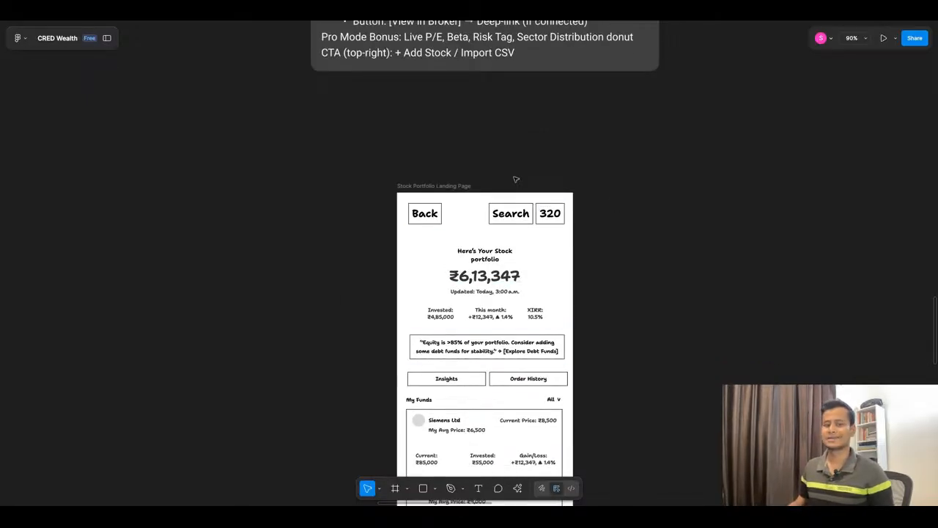
ctrl+scroll(681, 184, down, 5)
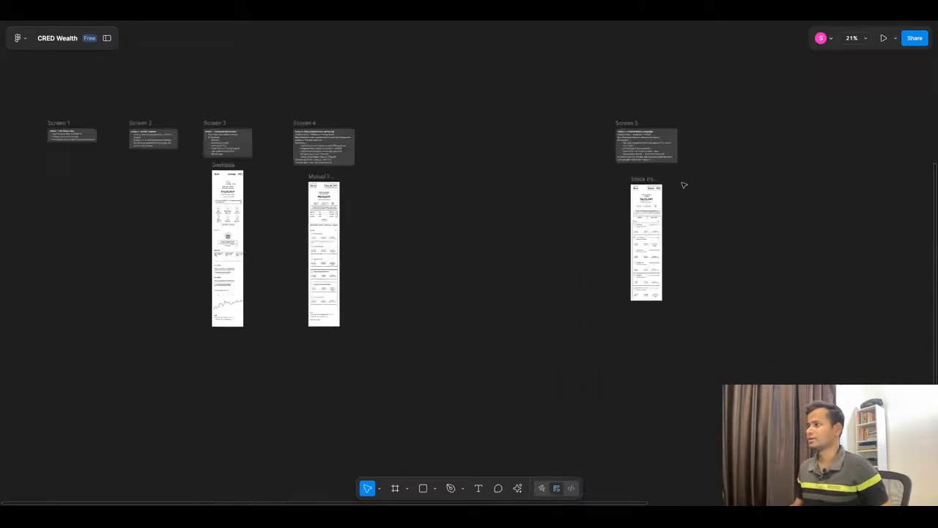
Step: Review the mutual fund landing page wireframe, including its Explore Funds, Insights, Order History and Watchlist buttons and the My Funds cards
ctrl+scroll(317, 299, up, 4)
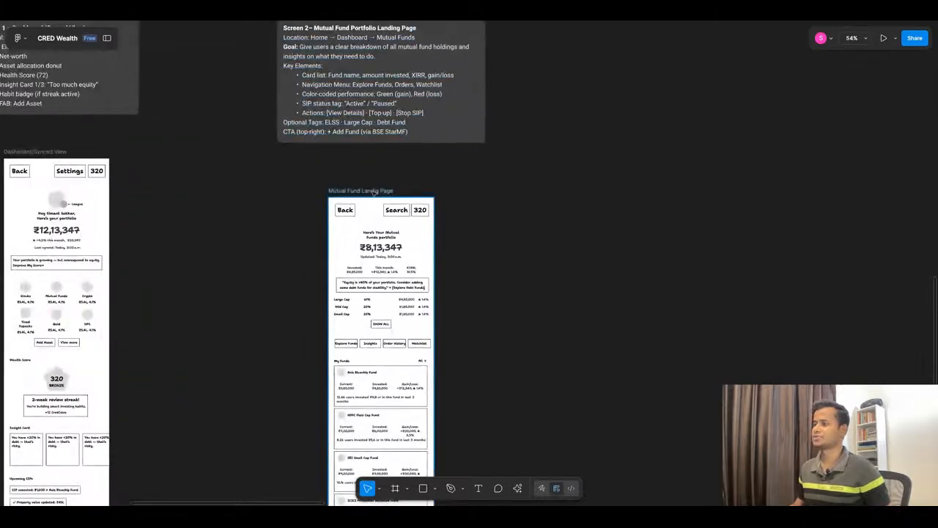
ctrl+scroll(410, 205, up, 8)
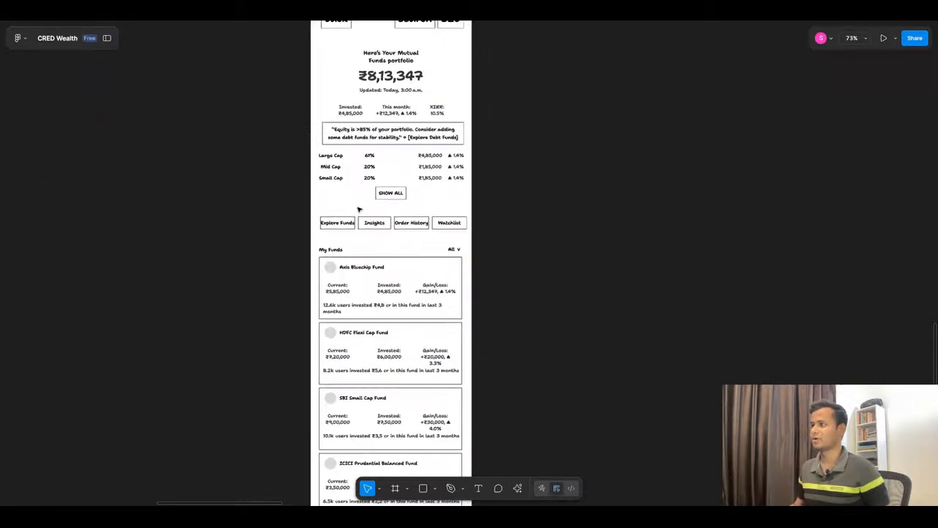
click(436, 247)
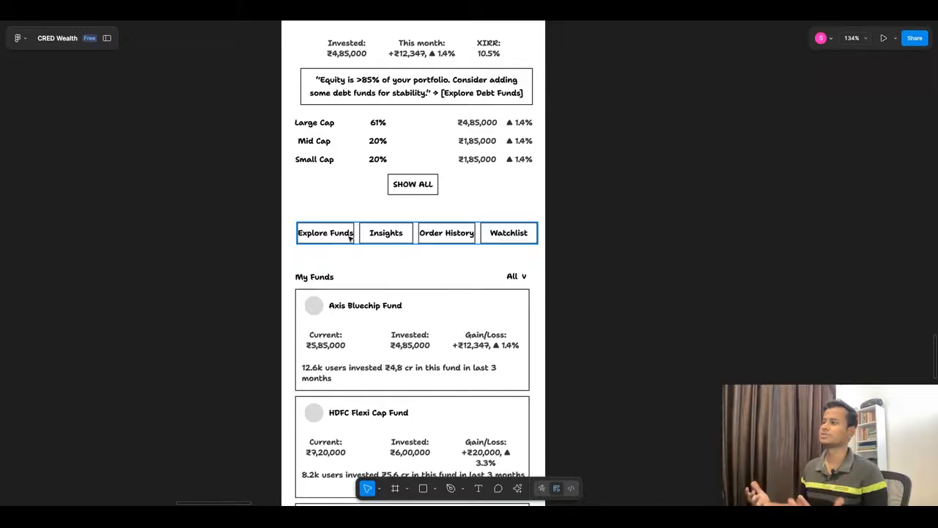
click(366, 183)
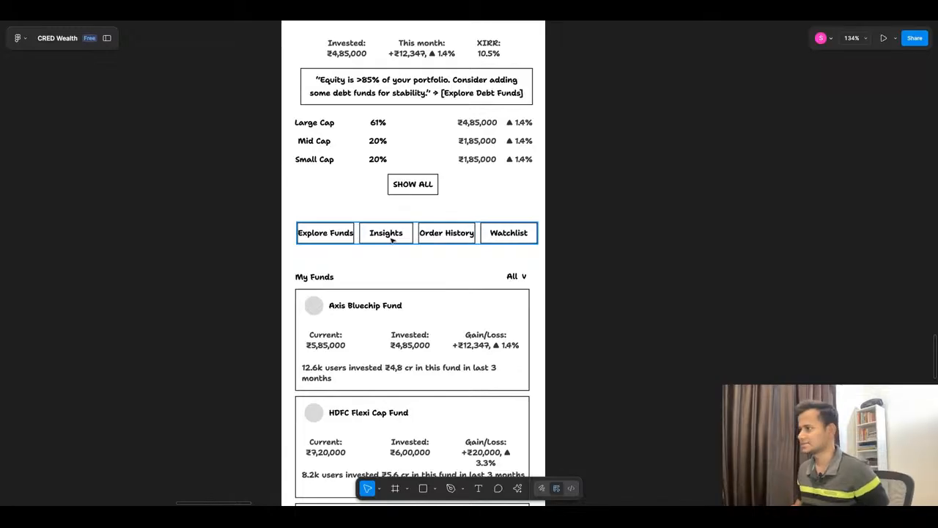
scroll(227, 287, down, 3)
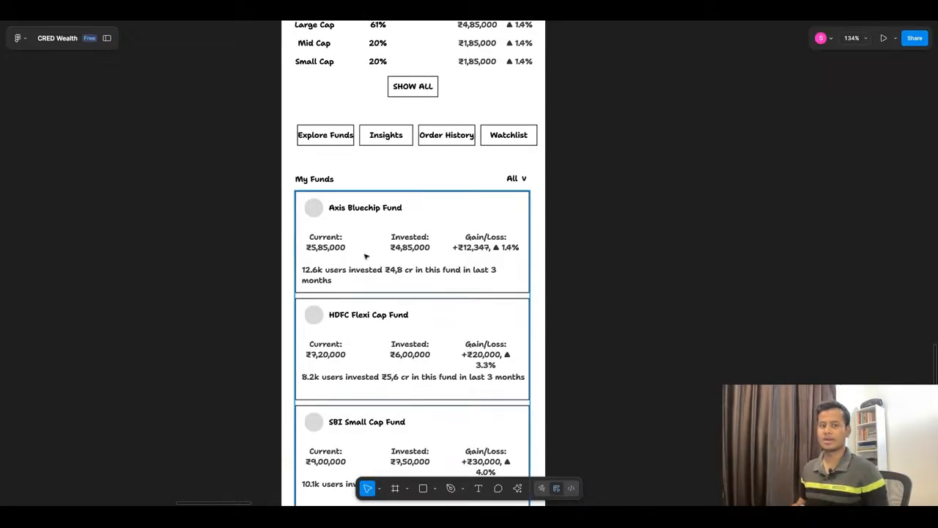
scroll(350, 237, down, 10)
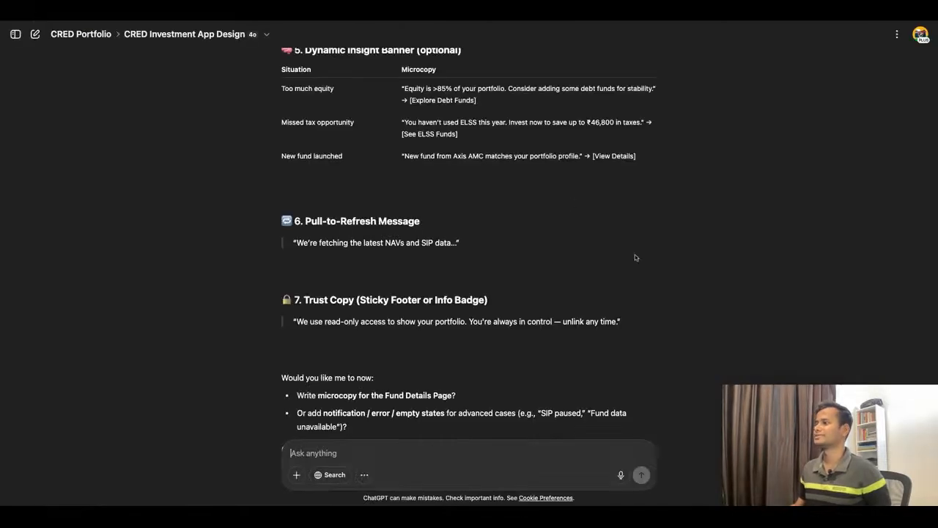
Step: Send the prompt "Let's create a new wireframe for Explore Mutual Funds." in the CRED Investment App Design chat in ChatGPT
click(392, 21)
scroll(429, 254, down, 1)
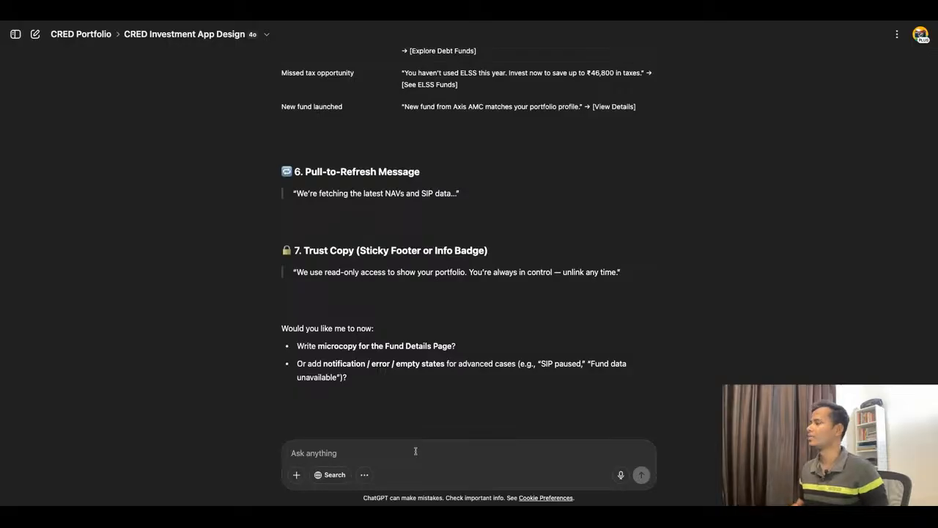
mouse_move(442, 408)
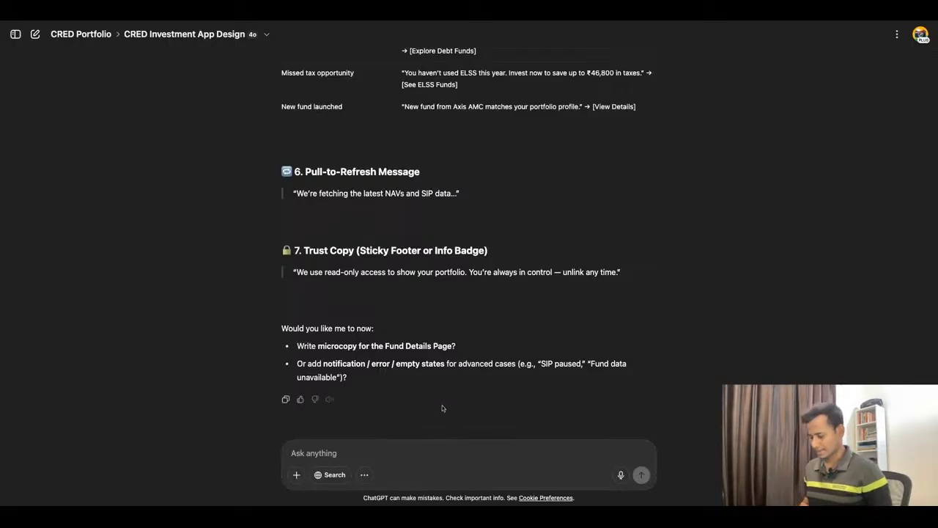
text(Le)
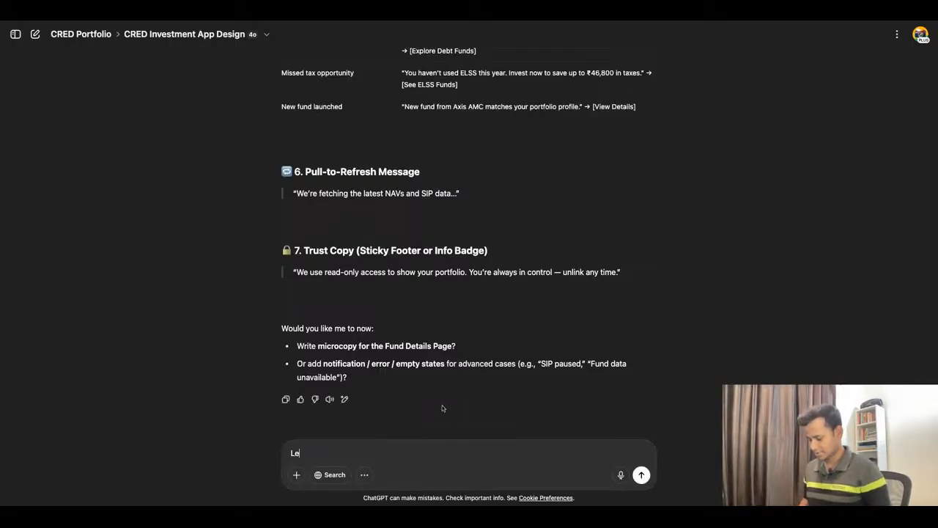
text(t's )
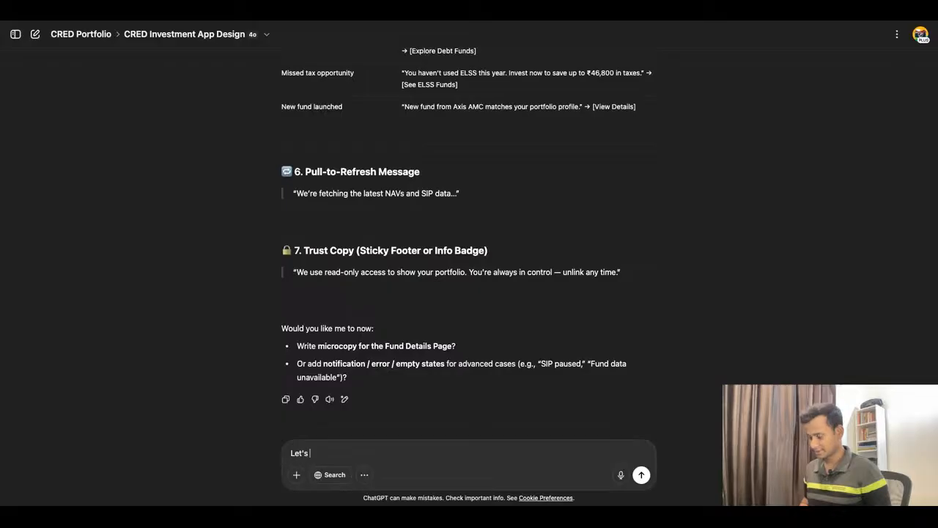
text(create)
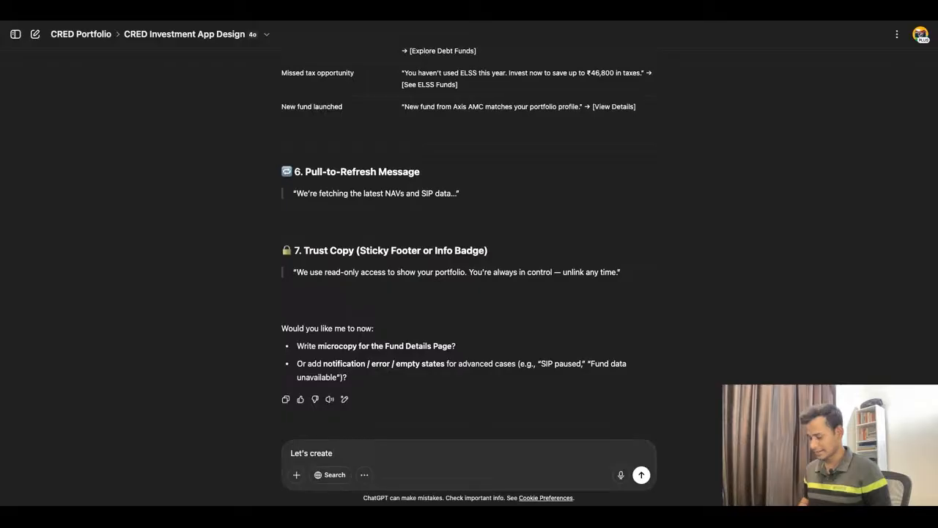
text(a new w)
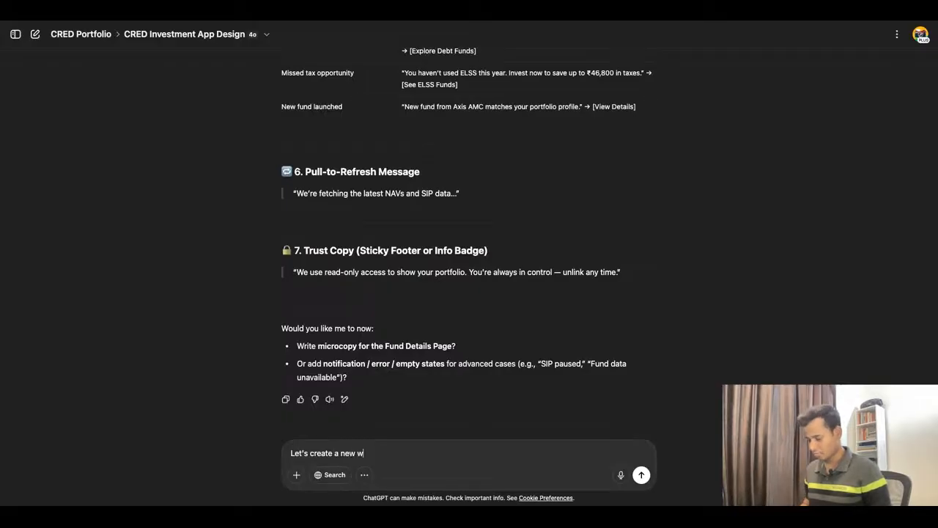
text(oireframe for)
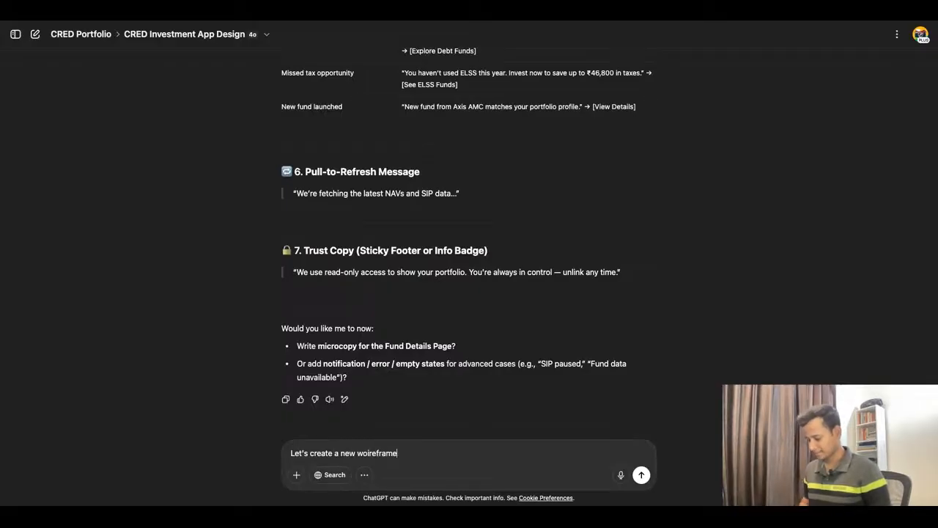
click(369, 453)
key(BackSpace)
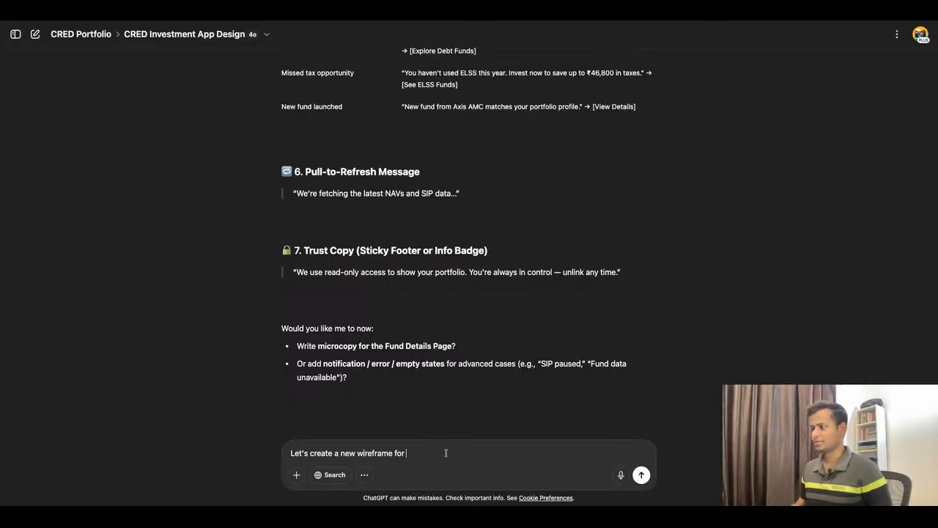
scroll(508, 320, up, 5)
scroll(509, 320, down, 5)
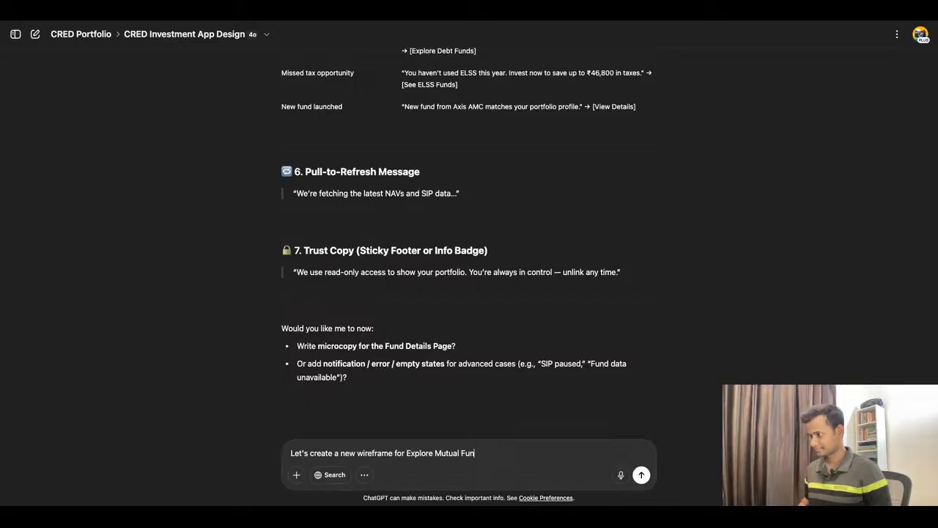
text(ds.)
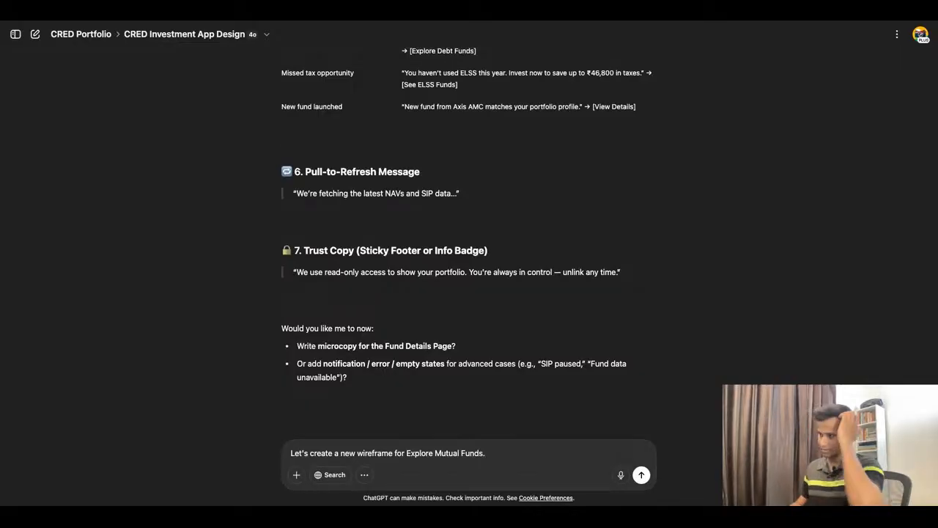
click(640, 475)
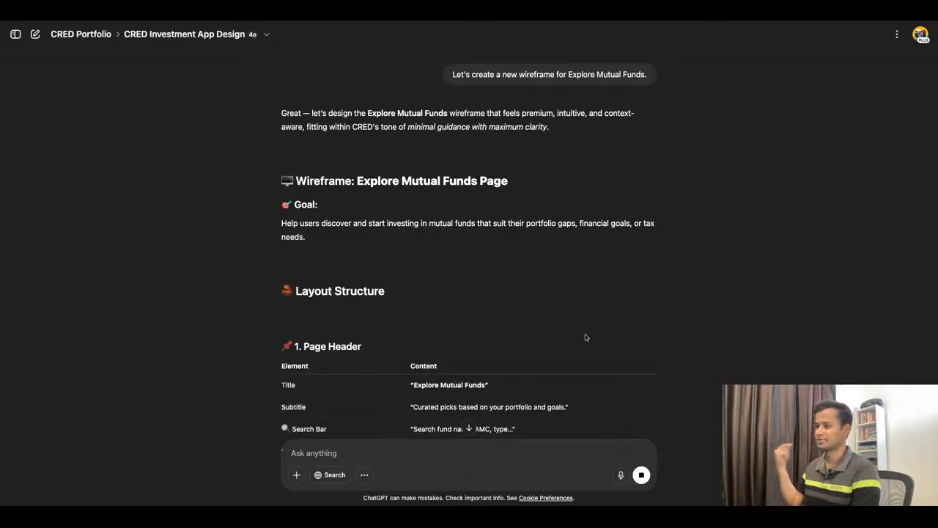
Step: Examine the generated Explore Mutual Funds wireframe response and compare it with the earlier screen specifications and suggested user path
scroll(574, 304, down, 1)
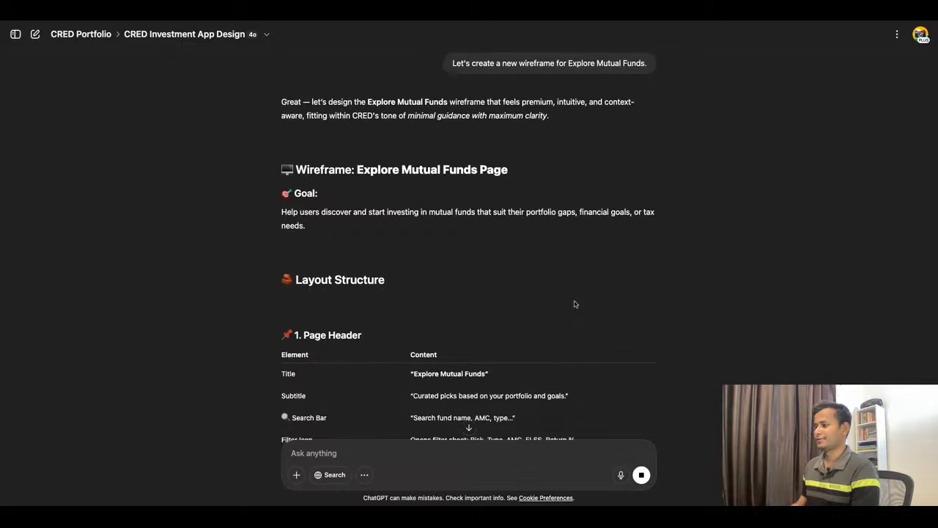
scroll(574, 303, down, 2)
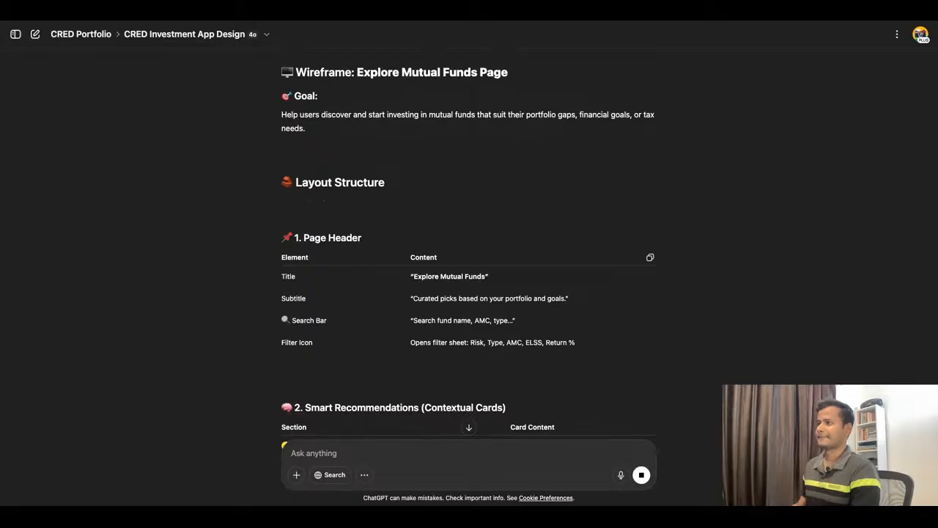
scroll(468, 256, up, 3)
scroll(525, 280, down, 2)
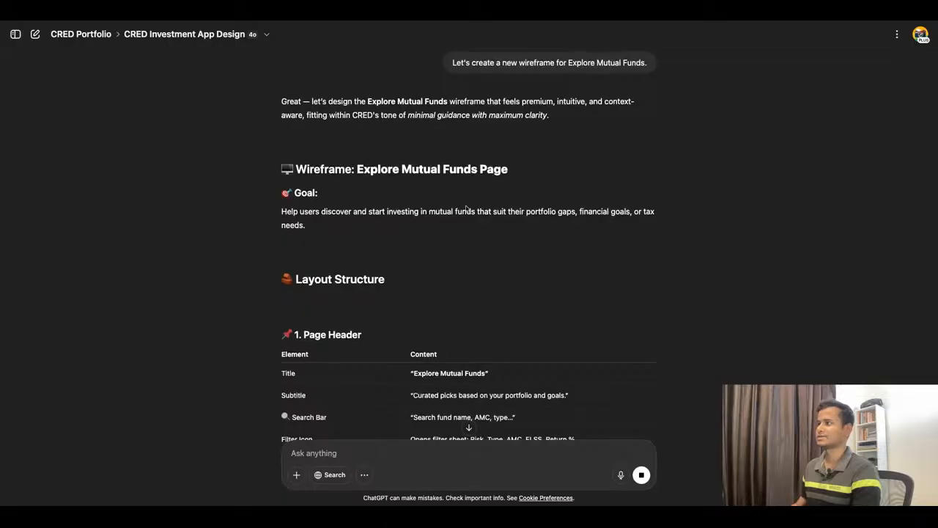
scroll(466, 209, up, 20)
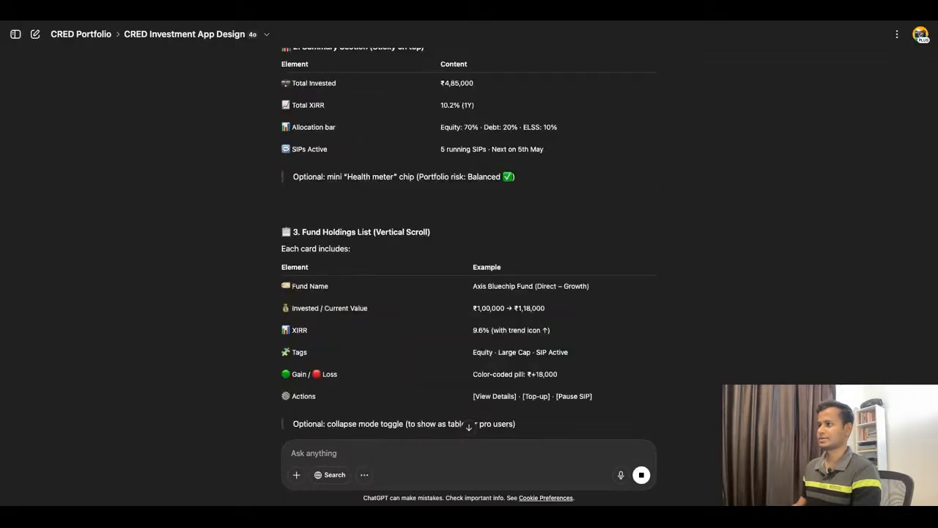
scroll(469, 245, up, 15)
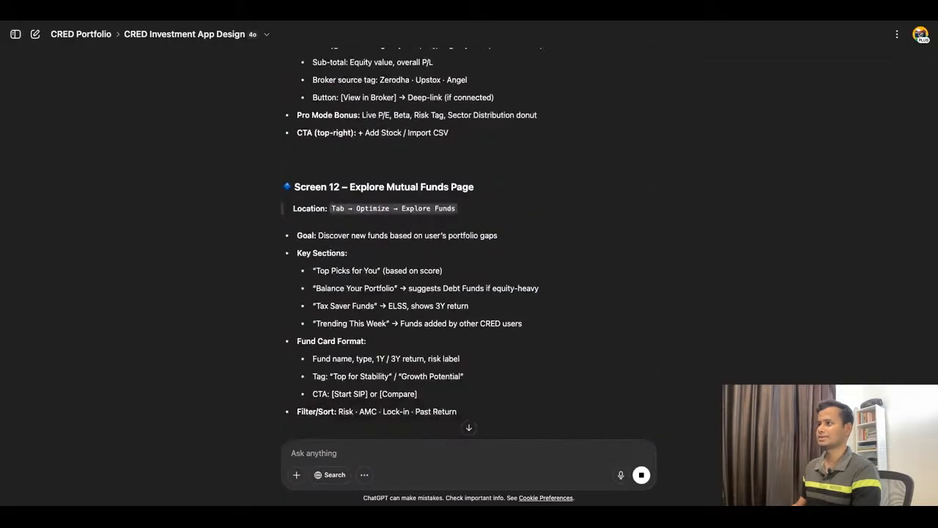
scroll(469, 245, down, 5)
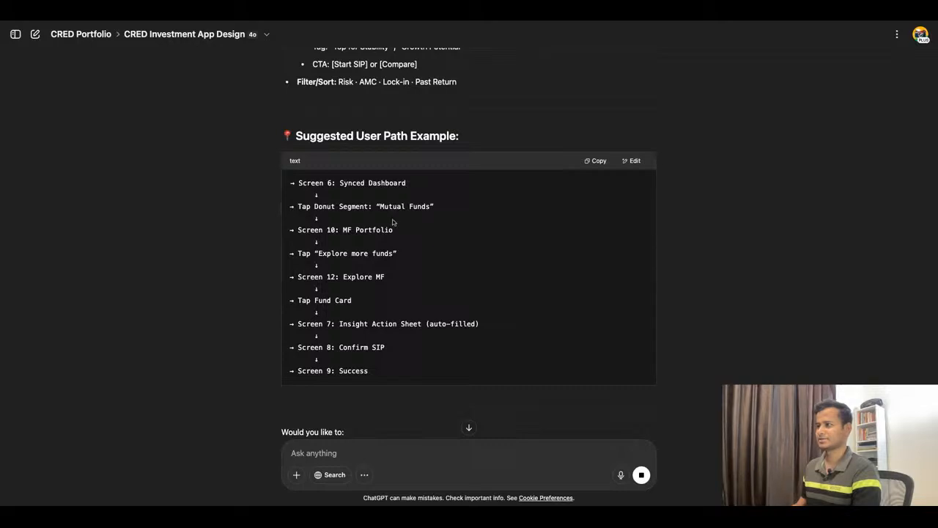
scroll(391, 223, down, 10)
scroll(386, 208, up, 10)
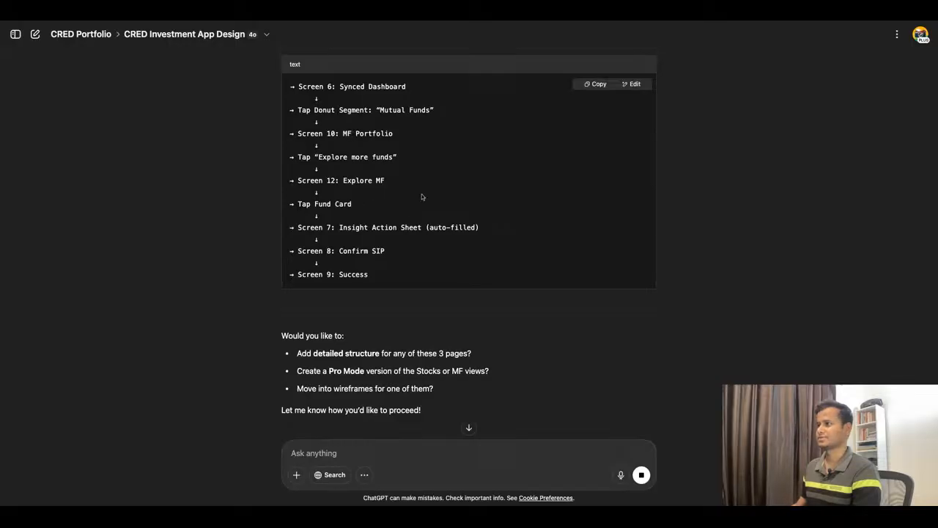
scroll(523, 222, down, 1)
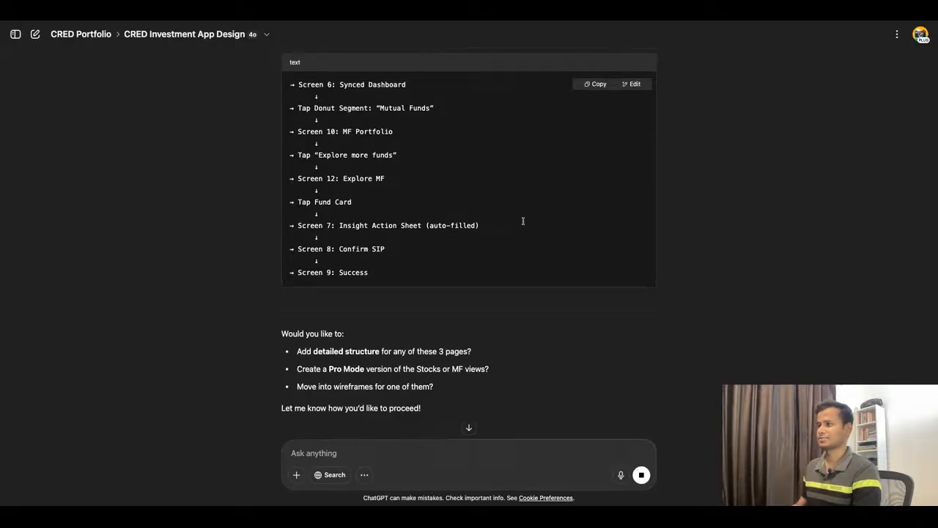
scroll(523, 221, down, 10)
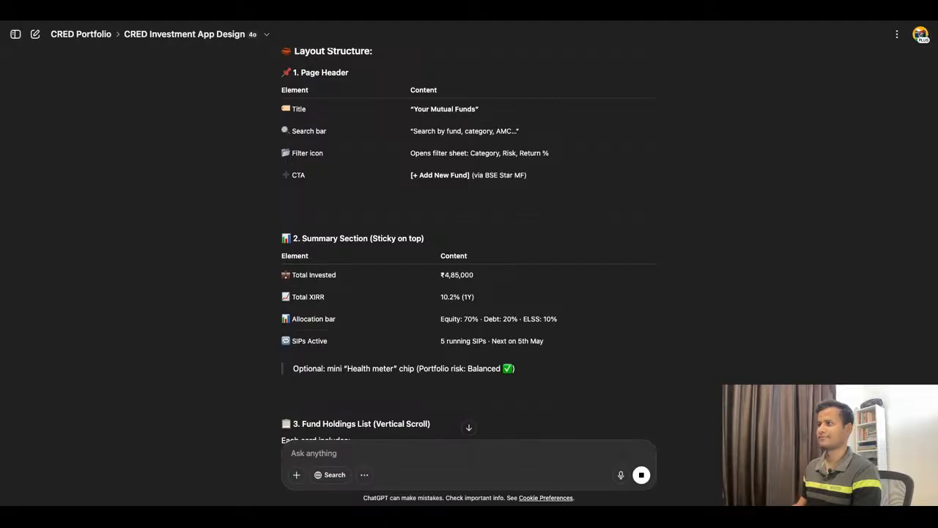
Step: Select the Screen 12 – Explore Mutual Funds Page specification in the earlier answer, from its heading through the Filter/Sort line
scroll(469, 245, up, 3)
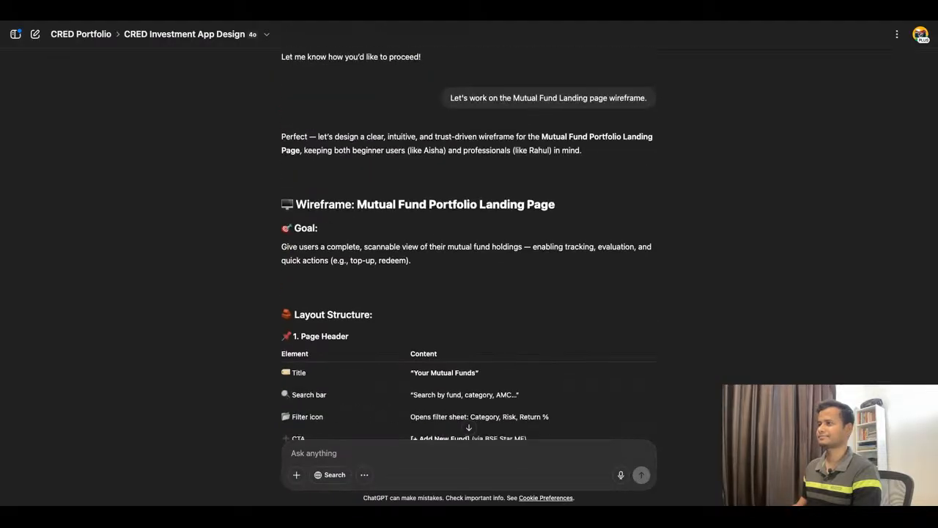
scroll(469, 249, up, 7)
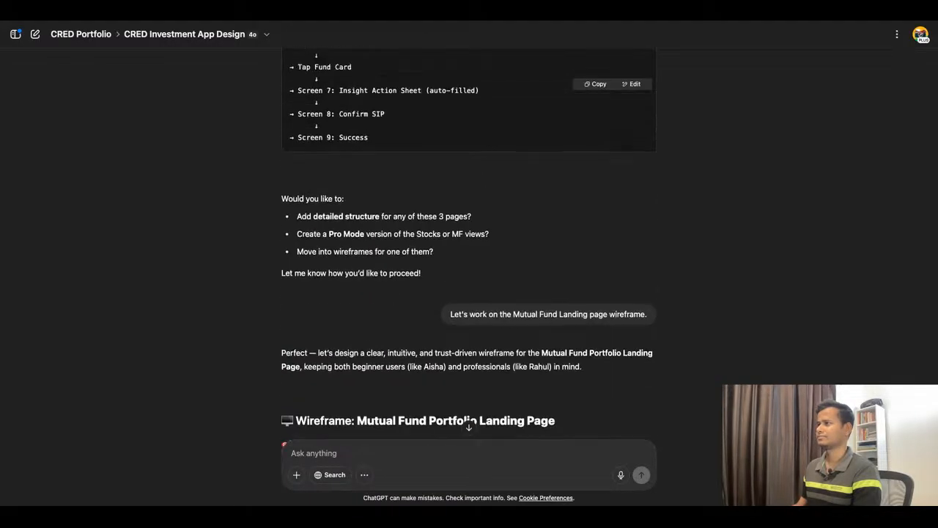
scroll(469, 249, up, 4)
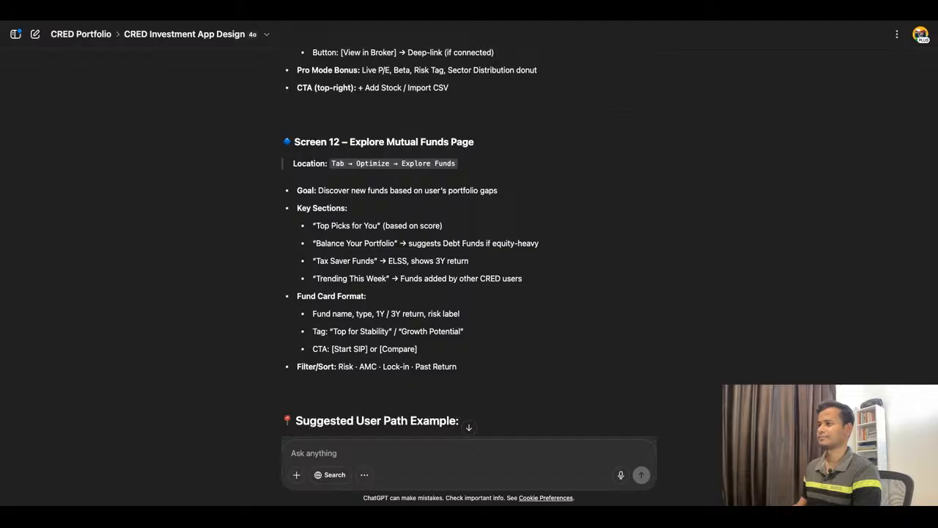
scroll(469, 249, up, 1)
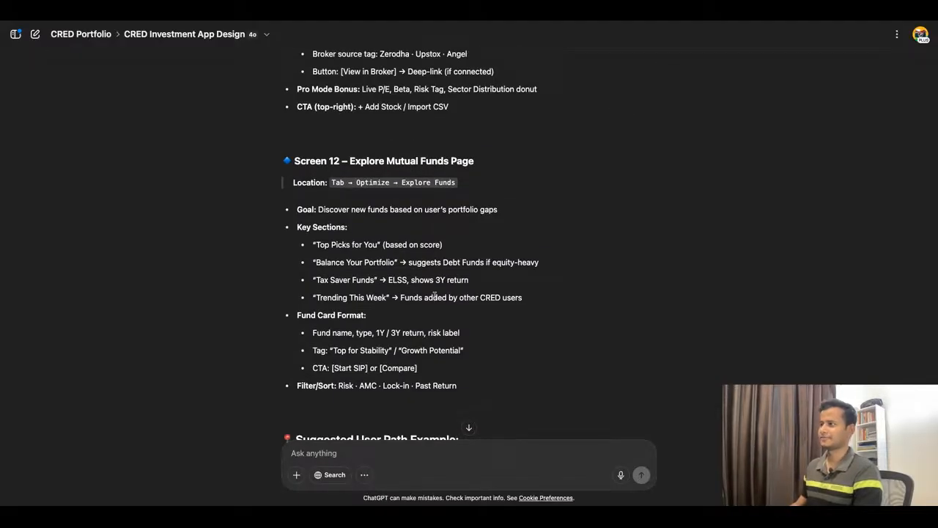
drag(476, 388, 306, 193)
key(ctrl+c)
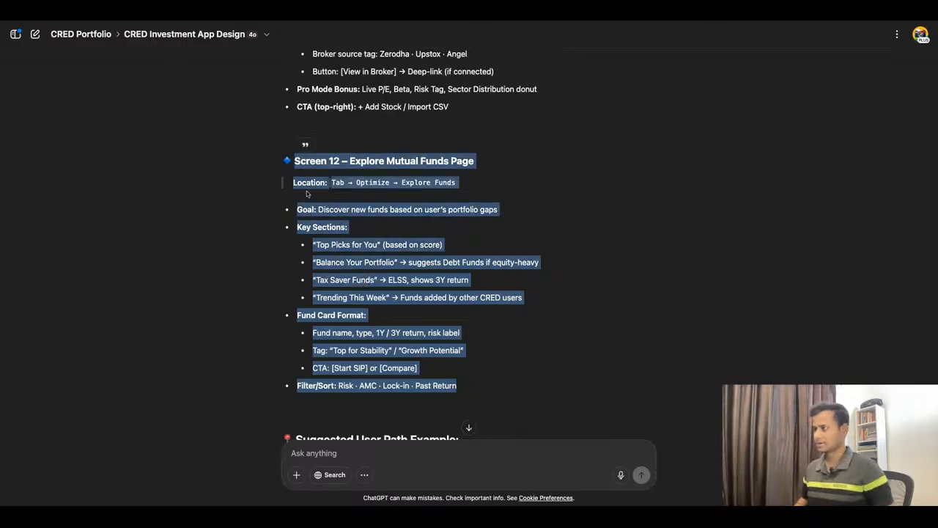
Step: Switch to the CRED Wealth file in Figma and place a copy of the Mutual Fund Portfolio Landing Page note beside the original
key(super+Tab)
scroll(463, 216, down, 10)
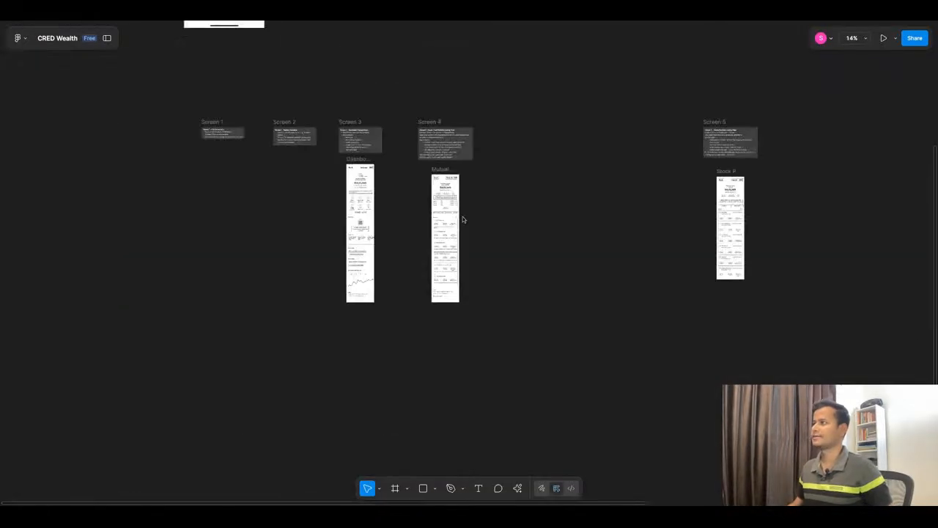
scroll(453, 150, up, 7)
scroll(555, 141, up, 5)
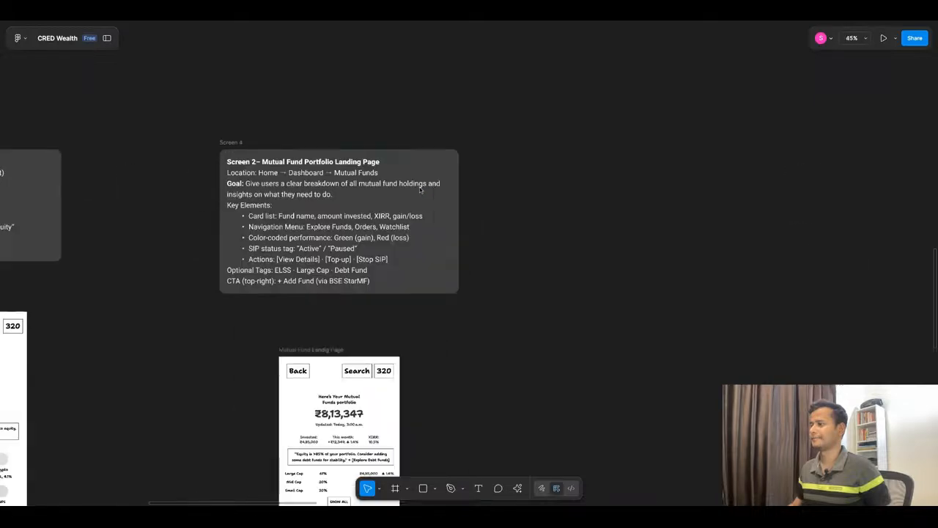
click(371, 214)
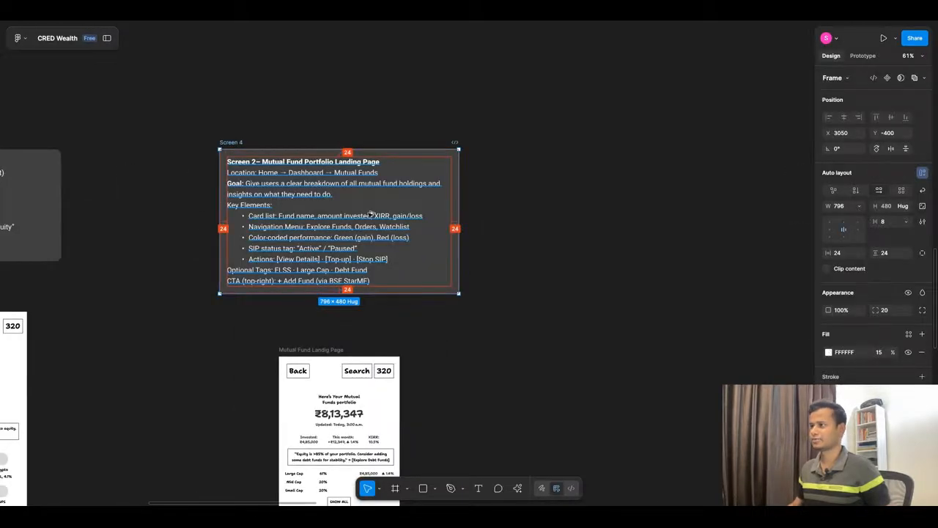
drag(371, 214, 727, 214)
scroll(613, 187, down, 3)
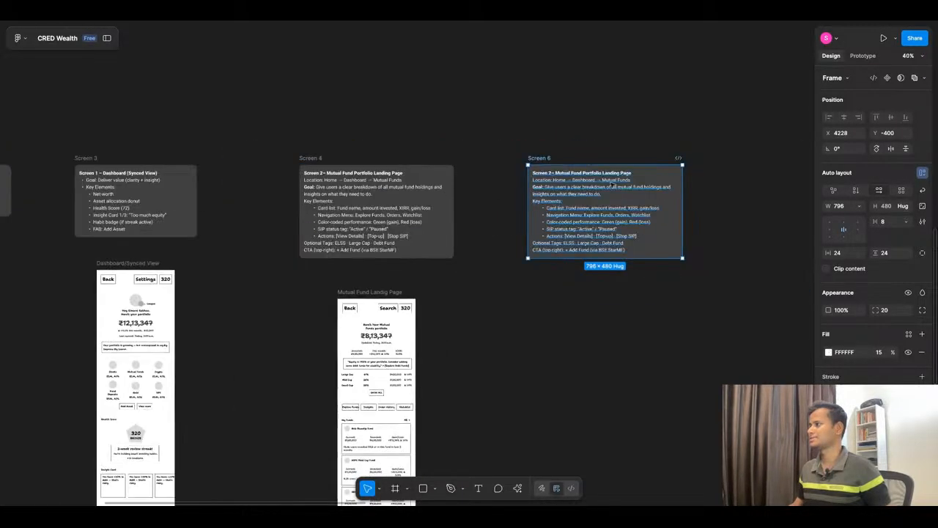
Step: Replace the copied note's text with the Explore Mutual Funds Page specification from ChatGPT and renumber its heading to Screen 3
scroll(613, 189, up, 5)
double_click(526, 195)
key(Return)
key(ctrl+v)
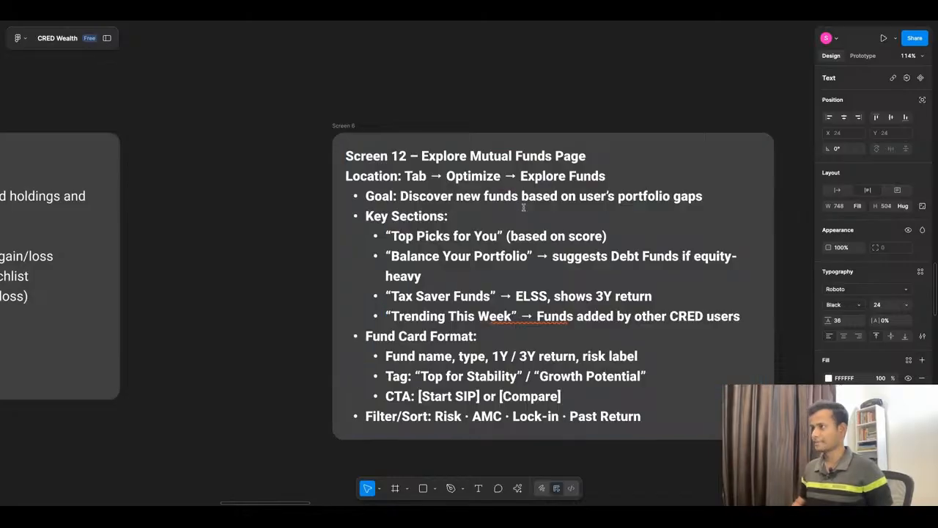
double_click(400, 156)
double_click(403, 156)
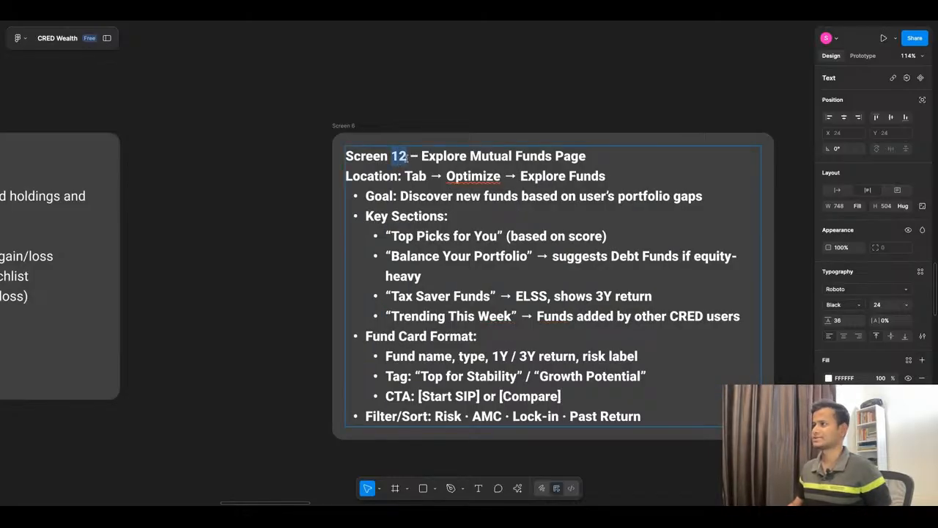
text(3)
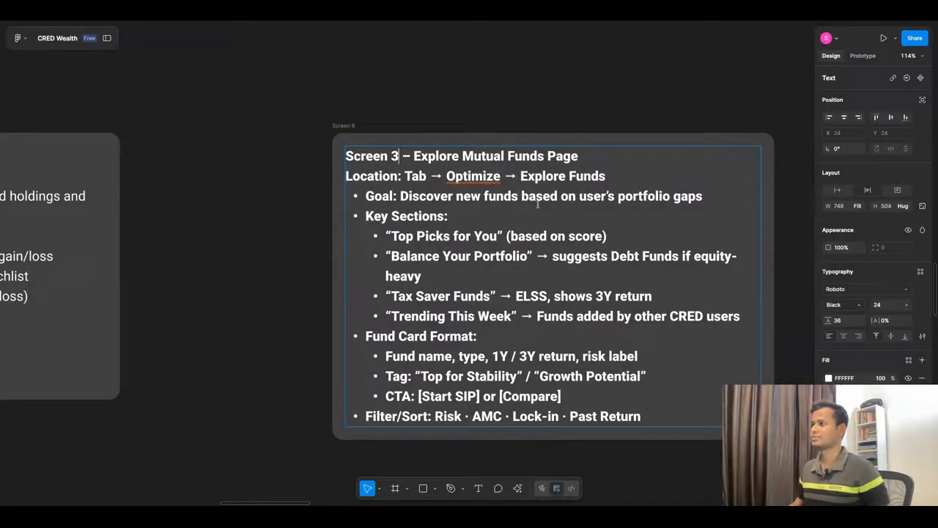
Step: Copy the Location line from the Screen 2 note and set the Screen 3 note's text below the heading to regular weight
scroll(506, 184, down, 5)
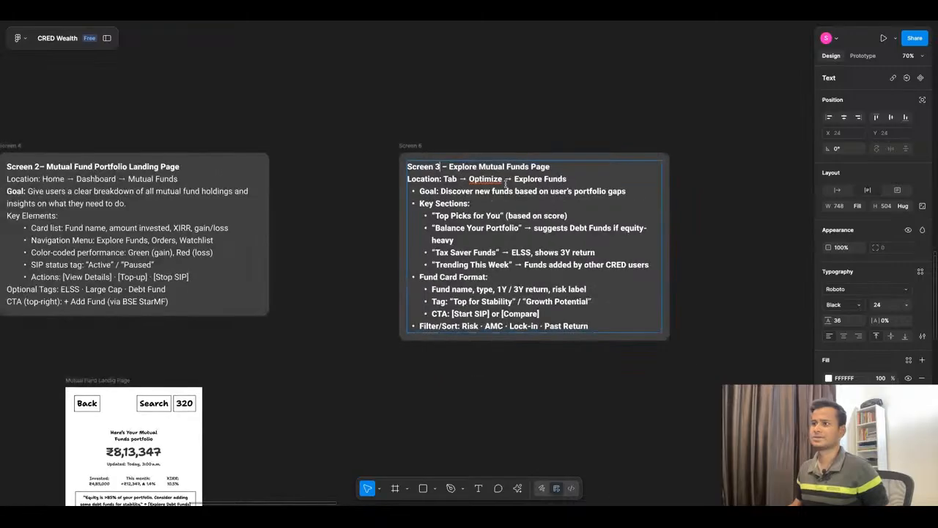
triple_click(76, 178)
key(ctrl+c)
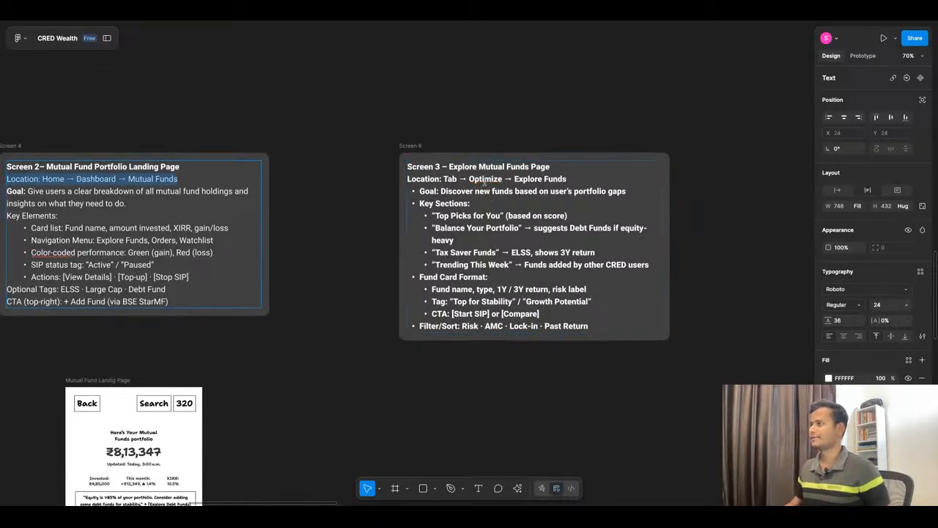
click(603, 326)
key(shift+Up)
key(shift+Up)
key(shift+Up)
key(shift+Up)
key(shift+Up)
key(shift+Up)
key(shift+Up)
key(shift+Up)
key(shift+Up)
key(shift+Up)
key(shift+Up)
key(shift+Up)
key(shift+Up)
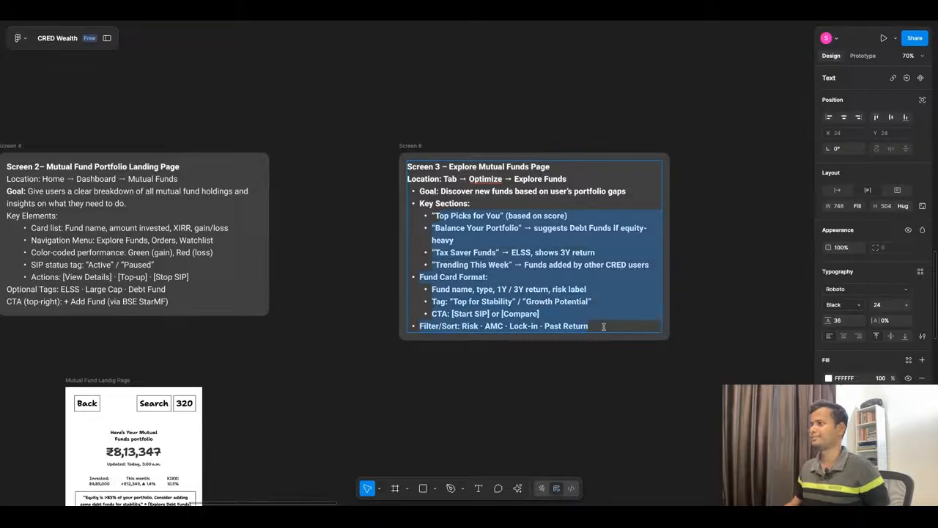
key(ctrl+b)
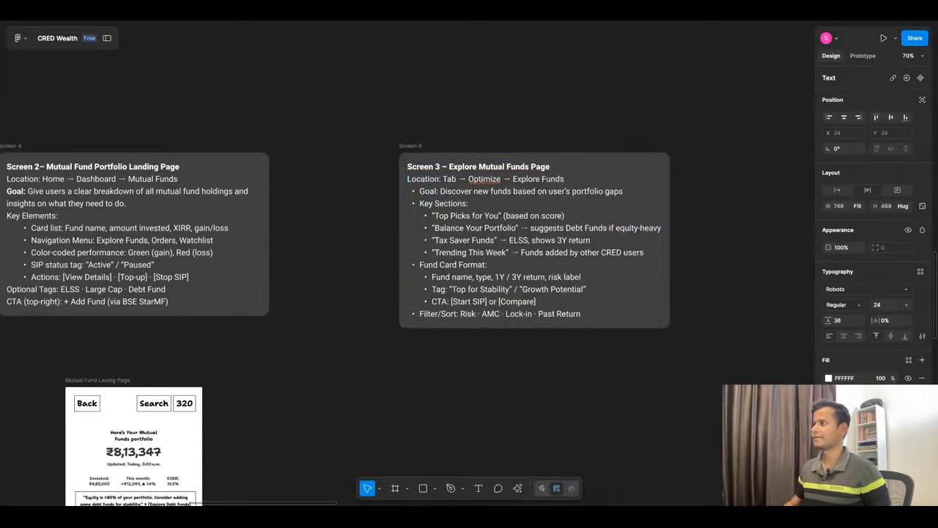
Step: Replace the Screen 3 note's Location line with "Location: Home → Dashboard → Mutual Funds → Explore Mutual Funds"
triple_click(526, 179)
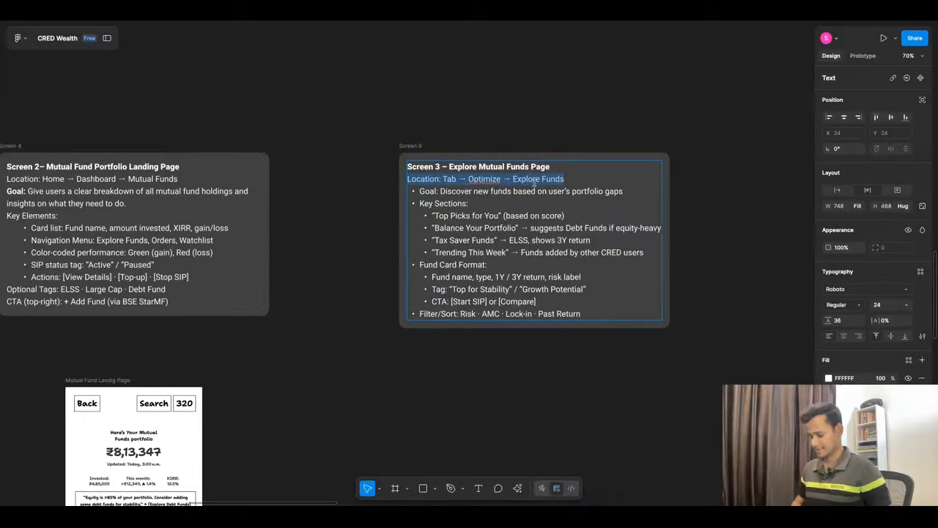
key(ctrl+v)
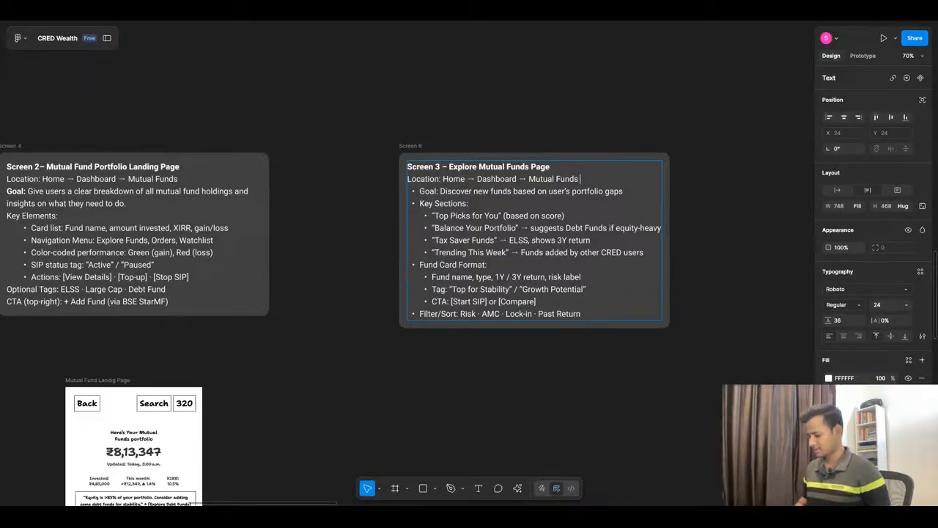
text(→ E)
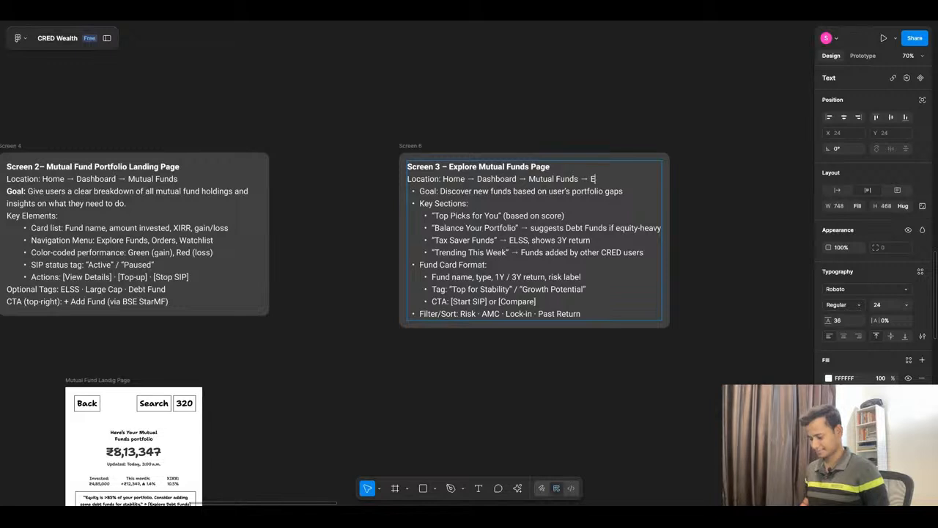
text(xplore M)
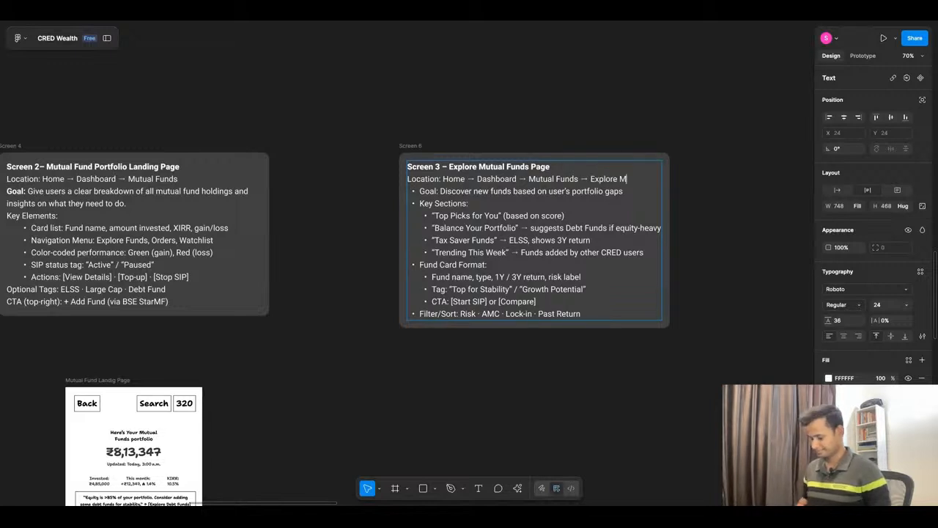
text(utual Funds)
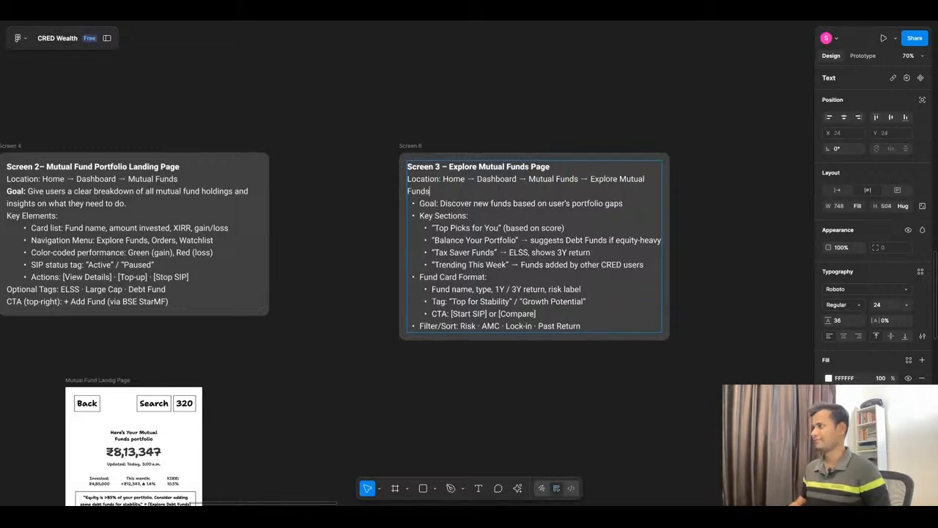
key(Escape)
Step: Widen the Explore Mutual Funds note frame to 905 so that its Location line fits on one line
scroll(697, 254, up, 2)
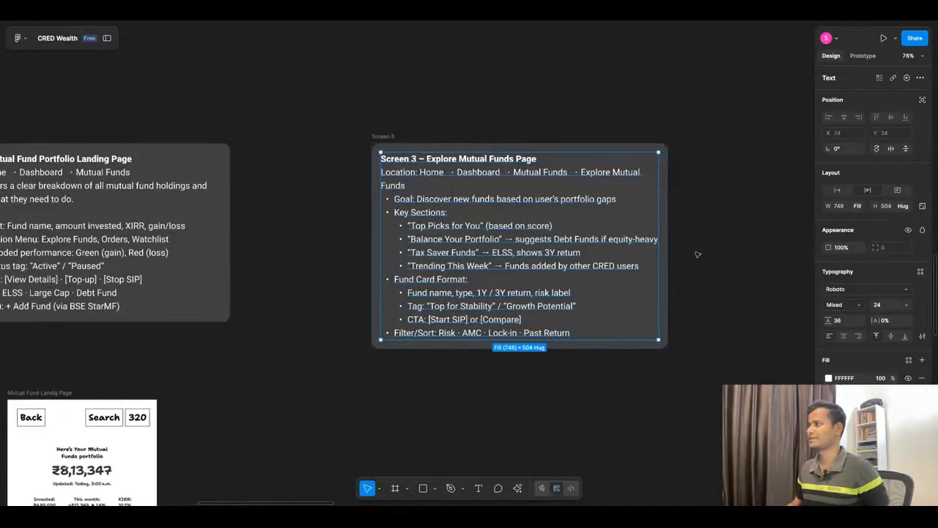
click(394, 145)
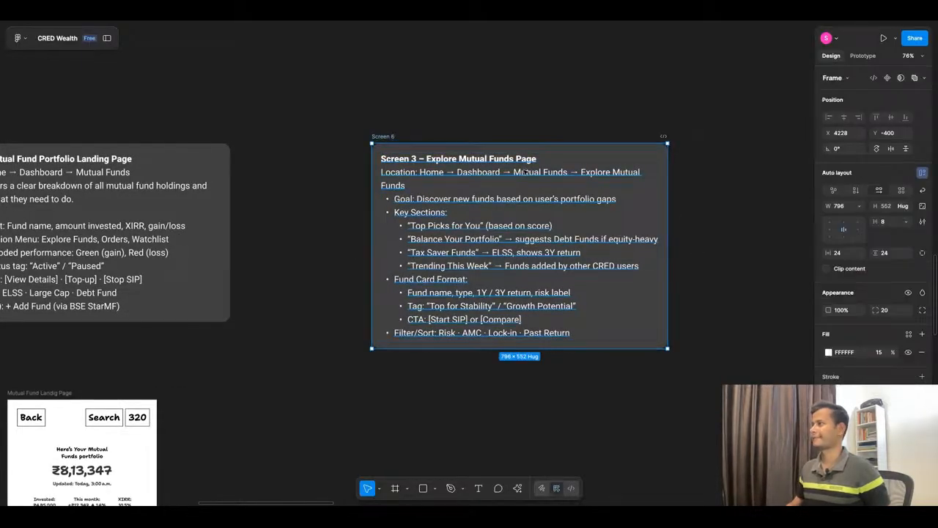
double_click(667, 191)
drag(667, 192, 672, 192)
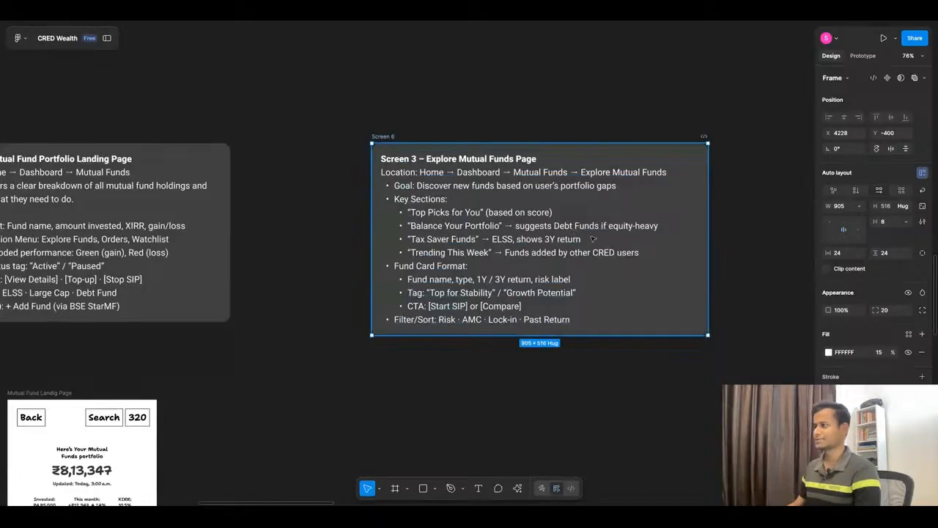
Step: Switch to ChatGPT and review the earlier screen specifications, the suggested user path and the Explore Mutual Funds wireframe response
click(470, 20)
scroll(529, 234, down, 4)
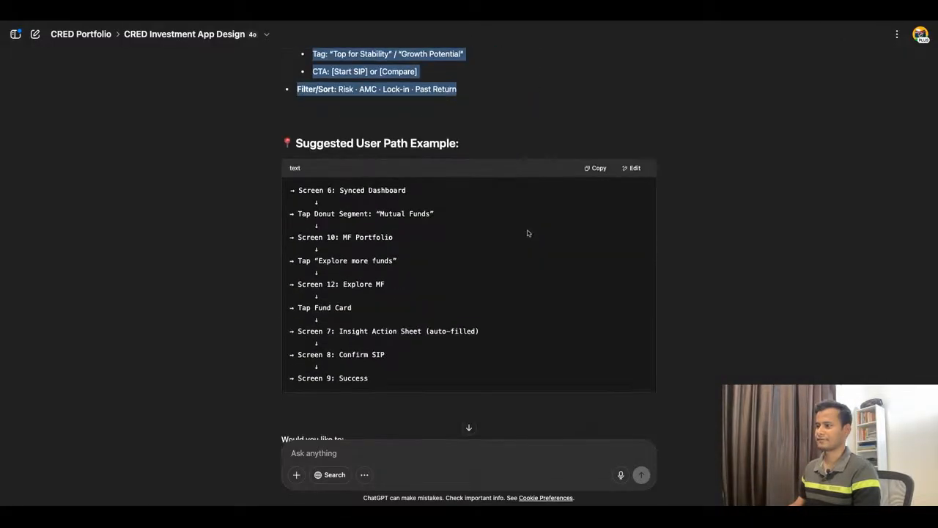
scroll(527, 234, up, 10)
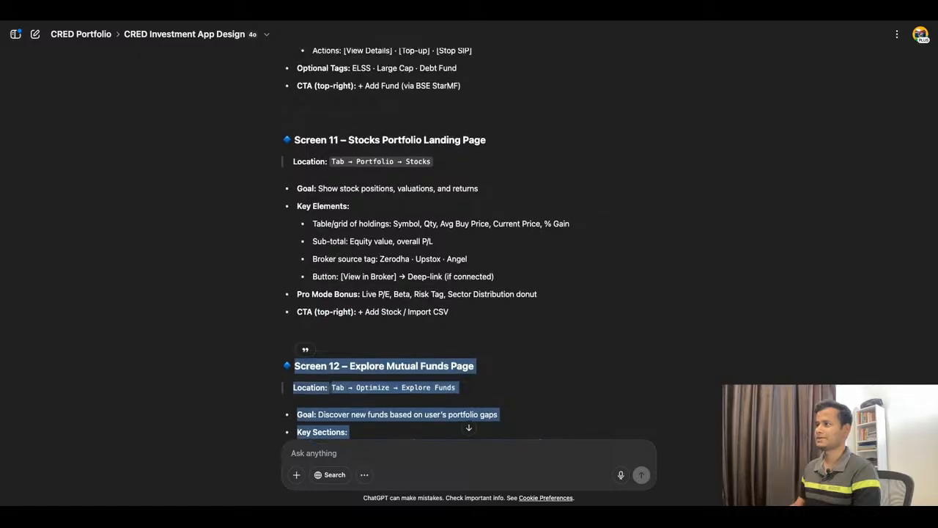
scroll(527, 233, up, 3)
scroll(526, 233, down, 7)
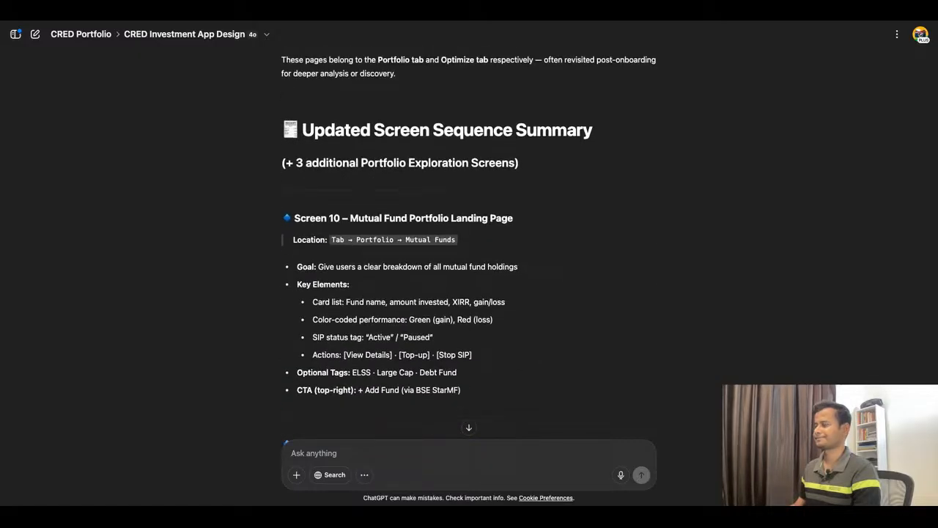
drag(295, 93, 457, 318)
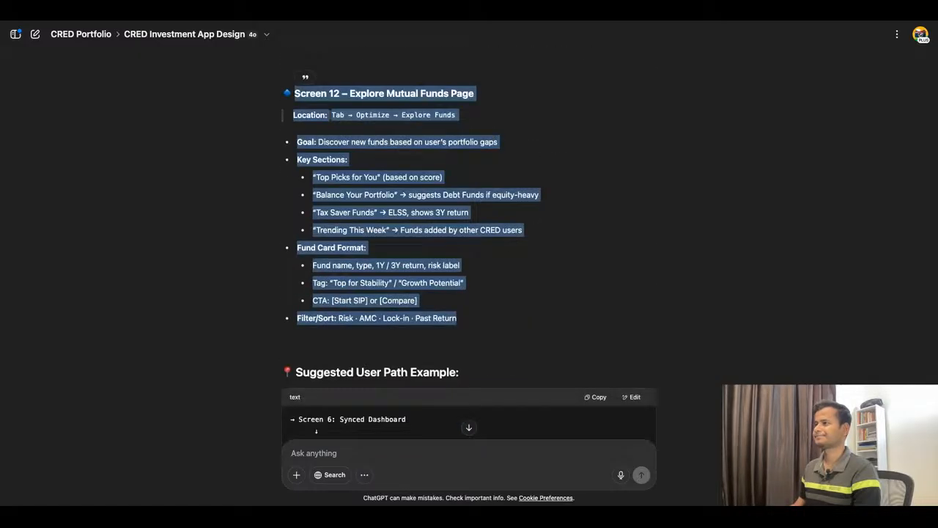
scroll(469, 244, down, 15)
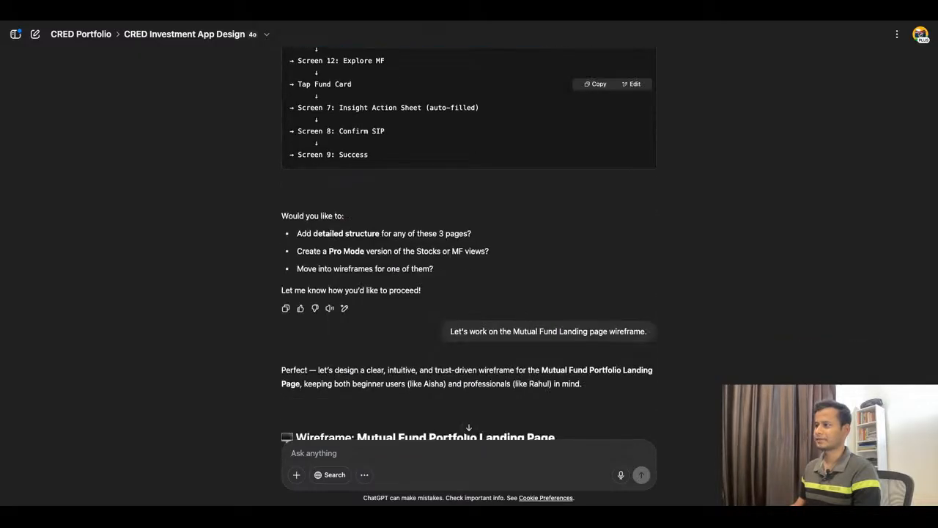
scroll(469, 243, down, 20)
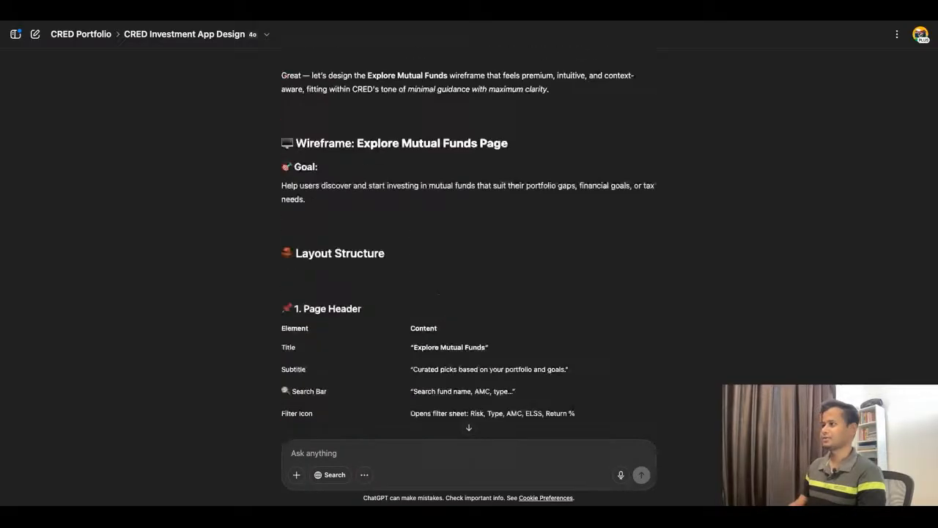
scroll(469, 236, up, 3)
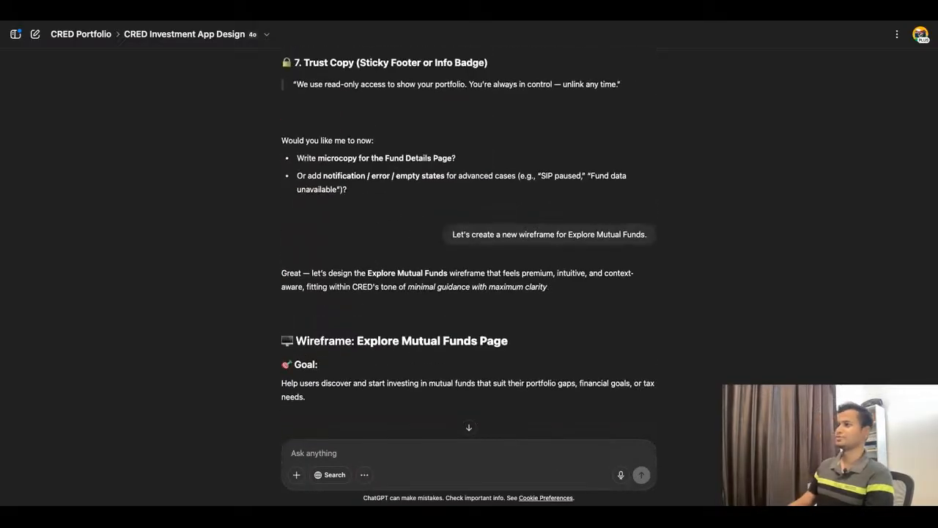
Step: Return to Figma, duplicate the Mutual Fund Landing Page wireframe and place the copy below the Explore Mutual Funds note at X 4371, Y 289
click(372, 14)
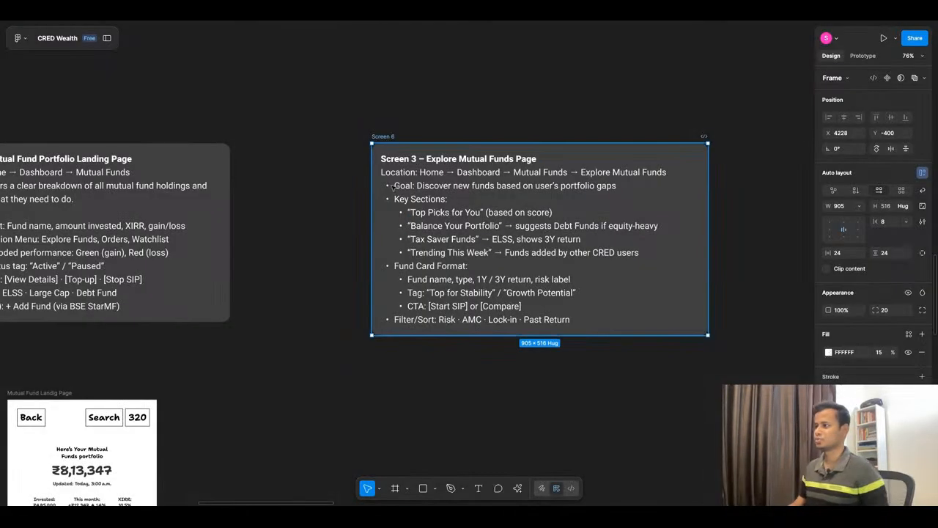
scroll(478, 128, down, 5)
scroll(405, 243, up, 3)
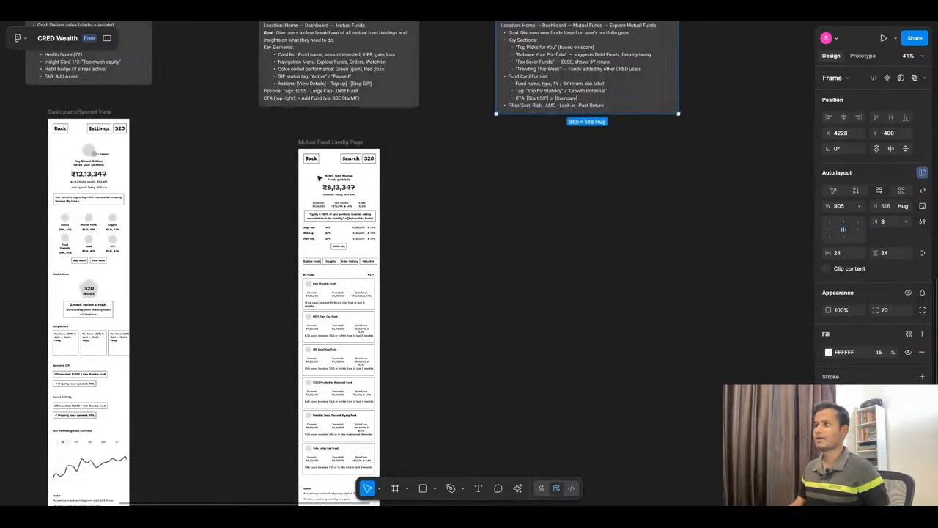
click(315, 147)
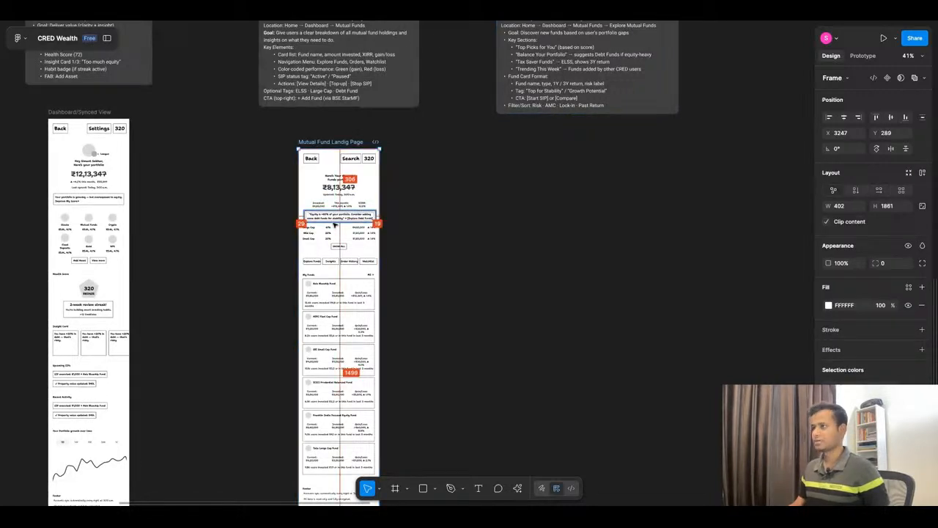
key(ctrl+d)
drag(597, 293, 565, 281)
scroll(668, 194, up, 5)
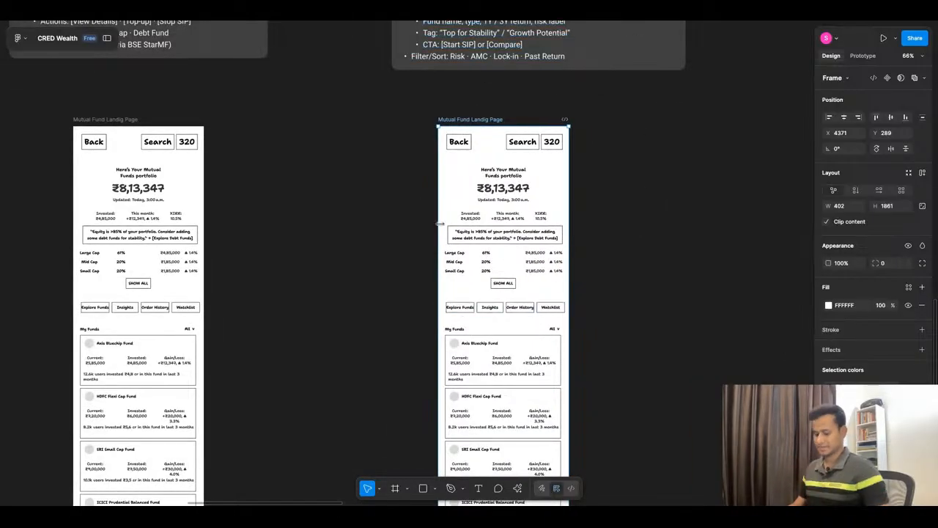
Step: Delete everything between the header buttons and the footer in the duplicated wireframe, from the portfolio summary through the fund cards
scroll(486, 227, down, 10)
click(106, 38)
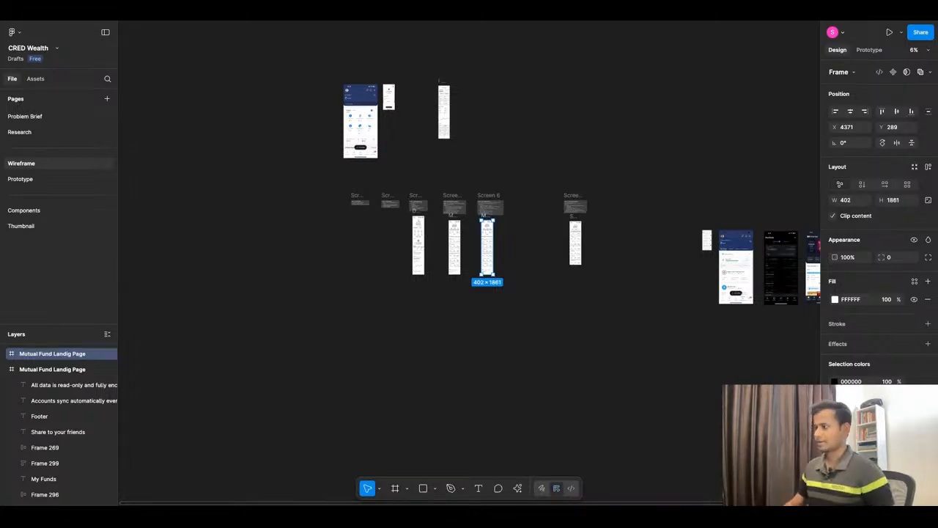
scroll(488, 249, up, 5)
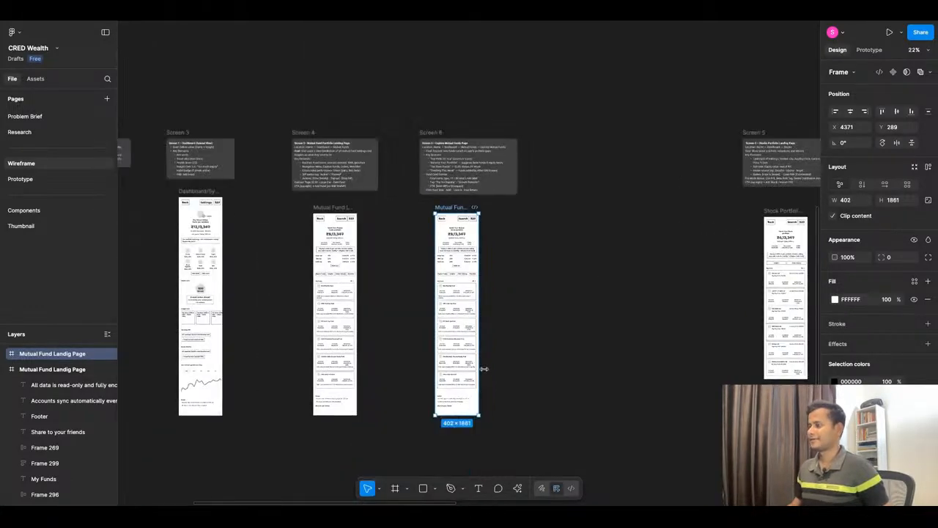
scroll(483, 368, up, 3)
click(392, 152)
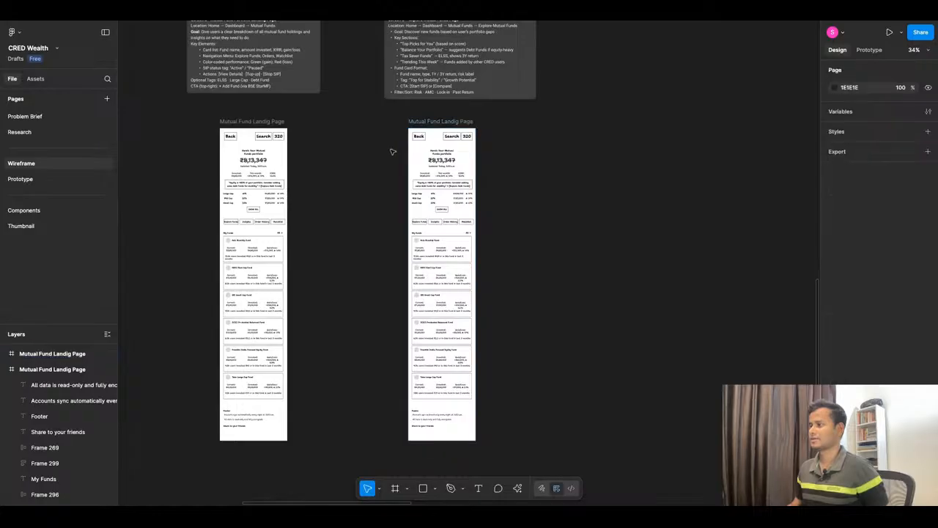
drag(393, 152, 562, 390)
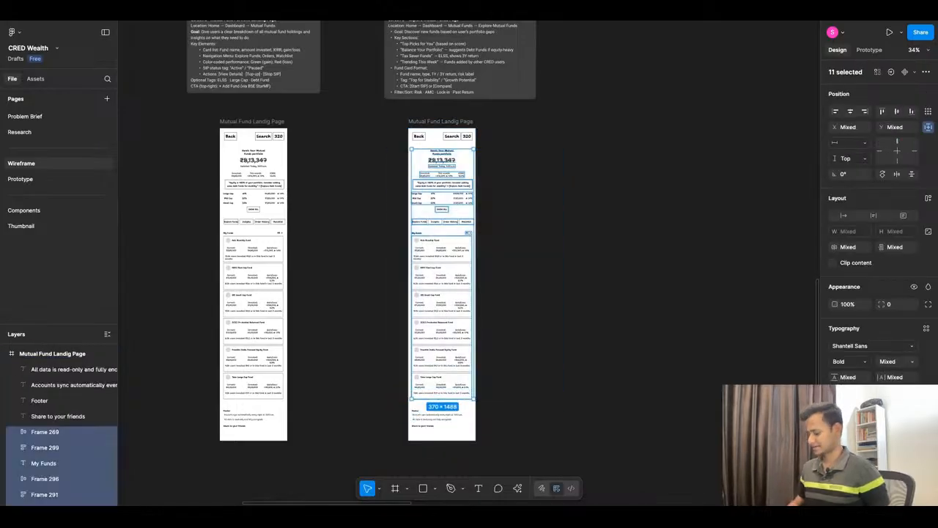
key(Delete)
scroll(459, 228, up, 1)
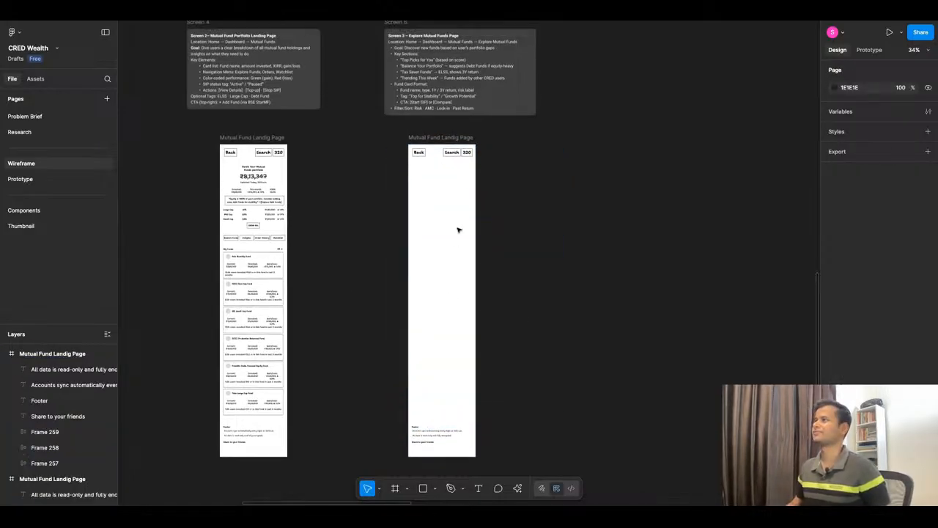
Step: Switch to ChatGPT and read the Explore Mutual Funds page goal and the Page Header specification, including the search bar copy
click(418, 22)
scroll(529, 274, down, 1)
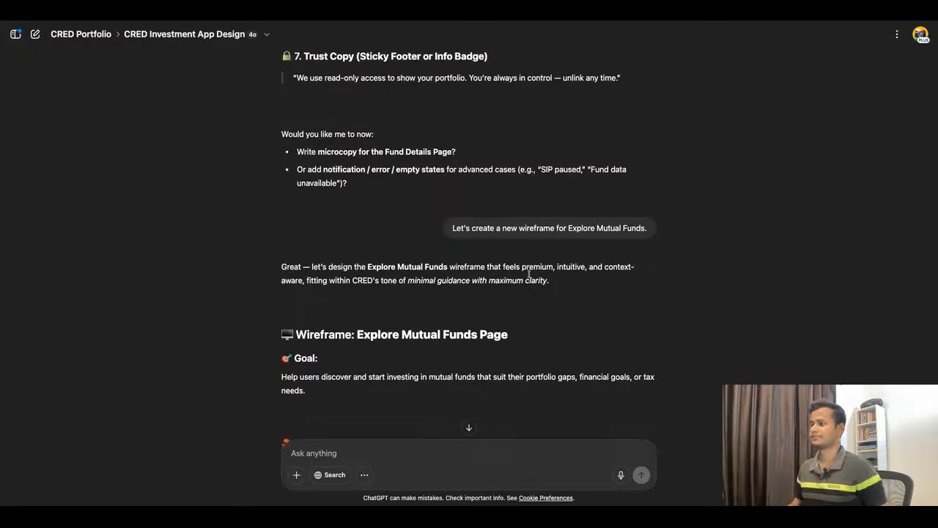
scroll(528, 273, down, 2)
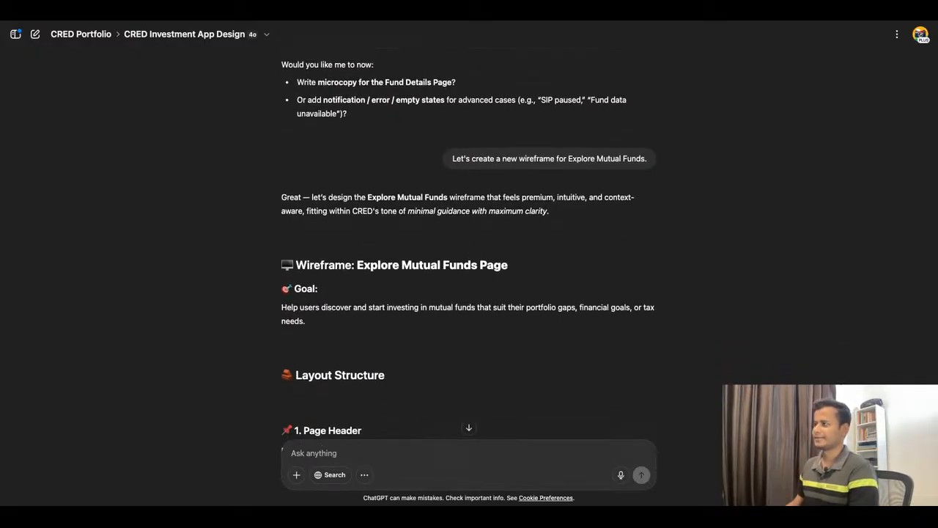
scroll(329, 288, down, 1)
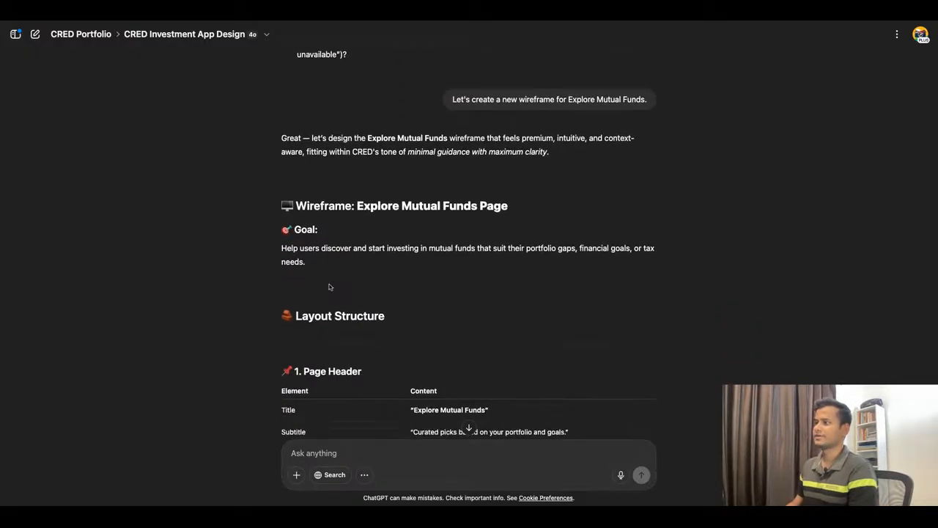
scroll(368, 258, down, 3)
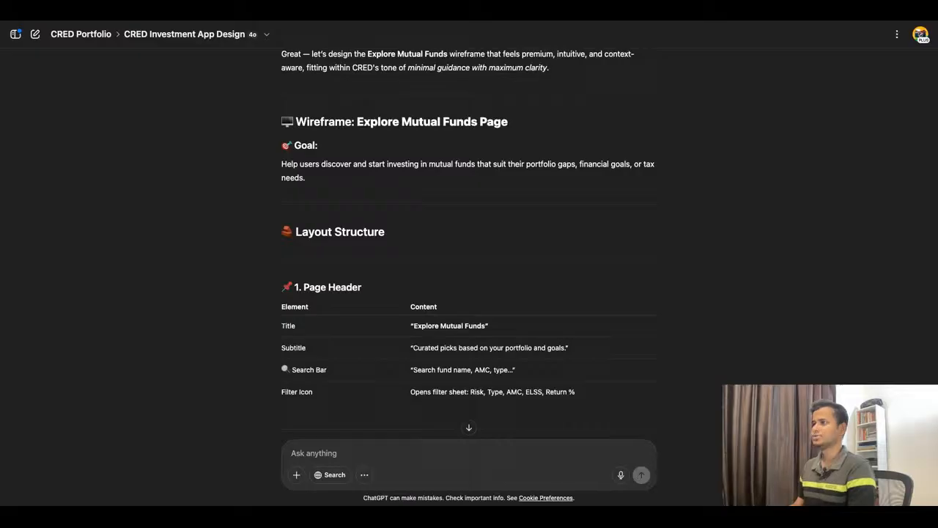
scroll(477, 236, down, 1)
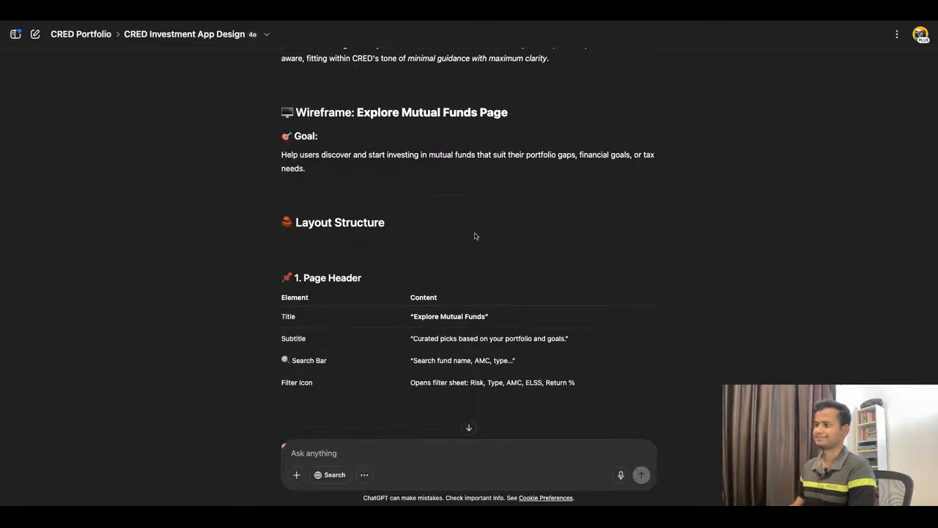
scroll(470, 221, down, 1)
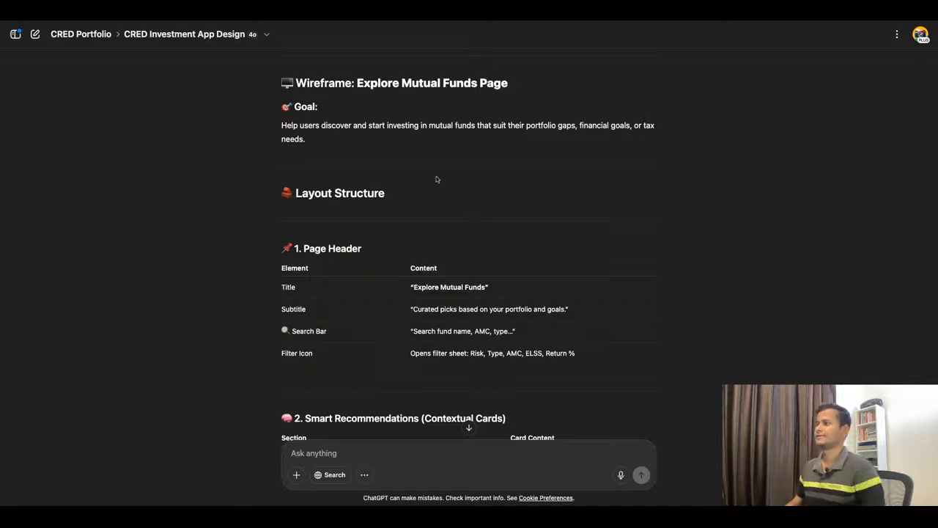
scroll(440, 272, down, 1)
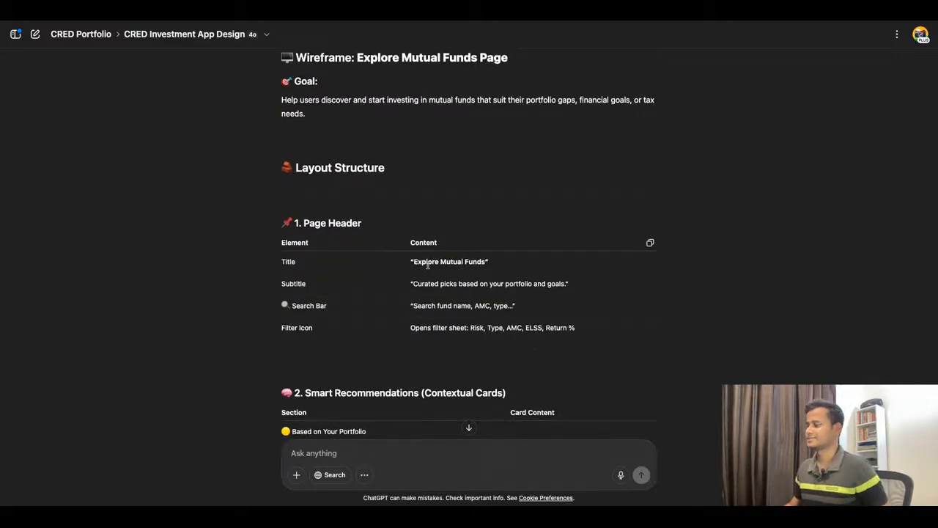
scroll(418, 268, down, 2)
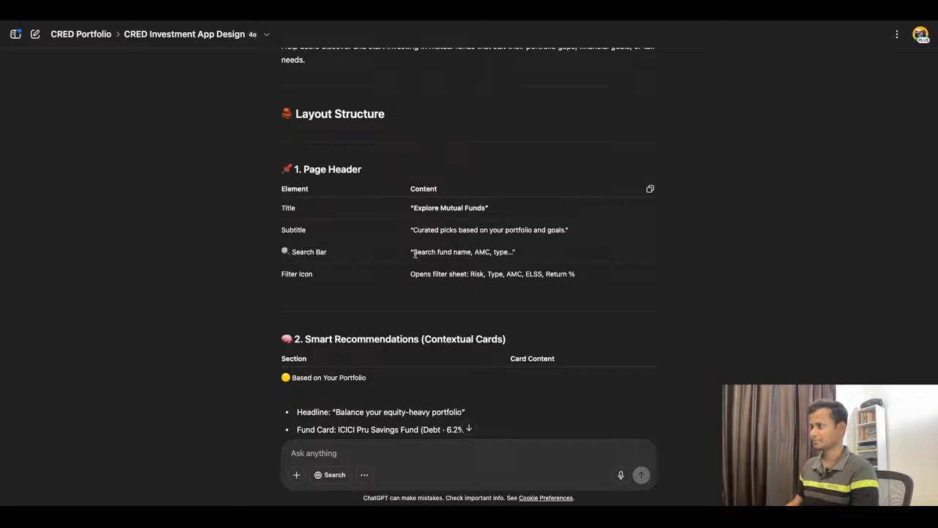
drag(413, 253, 508, 253)
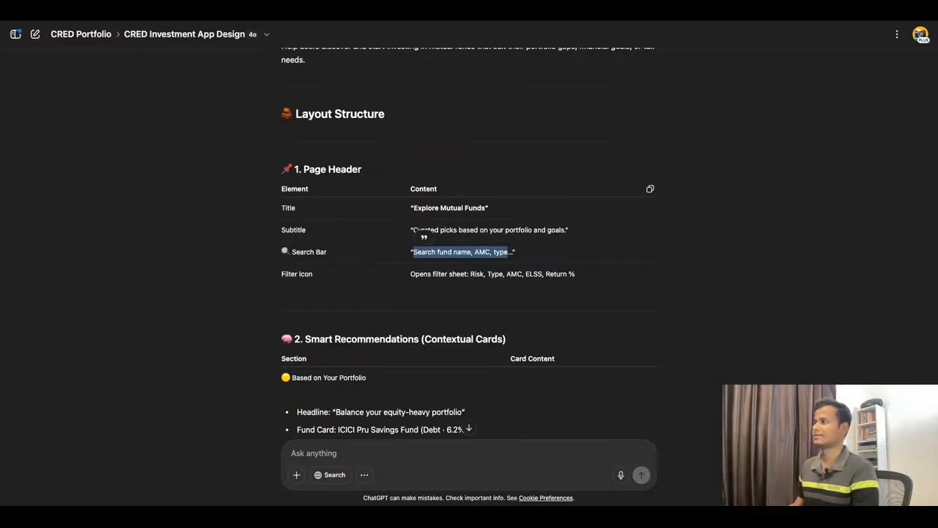
Step: Read the Smart Recommendations section of the Explore Mutual Funds response, covering portfolio-based, tax-saver and recently viewed cards
scroll(509, 296, down, 1)
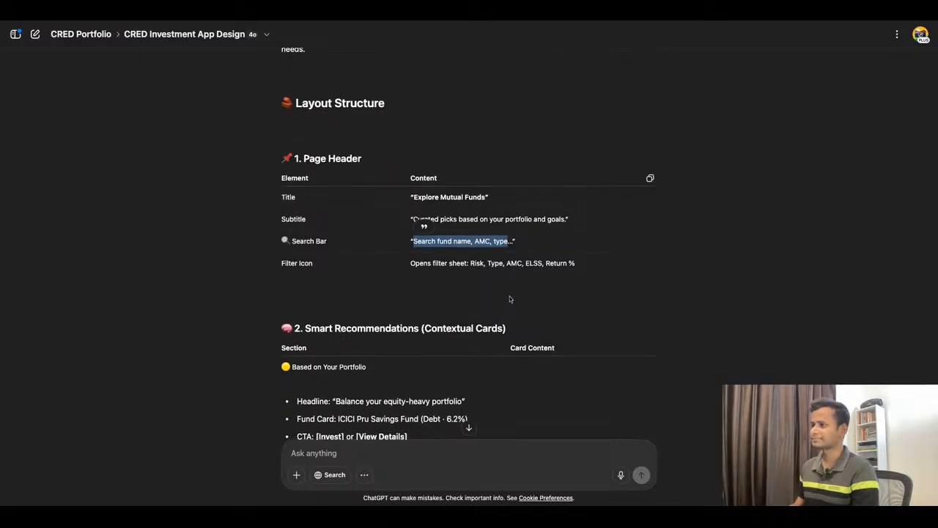
scroll(469, 242, down, 3)
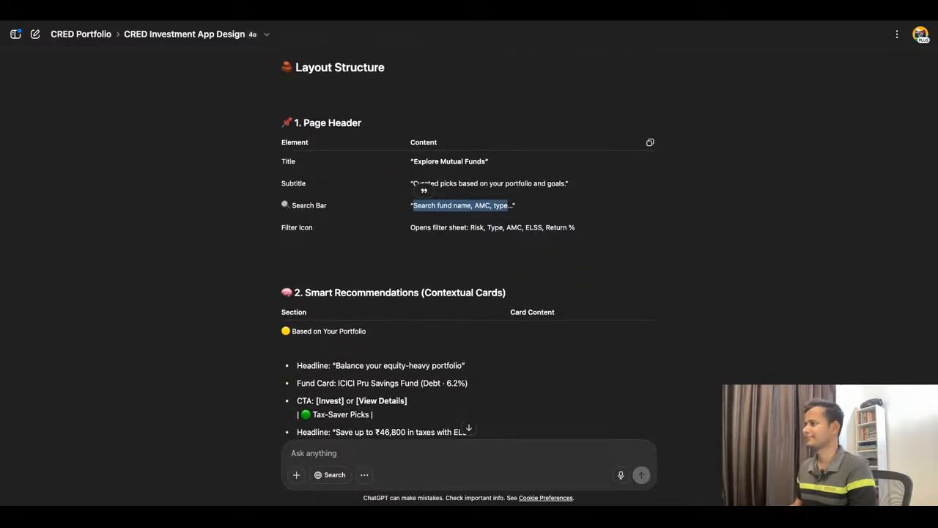
scroll(366, 211, down, 3)
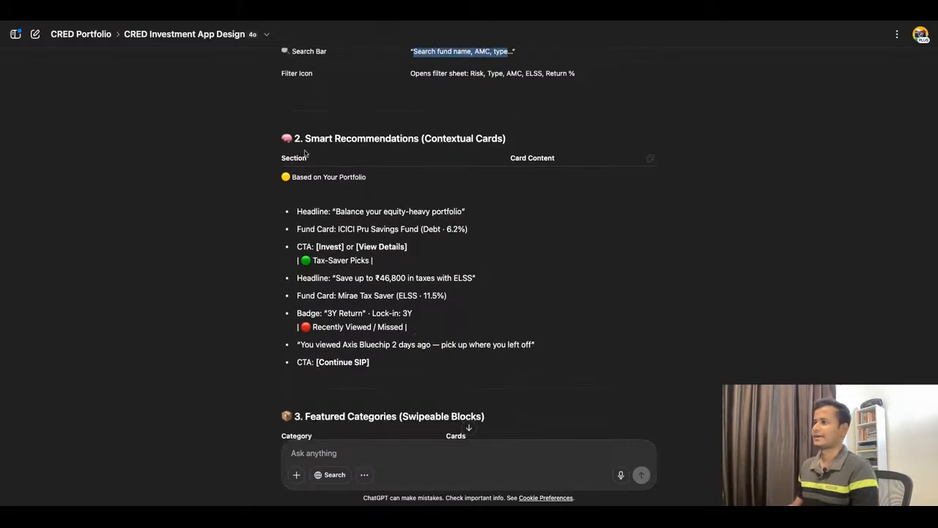
drag(306, 141, 499, 141)
click(481, 218)
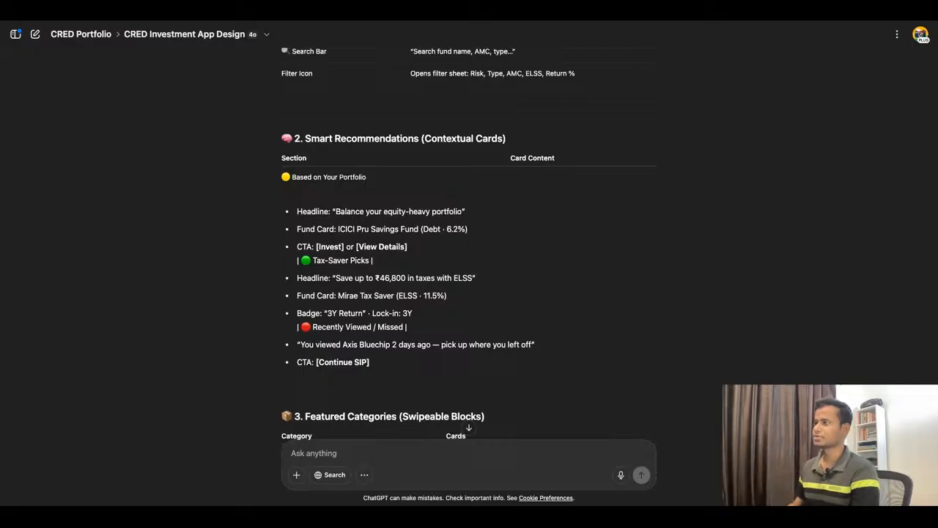
scroll(432, 207, down, 1)
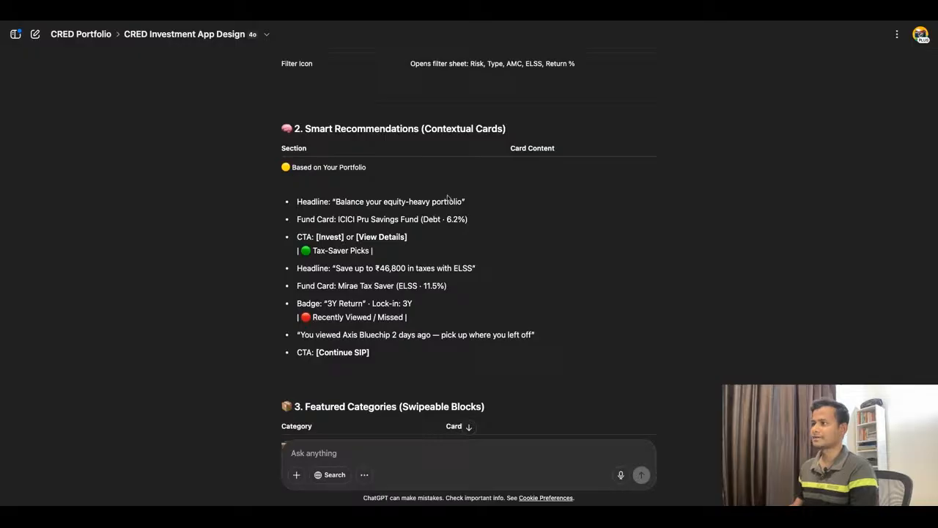
scroll(440, 208, down, 2)
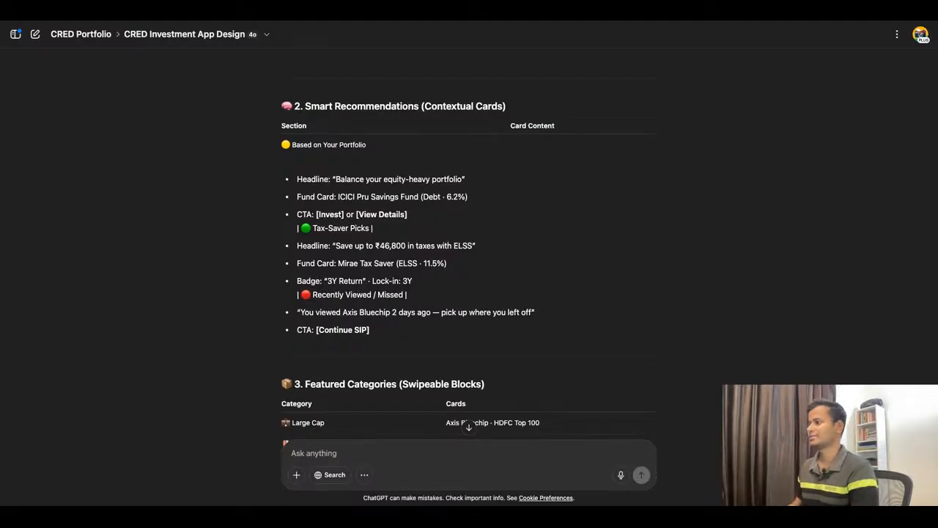
scroll(469, 252, down, 1)
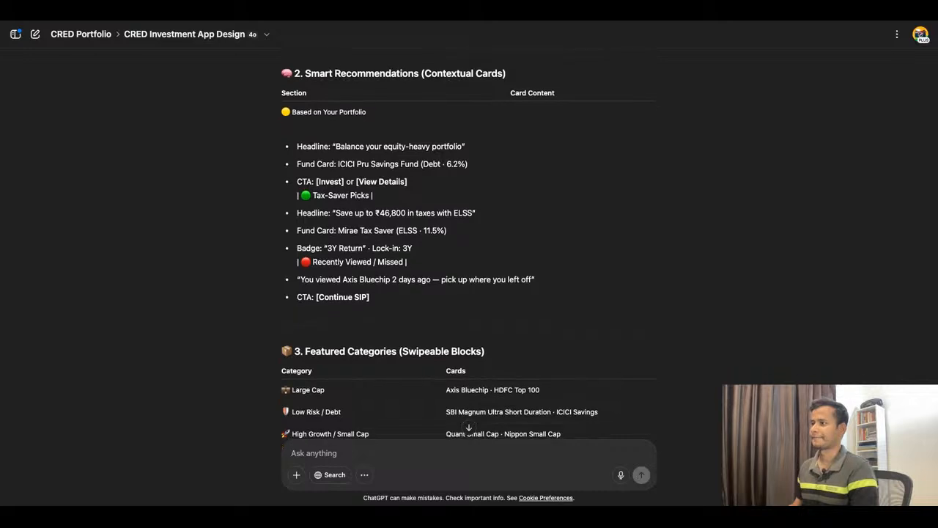
Step: Review the Featured Categories section, including the fund cards per category and the contents of each block
scroll(469, 253, down, 3)
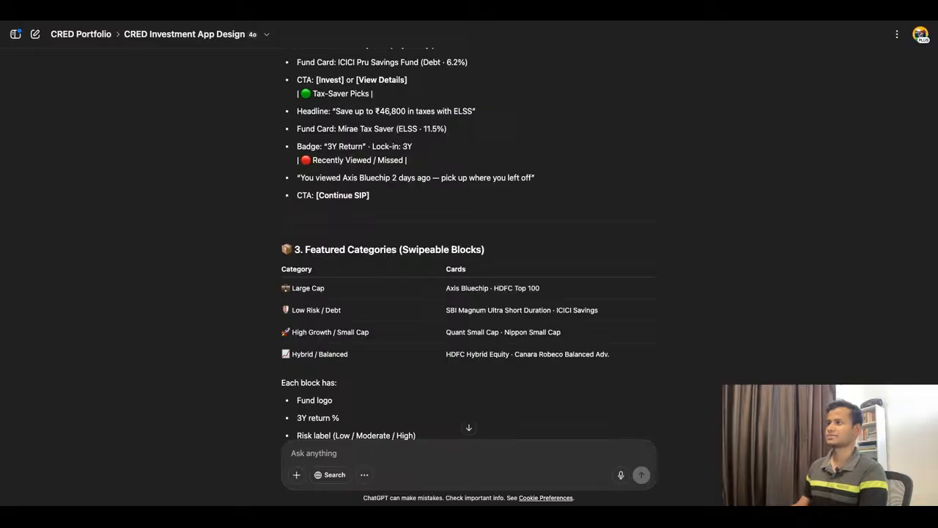
scroll(469, 249, up, 3)
scroll(469, 250, down, 3)
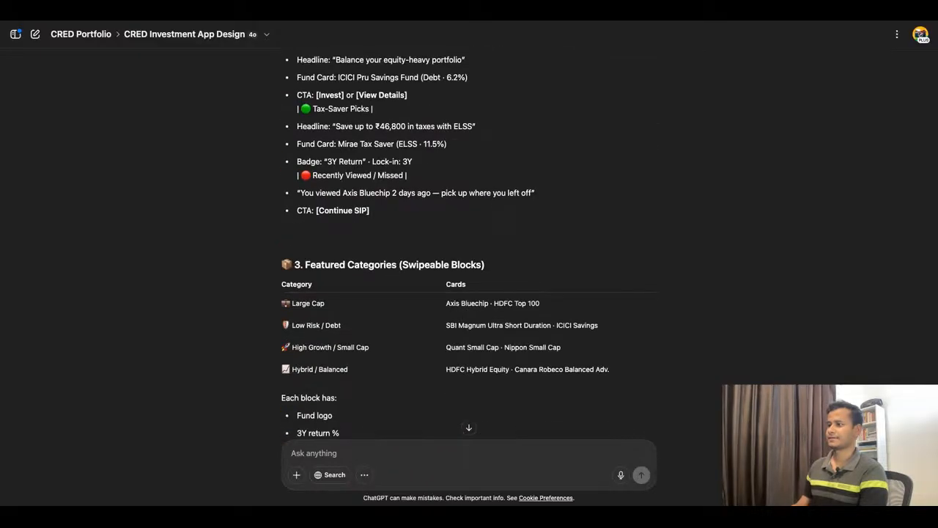
scroll(469, 249, down, 1)
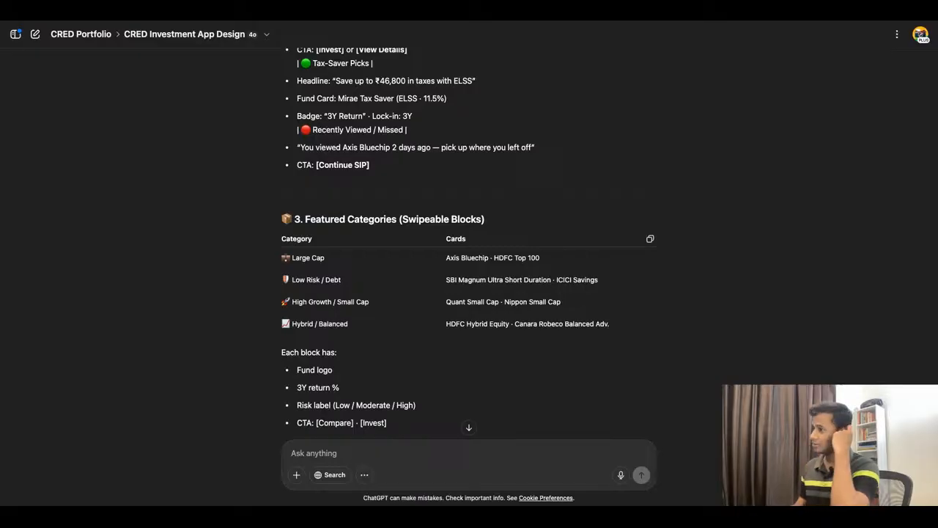
scroll(470, 249, down, 1)
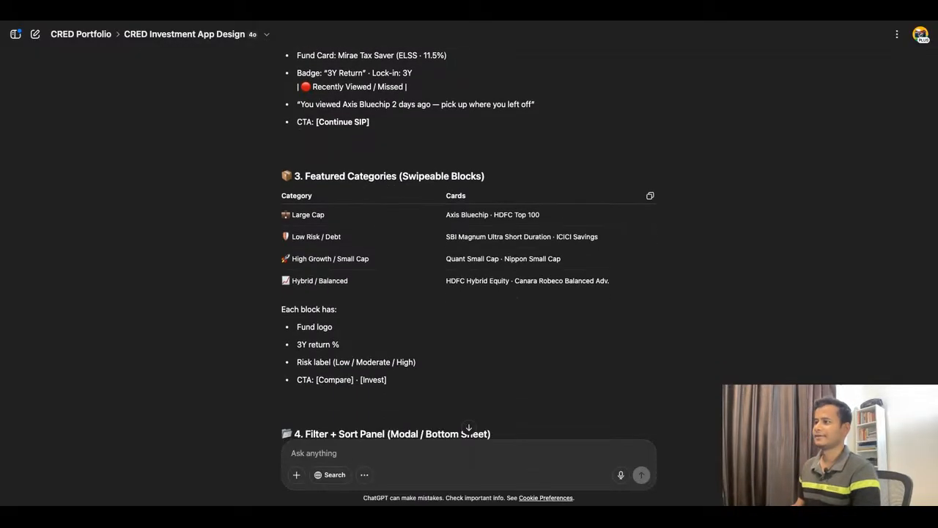
scroll(469, 250, down, 1)
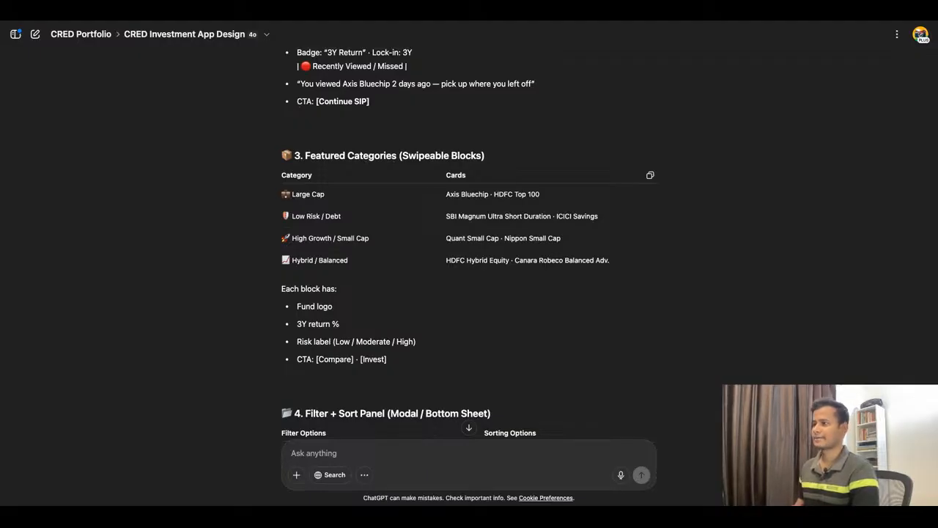
scroll(469, 249, down, 3)
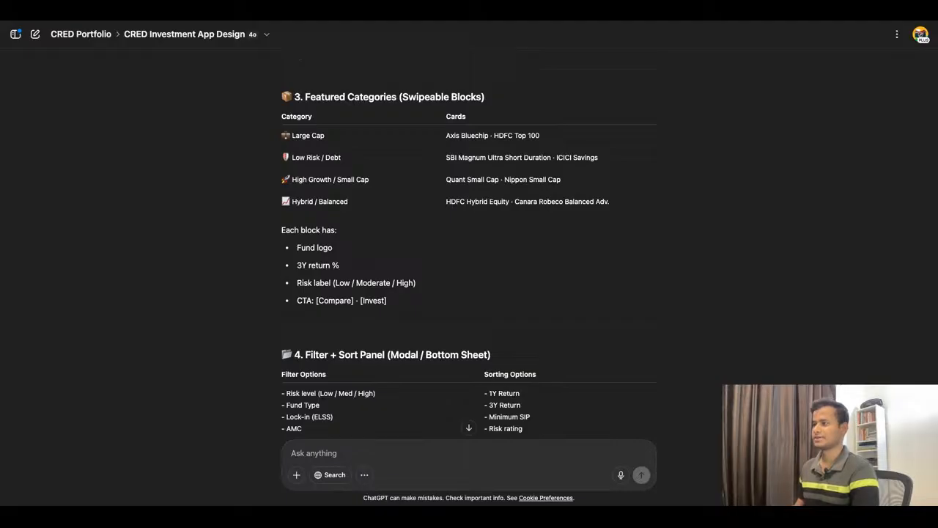
scroll(326, 223, down, 1)
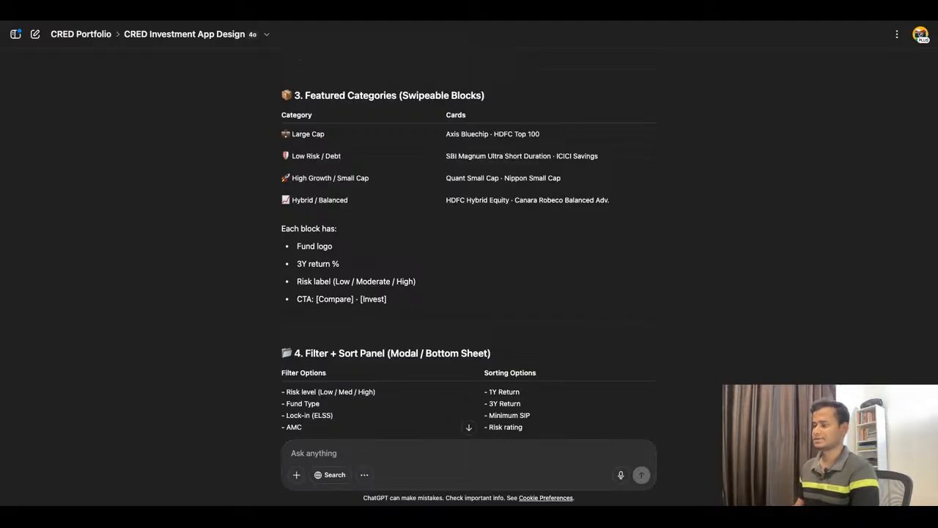
Step: Read the remaining Filter + Sort Panel, Empty State, FAB / Sticky CTA and User Flow sections of the response
scroll(443, 268, down, 2)
scroll(443, 269, down, 5)
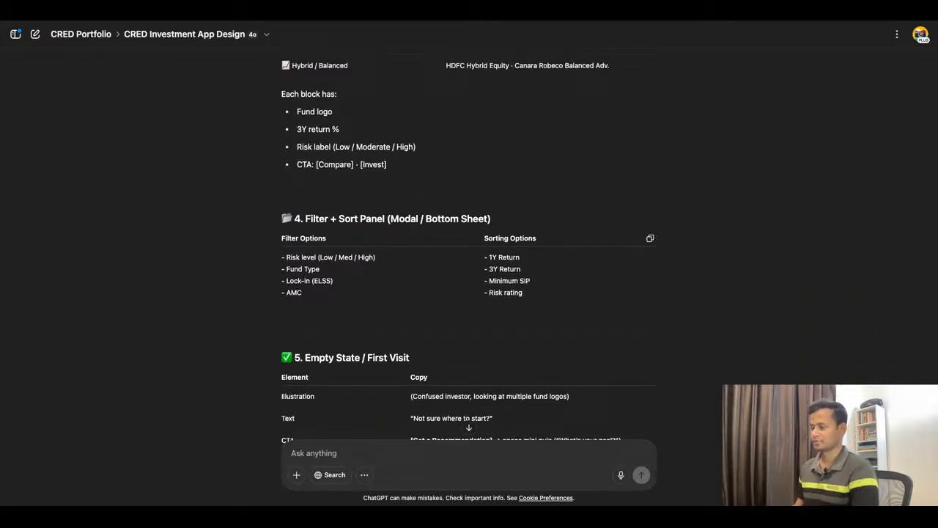
scroll(443, 268, down, 5)
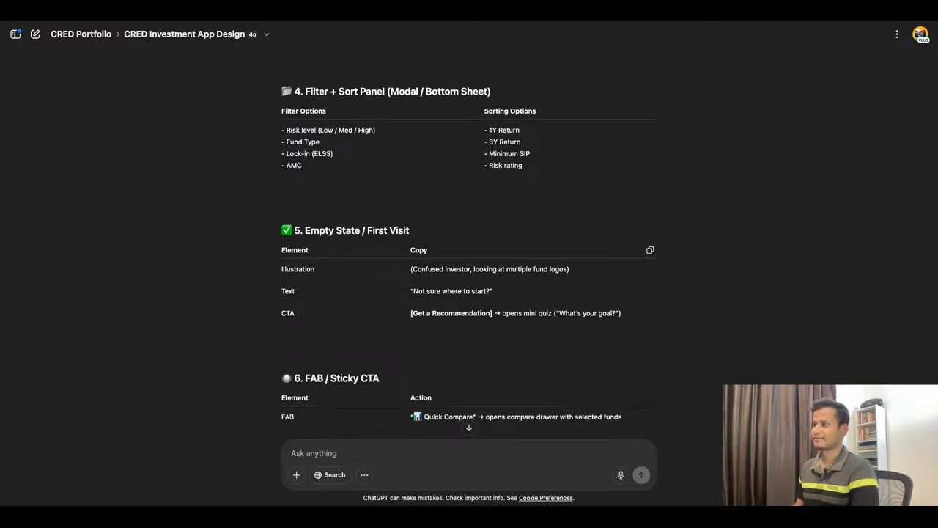
scroll(386, 272, down, 5)
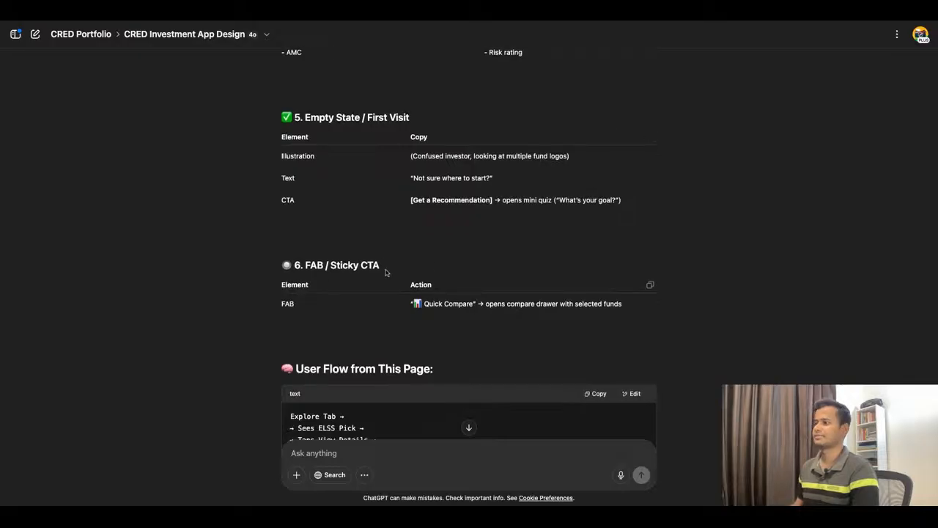
scroll(387, 272, down, 10)
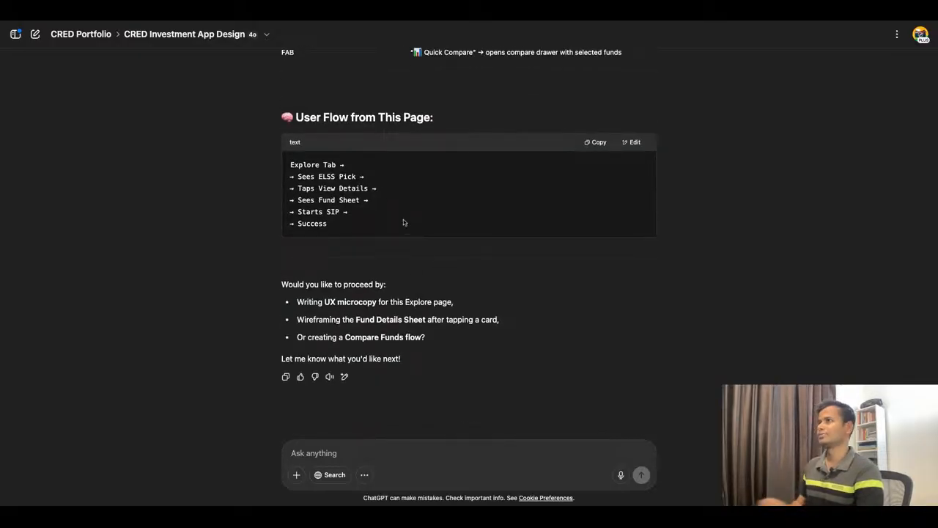
Step: Return to Figma and examine the reference app screenshots placed beside the wireframes on the Wireframe page
click(397, 21)
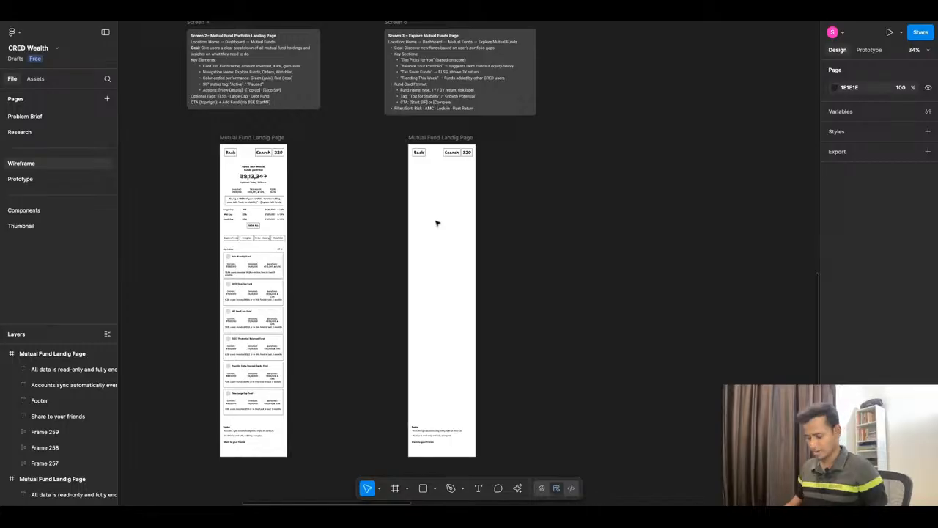
scroll(536, 256, down, 8)
scroll(538, 256, down, 2)
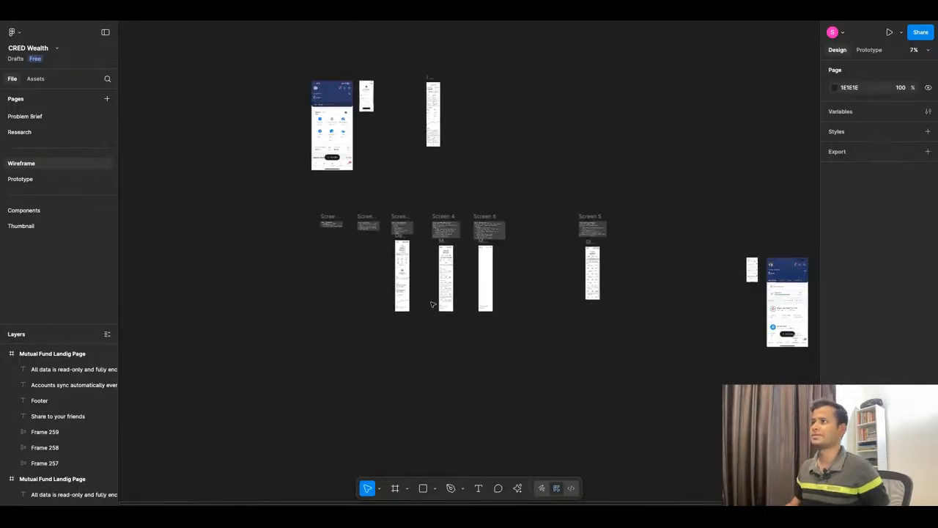
scroll(799, 315, up, 8)
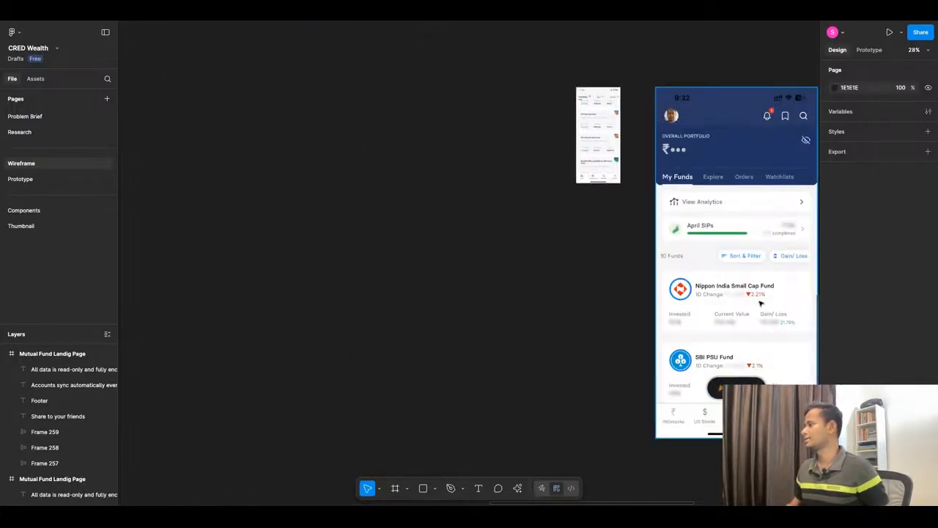
scroll(515, 266, down, 7)
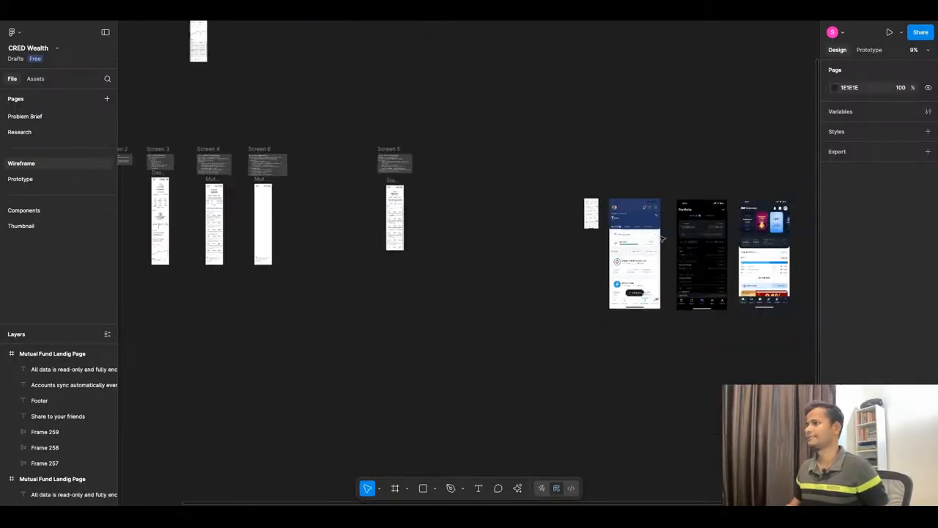
Step: Look through the competitor app screenshots on the Research page for a mutual fund Explore screen
click(35, 134)
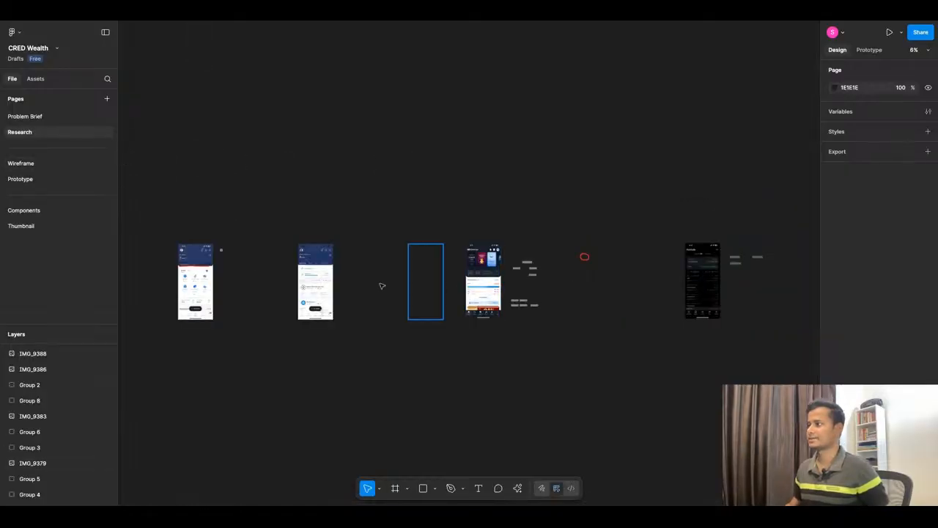
scroll(226, 282, up, 5)
scroll(429, 231, down, 3)
scroll(429, 231, up, 5)
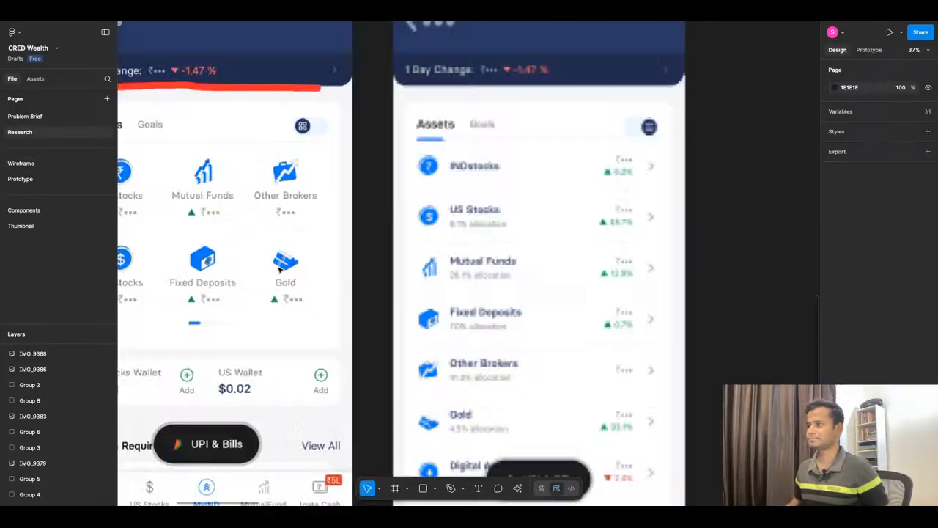
scroll(439, 234, down, 6)
scroll(476, 247, up, 3)
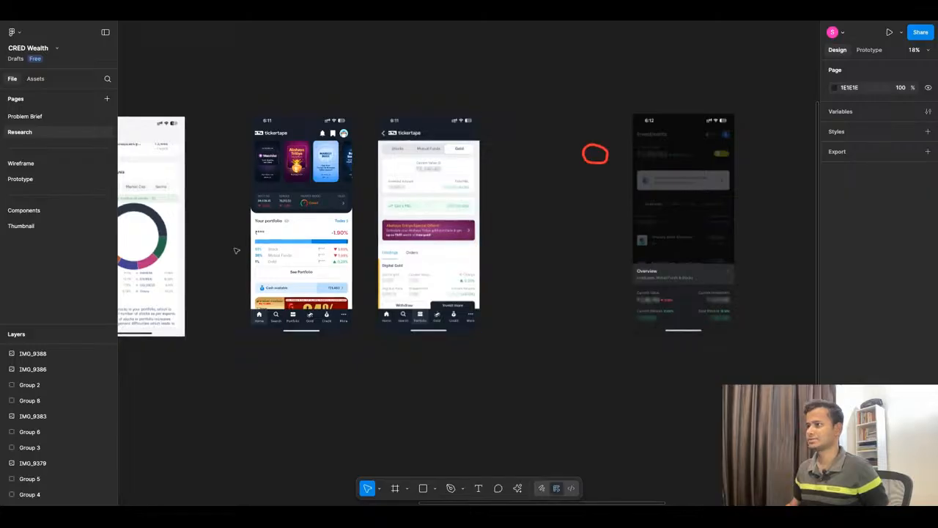
scroll(440, 235, down, 4)
scroll(342, 214, up, 6)
scroll(342, 214, down, 5)
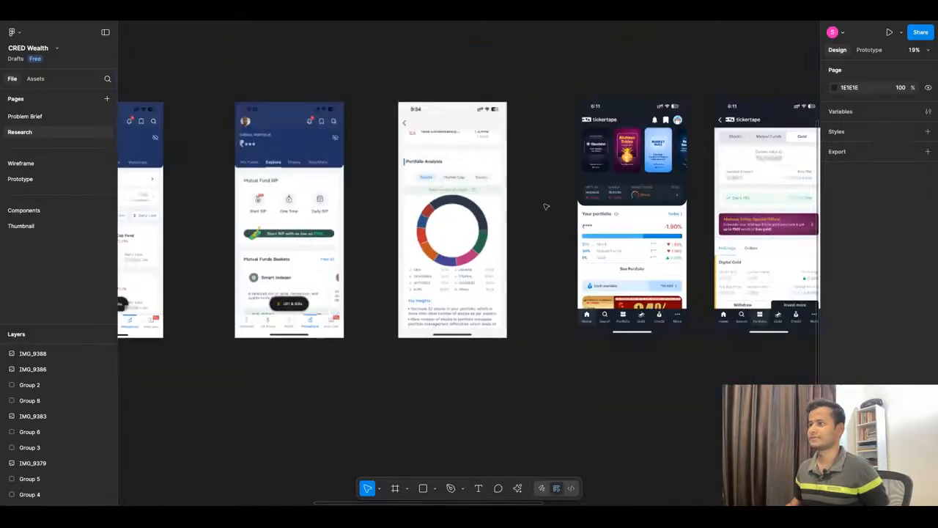
scroll(308, 212, up, 2)
scroll(442, 229, down, 2)
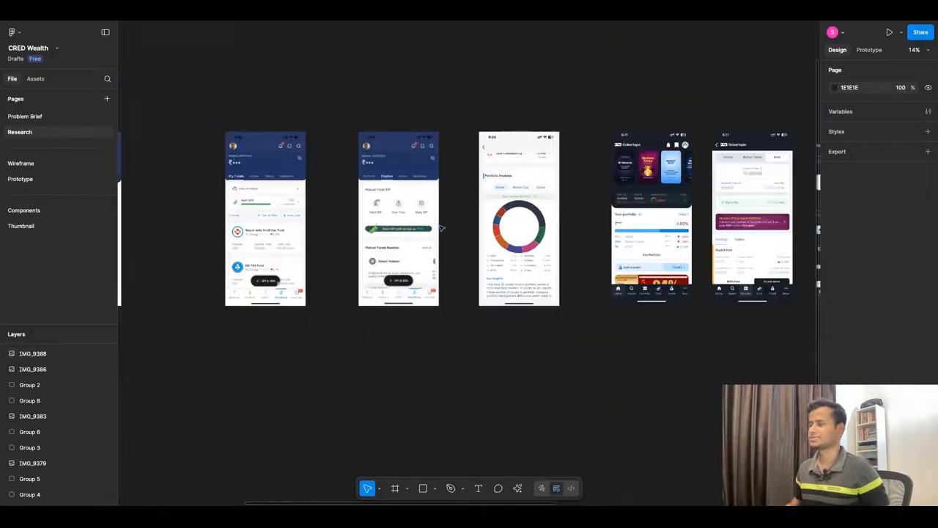
Step: Copy the Explore screenshot with the Mutual Fund SIP section from the Research page to the Wireframe page, beside the empty Mutual Fund frame
click(381, 169)
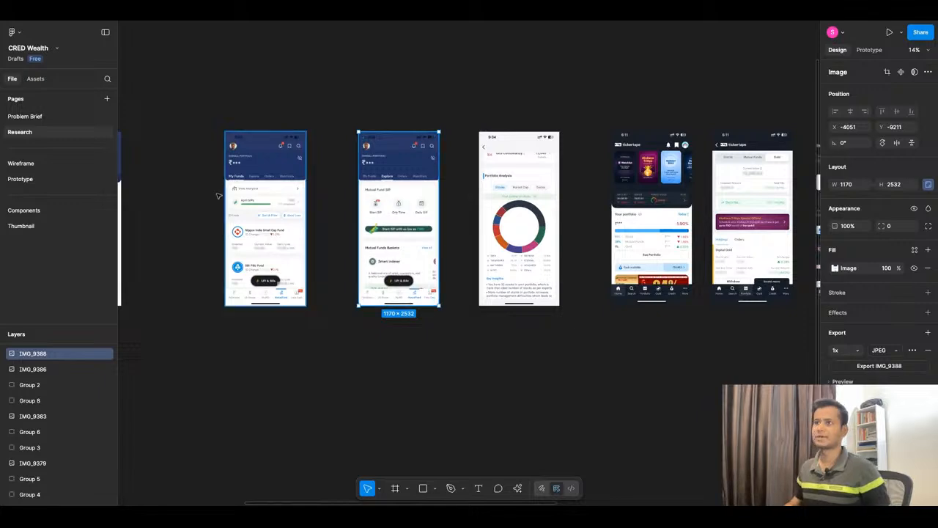
click(22, 163)
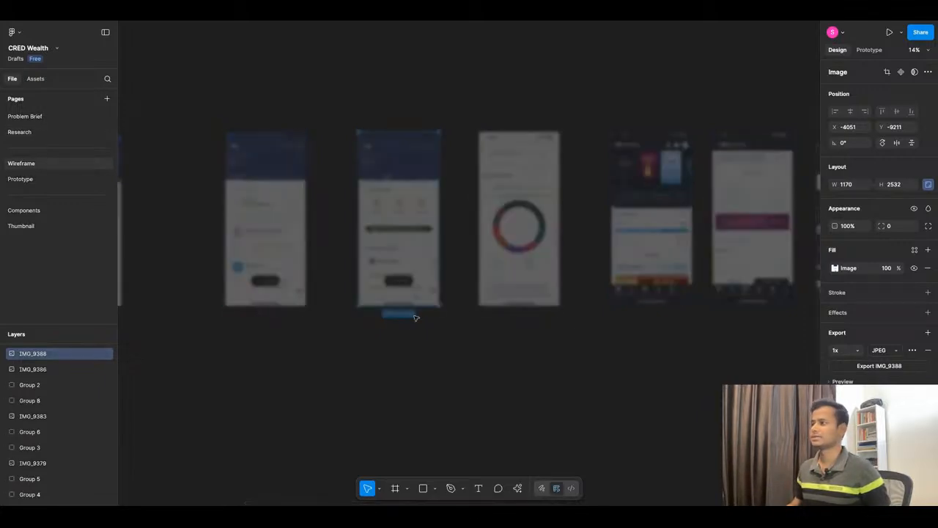
scroll(312, 214, up, 10)
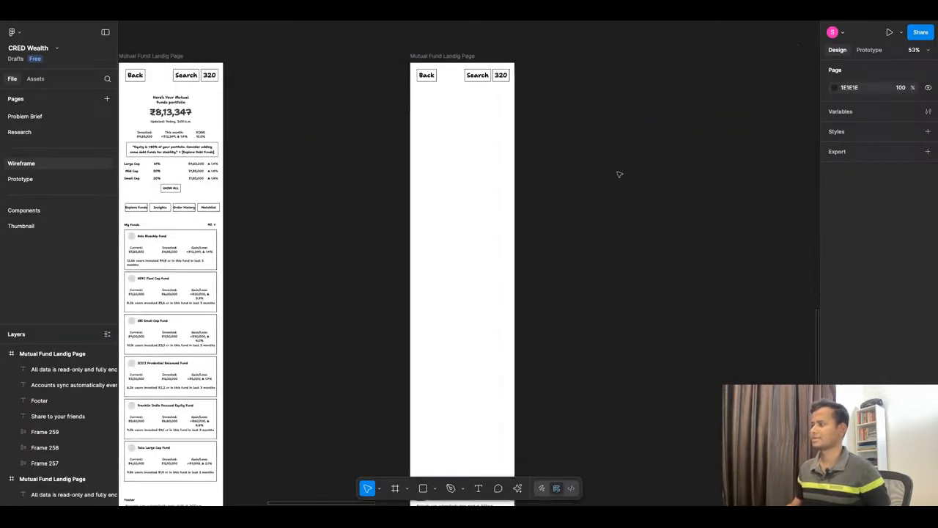
key(ctrl+v)
scroll(474, 199, down, 5)
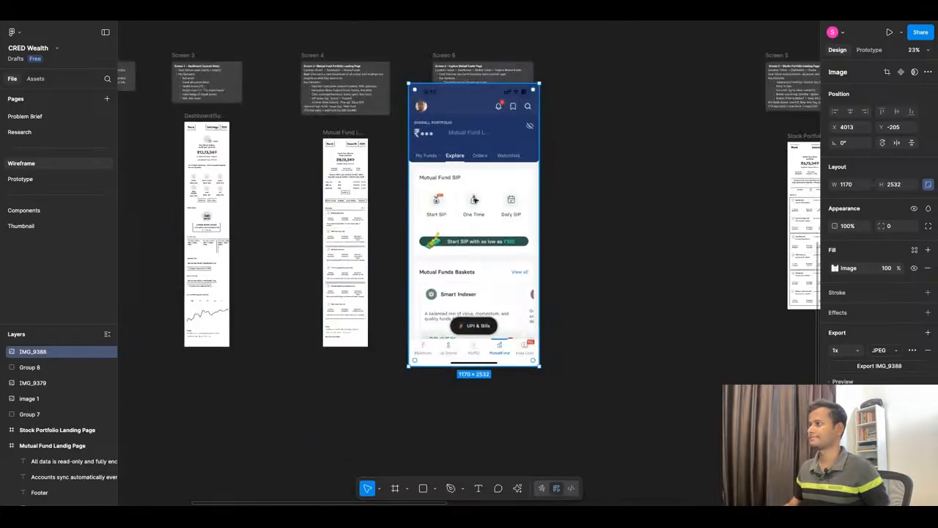
drag(475, 200, 642, 227)
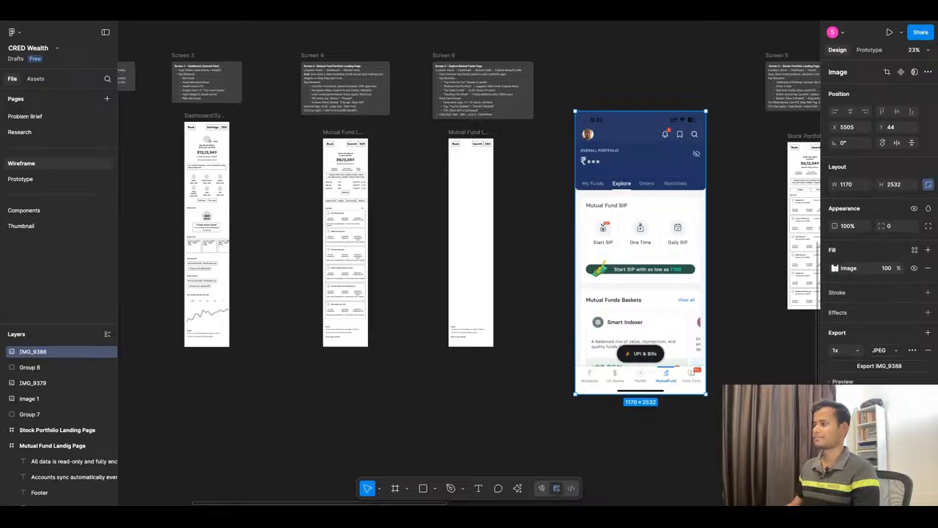
Step: Paste the three additional Explore screenshots onto the Wireframe page and move them into the empty area below the wireframes
key(ctrl+v)
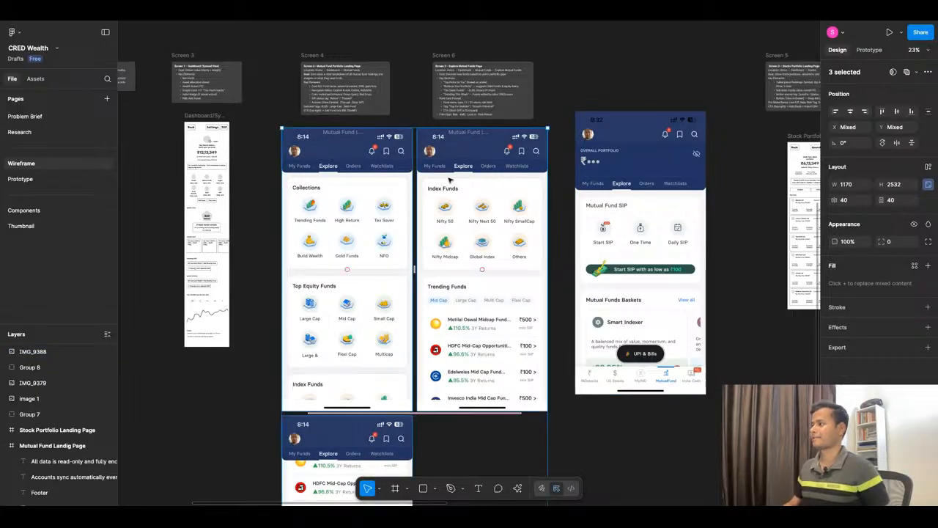
scroll(448, 204, down, 5)
drag(462, 247, 469, 409)
click(566, 279)
scroll(568, 278, down, 4)
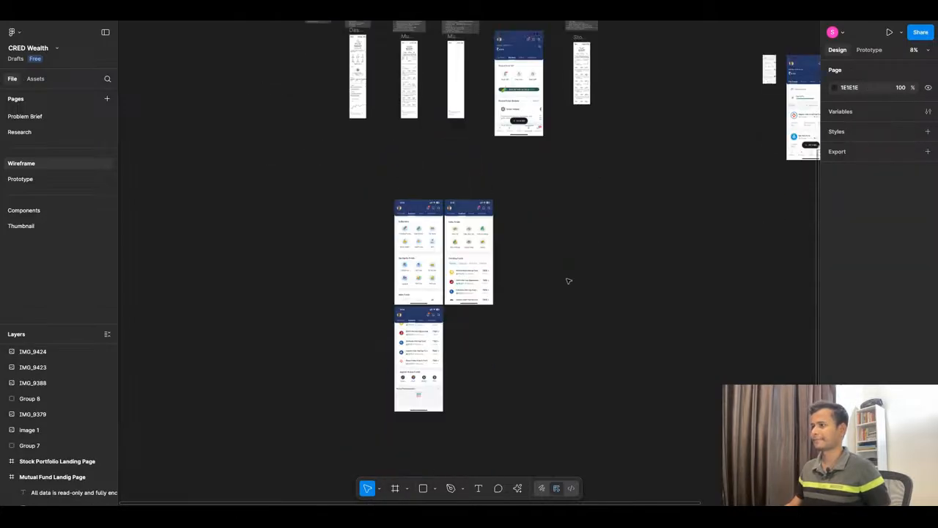
Step: Arrange the three pasted screenshots in one row, with Collections first, Explore Mutual Funds in the middle and Index Funds last
drag(415, 251, 316, 253)
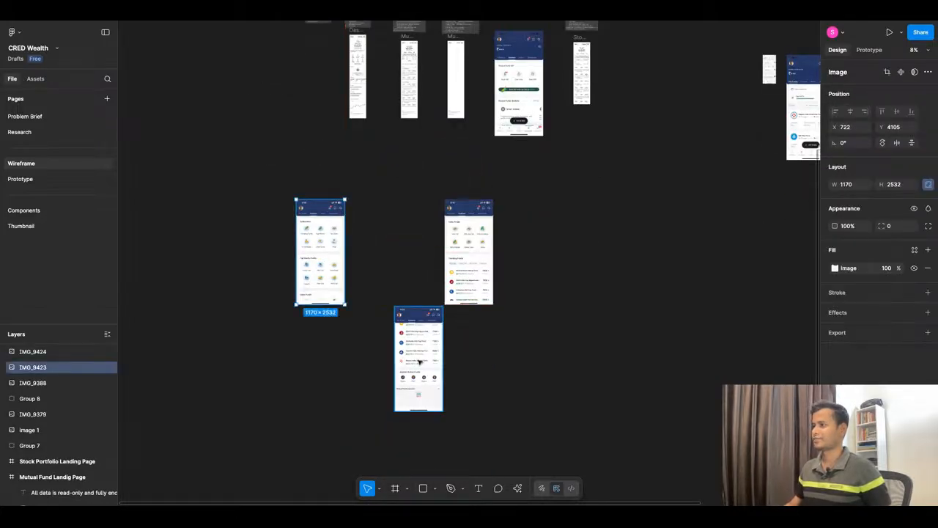
click(416, 367)
drag(416, 367, 400, 263)
scroll(291, 206, up, 5)
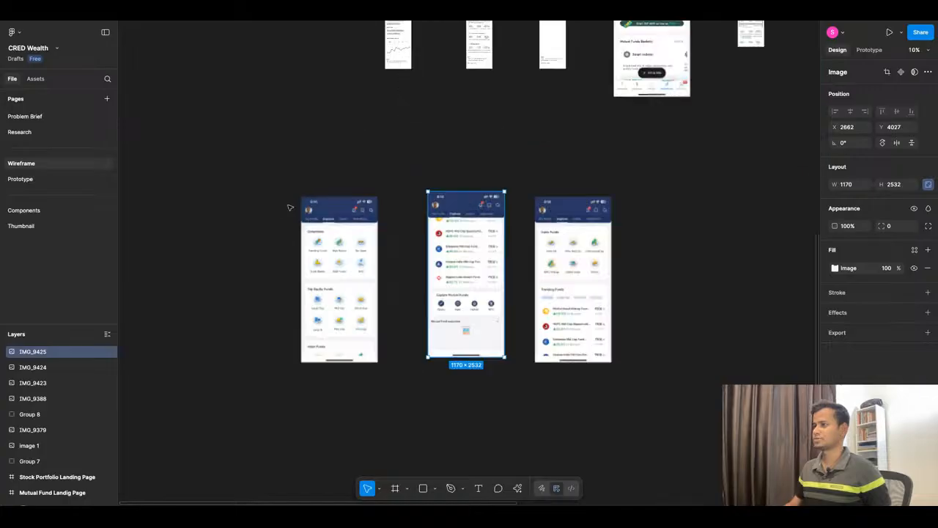
scroll(361, 206, down, 5)
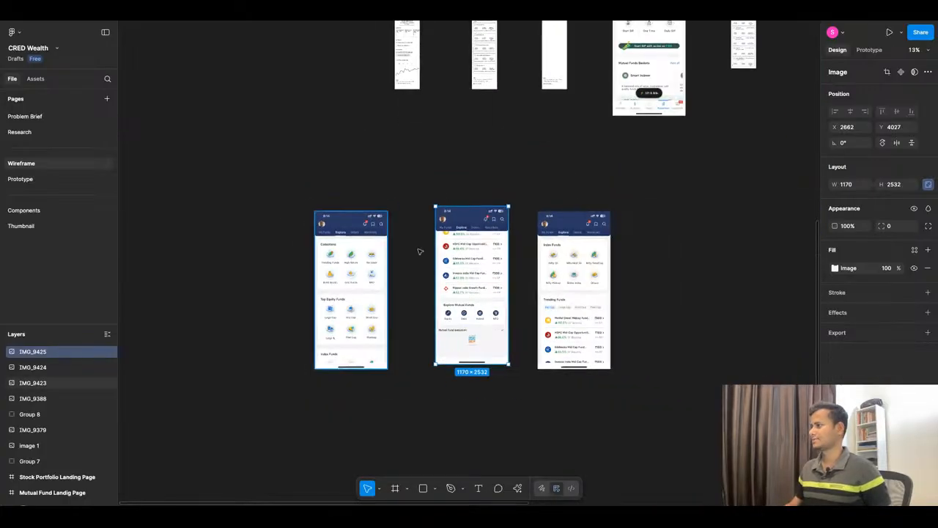
scroll(602, 231, up, 1)
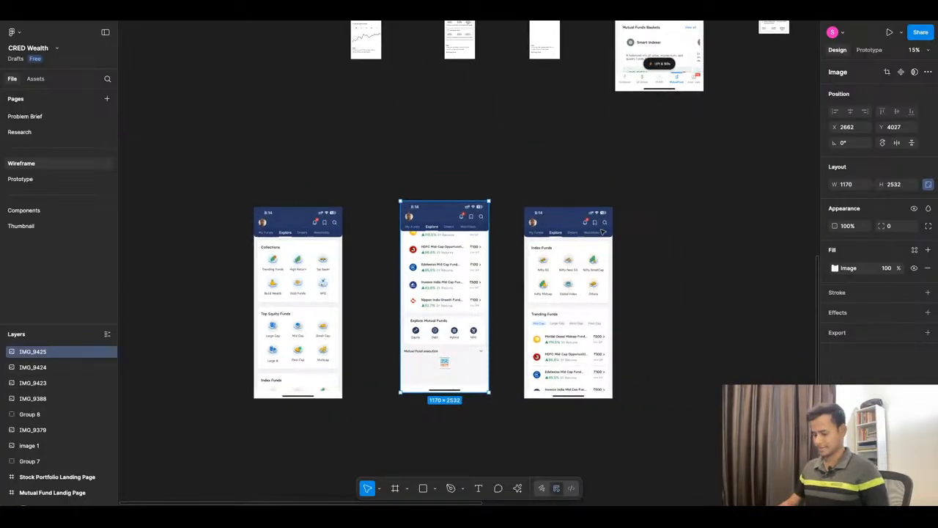
Step: Cover the profile photo on the Collections screenshot with a grey rectangle of about 151 × 115
key(r)
scroll(246, 223, up, 1)
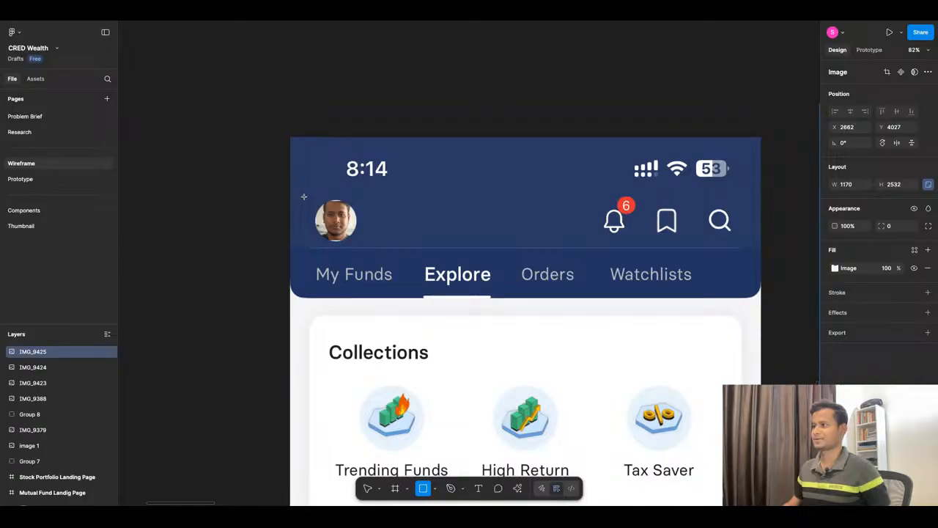
drag(303, 196, 359, 238)
scroll(358, 236, down, 2)
scroll(322, 210, down, 3)
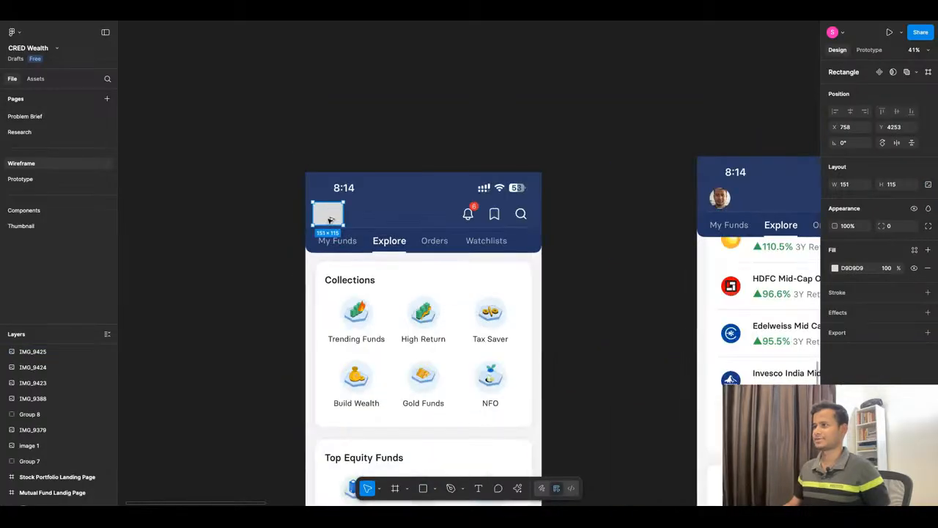
Step: Duplicate the grey rectangle over the profile photos of the Explore Mutual Funds and Index Funds screenshots
scroll(264, 234, down, 5)
scroll(257, 243, up, 5)
scroll(256, 242, down, 5)
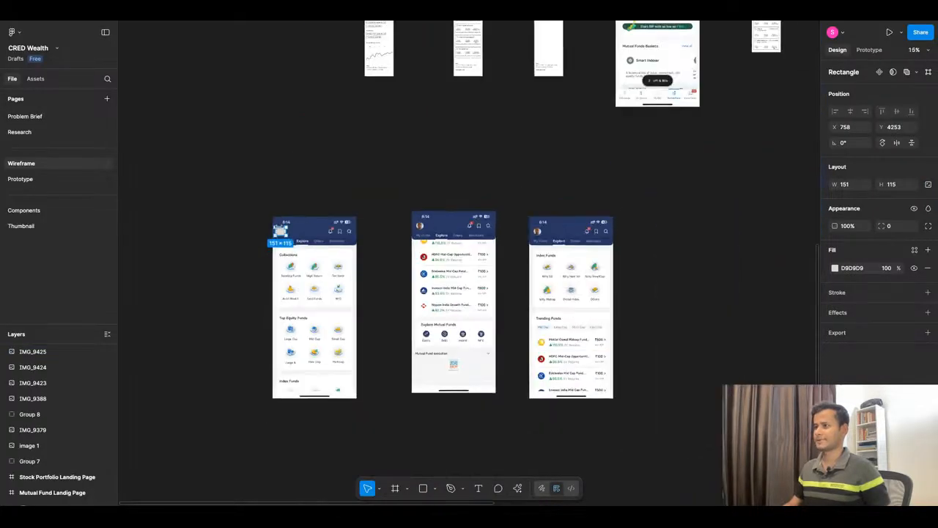
alt+drag(281, 230, 537, 230)
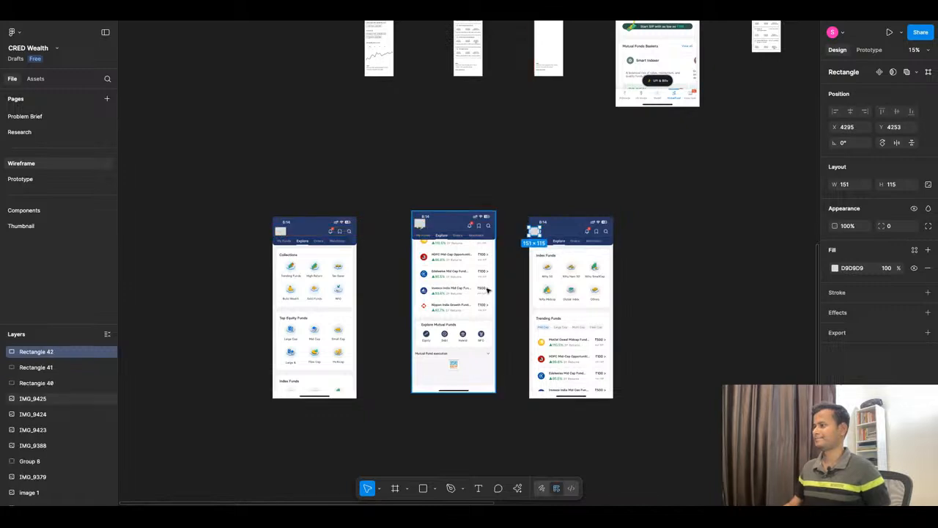
click(516, 303)
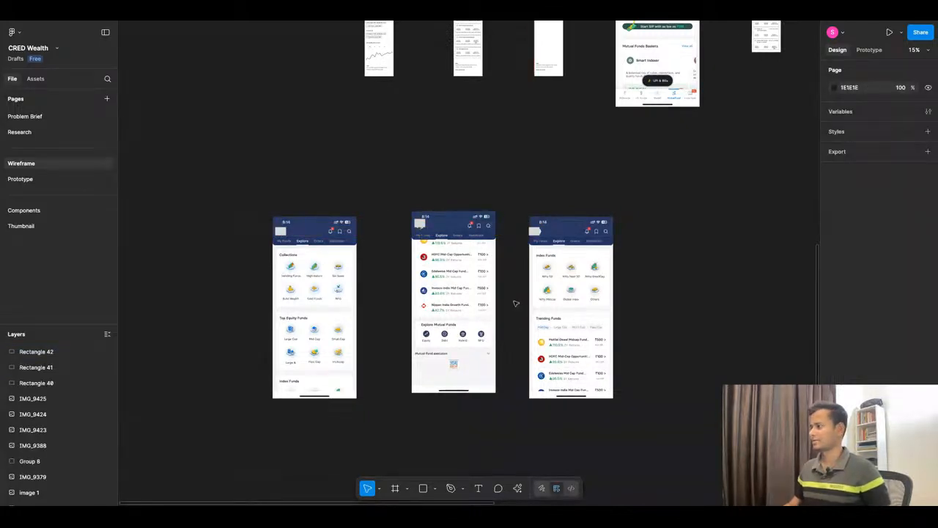
Step: Move the Mutual Fund SIP screenshot to the end of the reference row and cover its profile photo with a copy of the grey rectangle
scroll(348, 294, down, 5)
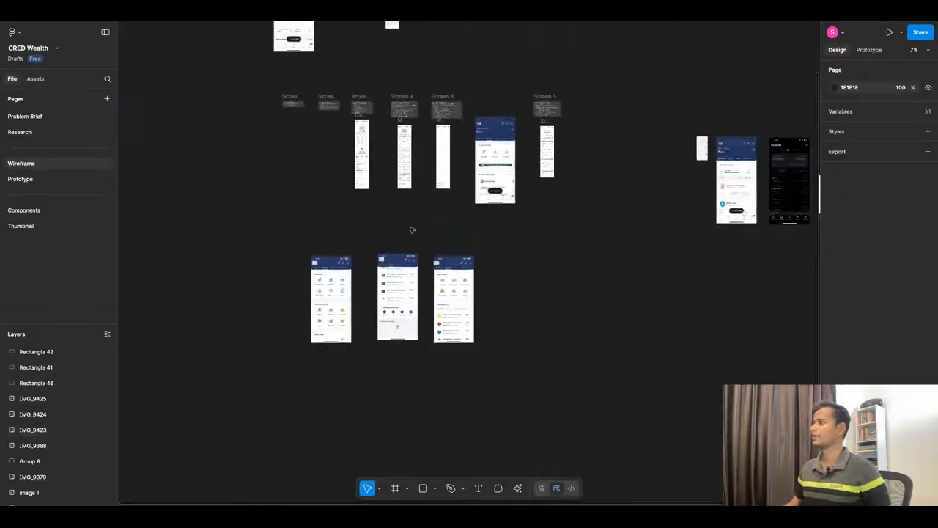
scroll(337, 255, up, 3)
drag(572, 83, 587, 299)
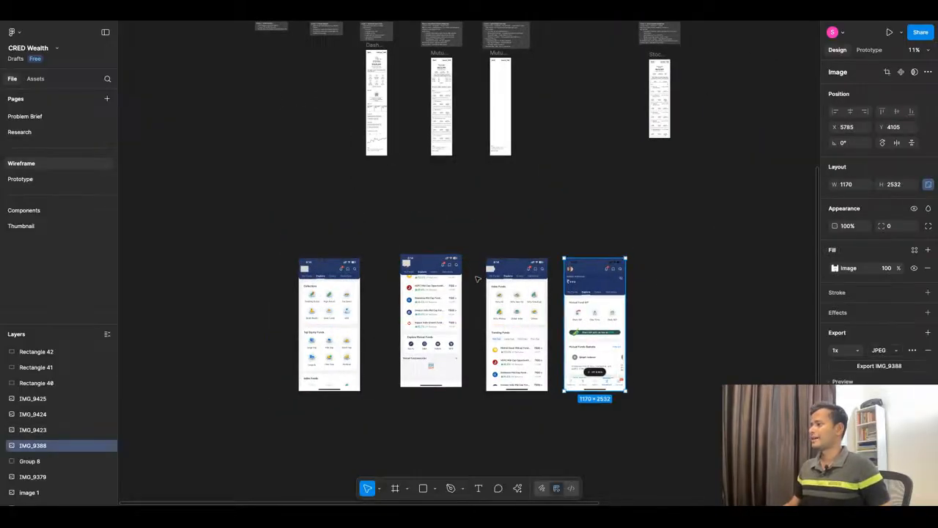
click(490, 269)
drag(490, 269, 651, 291)
click(652, 291)
scroll(651, 291, up, 5)
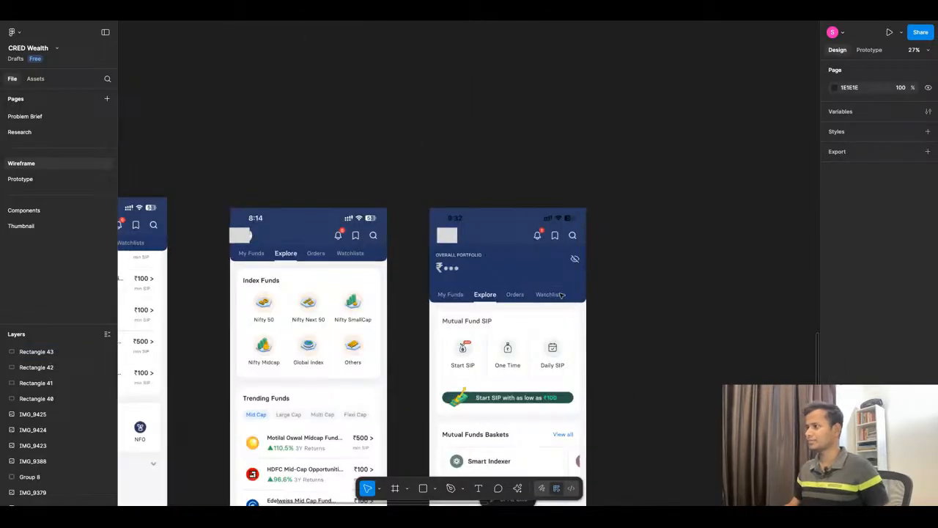
Step: Examine the sections of the reference Explore screenshots, from Mutual Fund SIP and Mutual Funds Baskets to Collections and Top Equity Funds
scroll(499, 293, up, 2)
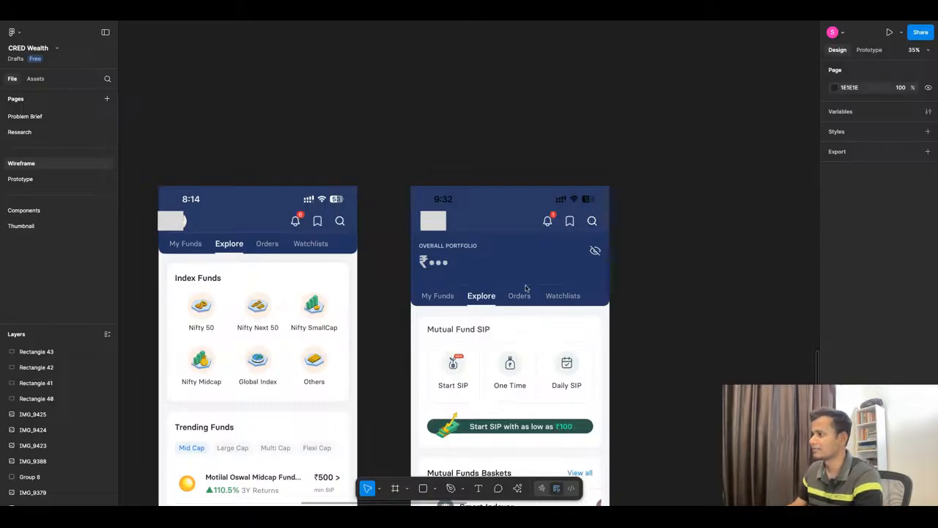
scroll(526, 287, down, 3)
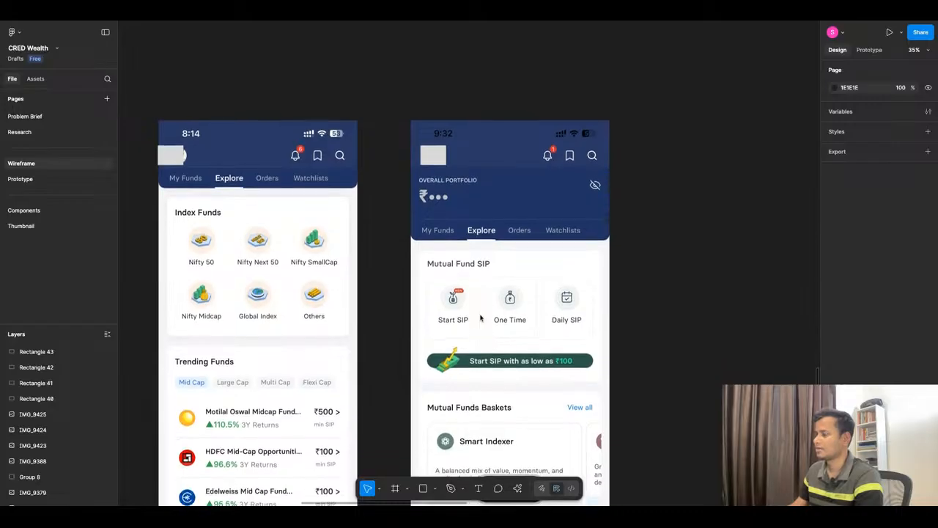
scroll(480, 318, down, 6)
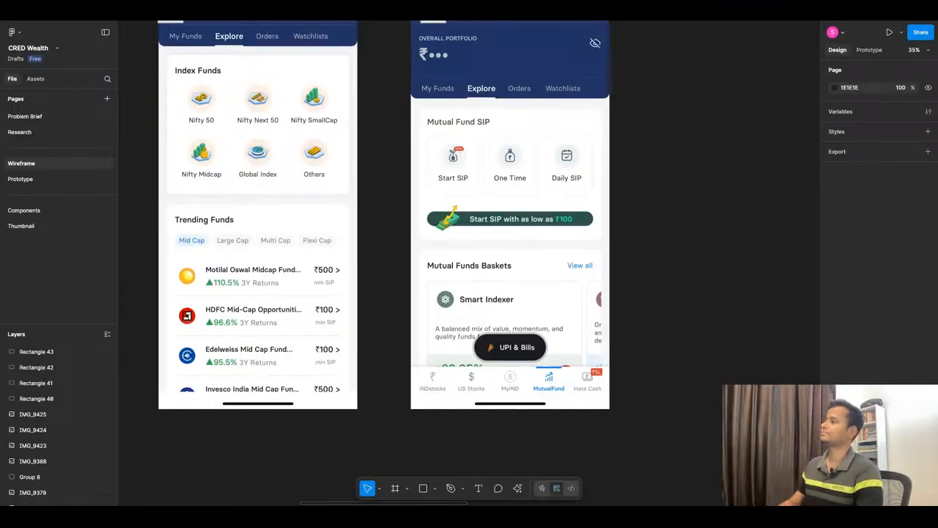
scroll(506, 187, down, 1)
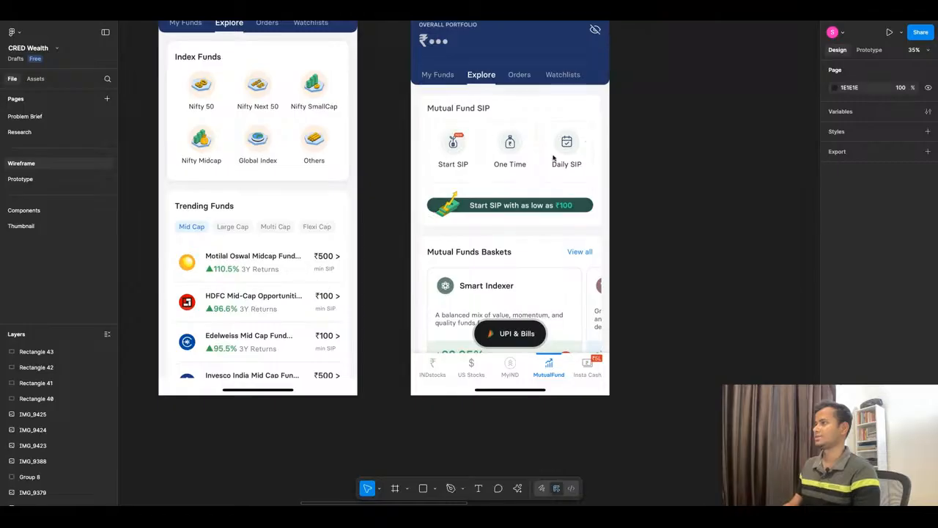
scroll(523, 211, down, 3)
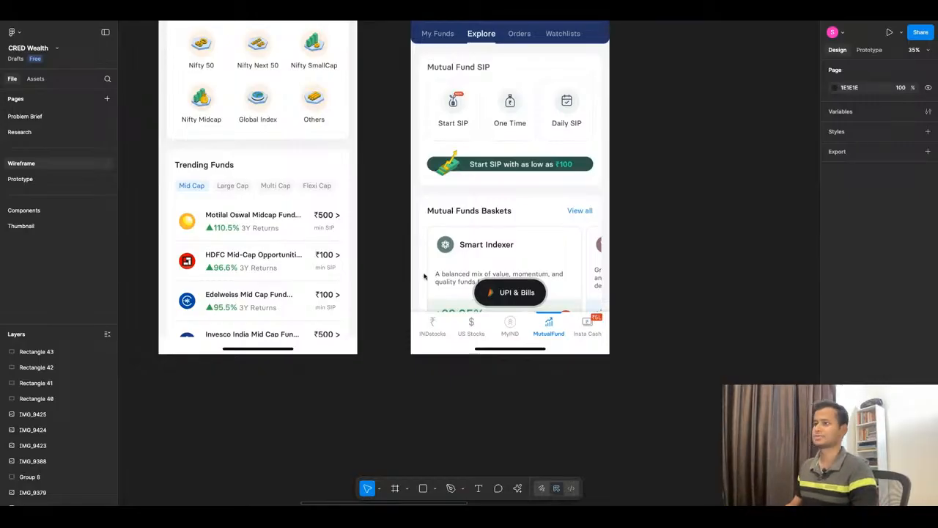
scroll(638, 195, down, 5)
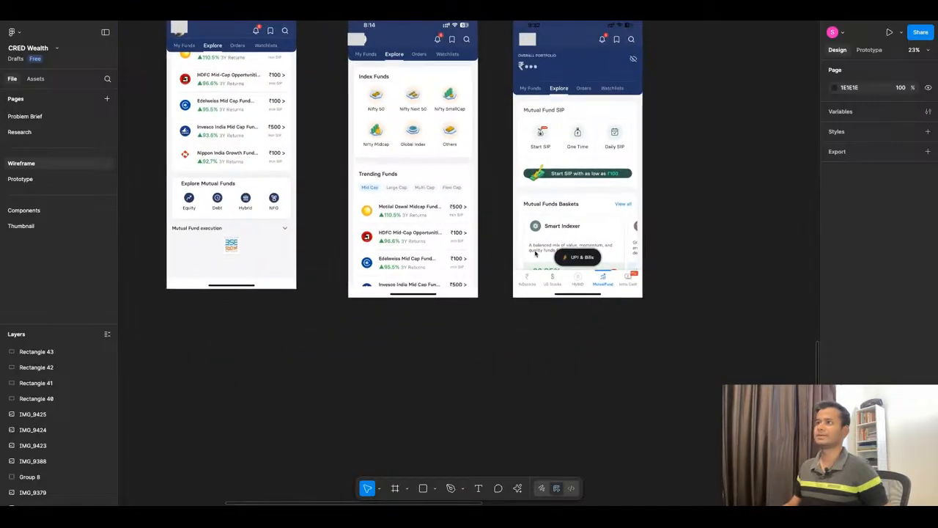
scroll(586, 268, down, 2)
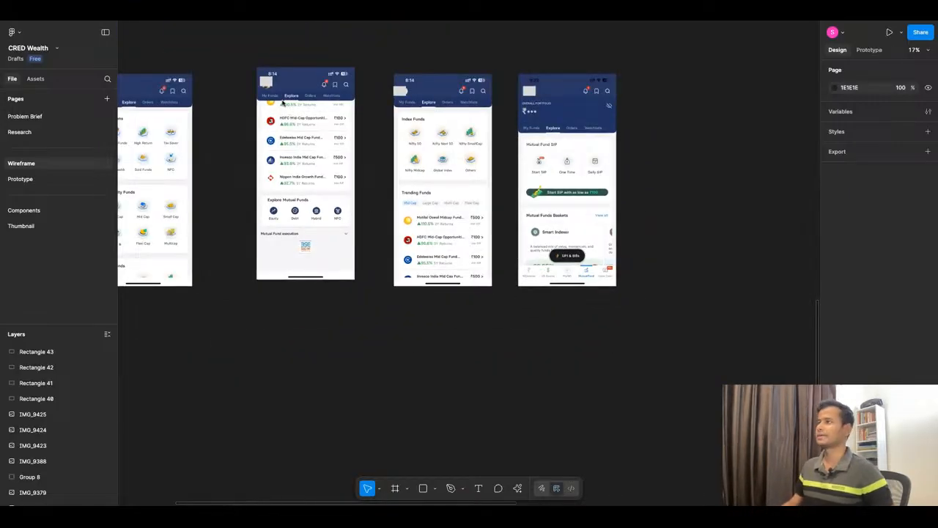
scroll(521, 137, down, 1)
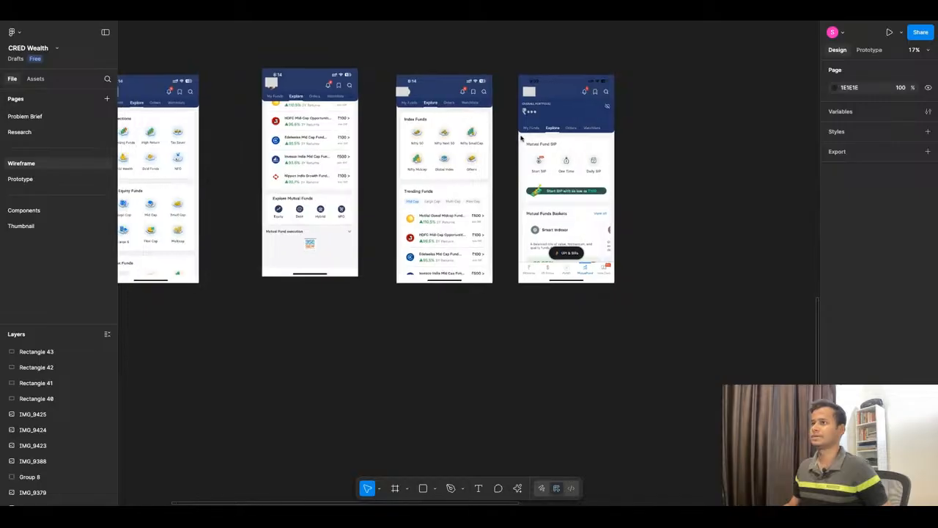
scroll(521, 138, down, 3)
scroll(204, 136, up, 7)
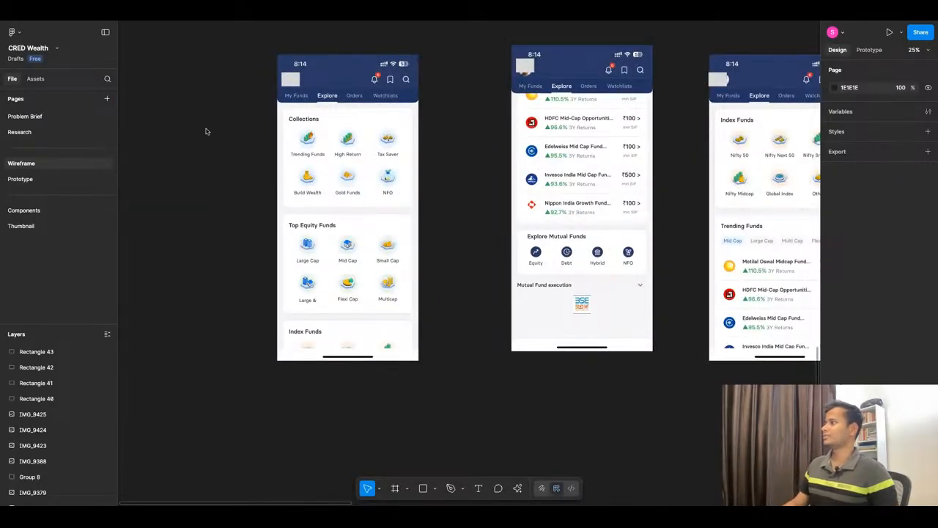
scroll(320, 114, up, 5)
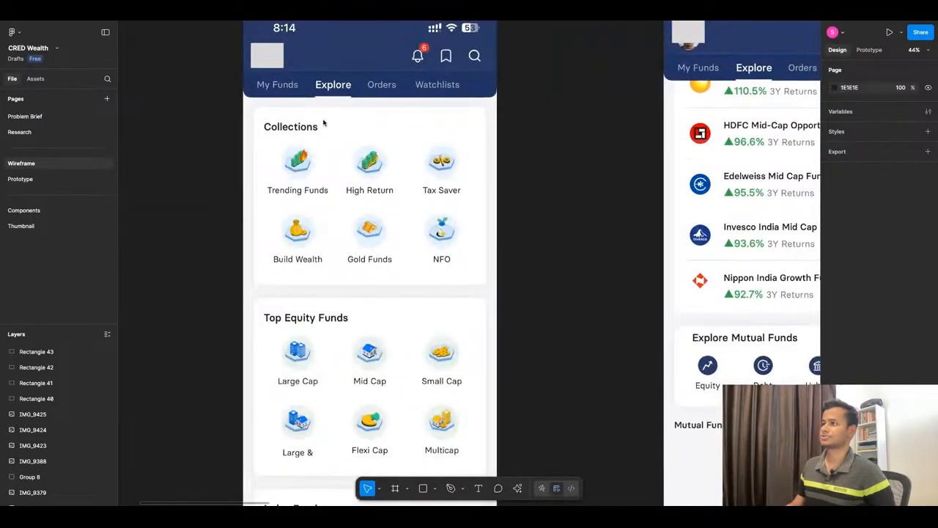
scroll(324, 123, down, 1)
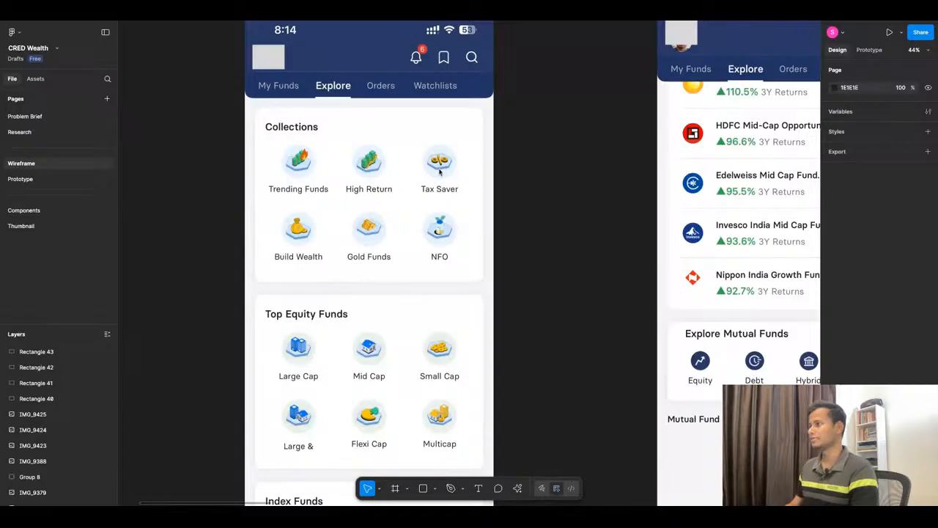
Step: Minimize the interface to free canvas space and examine the Collections and Top Equity Funds sections of the reference screenshot
scroll(440, 171, down, 2)
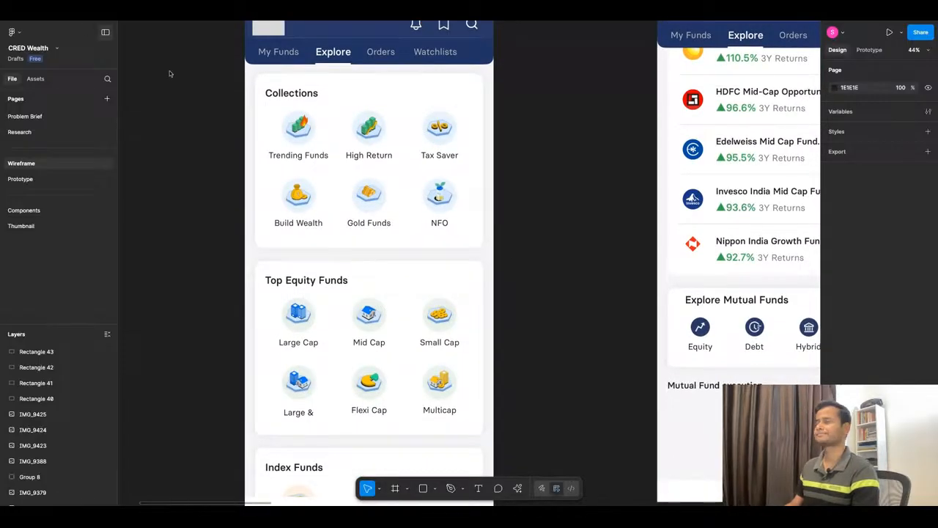
key(shift+backslash)
scroll(359, 200, down, 4)
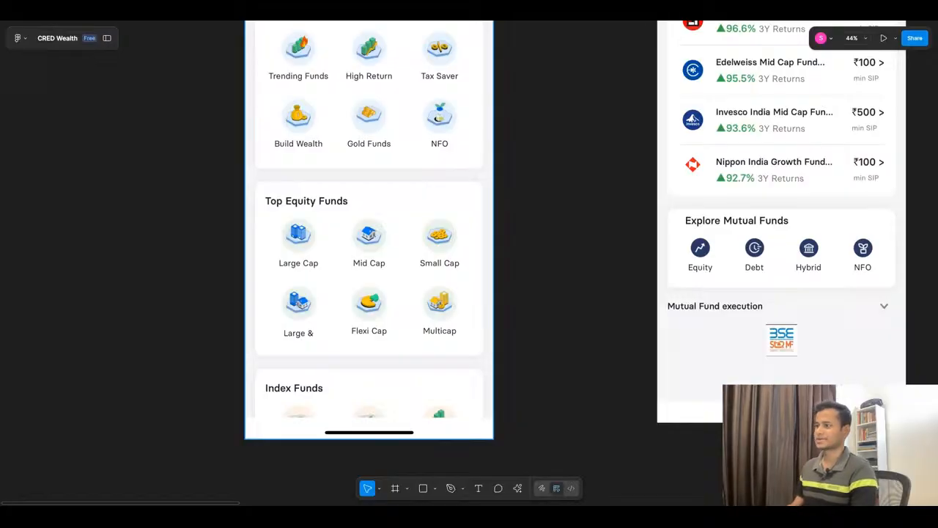
scroll(430, 290, up, 1)
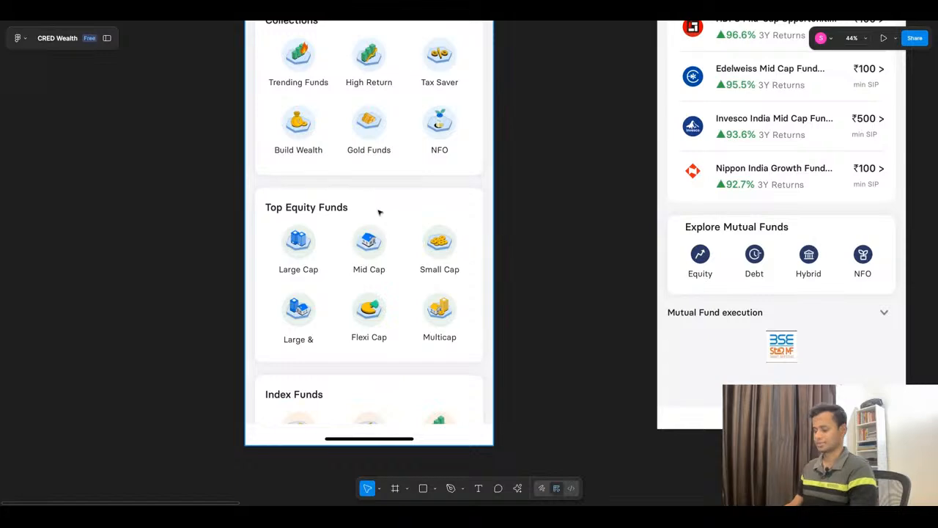
scroll(379, 212, down, 3)
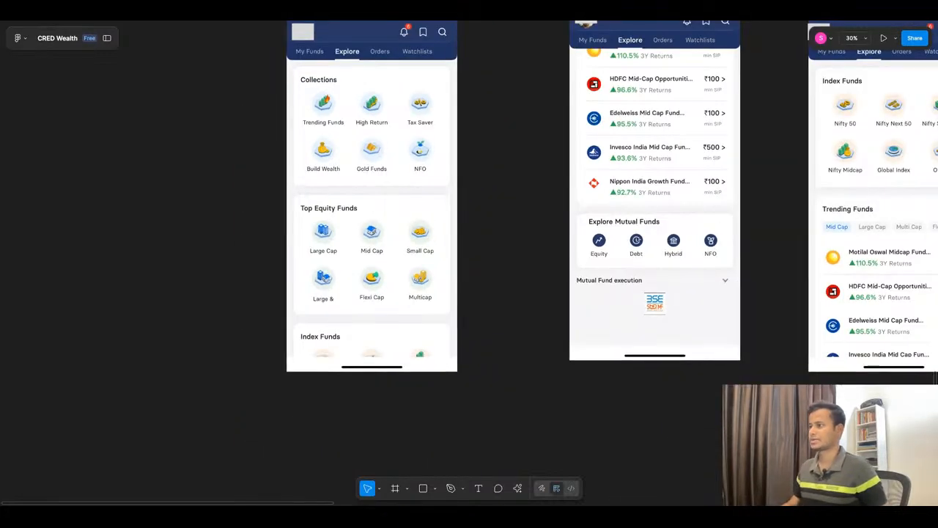
scroll(374, 212, down, 3)
scroll(652, 157, up, 4)
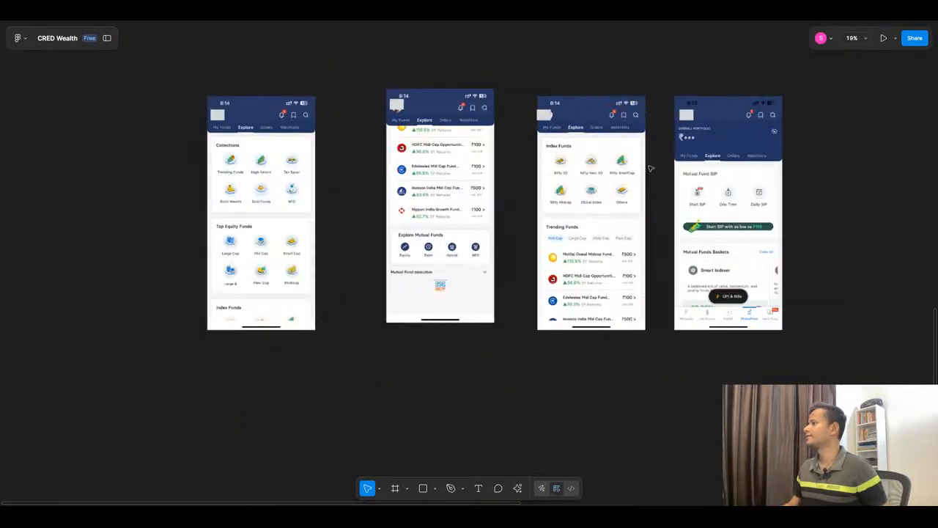
Step: Examine the Index Funds, Trending Funds and Explore Mutual Funds sections across the row of reference screenshots
scroll(654, 155, up, 2)
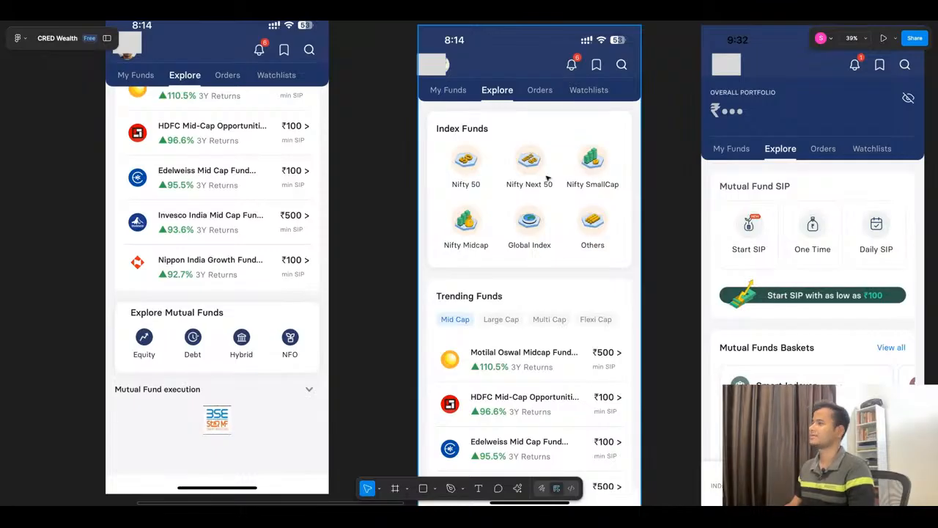
scroll(547, 177, down, 2)
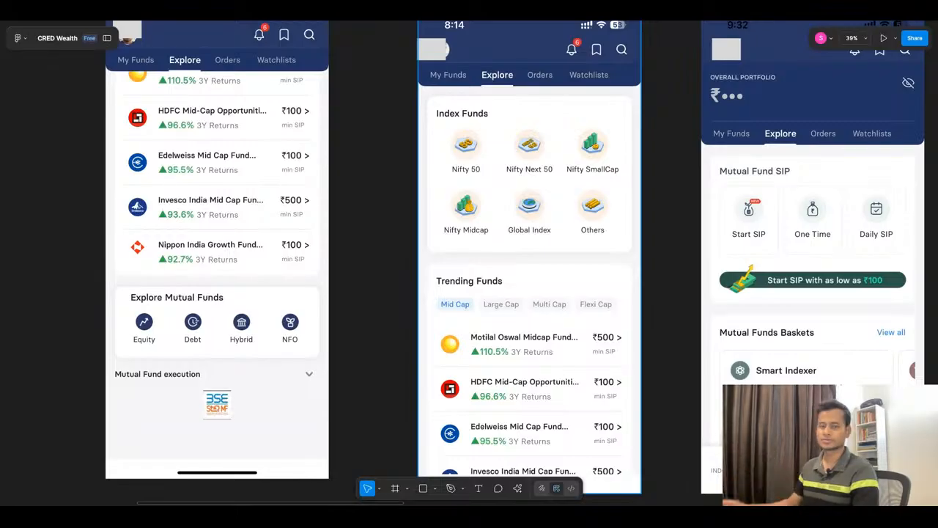
scroll(521, 188, down, 2)
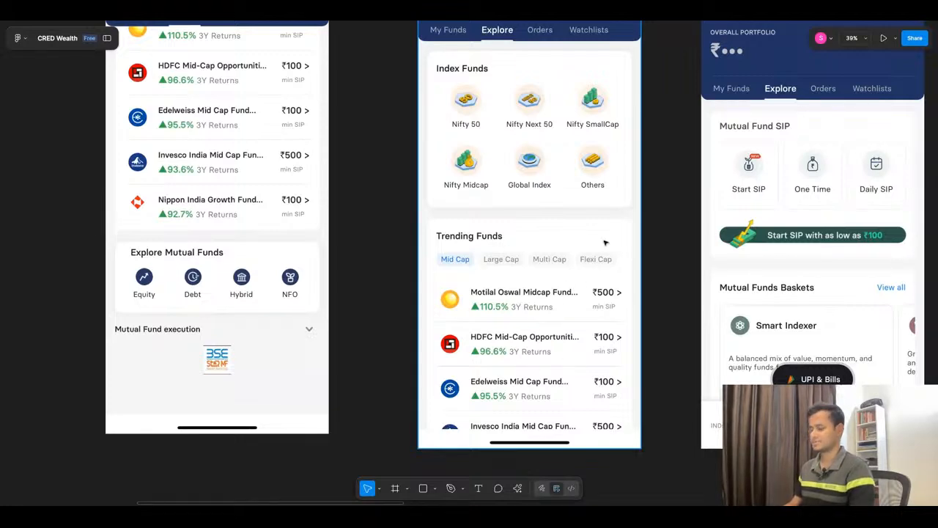
scroll(632, 220, down, 5)
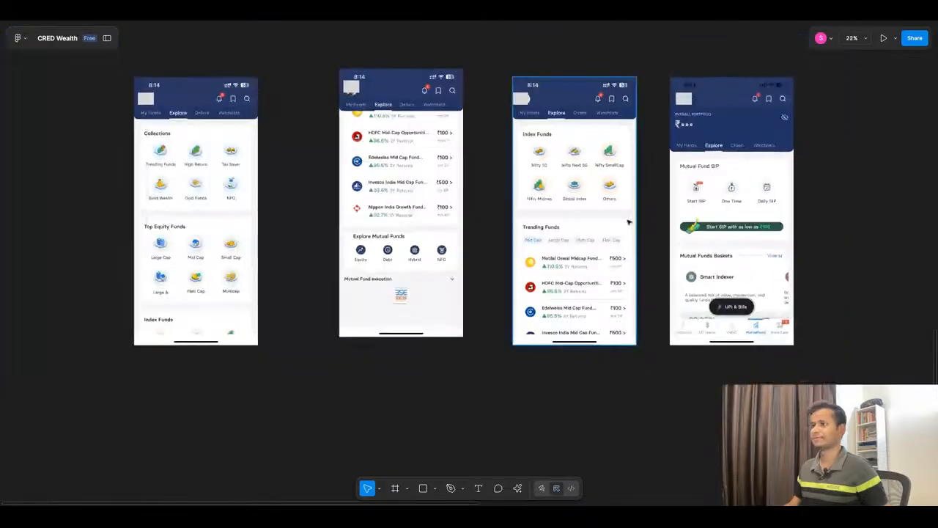
scroll(119, 134, up, 3)
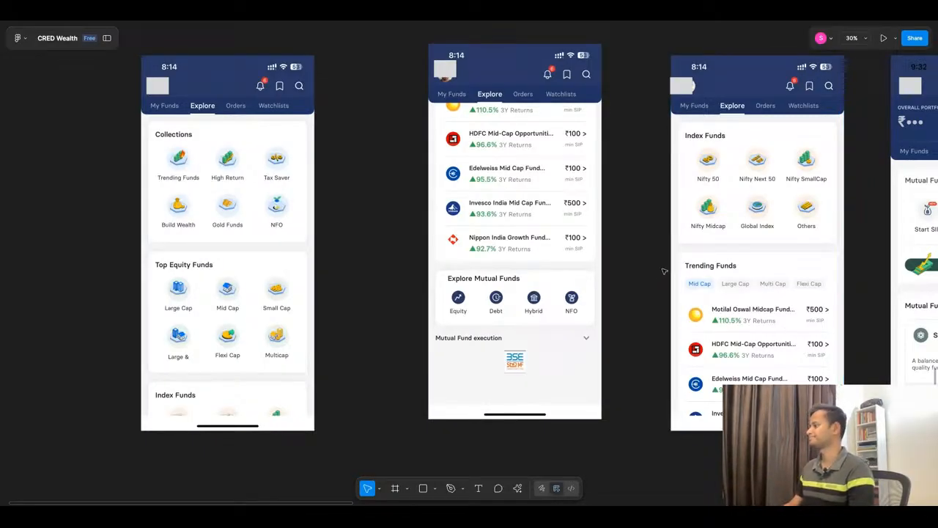
scroll(664, 271, down, 1)
scroll(726, 245, up, 3)
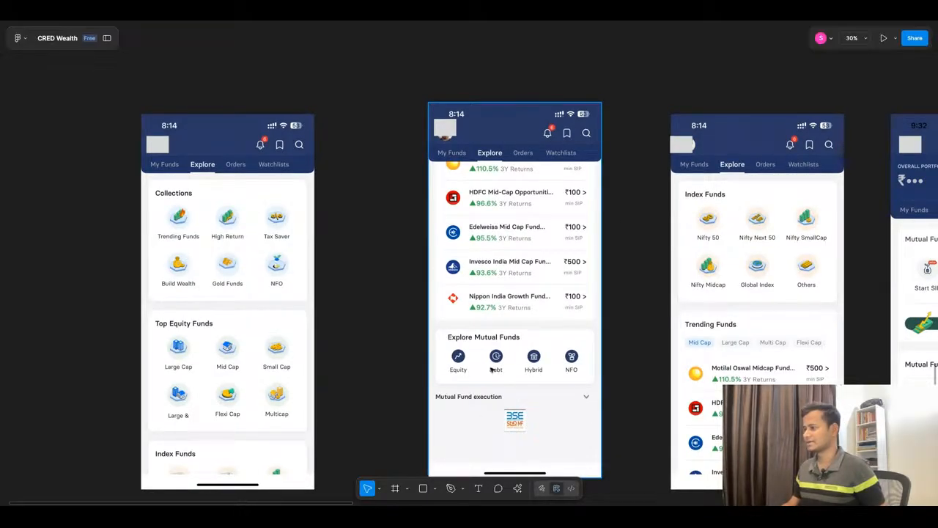
scroll(474, 273, down, 10)
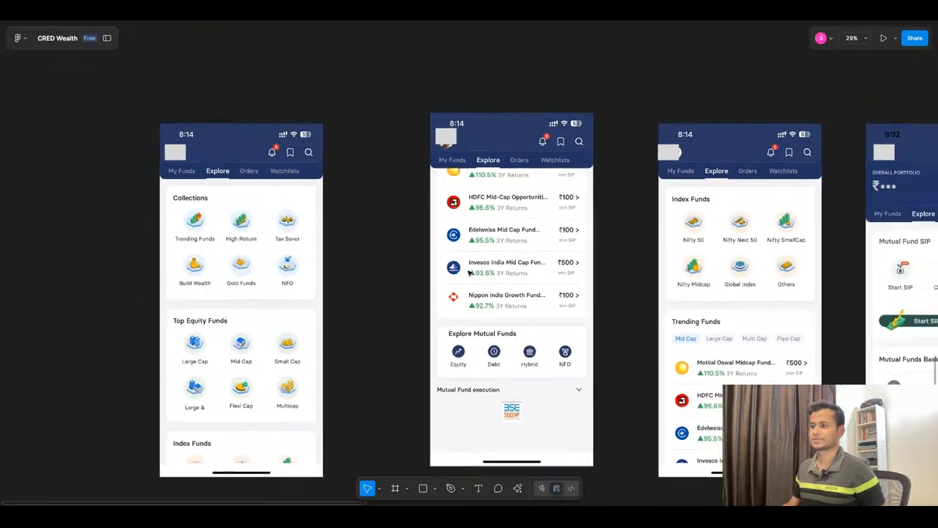
Step: Move the four reference Explore screenshots with their grey covers straight down, farther below the wireframe row
scroll(469, 273, down, 5)
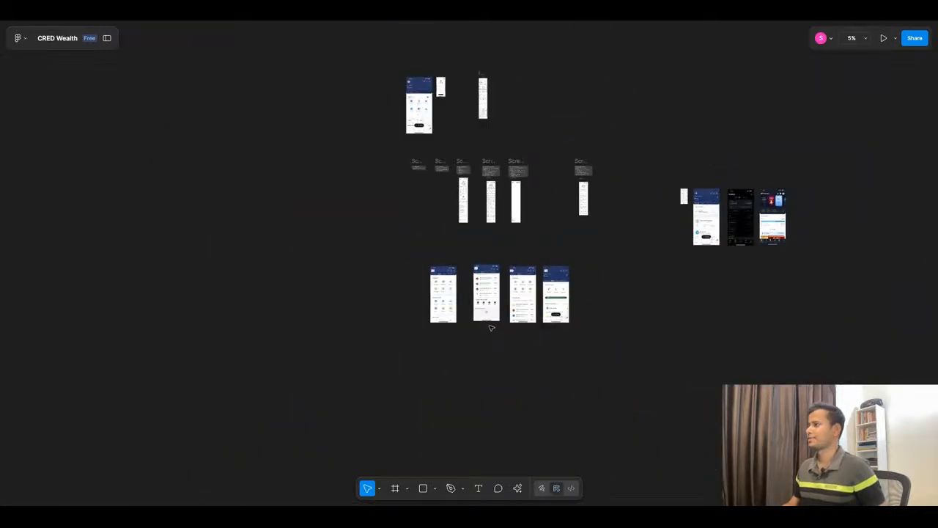
mouse_move(404, 241)
mouse_down()
mouse_move(647, 392)
mouse_move(402, 241)
mouse_up()
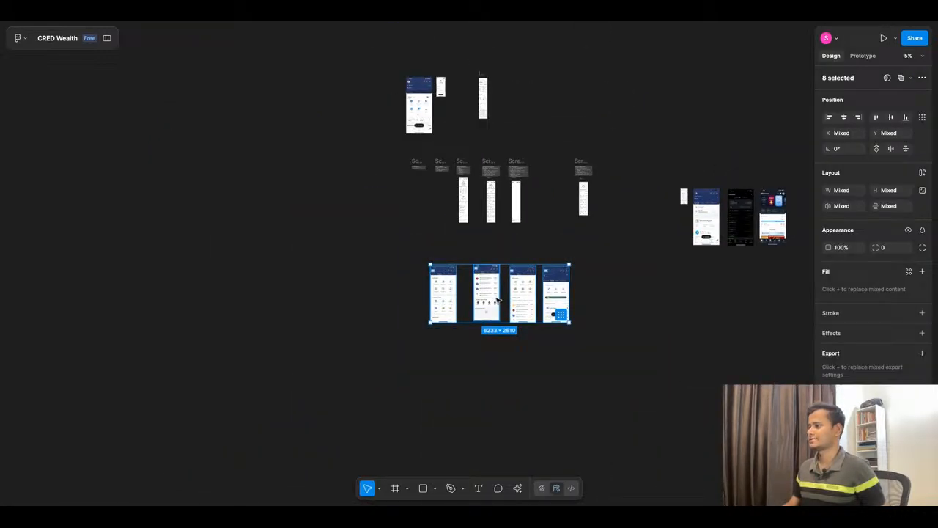
drag(497, 300, 497, 382)
Step: Delete the 320 score badge from the header of the blank wireframe beneath the Screen 6 notes
scroll(527, 199, up, 10)
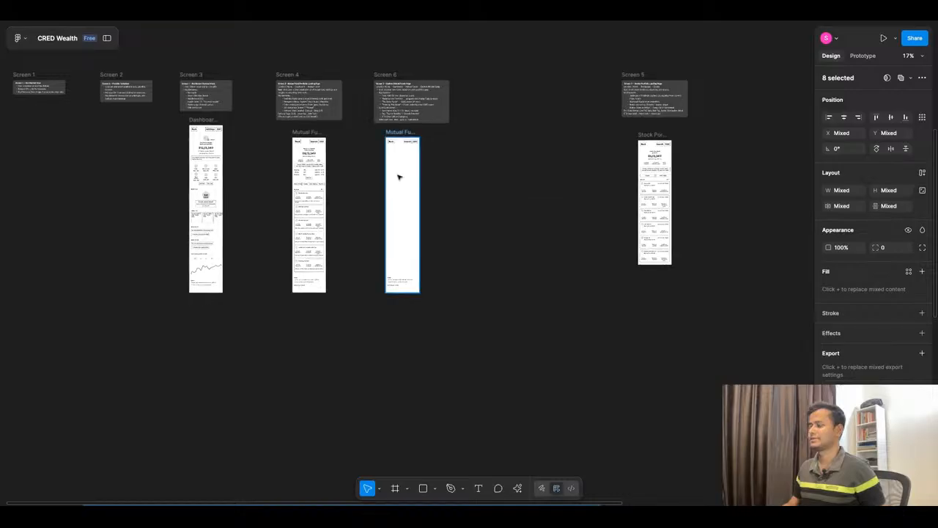
scroll(398, 176, up, 4)
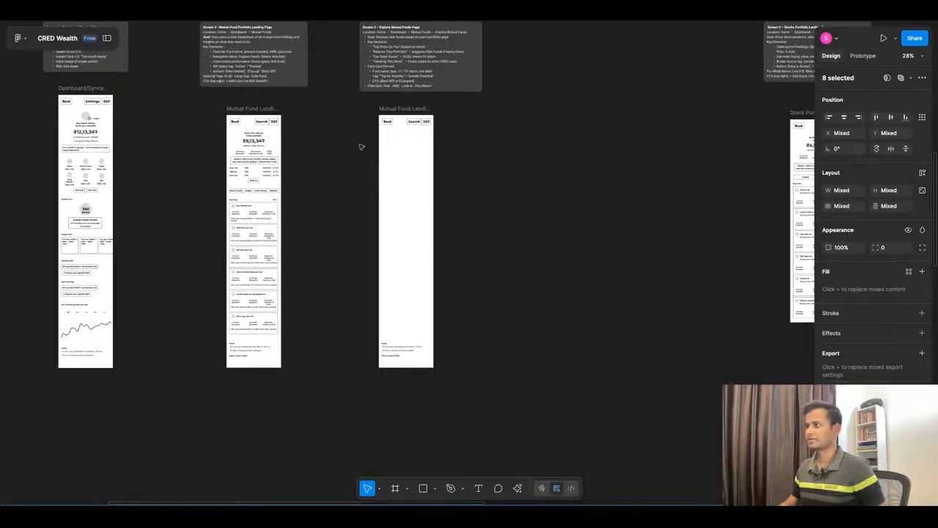
scroll(367, 139, up, 5)
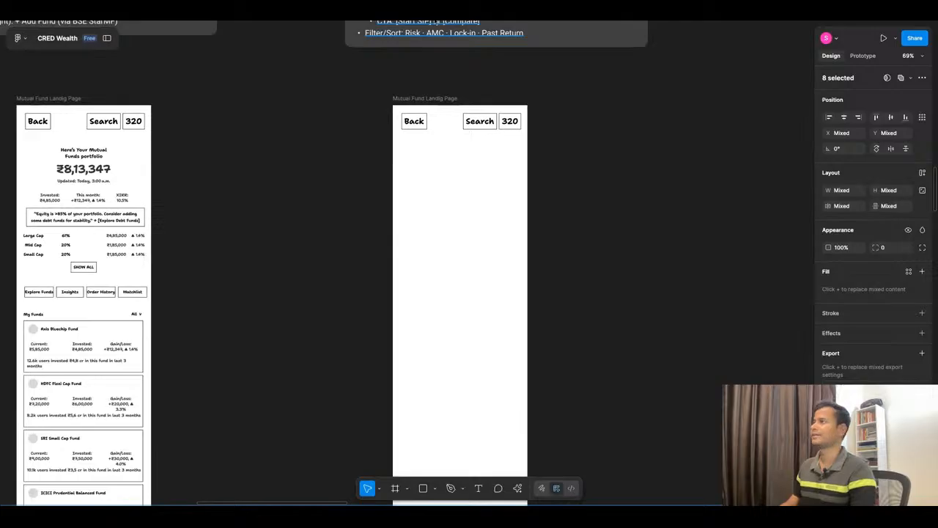
click(580, 171)
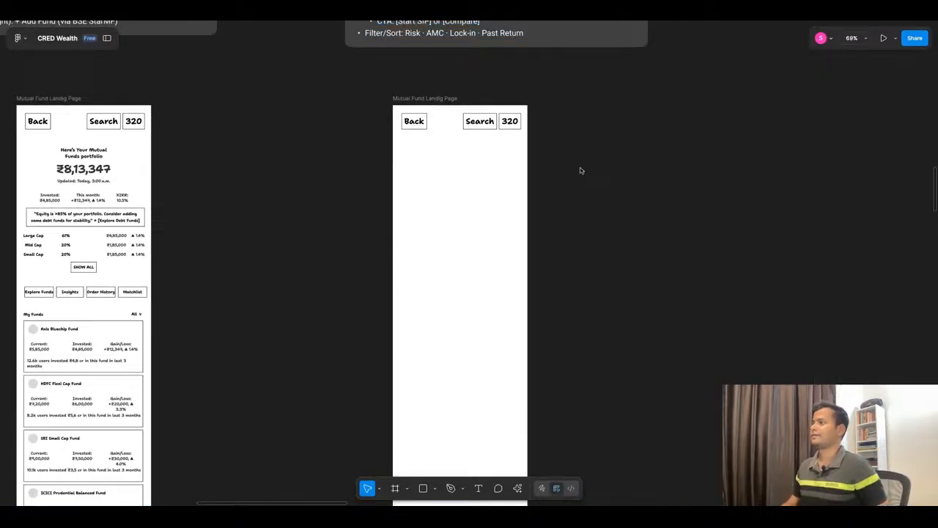
scroll(581, 171, down, 3)
scroll(568, 112, up, 4)
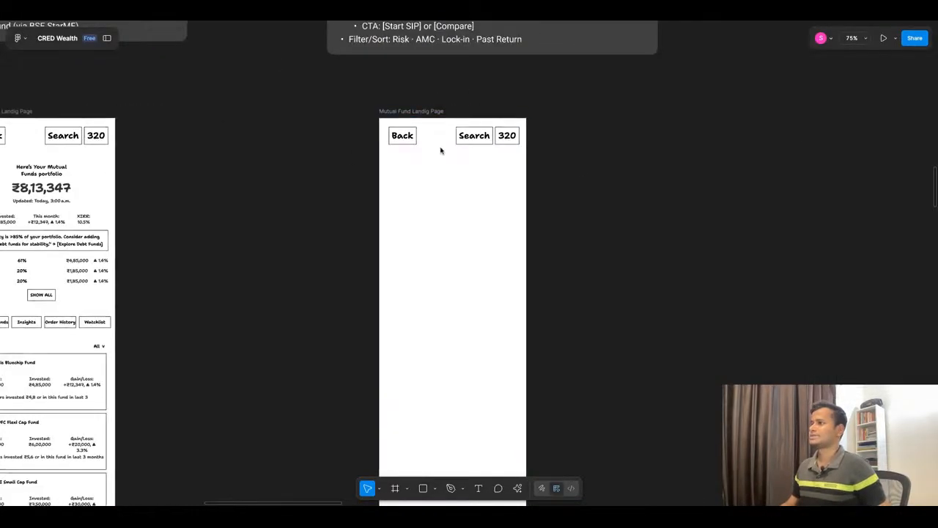
click(507, 138)
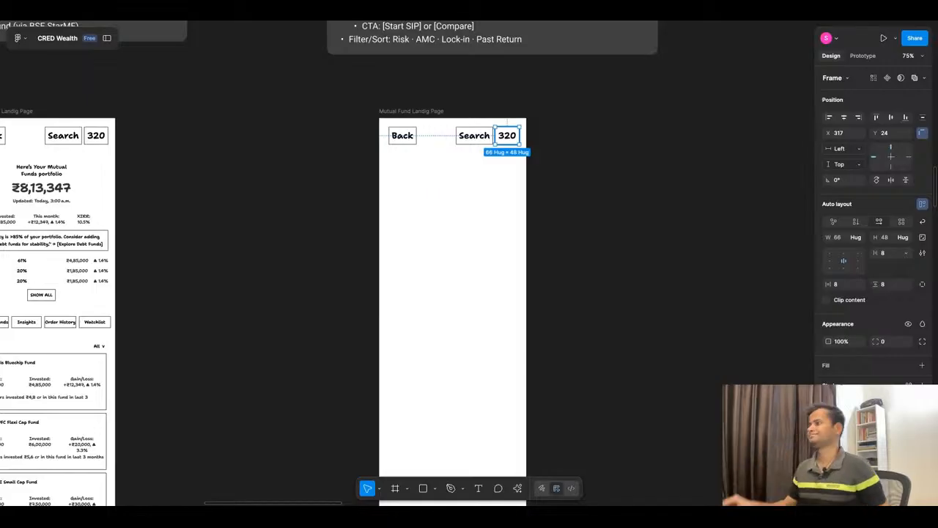
key(Delete)
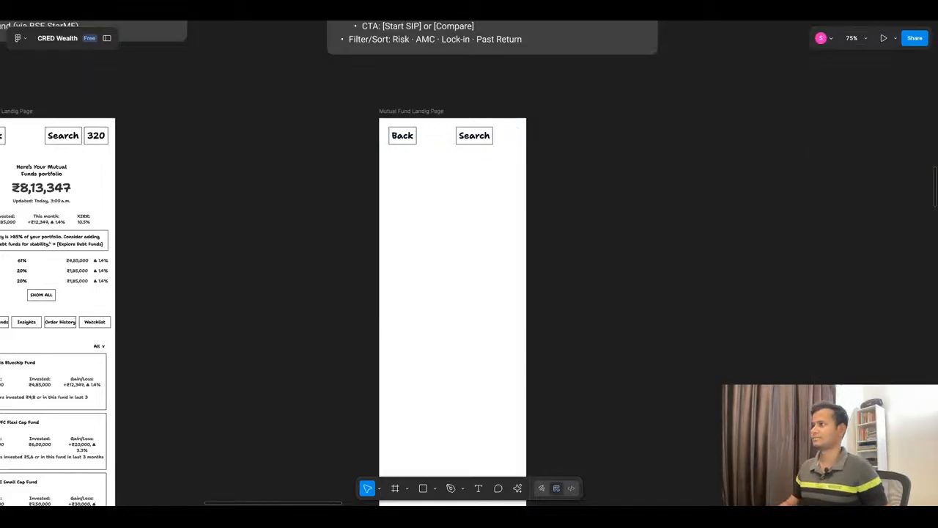
Step: Shift the Search button in the blank wireframe's header to the far end of the row, at X 281
click(480, 139)
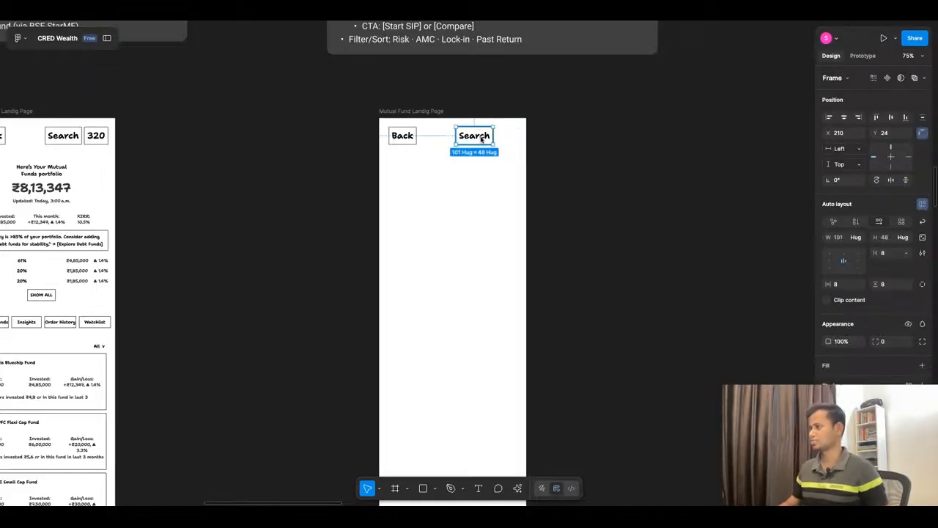
key(shift+Right)
key(shift+Right)
key(shift+Right)
key(shift+Right)
key(shift+Left)
key(shift+Left)
key(shift+Left)
key(shift+Left)
key(shift+Left)
key(shift+Left)
key(shift+Left)
key(shift+Left)
key(shift+Left)
key(shift+Left)
key(shift+Left)
key(shift+Left)
key(shift+Left)
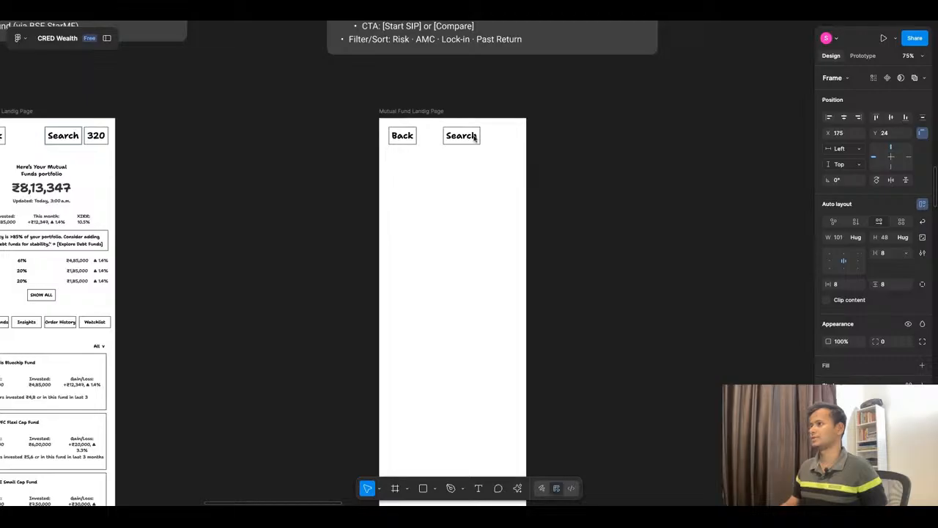
key(shift+Right)
key(shift+Right)
key(shift+Right)
key(shift+Right)
key(shift+Right)
key(shift+Right)
key(shift+Right)
key(shift+Right)
key(shift+Right)
key(shift+Right)
key(shift+Right)
key(shift+Right)
key(shift+Right)
key(shift+Right)
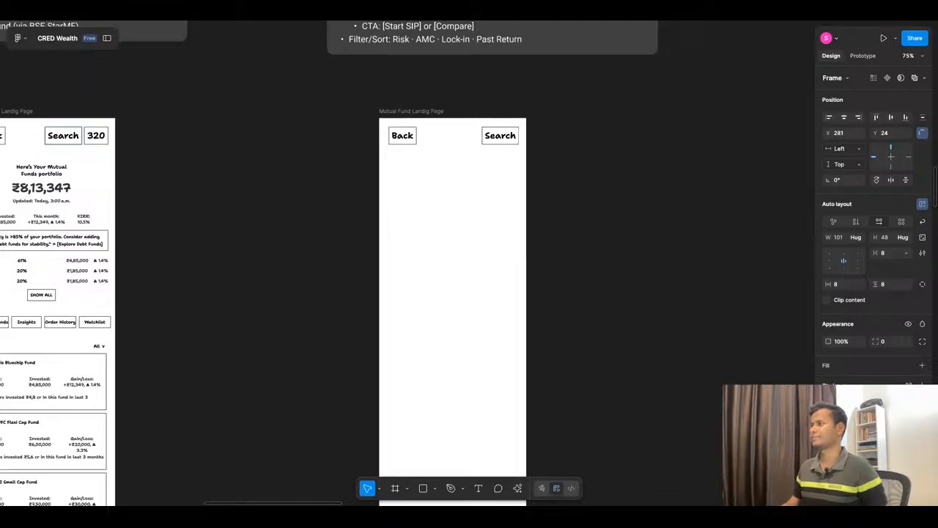
click(570, 138)
Step: Review the dashboard and mutual fund landing page wireframes, and switch to ChatGPT to read the Explore Mutual Funds specification
scroll(570, 138, down, 5)
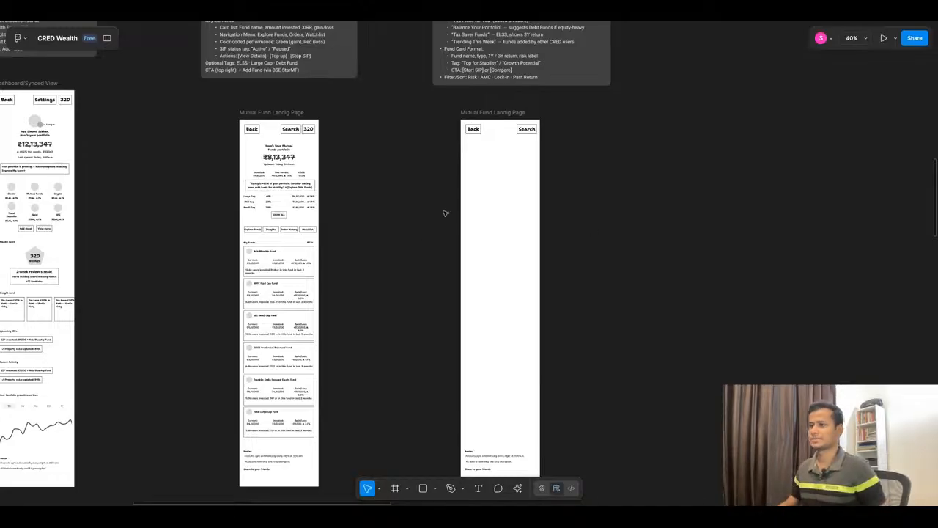
scroll(473, 209, down, 1)
scroll(59, 291, up, 5)
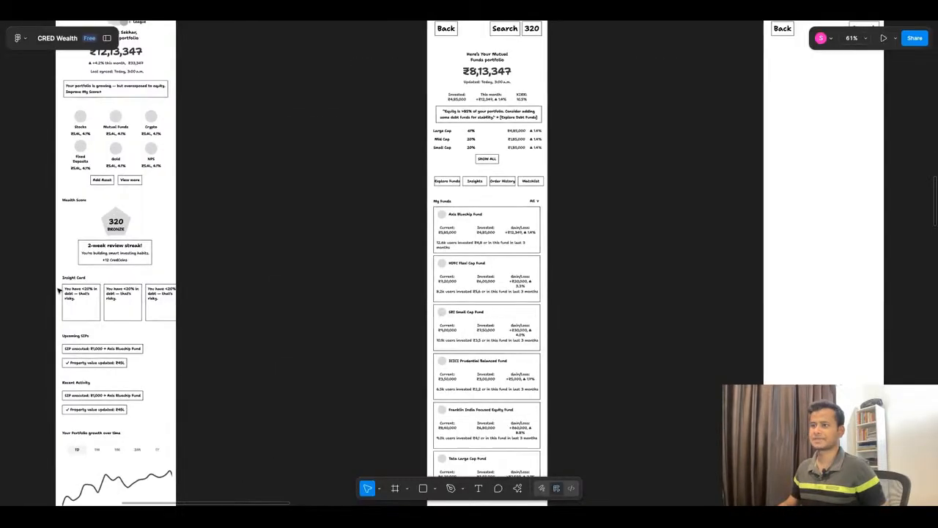
scroll(153, 261, down, 2)
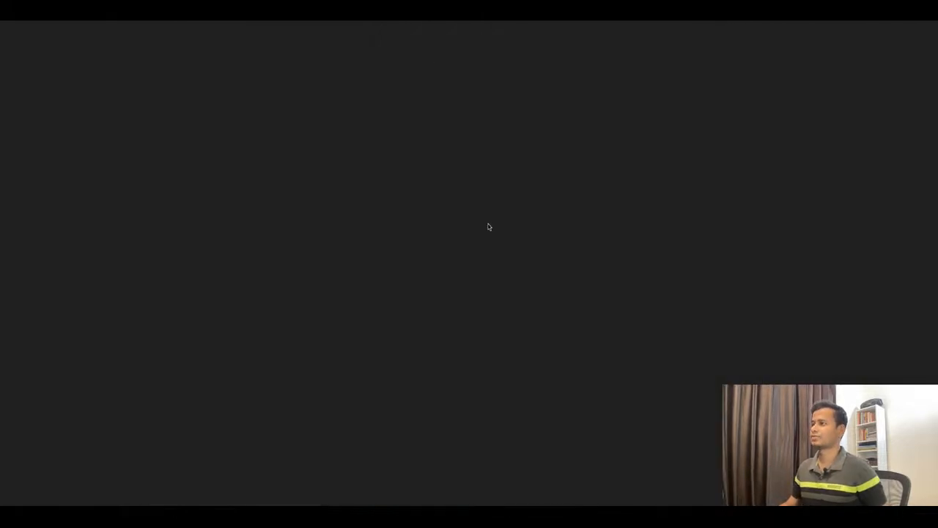
scroll(583, 280, up, 15)
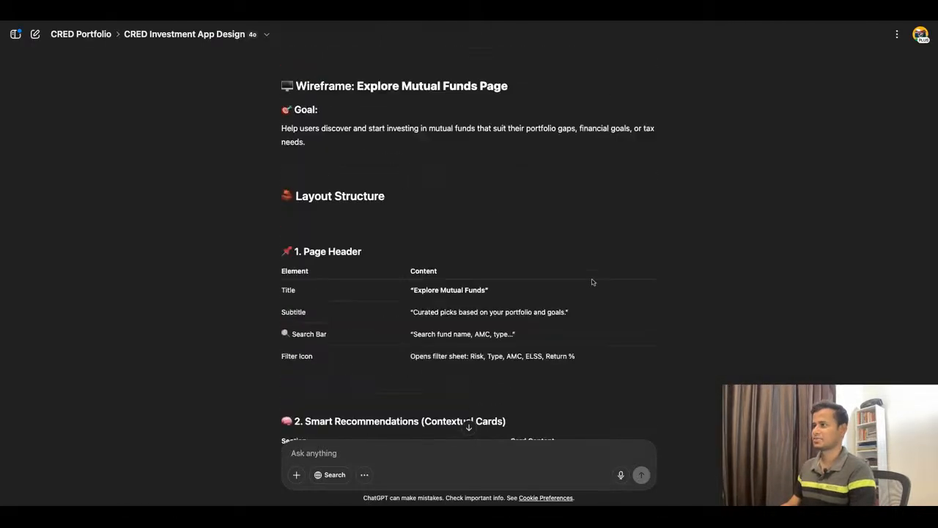
scroll(592, 282, down, 6)
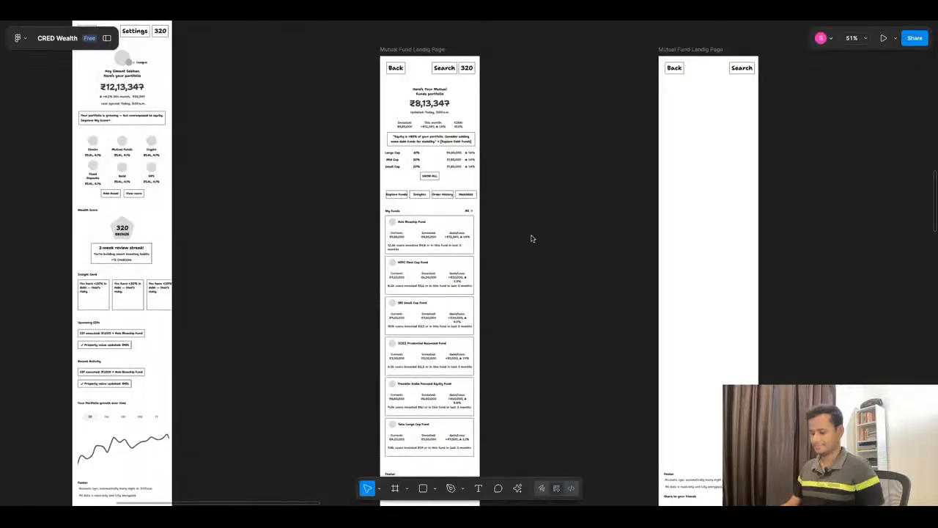
Step: Check the reference Explore screenshots and the blank wireframe, and consult ChatGPT's Page Header specification for the Explore Mutual Funds page
scroll(532, 237, down, 6)
scroll(481, 386, up, 5)
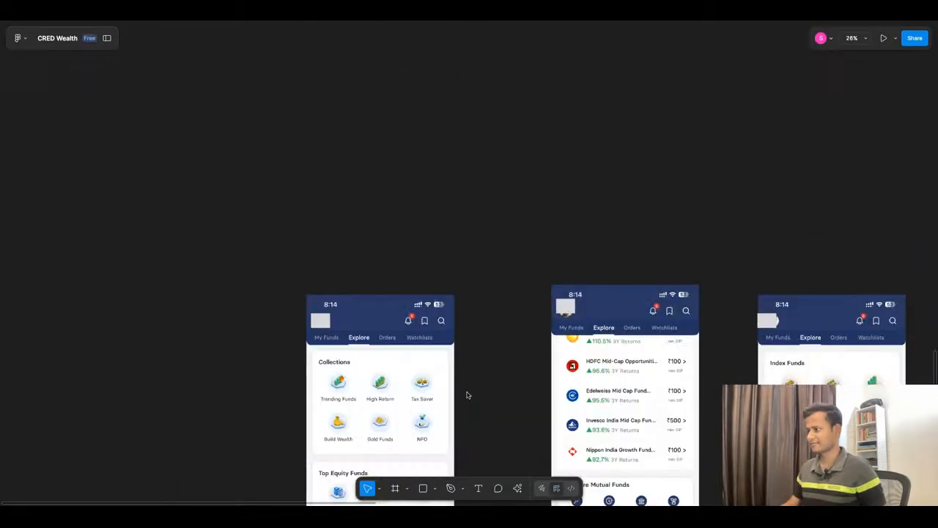
scroll(454, 377, down, 3)
scroll(775, 357, up, 4)
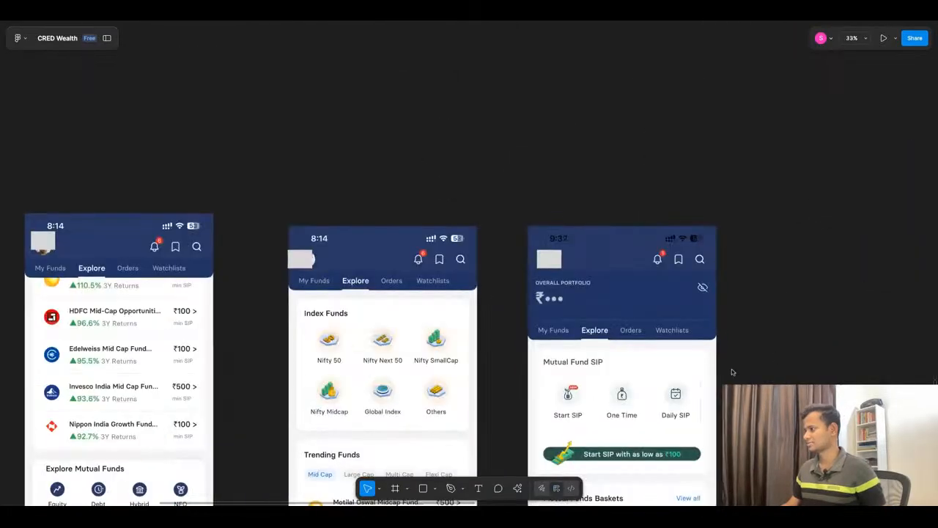
scroll(540, 290, down, 2)
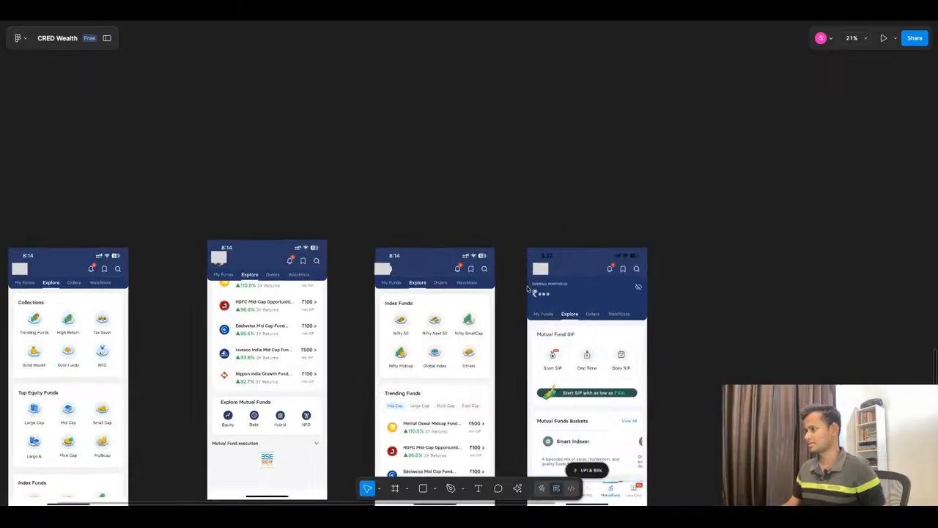
scroll(528, 289, down, 5)
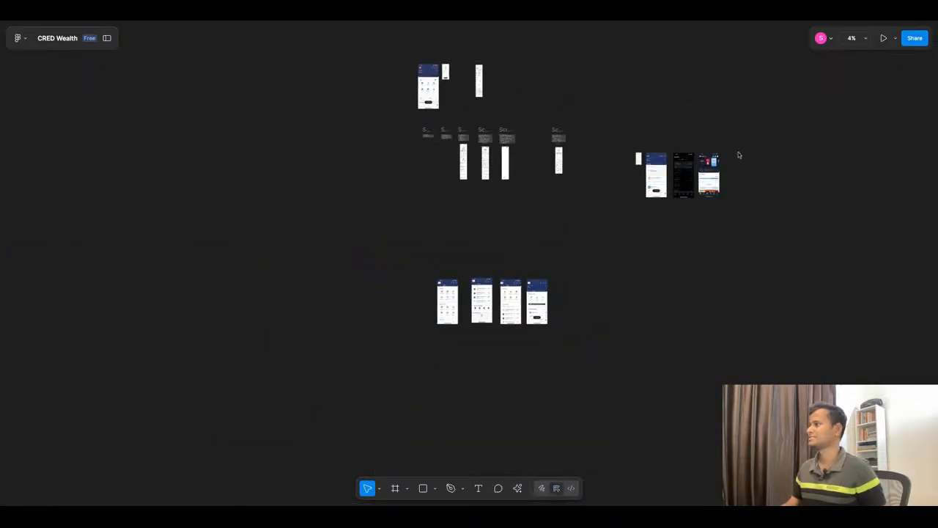
scroll(540, 154, up, 10)
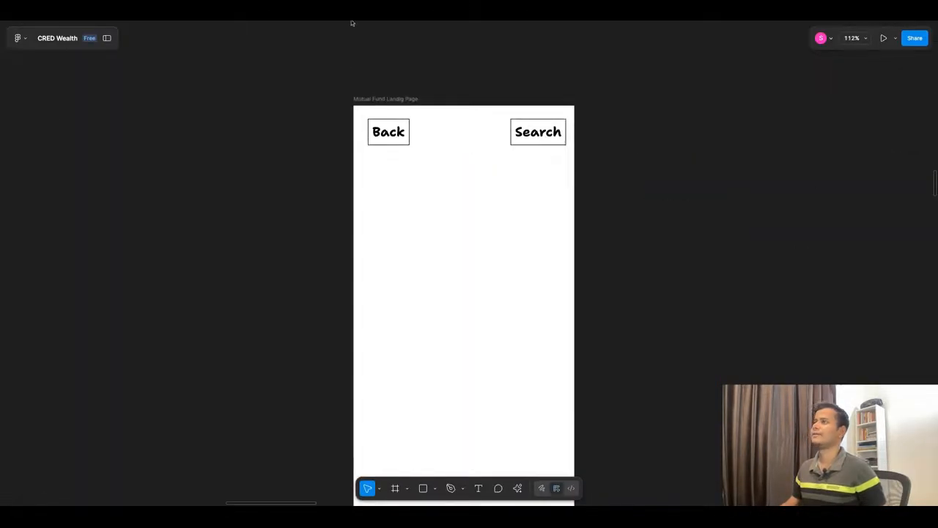
click(352, 17)
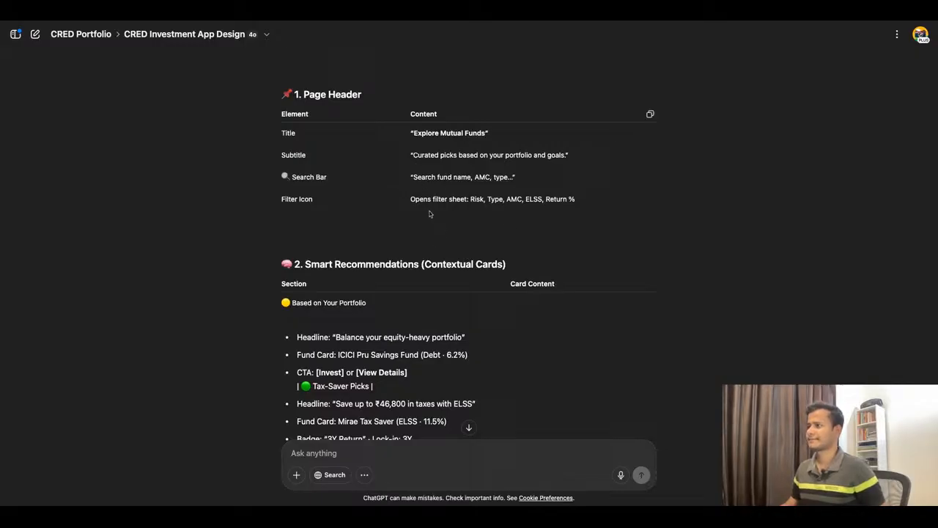
Step: Copy the headline "Balance your equity-heavy portfolio" from ChatGPT's Smart Recommendations section and switch to Figma
scroll(438, 235, down, 3)
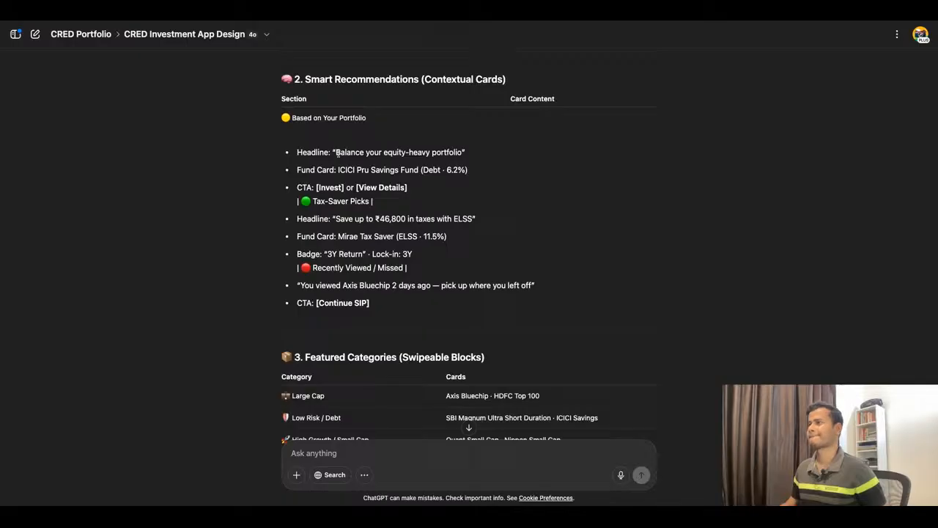
drag(293, 119, 366, 119)
click(399, 150)
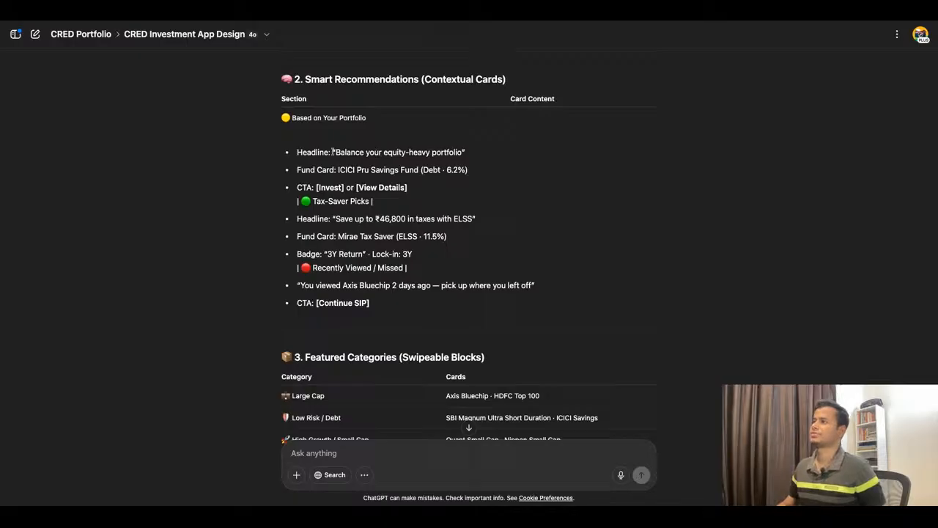
drag(337, 152, 464, 152)
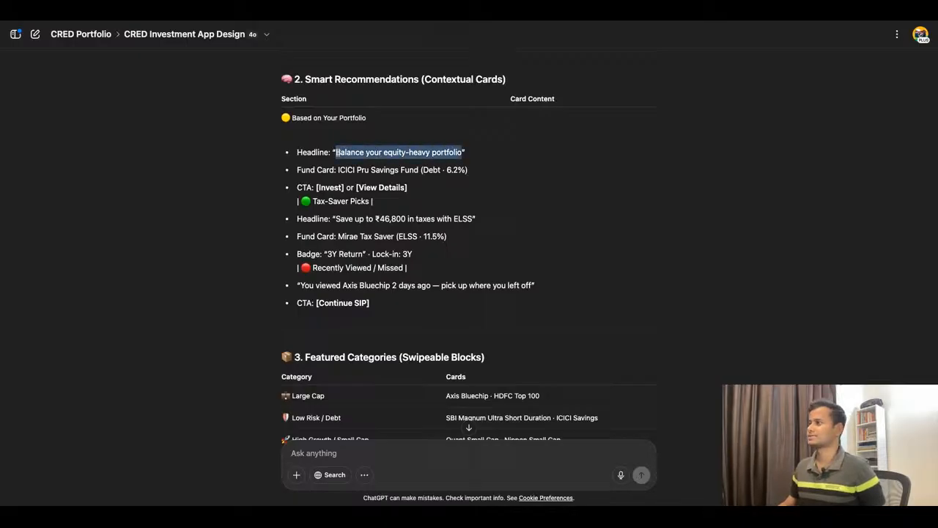
click(318, 21)
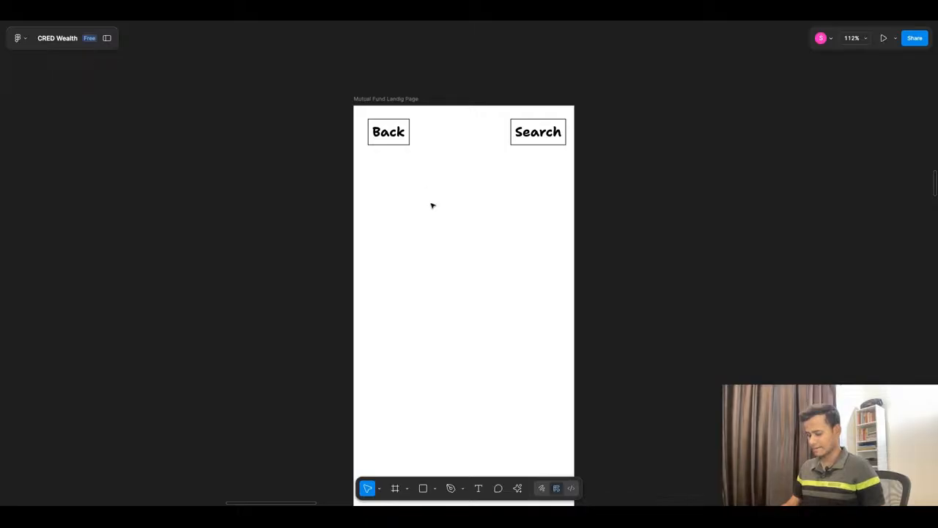
key(r)
click(372, 156)
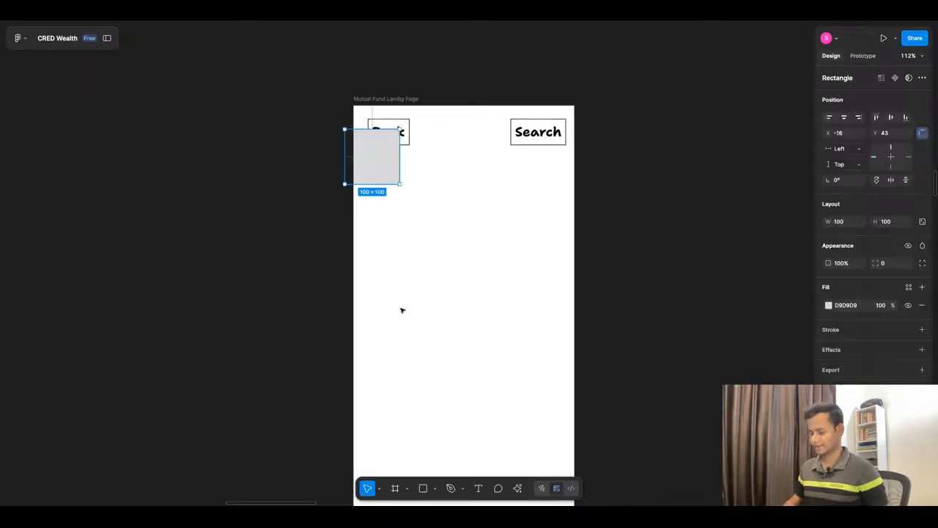
key(Delete)
Step: Add the copied headline as text beneath the Back button, with font size 16, positioned at X 26, Y 104
key(t)
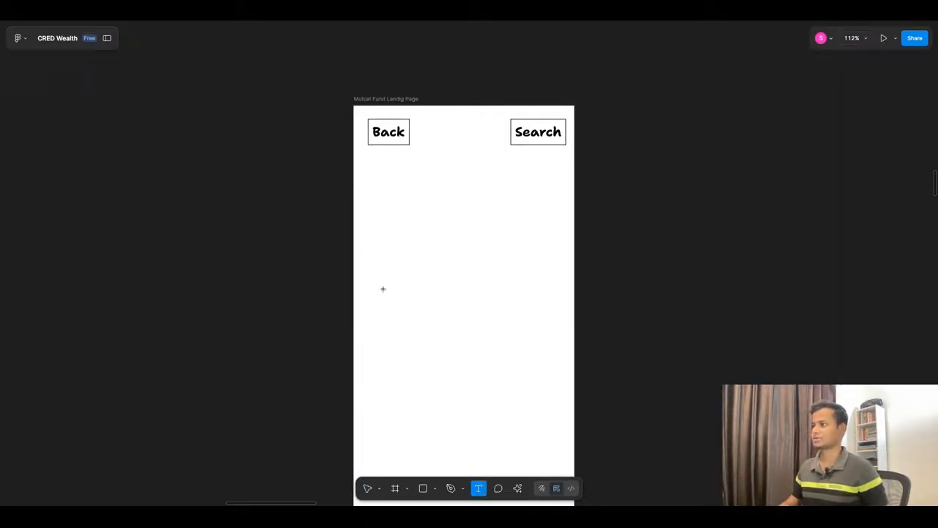
click(379, 159)
key(ctrl+v)
key(Escape)
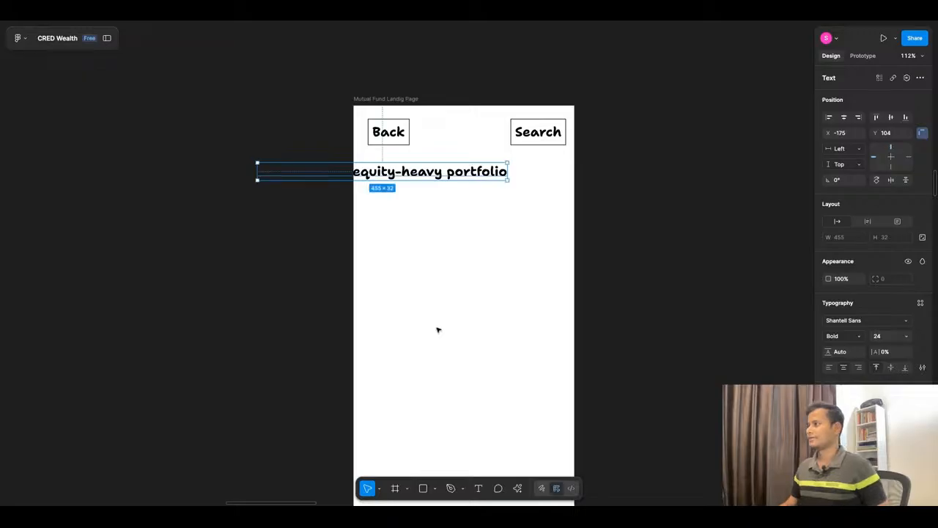
click(906, 337)
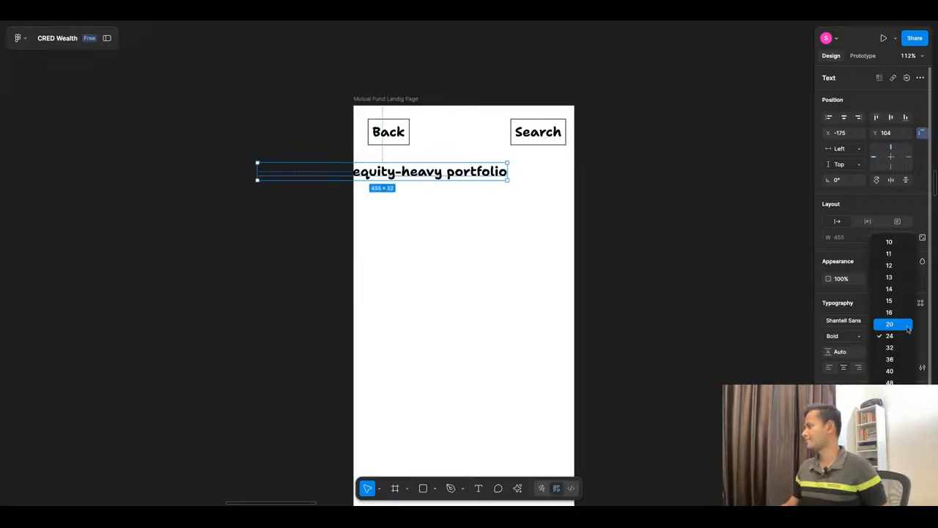
click(906, 313)
drag(293, 173, 387, 171)
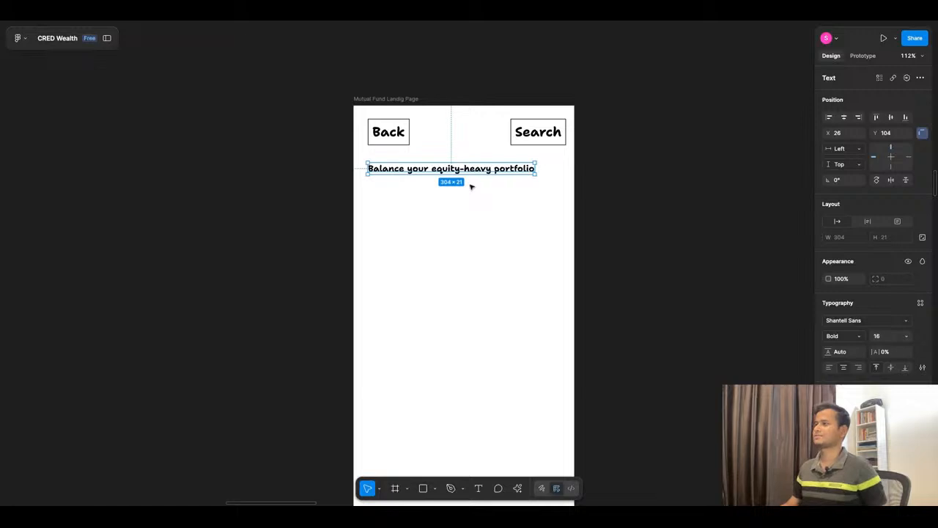
Step: Check the section name in ChatGPT's Smart Recommendations and replace the headline text beneath the Back button with "Recommended Funds"
click(437, 21)
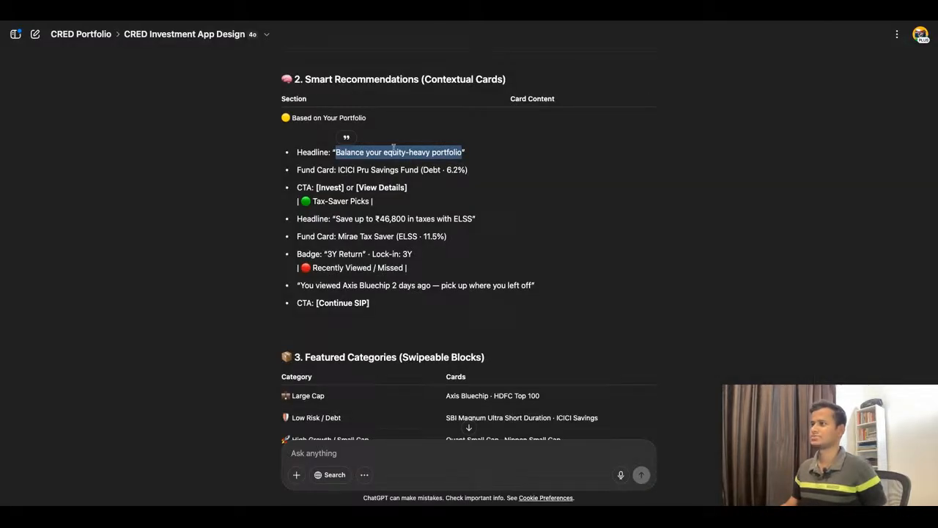
drag(292, 117, 355, 118)
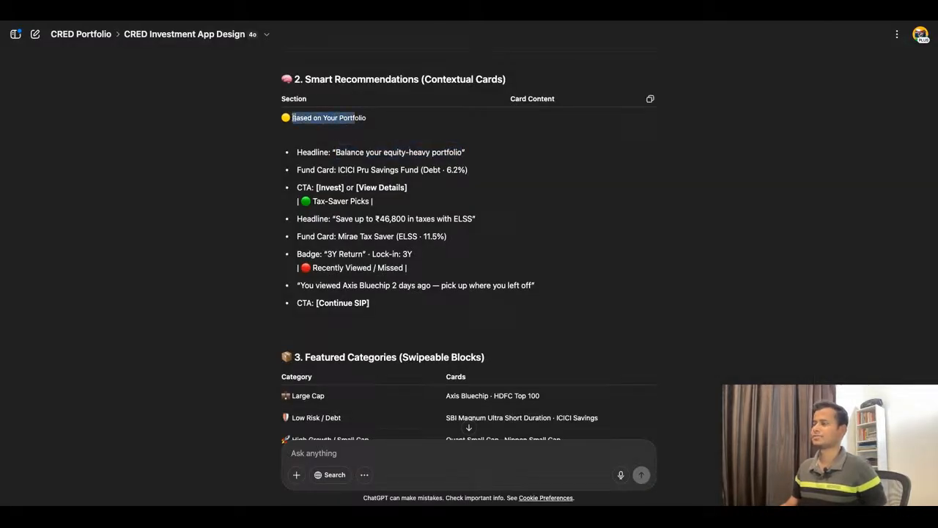
click(301, 101)
click(424, 22)
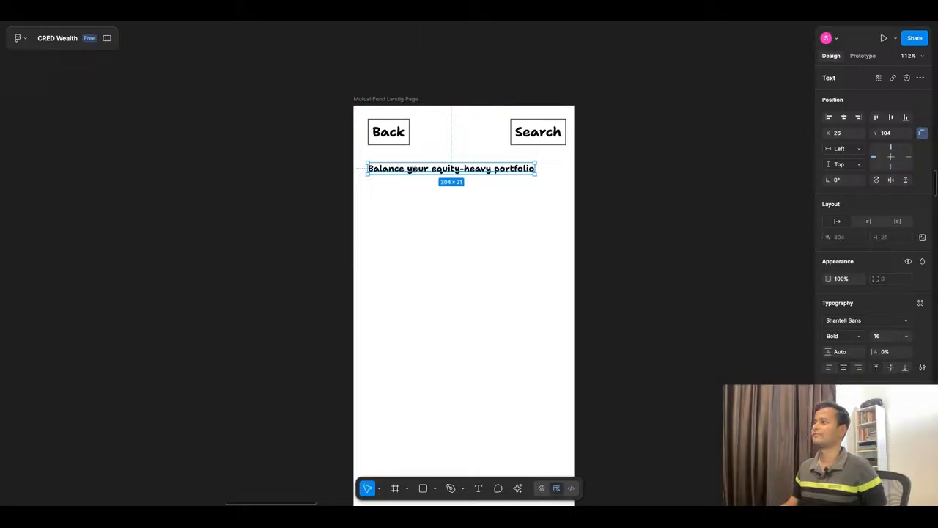
key(Return)
text(Re)
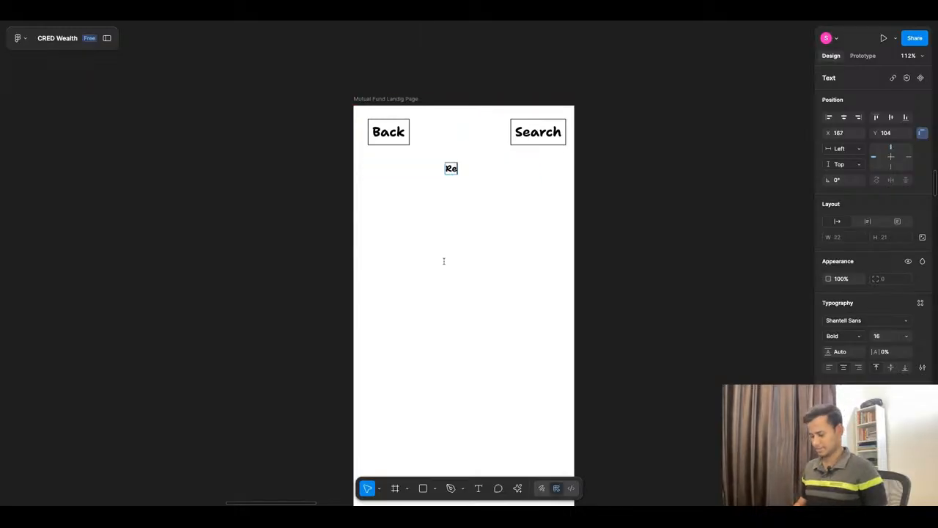
text(commeneded)
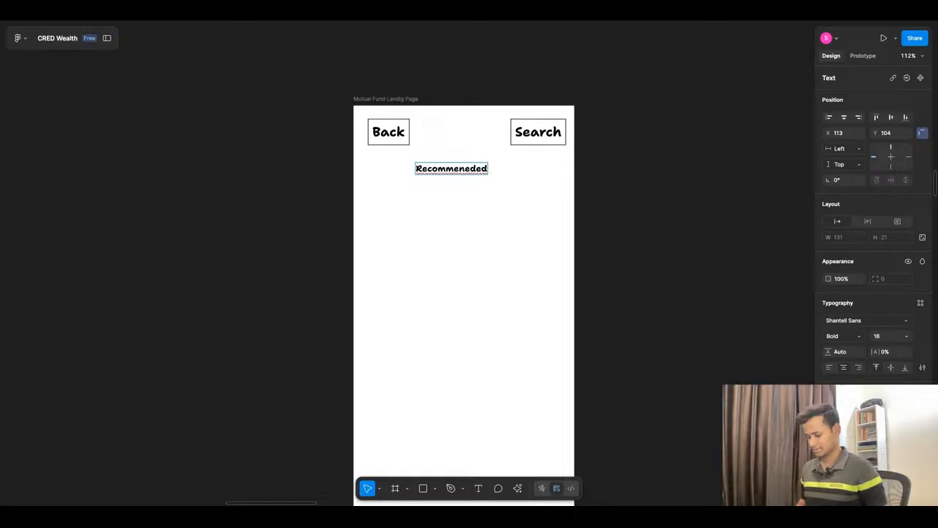
text( Funds)
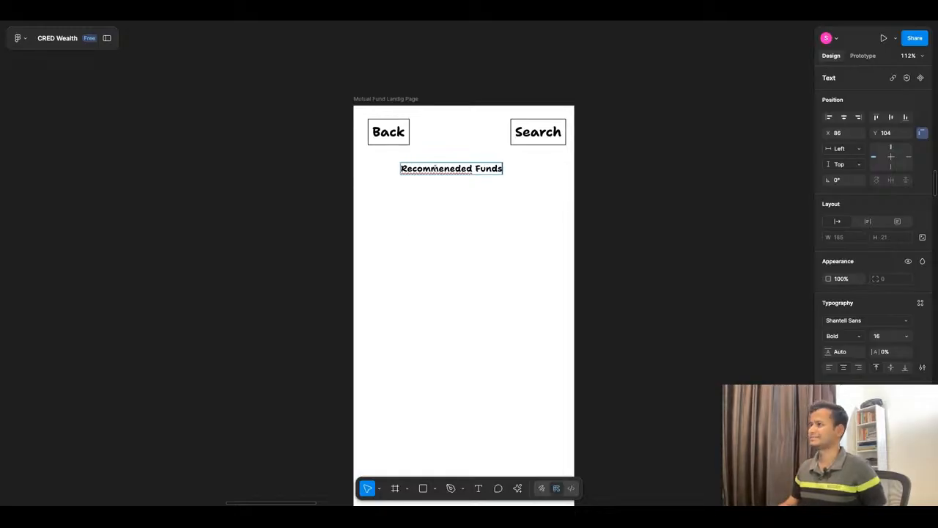
right_click(438, 169)
click(494, 179)
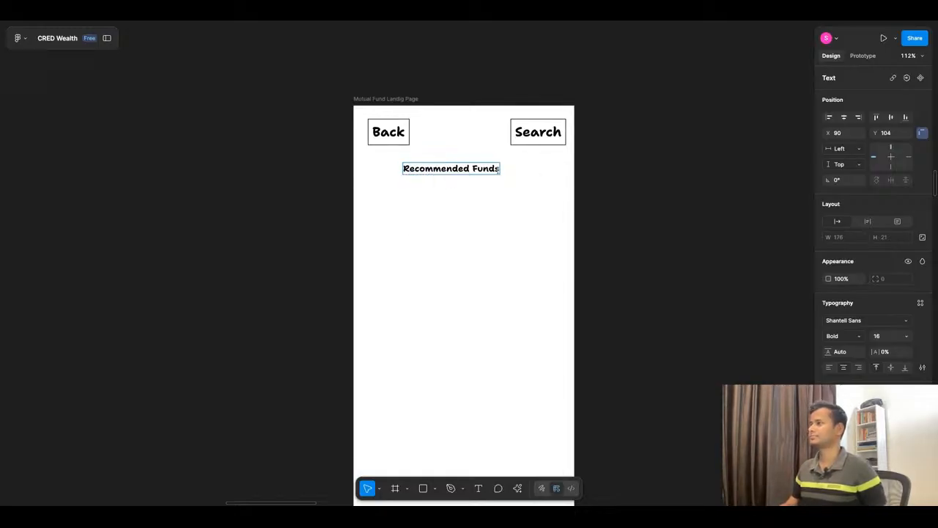
Step: Align the Recommended Funds title with the Back button's outer edge at X 26
key(Escape)
key(shift+Left)
key(shift+Left)
key(shift+Left)
key(shift+Left)
key(shift+Left)
key(shift+Left)
key(shift+Left)
key(shift+Left)
key(shift+Right)
key(shift+Right)
key(shift+Right)
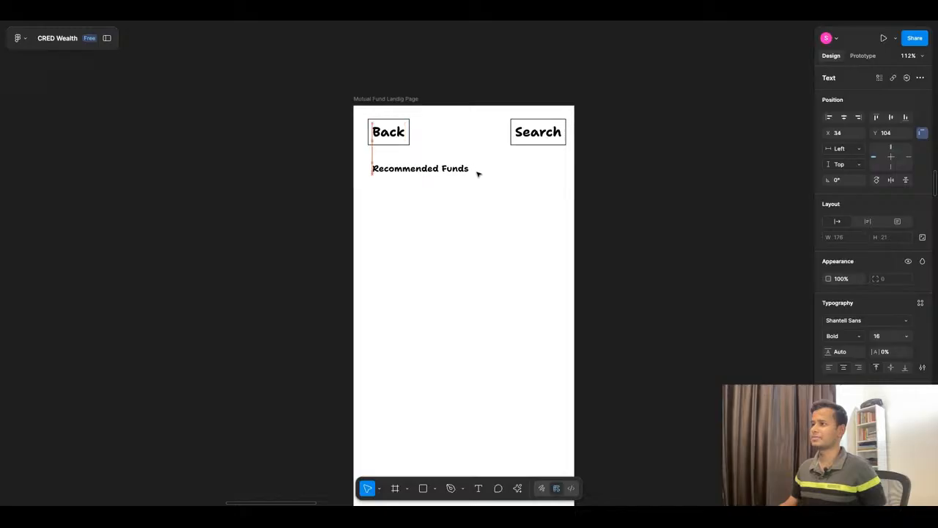
key(shift+Left)
key(Left)
key(Right)
key(shift+Right)
key(shift+Left)
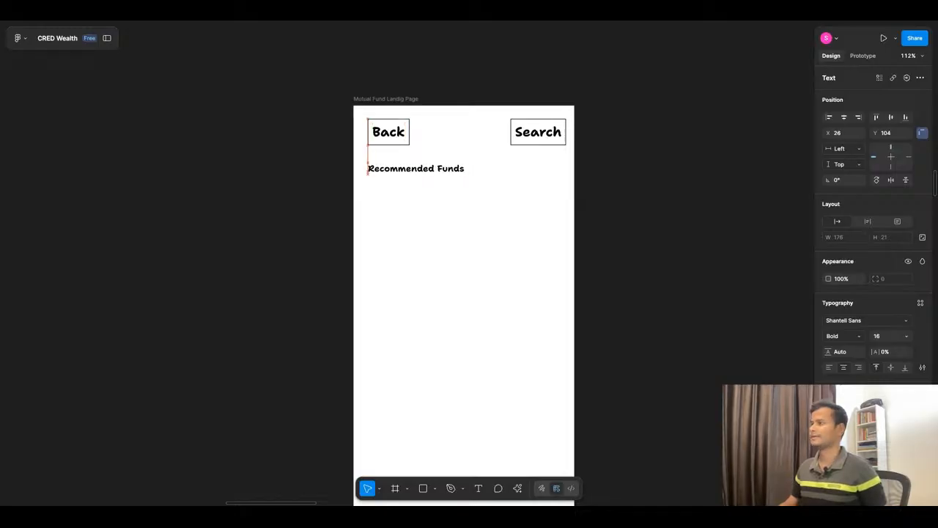
Step: Check ChatGPT's Smart Recommendations and reuse the dashboard's Insight Card section beneath the Recommended Funds title in the blank wireframe, aligned with that title
click(446, 18)
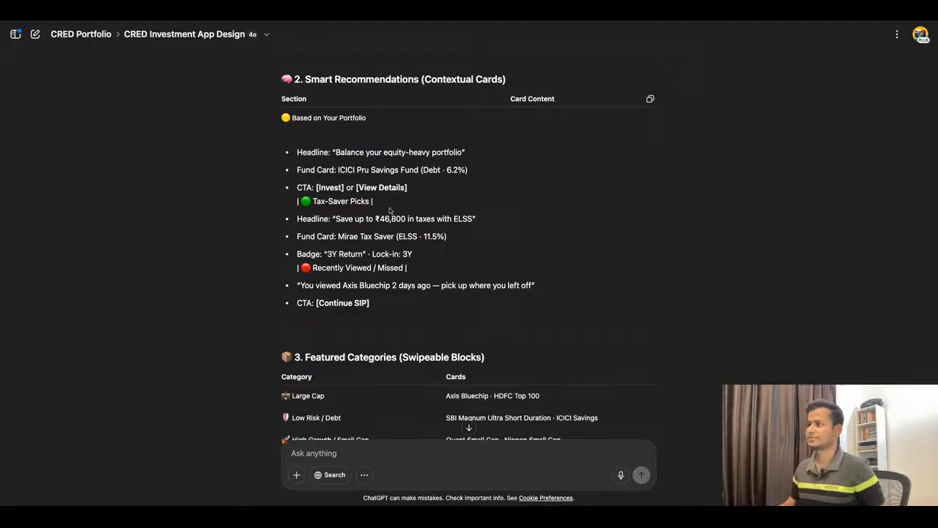
scroll(390, 211, down, 1)
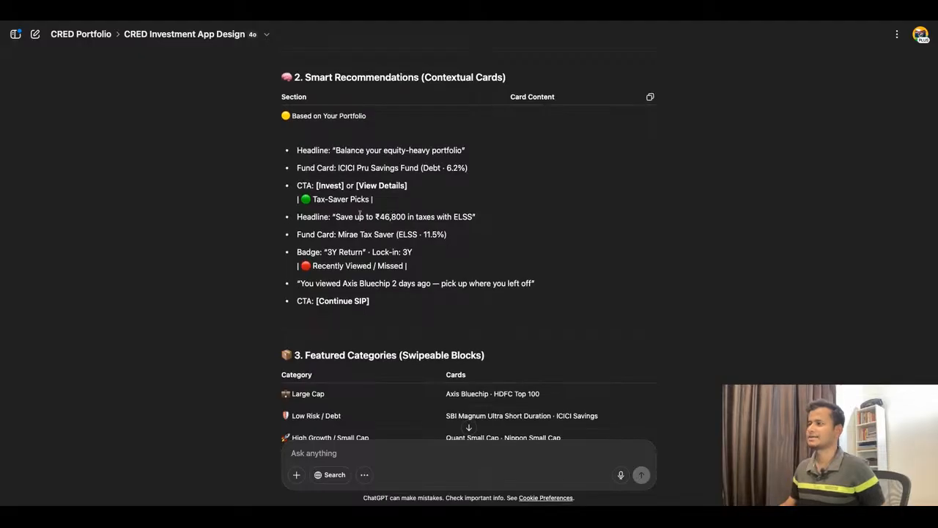
click(357, 18)
scroll(535, 216, down, 10)
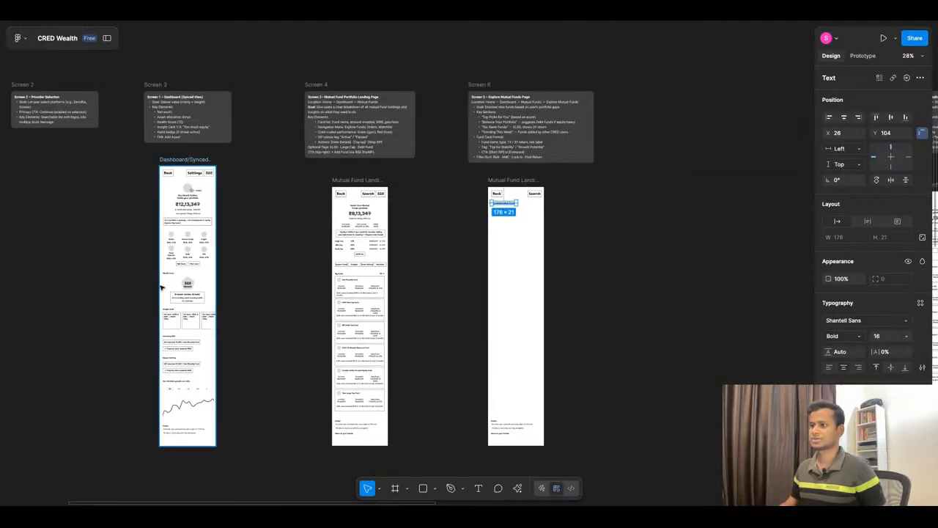
scroll(162, 288, up, 5)
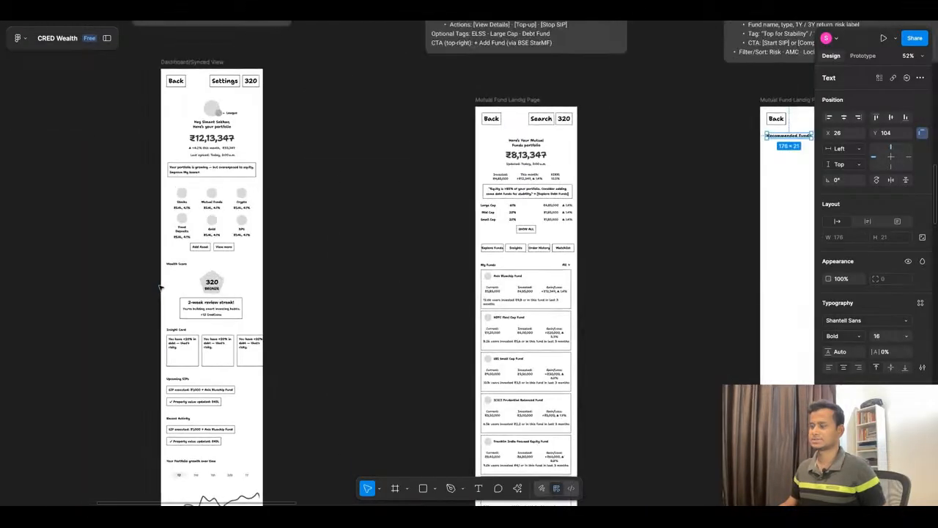
click(173, 358)
scroll(178, 270, down, 2)
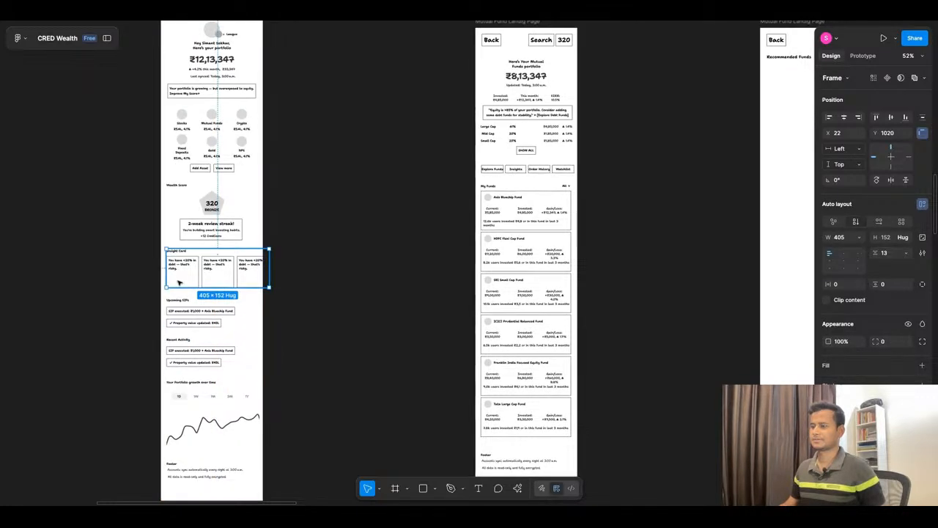
scroll(179, 282, down, 5)
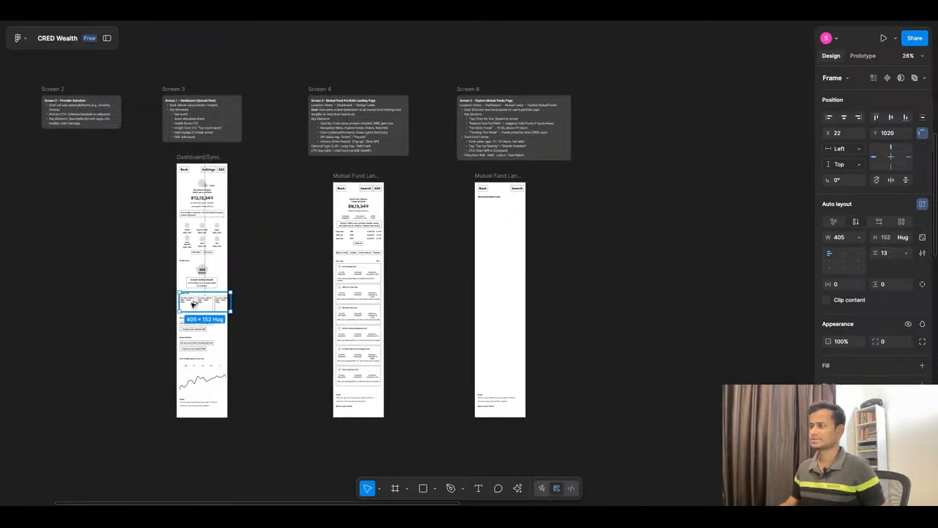
drag(192, 302, 493, 198)
scroll(503, 194, up, 8)
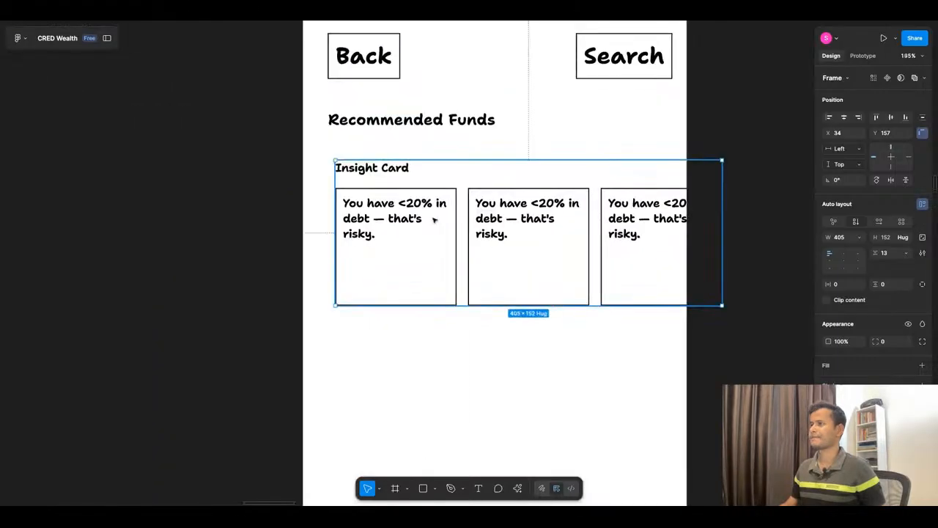
mouse_move(434, 220)
mouse_down()
mouse_move(427, 202)
mouse_move(433, 218)
mouse_up()
Step: Replace the Insight Card label above the card row with "Recommended Funds" and set that text to auto width
double_click(382, 150)
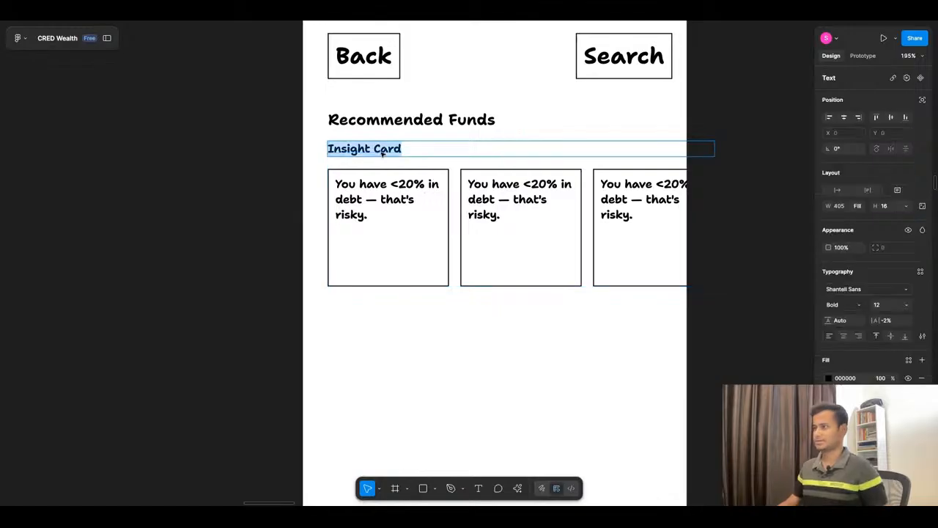
text(Recom)
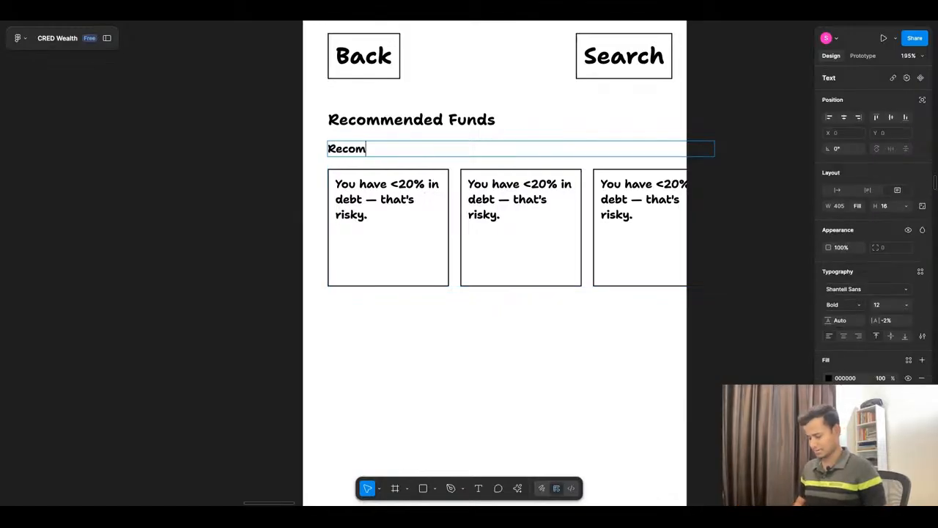
text(mended)
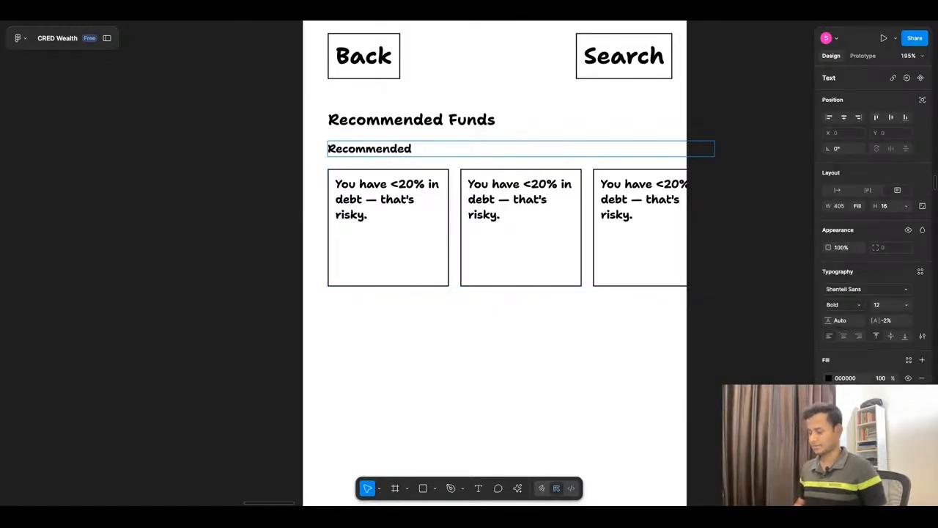
text( Funds)
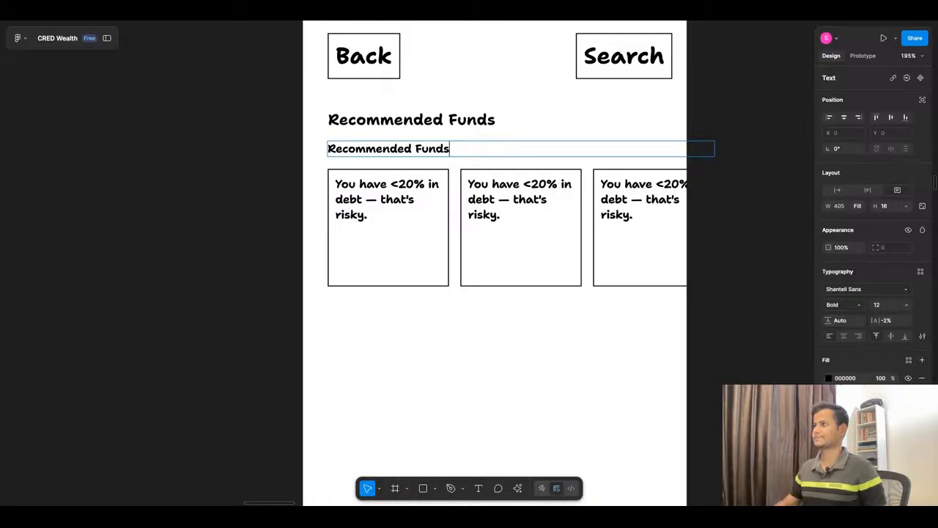
key(Escape)
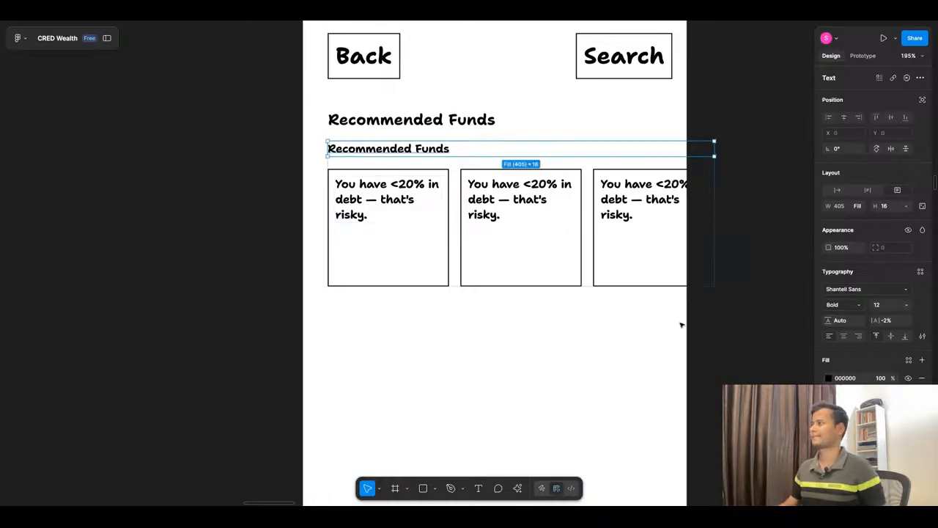
click(836, 191)
click(725, 360)
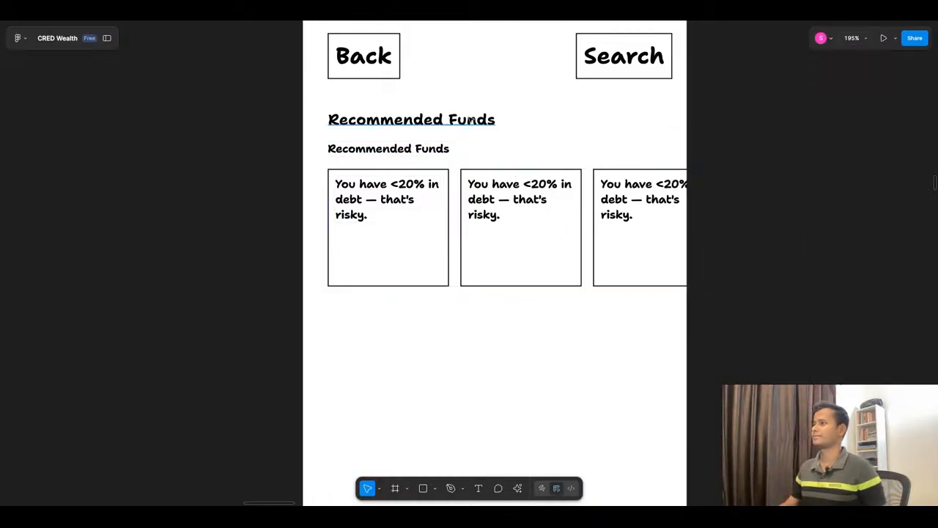
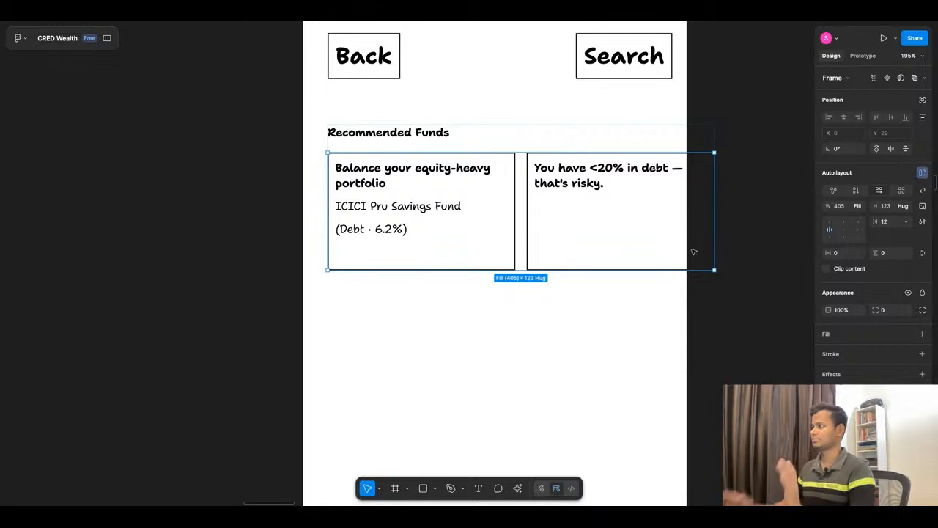
Step: Reuse the portfolio wireframe's SHOW ALL button in the Recommended Funds header at about X 315, Y 112, and reduce its height to 24
click(516, 332)
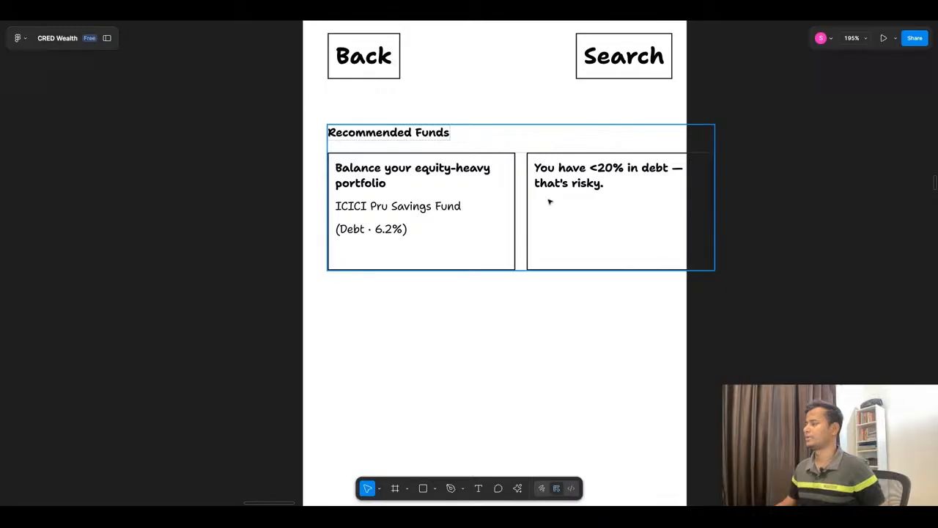
scroll(550, 202, down, 10)
scroll(316, 301, up, 5)
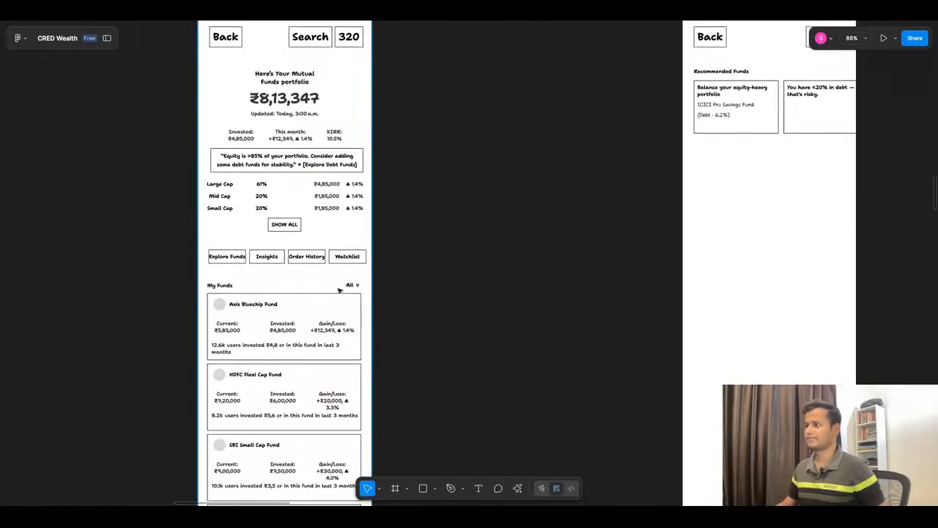
click(287, 226)
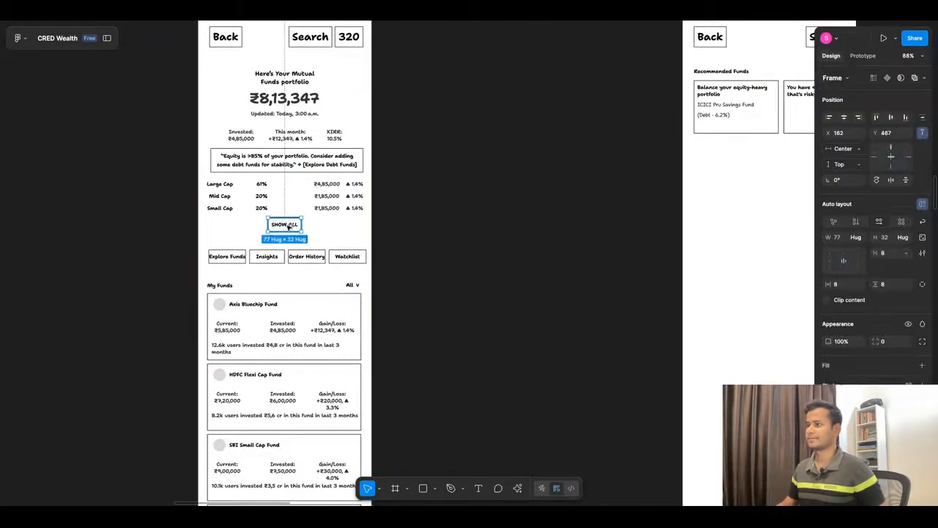
drag(288, 226, 691, 63)
scroll(716, 67, up, 6)
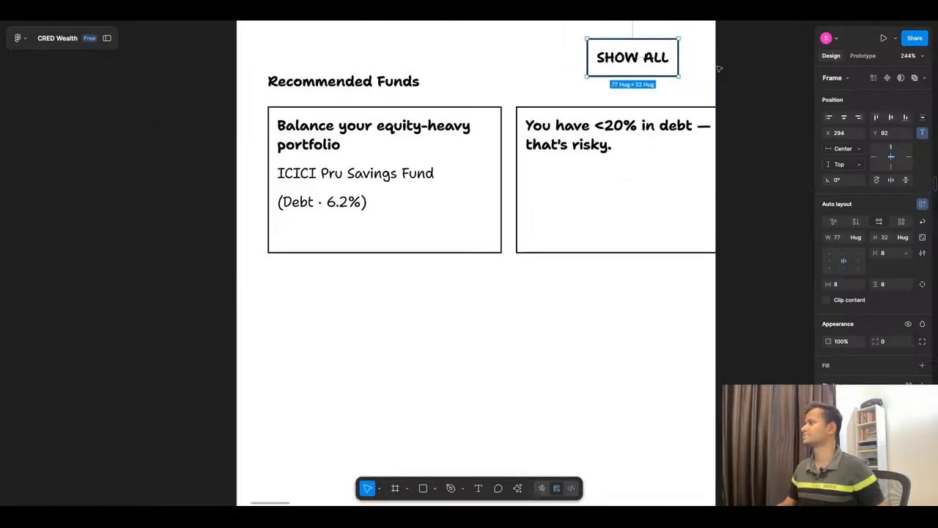
drag(600, 41, 647, 62)
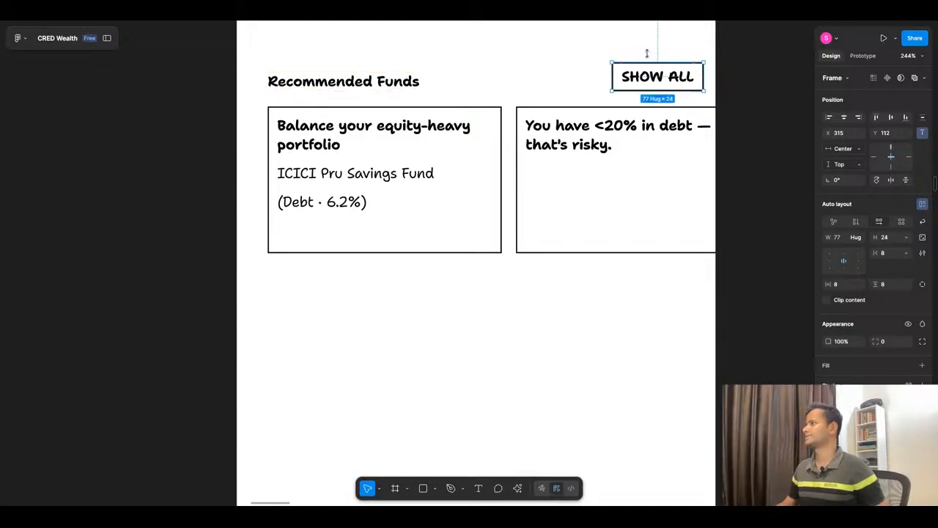
click(786, 116)
scroll(526, 130, down, 5)
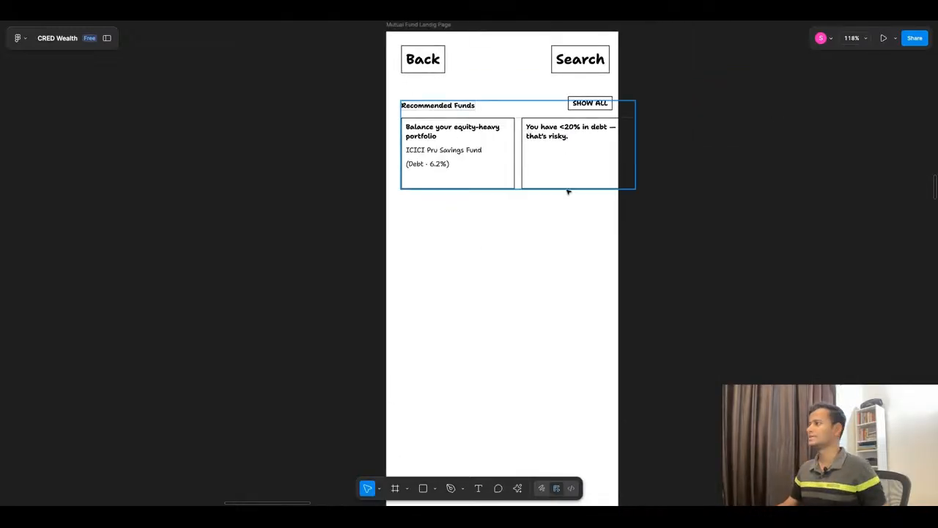
Step: Reduce the height of the Recommended Funds card row to about 101
click(562, 171)
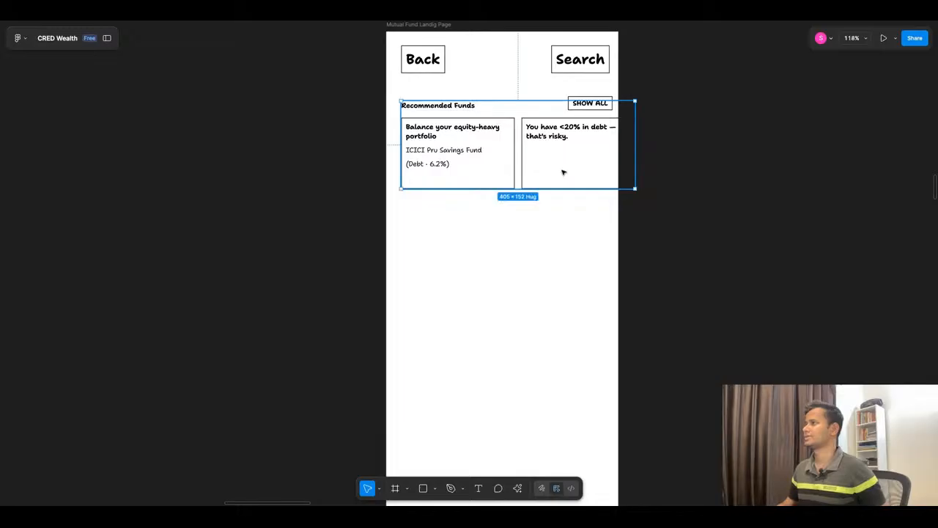
click(694, 173)
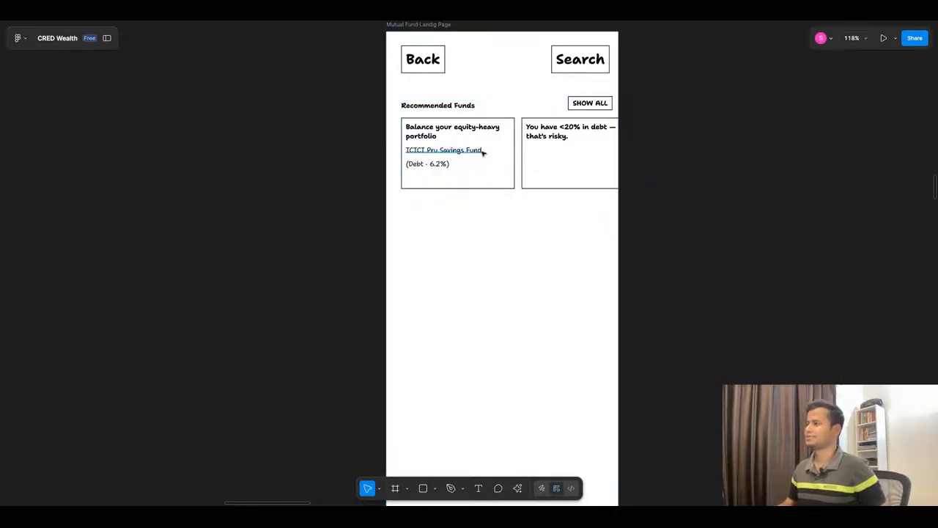
click(440, 170)
click(438, 167)
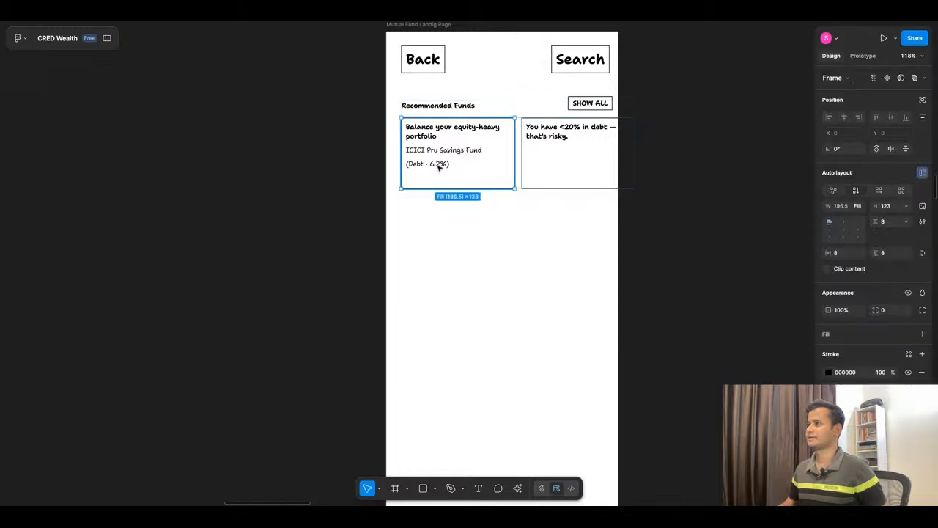
click(554, 221)
click(548, 154)
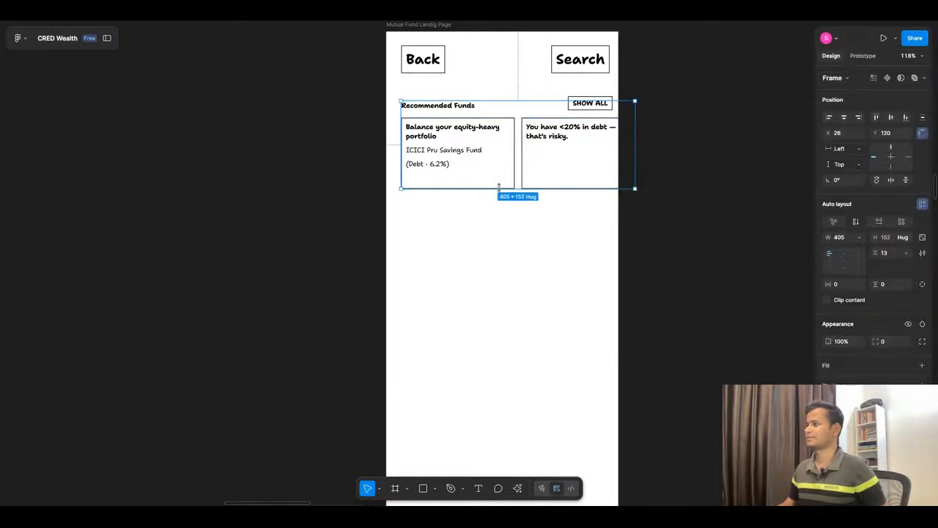
mouse_move(498, 189)
mouse_down()
mouse_move(498, 201)
mouse_move(504, 184)
mouse_up()
Step: Set the height of both cards in the Recommended Funds row to Fill container
double_click(498, 153)
key(Return)
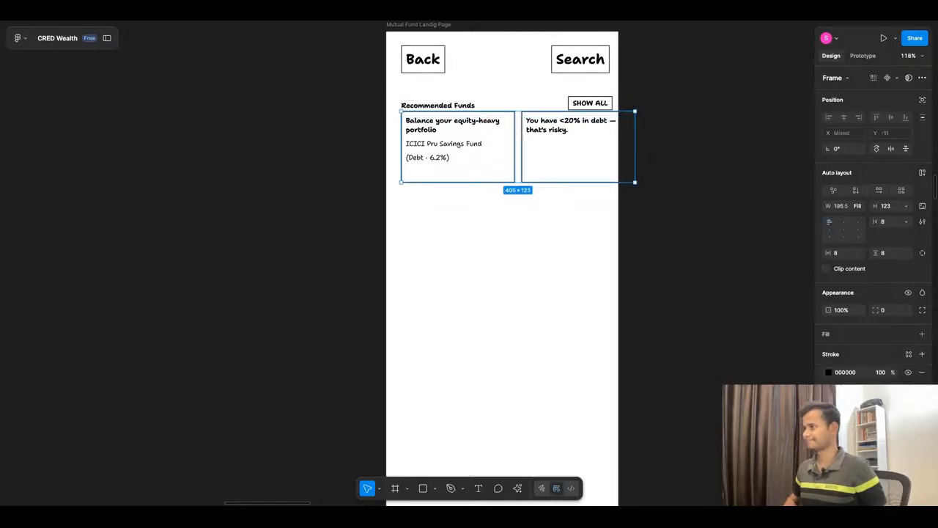
click(905, 207)
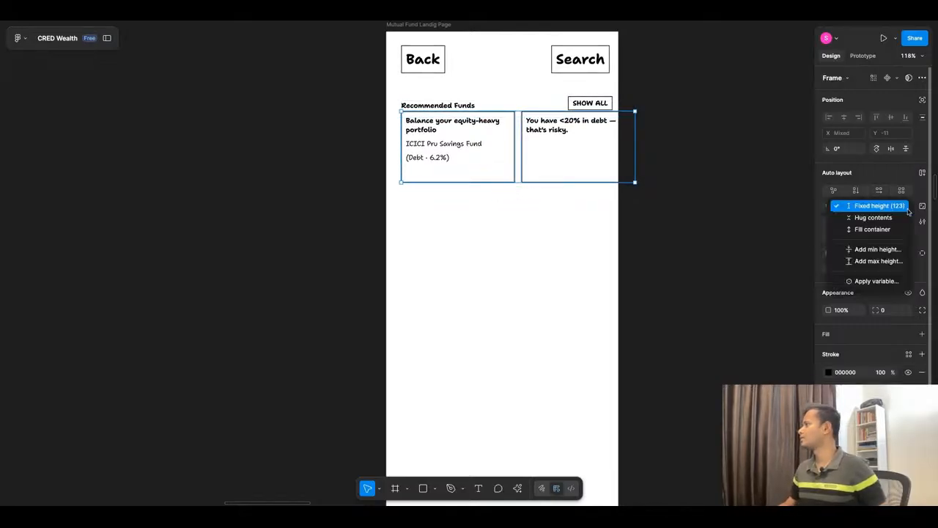
click(901, 231)
click(517, 257)
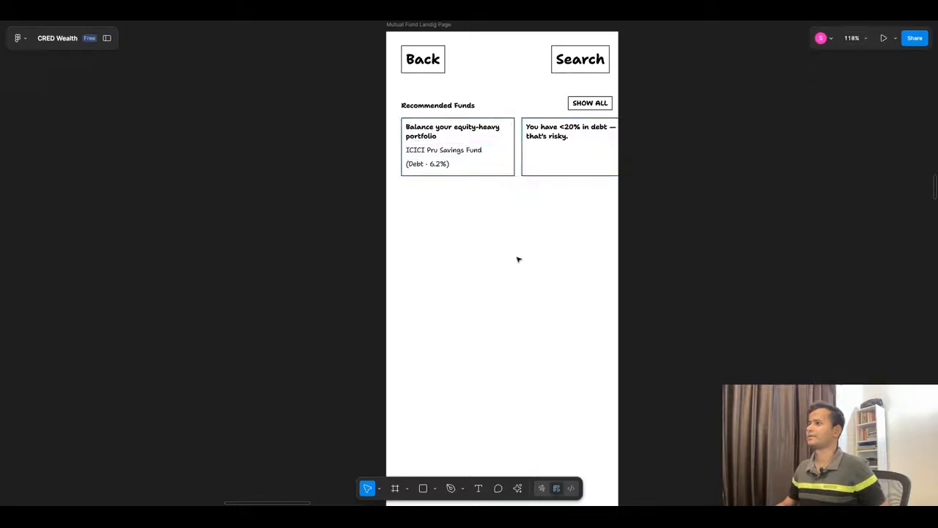
Step: Try duplicating the first recommended fund card within its row
click(511, 144)
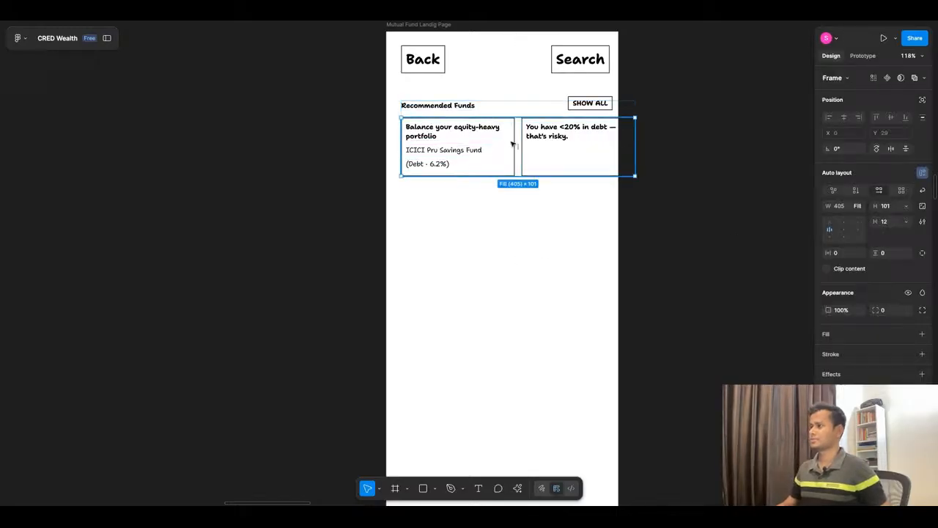
click(502, 170)
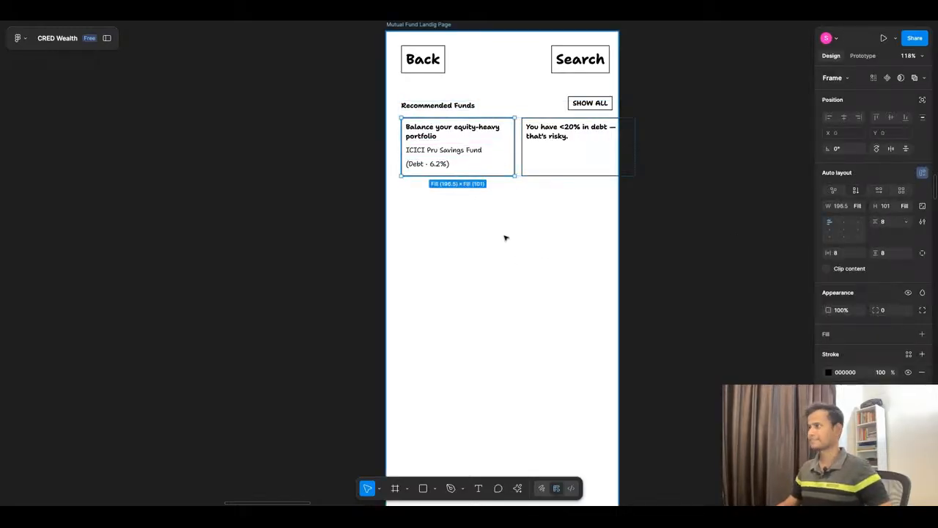
key(ctrl+d)
key(ctrl+z)
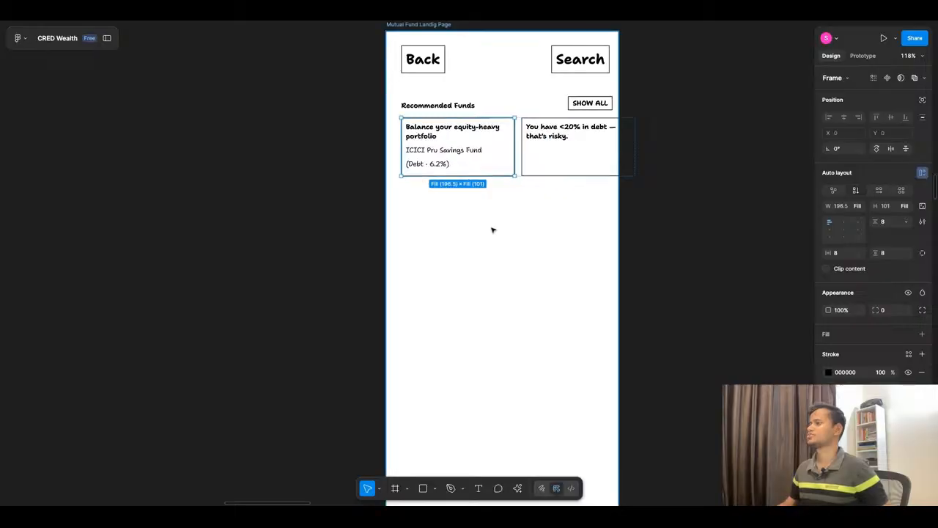
Step: Set both recommended fund cards to a fixed width of 196.5
shift+click(589, 138)
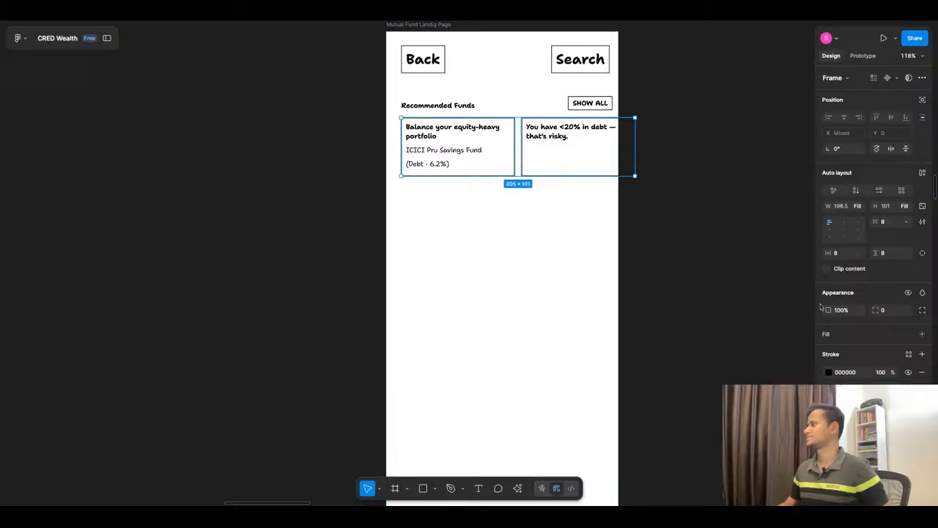
click(859, 206)
click(869, 193)
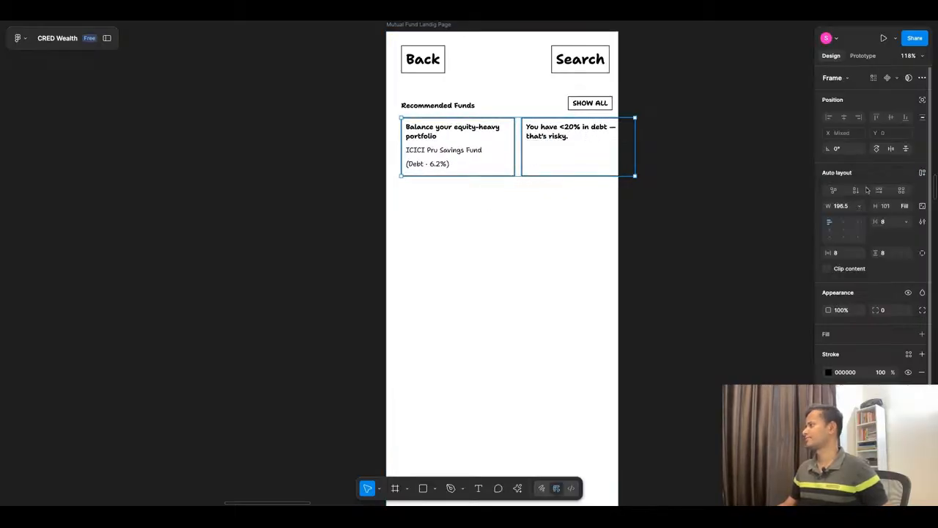
click(717, 260)
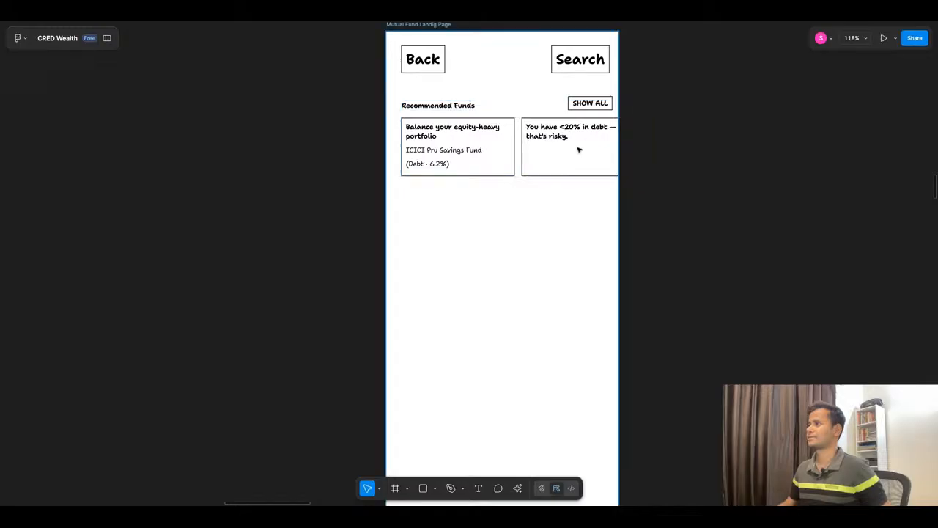
Step: Delete the "You have <20% in debt" card and duplicate the "Balance your equity-heavy portfolio" card twice along the row
double_click(578, 149)
key(Delete)
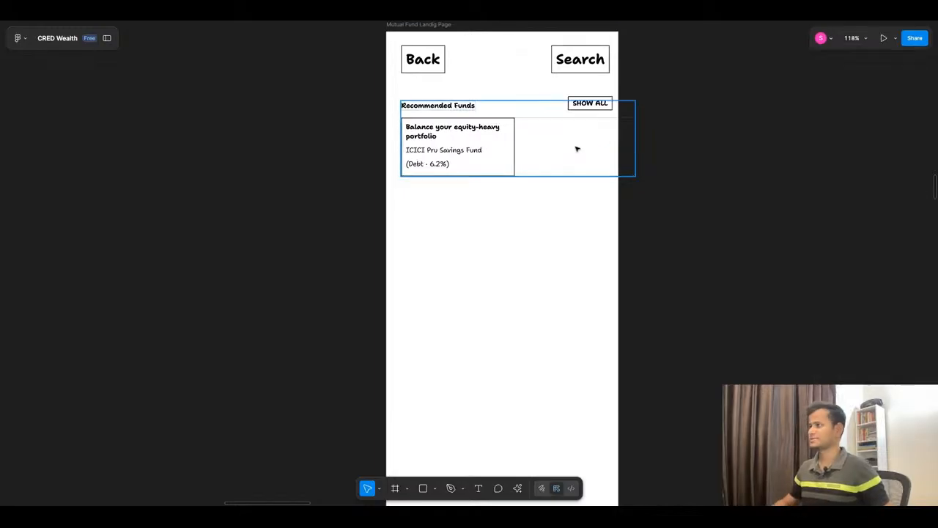
click(486, 144)
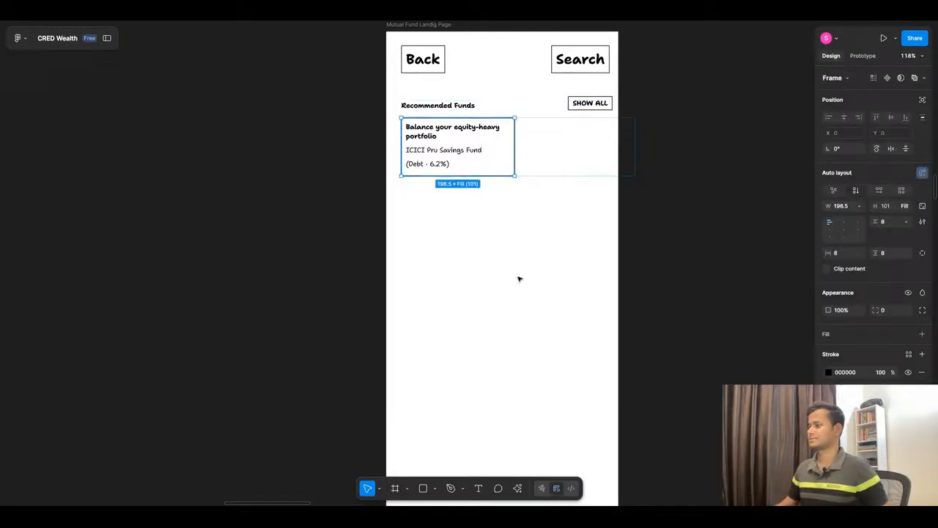
key(ctrl+d)
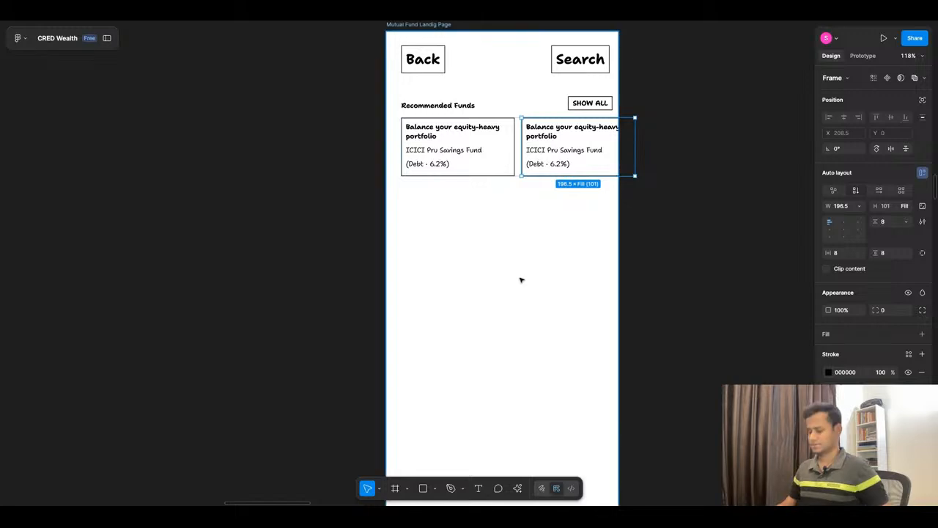
key(ctrl+d)
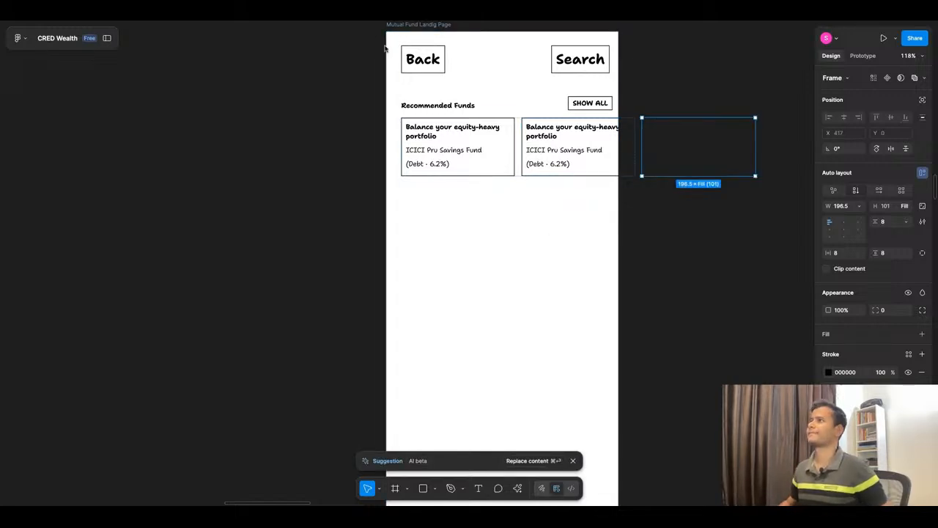
click(446, 263)
Step: Switch to ChatGPT and review the Smart Recommendations and Featured Categories specifications for the next section's content
scroll(368, 224, down, 5)
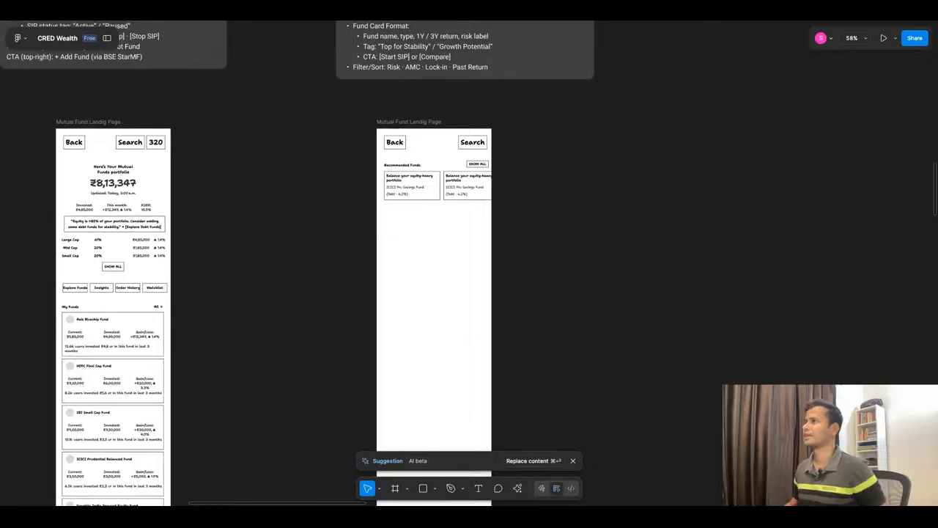
key(ctrl+Tab)
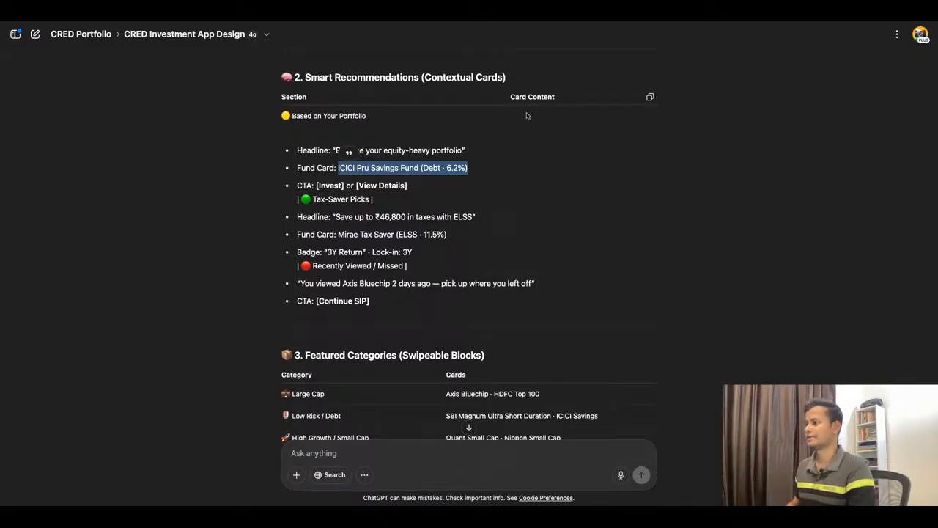
scroll(447, 327, down, 1)
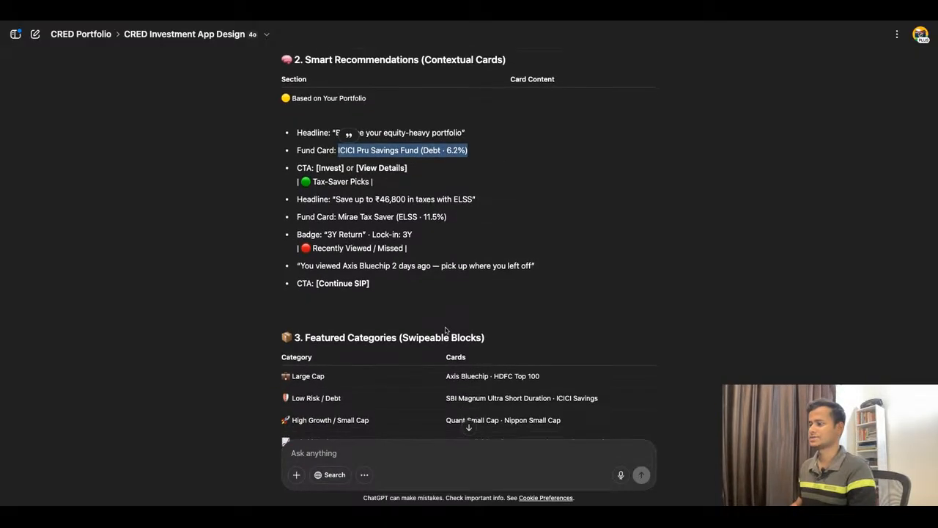
scroll(436, 271, down, 5)
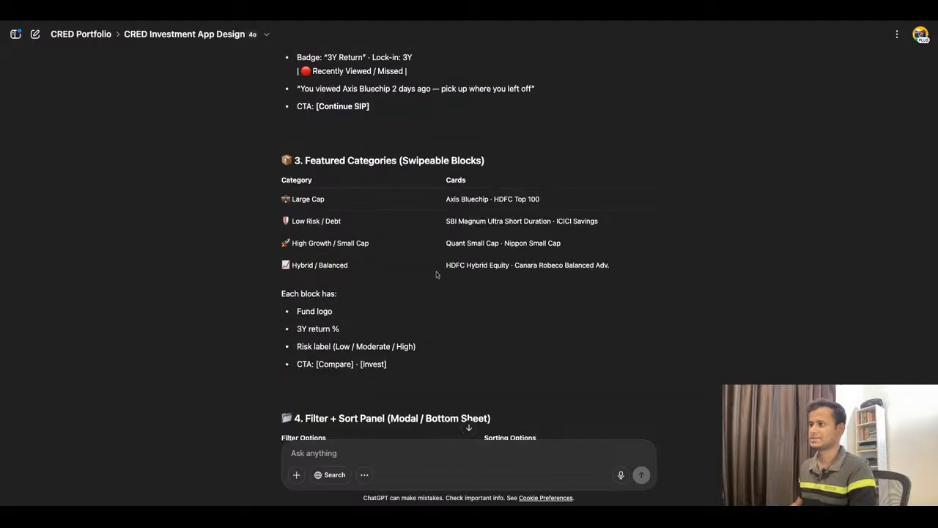
scroll(436, 271, up, 2)
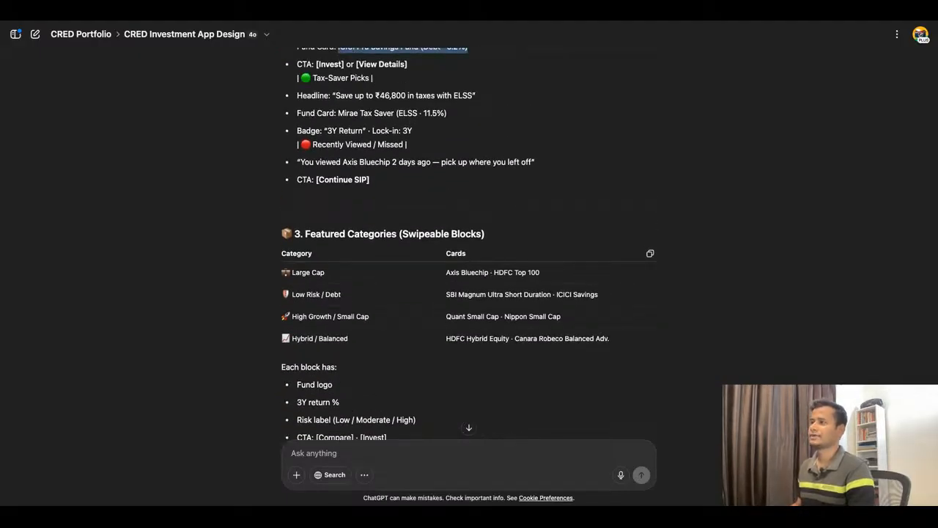
scroll(455, 282, up, 1)
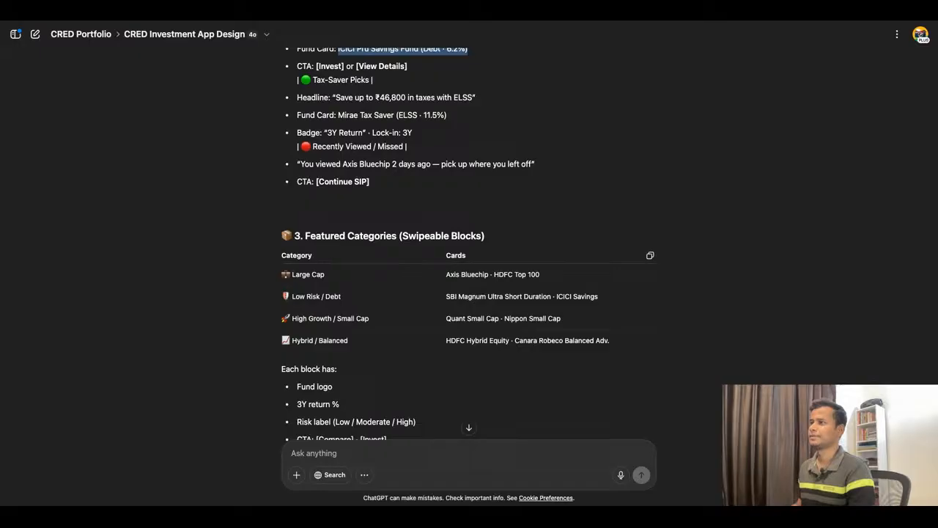
scroll(349, 275, down, 2)
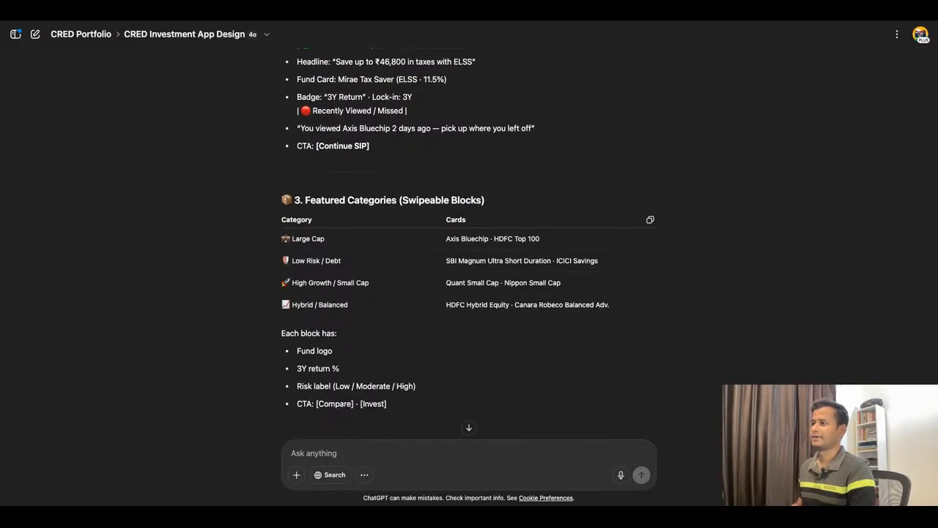
scroll(348, 275, up, 8)
scroll(469, 242, down, 5)
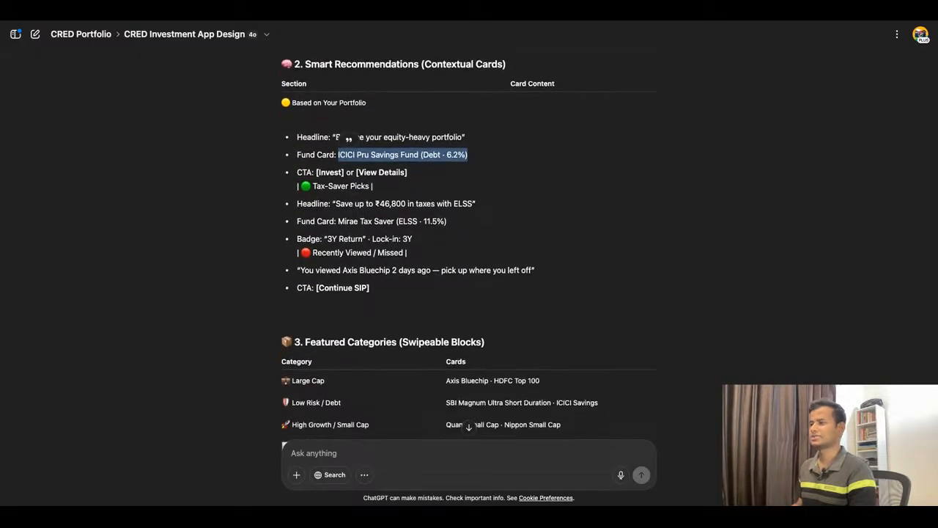
scroll(397, 253, down, 1)
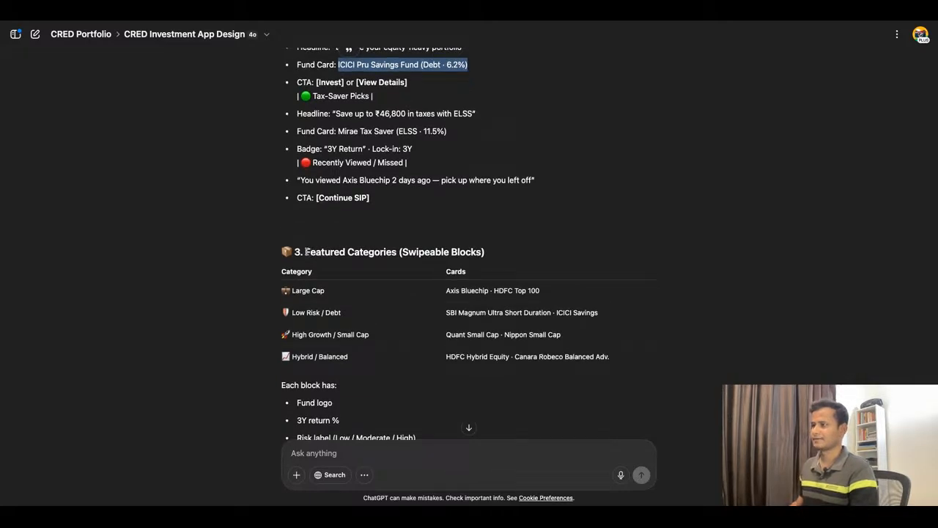
Step: Copy the "Featured Categories" heading text from the ChatGPT specification and switch back to Figma
drag(305, 251, 403, 252)
key(ctrl+c)
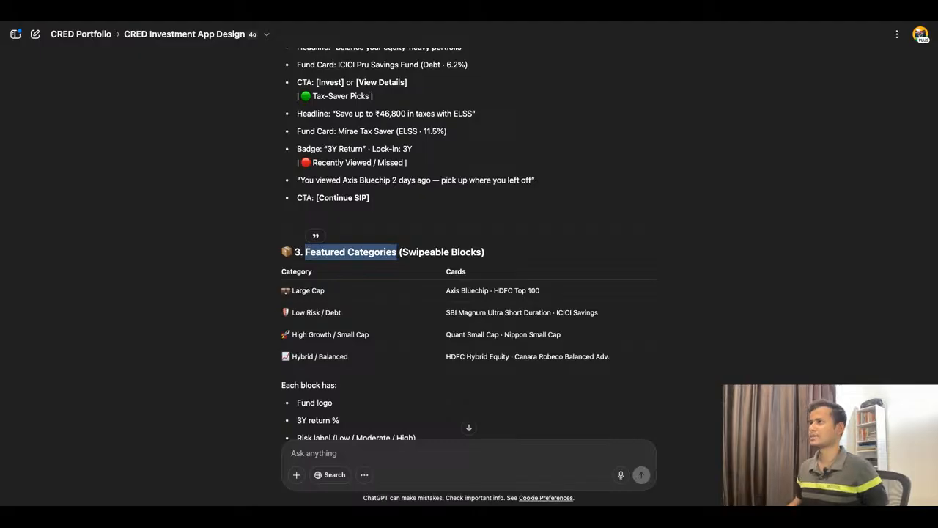
click(429, 23)
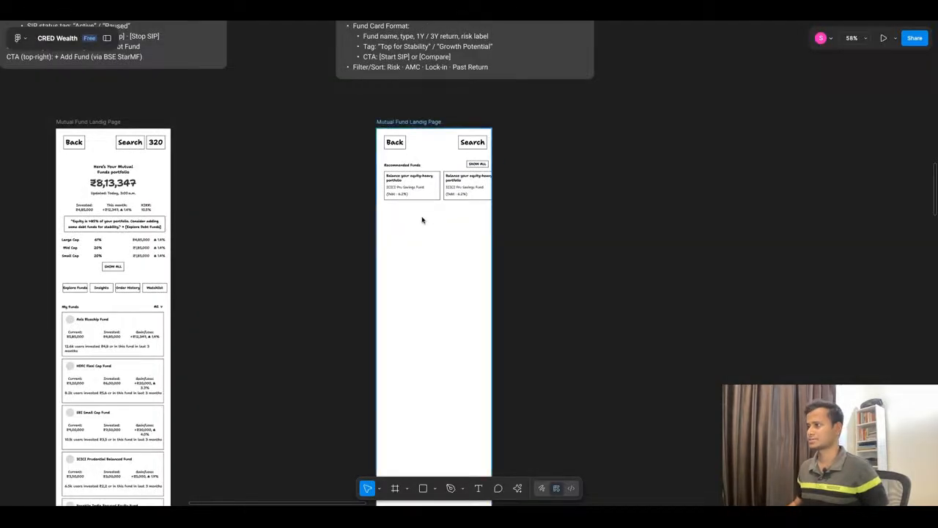
Step: Copy the two-row asset category grid from the Dashboard frame into the Explore Mutual Funds frame, below the recommended fund cards
scroll(422, 219, up, 3)
scroll(308, 228, down, 5)
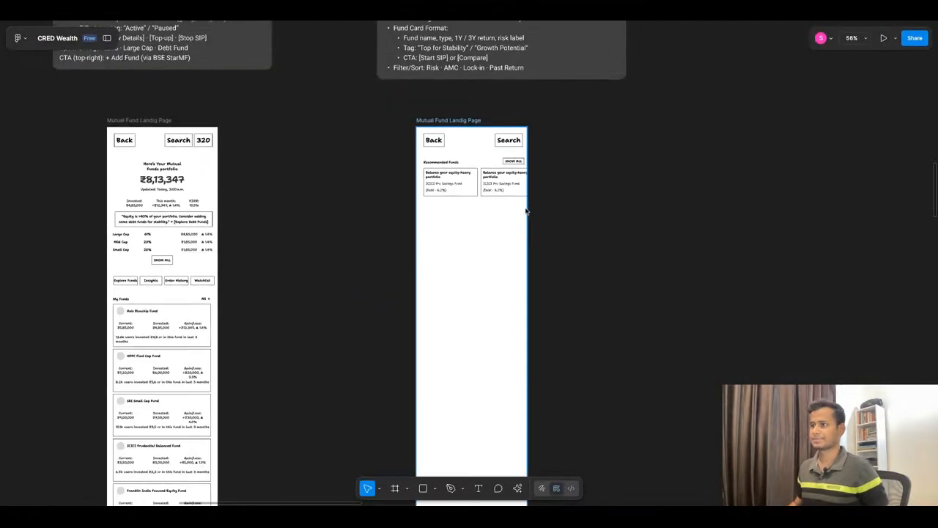
scroll(429, 261, down, 5)
scroll(296, 247, up, 5)
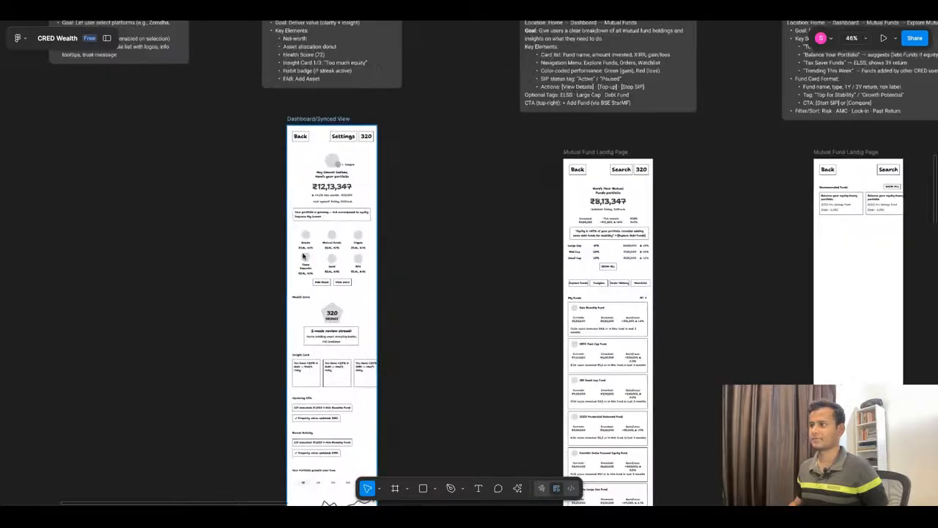
shift+click(329, 265)
scroll(322, 239, right, 2)
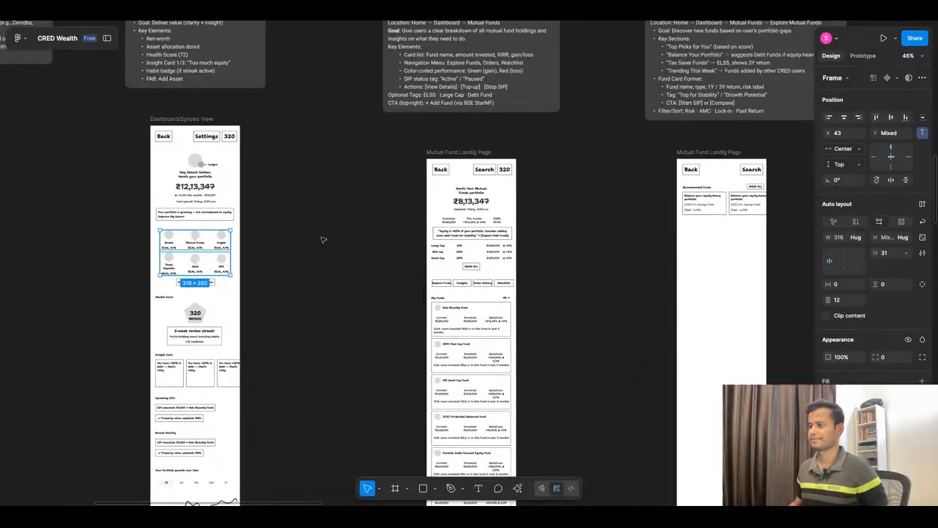
scroll(323, 242, down, 3)
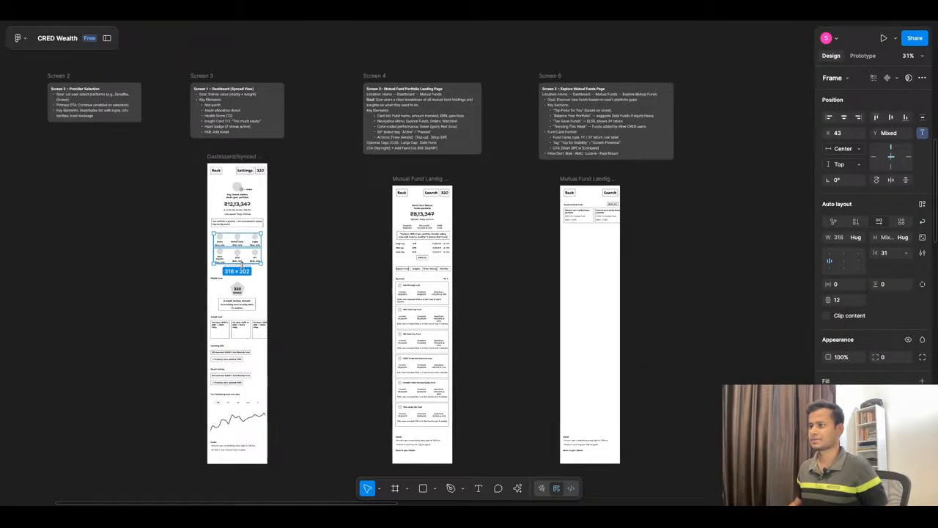
scroll(297, 273, left, 1)
scroll(297, 273, up, 5)
scroll(247, 247, down, 5)
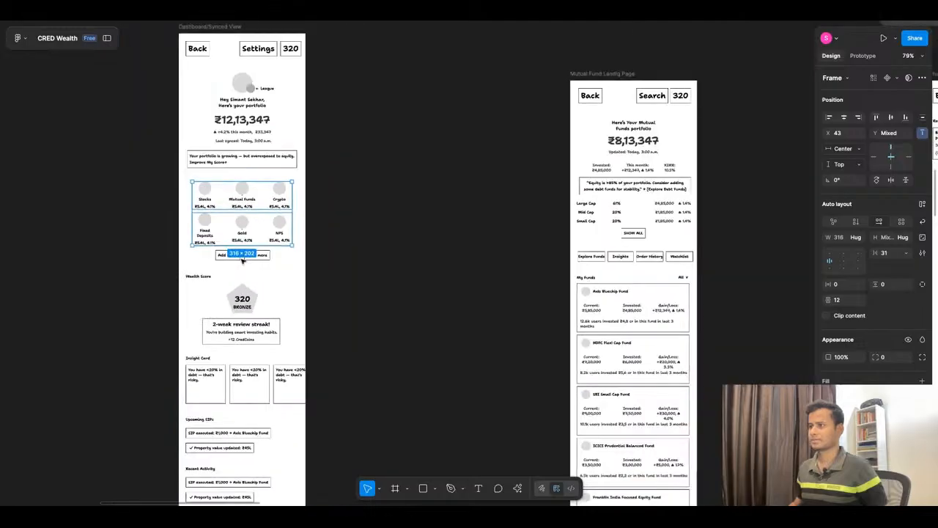
mouse_move(247, 241)
mouse_down()
mouse_move(810, 245)
mouse_move(688, 236)
mouse_up()
click(766, 231)
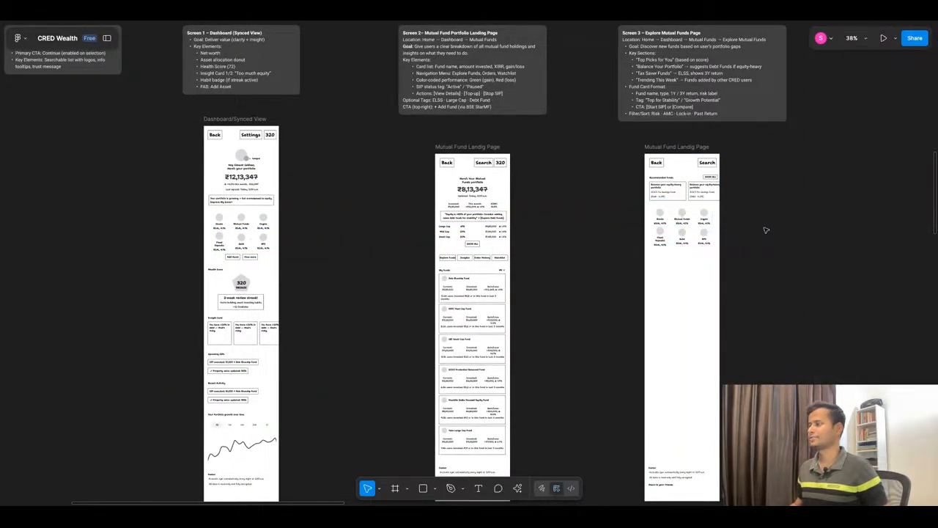
Step: Move both category grid rows slightly down to leave room for a section heading above them
scroll(767, 228, up, 5)
scroll(669, 168, up, 3)
drag(380, 165, 691, 350)
drag(515, 242, 516, 268)
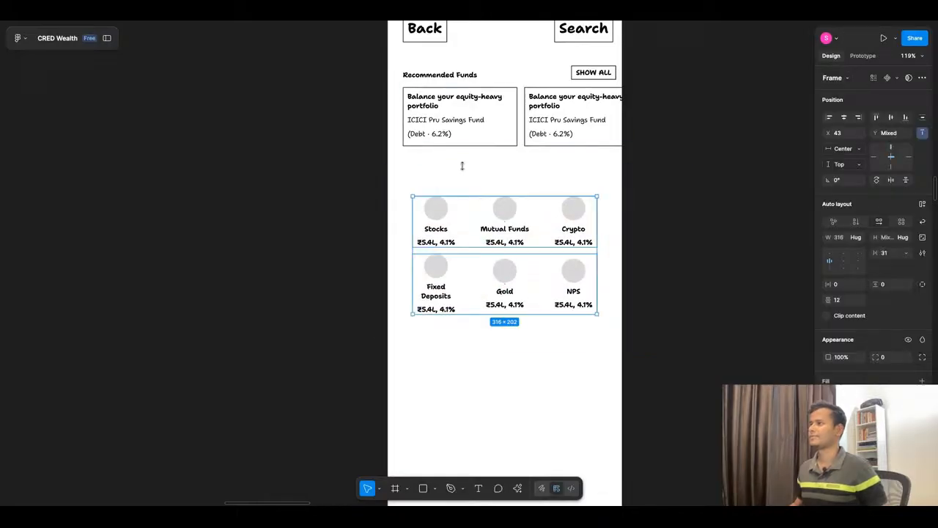
Step: Duplicate the "Recommended Funds" heading above the category grid and change the copy's text to "Featured Categories"
click(453, 77)
drag(454, 77, 454, 179)
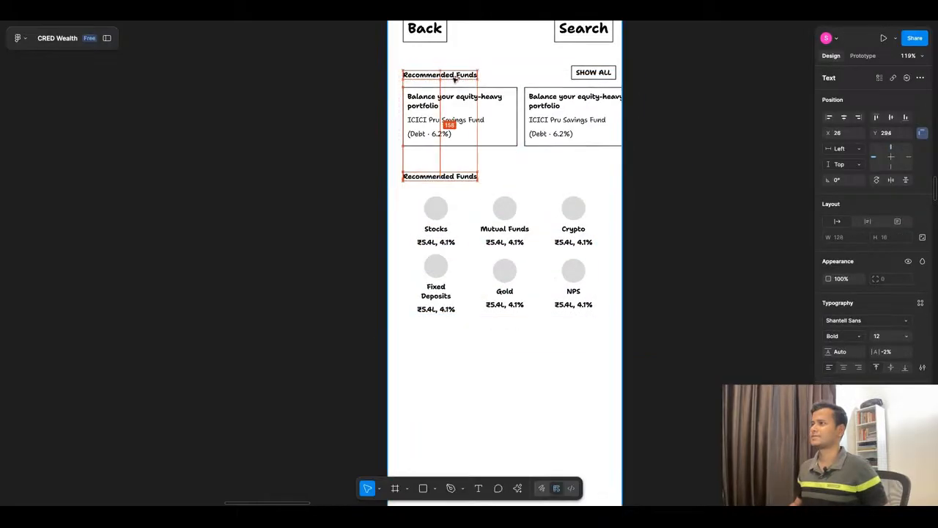
double_click(452, 177)
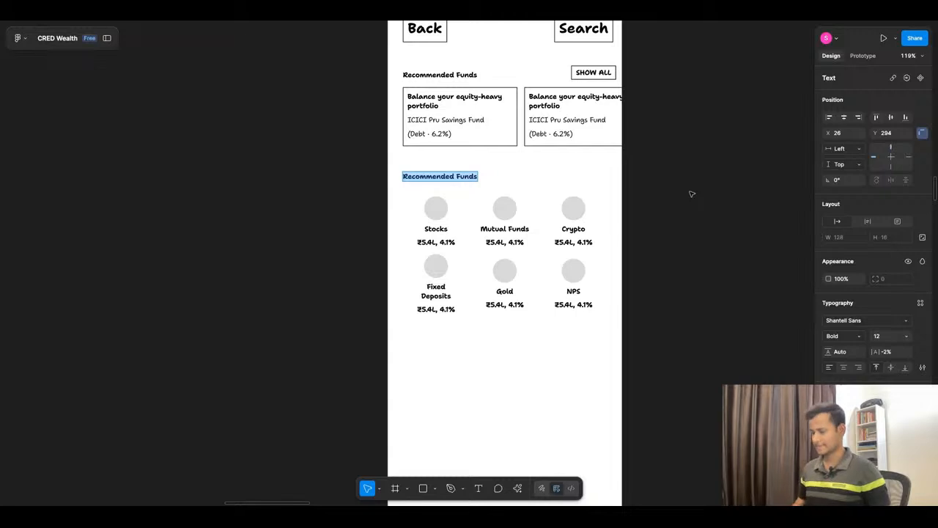
key(ctrl+v)
key(Escape)
key(Escape)
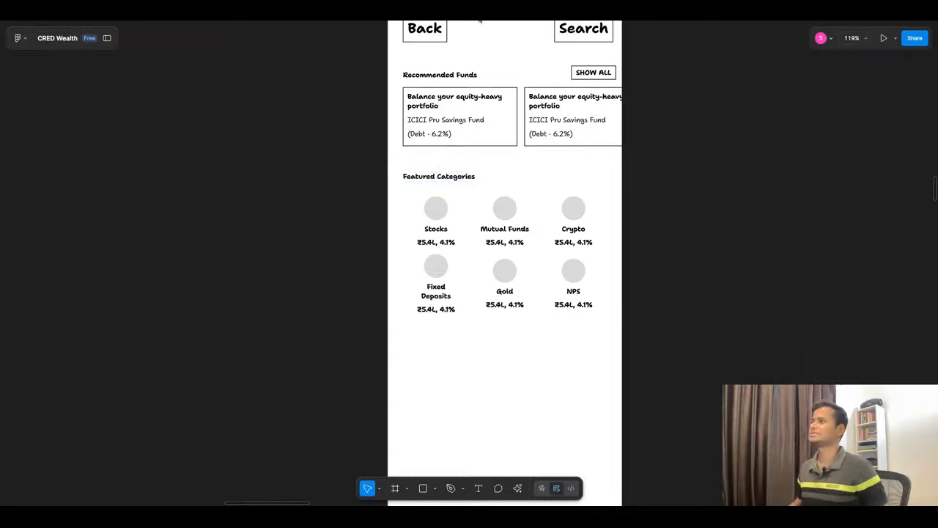
Step: Copy "Large Cap" from ChatGPT's Featured Categories table and replace the grid's "Stocks" label in Figma with it
click(430, 18)
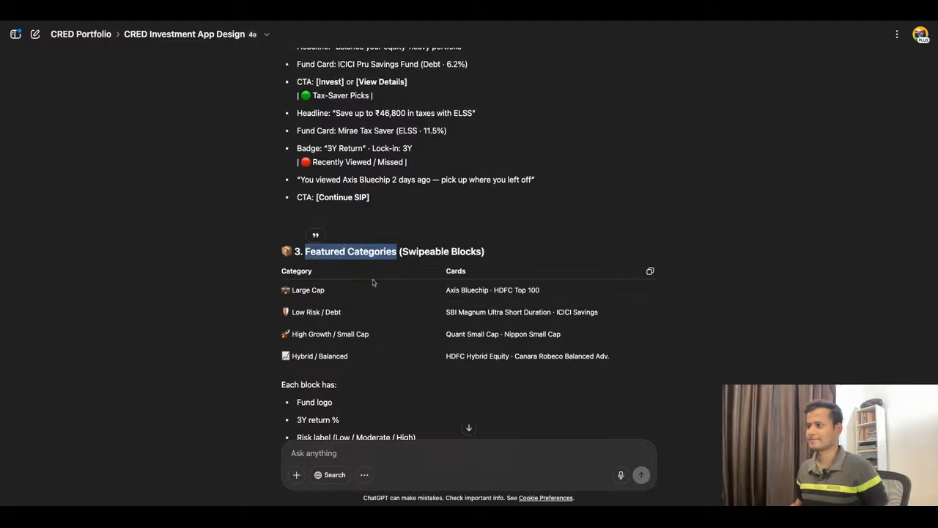
scroll(373, 279, down, 1)
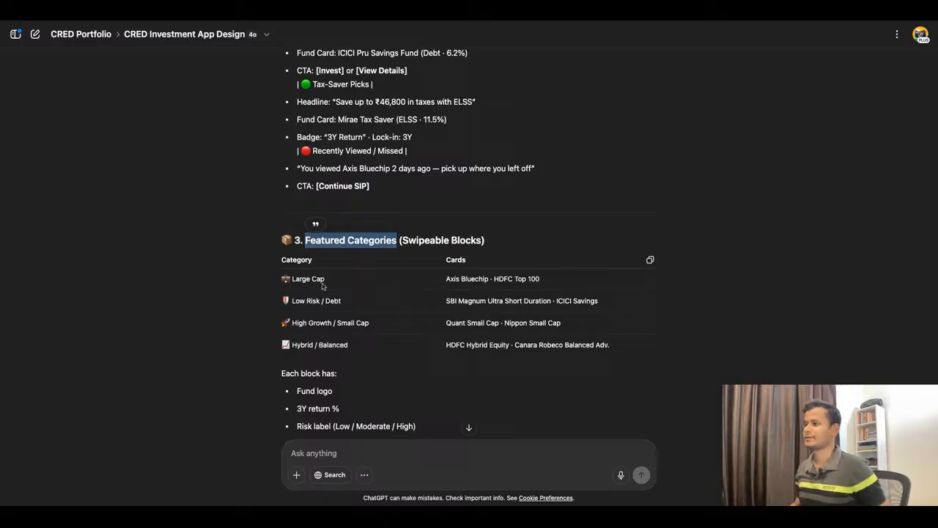
drag(292, 279, 325, 279)
key(super+c)
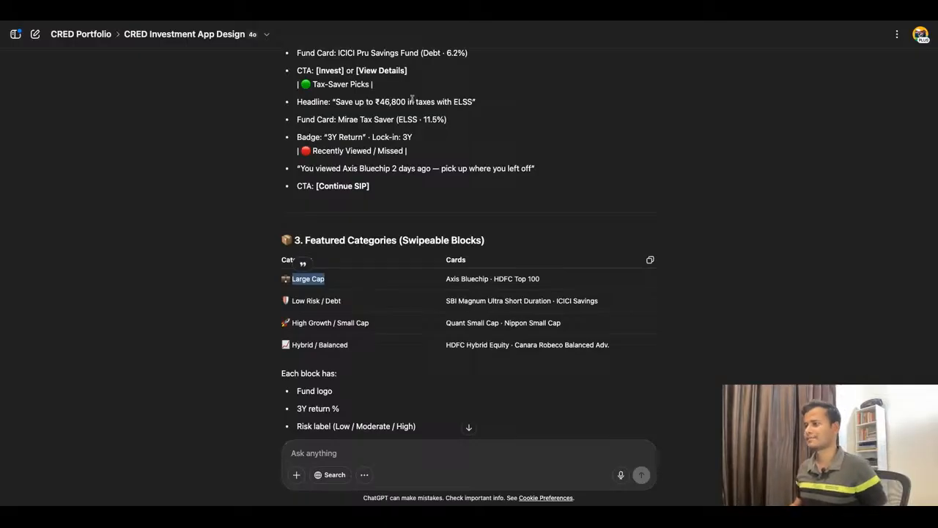
key(super+Tab)
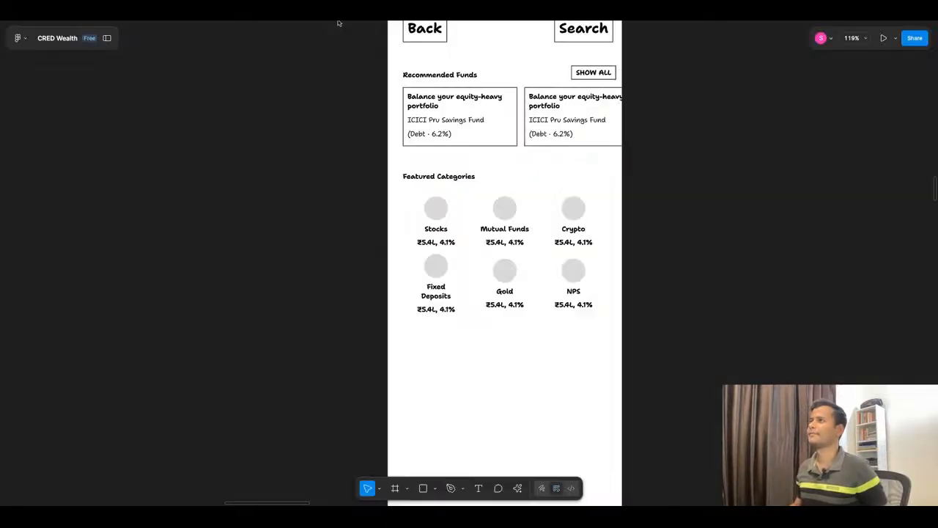
double_click(444, 231)
key(super+v)
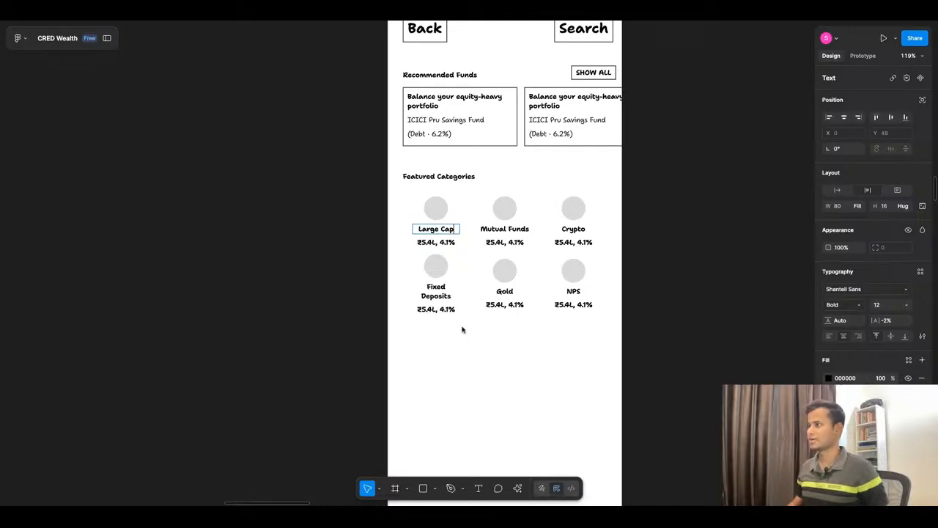
key(Escape)
key(Escape)
Step: Delete the three "₹5.4L, 4.1%" values from the category grid's first row
scroll(646, 286, up, 2)
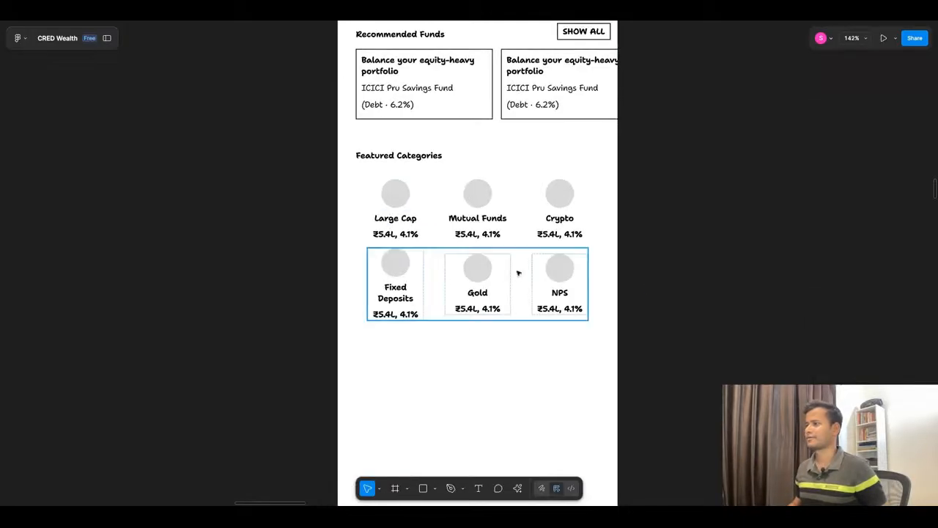
double_click(412, 235)
double_click(412, 235)
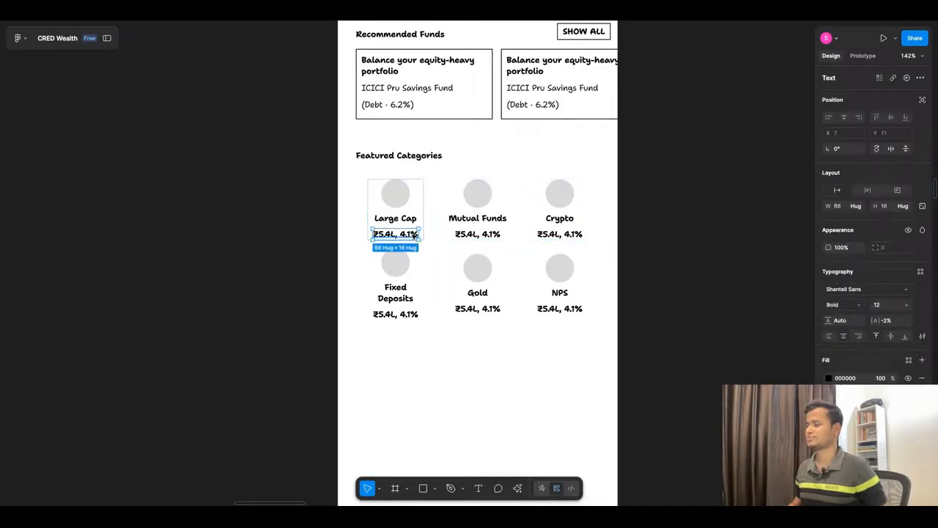
shift+click(485, 234)
shift+click(562, 234)
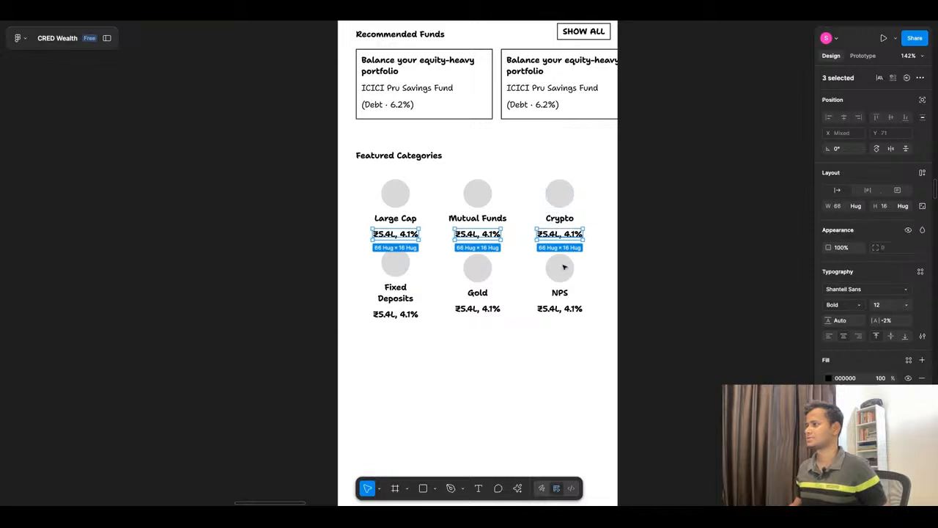
shift+click(563, 311)
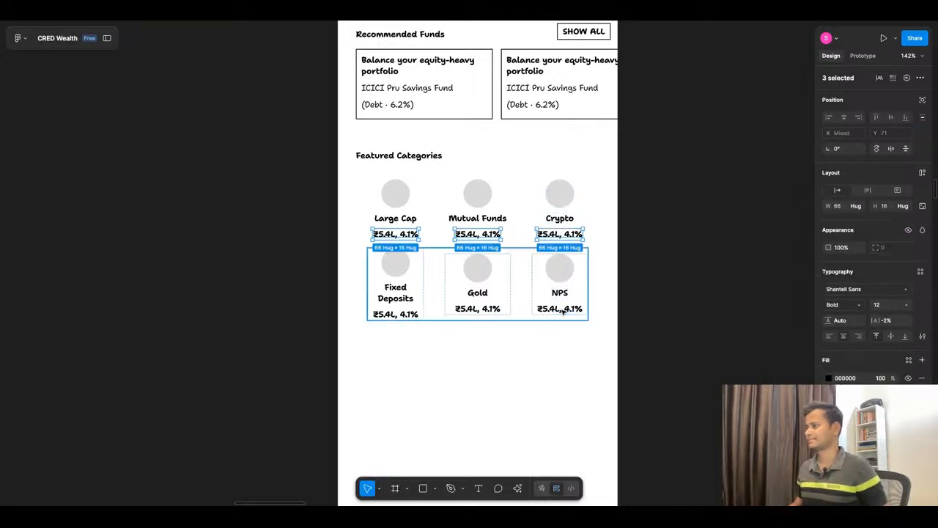
shift+click(563, 311)
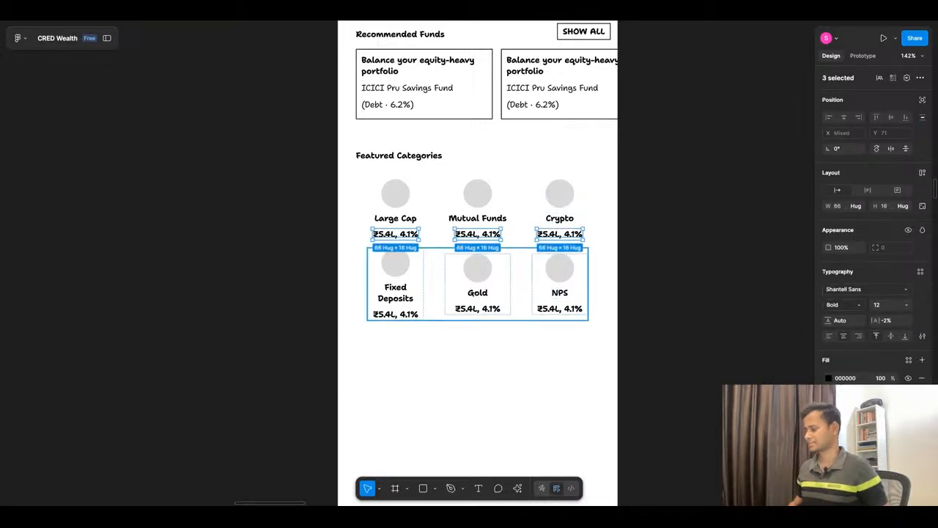
key(Delete)
Step: Delete the "₹5.4L, 4.1%" values under Fixed Deposits, Gold and NPS in the grid's second row
click(559, 309)
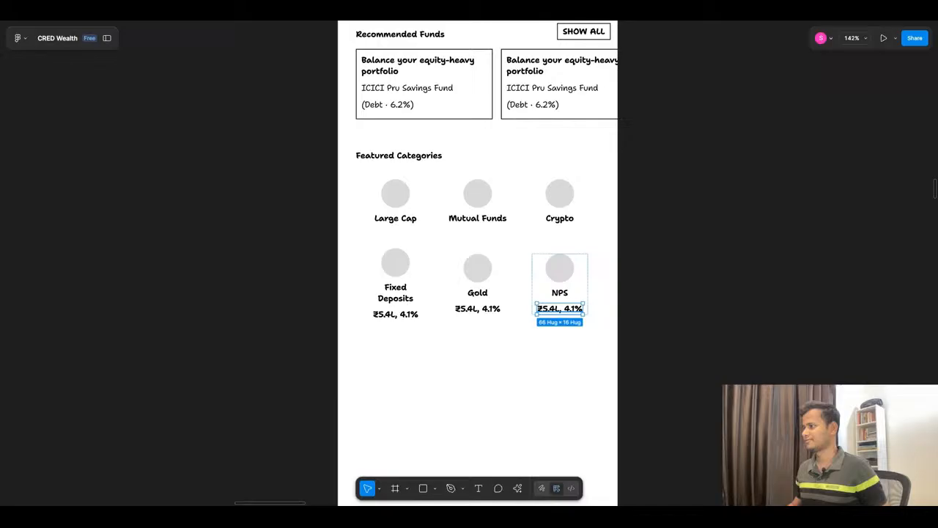
shift+click(477, 308)
shift+click(395, 313)
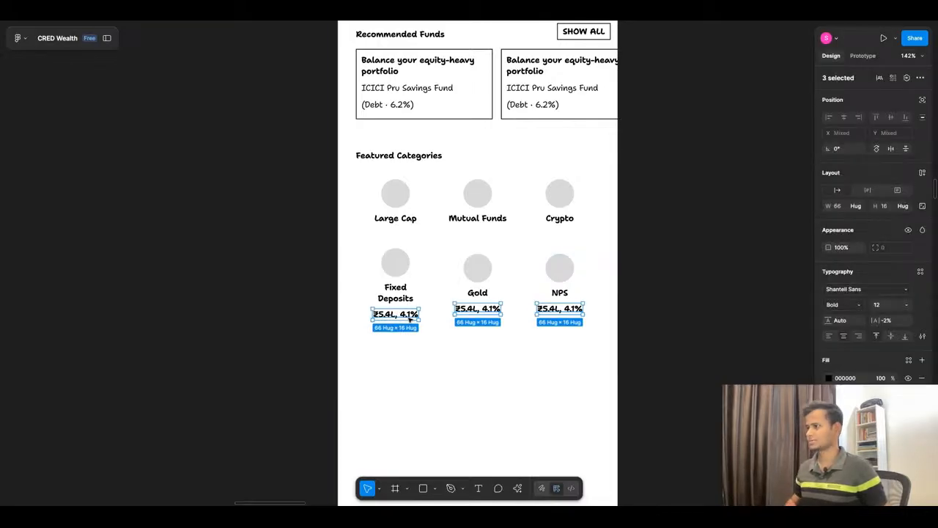
key(Delete)
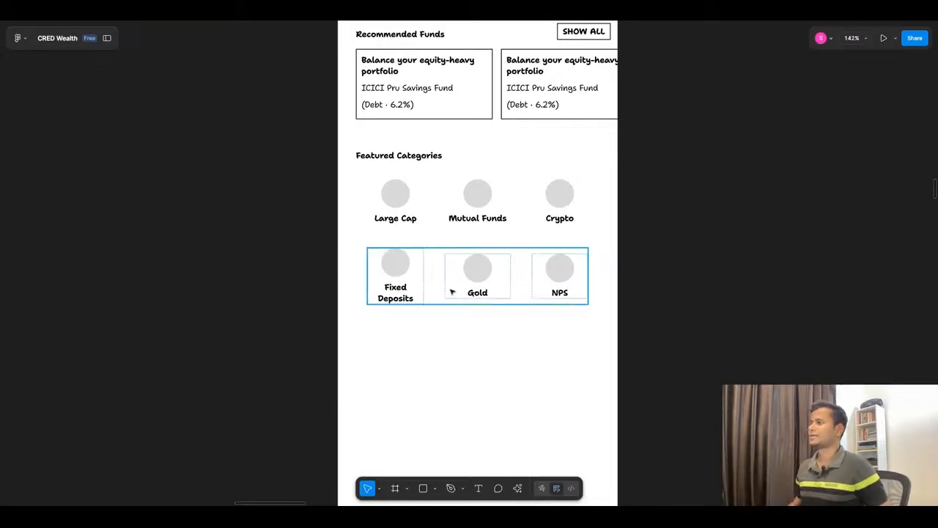
Step: Rename the "Mutual Funds" category label to "Mid Cap" and the "Crypto" label to "Small Cap"
scroll(450, 290, down, 3)
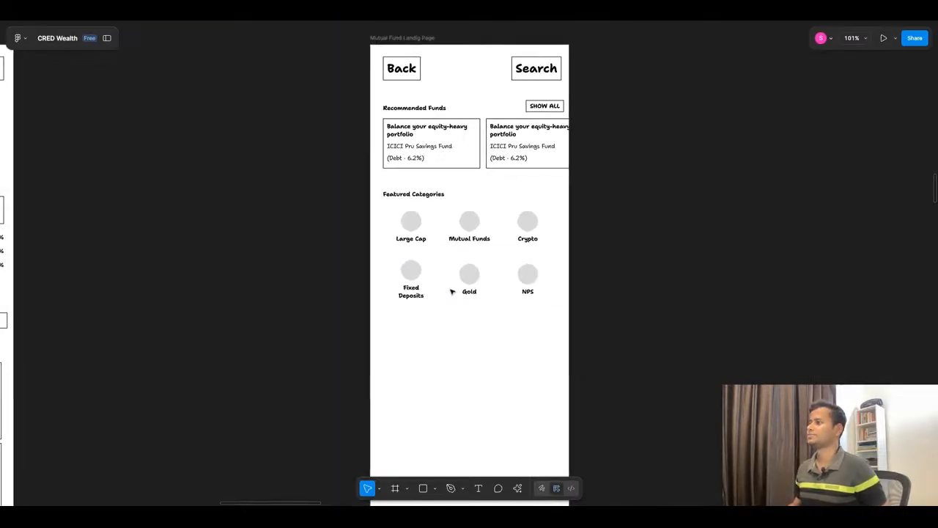
click(478, 240)
text(Mid Cap)
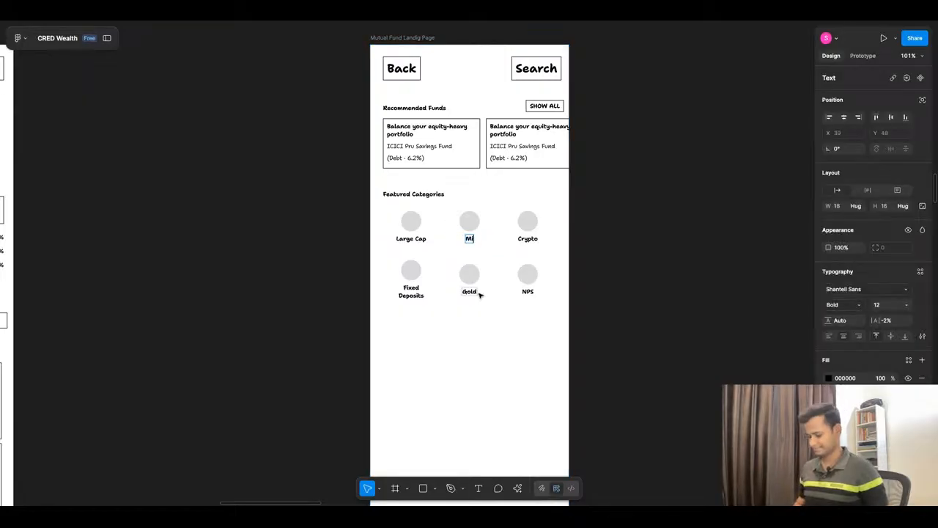
double_click(528, 239)
text(Small)
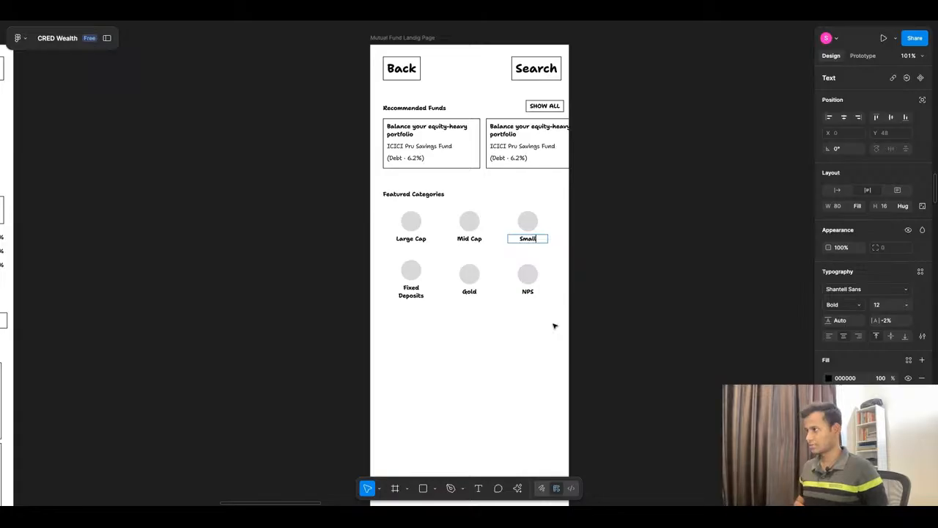
text( Cap)
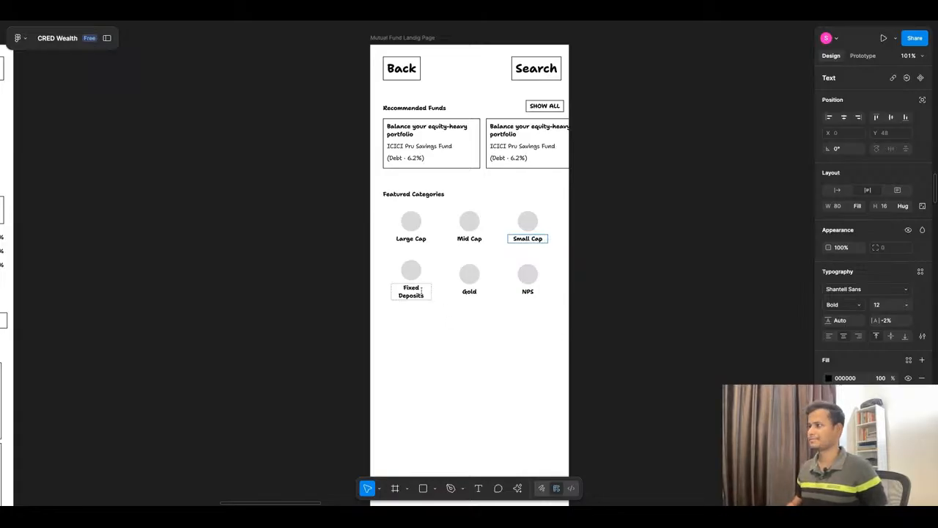
Step: Rename the "Fixed Deposits" category label to "Hybrid"
click(420, 289)
double_click(420, 290)
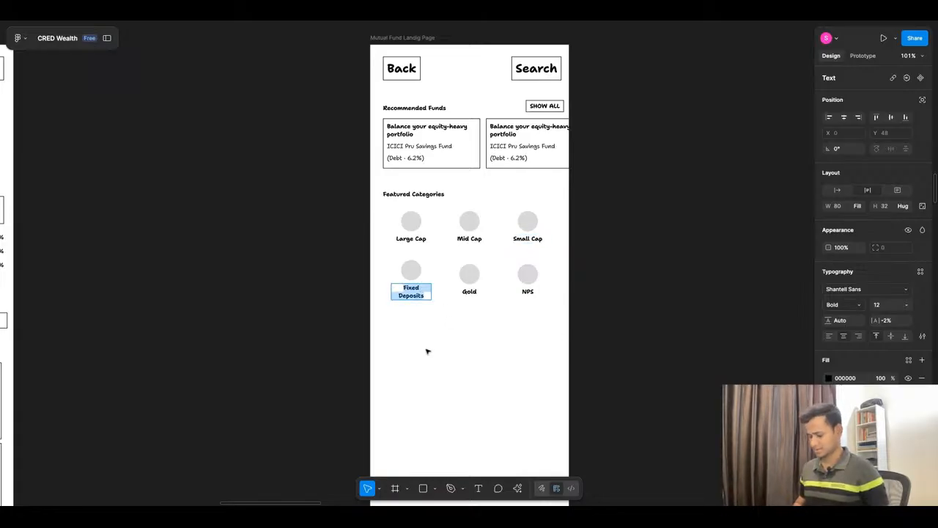
text(Hybridd)
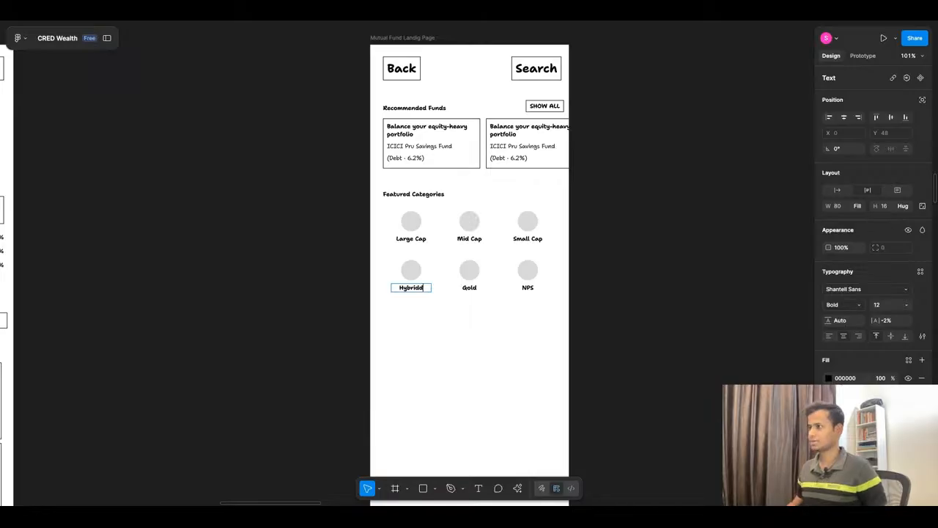
key(BackSpace)
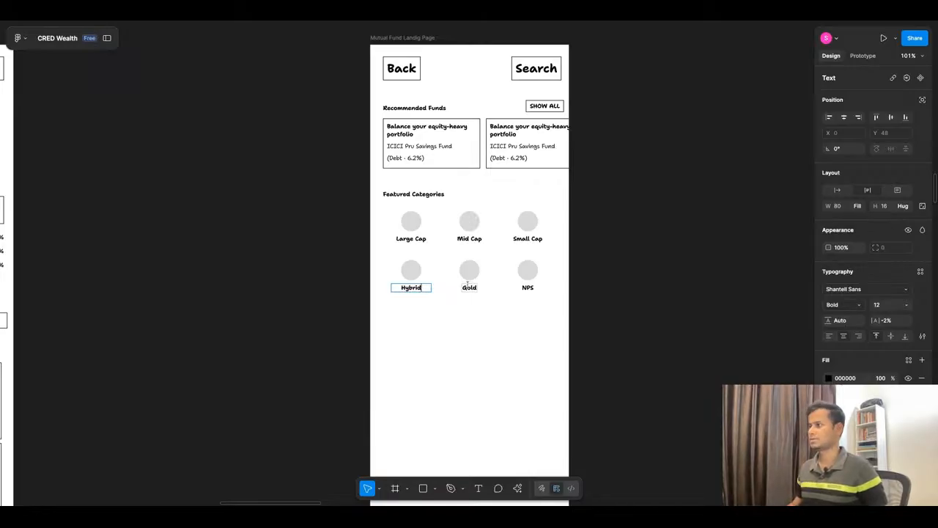
Step: Rename the "Gold" category label to "Debt"
double_click(470, 287)
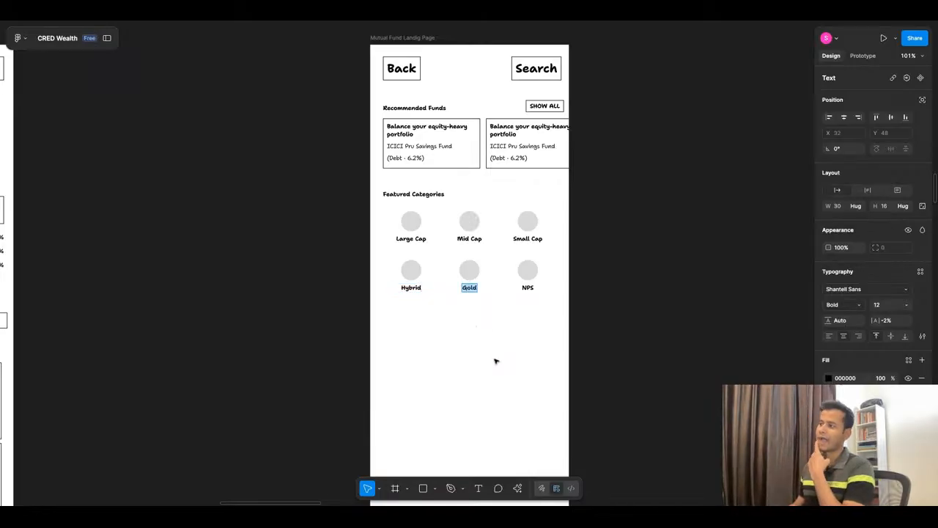
text(Debt)
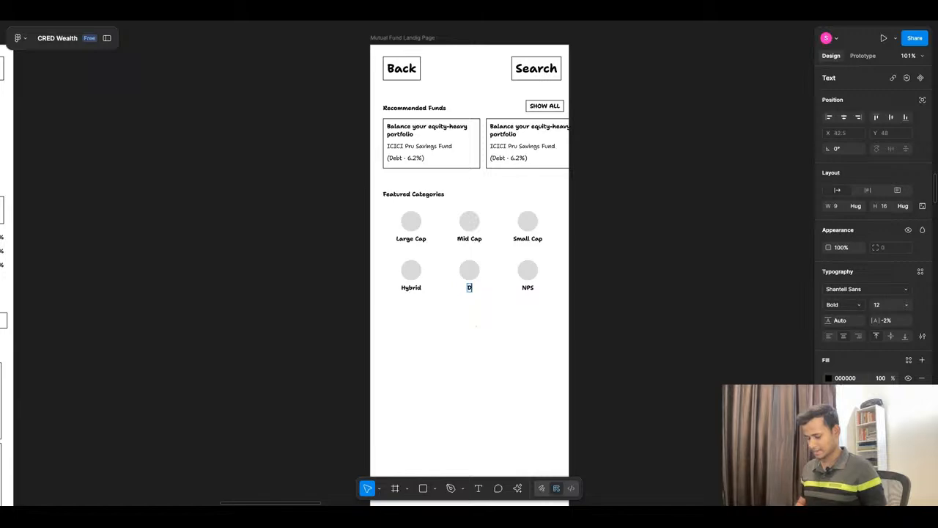
key(Escape)
key(Escape)
scroll(465, 345, down, 15)
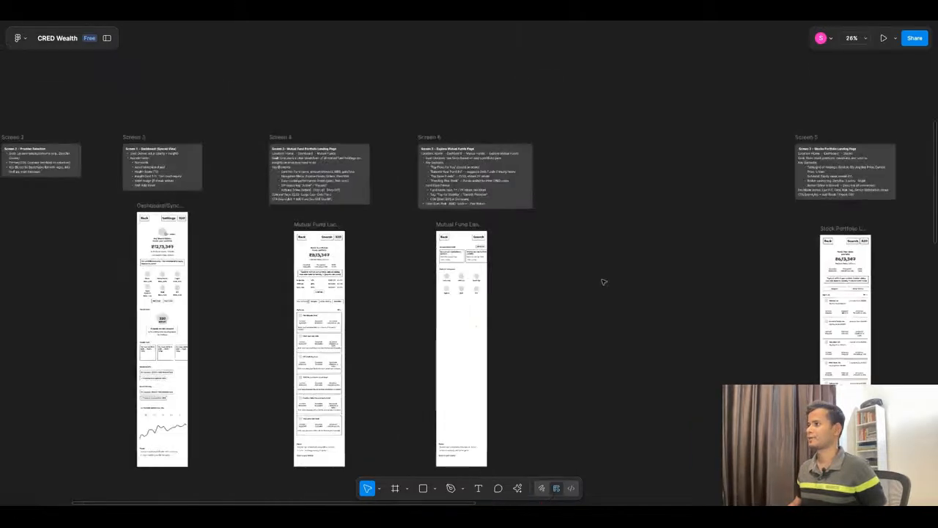
Step: Group the Explore reference screenshot containing Collections with its grey cover rectangle and place it beside the Explore Mutual Funds wireframe
scroll(558, 401, up, 10)
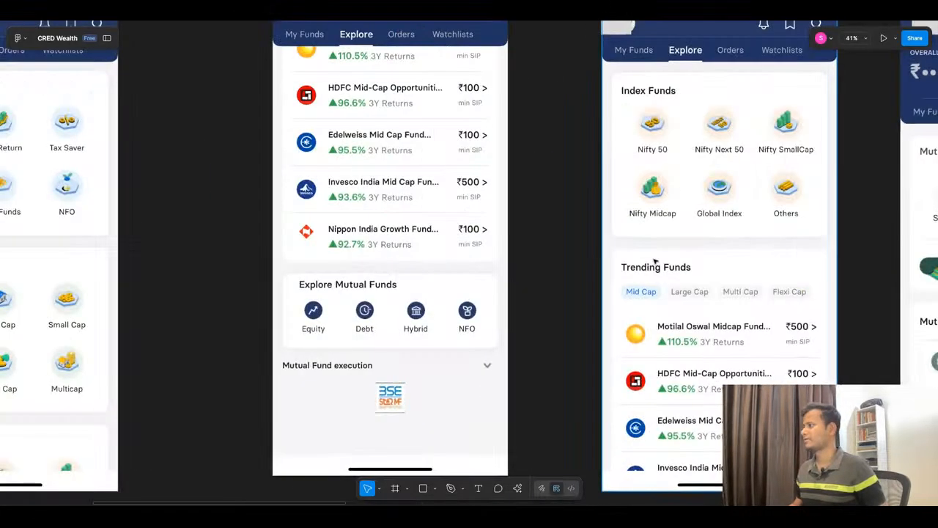
scroll(536, 238, down, 3)
scroll(171, 195, up, 3)
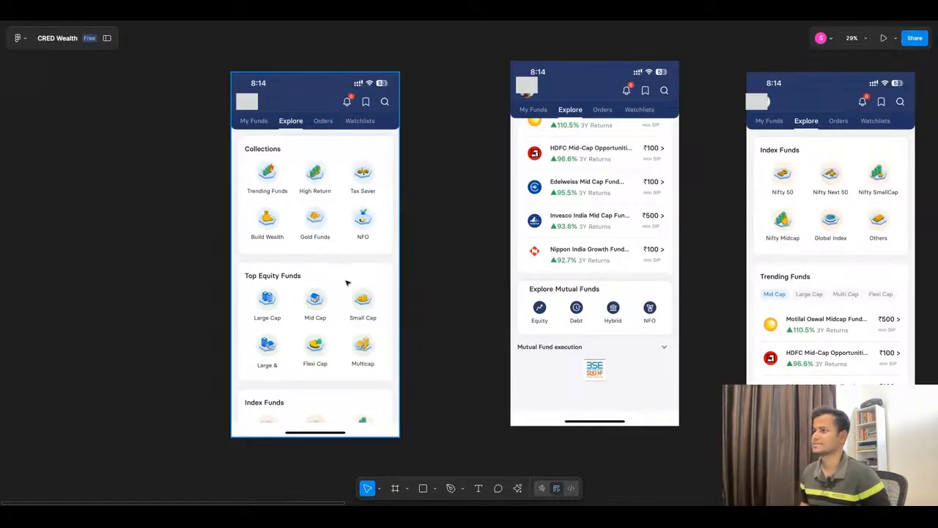
scroll(348, 282, down, 10)
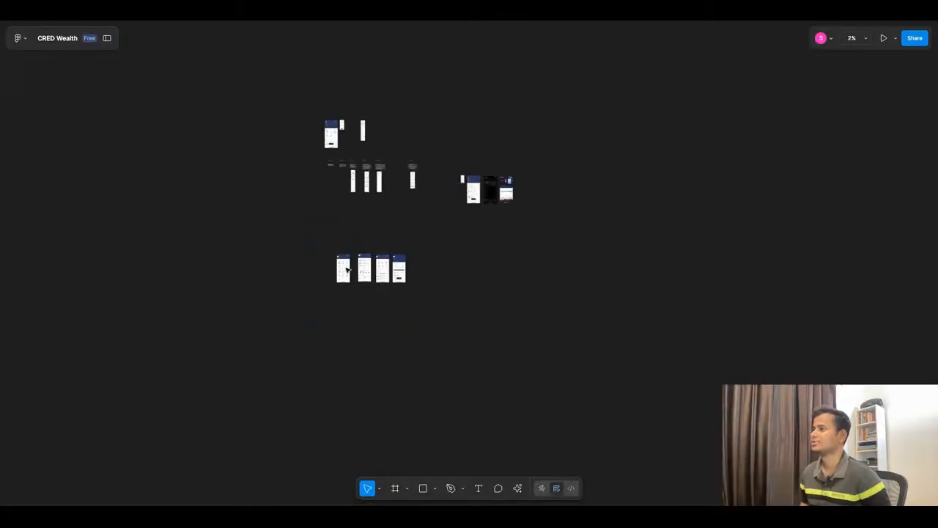
click(341, 270)
scroll(329, 255, up, 5)
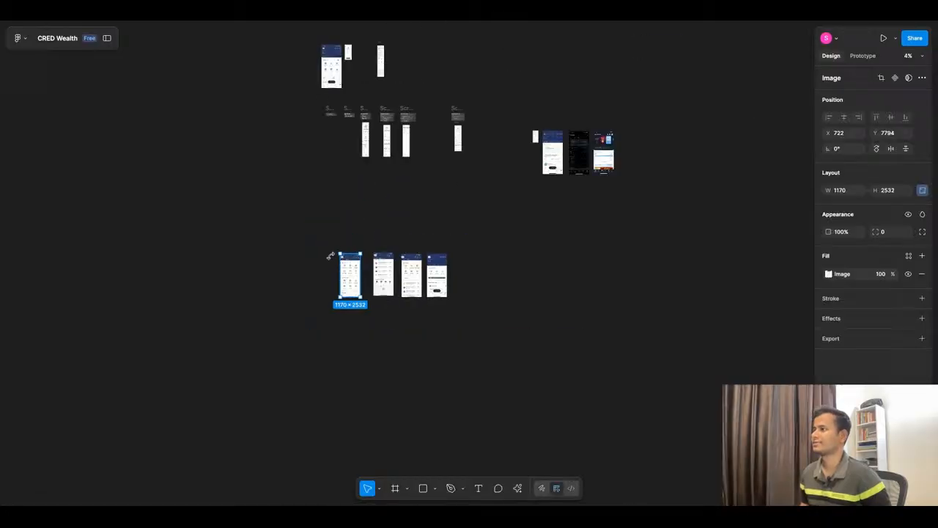
mouse_move(327, 244)
mouse_down()
mouse_move(416, 325)
mouse_move(453, 279)
mouse_move(474, 214)
mouse_move(461, 228)
mouse_up()
key(super+g)
scroll(417, 326, down, 5)
scroll(453, 207, up, 10)
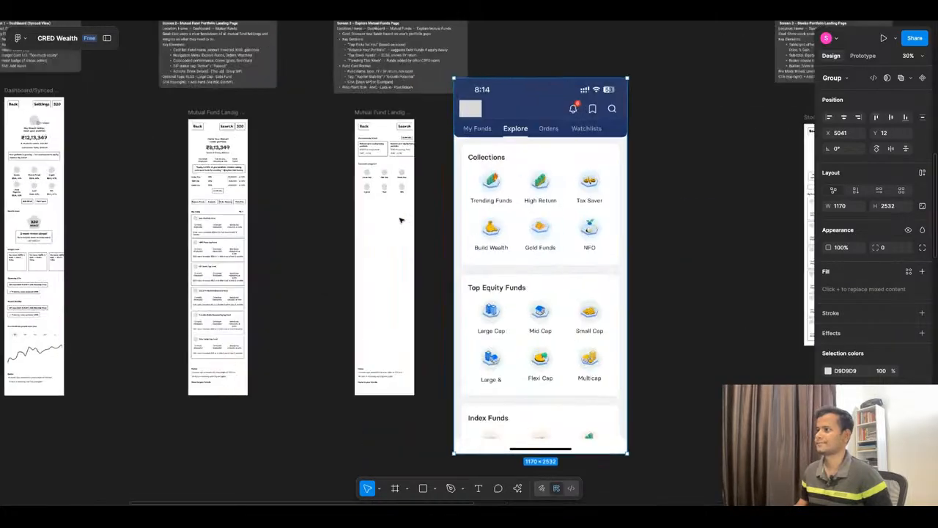
Step: Shift the grouped Explore screenshot straight down beside the wireframe to Y 441
scroll(421, 147, up, 5)
scroll(414, 148, down, 5)
drag(543, 114, 545, 179)
Step: Change the "Featured Categories" heading in the Explore wireframe to "Featured Collections"
scroll(373, 171, up, 5)
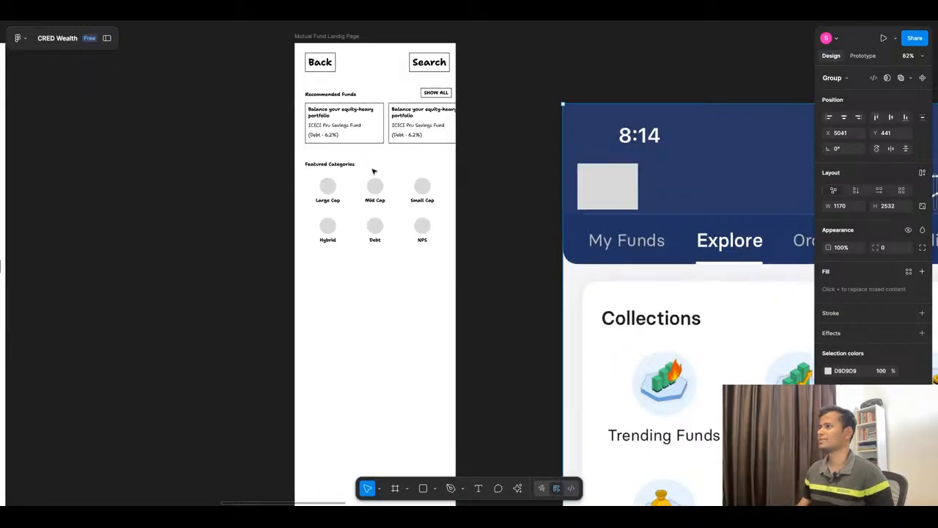
scroll(373, 171, down, 4)
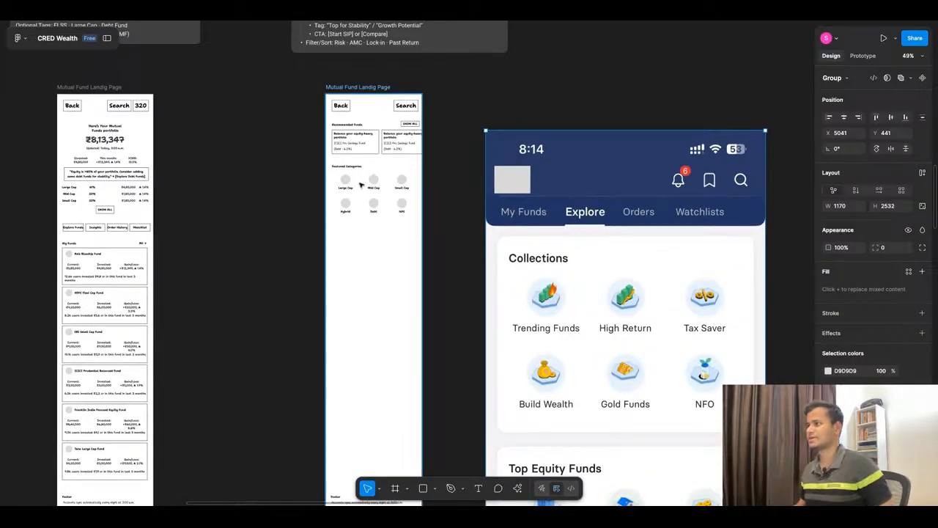
scroll(359, 184, up, 3)
double_click(348, 191)
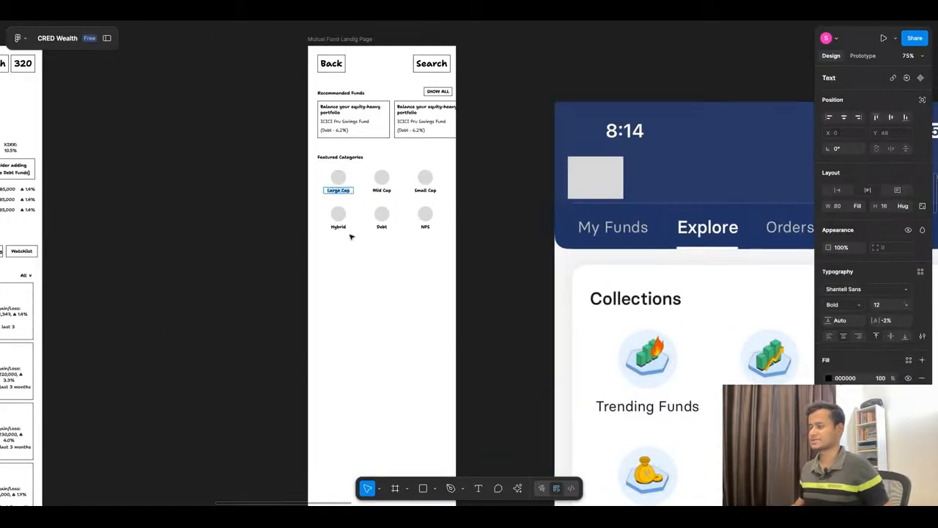
click(341, 159)
double_click(339, 157)
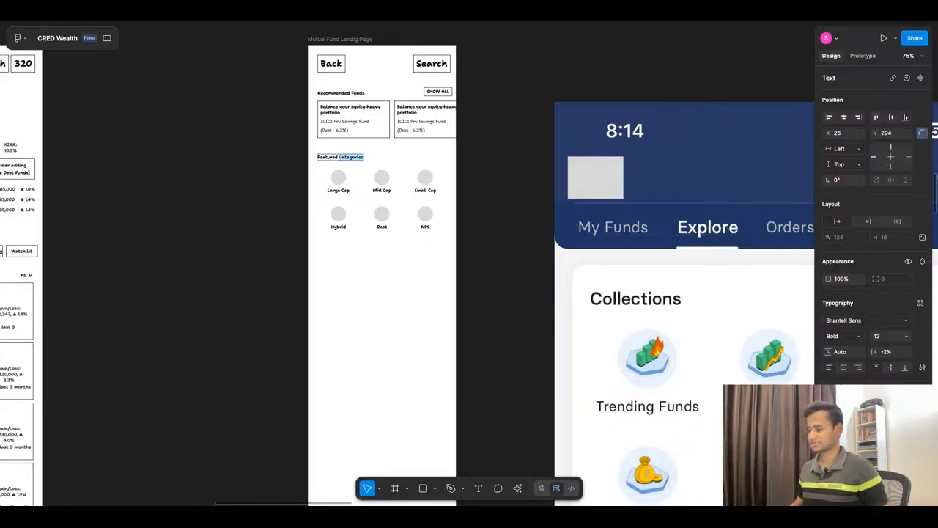
text(Collections)
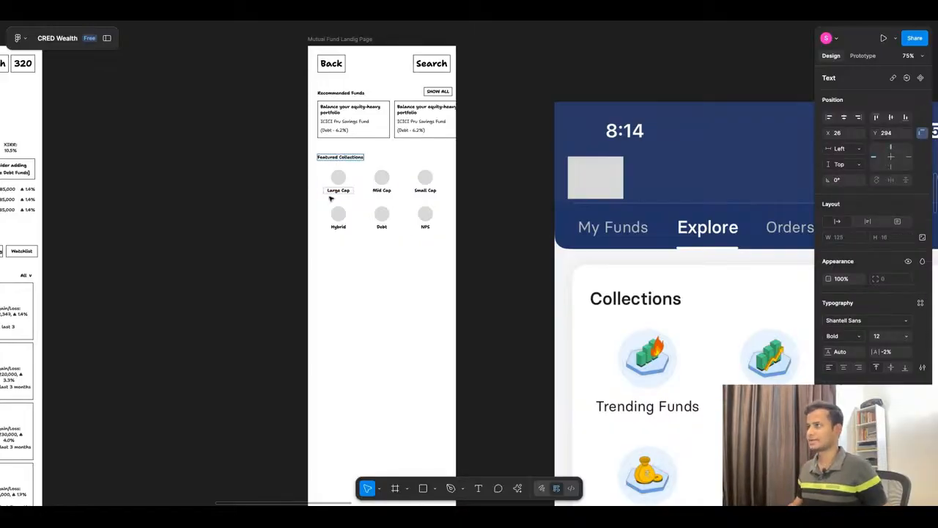
click(291, 199)
click(290, 199)
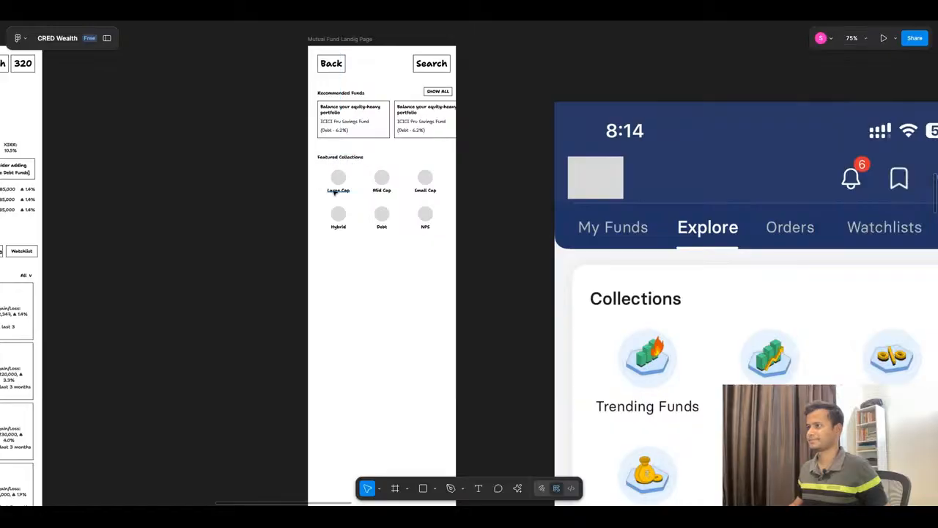
Step: Rename the "Large Cap" label under Featured Collections to "Trending Funds"
super+click(335, 191)
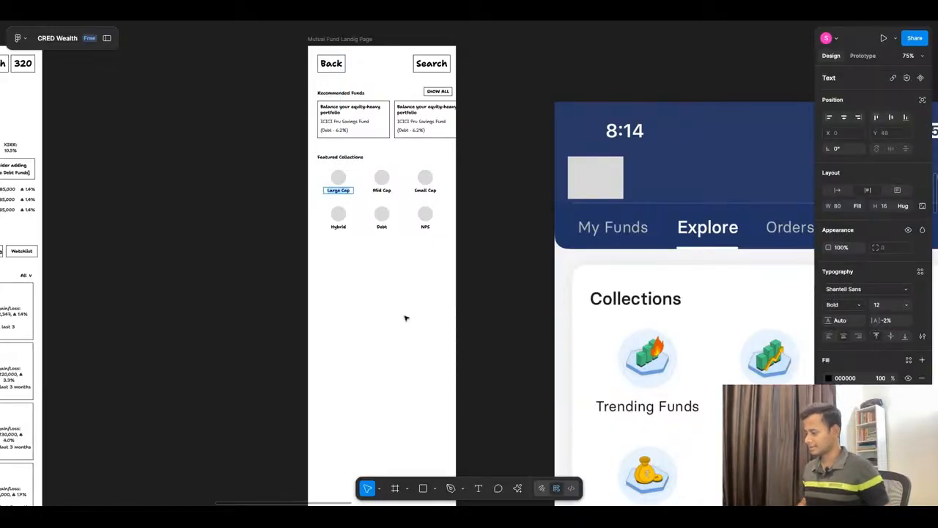
key(Return)
text(Trending)
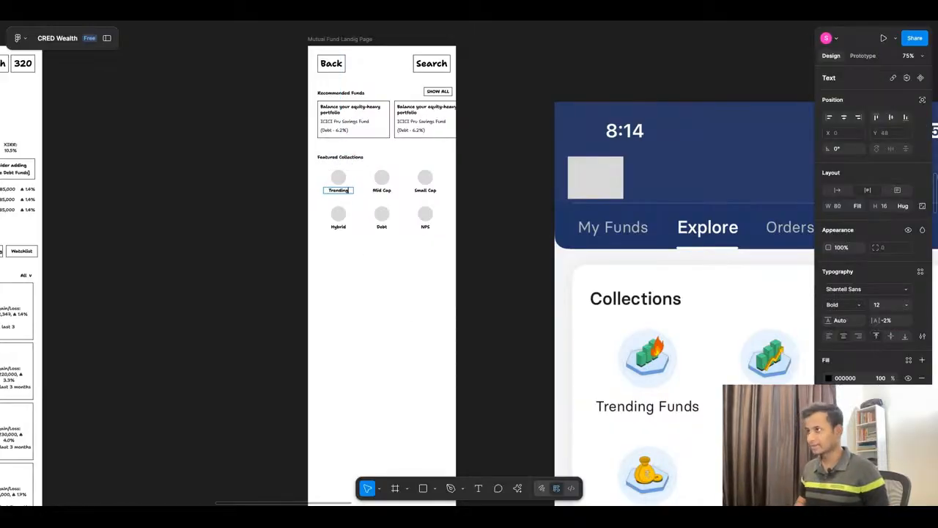
text( Funds)
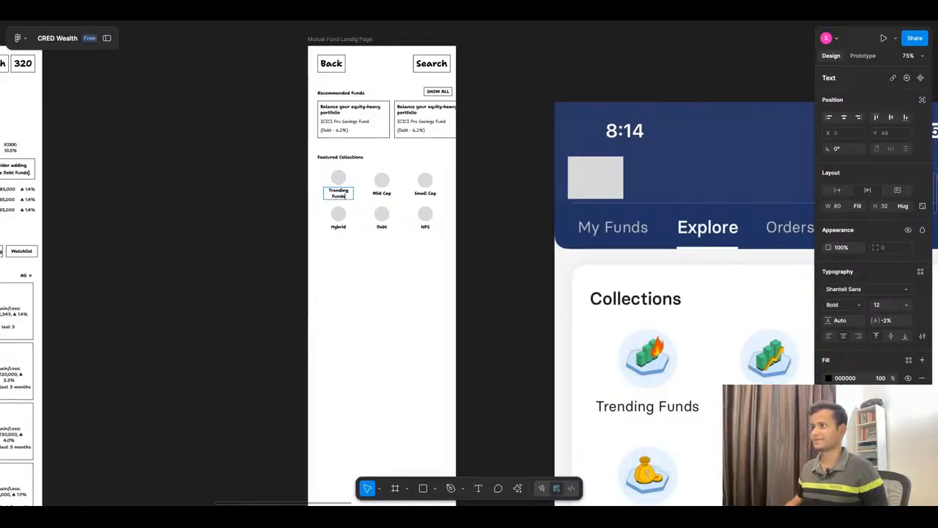
click(398, 294)
Step: Widen the "Trending Funds" item frame to 95 so its label fits on one line
scroll(350, 185, up, 5)
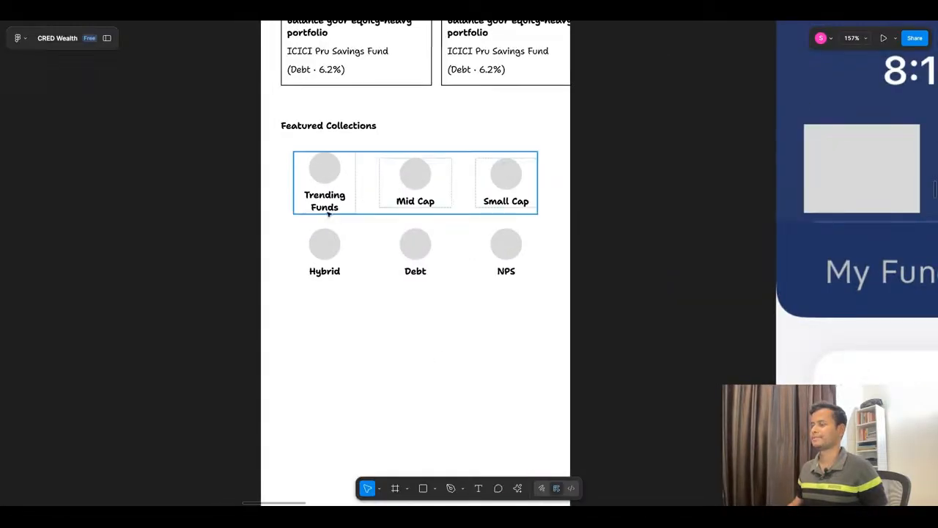
click(321, 198)
double_click(321, 197)
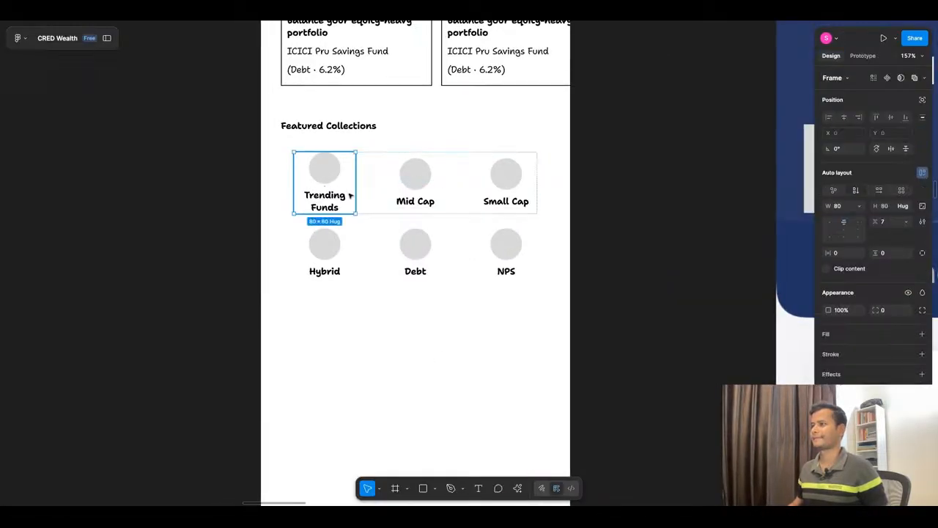
drag(355, 195, 357, 195)
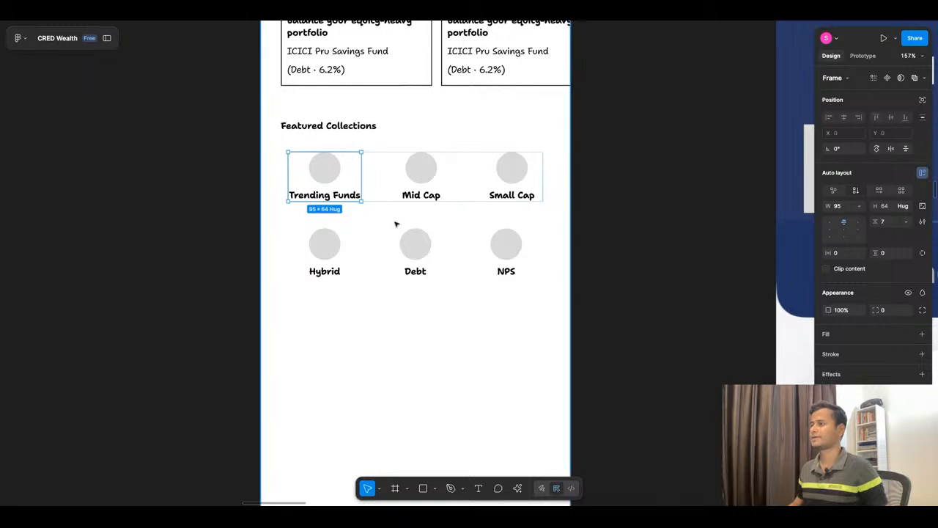
Step: Rename the "Mid Cap" label under Featured Collections to "High Return"
scroll(396, 222, down, 5)
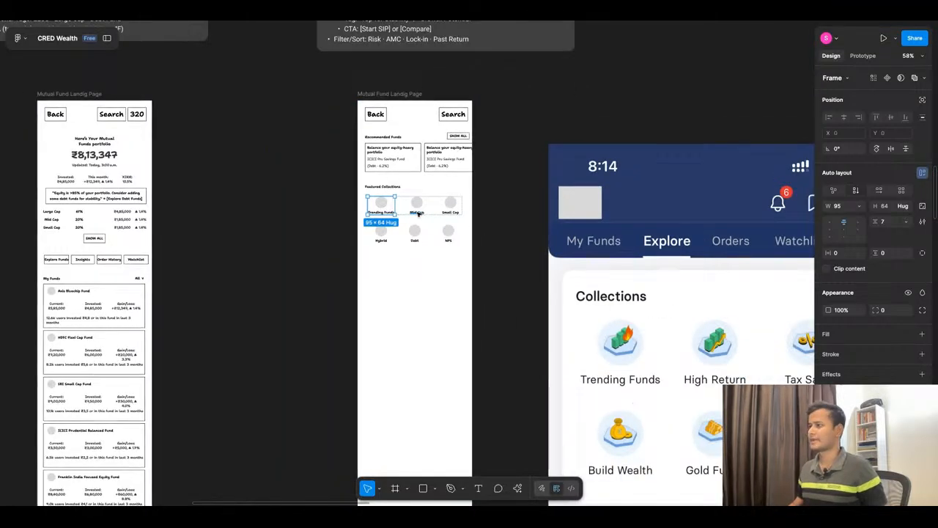
double_click(418, 213)
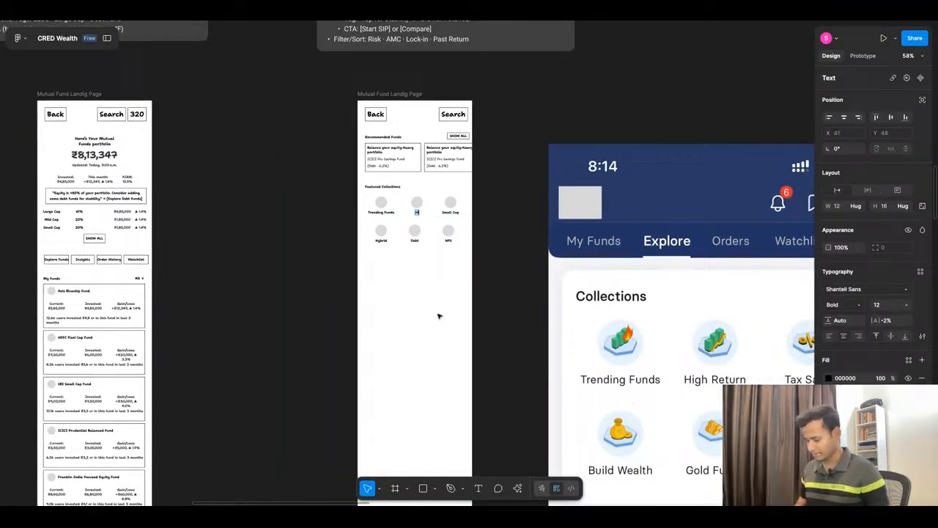
text(High Ret)
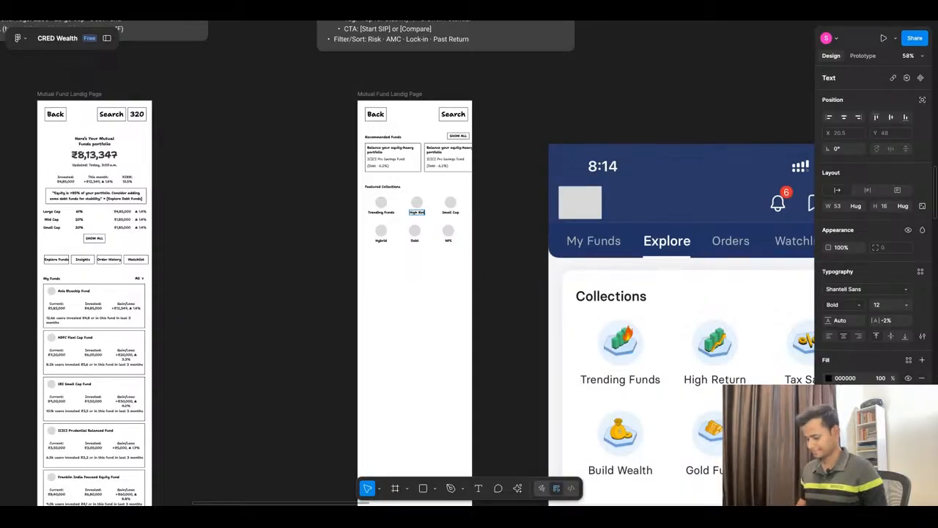
text(urn)
key(Escape)
Step: Rename the "Small Cap" label under Featured Collections to "Tax Saver"
scroll(372, 266, down, 4)
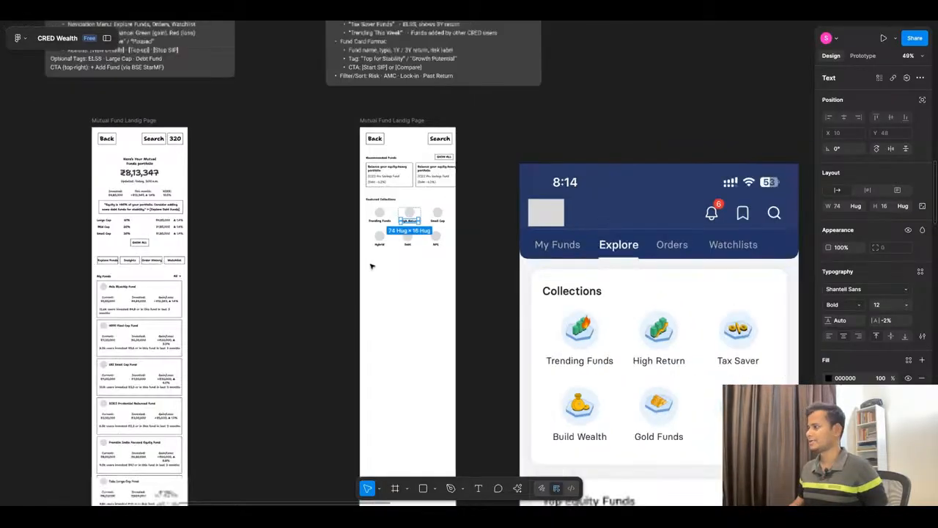
scroll(478, 239, up, 1)
scroll(416, 235, up, 2)
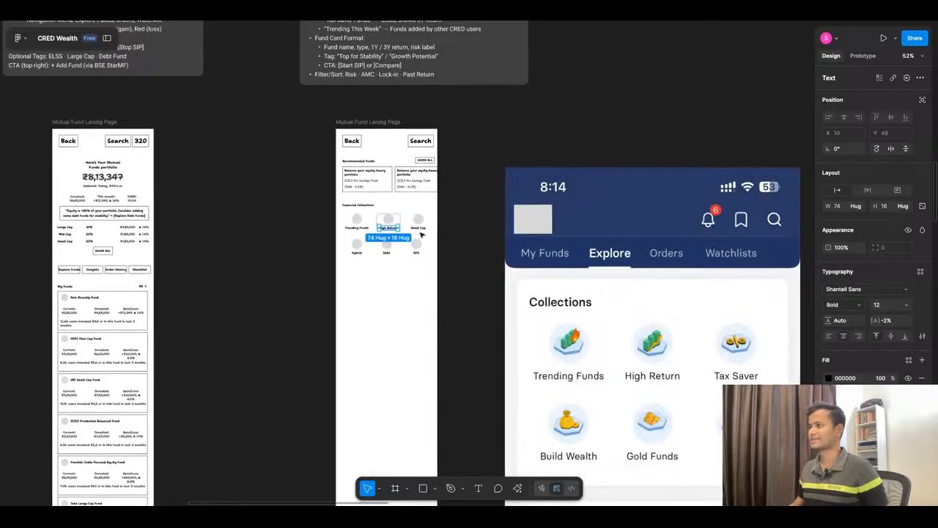
click(419, 229)
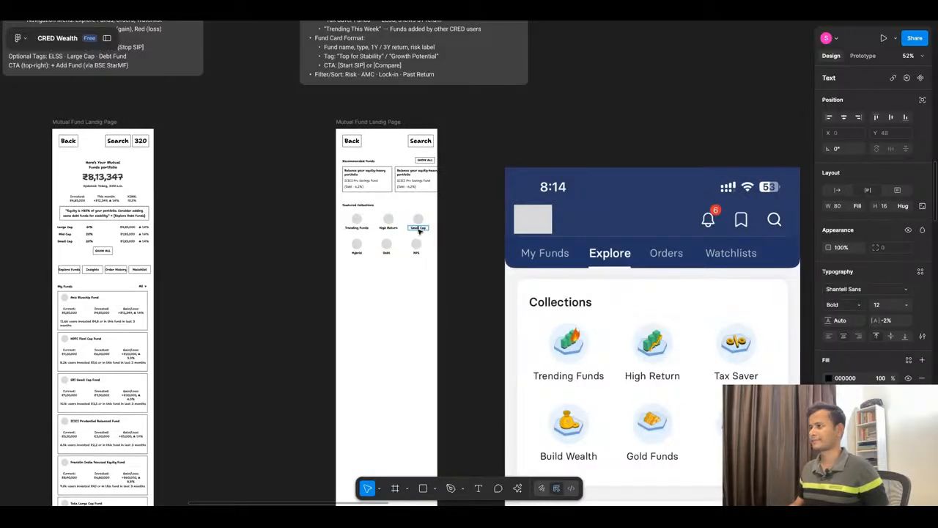
text(Tax Saver)
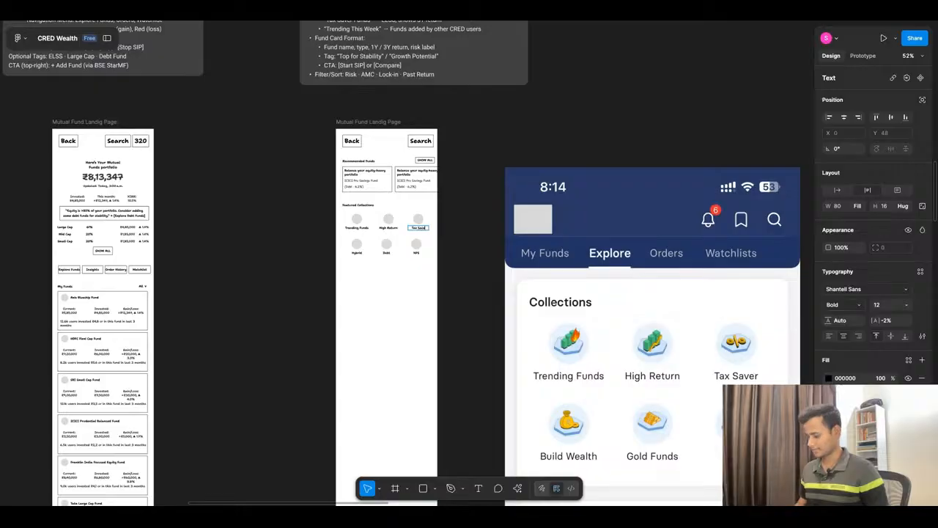
click(483, 298)
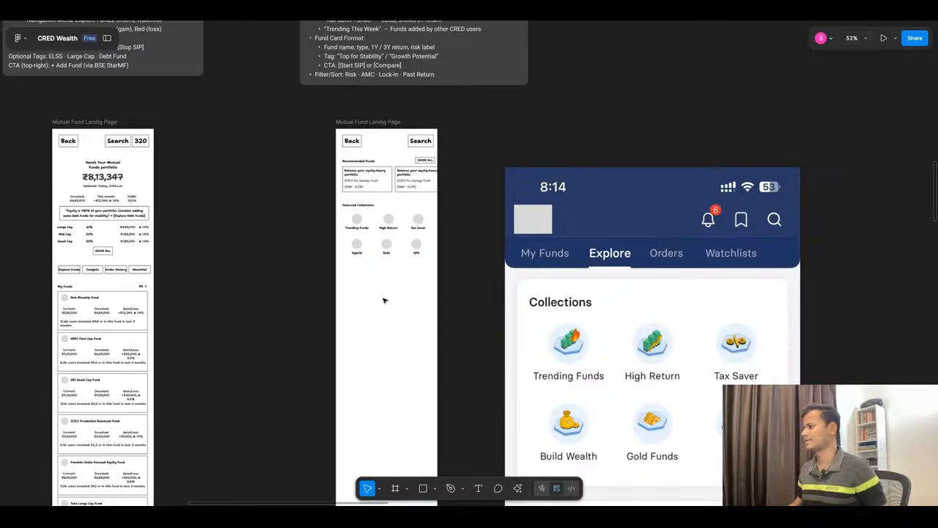
Step: Rename the second-row "Hybrid" label to "Build Wealth" and the "Debt" label to "Gold Funds"
click(358, 253)
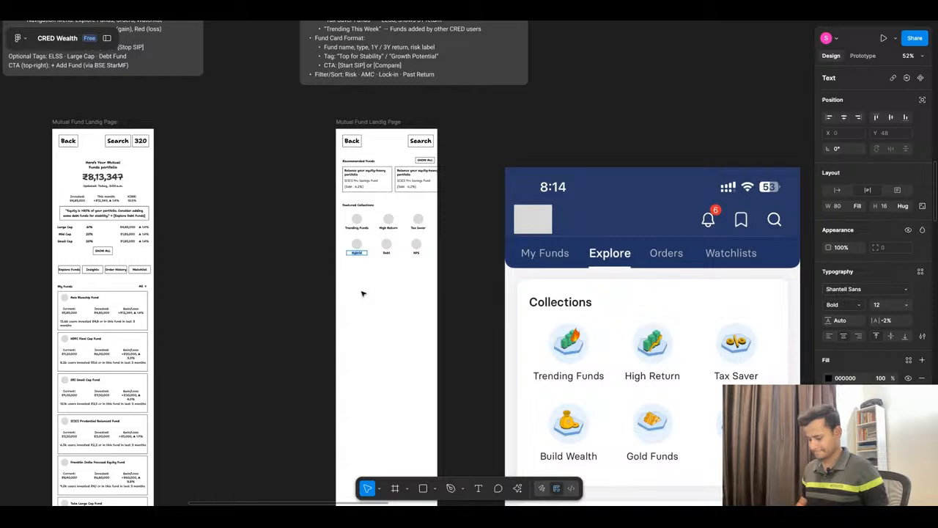
text(Build )
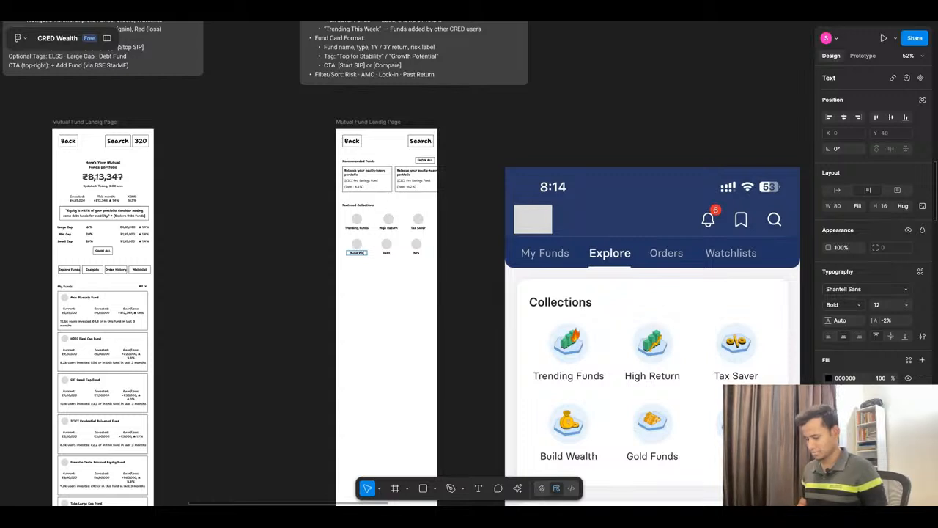
text(Wealth)
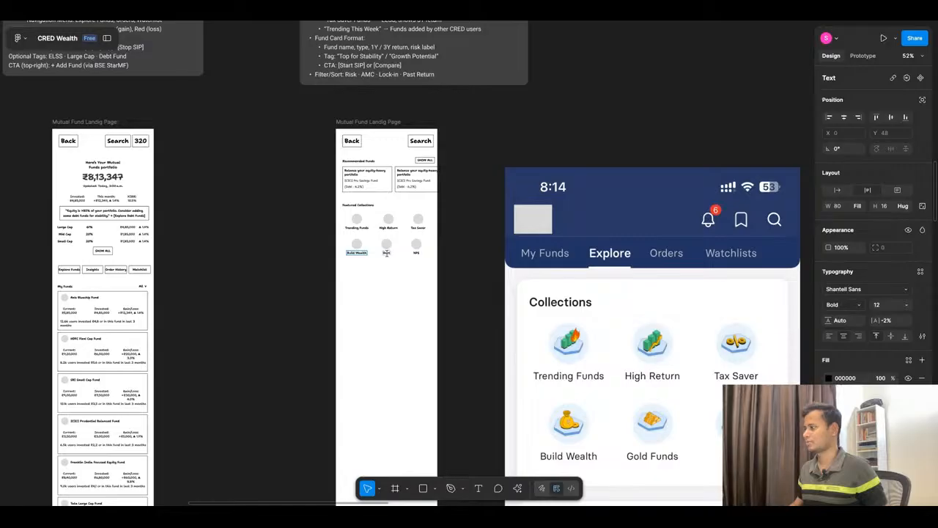
click(386, 252)
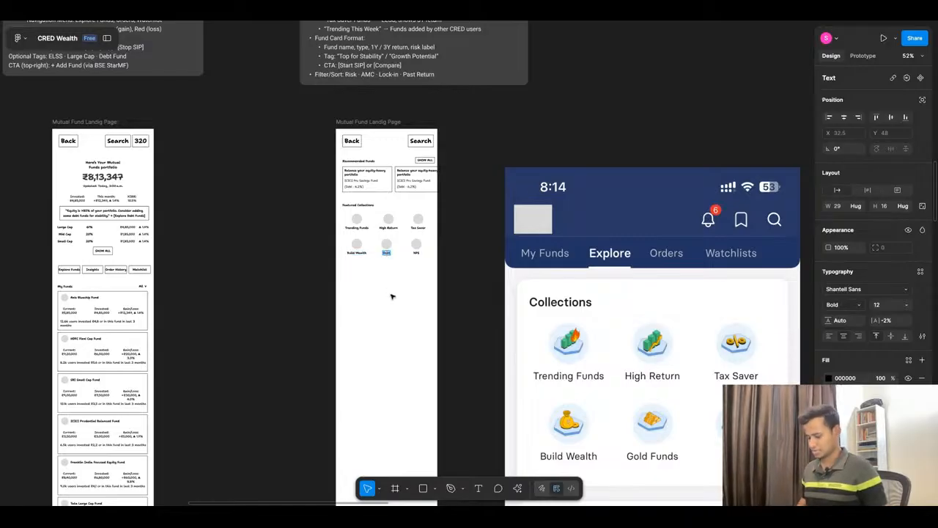
text(Gold)
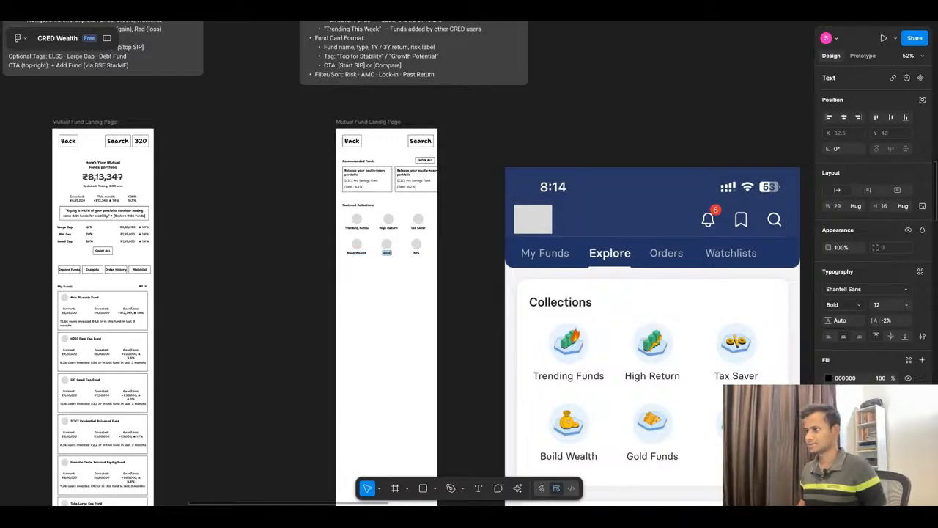
text( Funds)
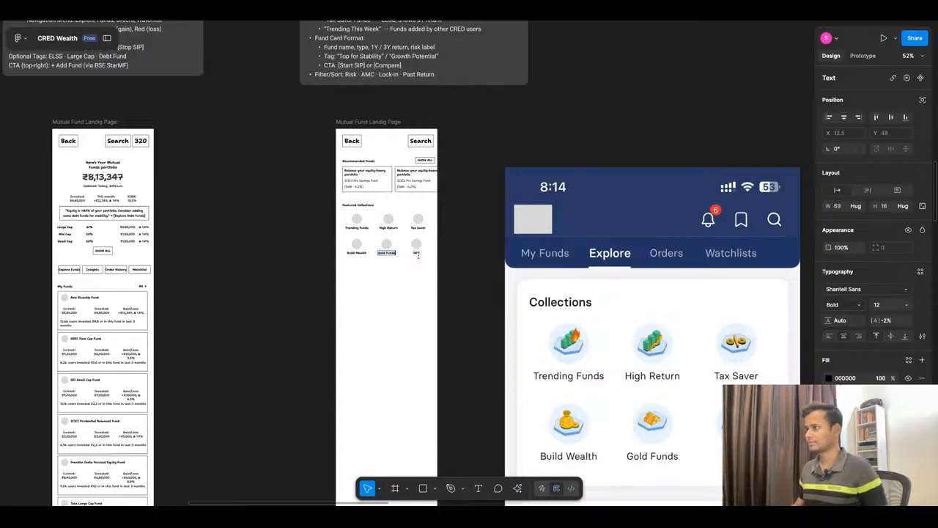
Step: Open the "NPS" label for editing and review the collections and fund categories in the reference Explore screens
double_click(417, 253)
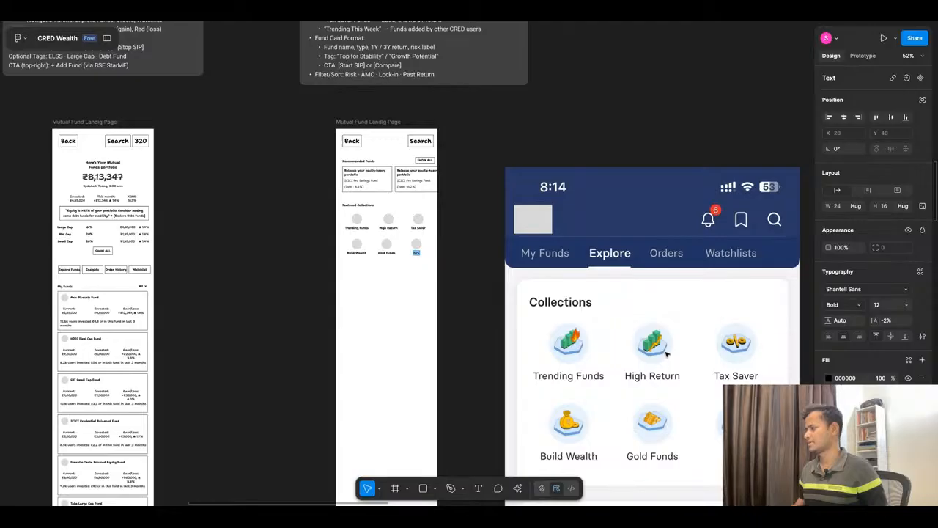
scroll(649, 342, down, 5)
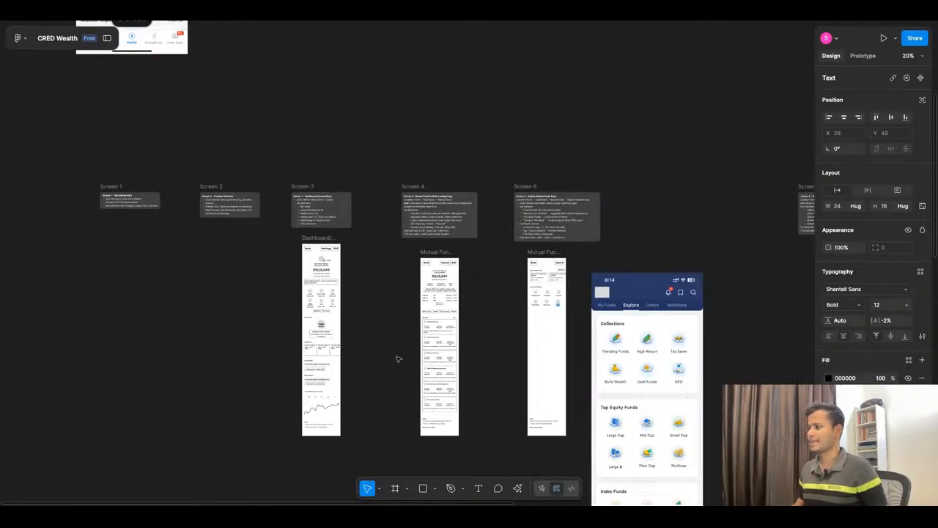
scroll(667, 387, up, 4)
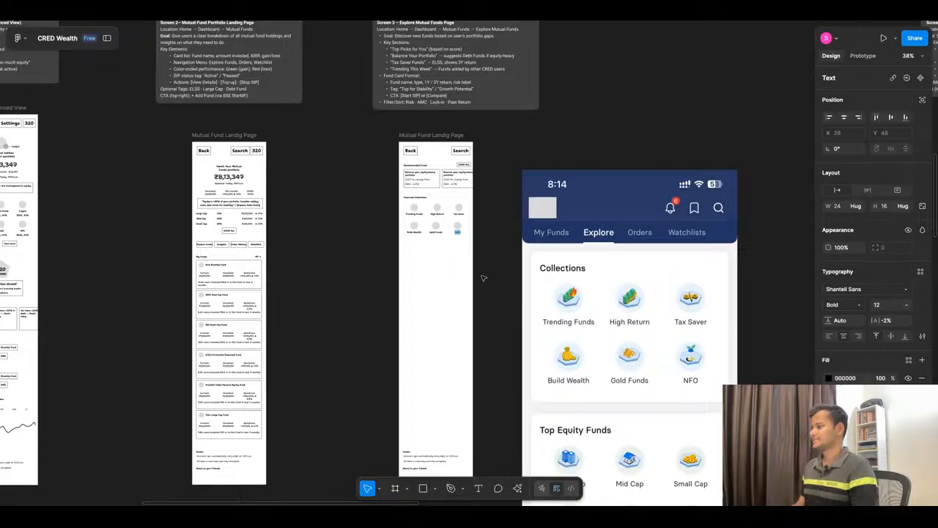
scroll(483, 278, down, 3)
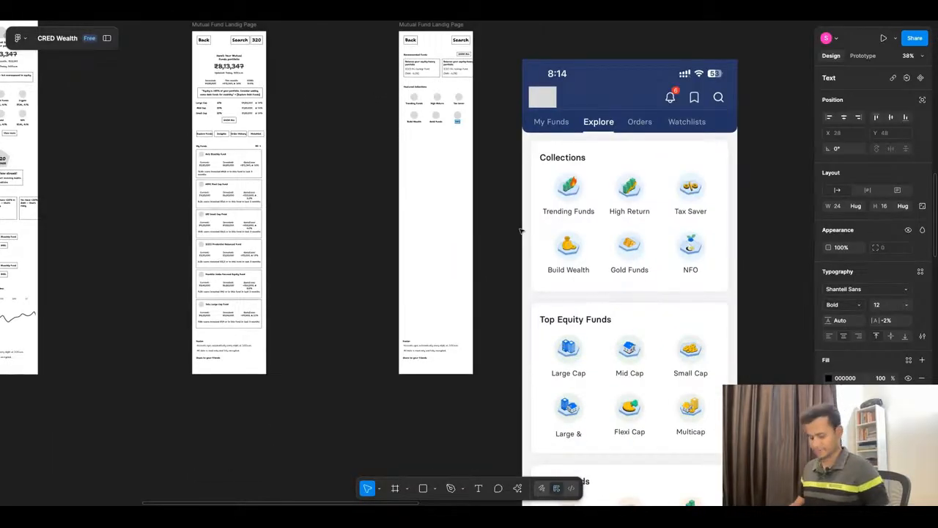
scroll(520, 231, down, 10)
scroll(549, 316, down, 5)
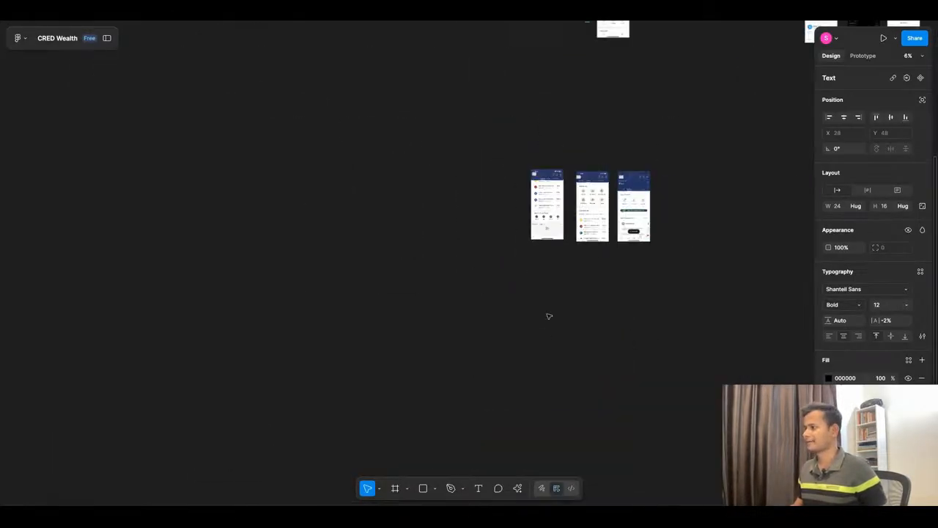
scroll(549, 316, up, 5)
scroll(546, 330, down, 2)
scroll(538, 352, up, 6)
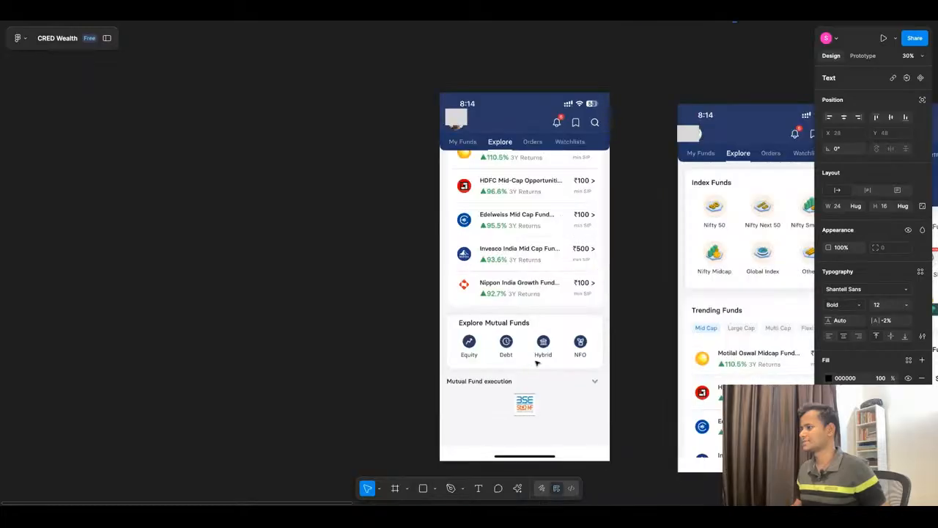
scroll(497, 342, down, 8)
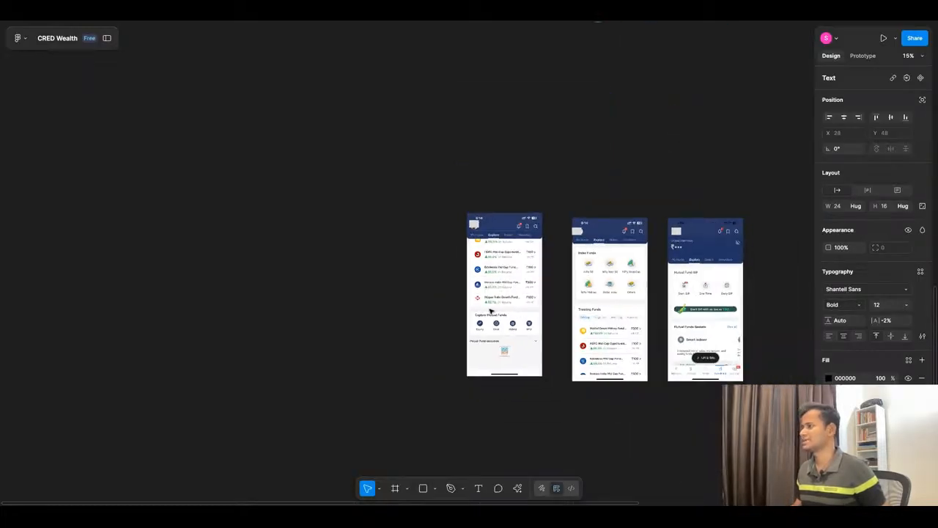
scroll(537, 192, up, 10)
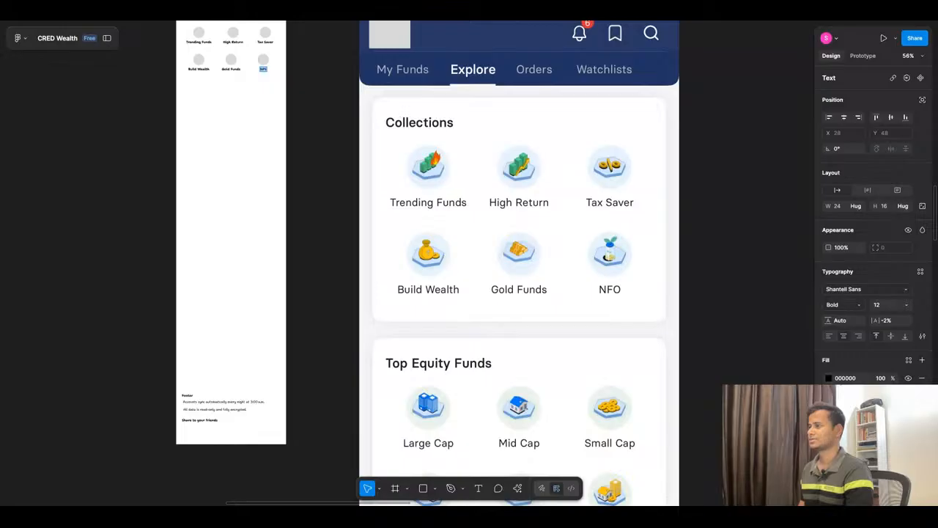
scroll(305, 216, up, 5)
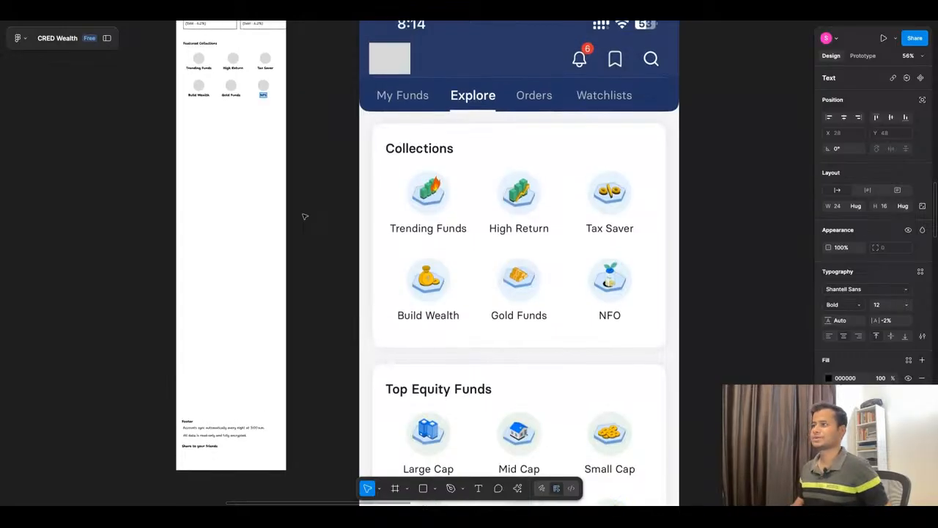
Step: Rename the "NPS" label under Featured Collections to "All Weather Funds"
scroll(164, 113, up, 3)
scroll(164, 114, up, 5)
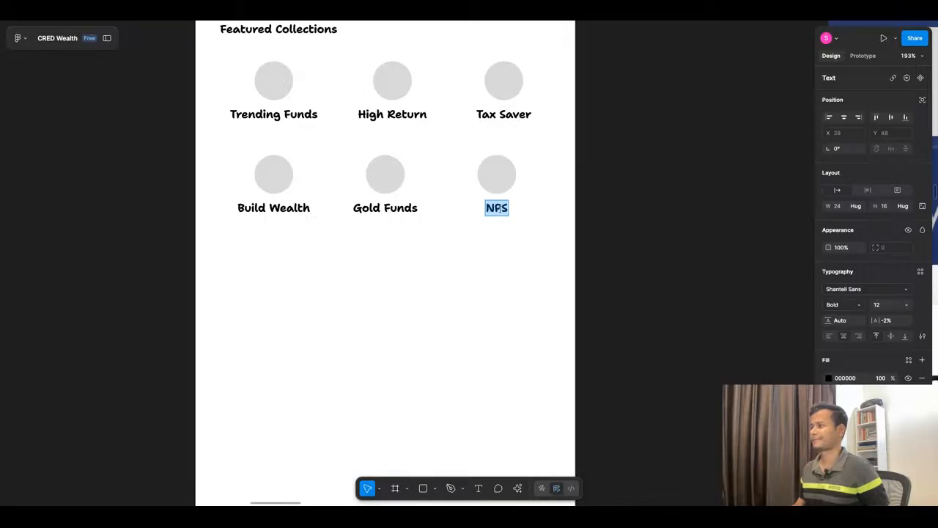
text(Stab)
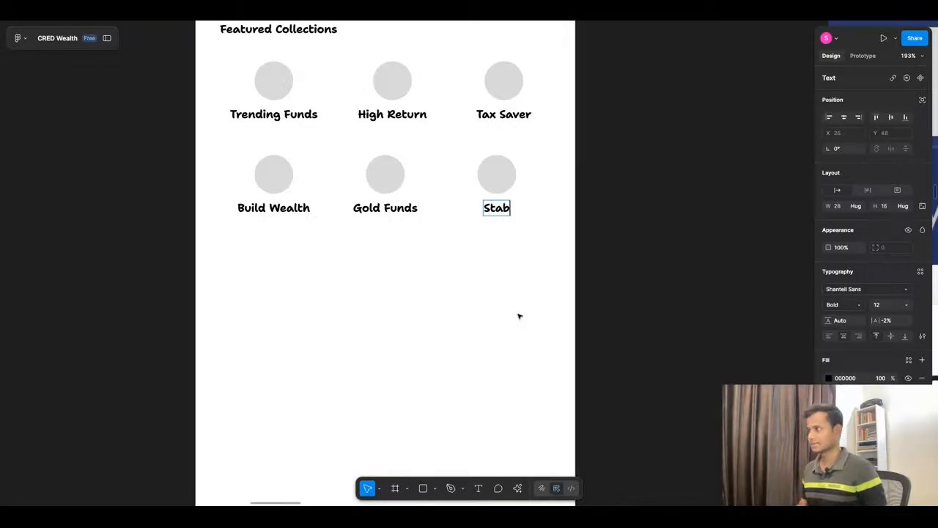
text(le Funds)
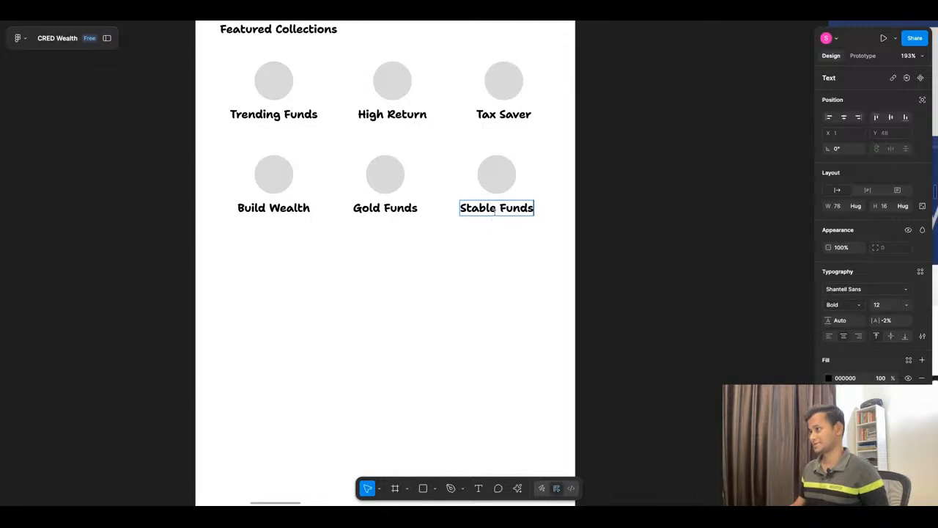
drag(496, 208, 461, 208)
text(All We)
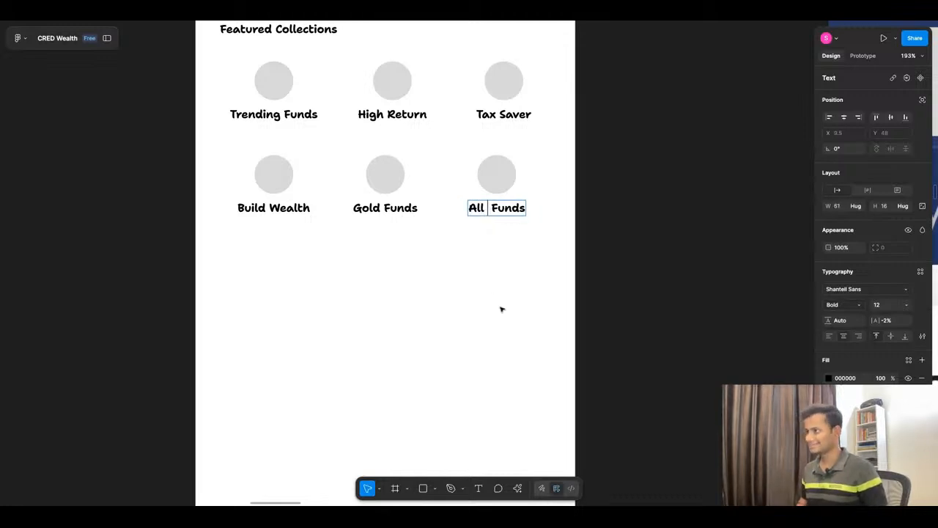
text(her)
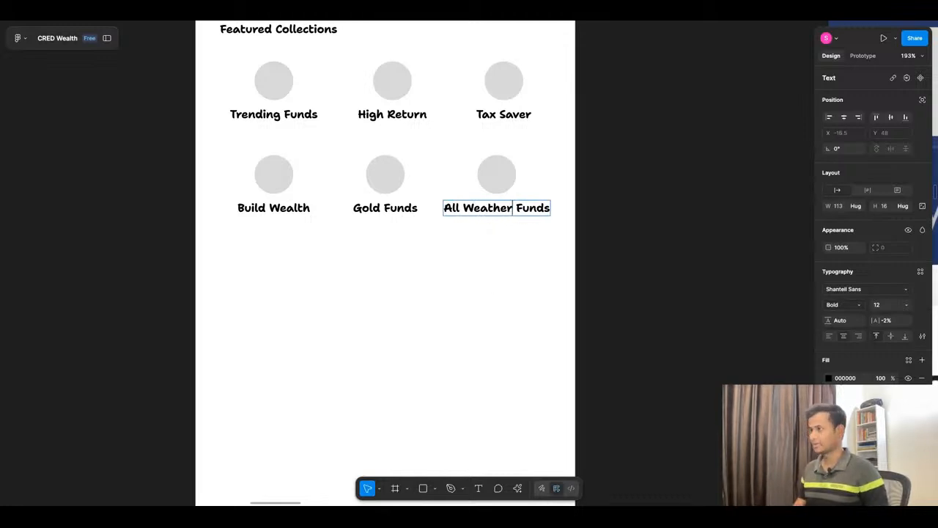
key(Escape)
click(522, 276)
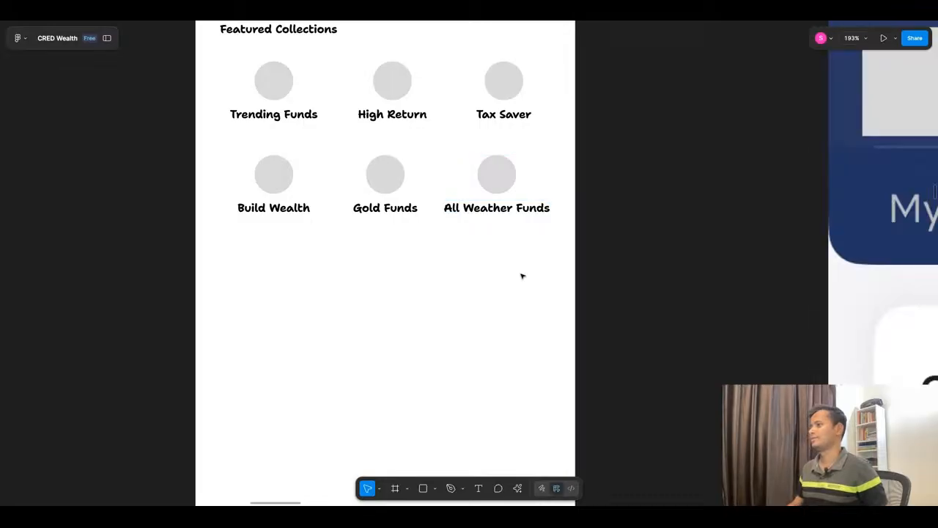
Step: Narrow the "All Weather Funds" label so its text wraps onto two lines
click(546, 209)
drag(554, 208, 550, 207)
click(511, 290)
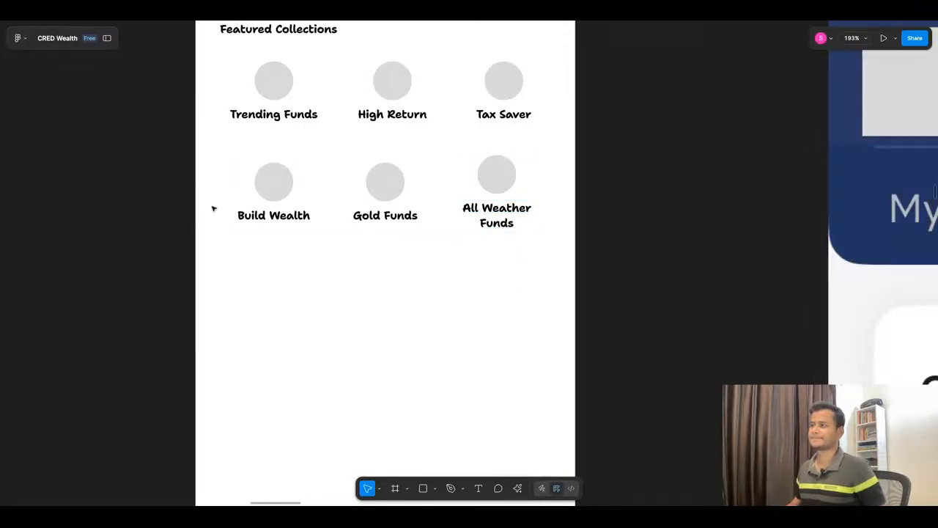
Step: Frame the Featured Collections heading with its two icon rows and place a duplicate directly below at X 26, Y 552
scroll(437, 219, down, 5)
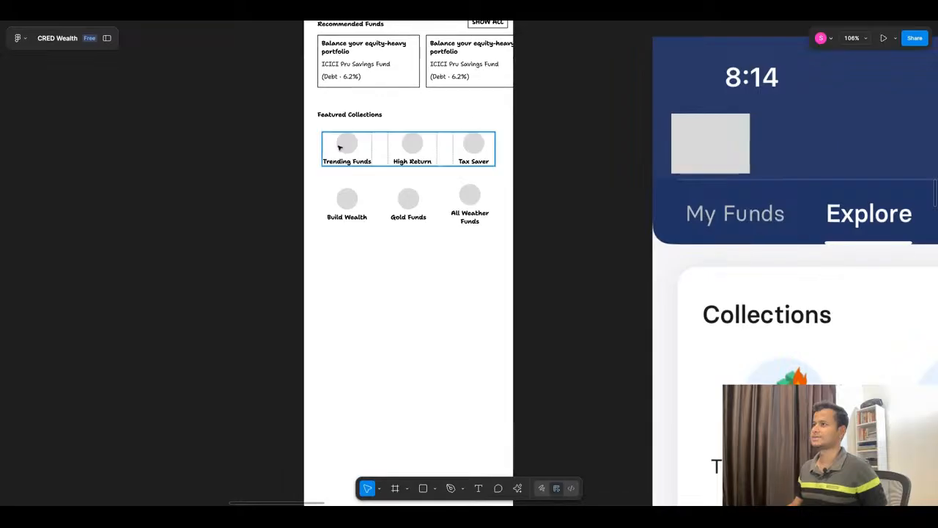
drag(274, 109, 557, 260)
key(ctrl+alt+g)
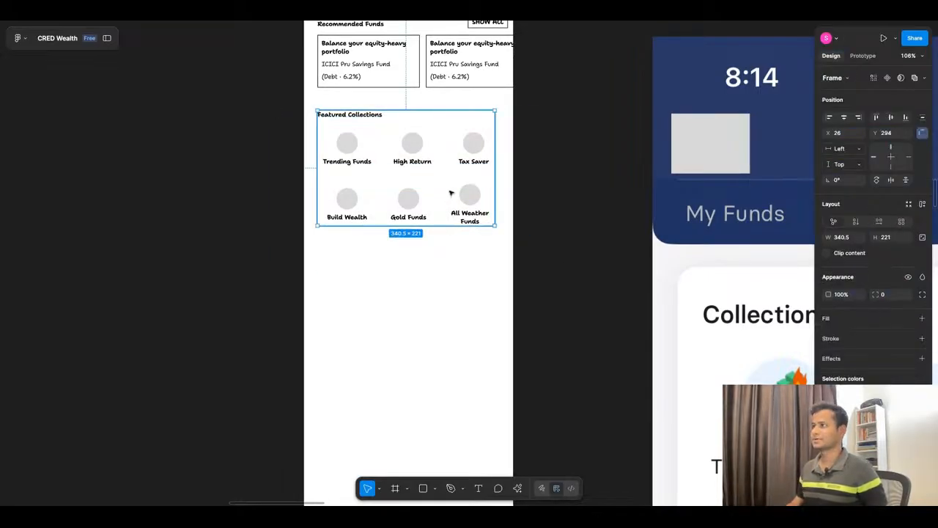
key(ctrl+d)
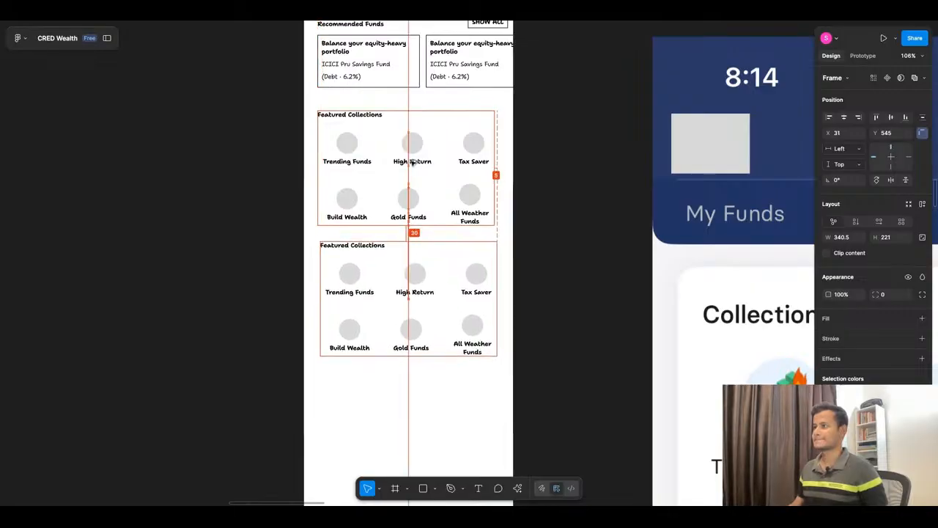
key(Down)
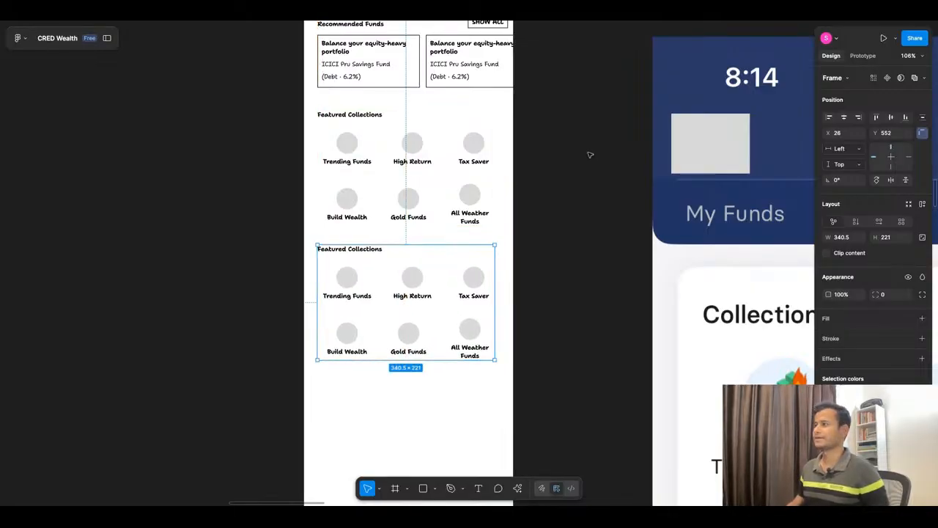
Step: Examine the Top Equity Funds, Index Funds and Trending Funds sections in the reference Explore screens
scroll(588, 154, down, 5)
scroll(546, 225, up, 5)
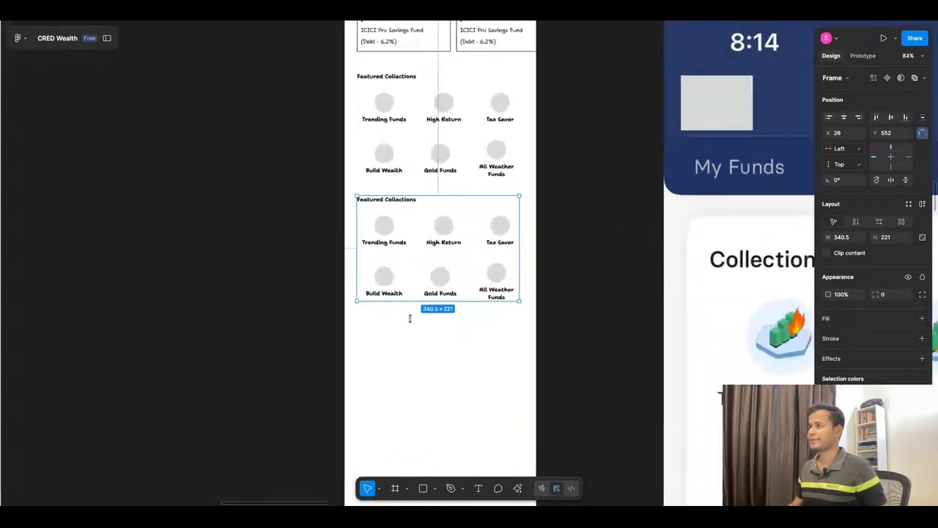
scroll(352, 189, down, 4)
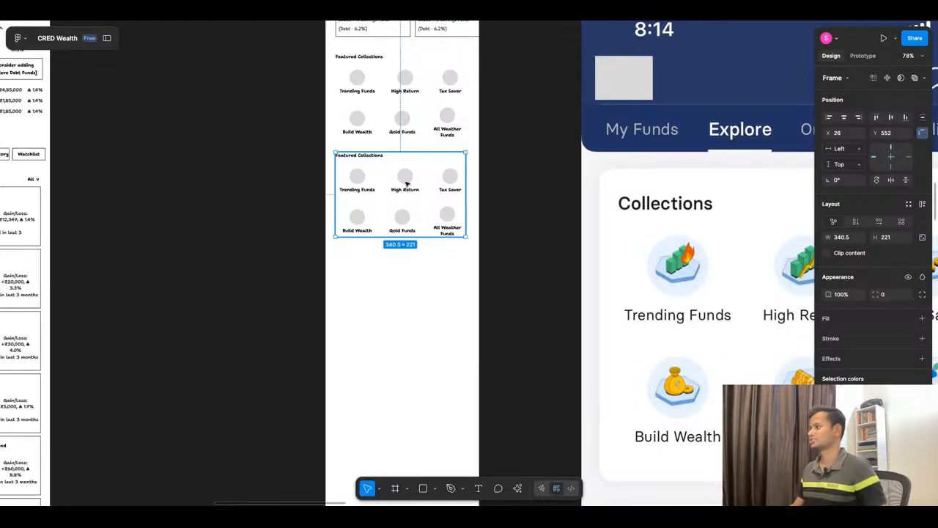
scroll(449, 142, down, 3)
scroll(449, 142, down, 5)
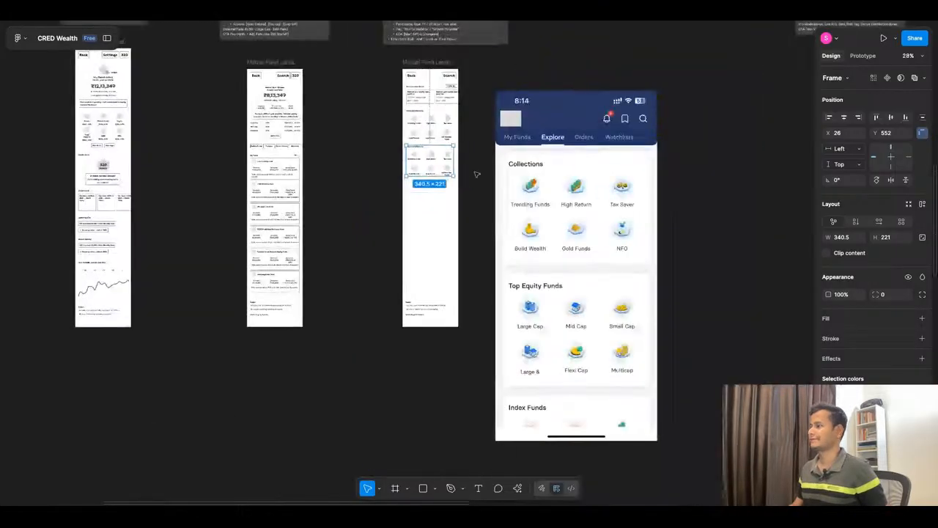
scroll(591, 230, down, 5)
scroll(591, 230, up, 5)
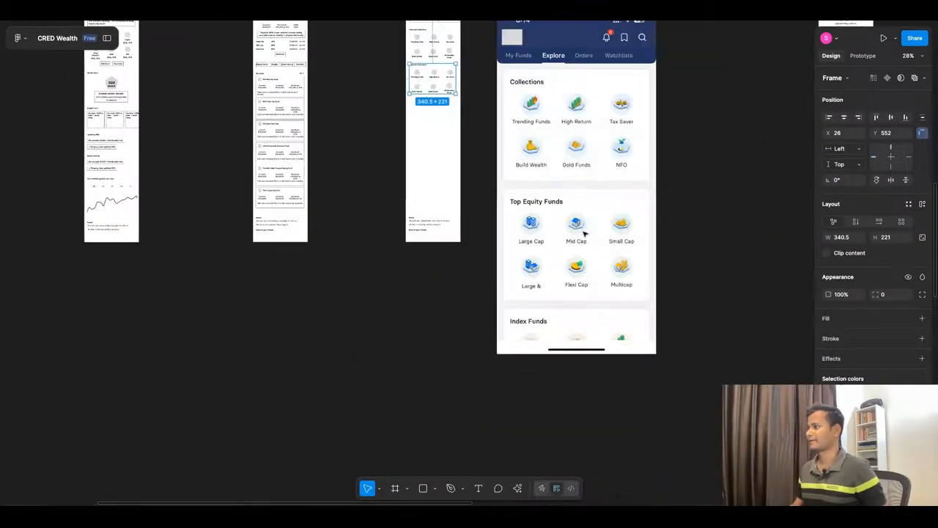
scroll(563, 192, down, 3)
scroll(563, 192, down, 2)
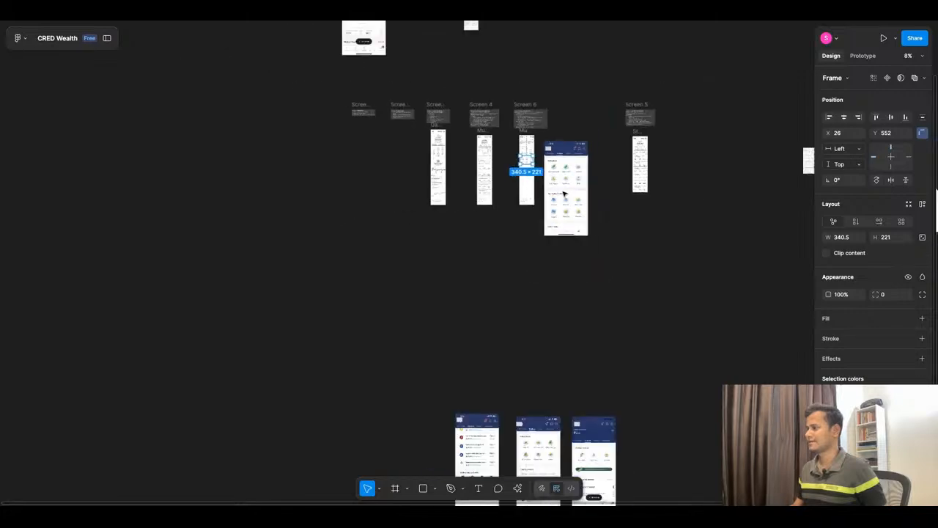
scroll(530, 388, down, 3)
scroll(541, 380, up, 3)
scroll(540, 325, up, 4)
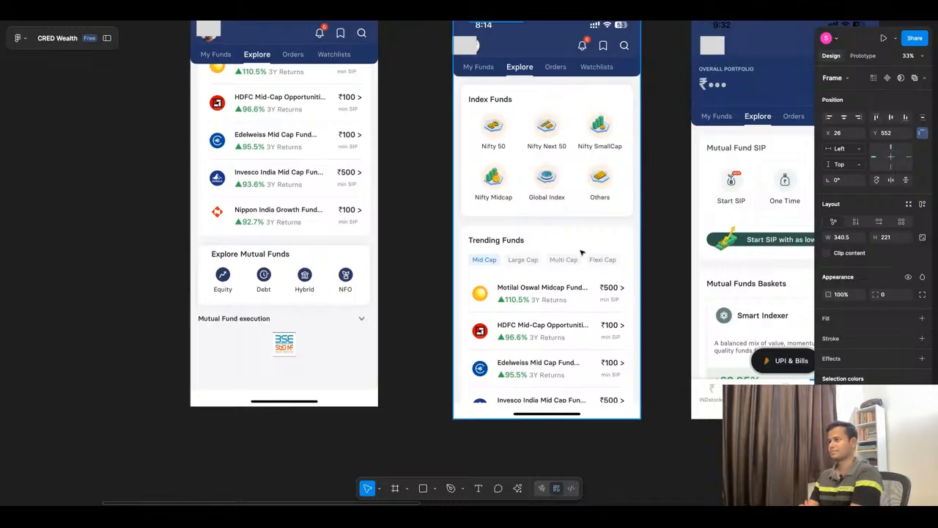
scroll(590, 249, down, 2)
scroll(591, 249, up, 3)
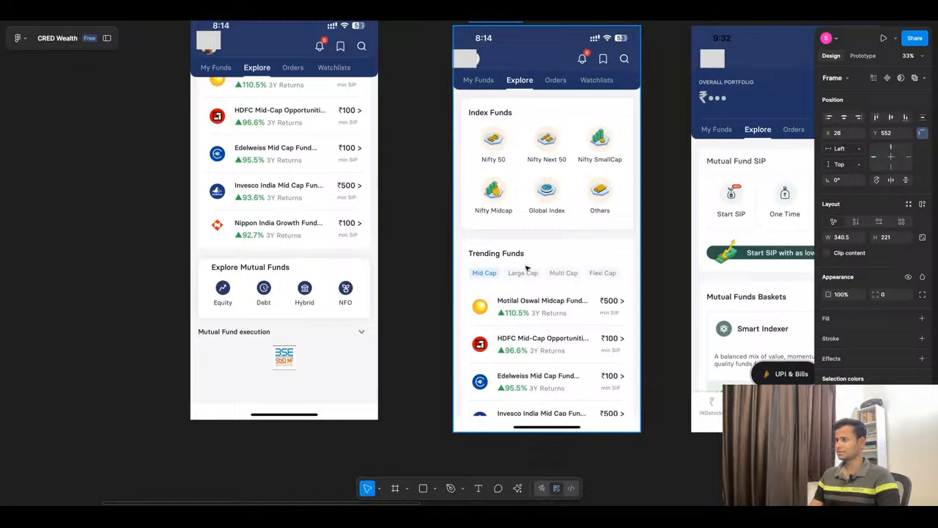
scroll(481, 296, down, 10)
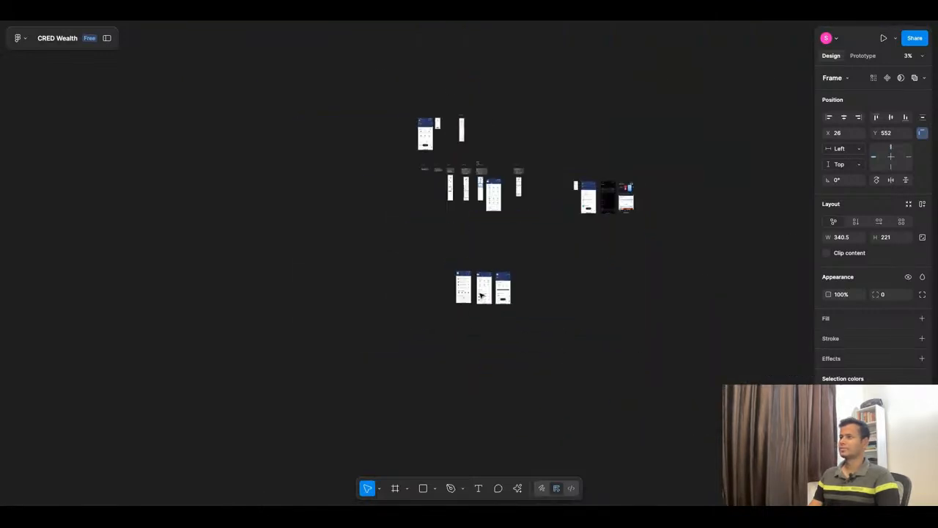
Step: Ungroup the duplicated Featured Collections section and open its heading for editing
scroll(480, 187, up, 15)
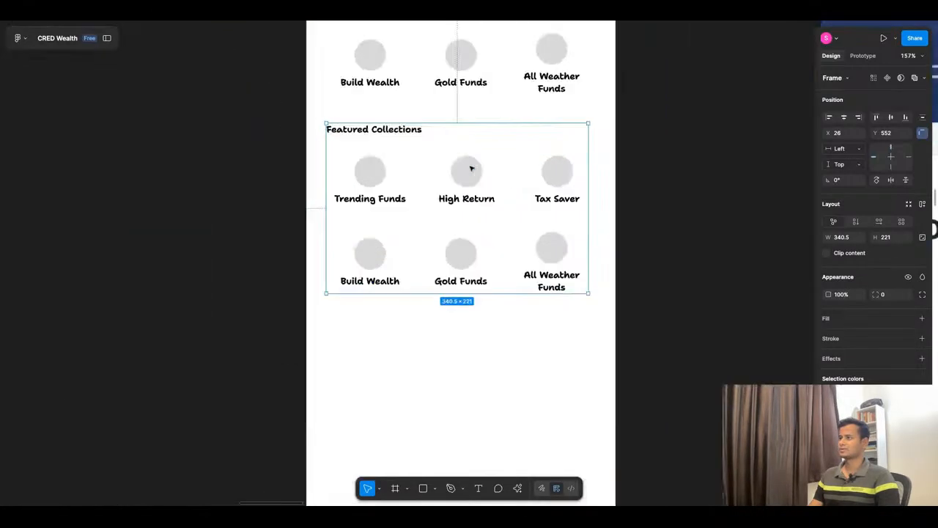
right_click(449, 186)
click(469, 285)
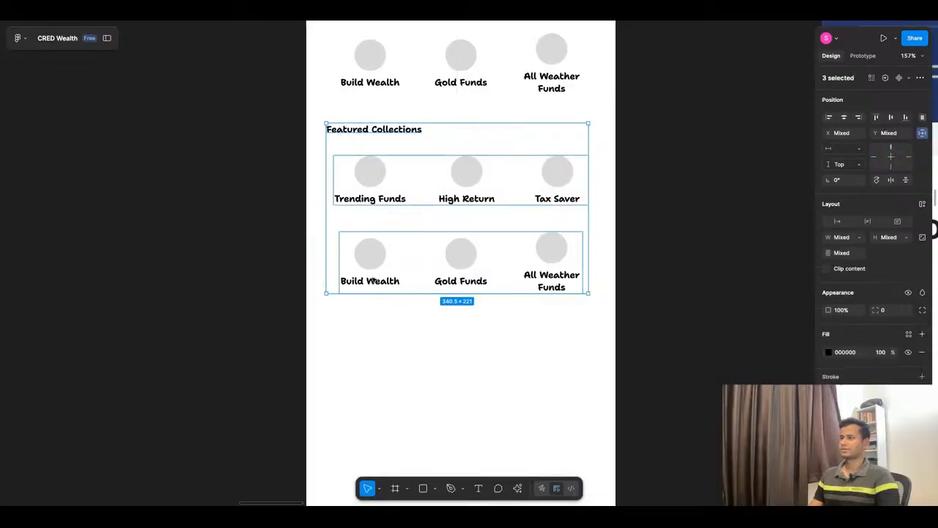
key(Escape)
click(376, 130)
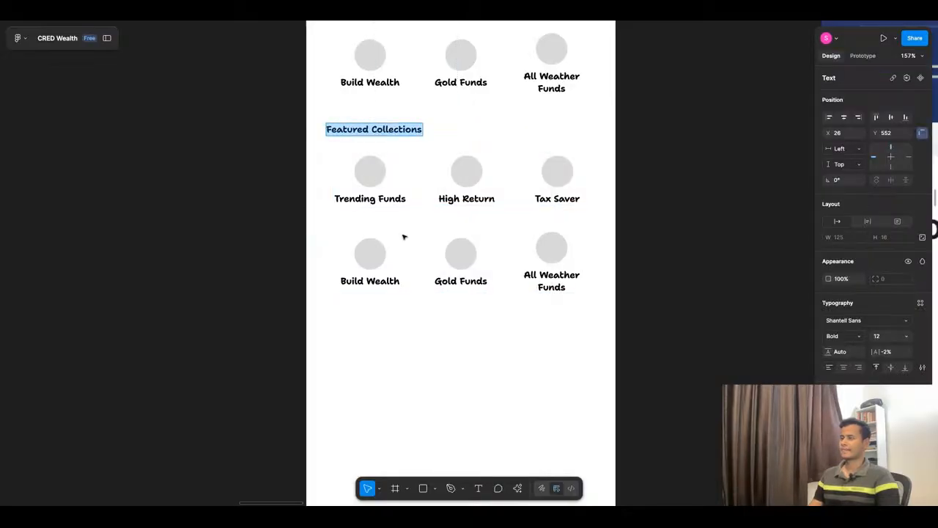
Step: Compare the wireframe with the fund category sections in the reference Explore screens, including Collections, Top Equity Funds, Index Funds and Trending Funds
scroll(450, 170, down, 10)
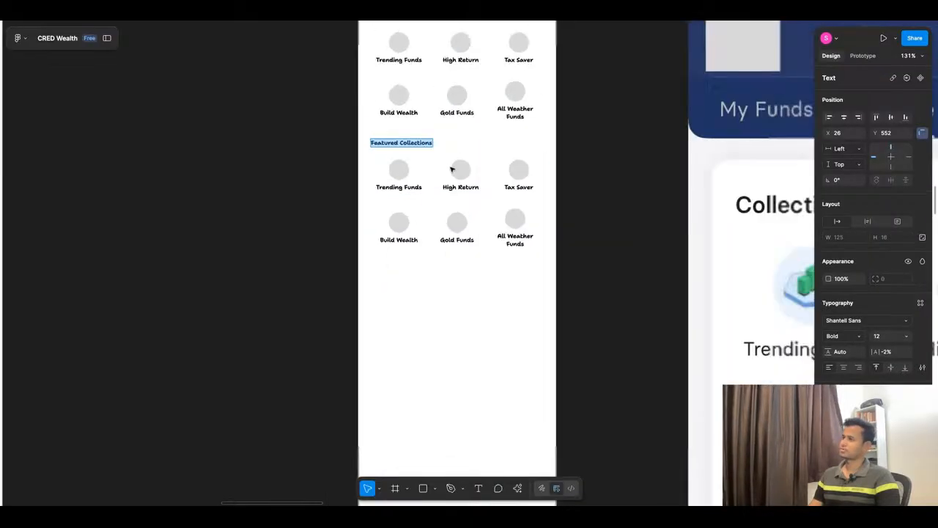
scroll(451, 168, up, 6)
scroll(451, 168, down, 2)
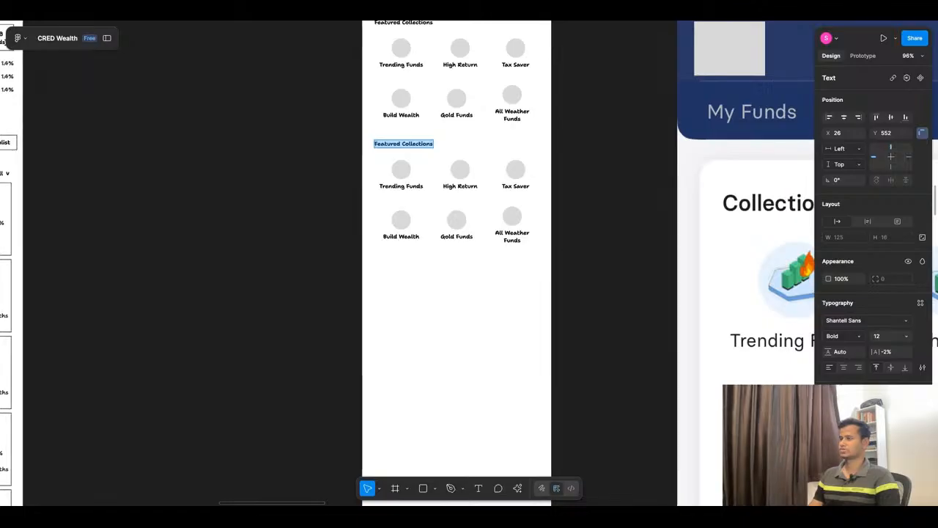
scroll(467, 218, down, 15)
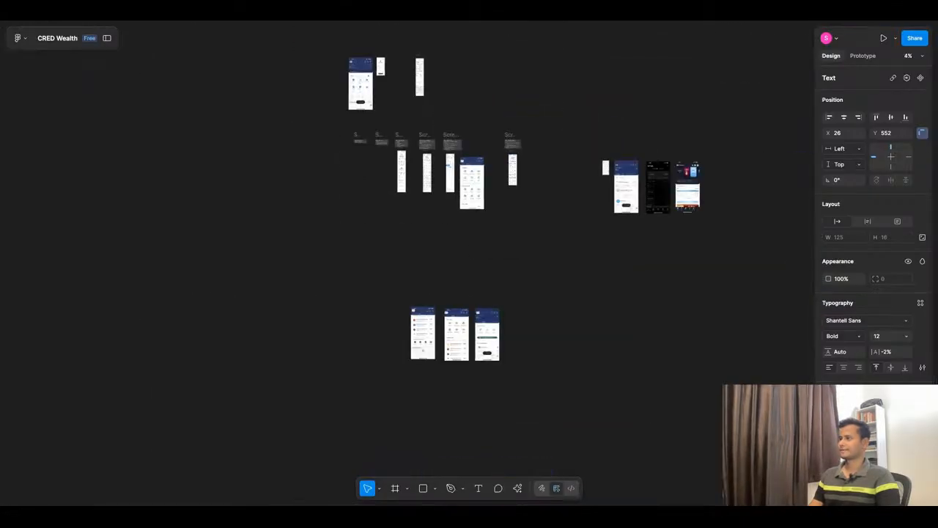
scroll(467, 218, up, 12)
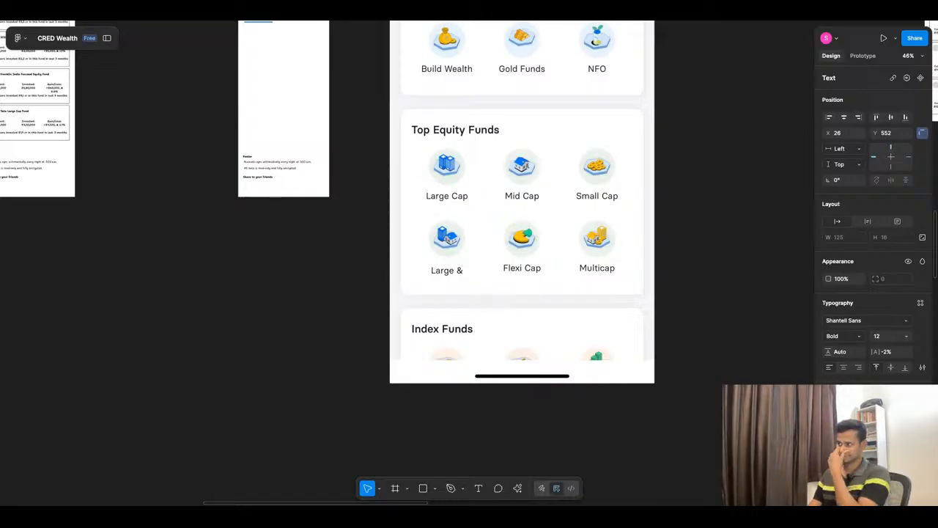
scroll(522, 219, up, 5)
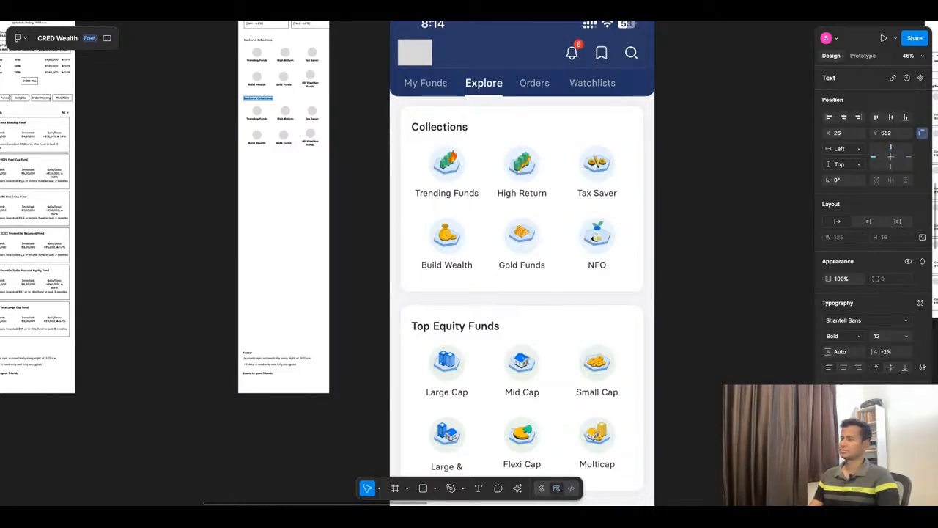
scroll(521, 264, down, 12)
scroll(484, 252, down, 10)
scroll(484, 257, down, 2)
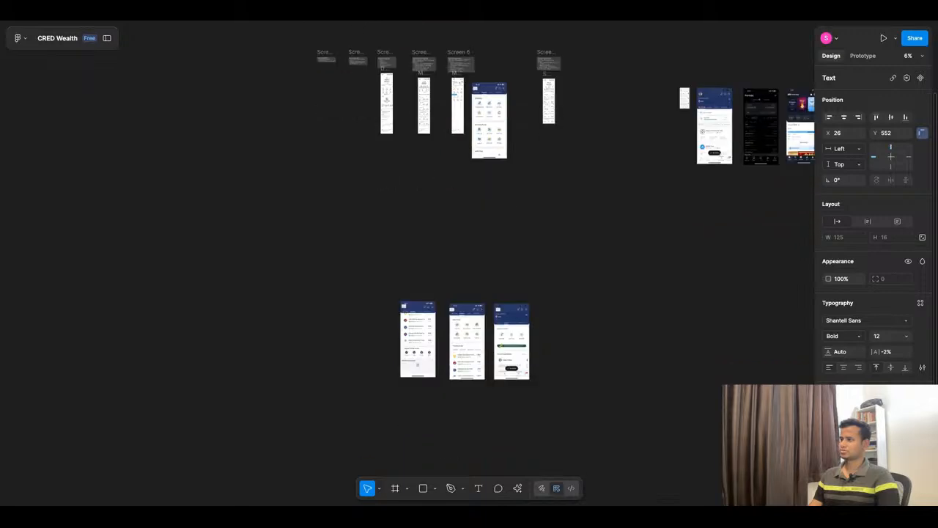
scroll(479, 359, up, 5)
scroll(507, 213, up, 4)
scroll(505, 213, up, 5)
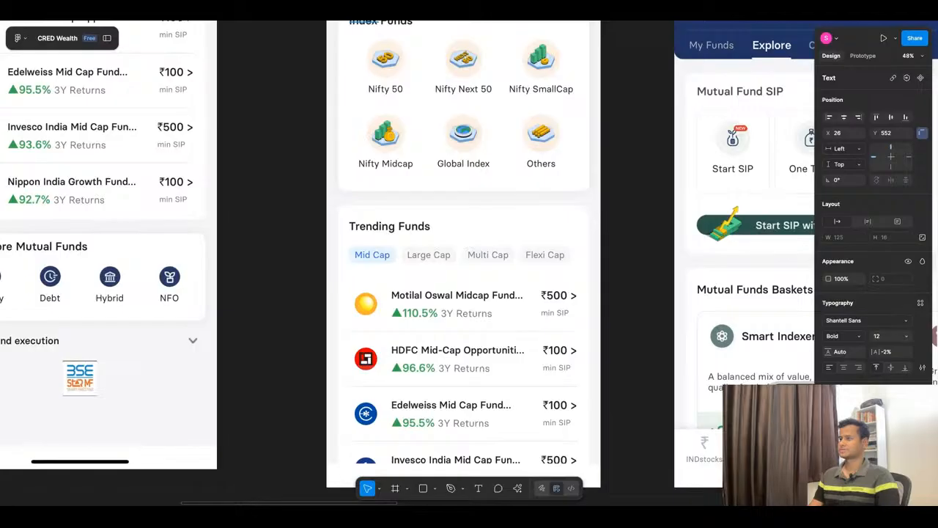
scroll(462, 311, down, 5)
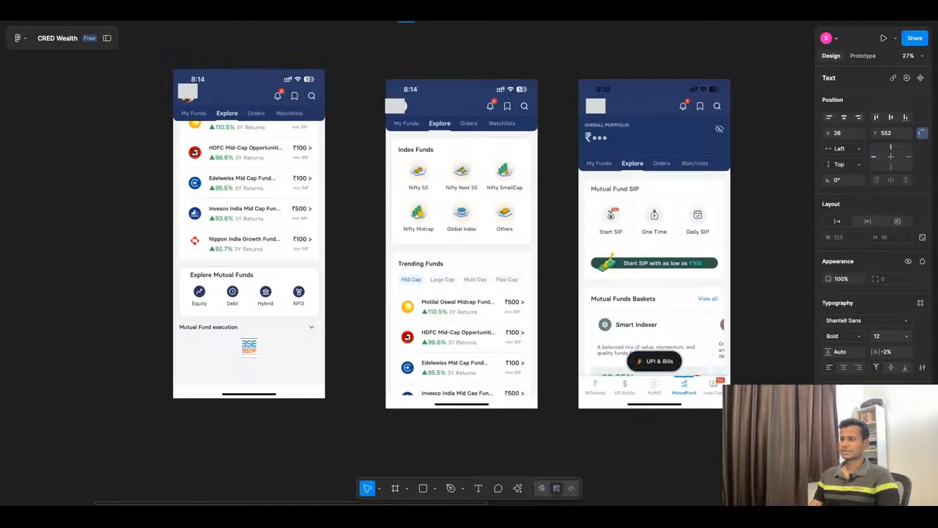
scroll(459, 312, down, 10)
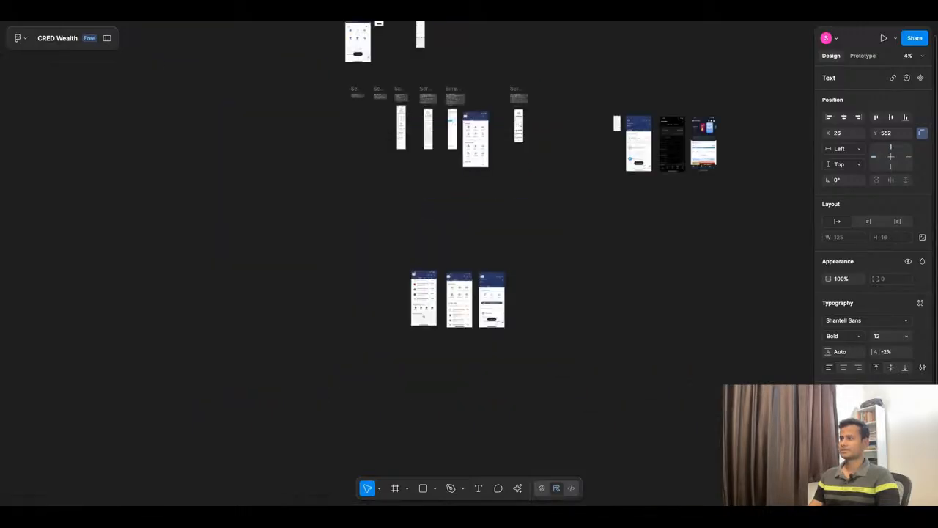
Step: Replace the duplicated Featured Collections heading text with "Top Funds" in the Explore Mutual Funds wireframe
scroll(389, 157, up, 5)
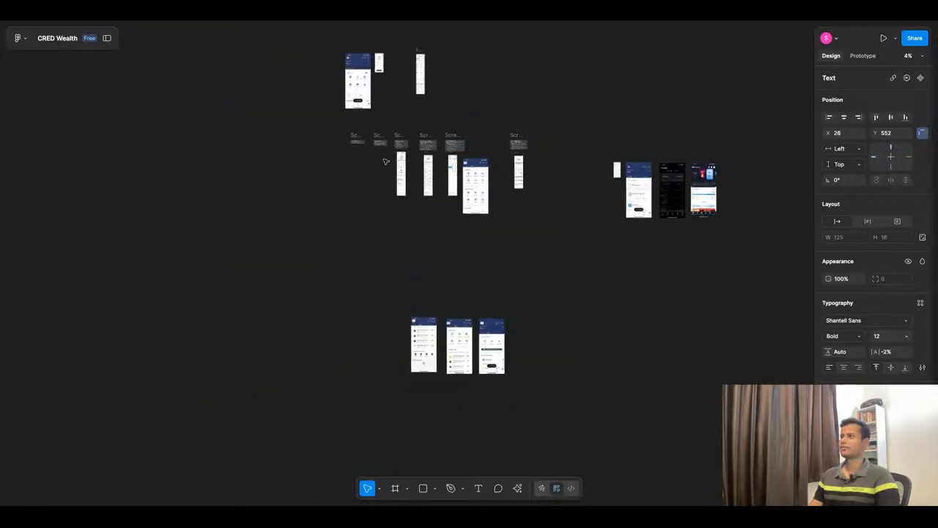
scroll(342, 86, down, 4)
scroll(507, 249, up, 5)
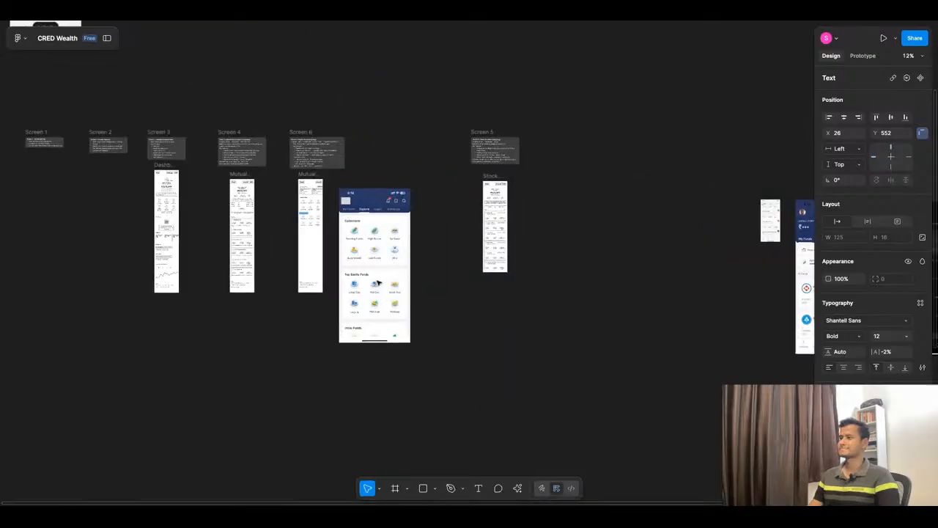
scroll(379, 278, up, 5)
scroll(379, 279, down, 3)
scroll(331, 117, up, 10)
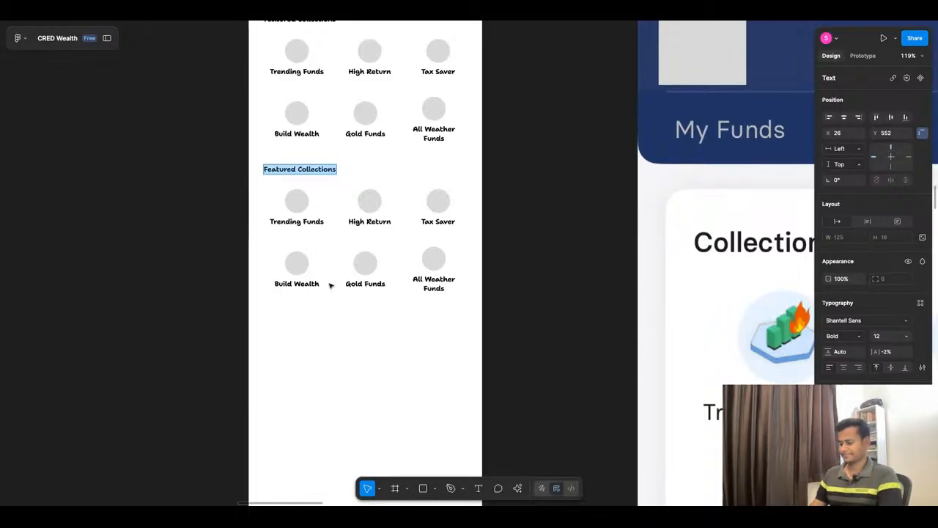
text(Top)
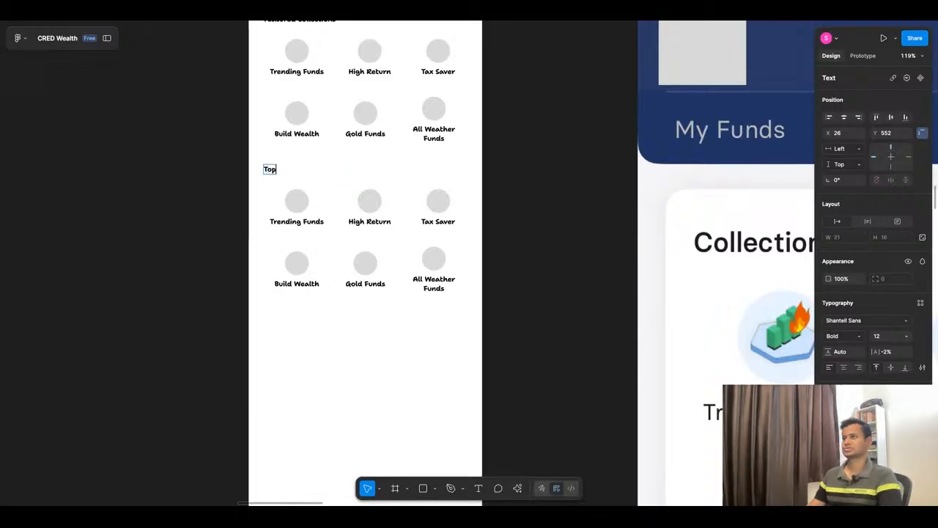
scroll(352, 271, up, 5)
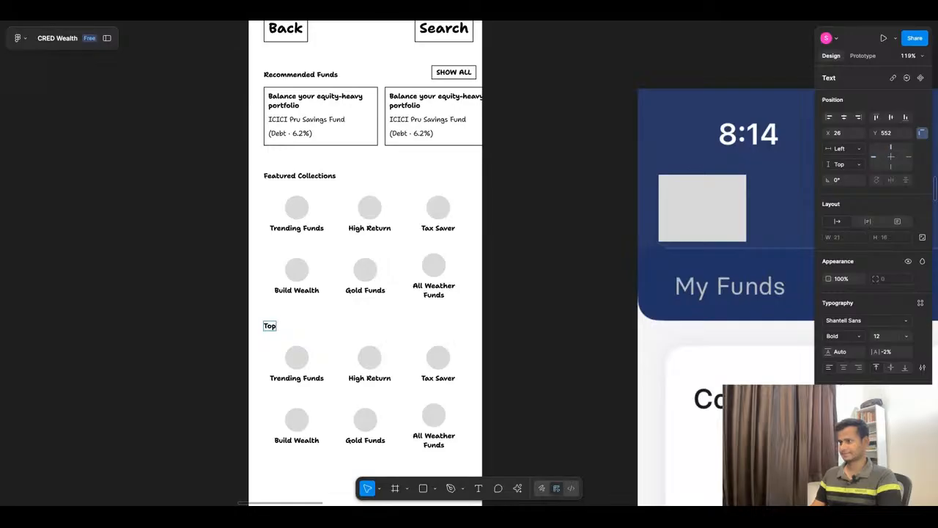
text(Funds)
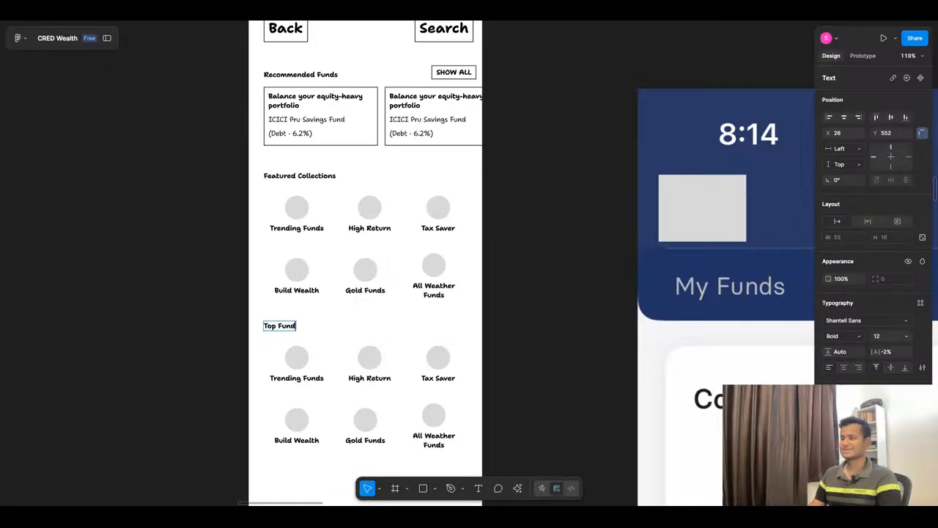
click(241, 276)
scroll(377, 279, down, 5)
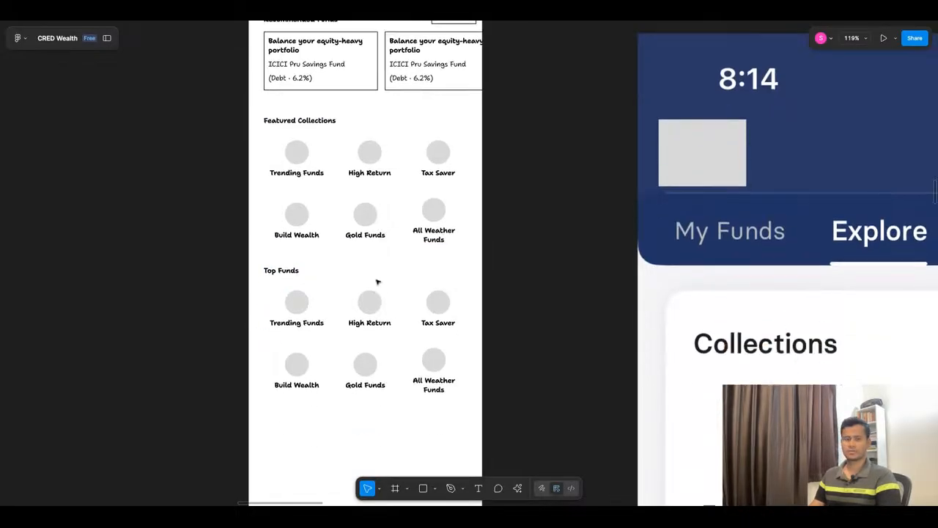
Step: Switch to the CRED Investment App Design chat in ChatGPT and read on from Featured Categories to the end of the reply
click(442, 10)
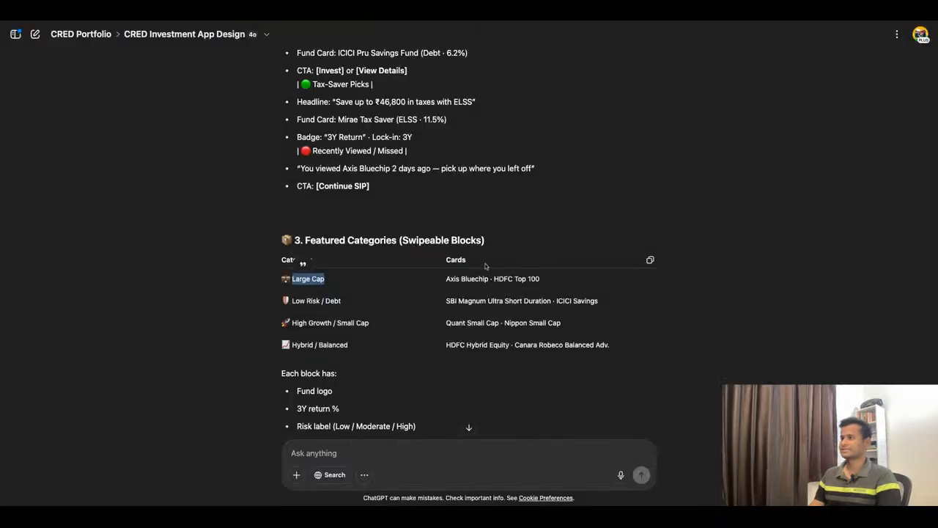
scroll(485, 266, down, 2)
scroll(469, 286, down, 2)
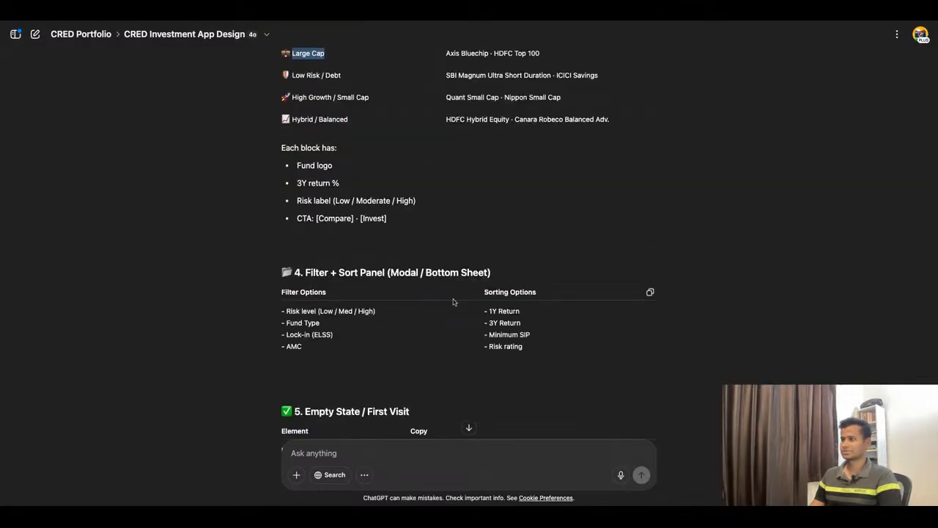
scroll(453, 301, down, 10)
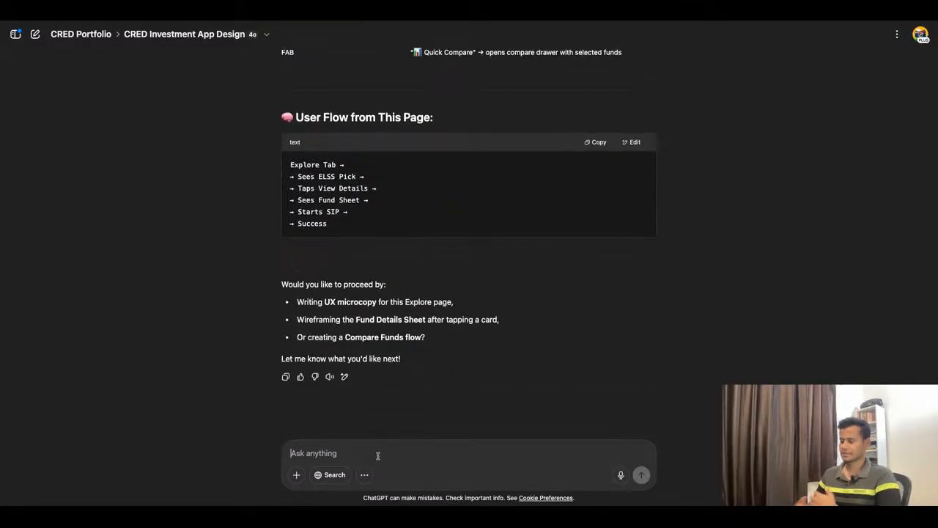
Step: Enter the prompt "I want to to structure the wireframes as such sections for users to easily explore funds by different categories and collections."
text(I want)
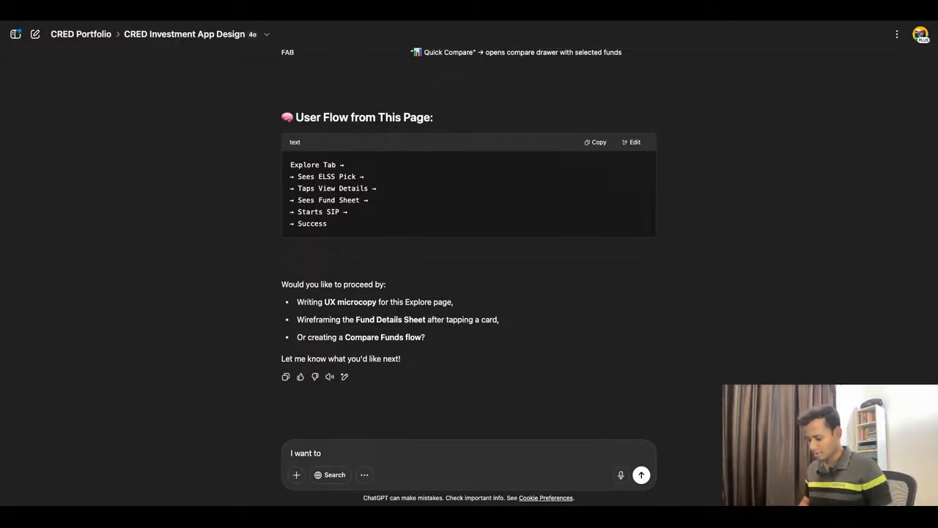
text(to str)
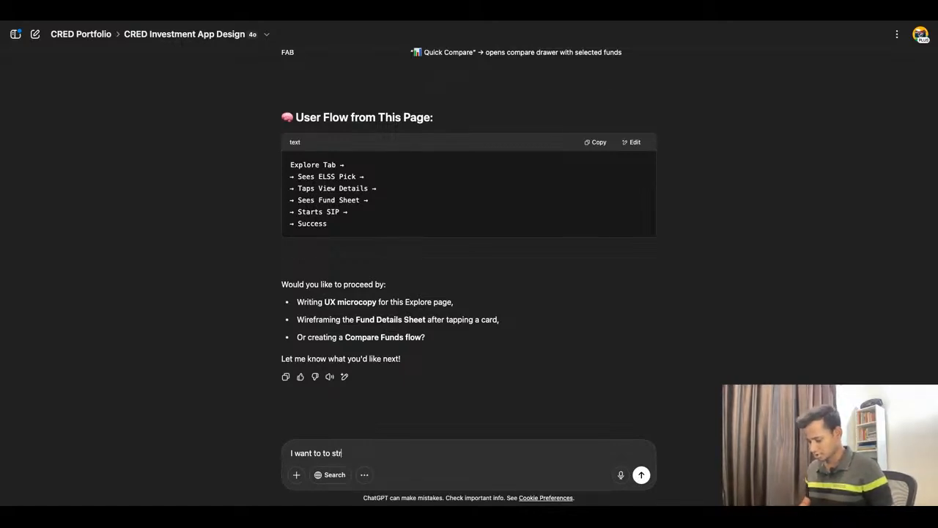
text(ucture th)
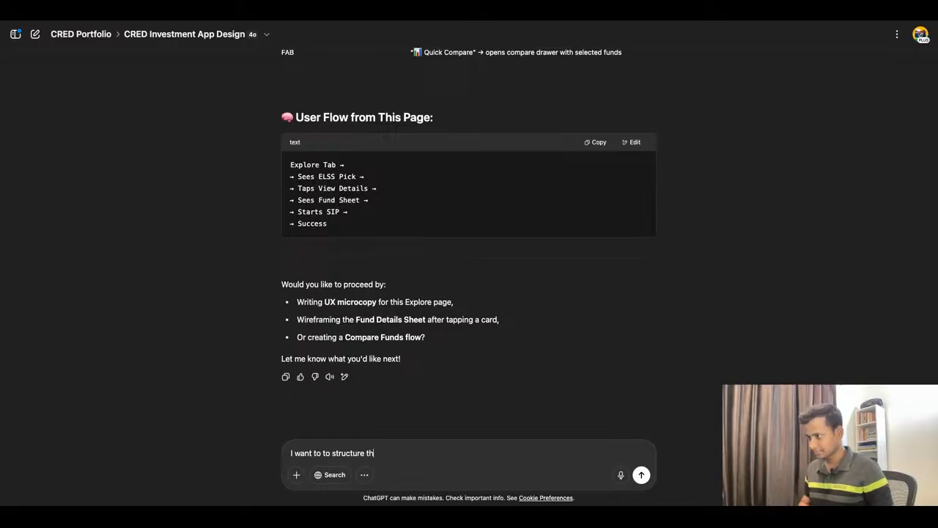
text(e wireframes as)
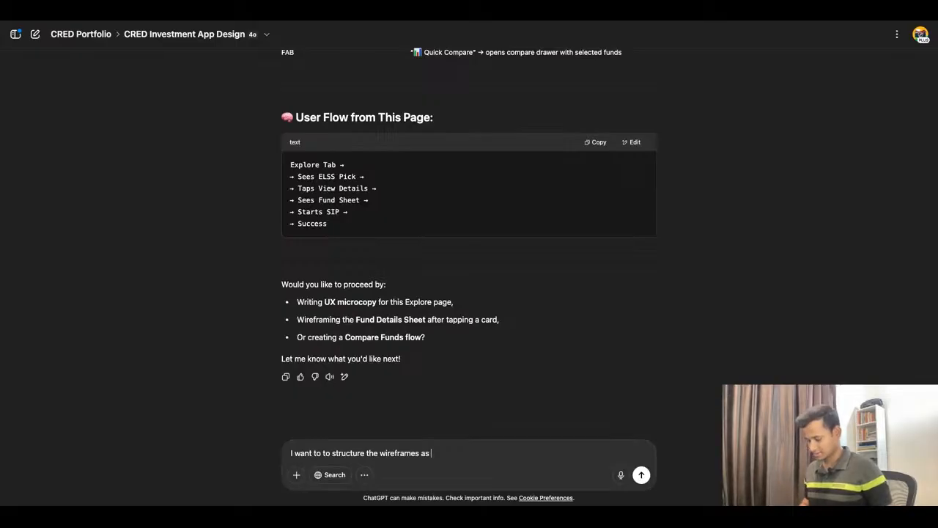
text(such)
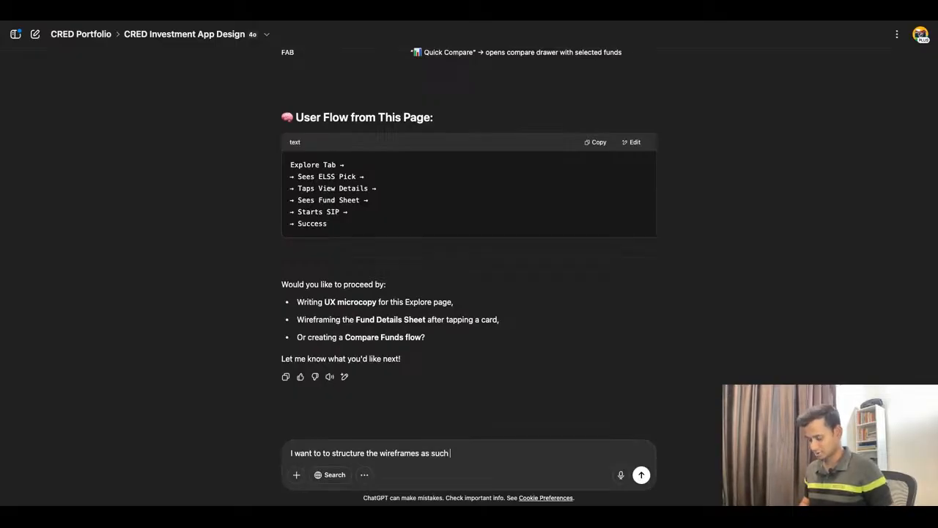
text( sections f)
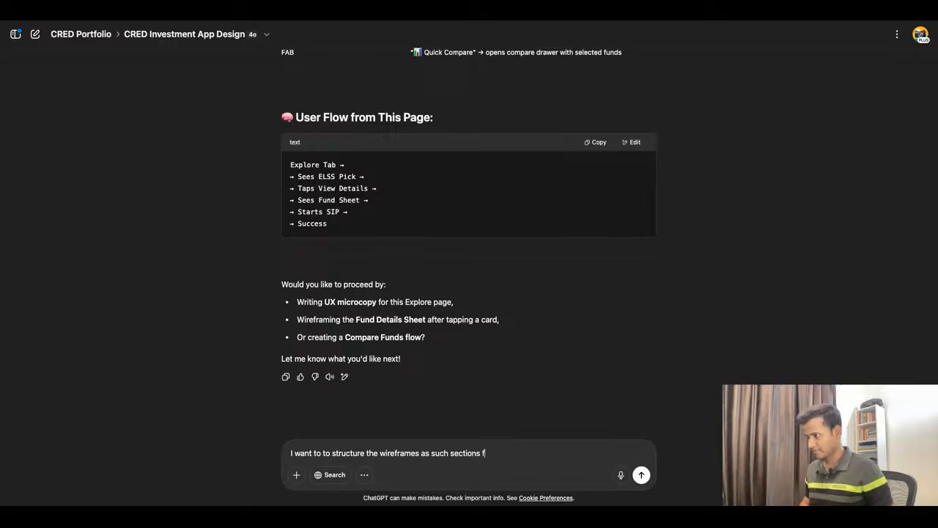
text(or users to eas)
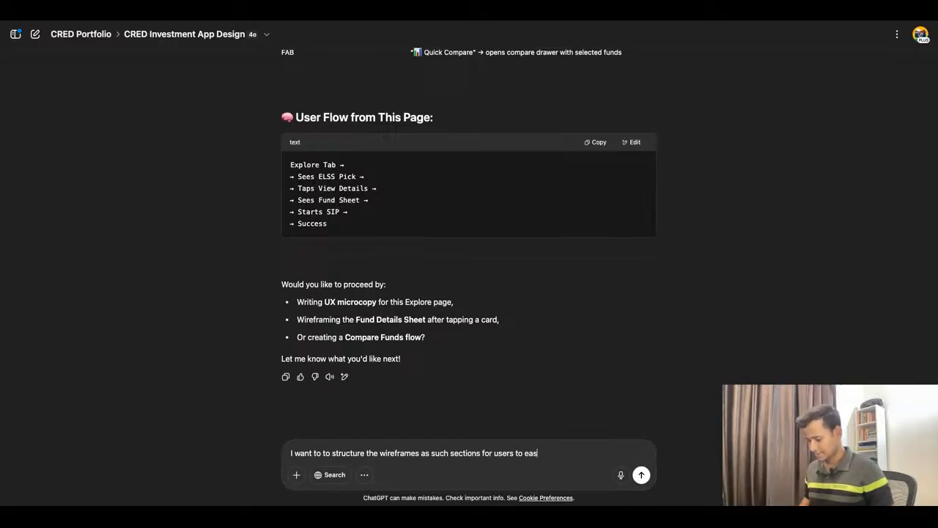
text(ility==)
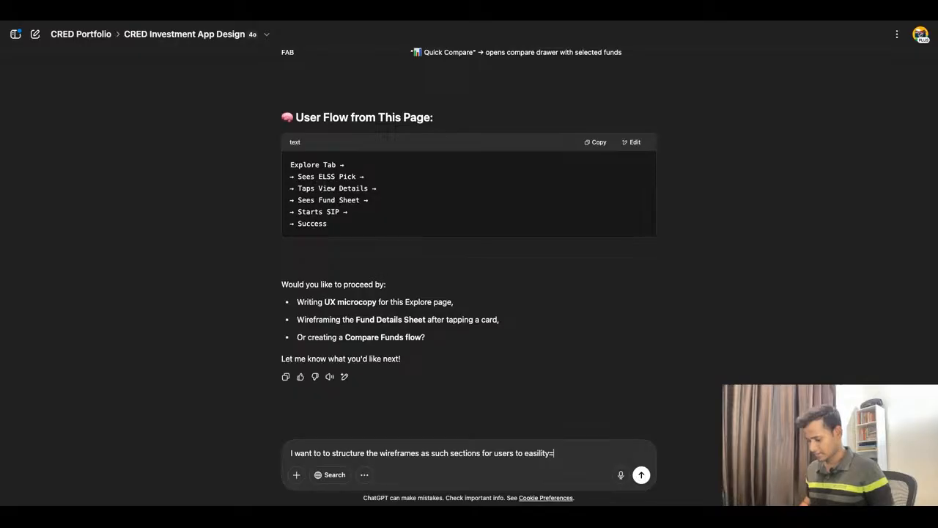
key(BackSpace)
key(BackSpace)
key(BackSpace)
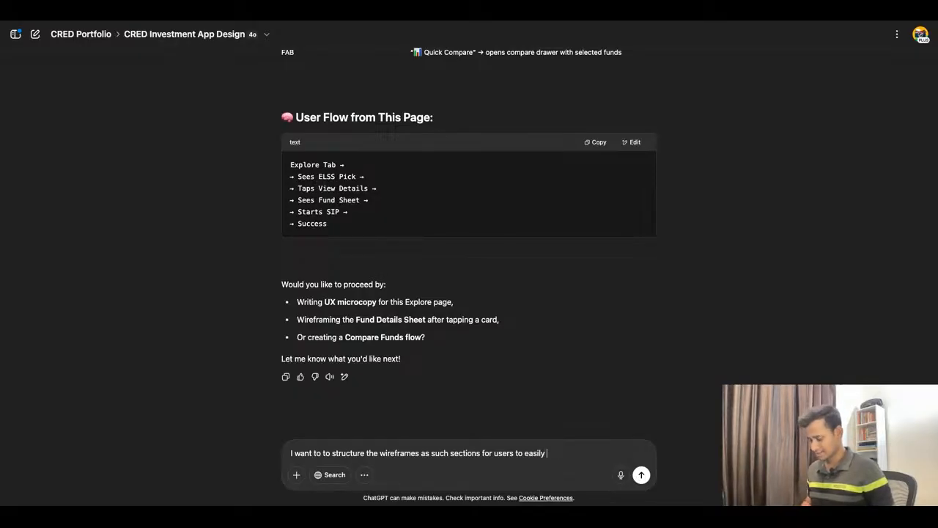
text(y explore )
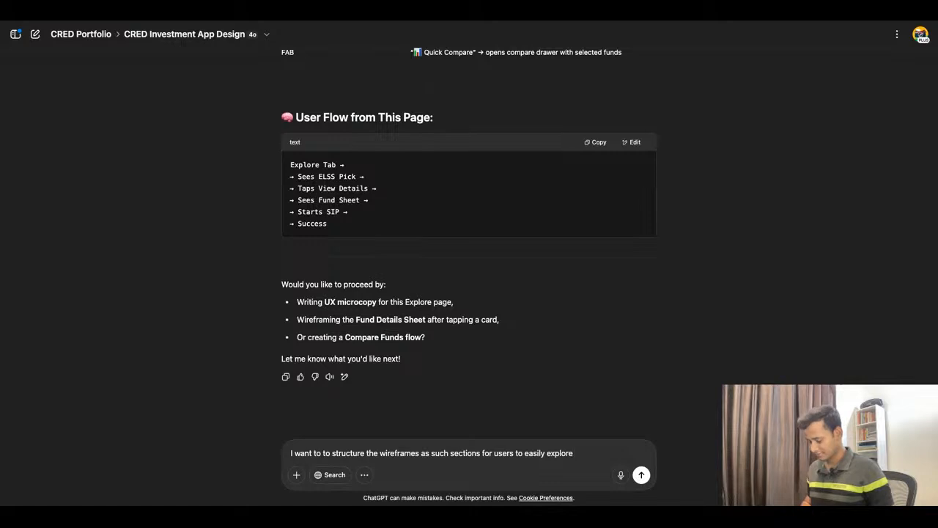
text(funds b)
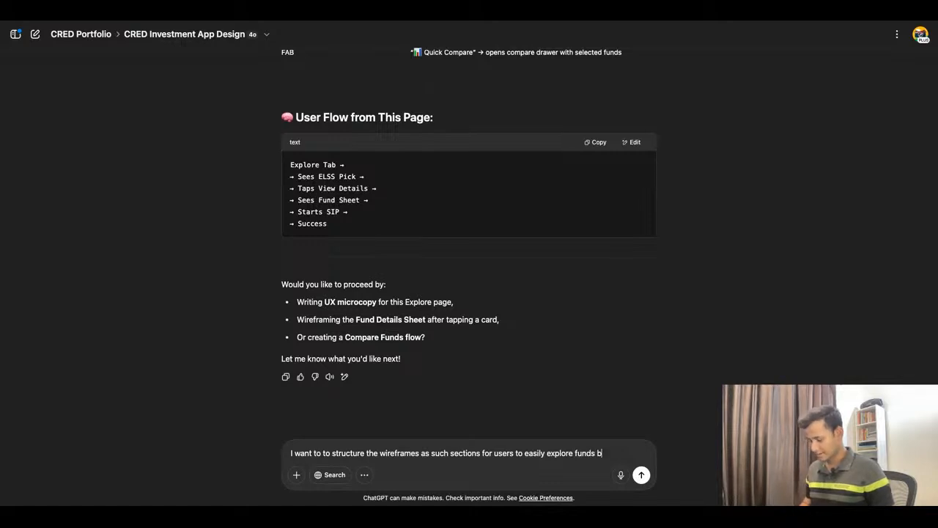
text(y different)
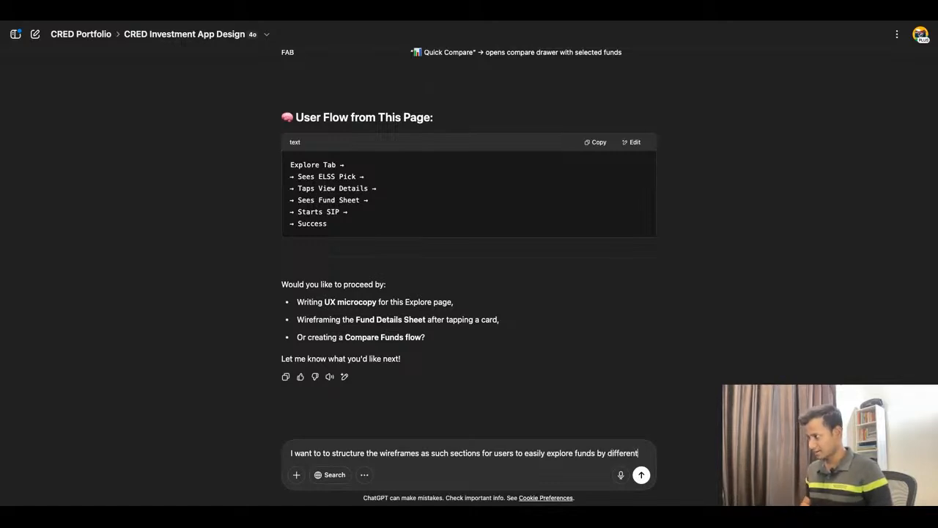
text( categorie)
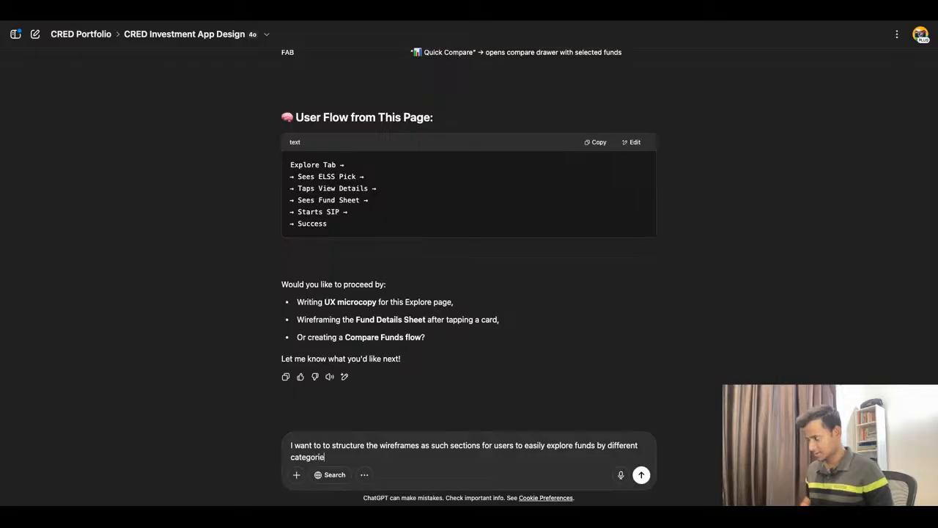
text(s and coll)
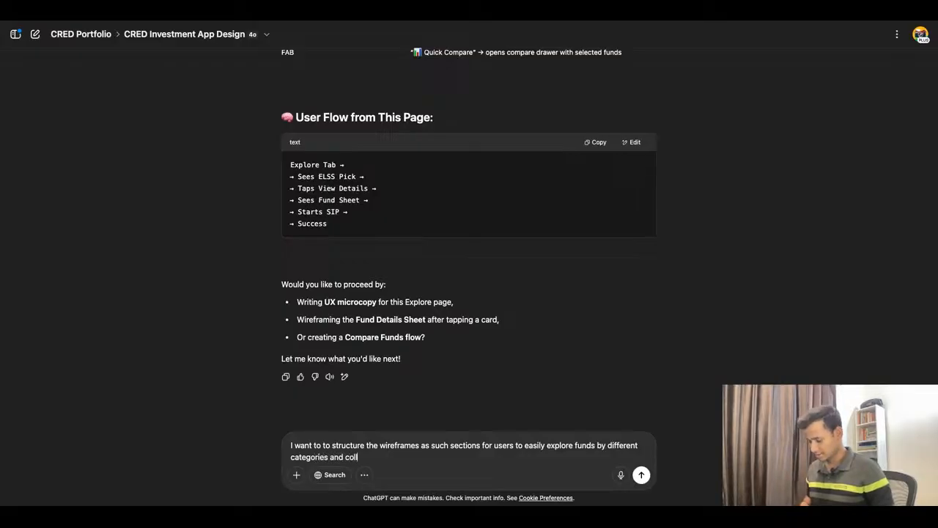
text(ections)
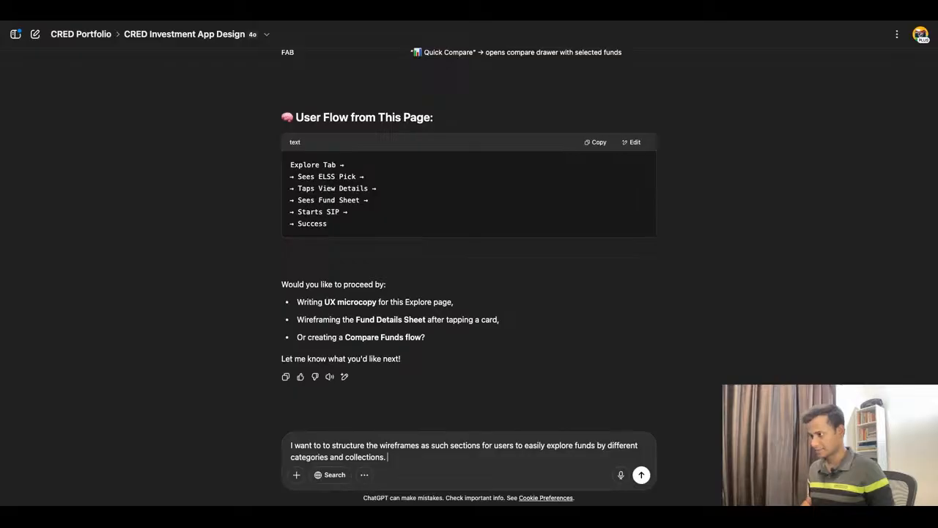
text(.)
key(shift+Return)
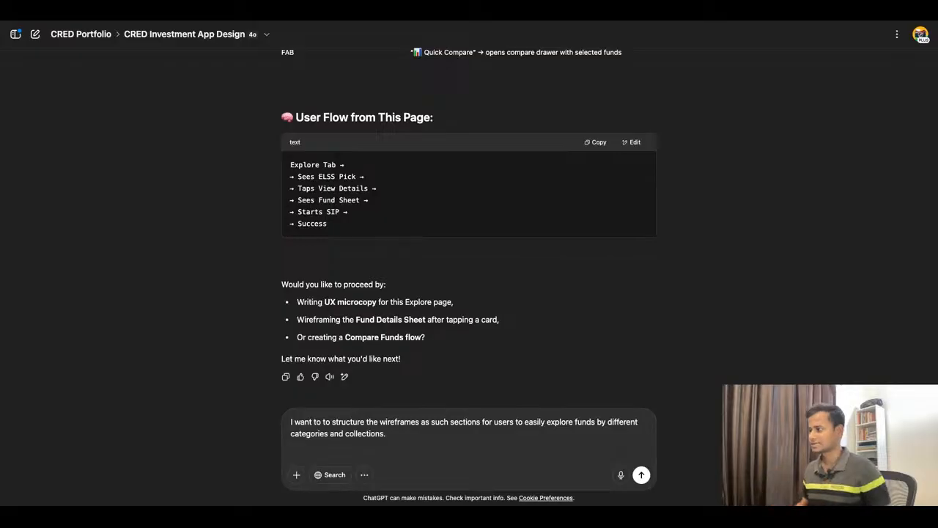
Step: Add an "Example:" line below the prompt's first paragraph, followed by the numbered item "1. Recommended Funds" on its own line
scroll(484, 373, down, 1)
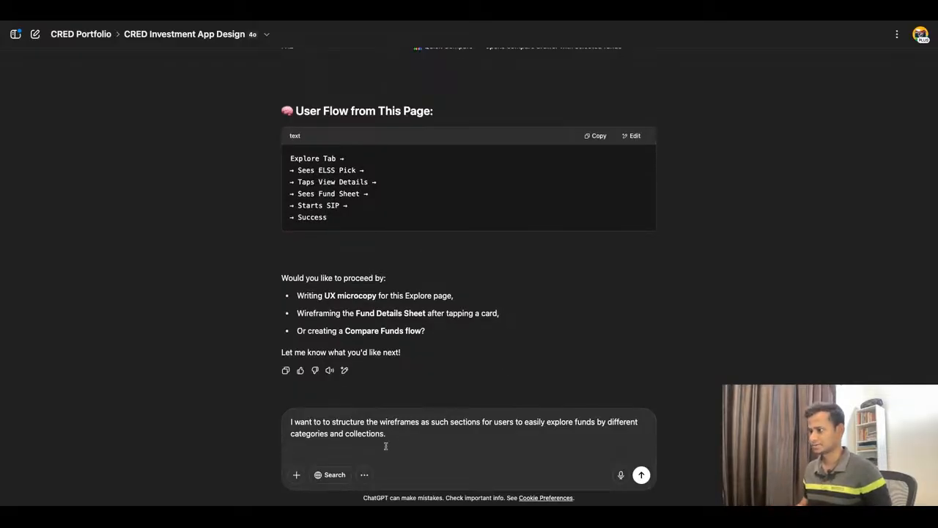
key(shift+Return)
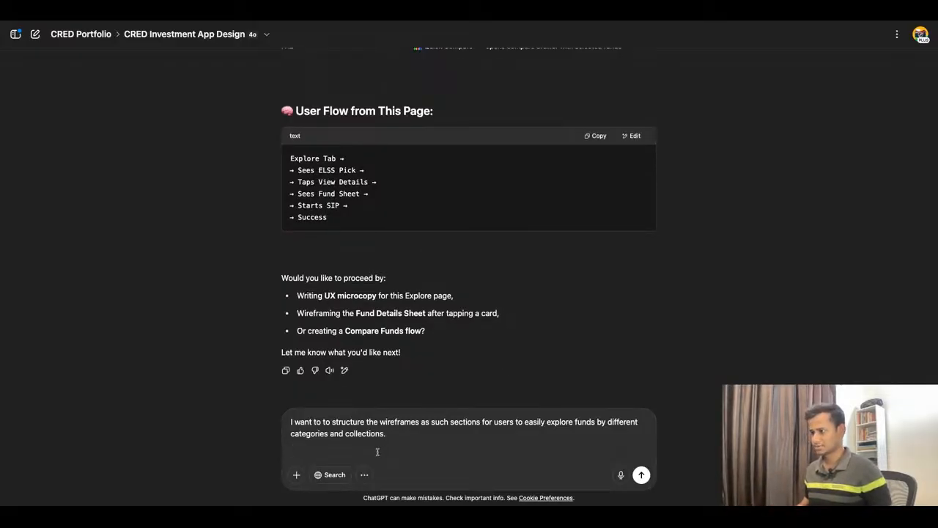
text(Example:)
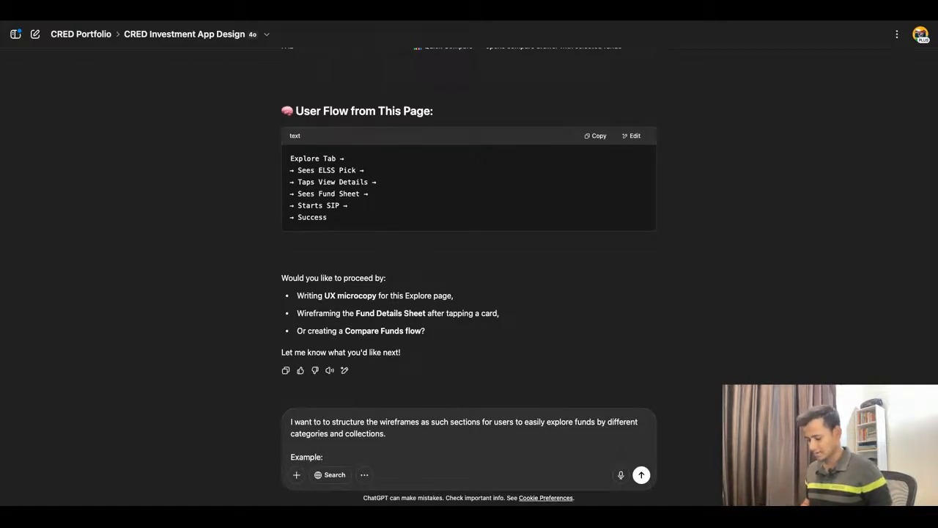
text( Rec)
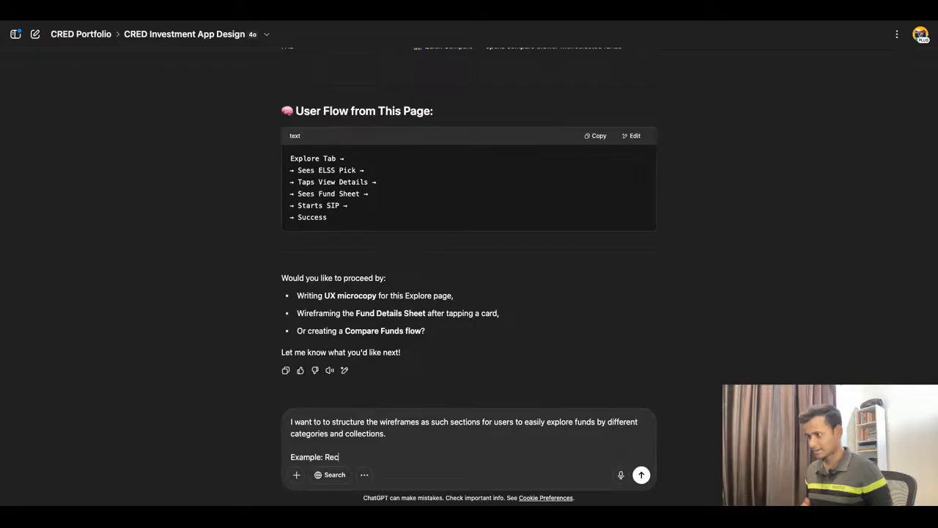
text(o)
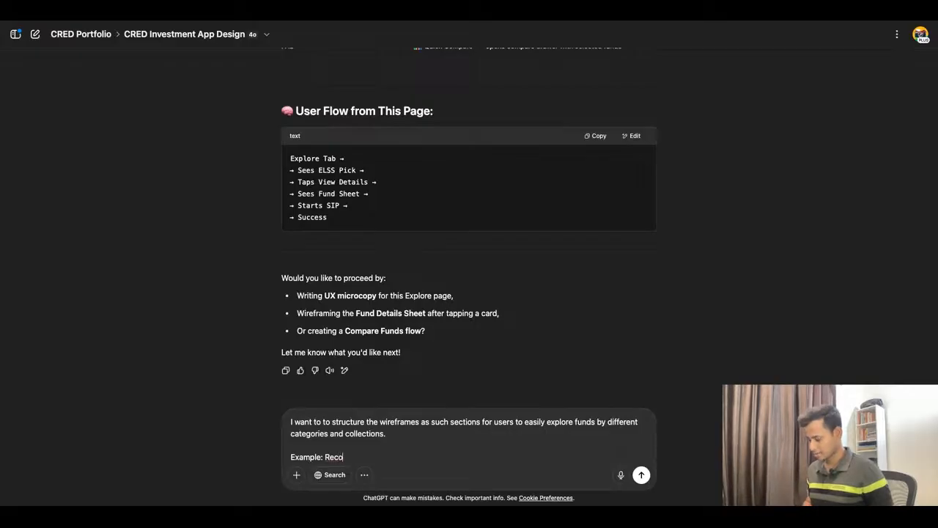
text(mmended)
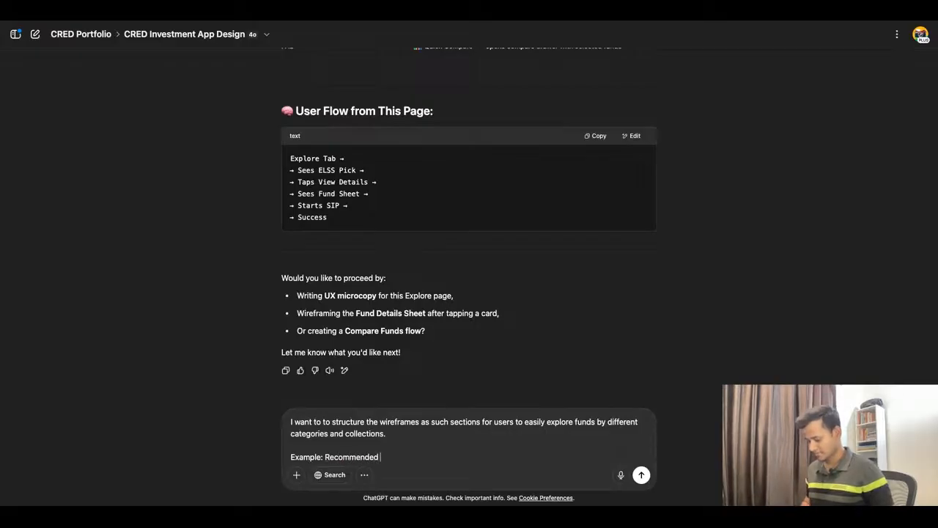
text( Funds)
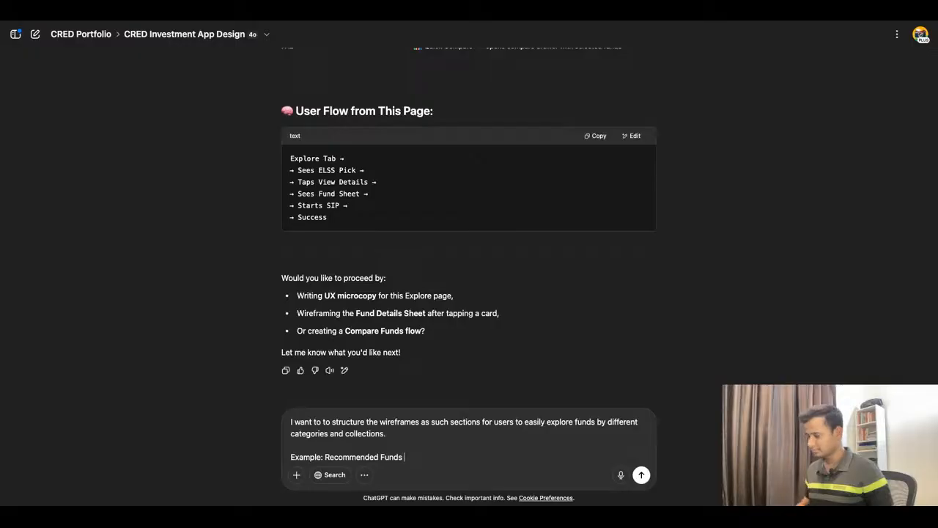
click(326, 457)
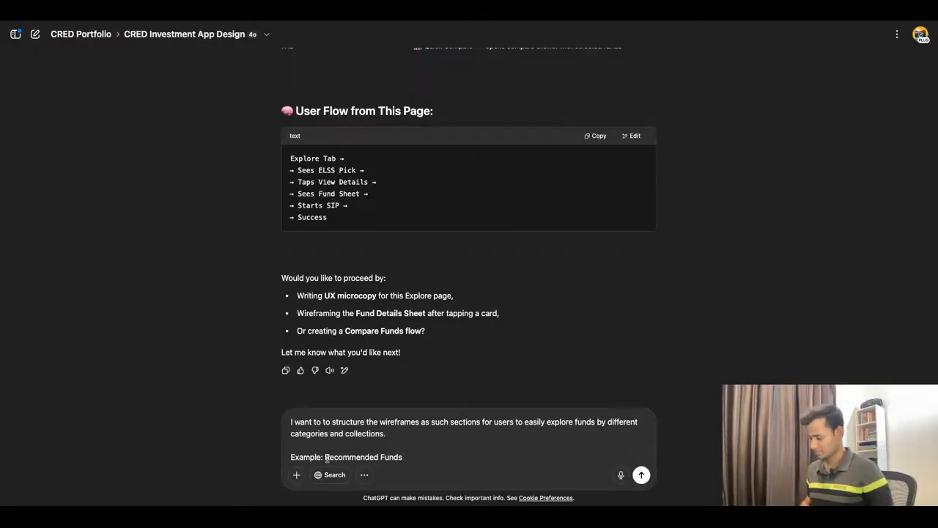
key(shift+Return)
text(1)
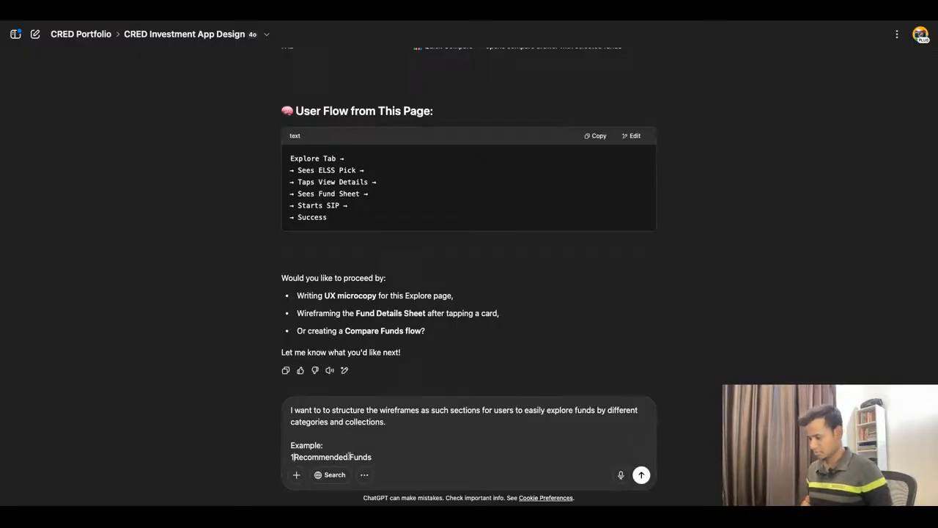
text(.)
Step: Extend the first example item in the prompt with "based on your portfolio"
click(413, 459)
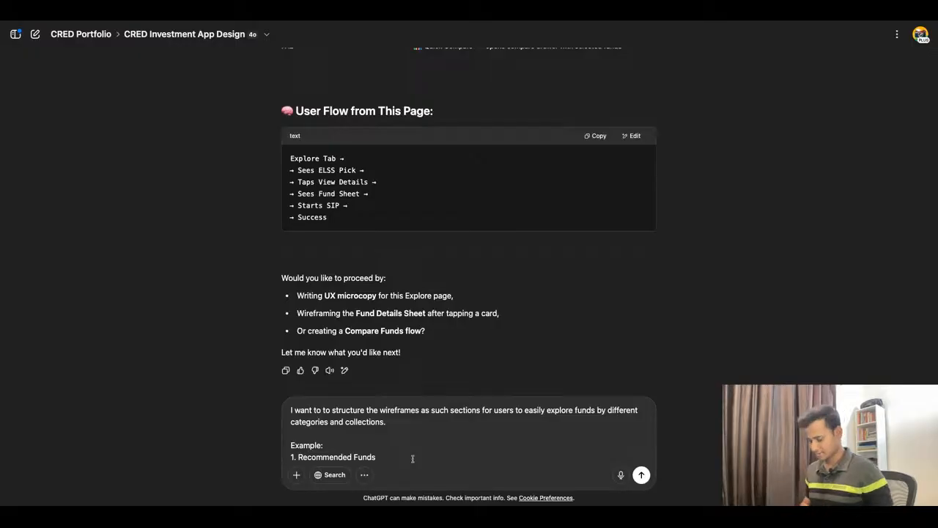
text(based on y)
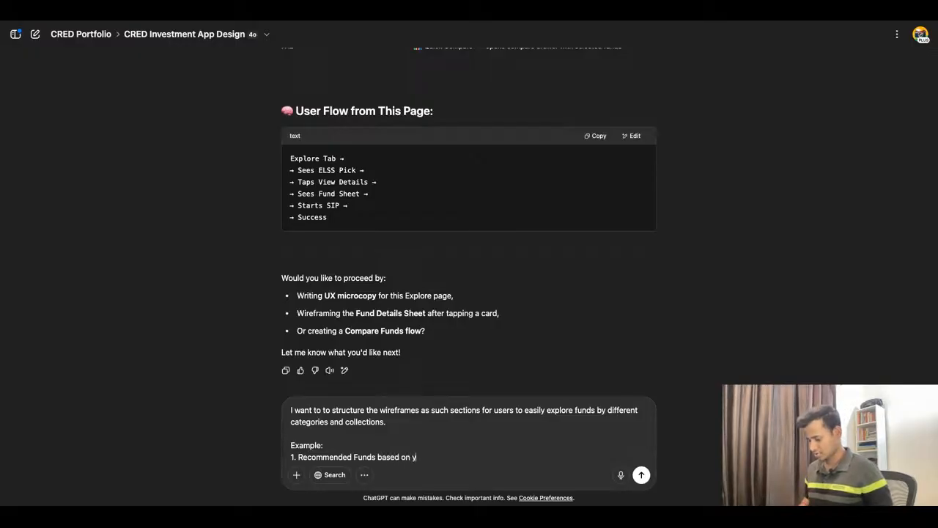
text(our portfol)
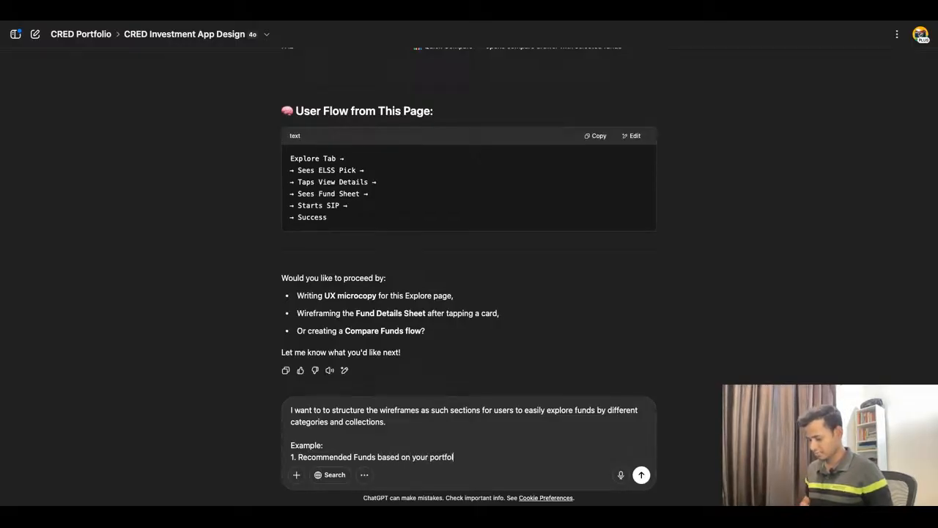
text(io)
Step: Add a second example item to the prompt on its own line, beginning "2. Features Collections (Trending,"
key(shift+Return)
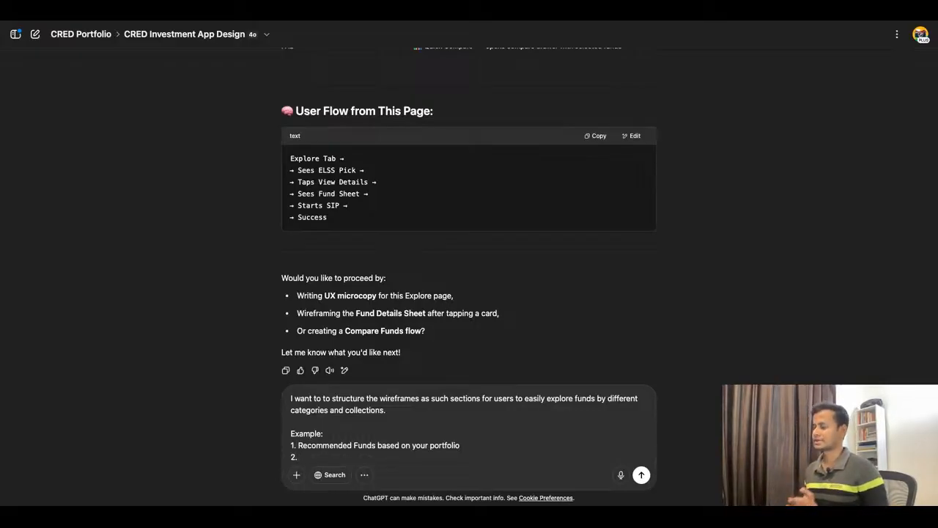
text(Fe)
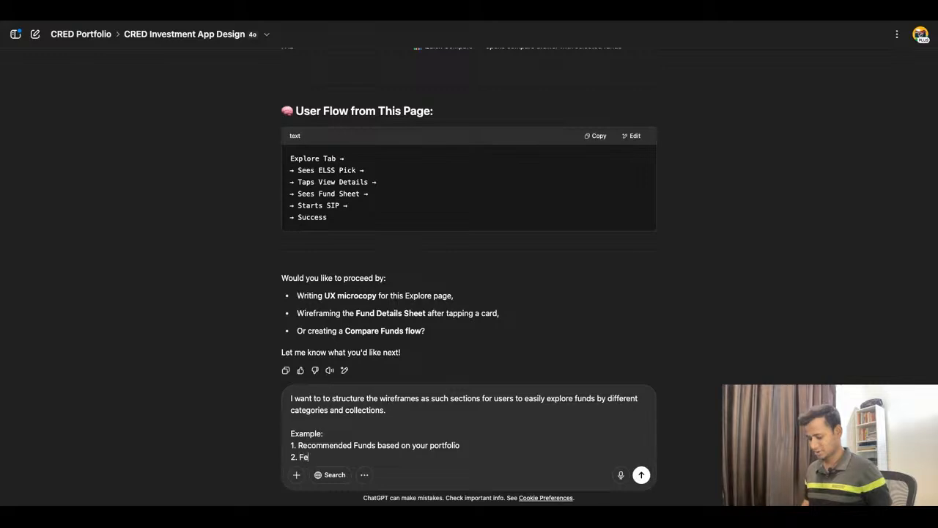
text(atures )
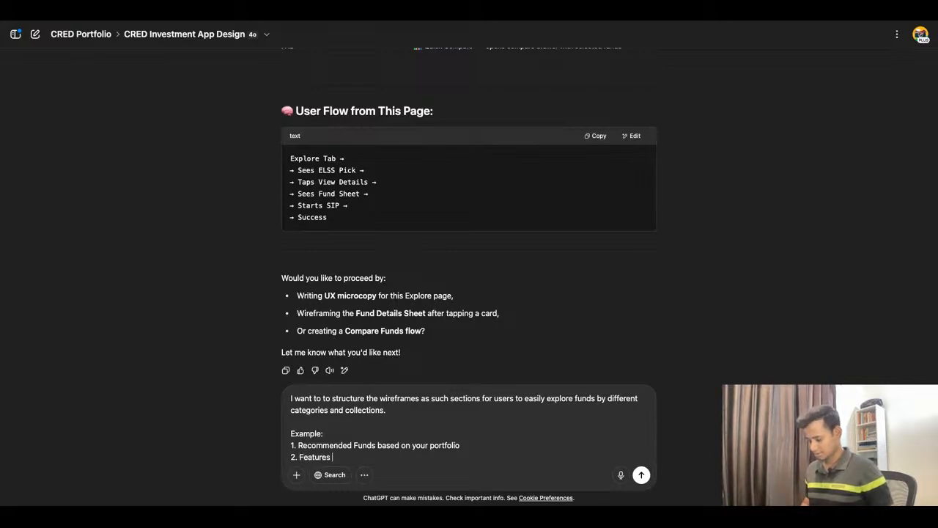
text(Collections )
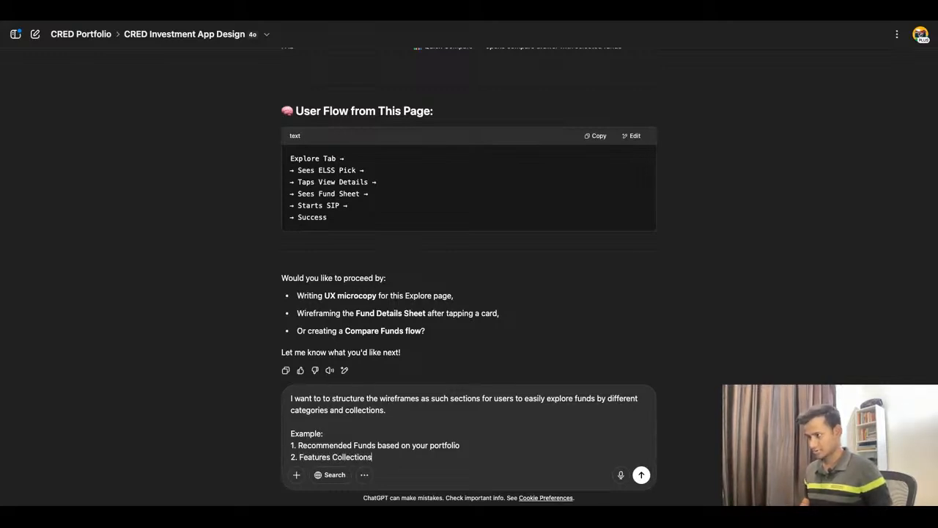
text(()
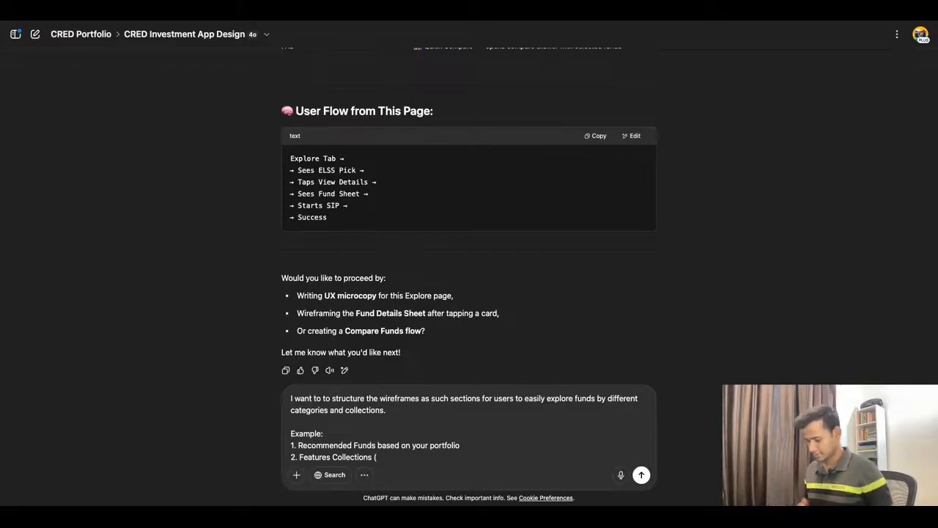
text(Trendings)
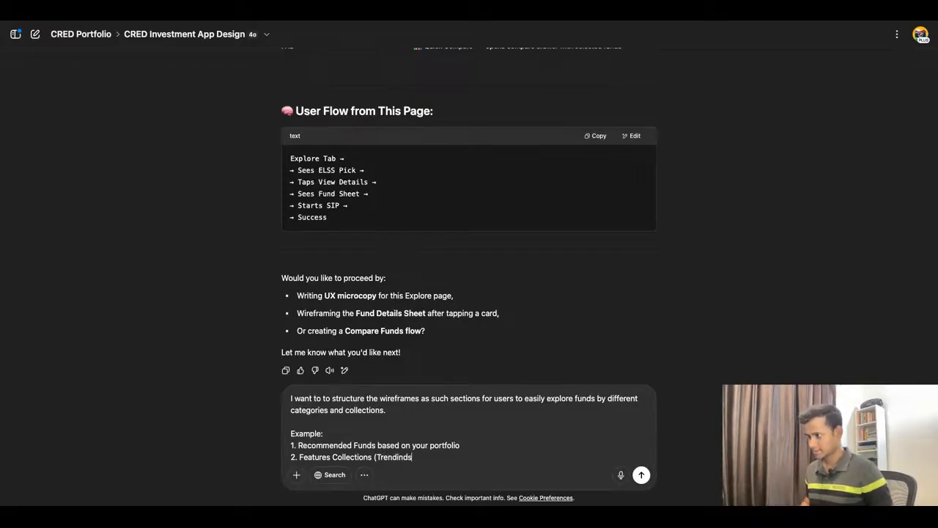
key(BackSpace)
key(BackSpace)
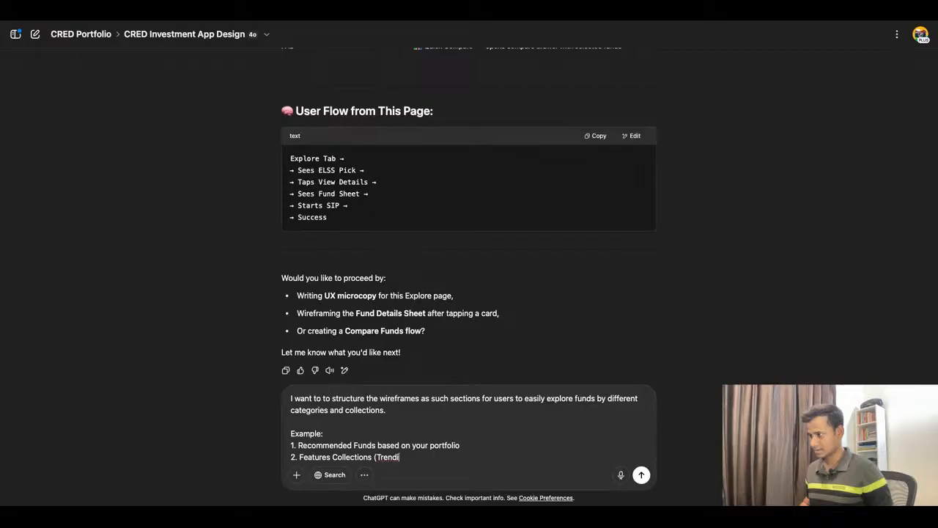
text(ng, )
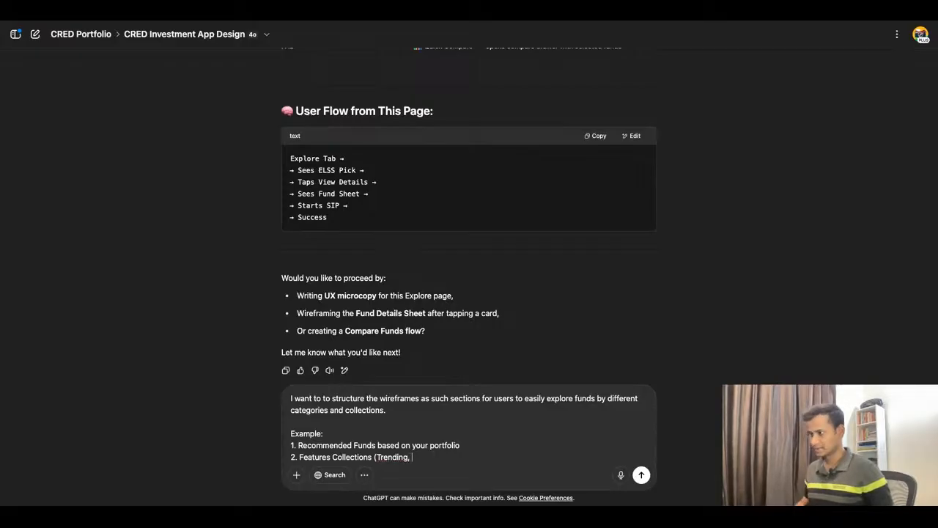
text(H)
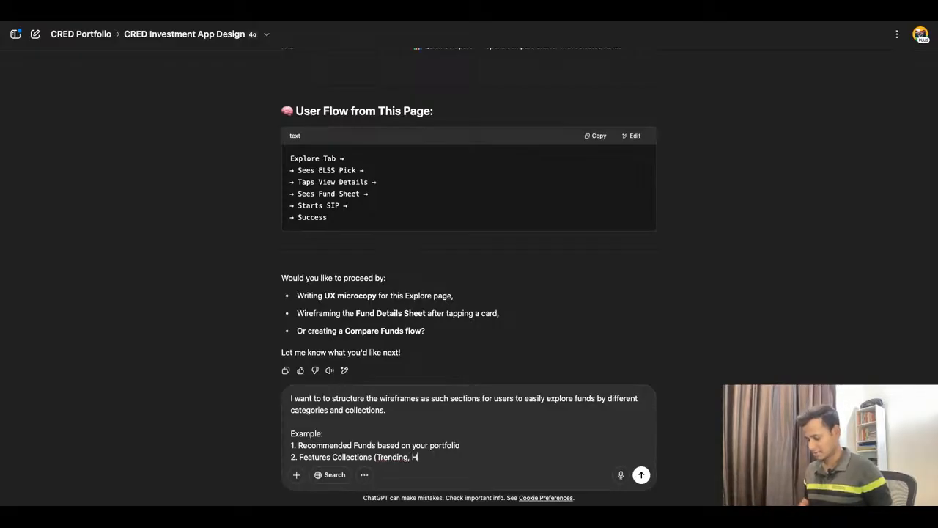
text(igh Retirn)
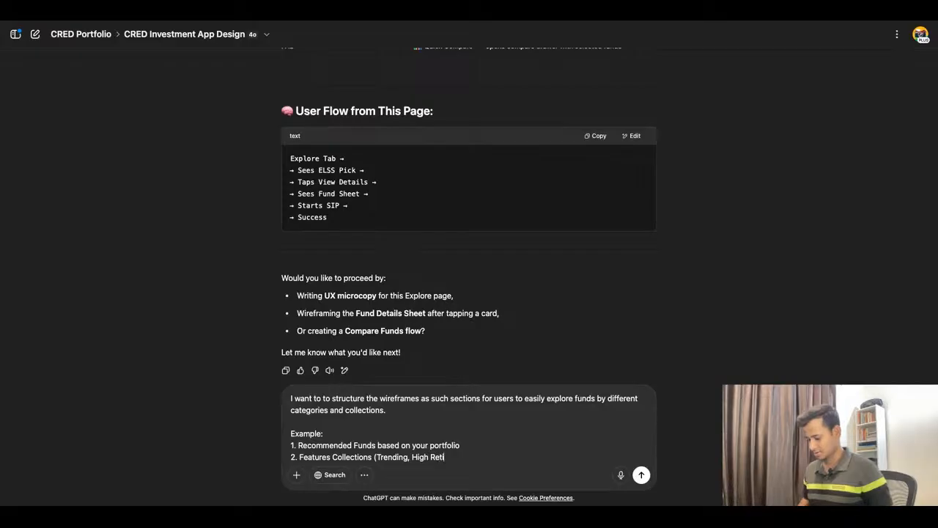
Step: Continue the second item's bracketed list of collections with "High Return, Tax Saver,"
key(BackSpace)
key(BackSpace)
key(BackSpace)
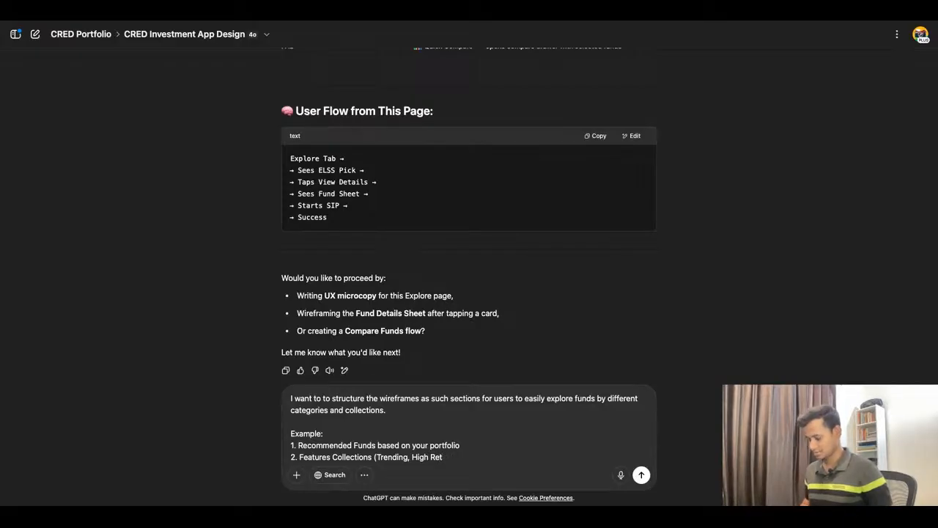
text(urn)
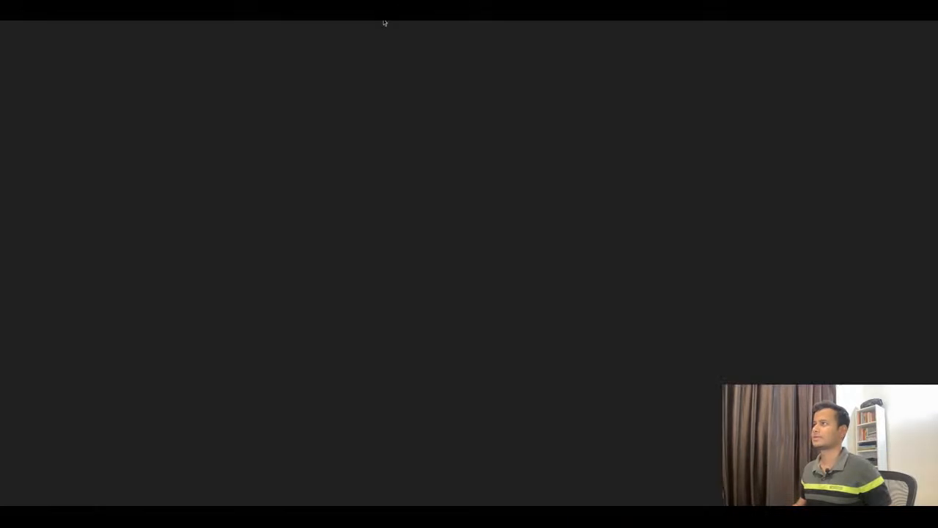
text(, T)
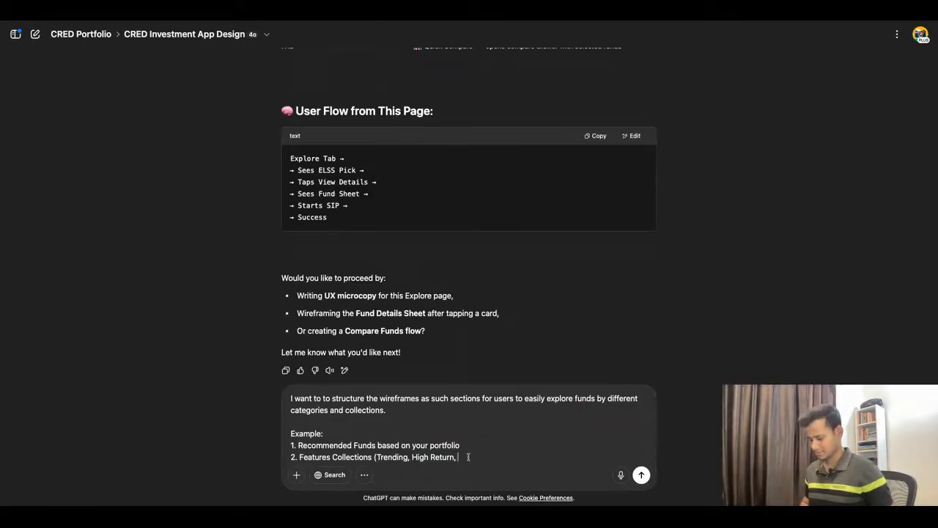
text(axSaver)
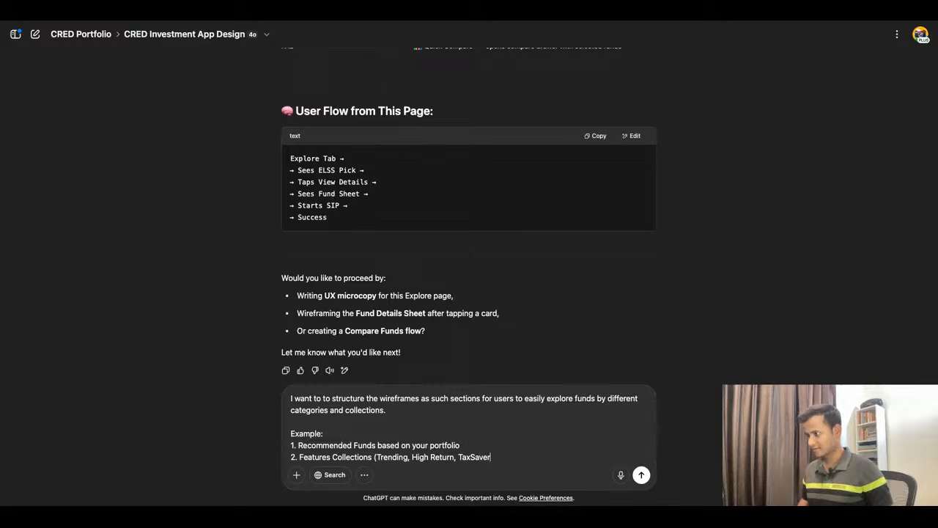
click(471, 457)
text(Saver, )
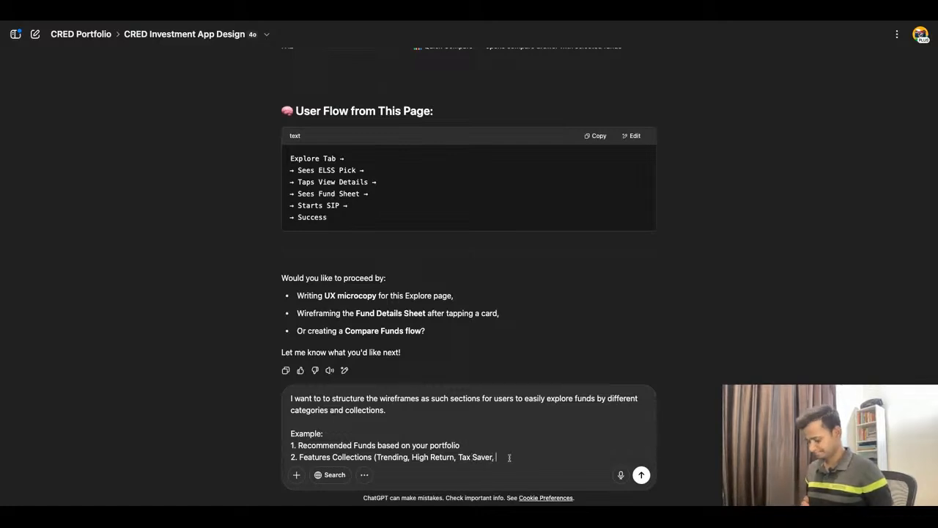
text(Build Weal)
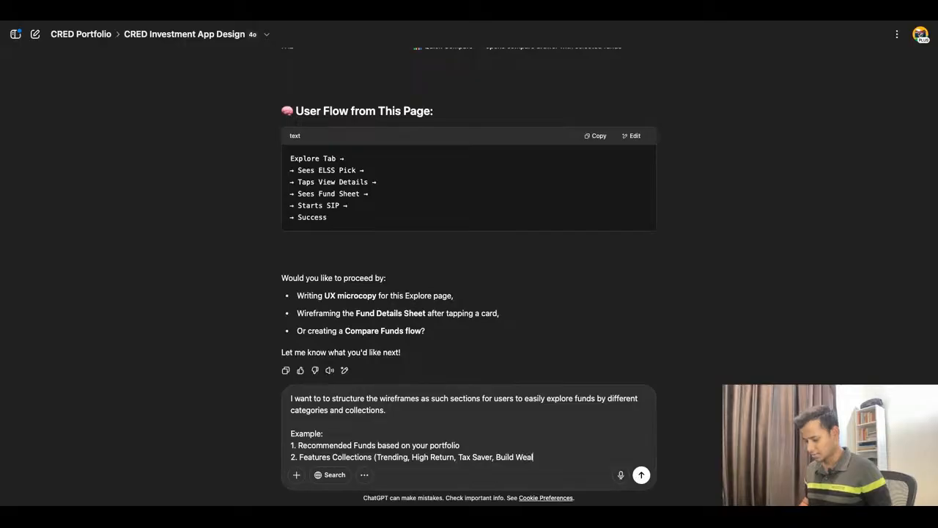
text(th, etc)
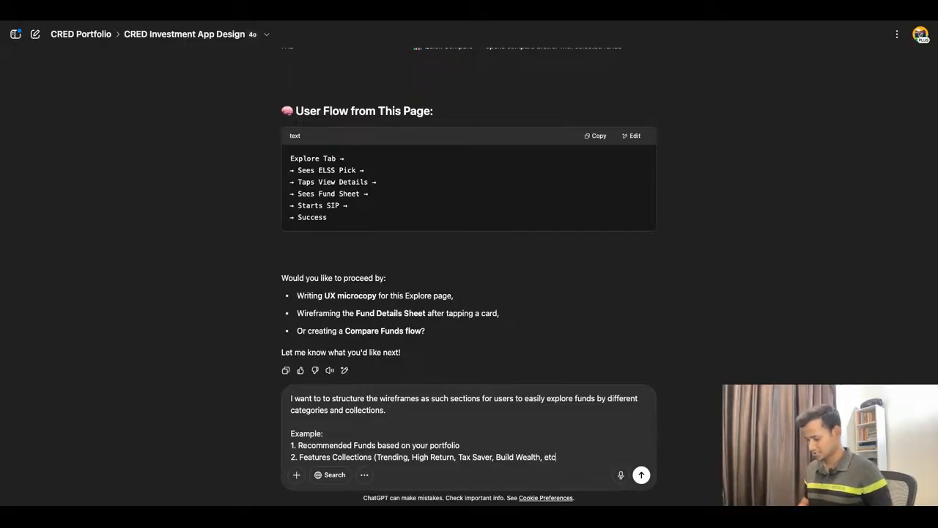
text())
Step: Complete the second item's bracketed list with "Build Wealth, etc)" and start a new line numbered 3
key(shift+Return)
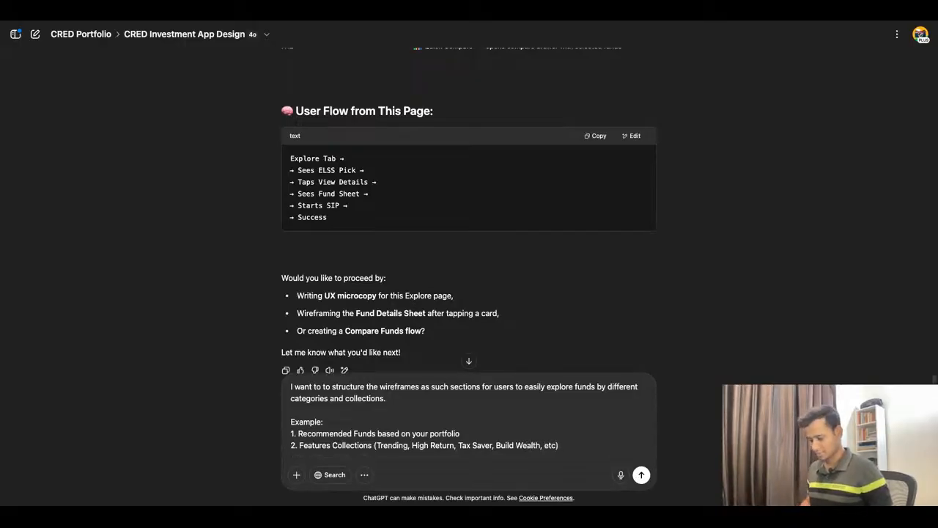
text(3.)
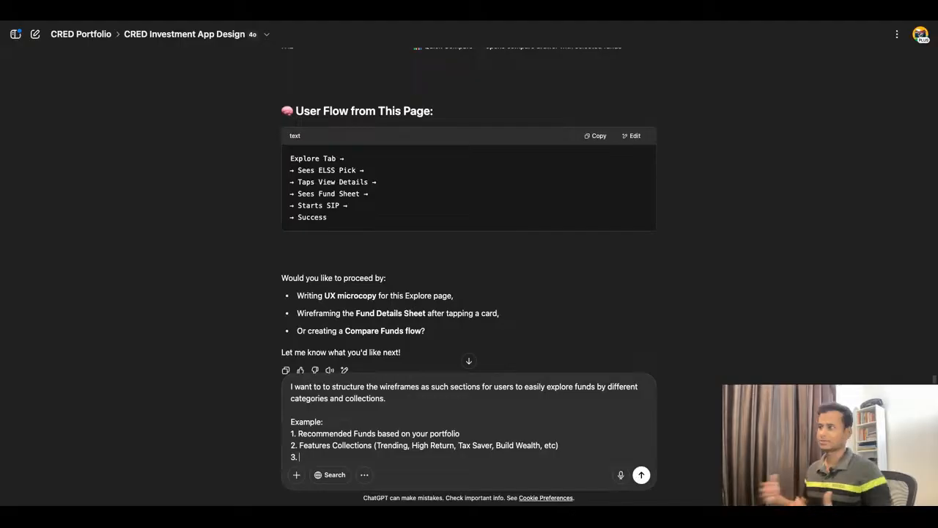
Step: Check the fund categories on the reference Explore screen in the CRED Wealth Figma file, and return to the ChatGPT prompt
scroll(517, 320, down, 1)
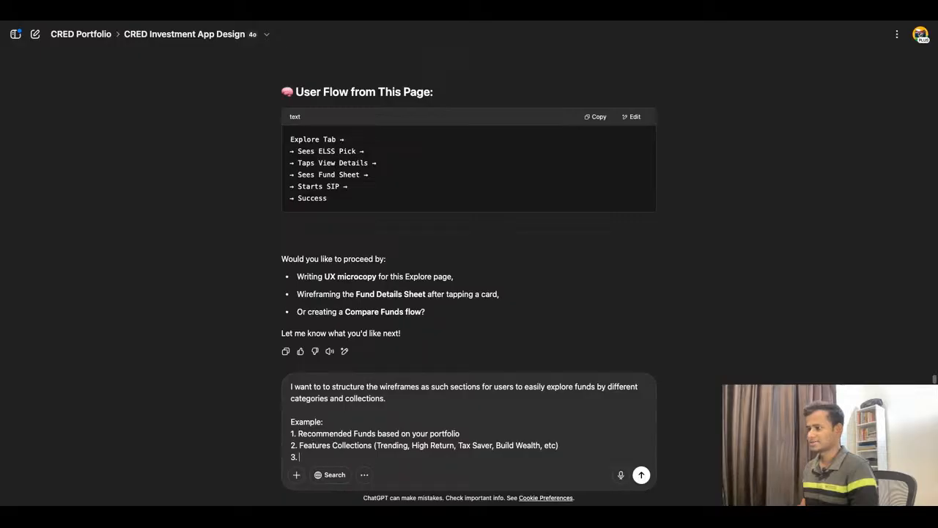
click(420, 20)
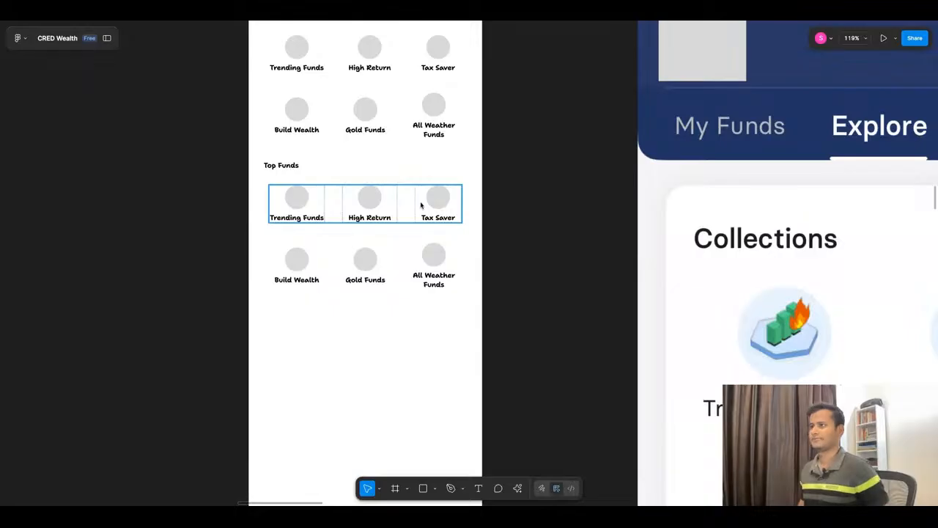
scroll(421, 206, down, 10)
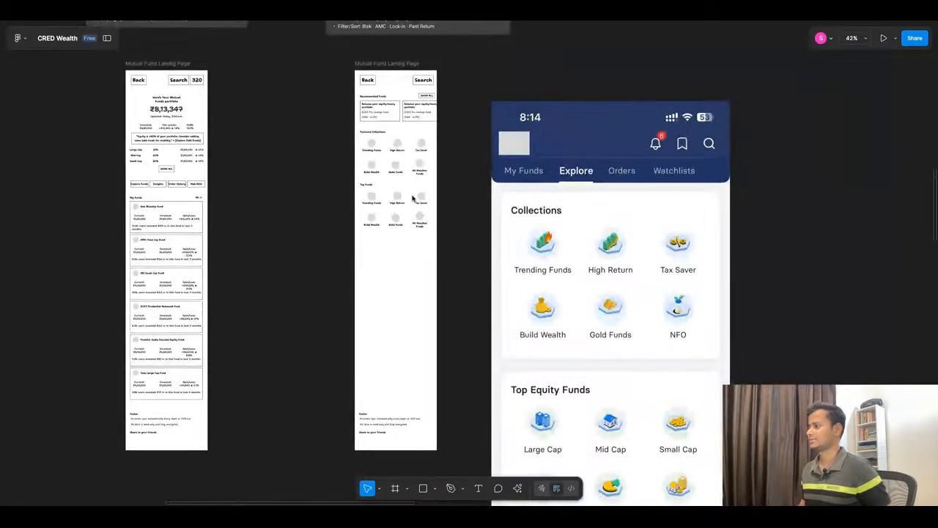
scroll(408, 73, down, 4)
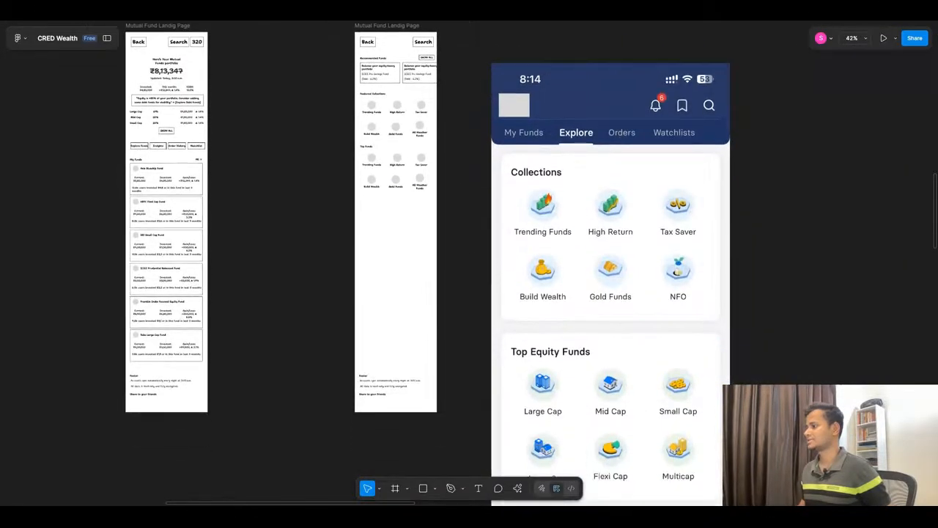
click(347, 16)
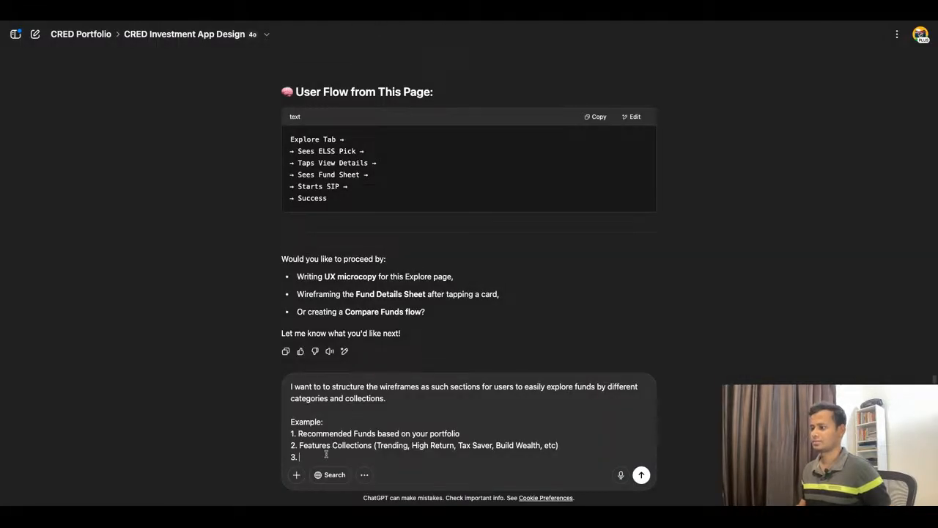
Step: Fill in the third example item as "Top Equity Funds (Large Cap, Mid Cap, etc)" and start a new line numbered 4
text(Top)
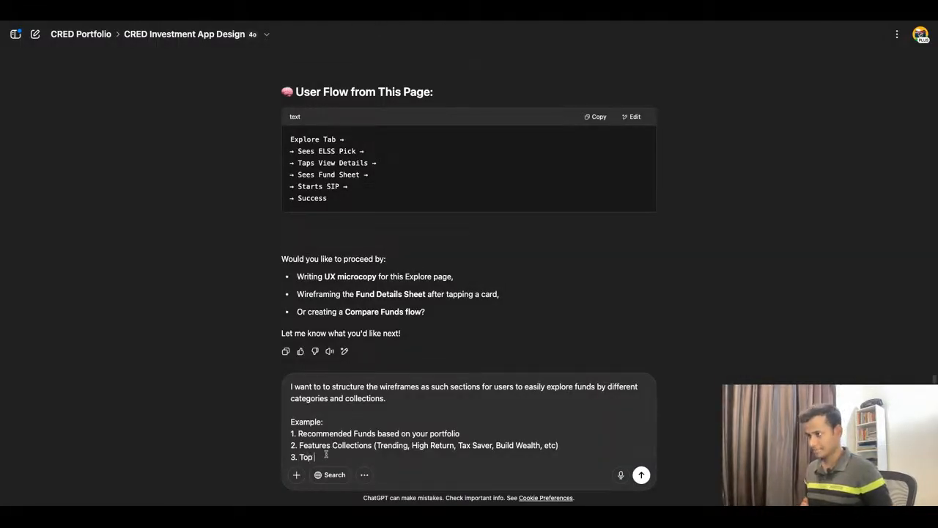
text( Equity)
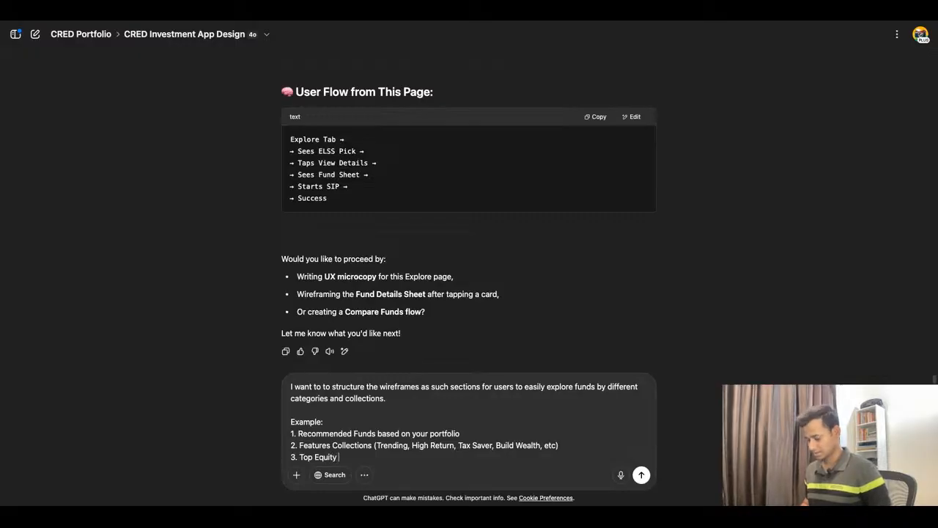
text( Funds)
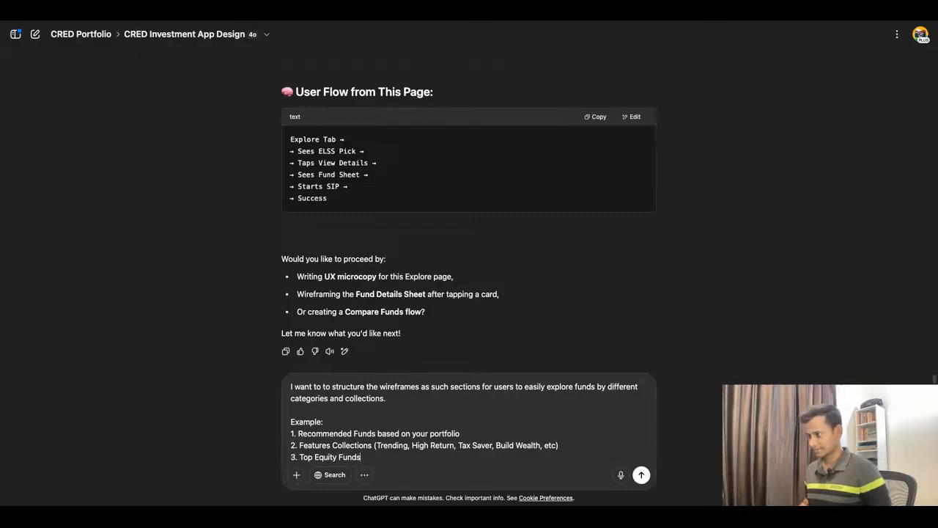
text( (La)
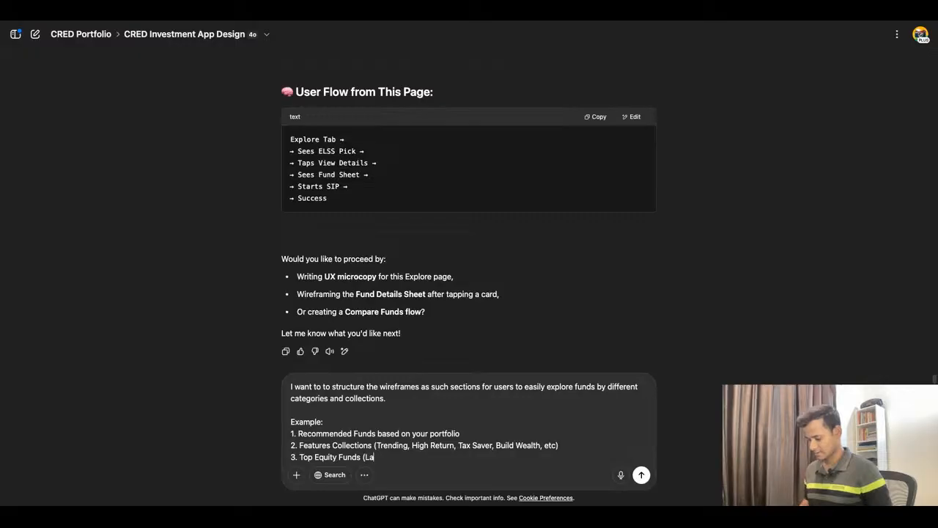
text(rge C)
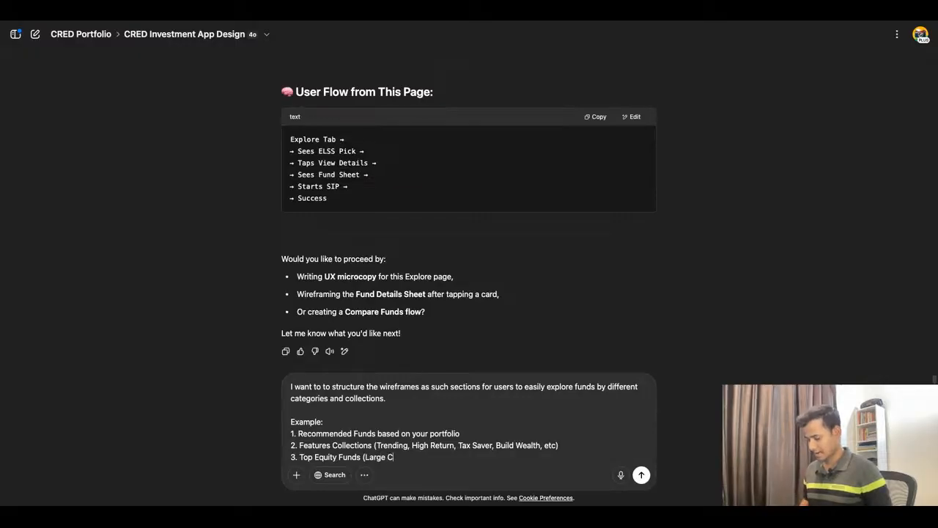
text(ap, Mid)
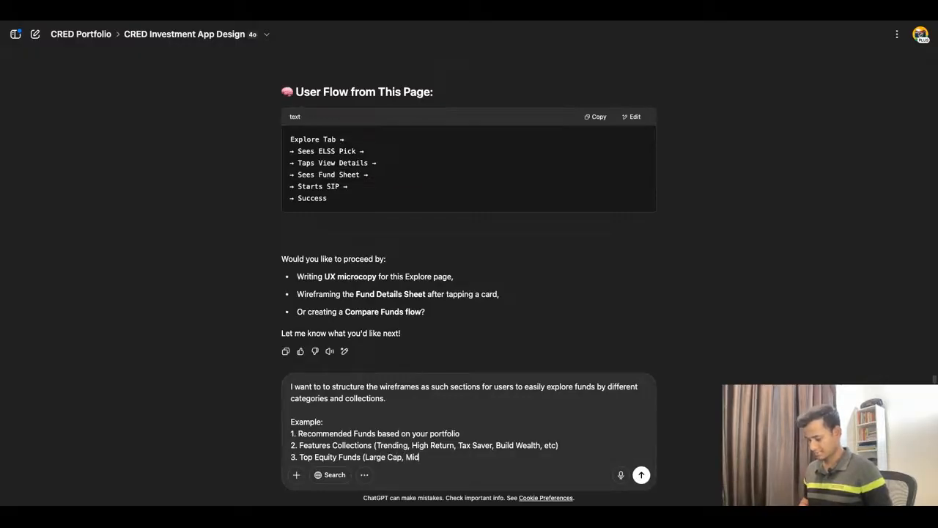
text( Cap, et)
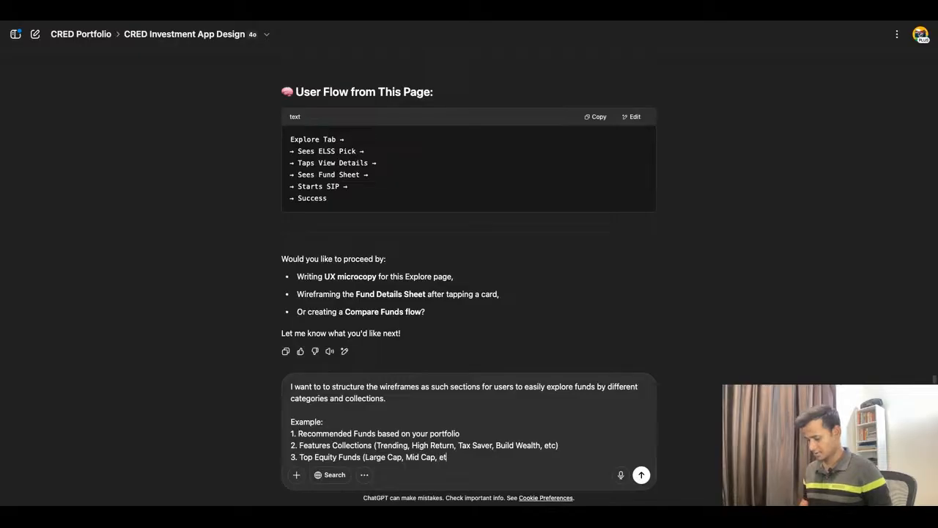
text(c))
key(shift+Return)
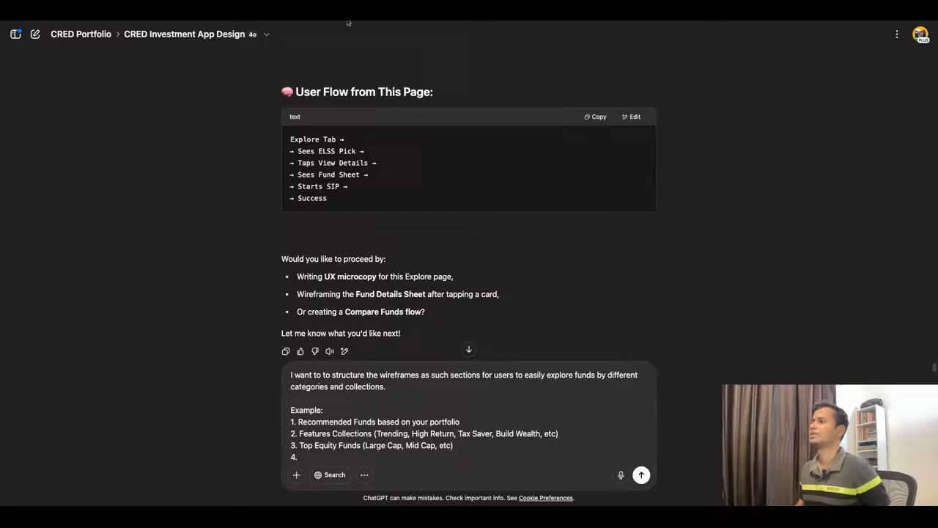
Step: Check the Index Funds section of the reference Explore screen in the CRED Wealth Figma file, and return to the ChatGPT prompt
click(348, 22)
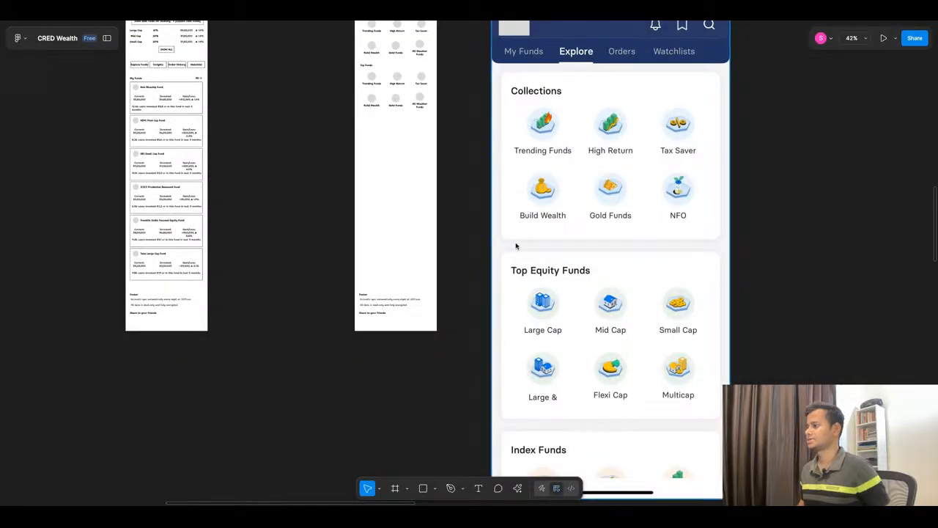
scroll(516, 245, down, 5)
scroll(518, 245, down, 2)
scroll(272, 180, up, 6)
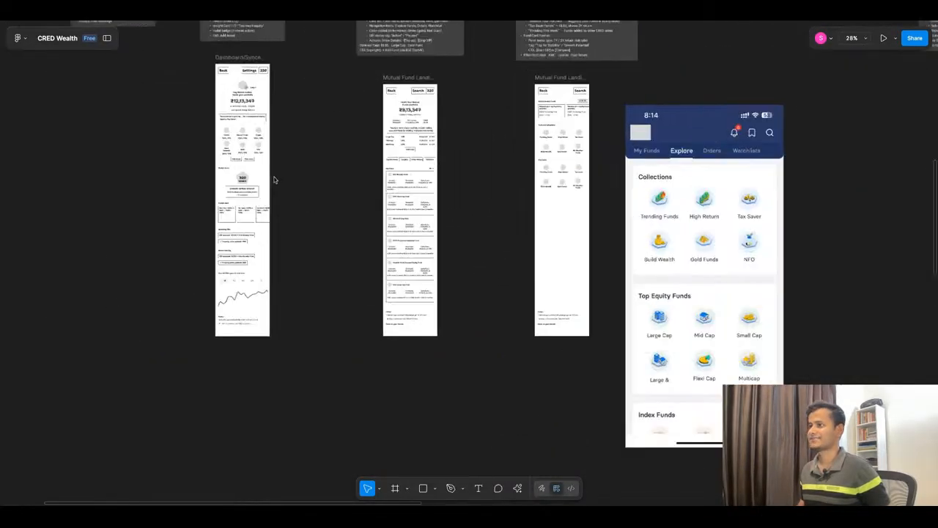
scroll(359, 209, down, 4)
scroll(759, 227, up, 1)
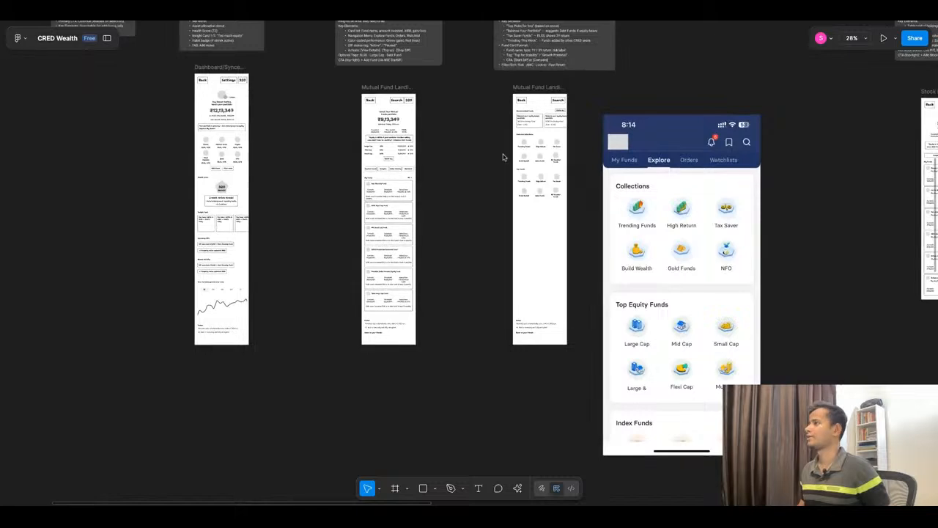
click(454, 23)
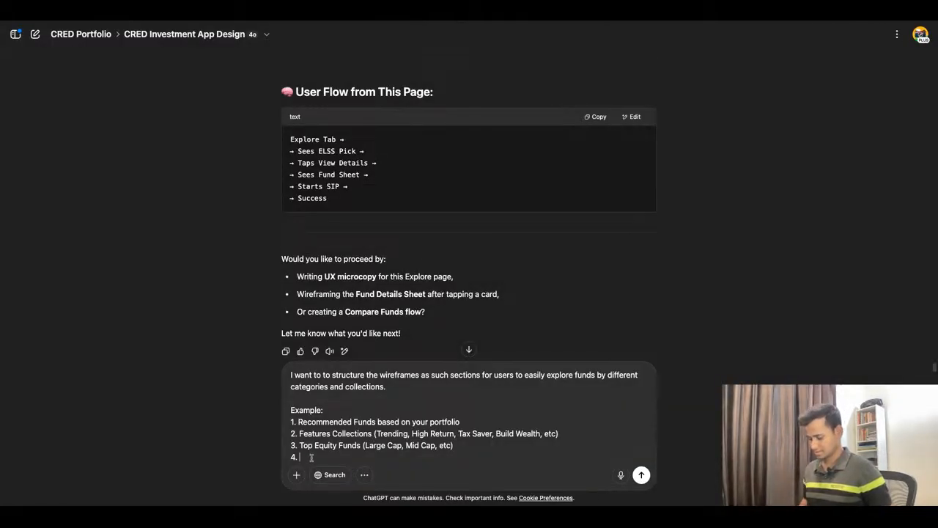
Step: Fill in the fourth example item of the prompt as "Index Funds (Nifty 50, Nifty Next 50, etc)."
text(Index)
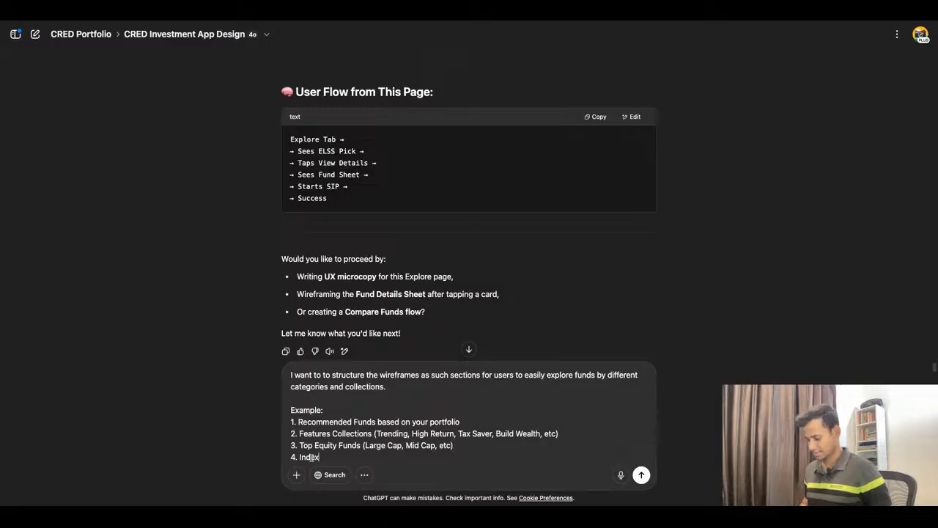
text( Funds)
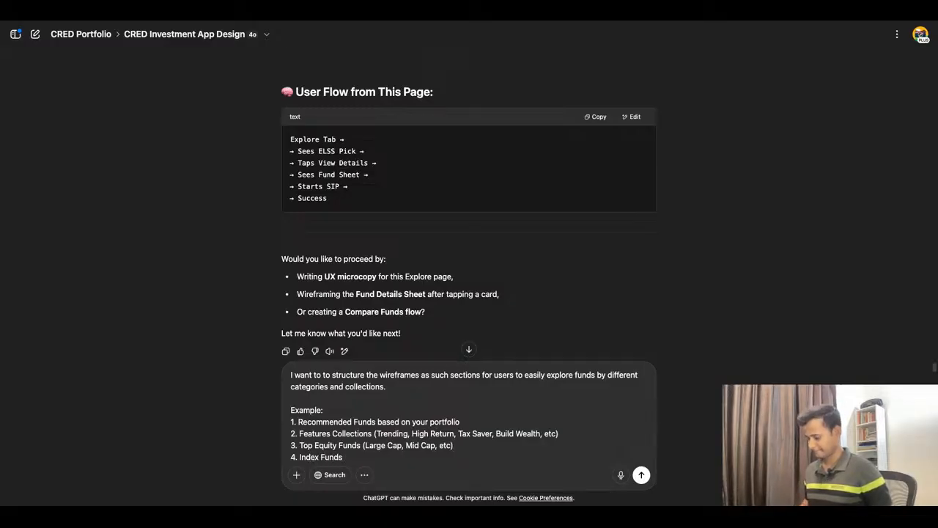
text( (Nifty )
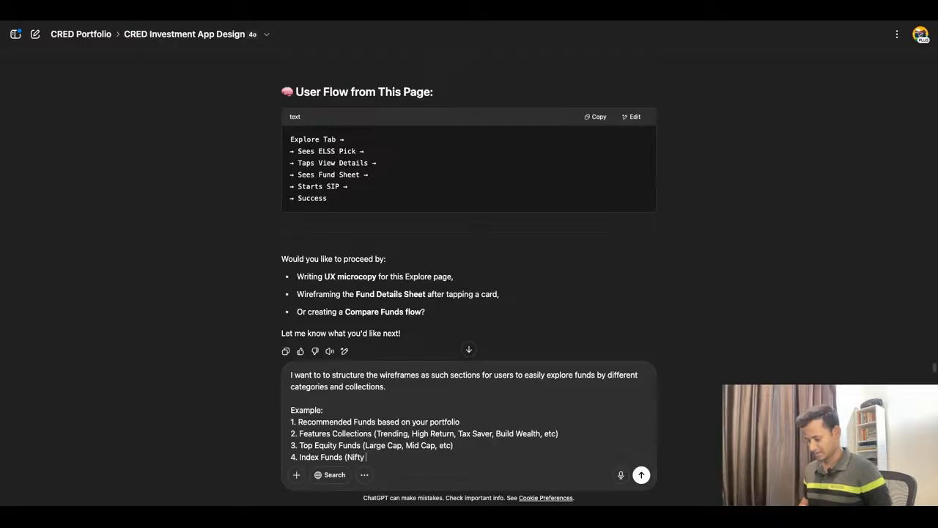
text(50)
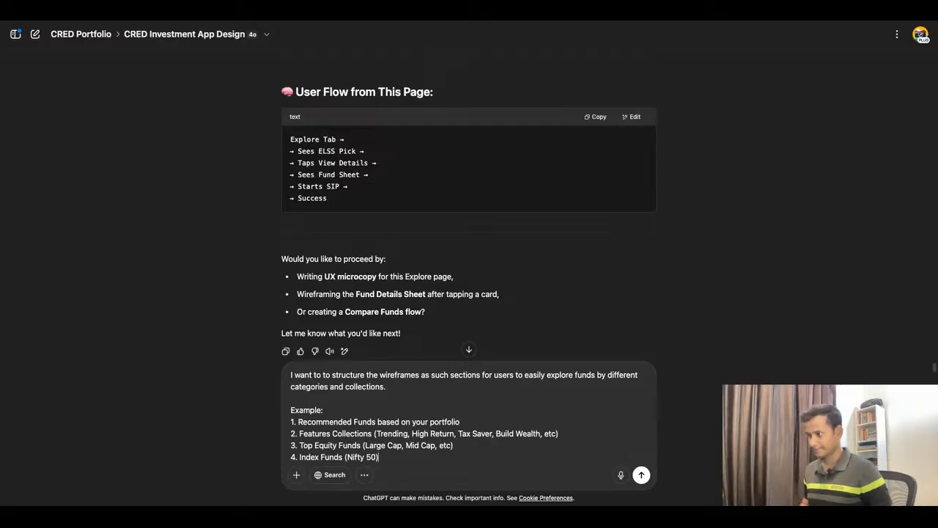
text(, N)
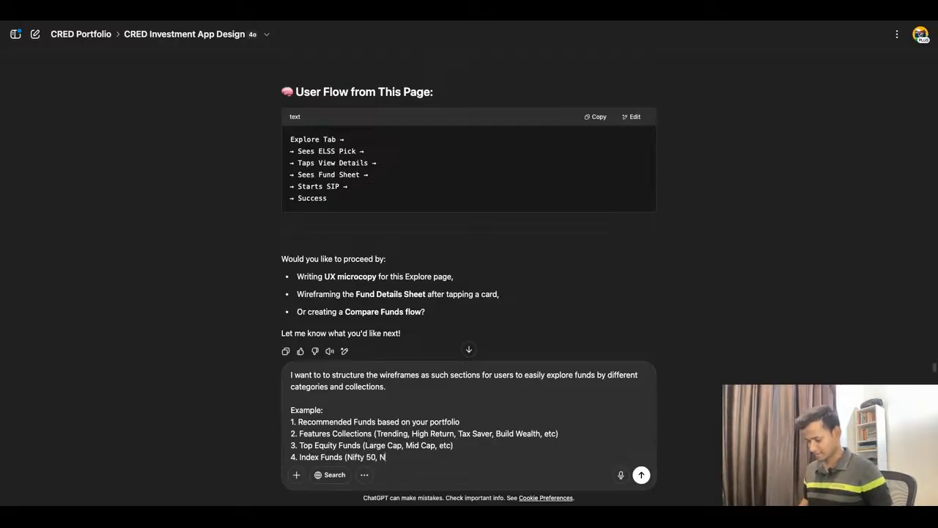
text(ifty)
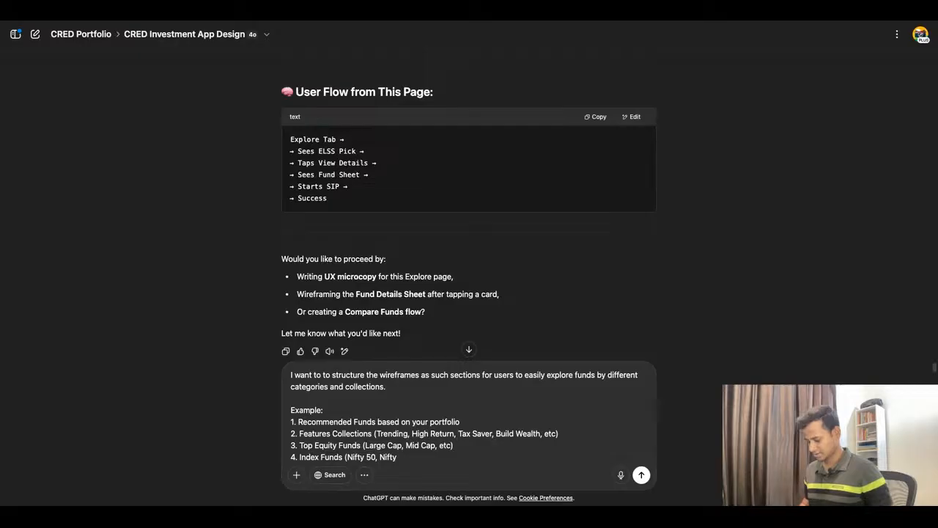
text( nNext)
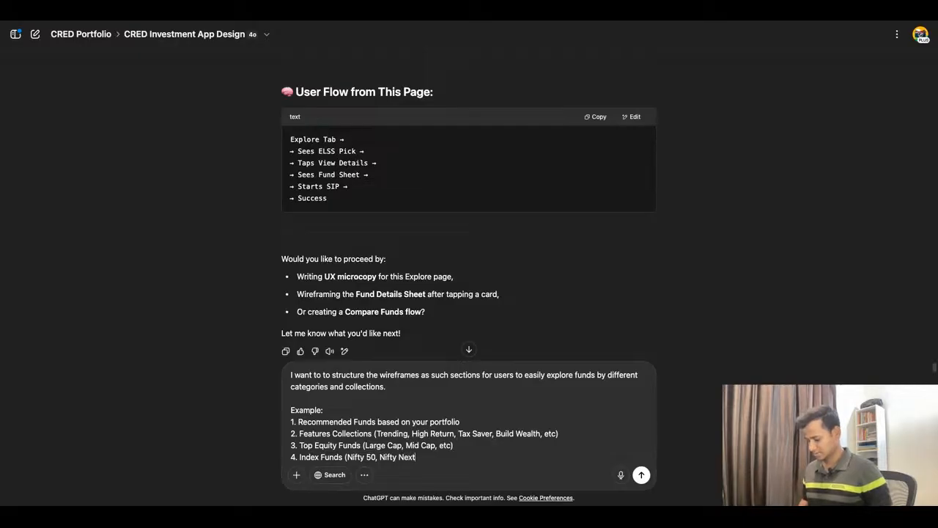
text(50)
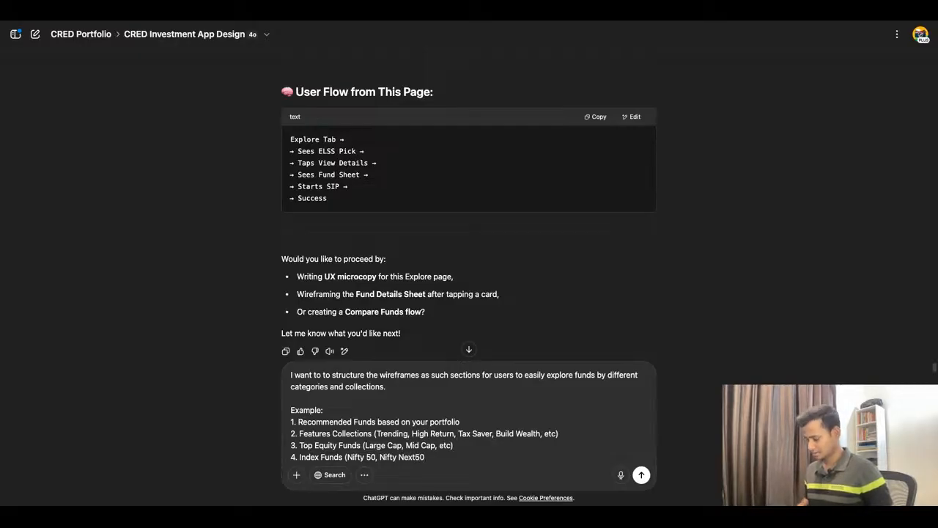
click(415, 457)
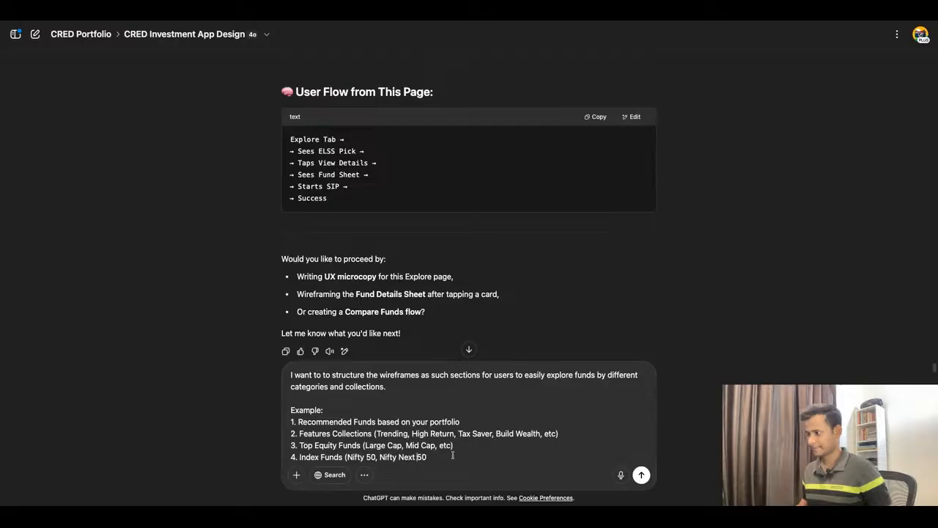
click(439, 456)
text(,)
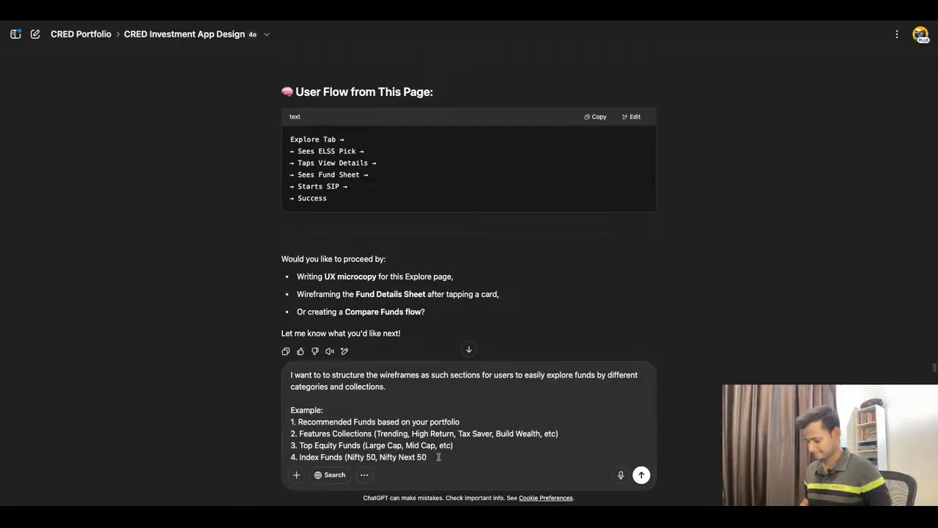
text( etc))
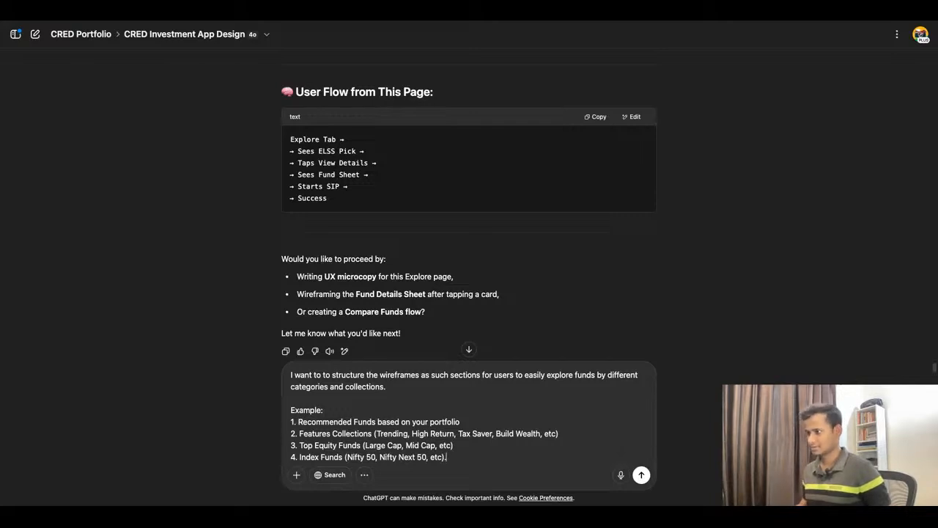
text(.)
click(411, 390)
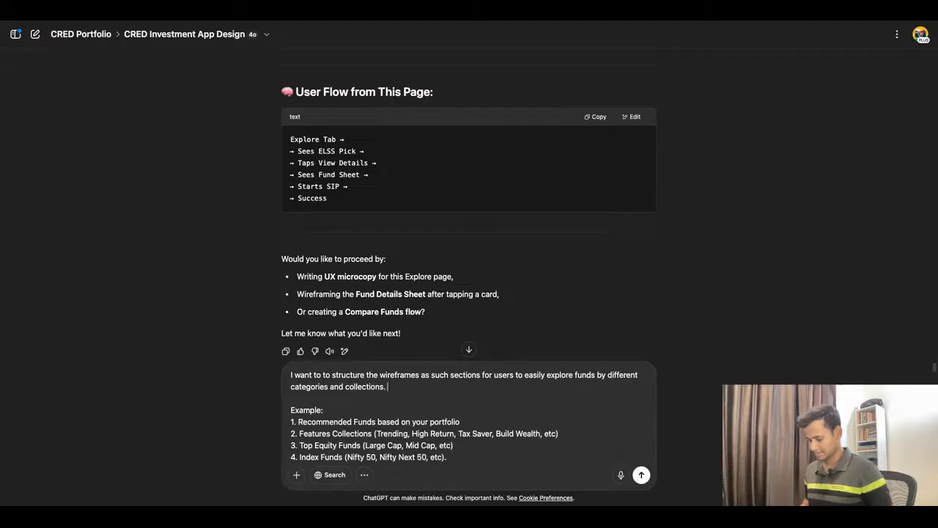
text(Pro)
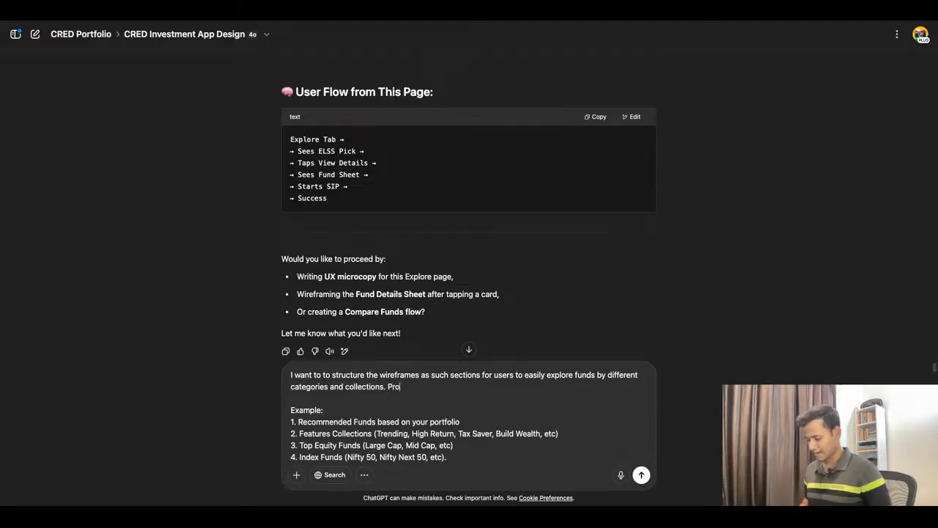
text(vide some)
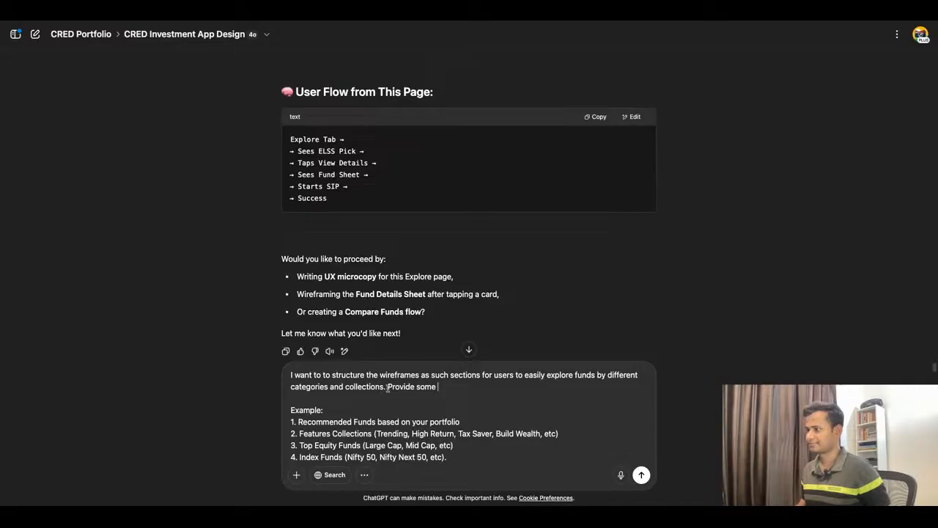
Step: Replace "Provide some" after the prompt's first sentence with "Let's get some more section ideas"
drag(387, 387, 510, 389)
text(Let')
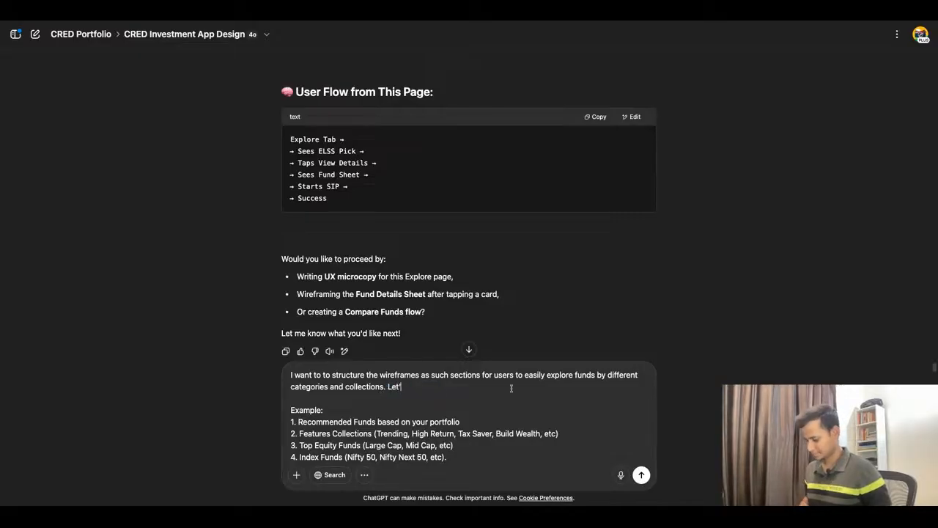
text(s get some n)
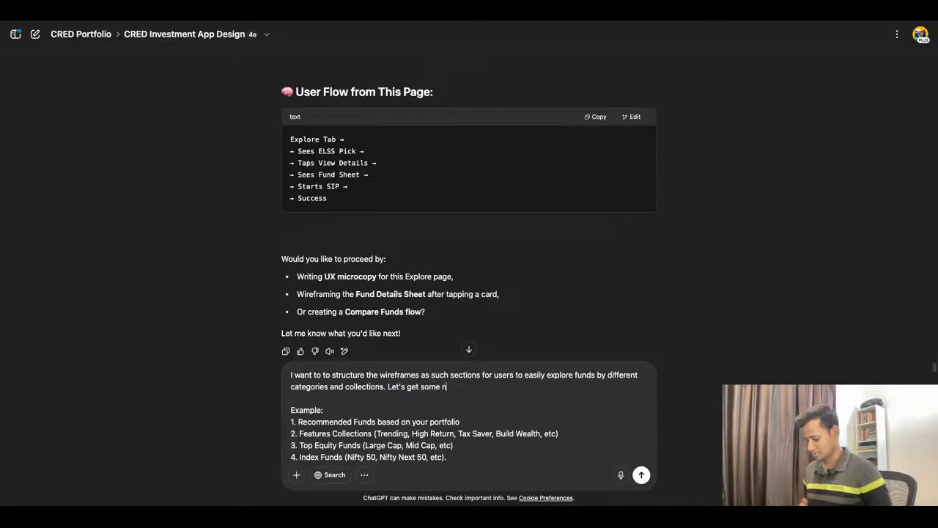
key(BackSpace)
text(mo)
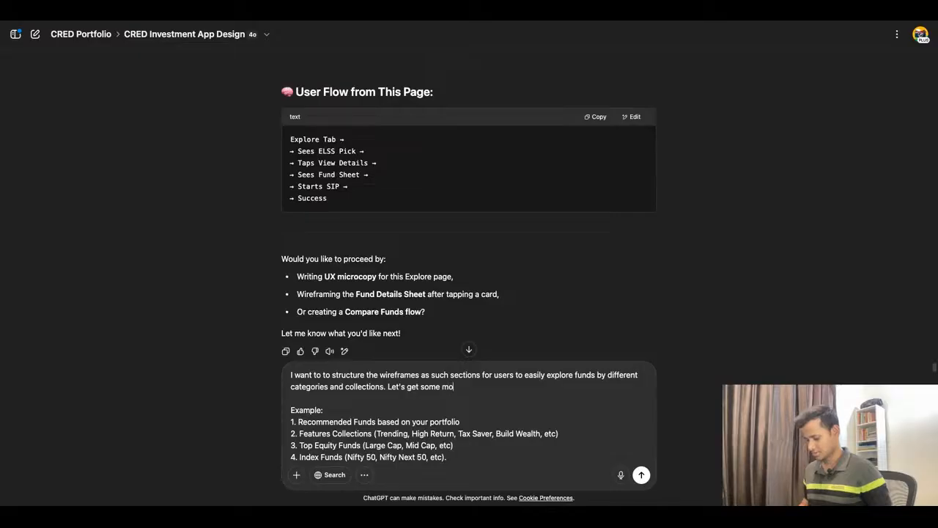
text(re sction )
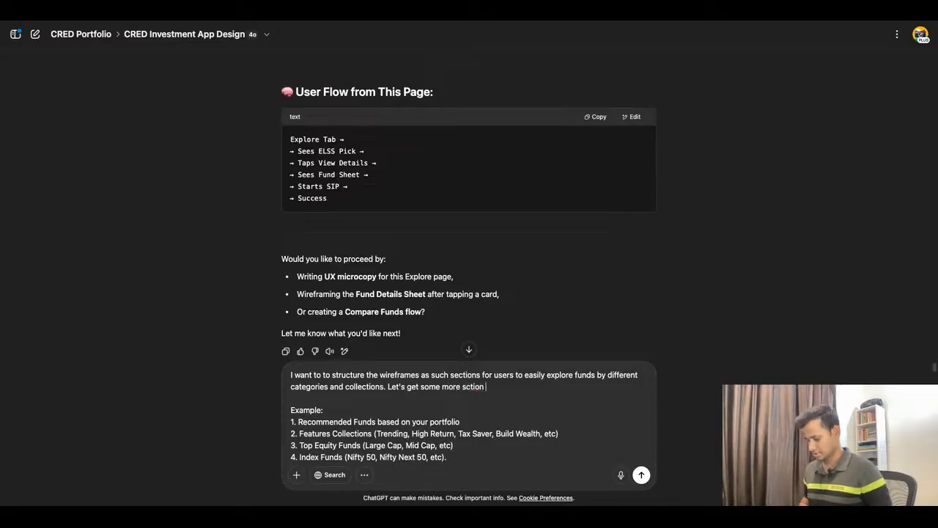
text(ideas)
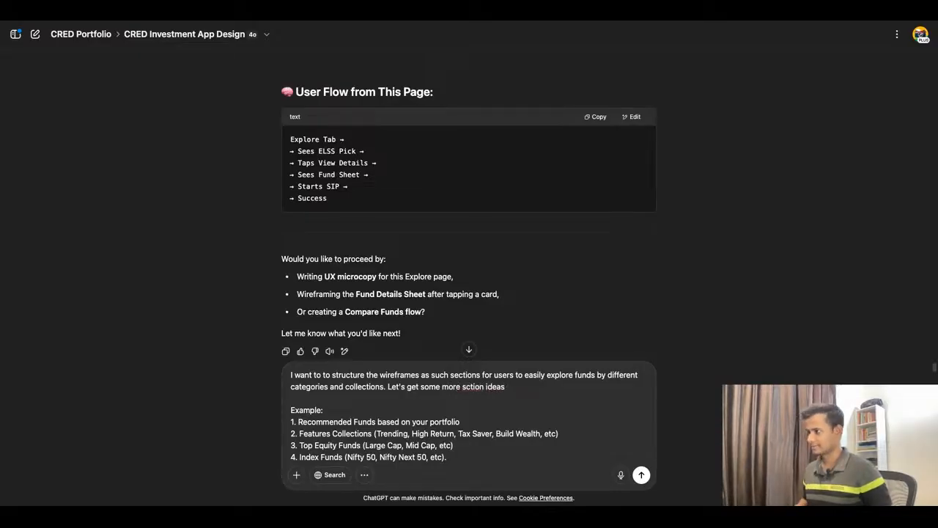
double_click(473, 387)
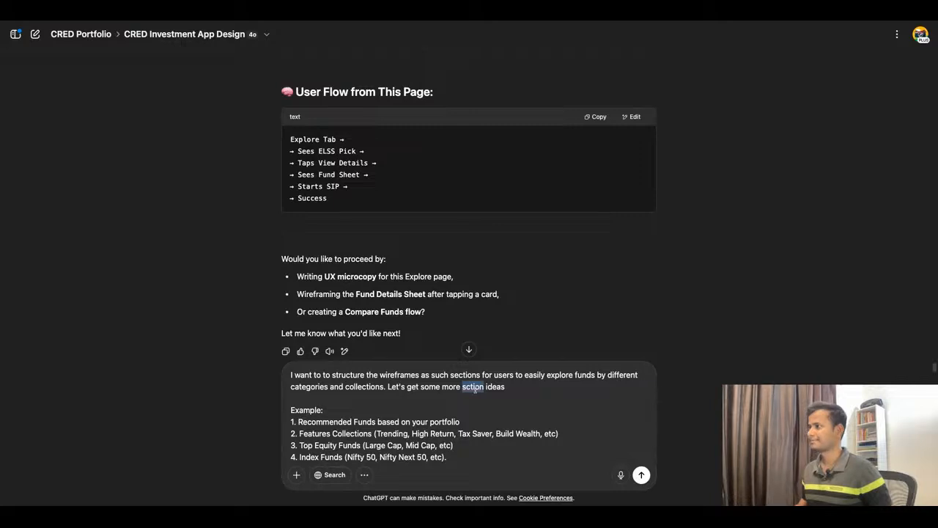
text(section ideas b)
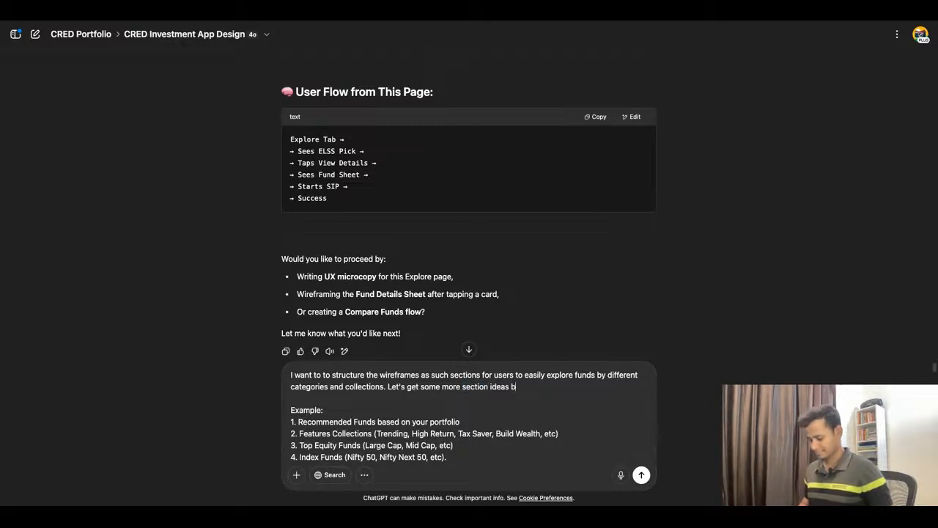
text(ased on o)
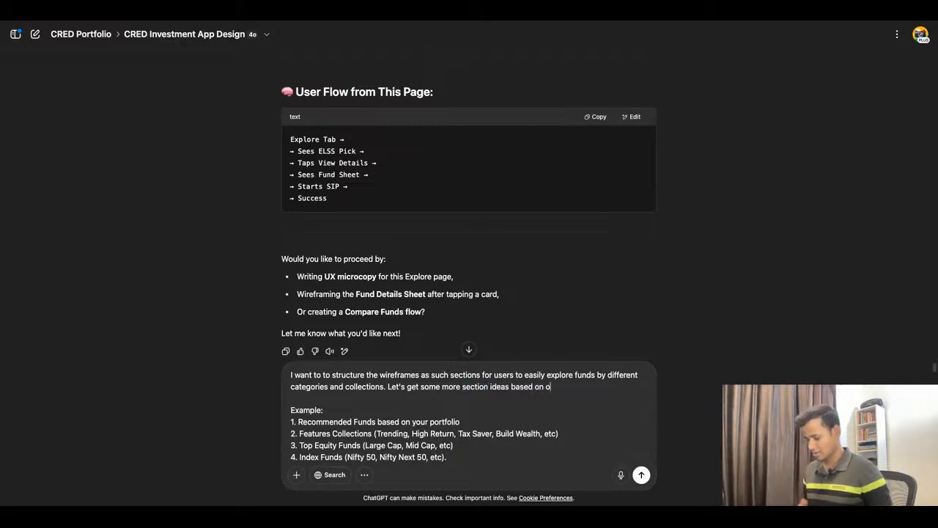
text(ur research.)
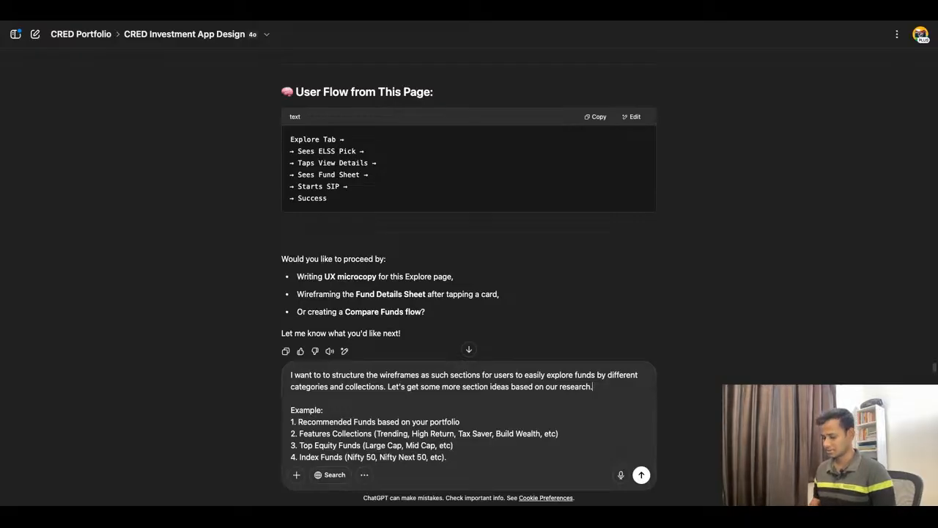
Step: Finish the second sentence with "based on our research." and send the prompt to ChatGPT
text(R)
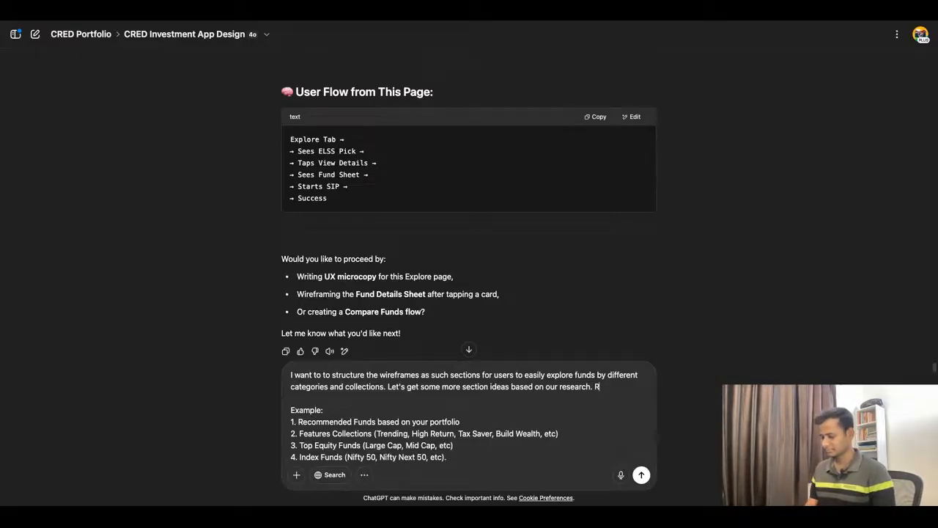
key(BackSpace)
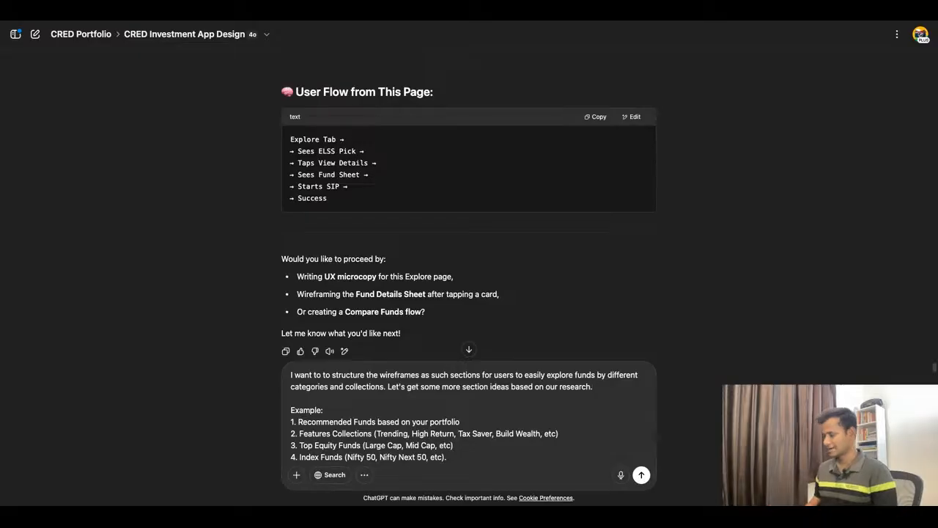
key(Return)
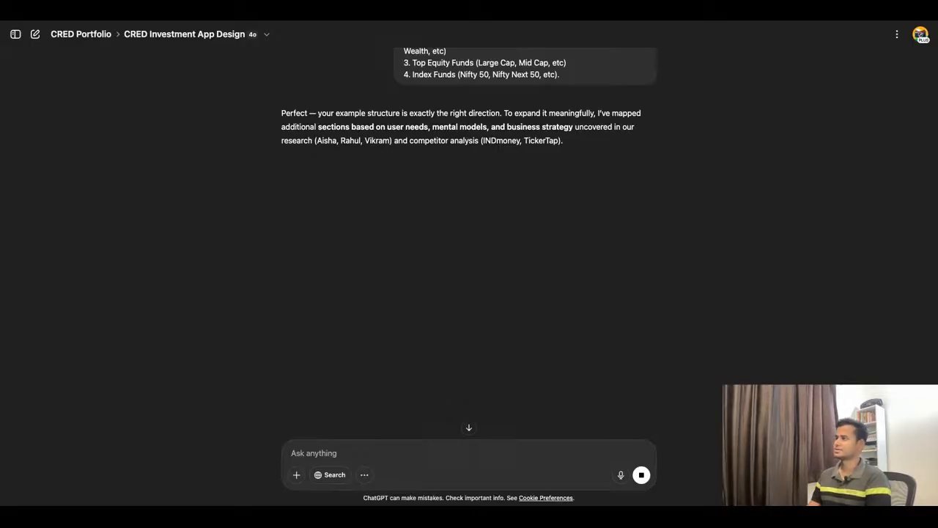
Step: Read the start of ChatGPT's reply, including the introduction and the Recommended for You section
scroll(470, 241, down, 1)
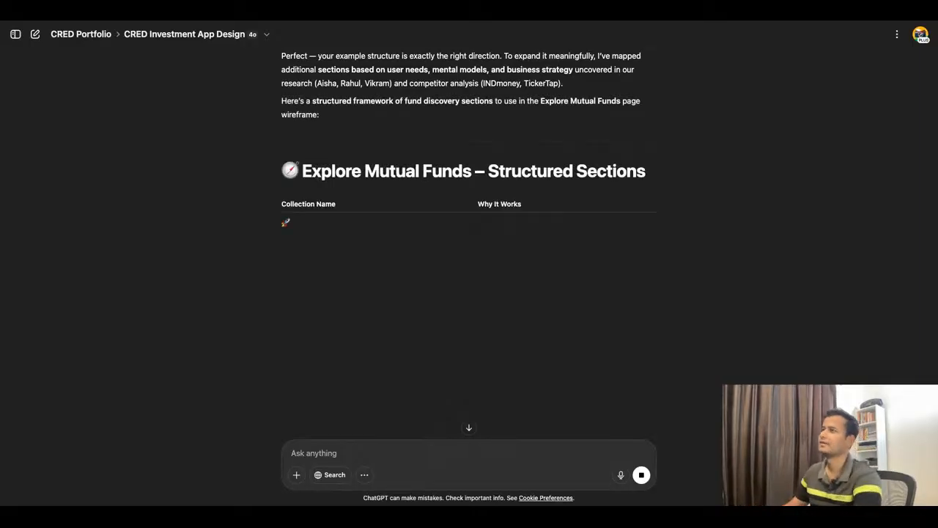
scroll(469, 220, up, 3)
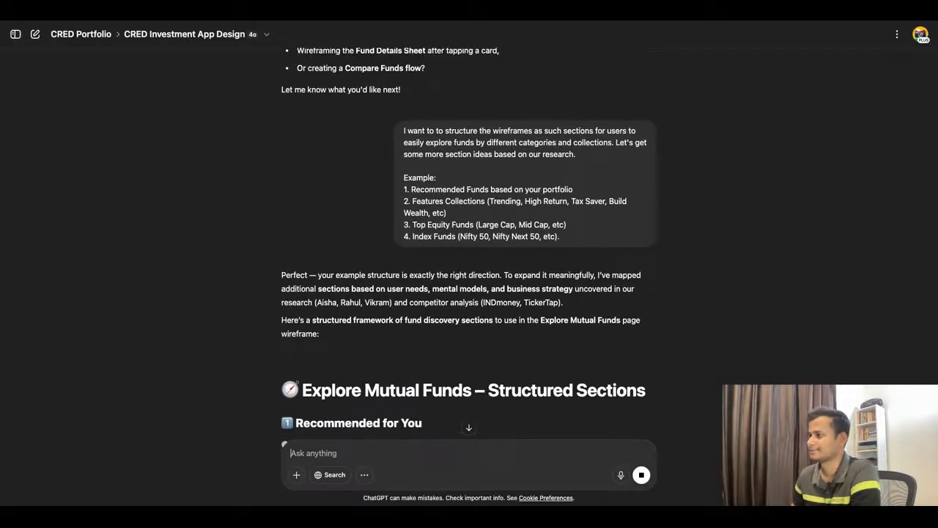
scroll(469, 247, down, 2)
scroll(469, 247, down, 2)
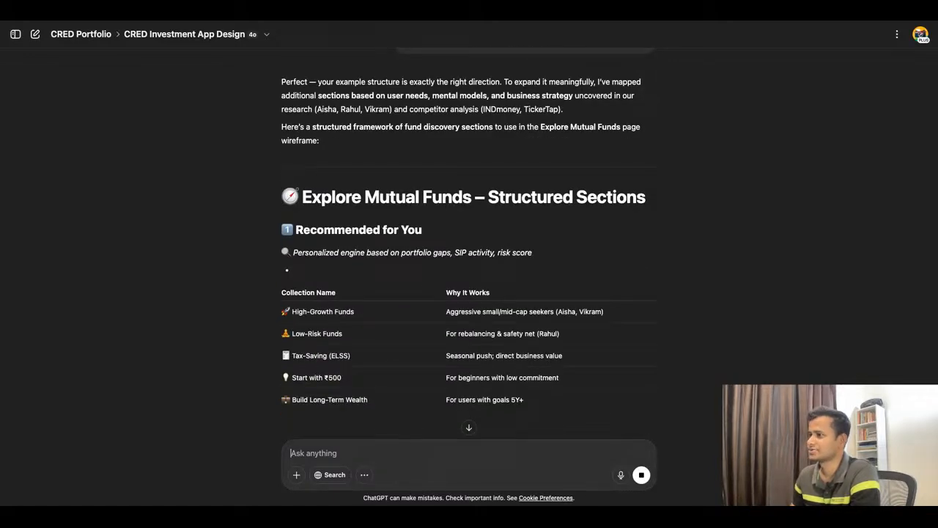
scroll(469, 247, down, 1)
scroll(469, 247, down, 1)
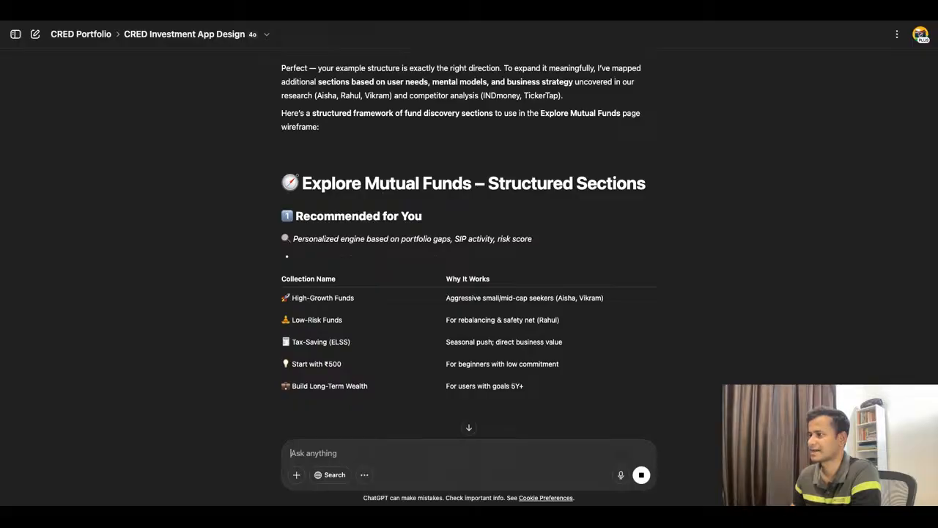
scroll(469, 247, down, 3)
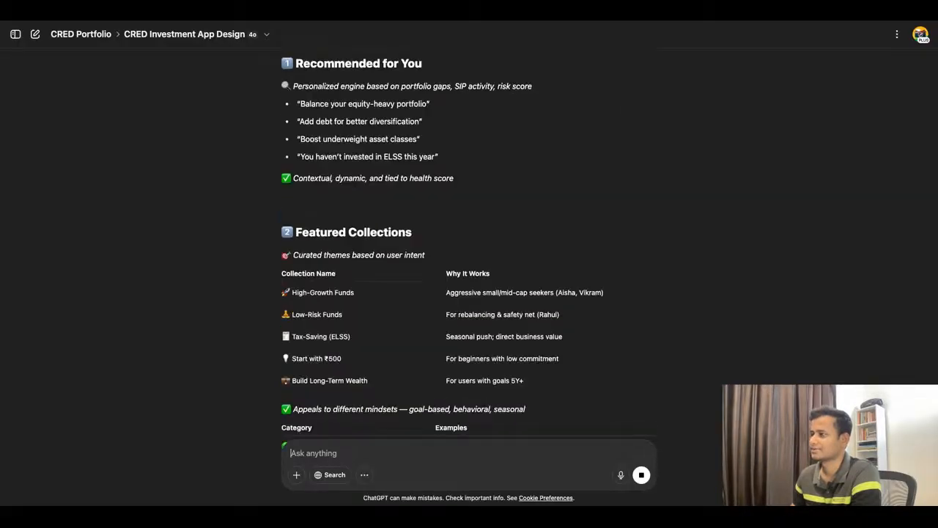
scroll(469, 247, up, 3)
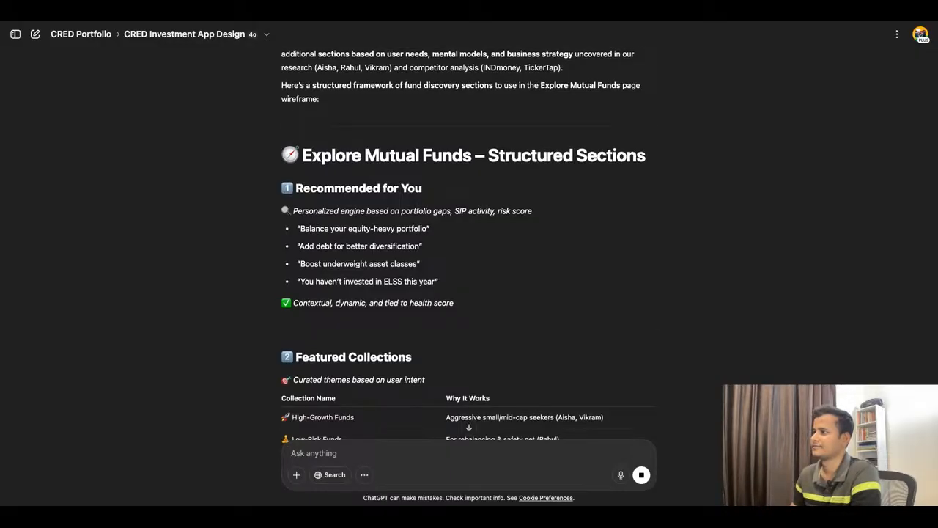
Step: Examine the Featured Collections section of the reply, comparing each collection name with why it works
scroll(469, 245, down, 3)
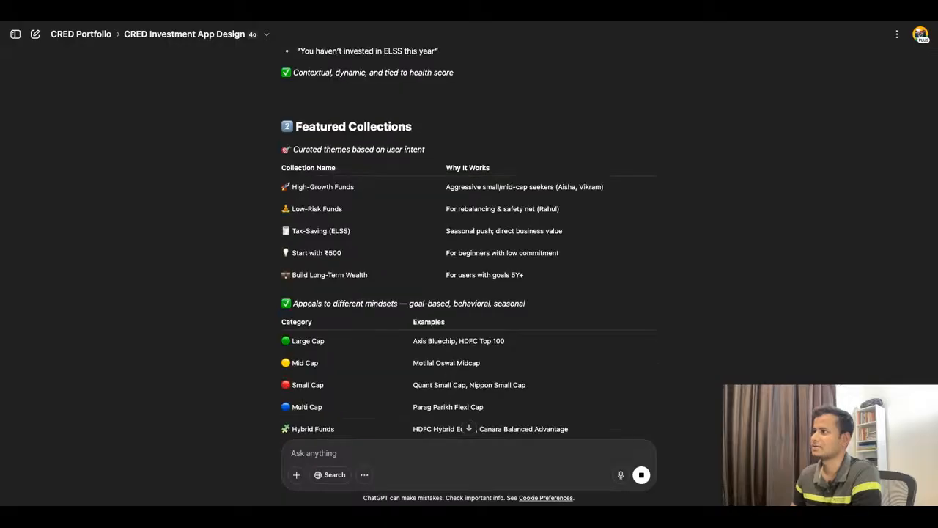
scroll(469, 245, up, 1)
scroll(469, 245, up, 1)
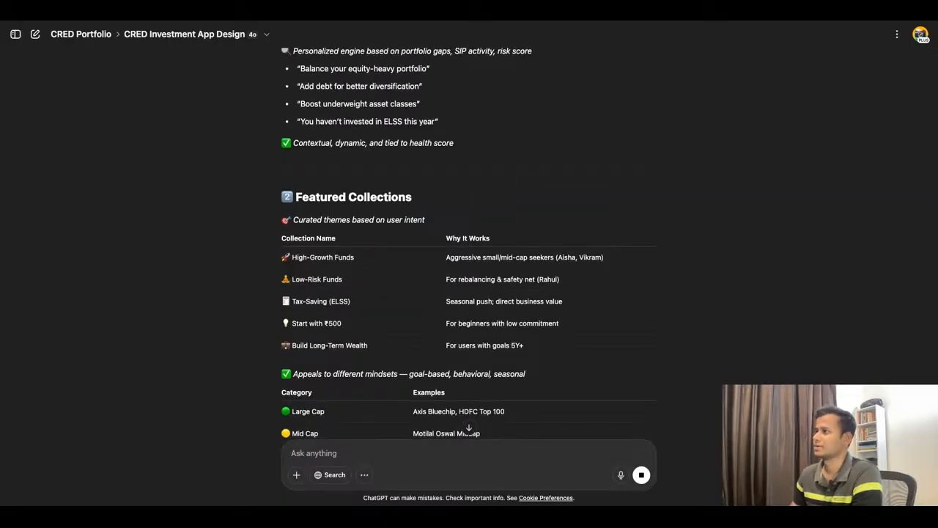
scroll(469, 245, down, 1)
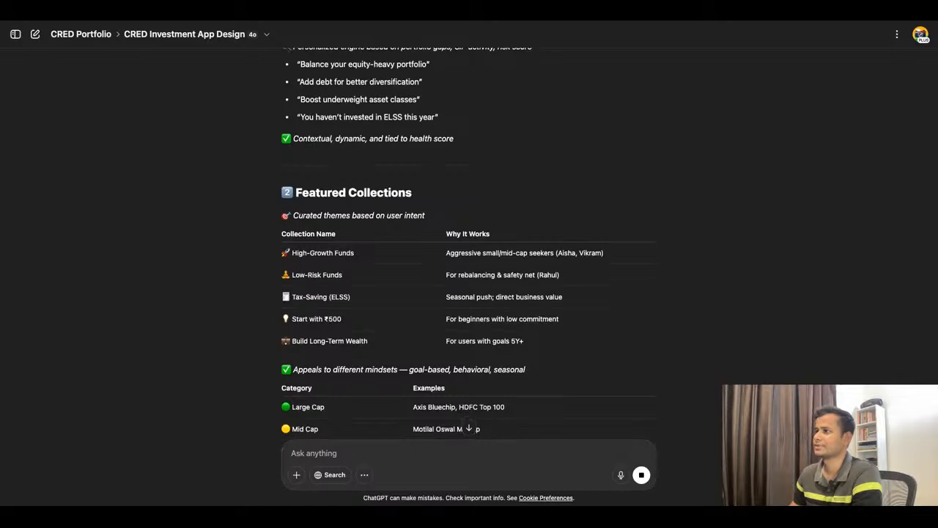
scroll(469, 245, up, 1)
scroll(469, 245, down, 1)
scroll(469, 245, down, 1)
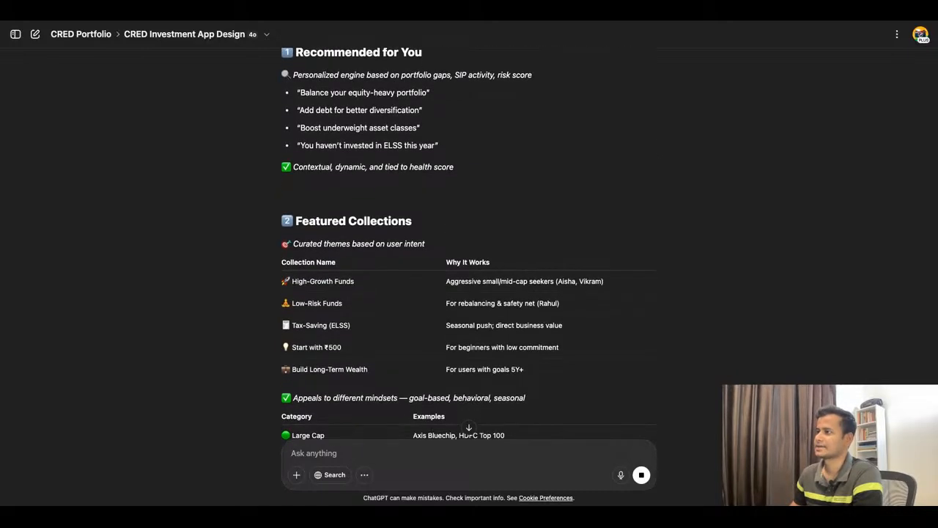
scroll(469, 245, down, 3)
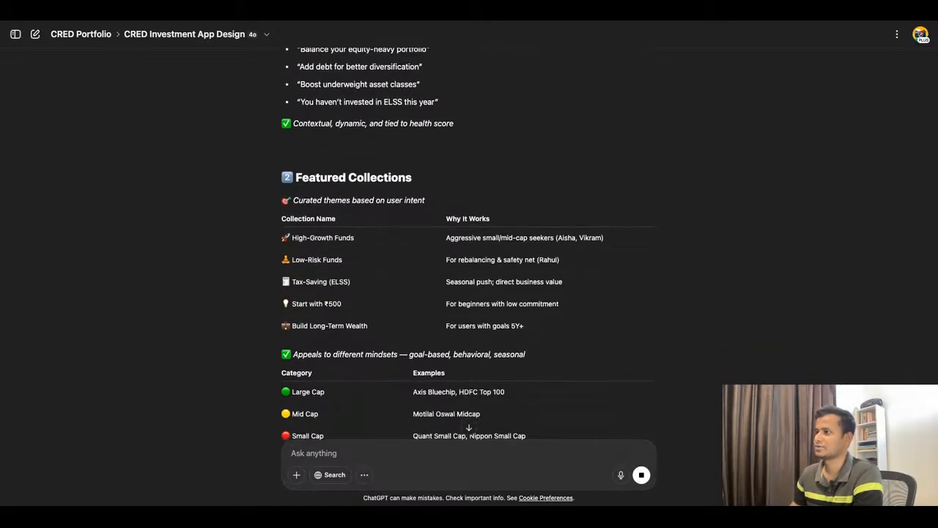
scroll(469, 245, down, 1)
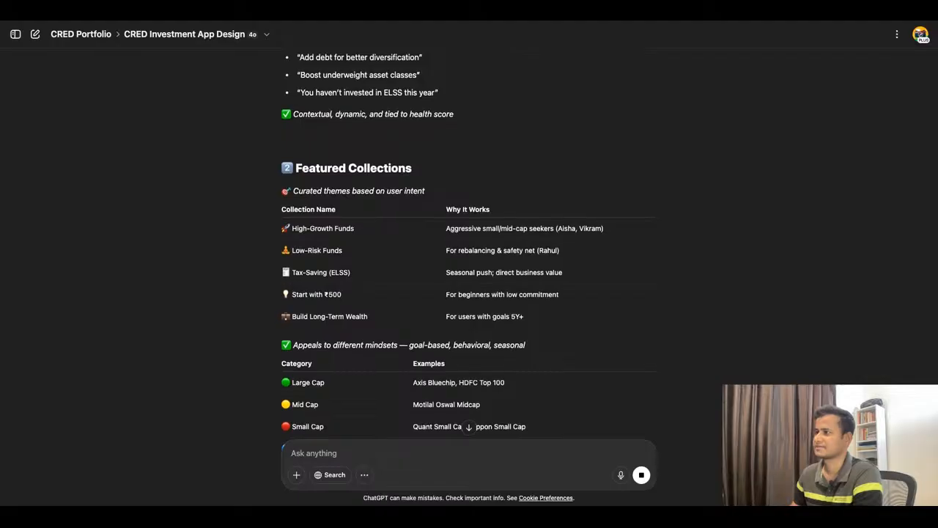
scroll(469, 245, down, 1)
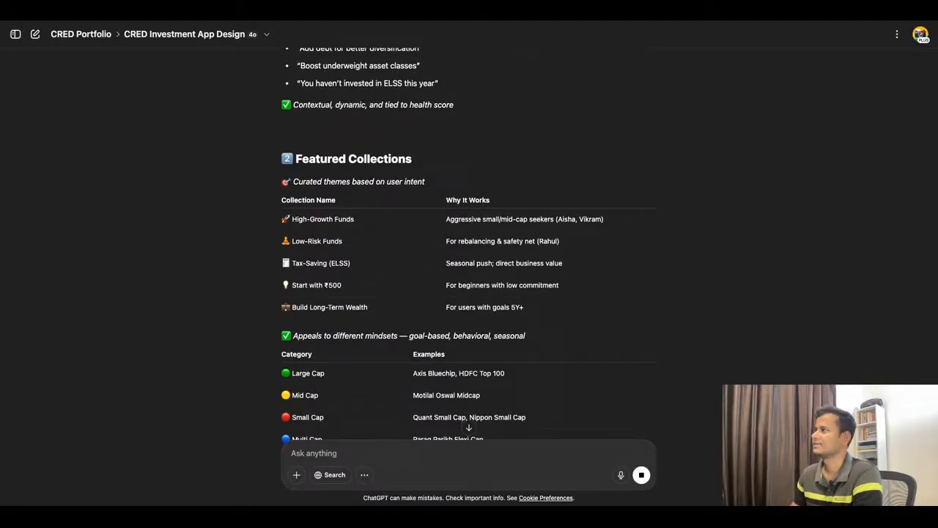
scroll(359, 22, down, 1)
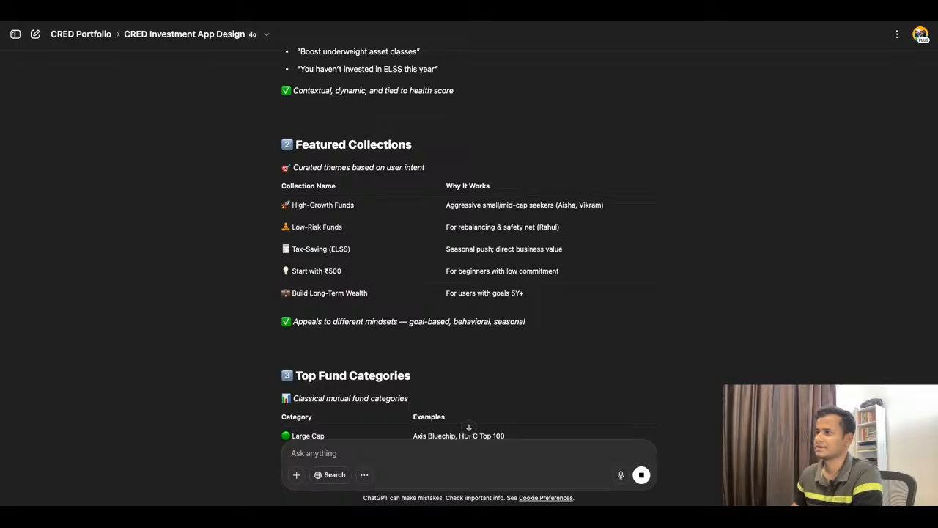
scroll(469, 245, down, 1)
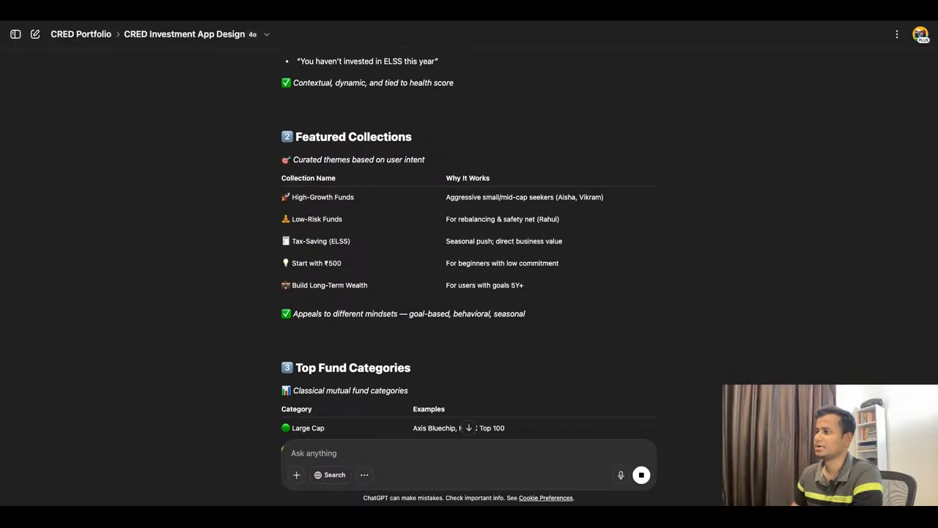
scroll(469, 246, down, 5)
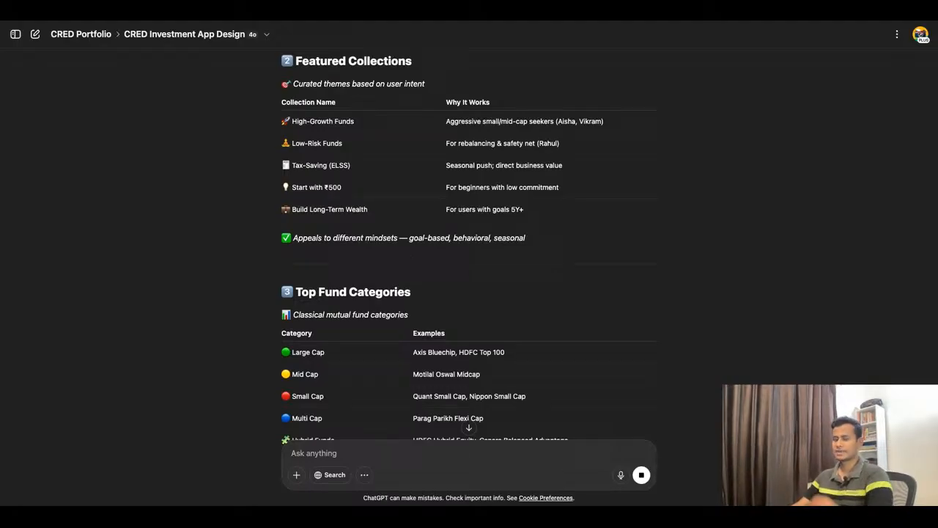
Step: Review the Top Fund Categories and Index & Passive Funds tables in the reply
scroll(469, 245, down, 3)
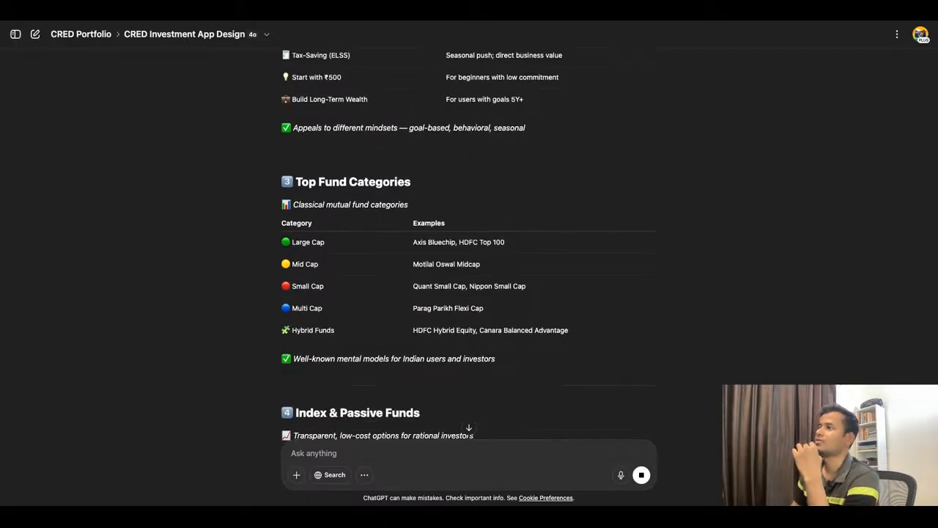
drag(295, 241, 317, 242)
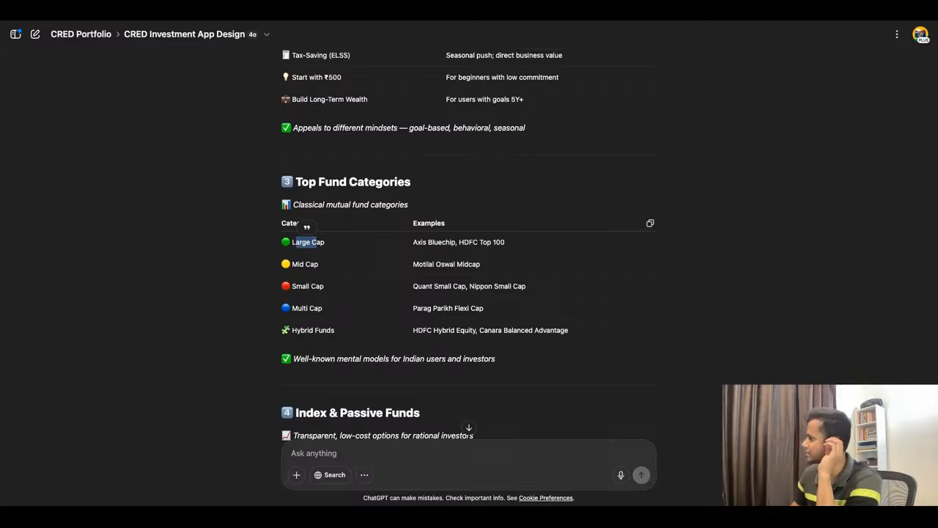
scroll(470, 257, down, 1)
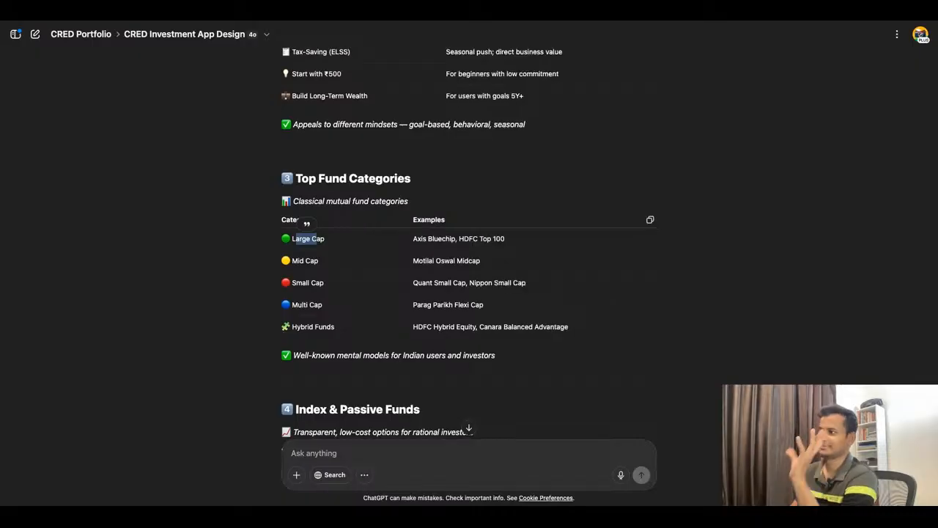
scroll(469, 257, down, 1)
scroll(469, 257, down, 2)
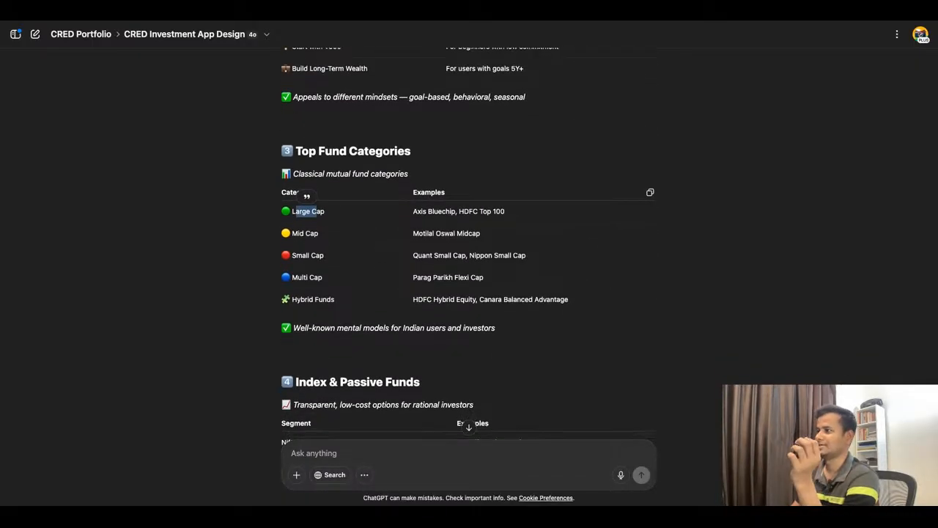
scroll(470, 256, down, 3)
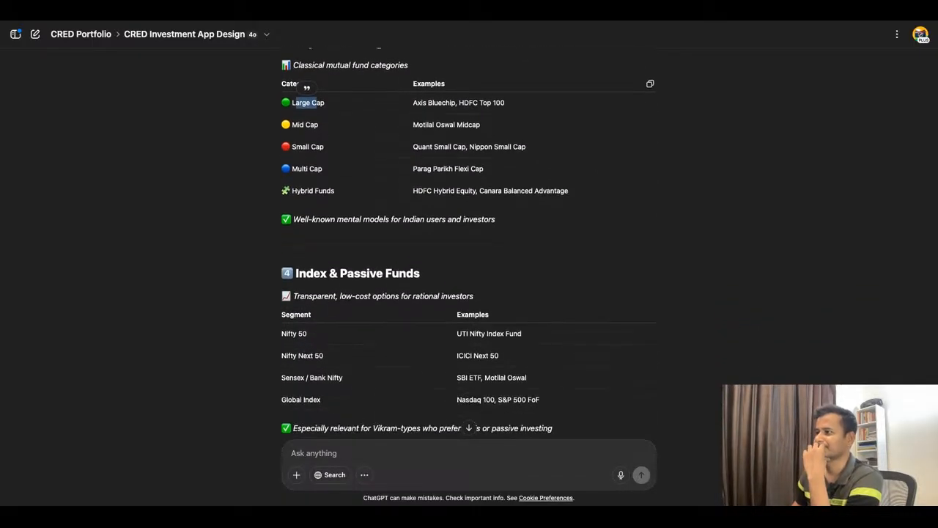
scroll(469, 234, down, 2)
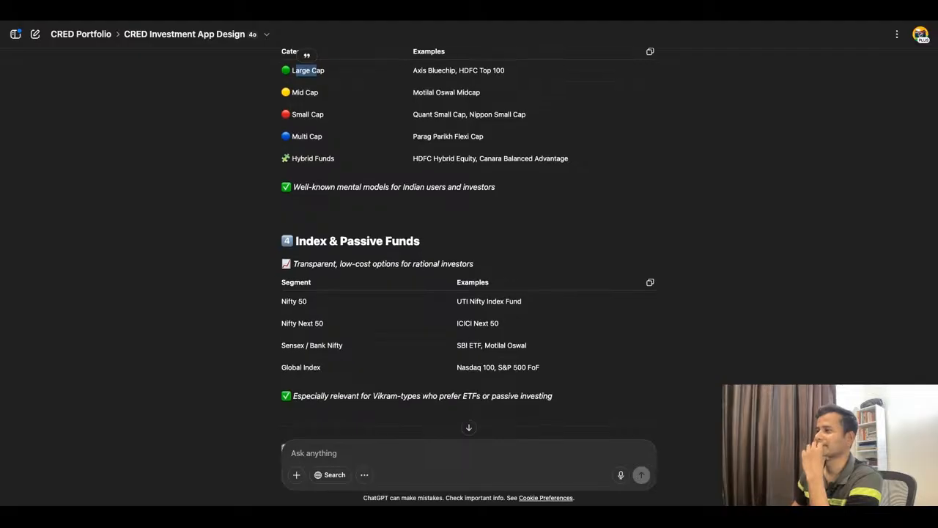
scroll(469, 234, down, 2)
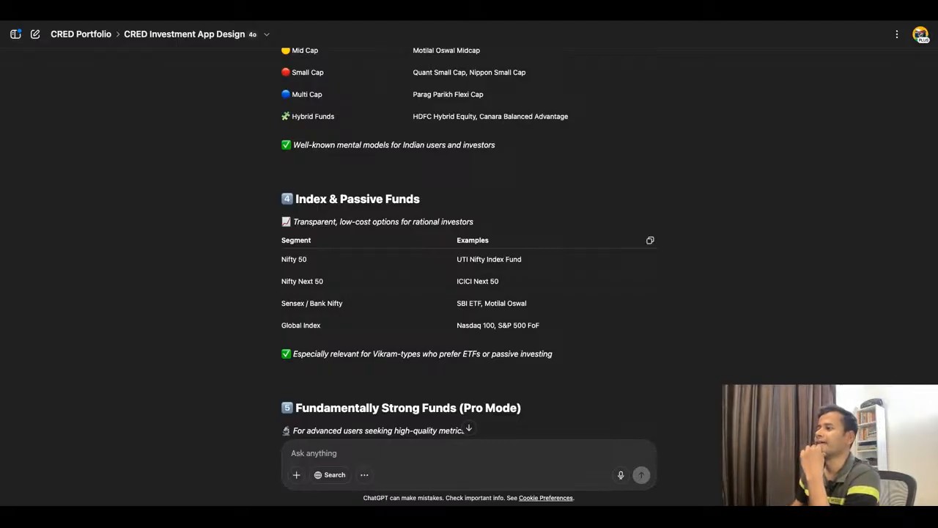
Step: Read the Fundamentally Strong Funds (Pro Mode) and Recently Viewed / Resume Investing sections, highlighting the example resume prompts
scroll(469, 242, down, 1)
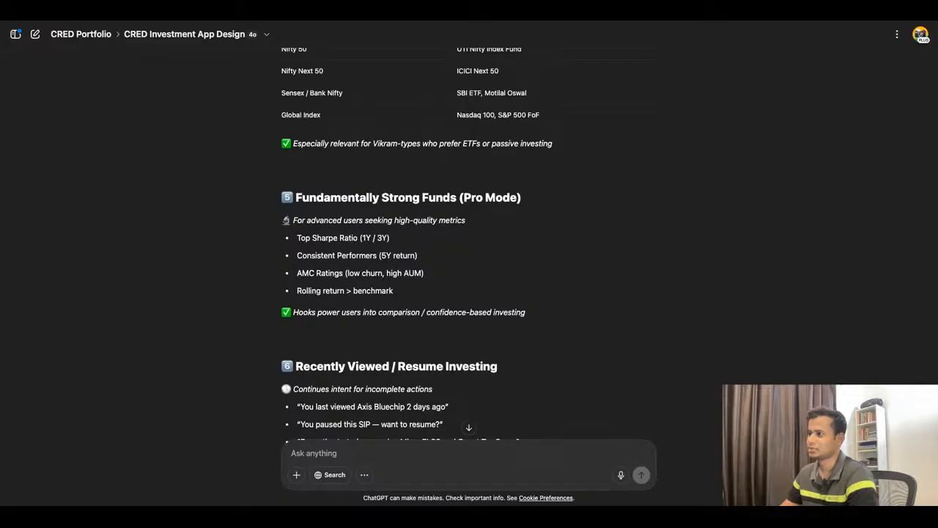
scroll(469, 242, down, 3)
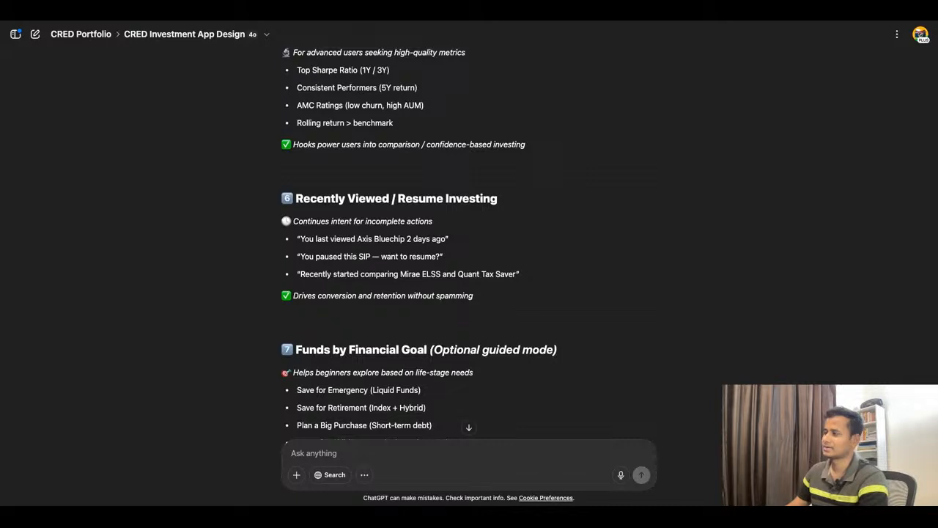
drag(300, 239, 433, 256)
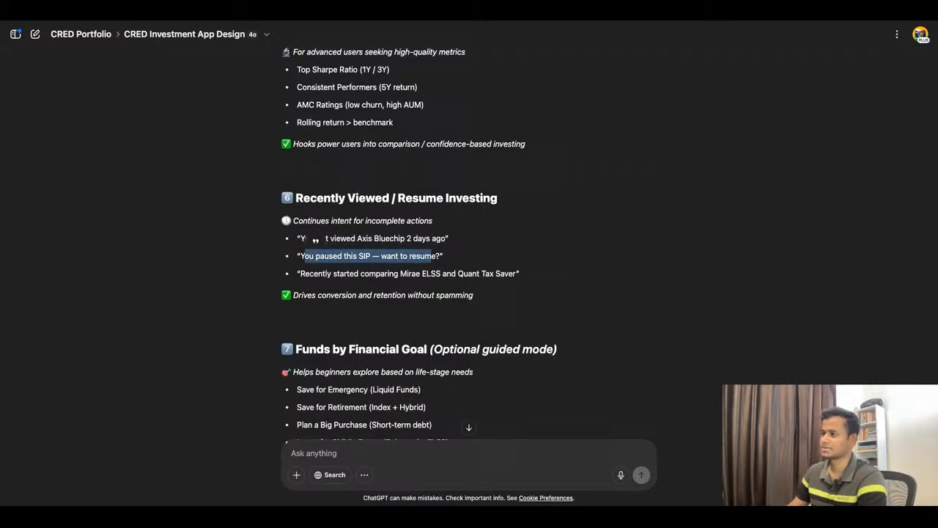
drag(313, 273, 441, 273)
scroll(441, 273, down, 1)
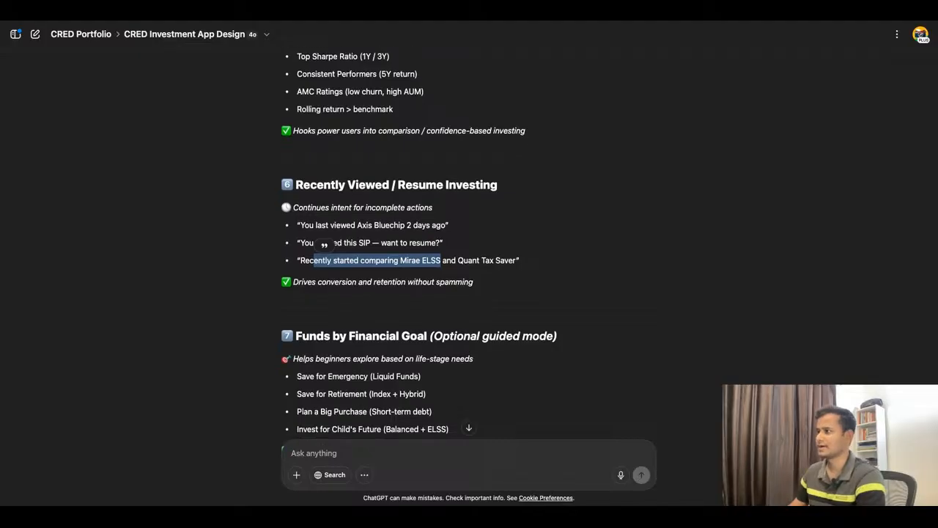
Step: Read the Funds by Financial Goal section, highlighting the retirement, big purchase and child's future goals
scroll(440, 273, down, 2)
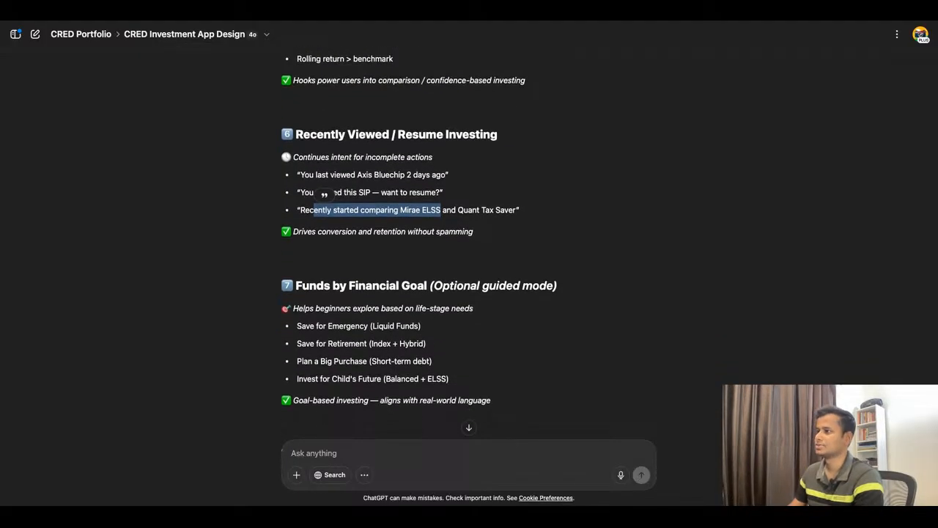
scroll(440, 273, down, 2)
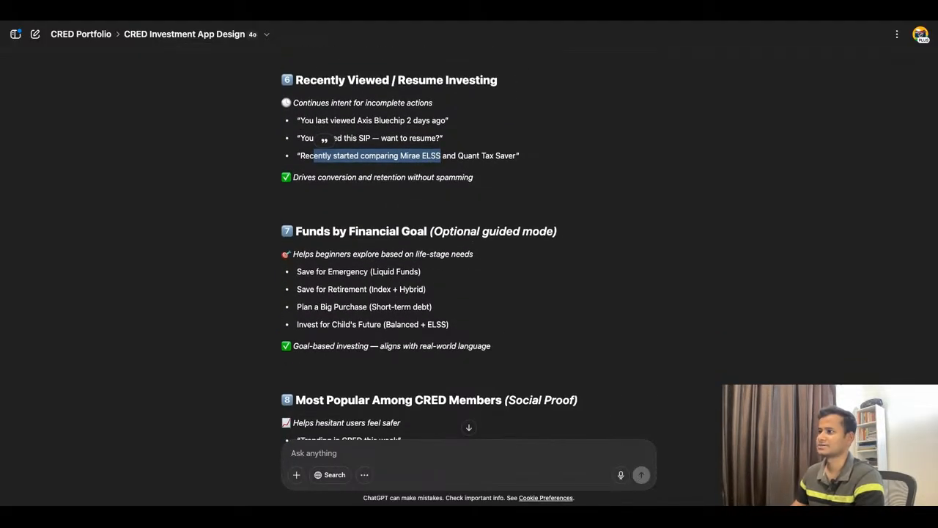
scroll(440, 274, down, 1)
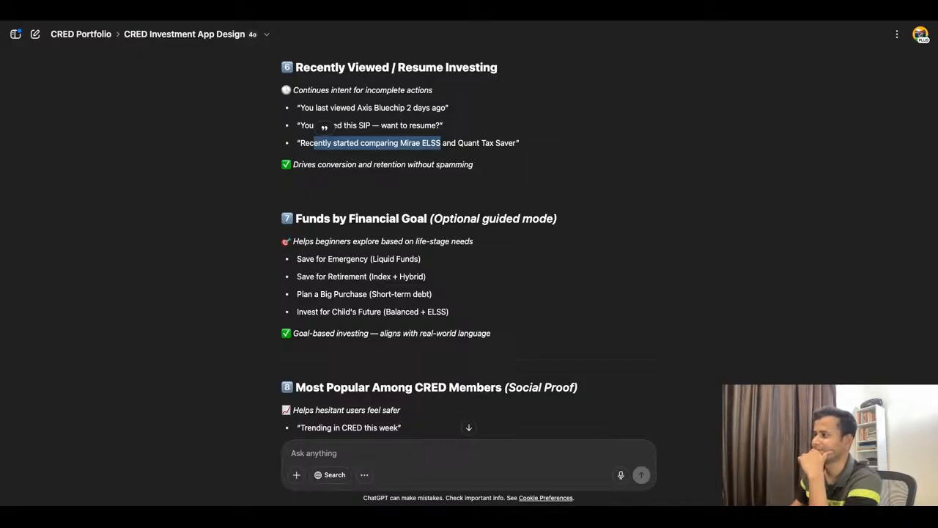
scroll(430, 243, down, 1)
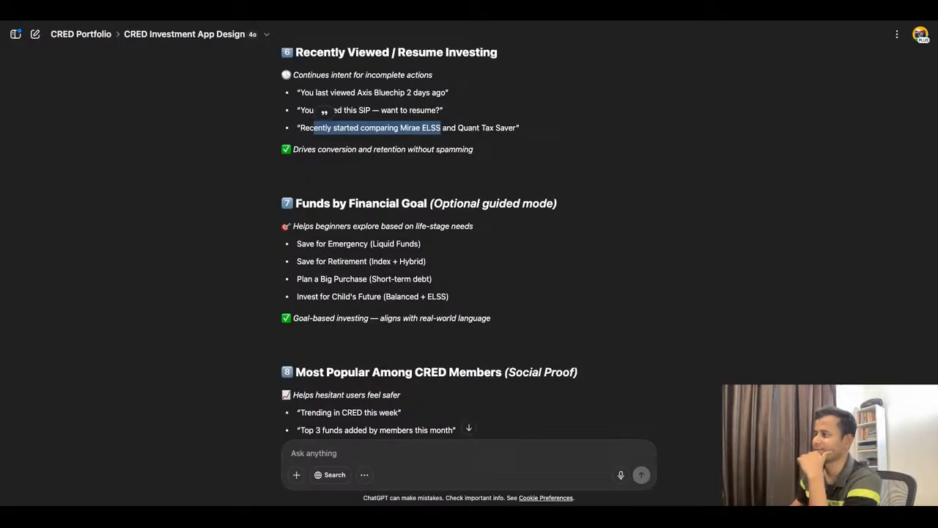
drag(302, 261, 426, 261)
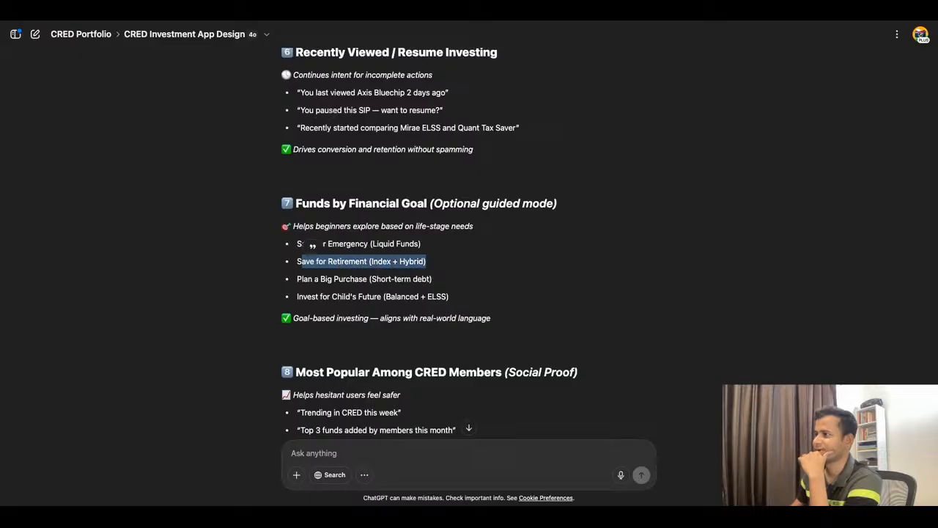
drag(297, 279, 432, 279)
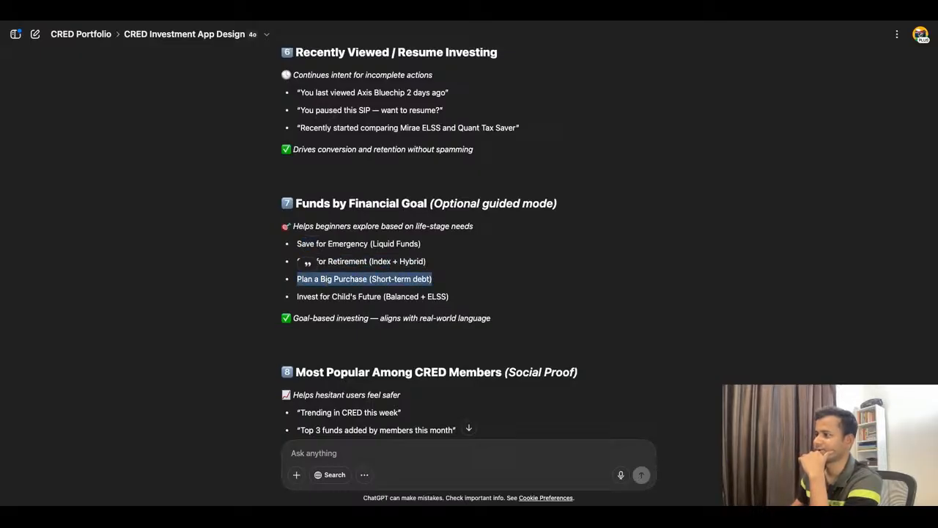
drag(302, 296, 447, 296)
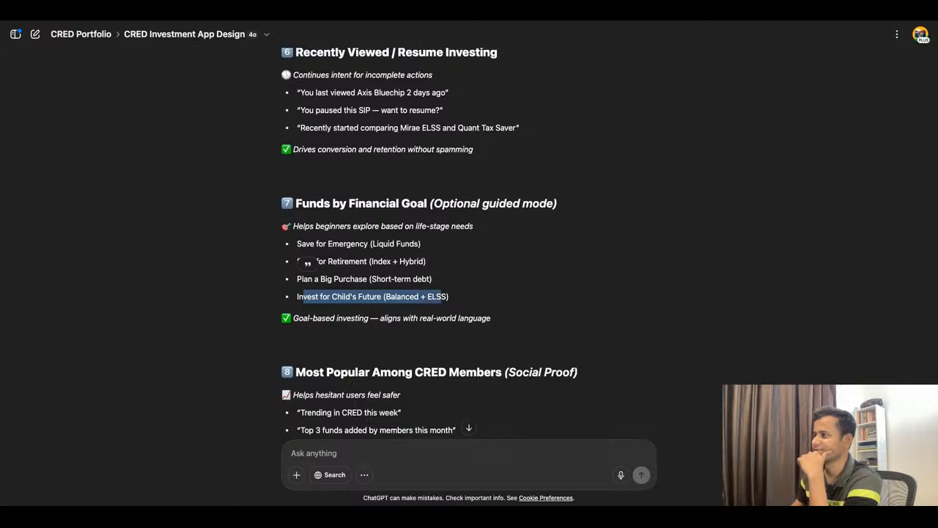
scroll(448, 296, down, 1)
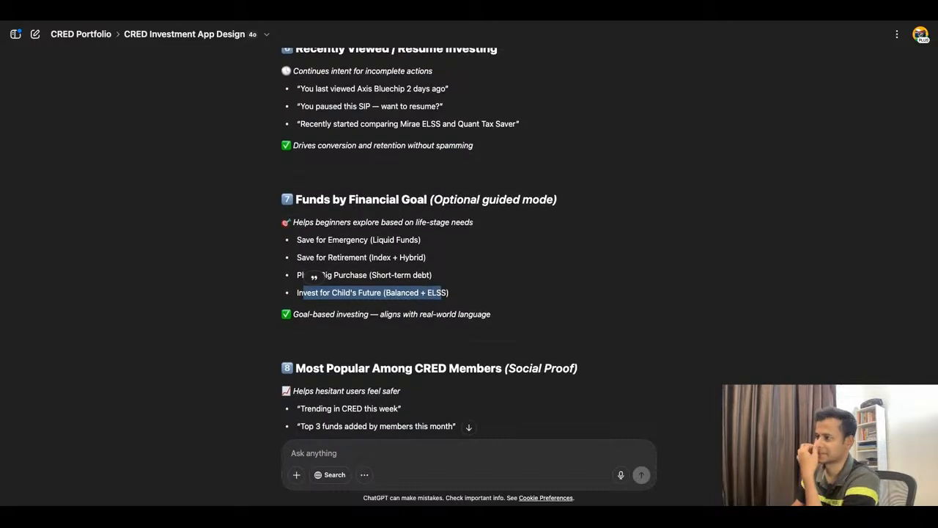
Step: Read the Most Popular Among CRED Members section, highlighting the trending, top 3 funds and highest-rated examples
scroll(429, 242, down, 1)
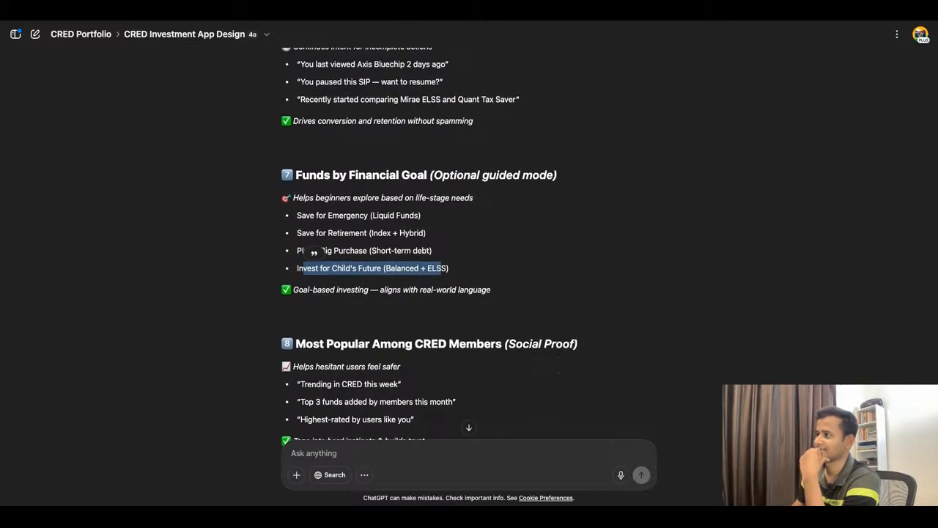
scroll(470, 246, down, 2)
scroll(469, 247, down, 3)
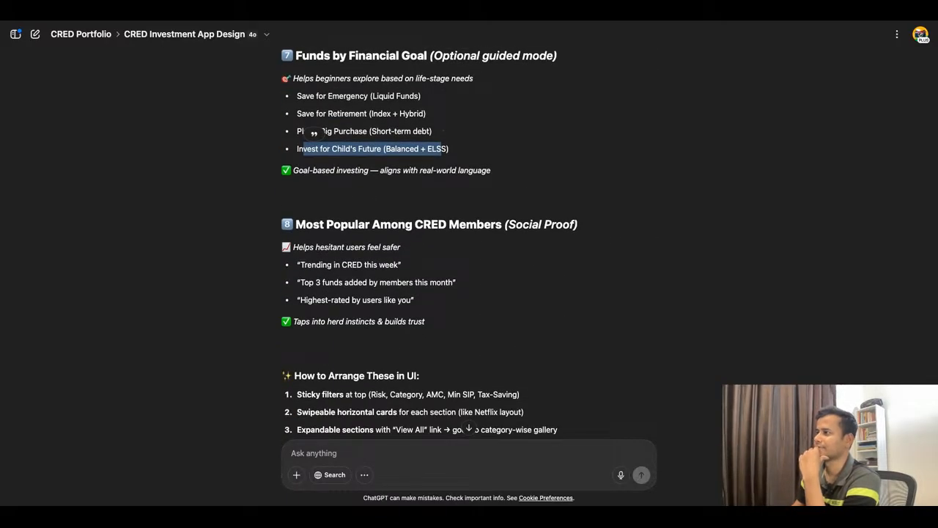
scroll(469, 247, down, 1)
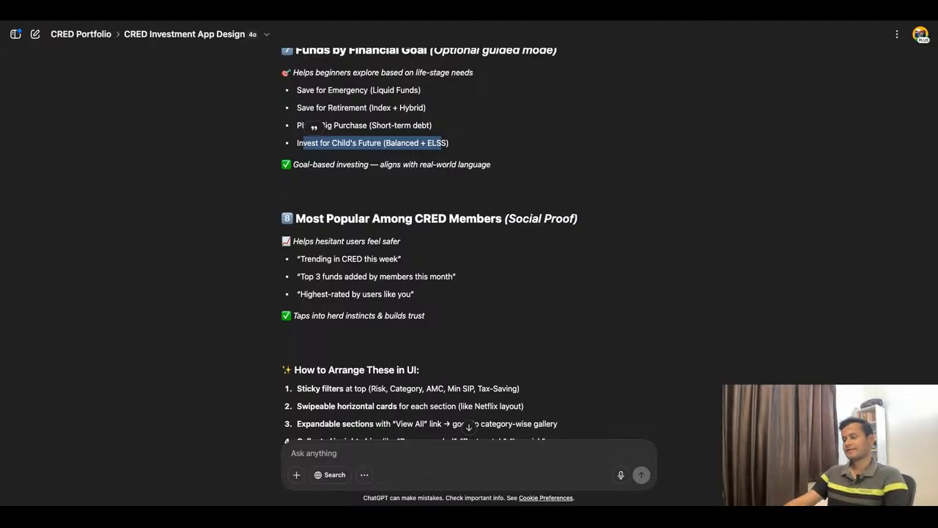
scroll(469, 246, down, 1)
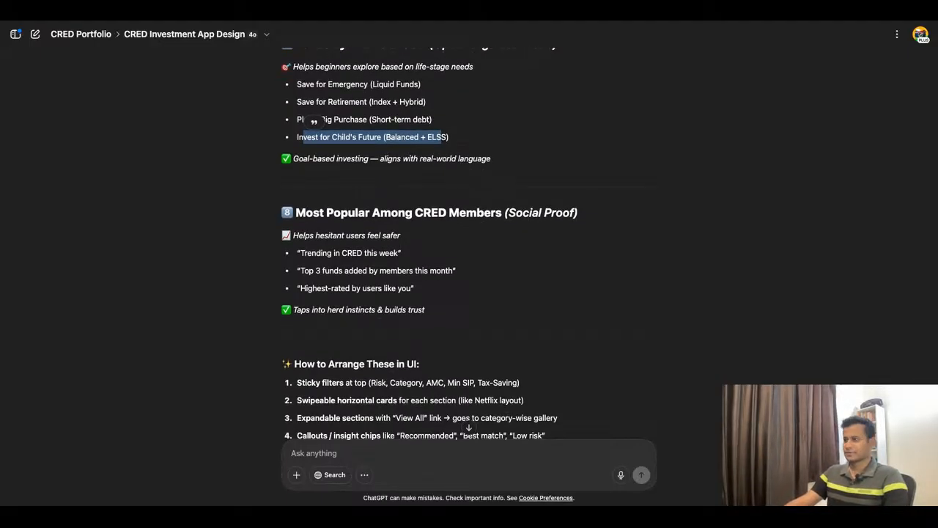
drag(300, 253, 401, 253)
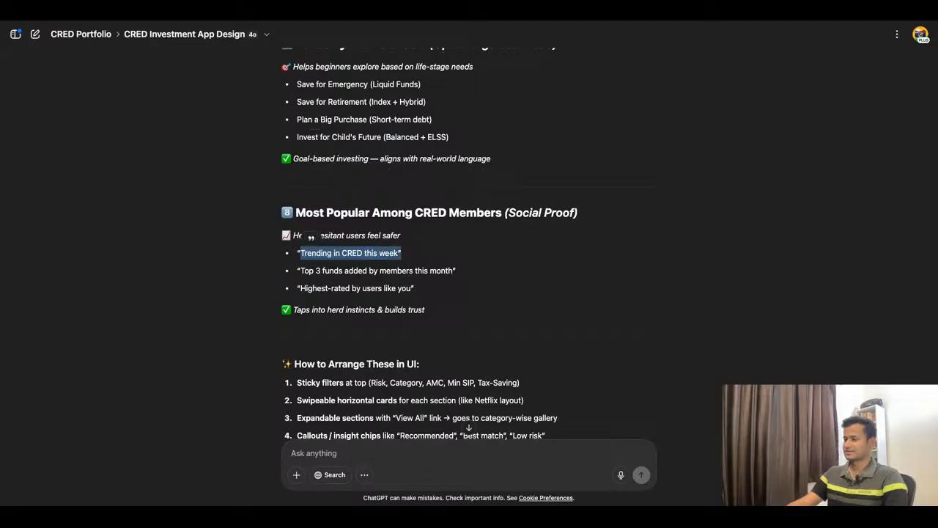
drag(301, 270, 446, 271)
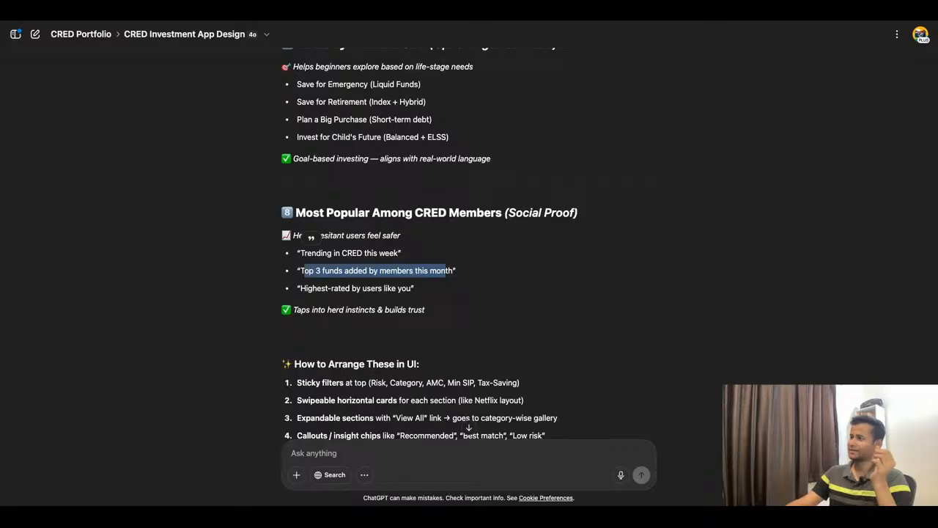
drag(306, 288, 382, 288)
click(382, 288)
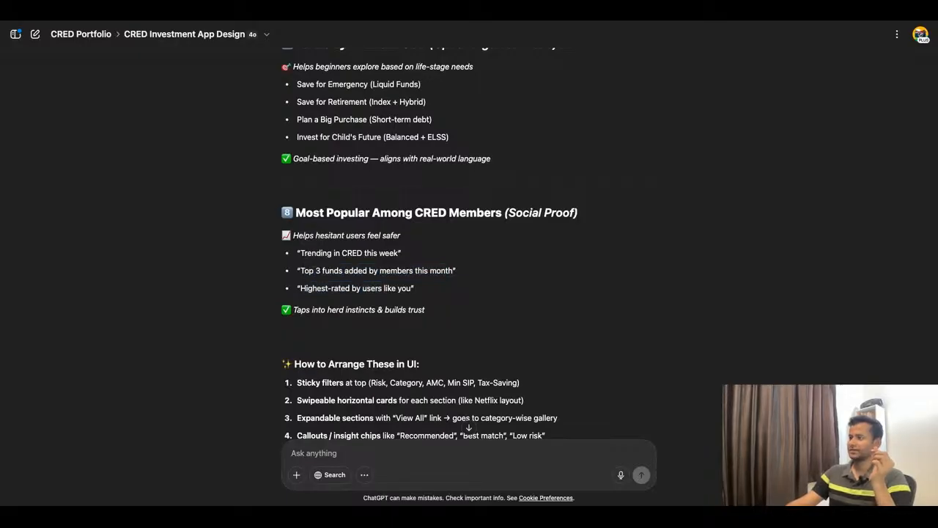
Step: Review the How to Arrange These in UI list and the follow-up options offered at the end of the reply
scroll(469, 242, down, 1)
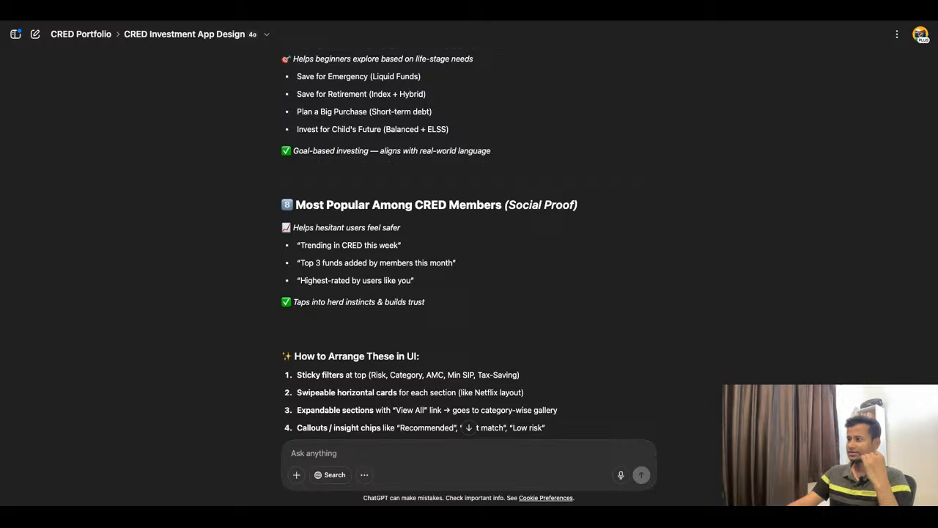
scroll(469, 242, down, 2)
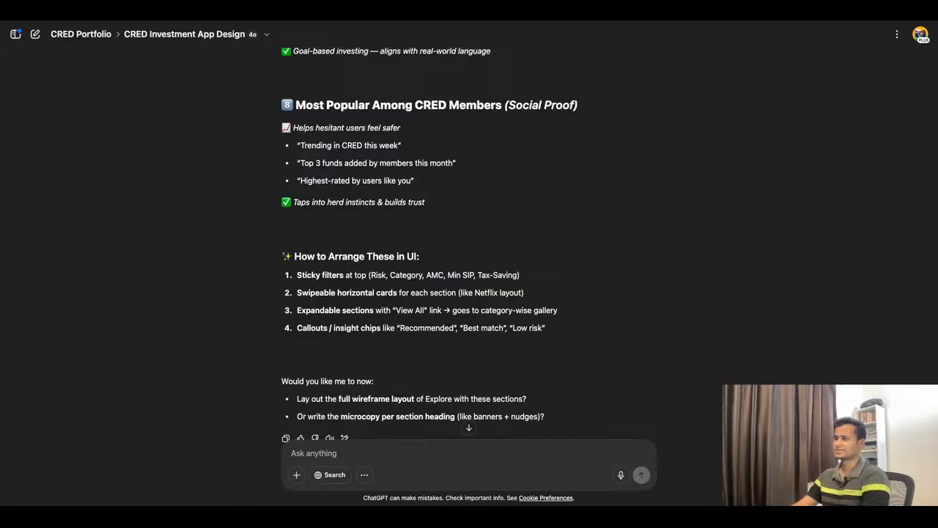
scroll(469, 242, down, 1)
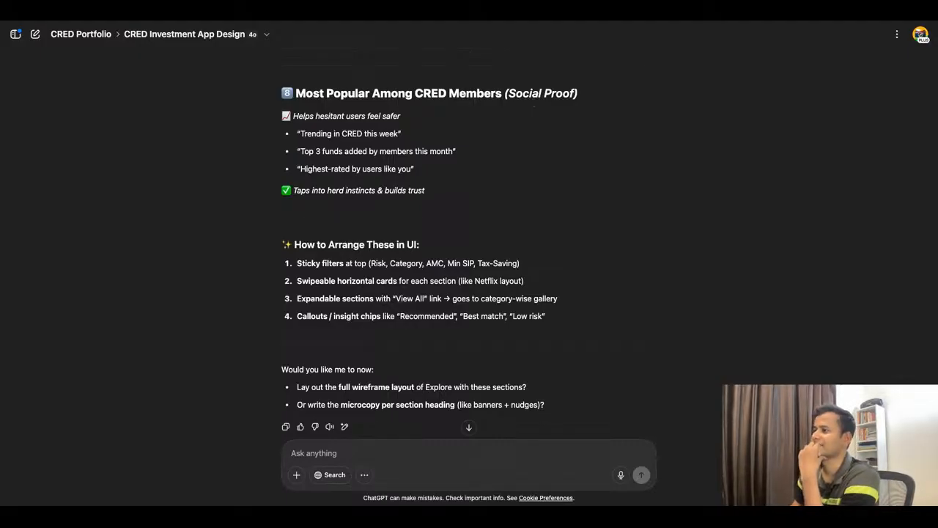
scroll(469, 249, down, 2)
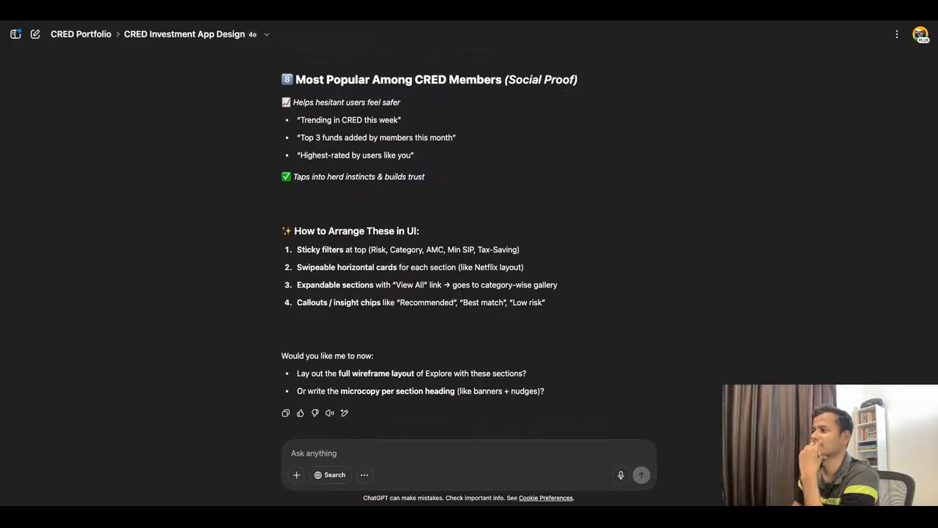
scroll(469, 249, down, 1)
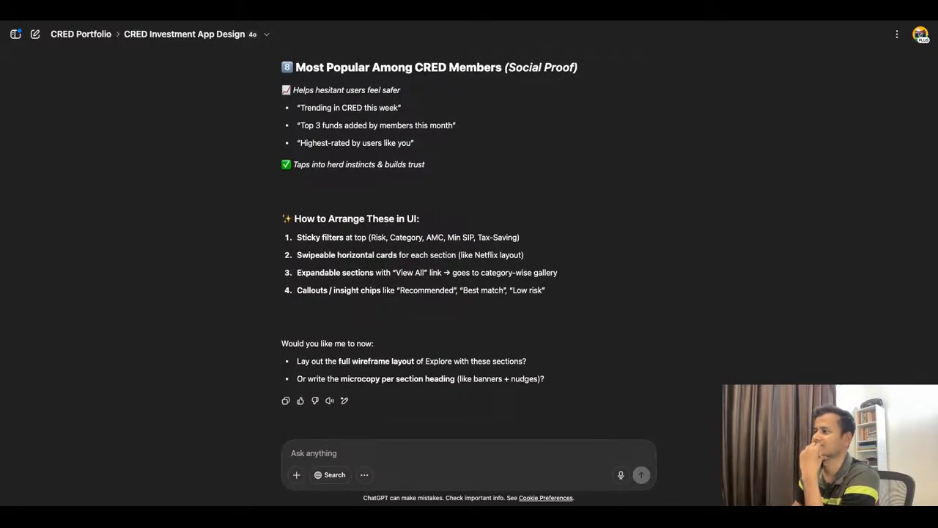
scroll(420, 222, down, 1)
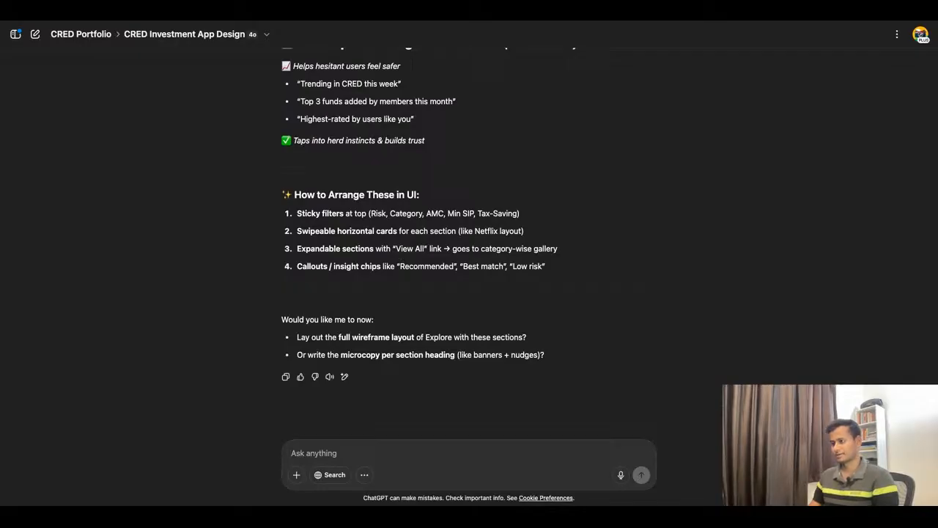
Step: Send the follow-up prompt "Let's do the microcopy." to request the section heading copy
text(Let')
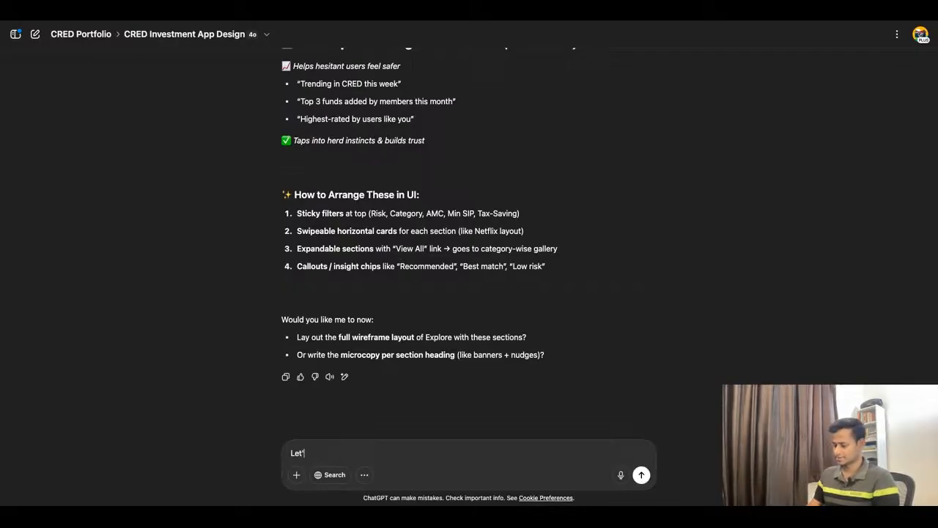
text(s do the)
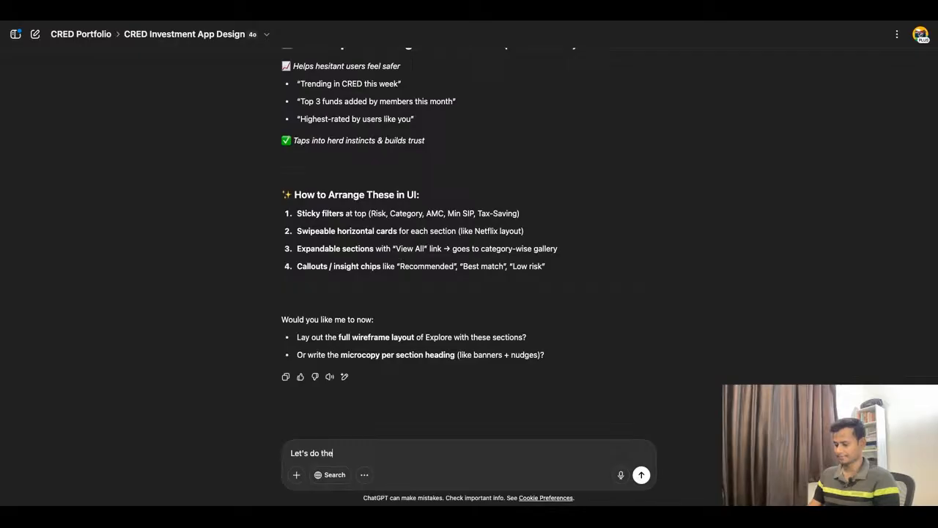
text( microcop)
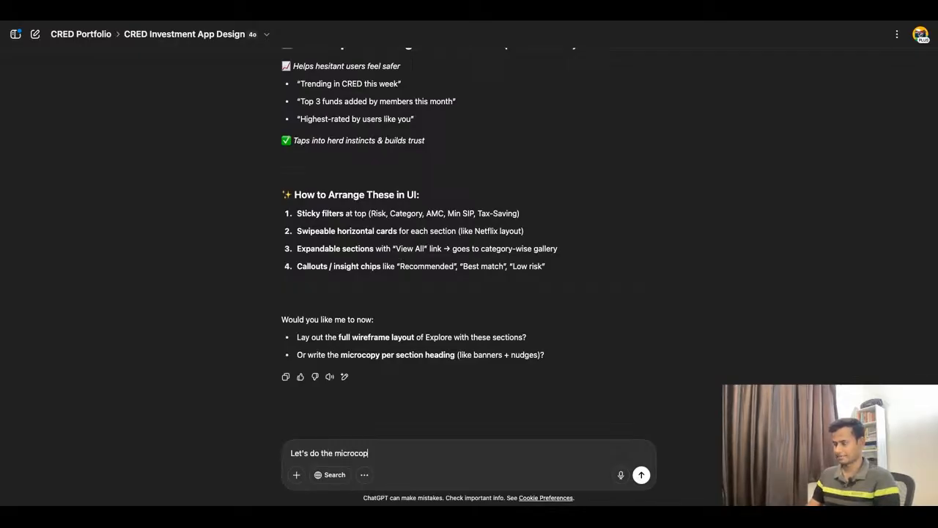
text(y.)
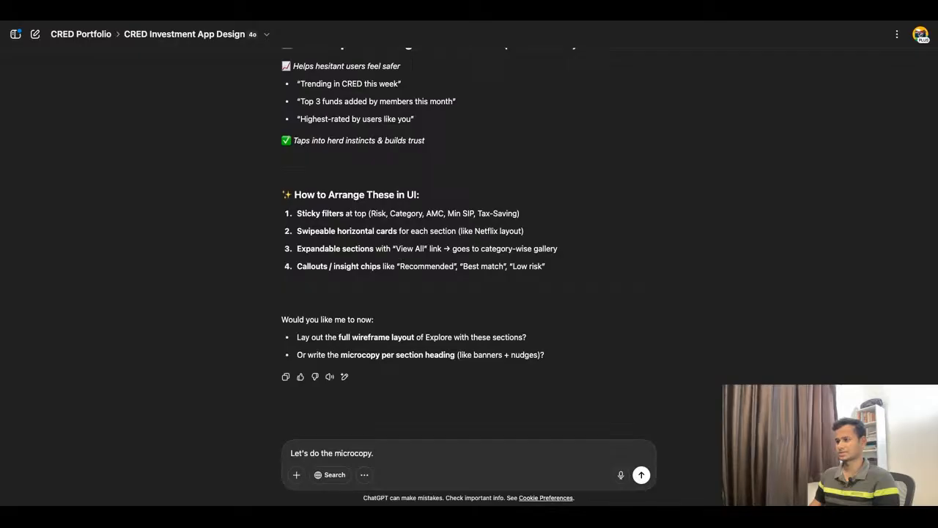
key(Return)
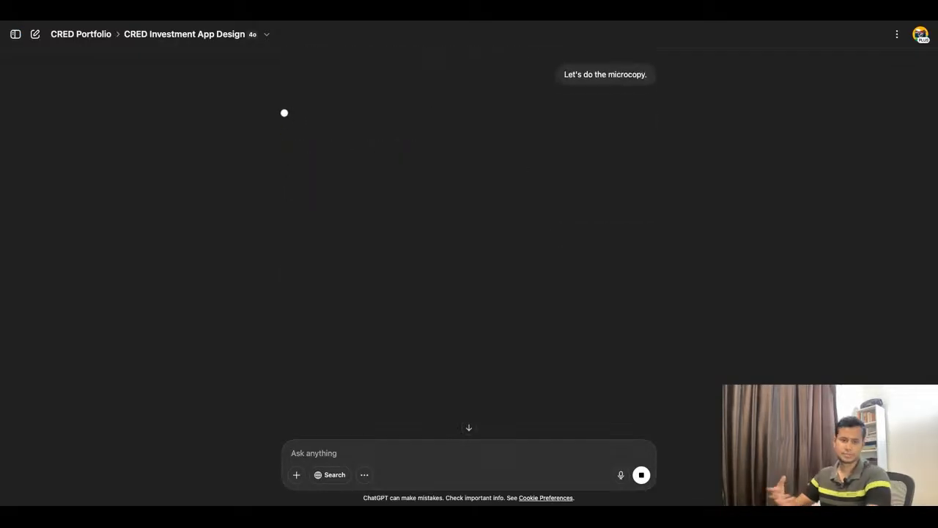
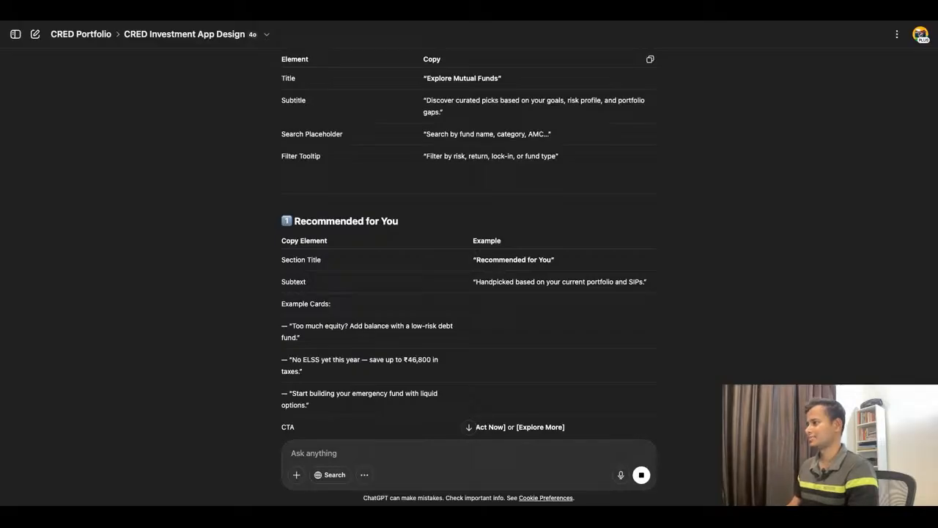
Step: Copy the page subtitle from ChatGPT's microcopy, and rename the Recommended Funds heading in the Figma wireframe as "Recommended For You"
triple_click(513, 101)
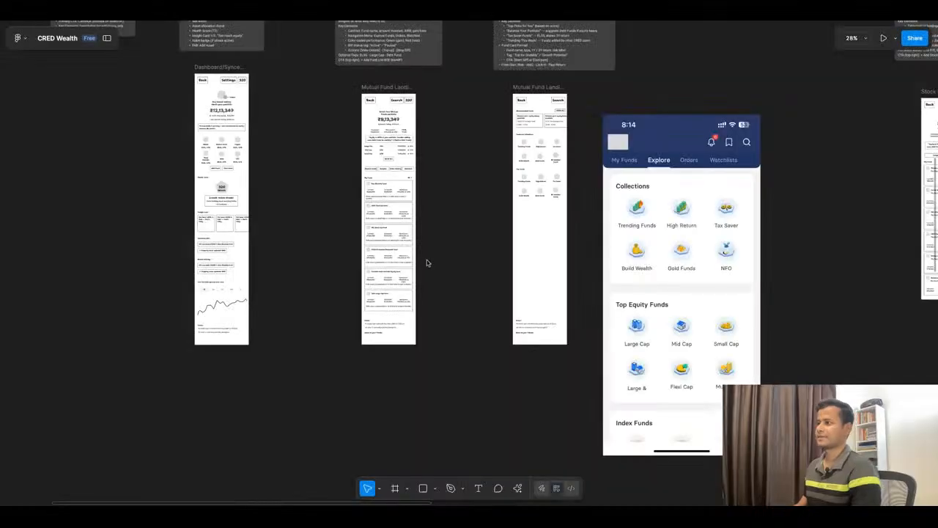
scroll(570, 127, up, 10)
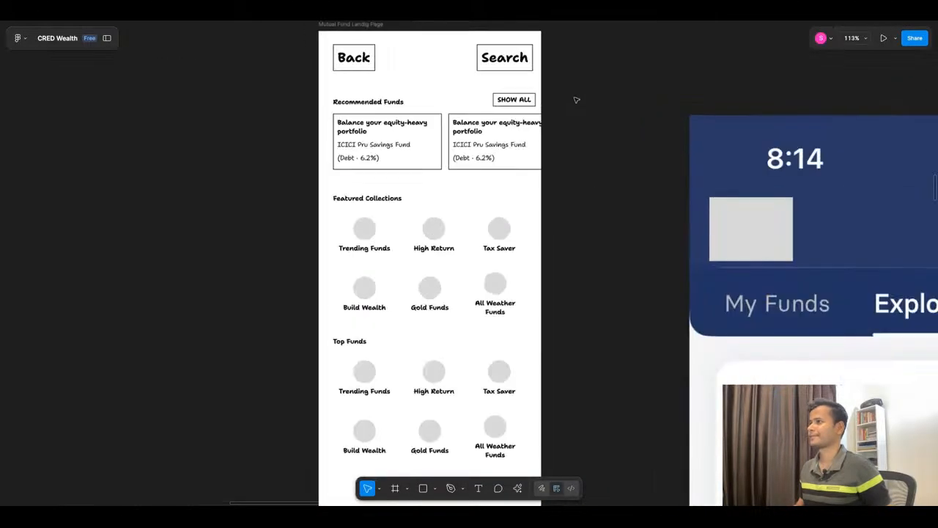
double_click(350, 103)
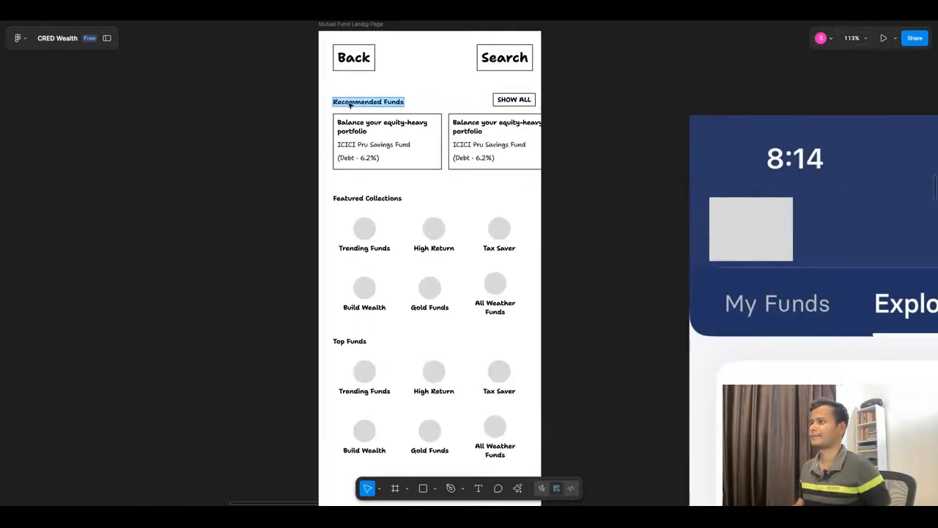
click(386, 102)
double_click(386, 102)
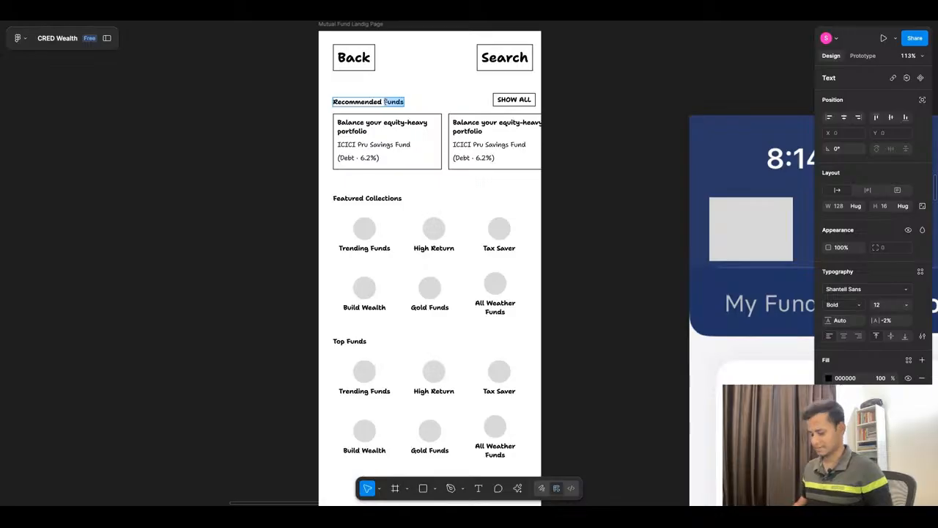
text(For You)
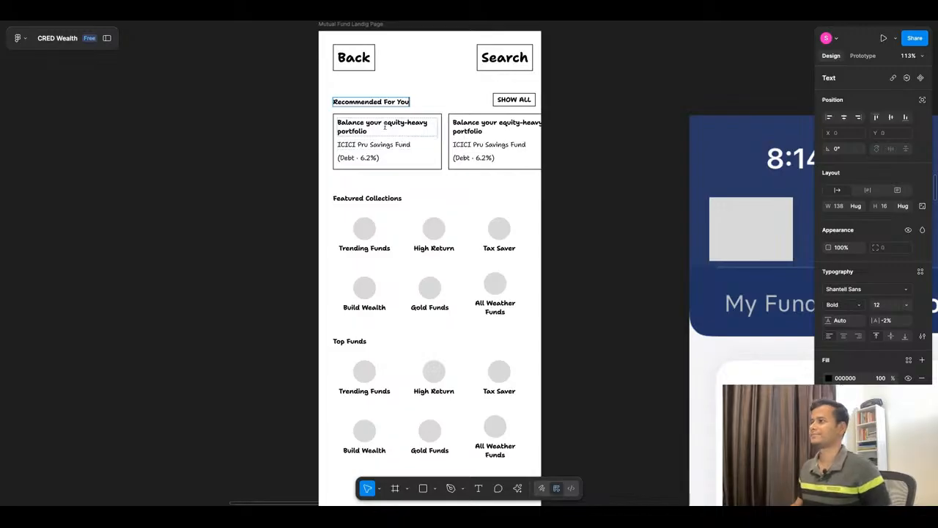
Step: Duplicate the Recommended For You heading directly beneath itself to serve as the section's subtext line
key(ctrl+d)
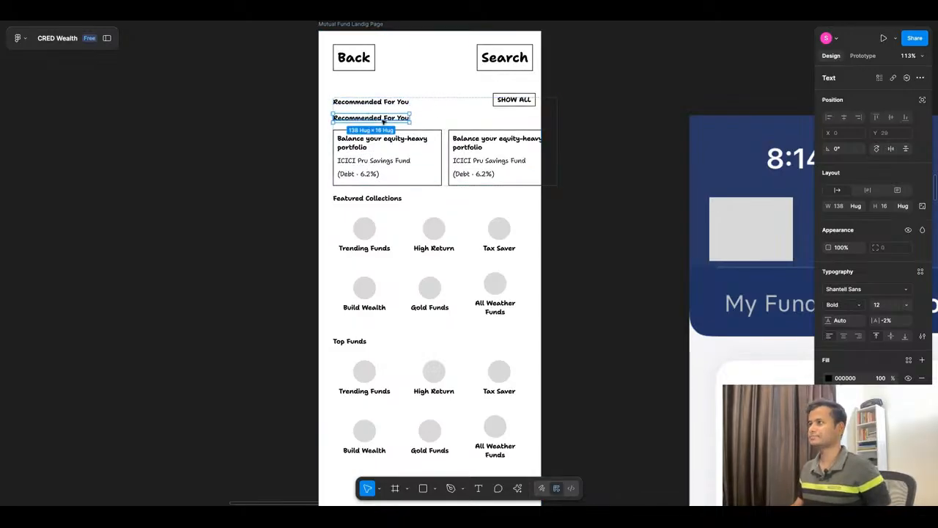
key(Return)
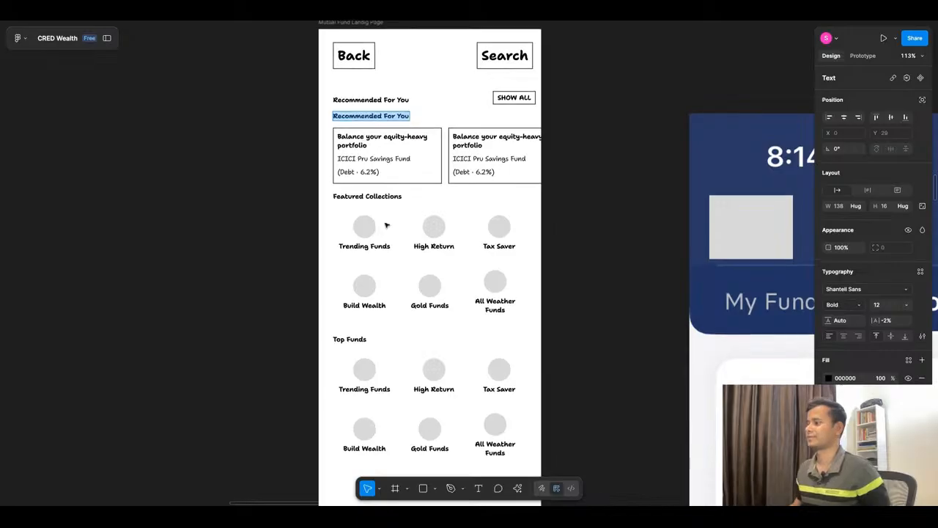
scroll(386, 225, down, 2)
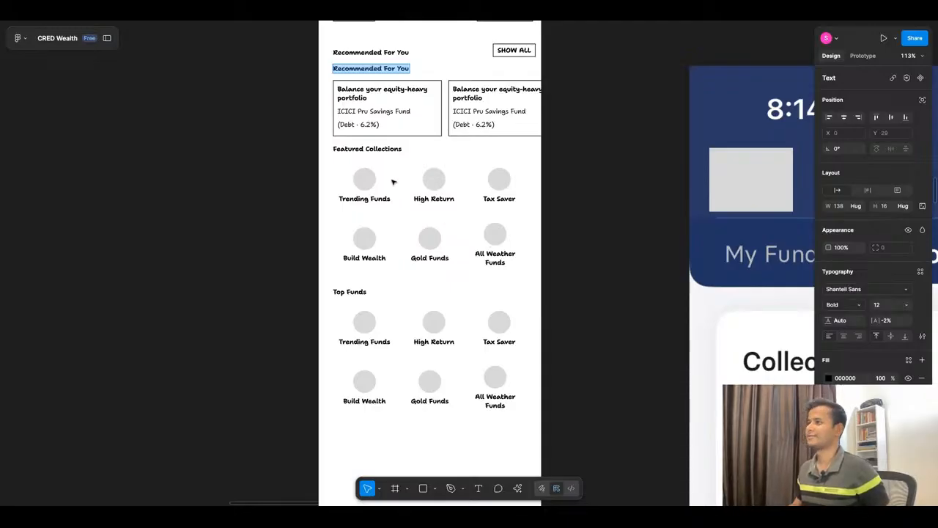
key(Escape)
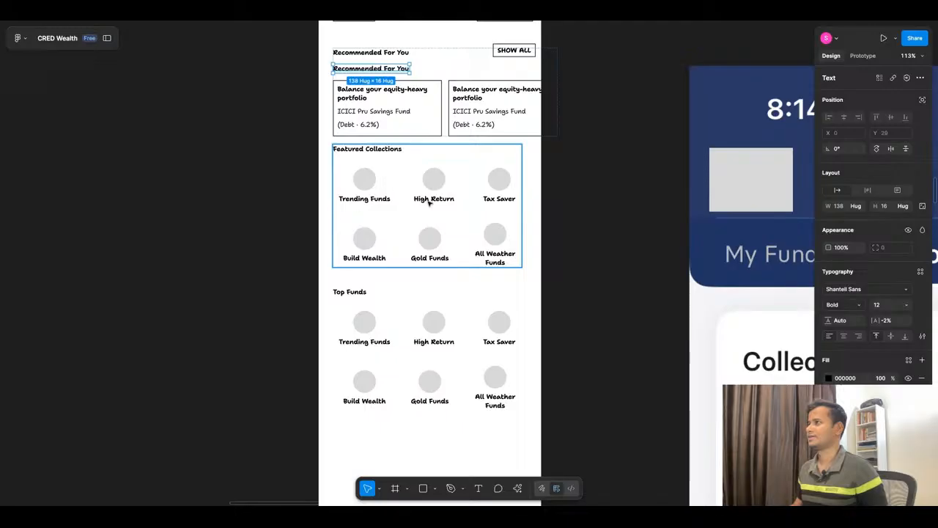
Step: Review the remaining microcopy sections in ChatGPT, from Top Fund Categories through Popular with CRED Members
click(586, 184)
click(450, 16)
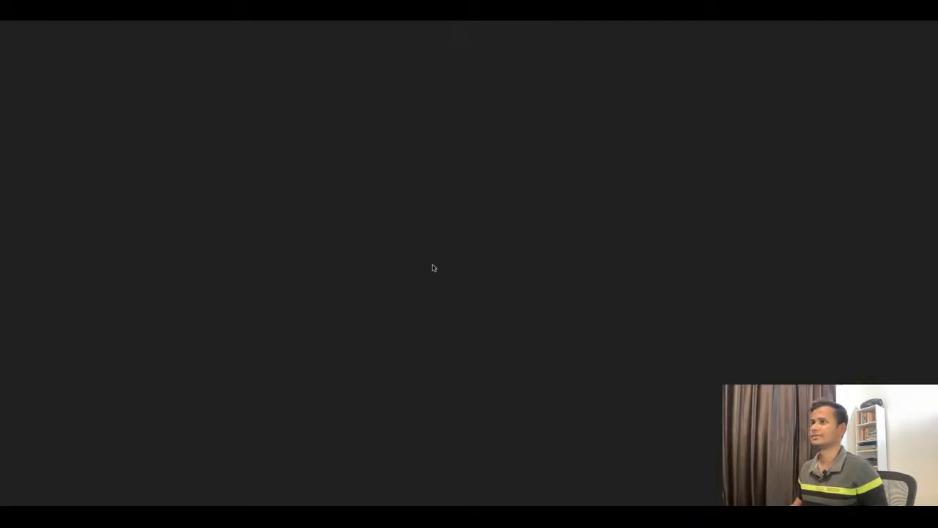
click(318, 19)
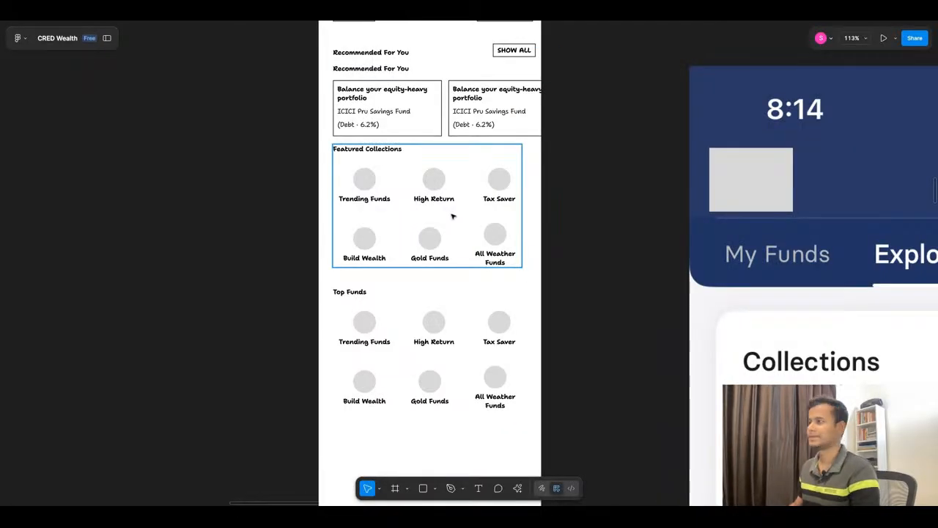
click(396, 19)
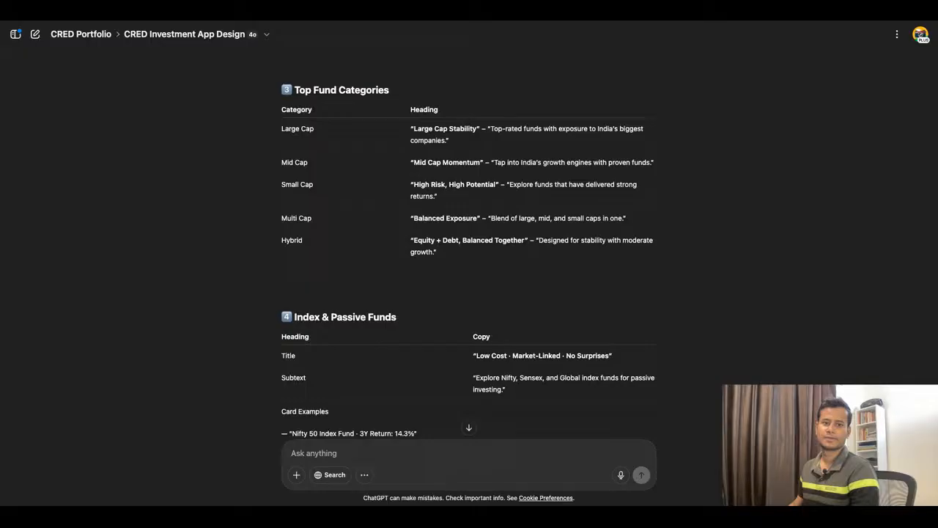
scroll(469, 250, down, 11)
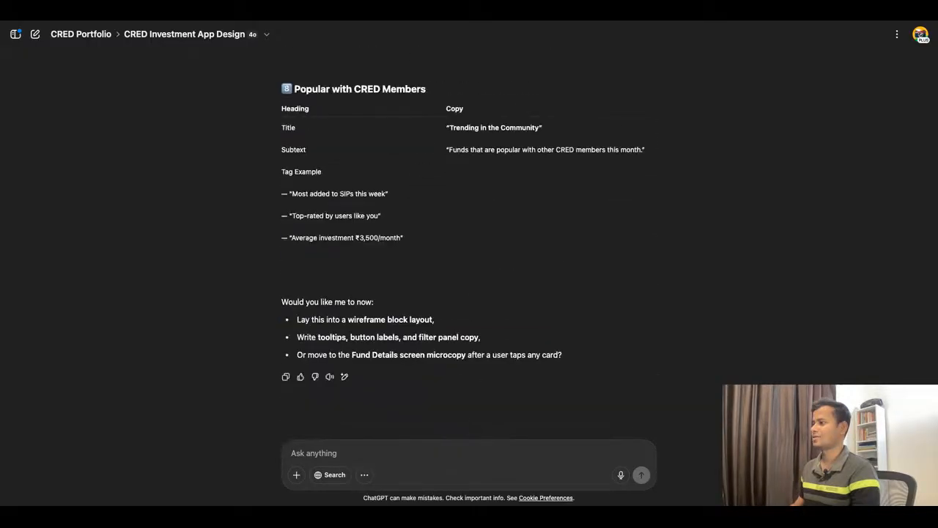
scroll(470, 249, up, 20)
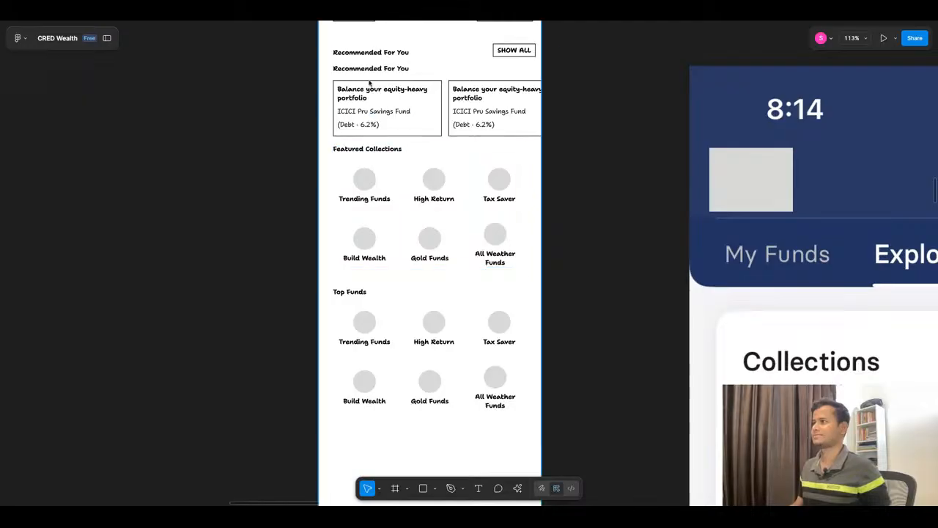
Step: Replace the duplicated heading with the copied "Discover curated picks based on your goals, risk profile, and portfolio gaps." and style it Regular, size 10
double_click(371, 68)
key(ctrl+v)
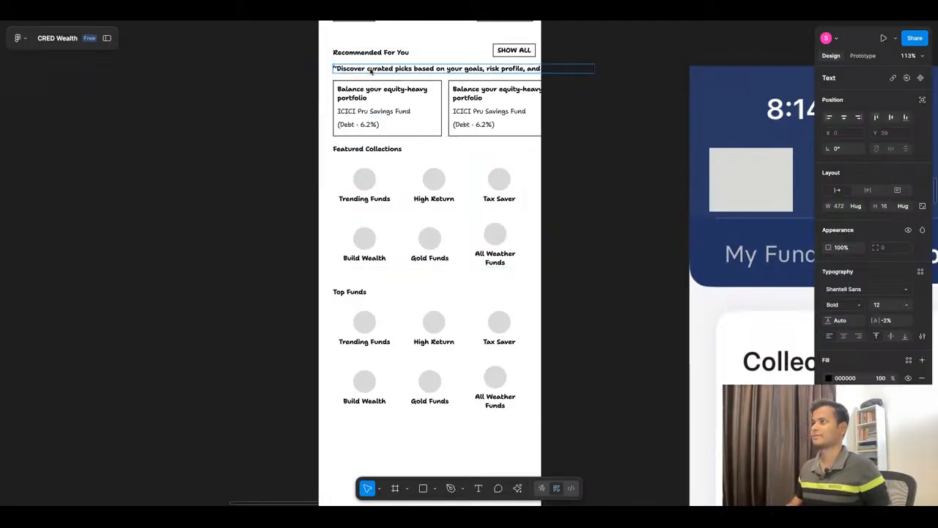
key(Escape)
click(843, 304)
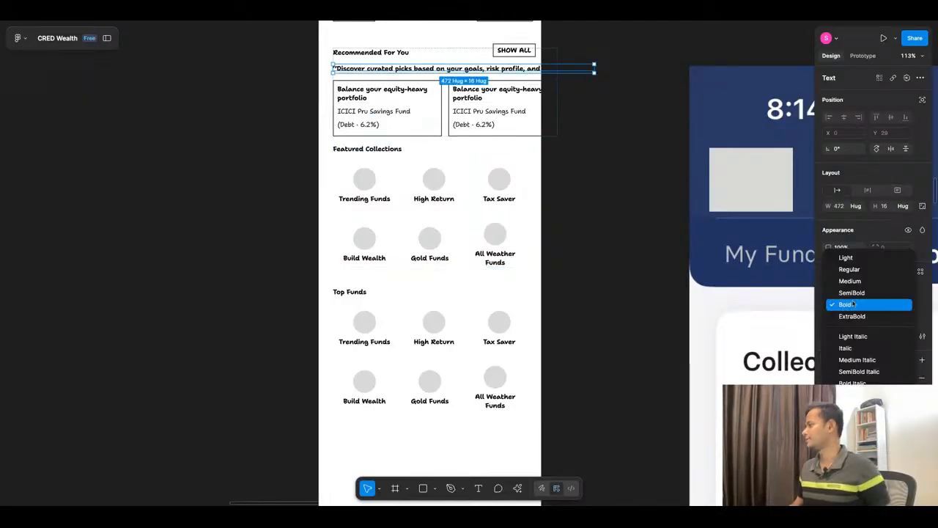
click(866, 279)
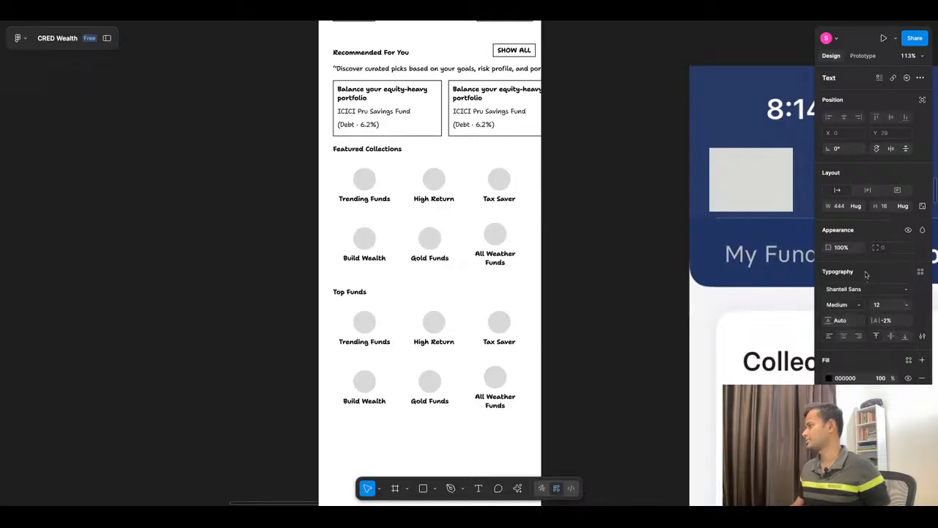
click(860, 306)
click(867, 294)
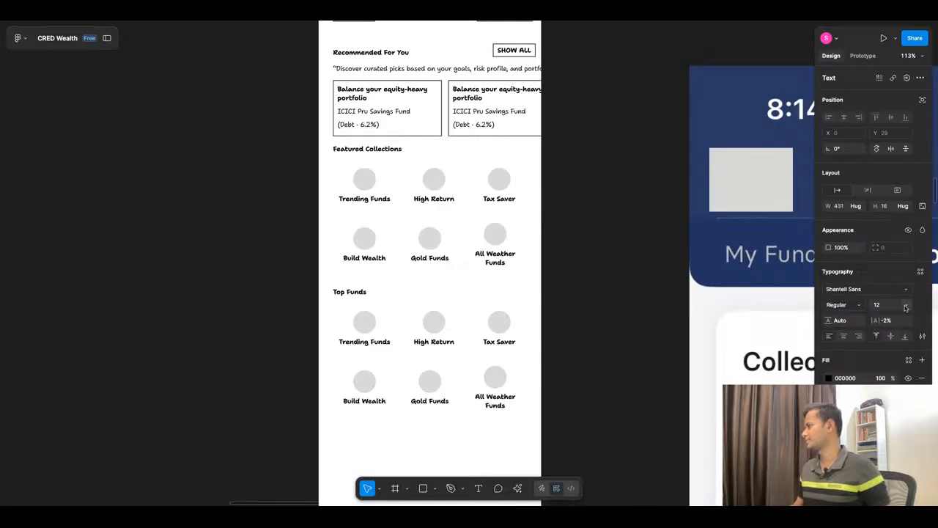
click(906, 305)
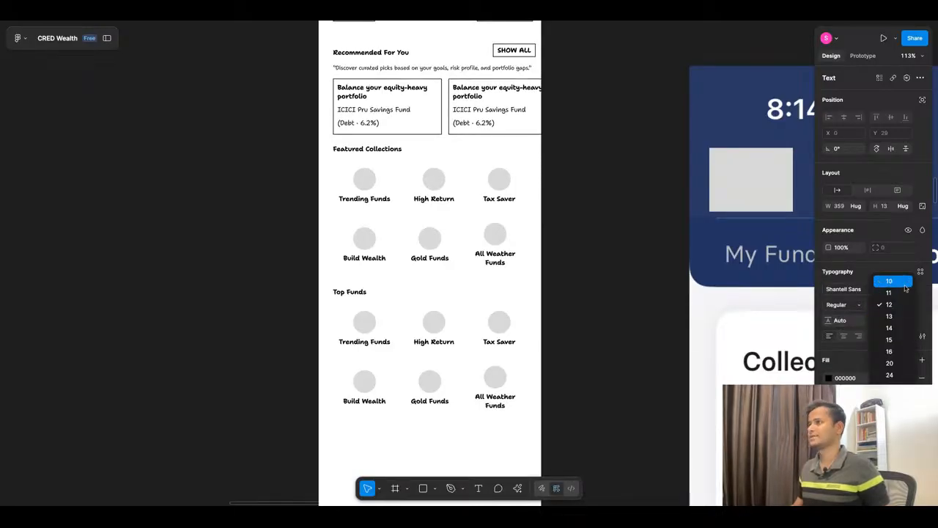
click(906, 286)
Step: Remove the opening and closing quotation marks from the subtext under Recommended For You
ctrl+scroll(331, 72, up, 5)
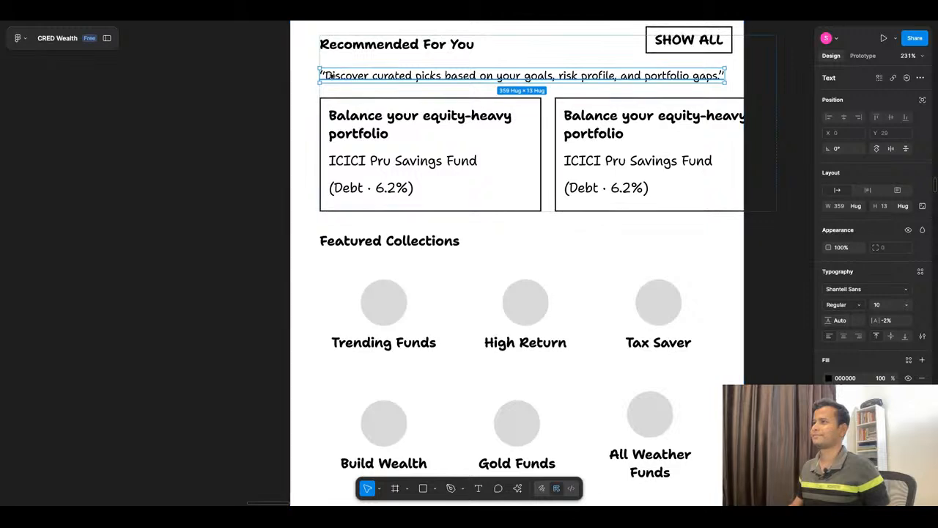
double_click(329, 74)
click(325, 76)
key(Return)
key(BackSpace)
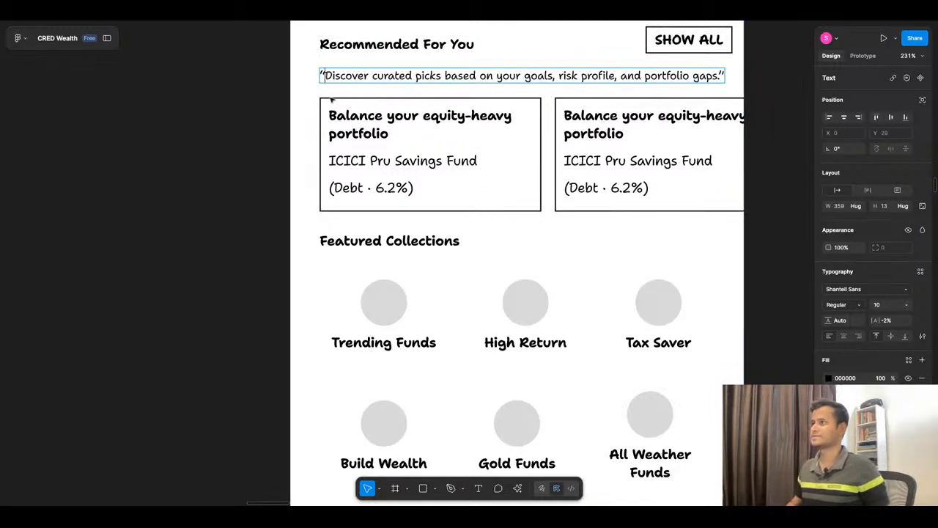
key(BackSpace)
double_click(716, 76)
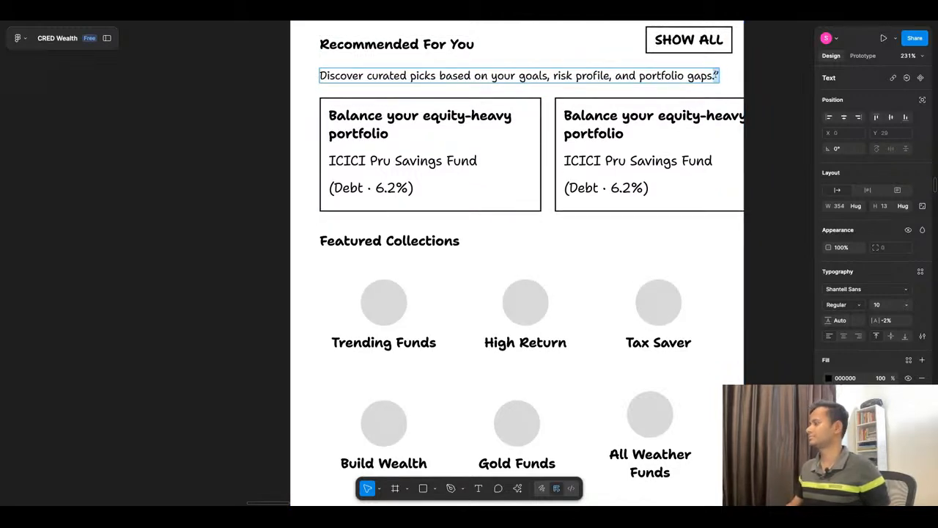
key(BackSpace)
key(Escape)
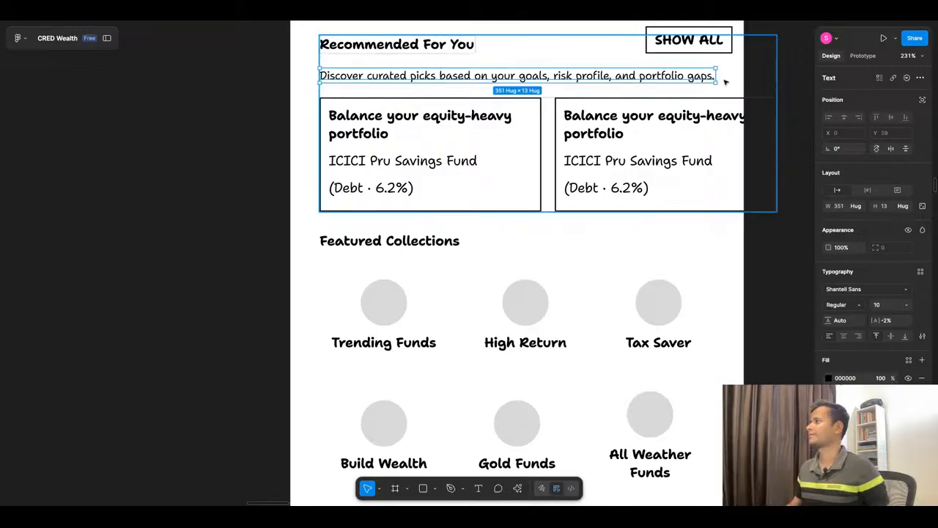
Step: Narrow the subtext to about 255 wide so it wraps, and combine it with its heading in an auto layout with 4 spacing
drag(716, 79, 607, 81)
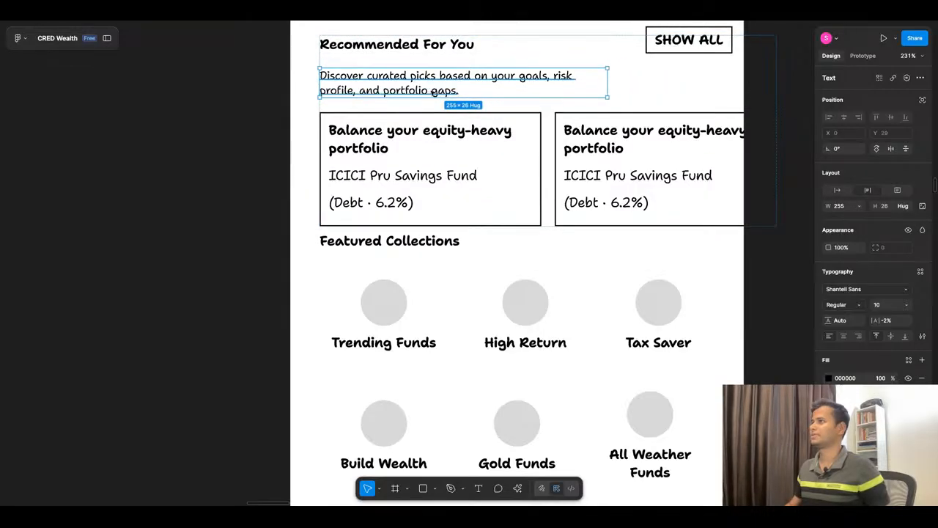
shift+click(415, 45)
key(shift+a)
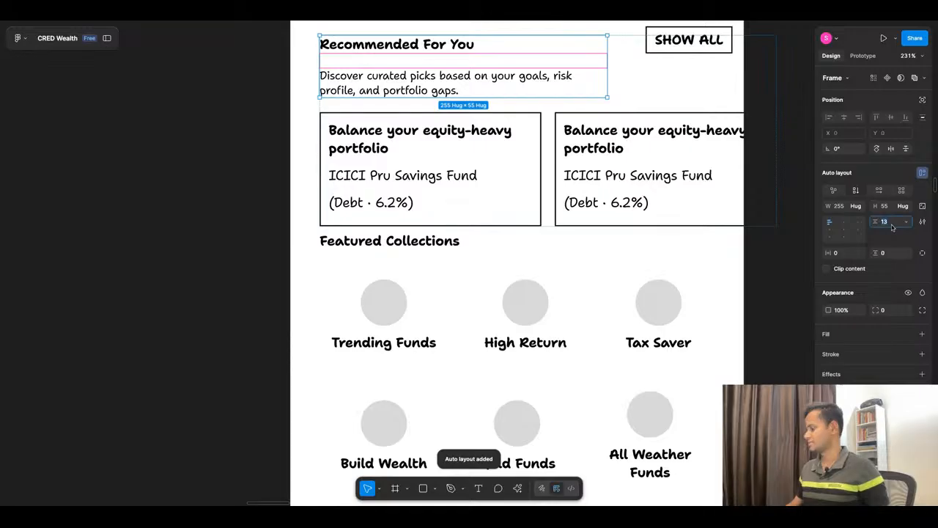
text(4)
key(Return)
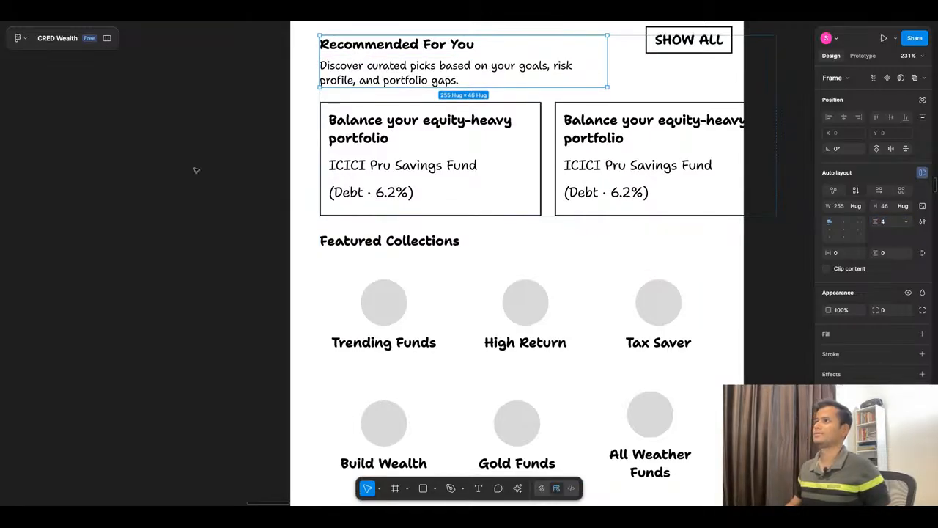
click(249, 177)
Step: Check ChatGPT's Page Header copy and shift all sections below the Back and Search boxes downward to make room for a page title
scroll(253, 177, down, 1)
scroll(254, 177, down, 5)
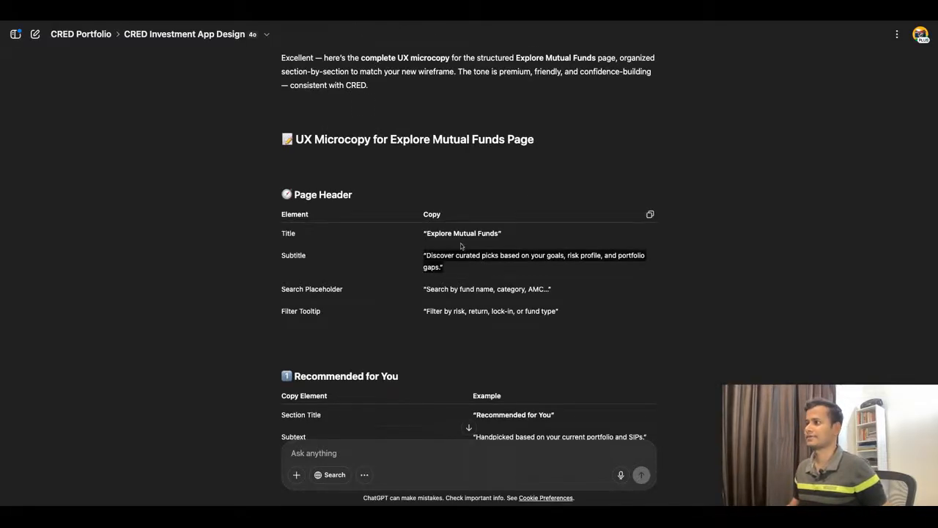
scroll(461, 245, down, 1)
triple_click(461, 247)
scroll(461, 247, down, 2)
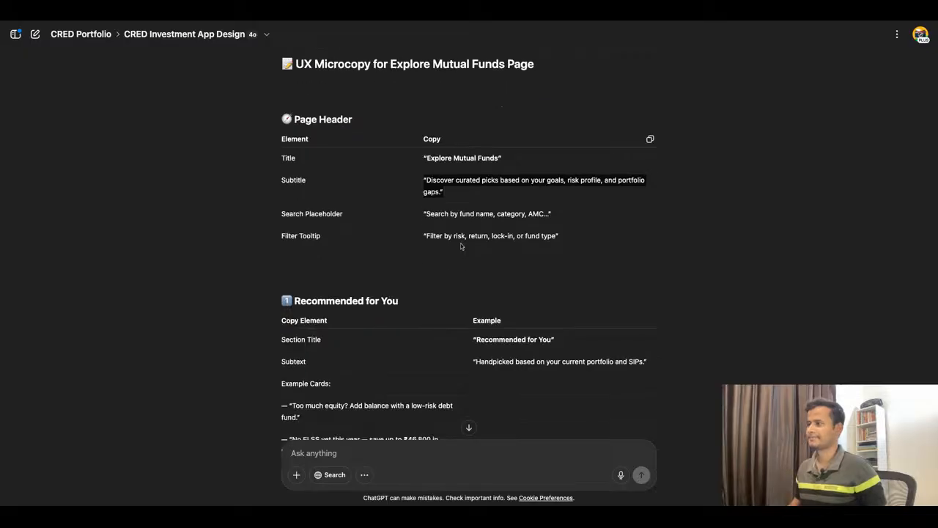
scroll(461, 247, down, 1)
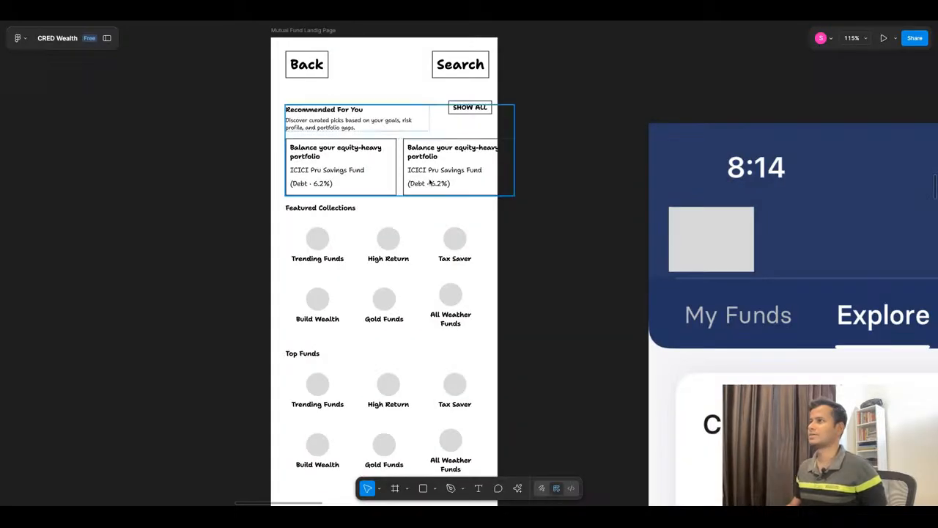
scroll(431, 182, down, 3)
scroll(362, 161, up, 3)
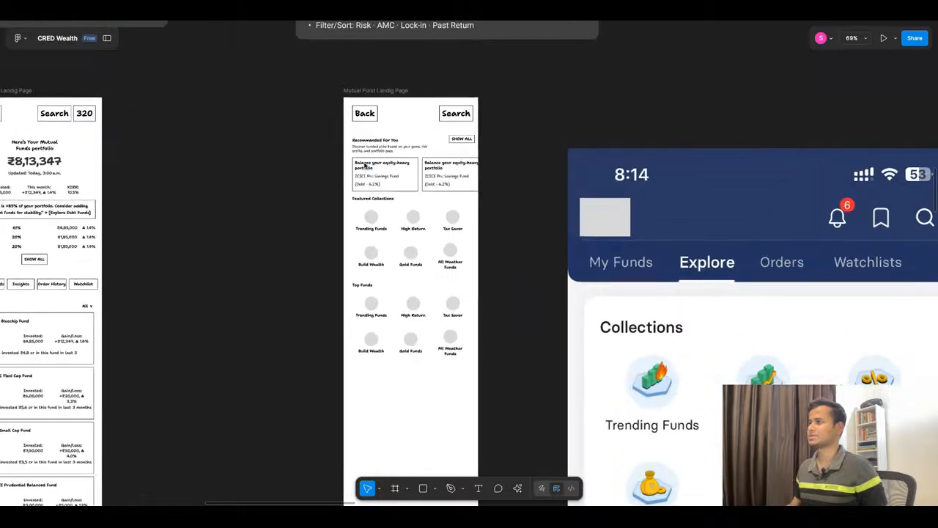
drag(313, 140, 534, 439)
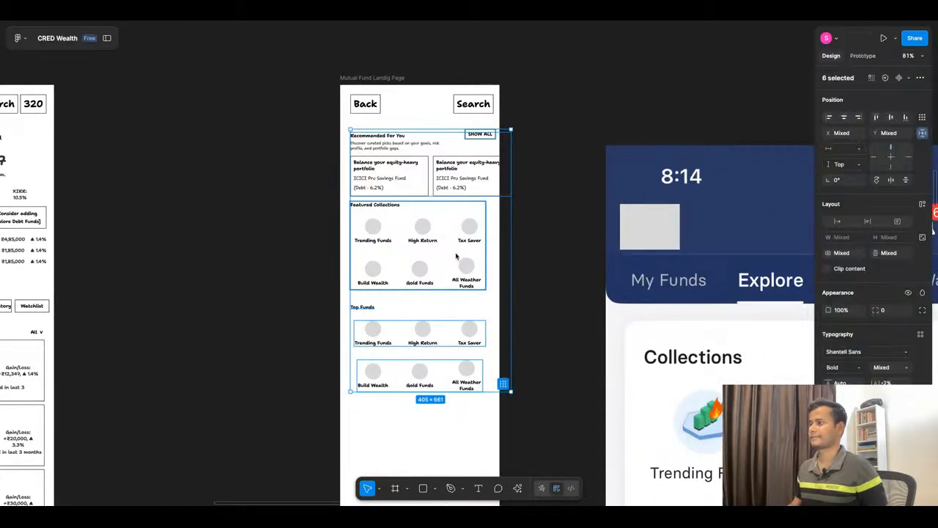
key(shift+Down)
key(shift+Down)
key(shift+Down)
key(shift+Down)
key(shift+Down)
key(shift+Down)
key(shift+Down)
Step: Copy the title "Explore Mutual Funds" from ChatGPT's Page Header copy and add it as text above the Recommended For You section
click(439, 22)
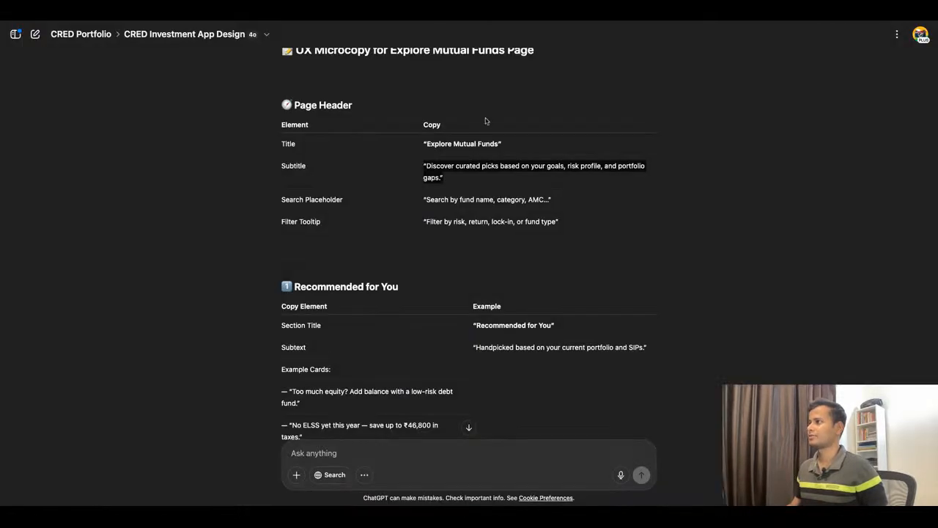
click(451, 151)
drag(427, 145, 499, 145)
key(ctrl+c)
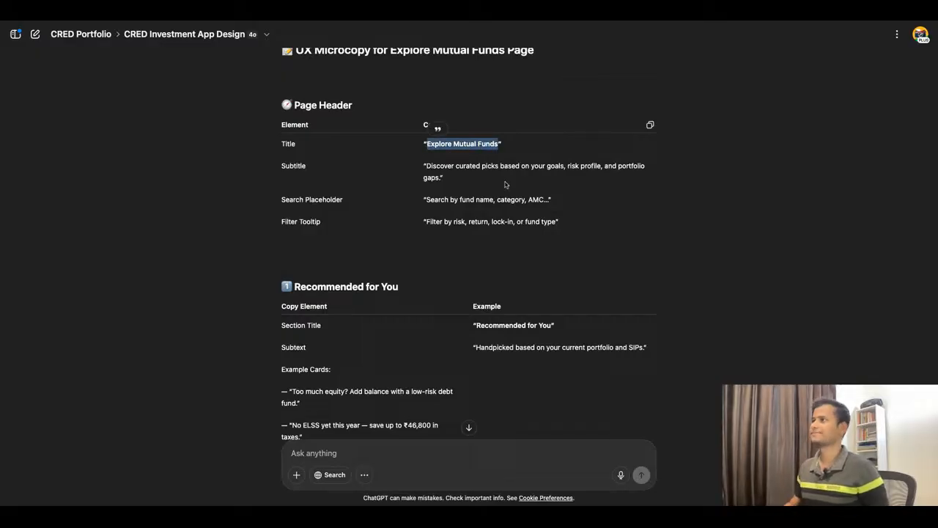
click(399, 23)
key(t)
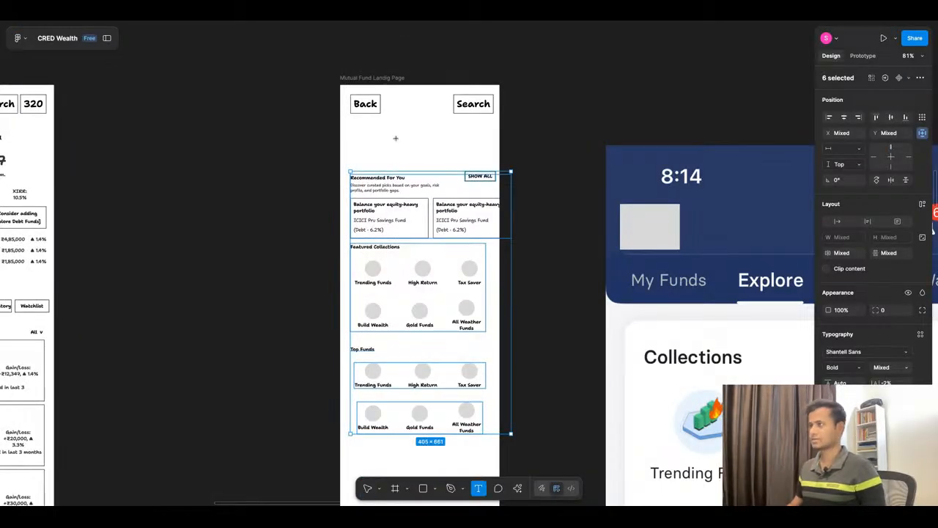
click(387, 134)
key(ctrl+v)
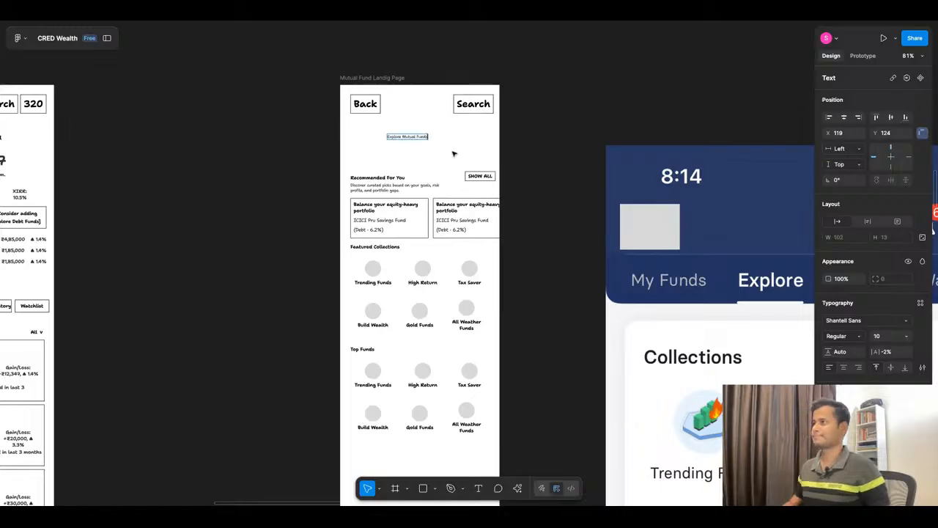
Step: Set the "Explore Mutual Funds" title to size 20 in Medium weight, centre it horizontally in the frame and move it slightly upward
key(Escape)
click(908, 339)
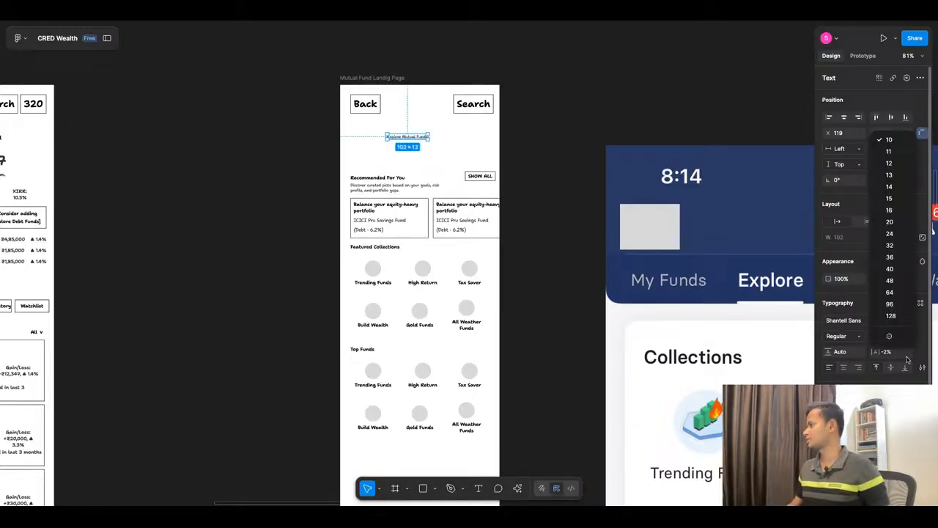
click(906, 230)
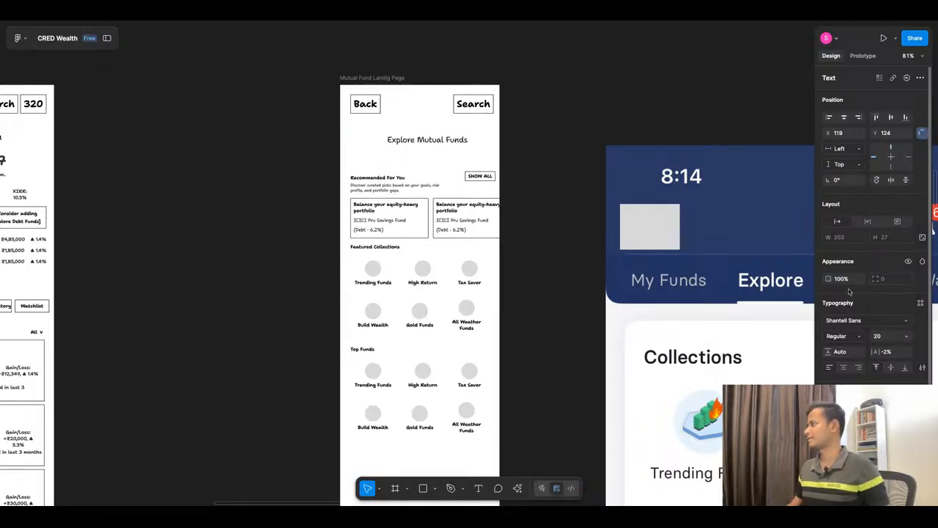
click(841, 336)
click(842, 348)
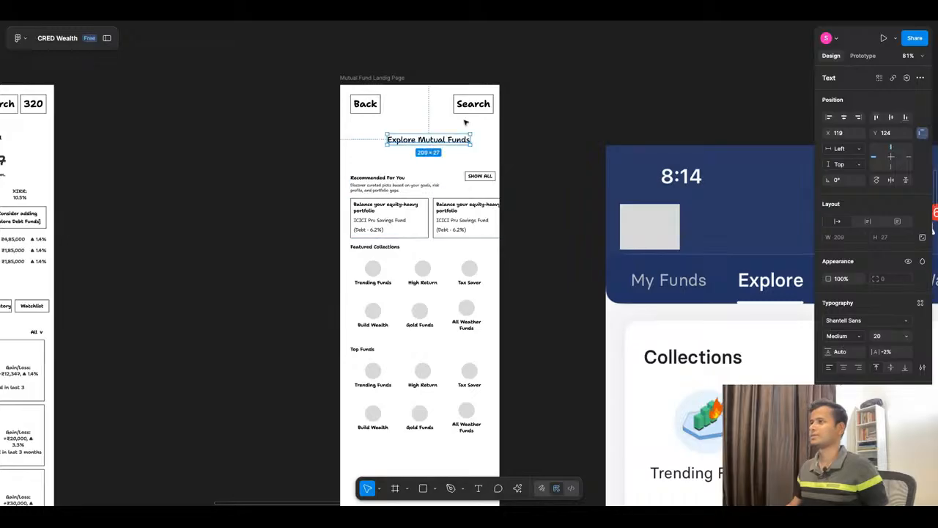
click(844, 117)
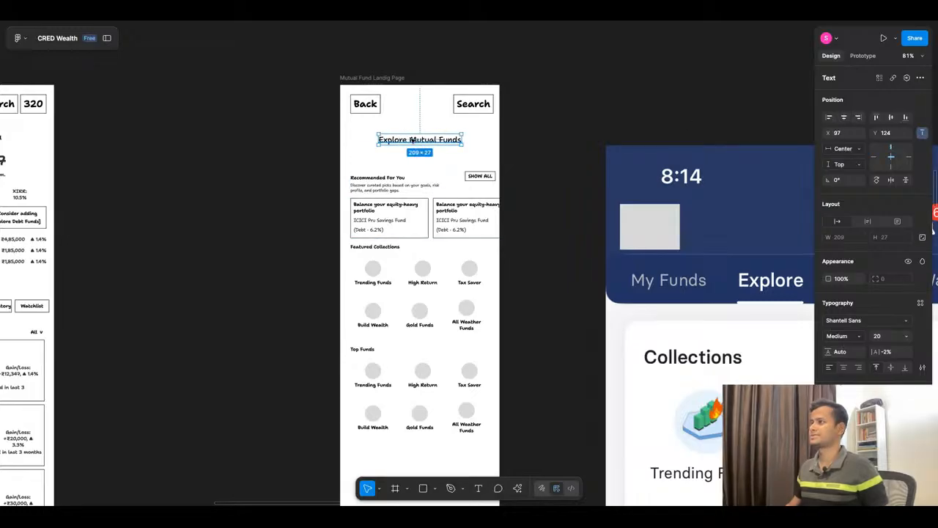
drag(412, 139, 413, 131)
Step: Move all sections below the "Explore Mutual Funds" title up by 30 to close the gap beneath it
scroll(438, 132, down, 5)
drag(354, 149, 540, 369)
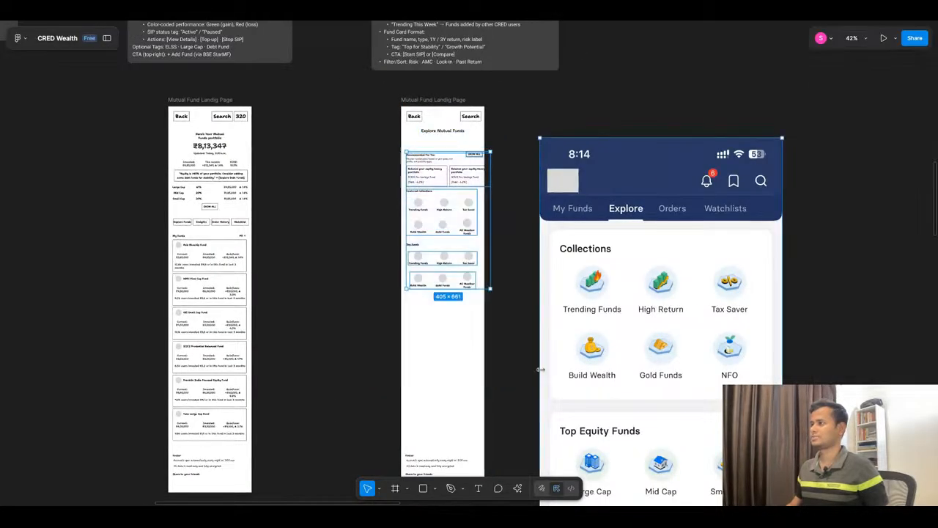
key(shift+Up)
key(shift+Up)
key(shift+Up)
key(shift+Up)
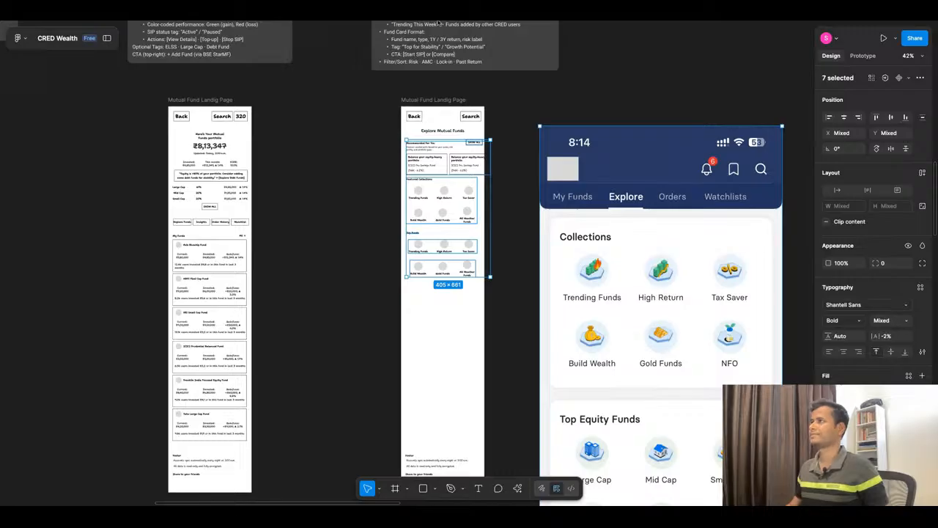
Step: Copy "Handpicked based on your current portfolio and SIPs" from ChatGPT and use it to replace the Recommended For You subtext in Figma
click(438, 22)
click(372, 267)
scroll(463, 223, down, 1)
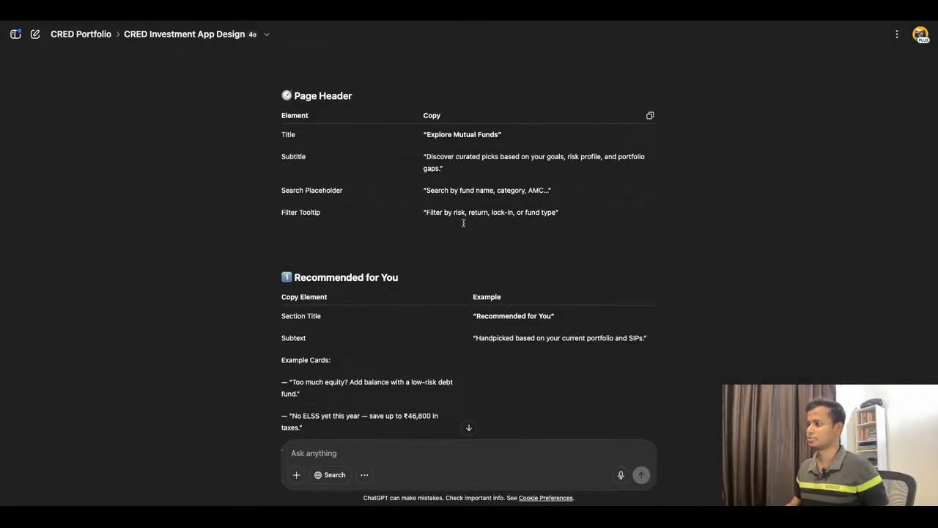
scroll(463, 222, down, 2)
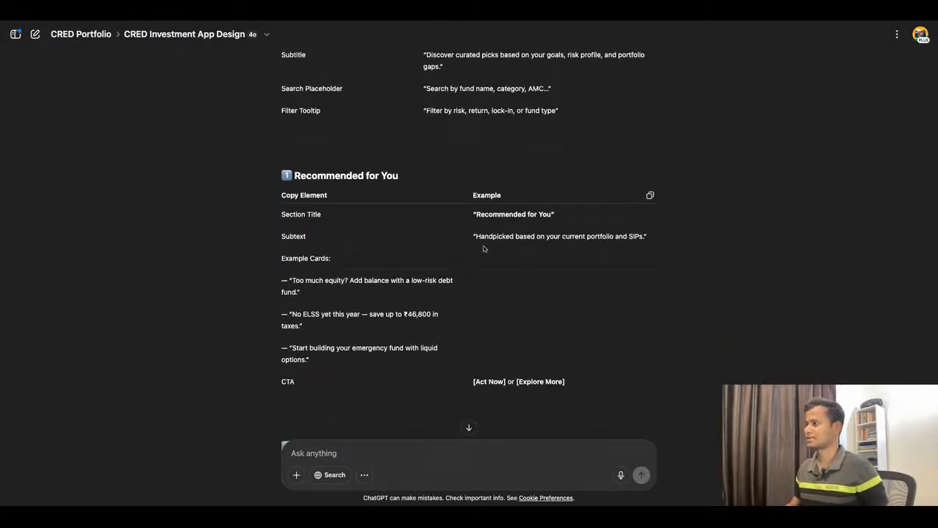
drag(477, 239, 646, 236)
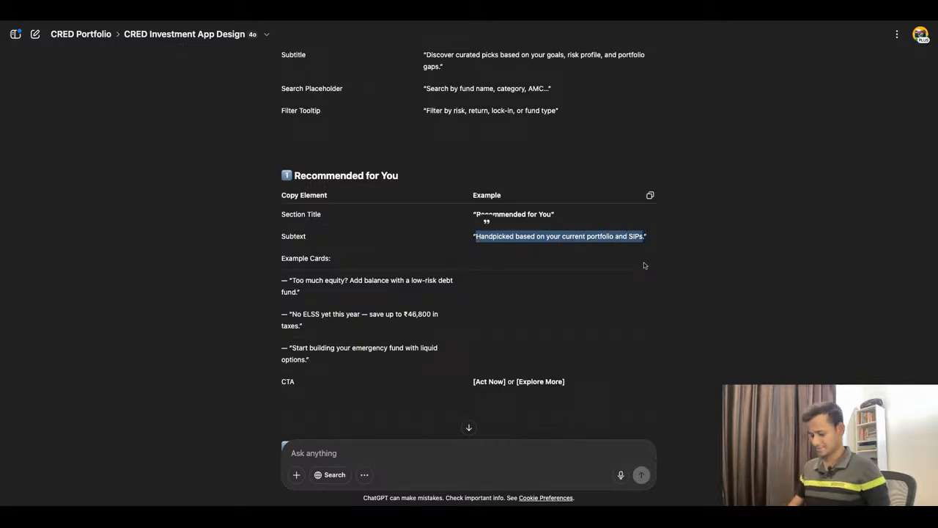
click(408, 16)
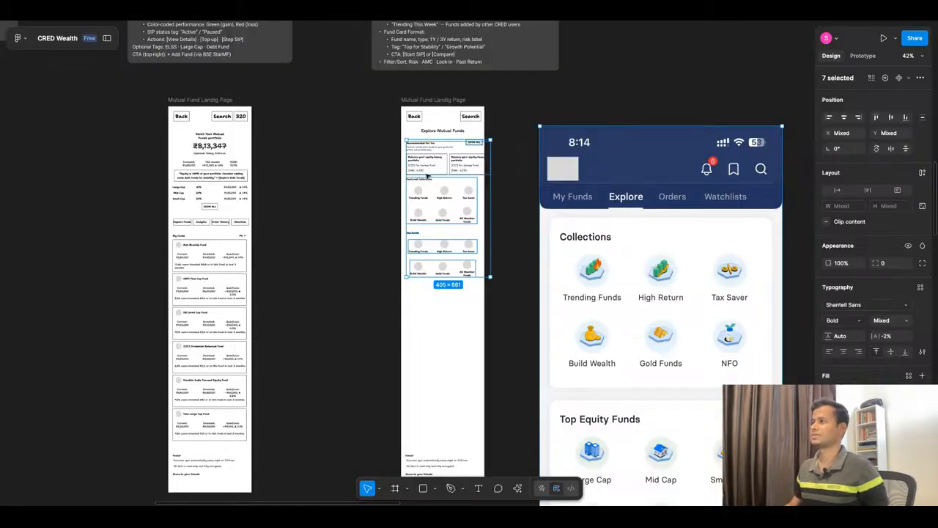
double_click(433, 150)
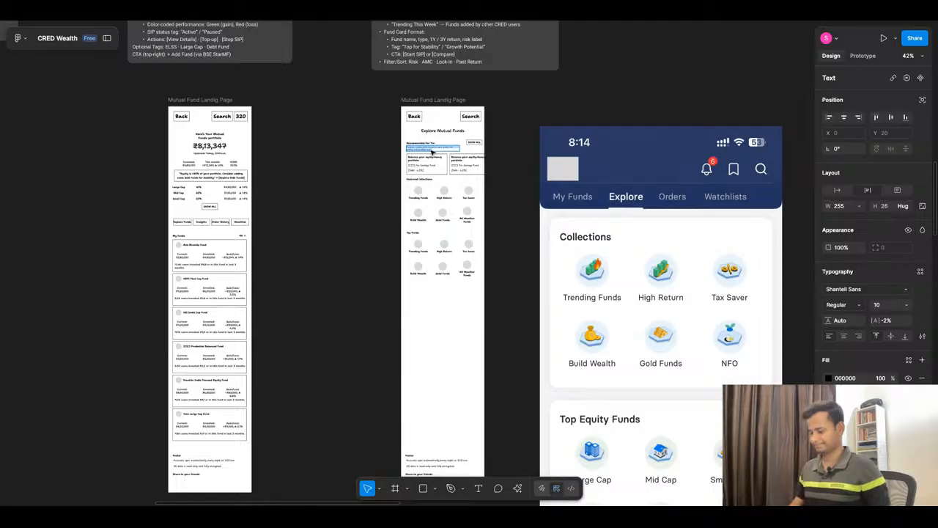
click(525, 154)
scroll(525, 155, up, 3)
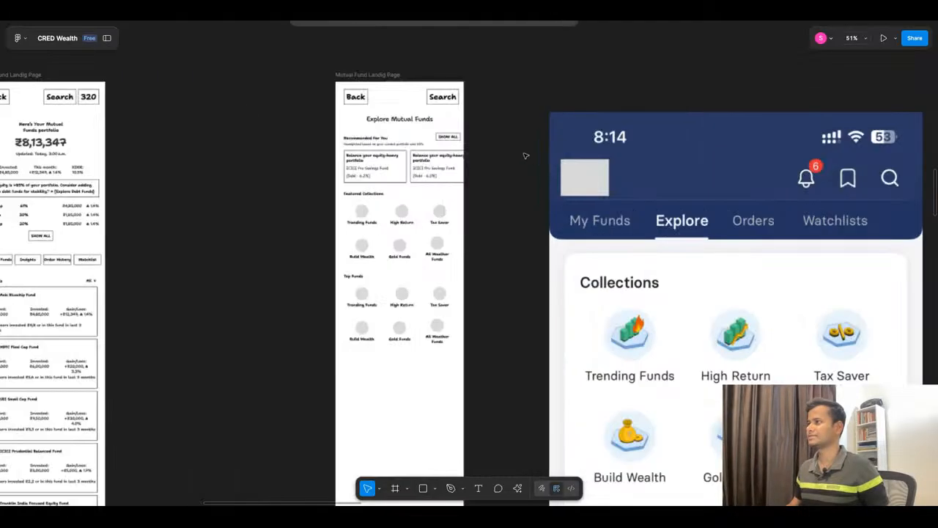
scroll(526, 155, up, 3)
Step: Replace the first recommendation card's heading with ChatGPT's example copy "Too much equity? Add balance with a low-risk debt fund."
click(436, 18)
scroll(625, 282, down, 2)
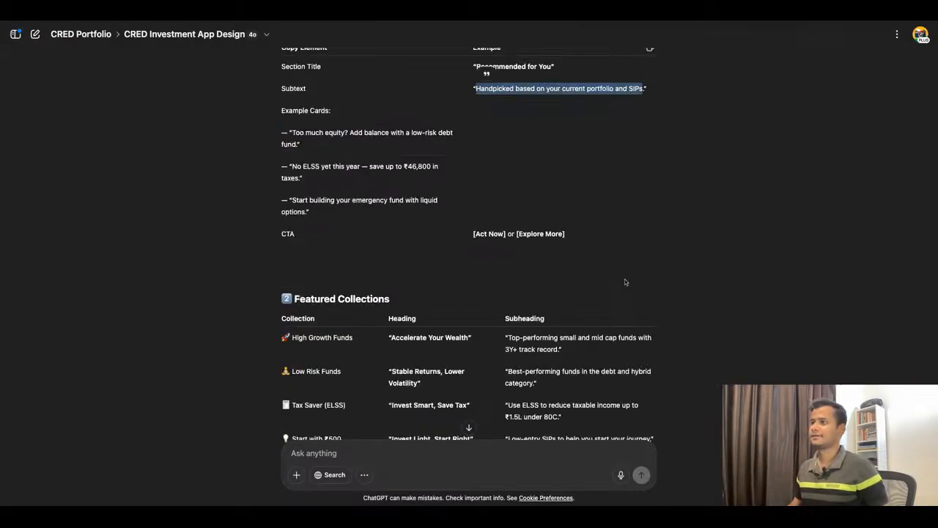
mouse_move(294, 132)
mouse_down()
mouse_move(343, 133)
mouse_move(300, 144)
mouse_up()
key(ctrl+c)
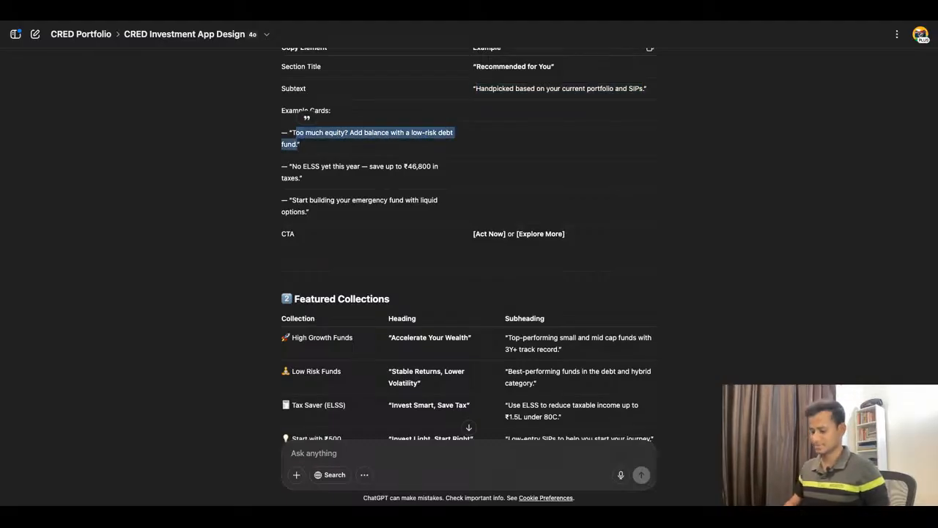
key(ctrl+Tab)
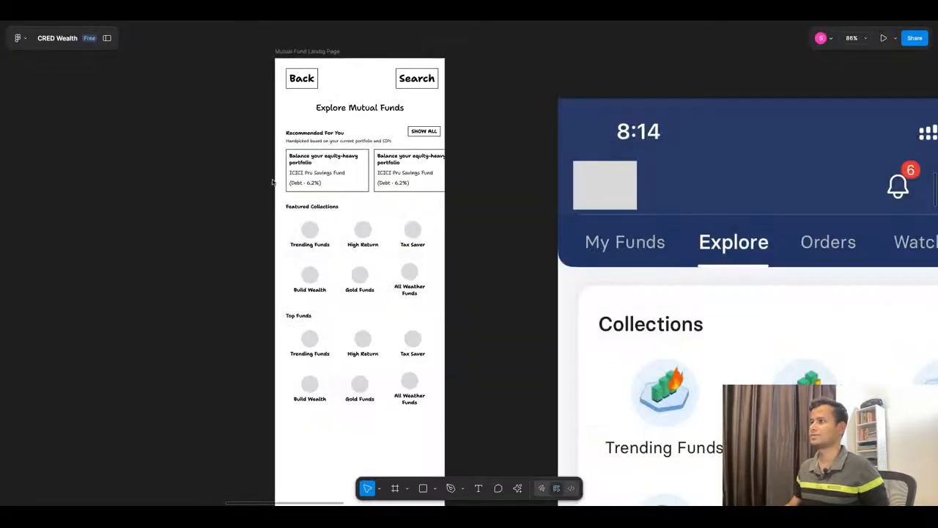
scroll(298, 162, up, 5)
double_click(320, 165)
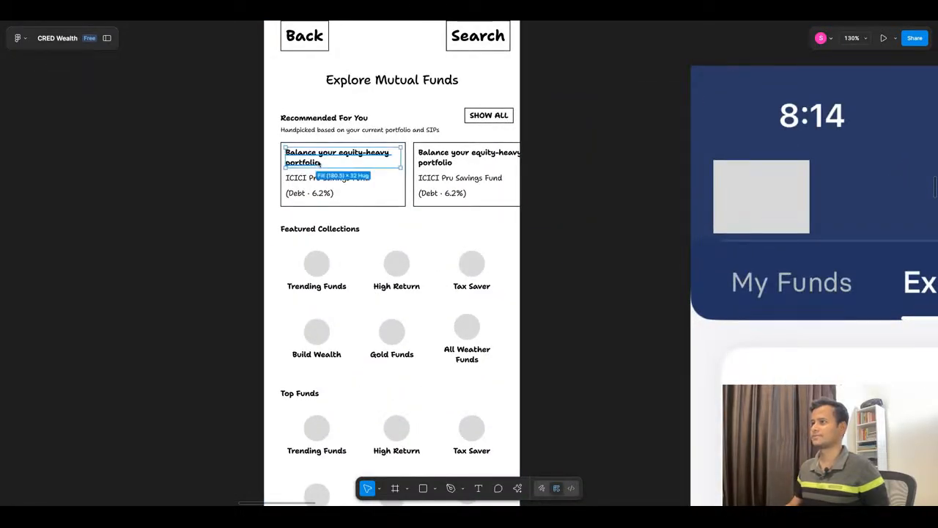
key(ctrl+v)
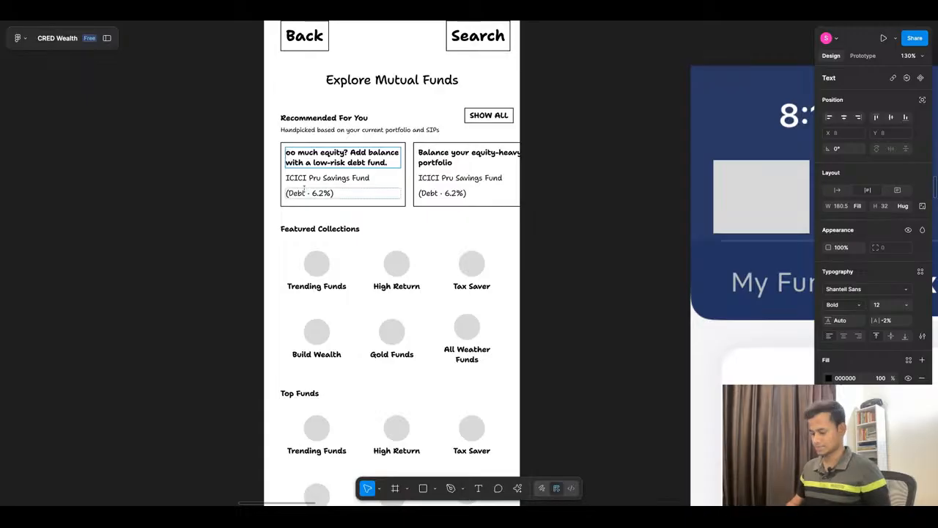
key(Escape)
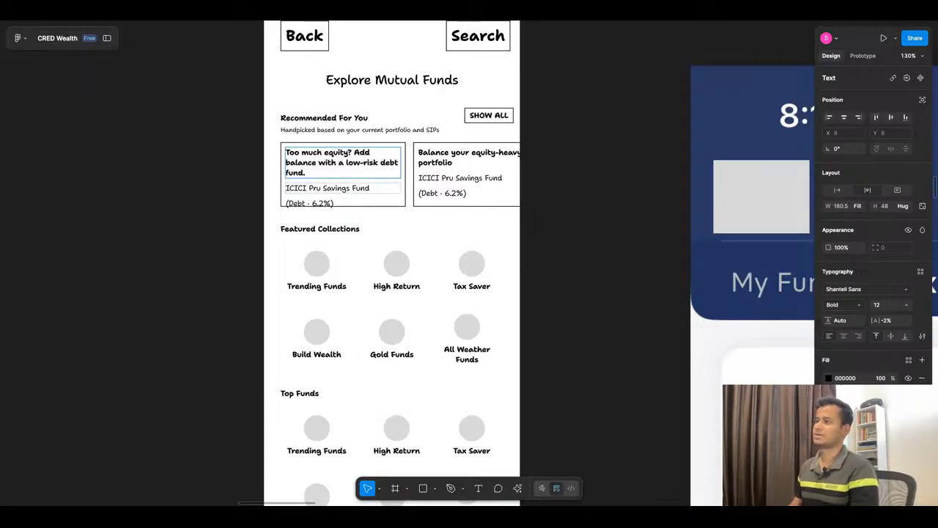
Step: Recheck the example card copy in ChatGPT, undo the last heading edit on the first card and re-enter its opening "T"
key(super+Tab)
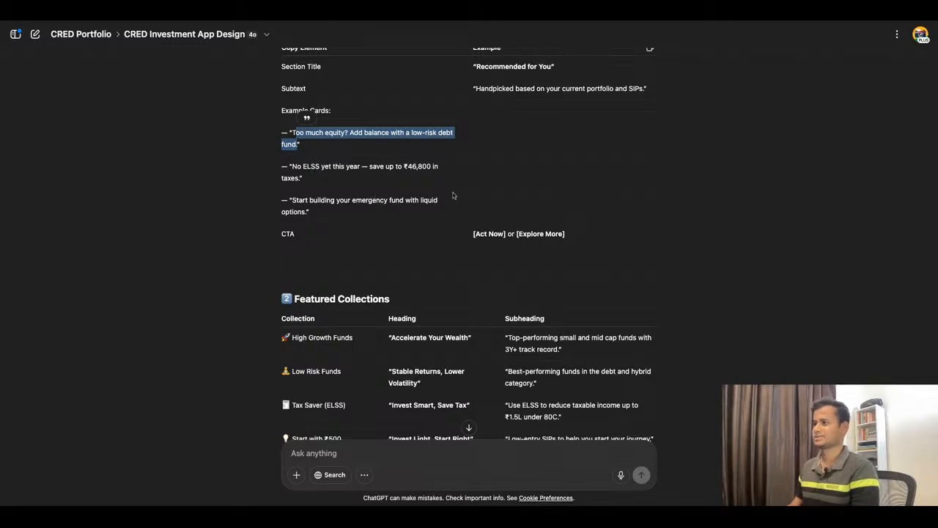
key(super+Tab)
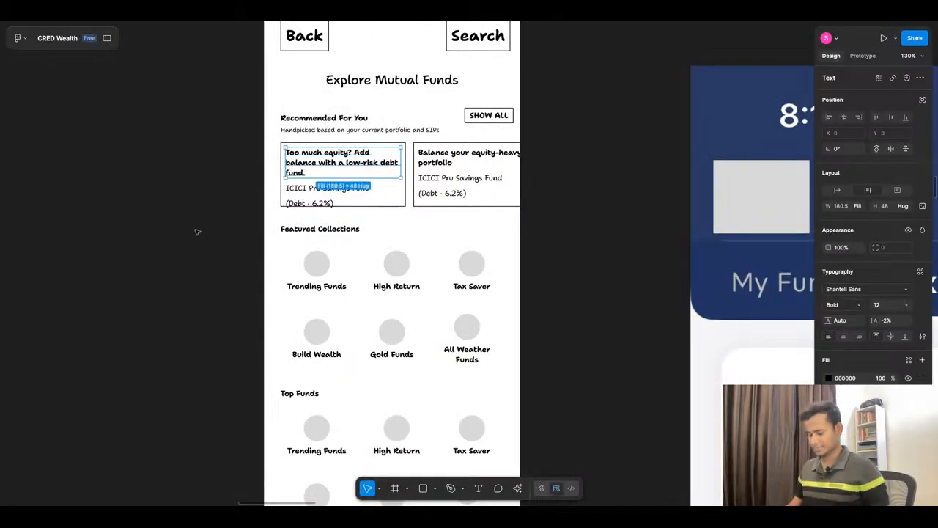
key(super+z)
key(super+z)
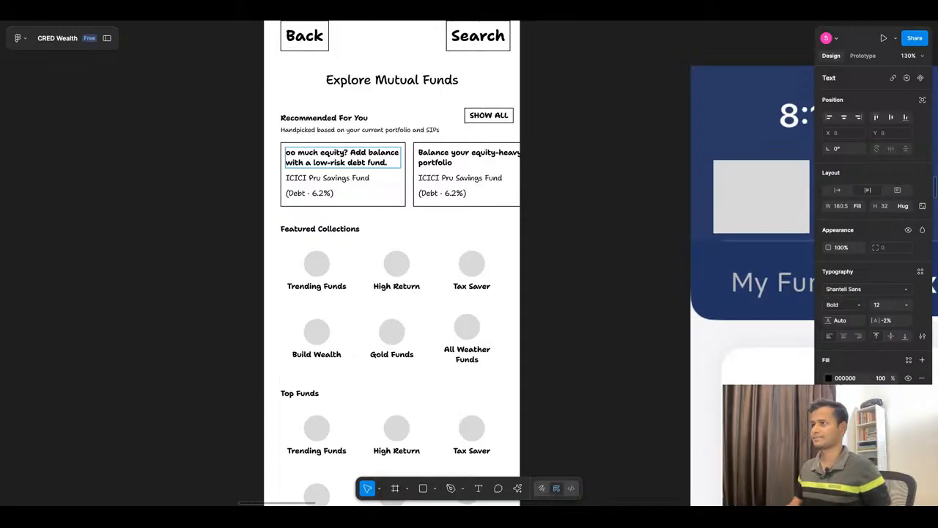
text(T)
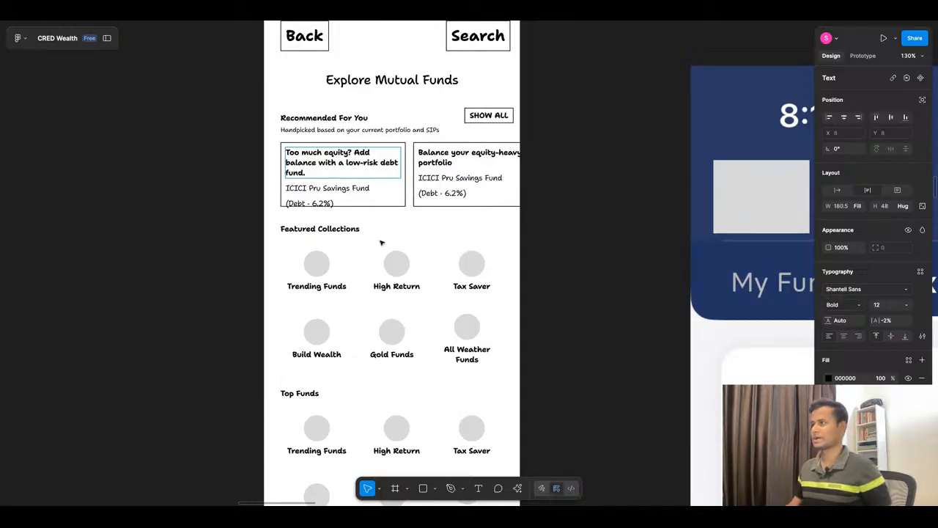
key(Escape)
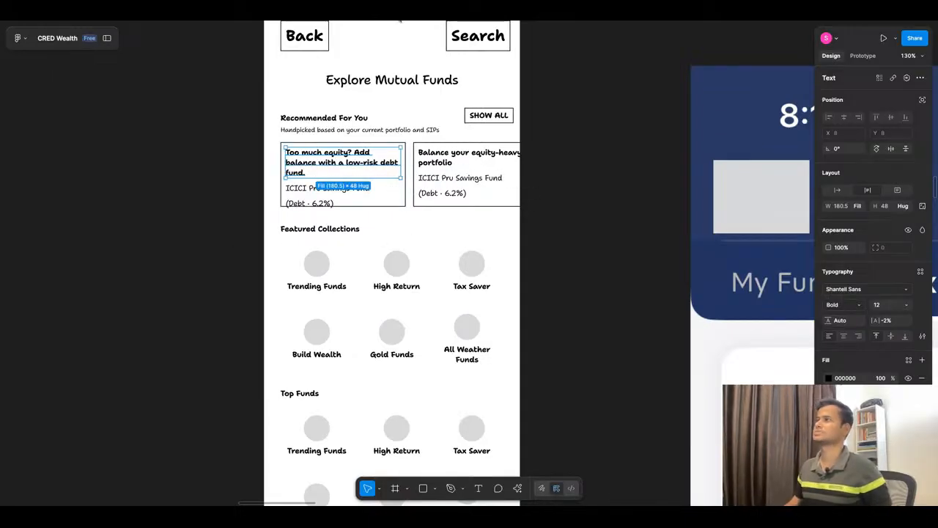
Step: Review ChatGPT's Featured Collections and Top Fund Categories copy and compare it with the matching sections of the wireframe
key(super+Tab)
scroll(467, 217, down, 1)
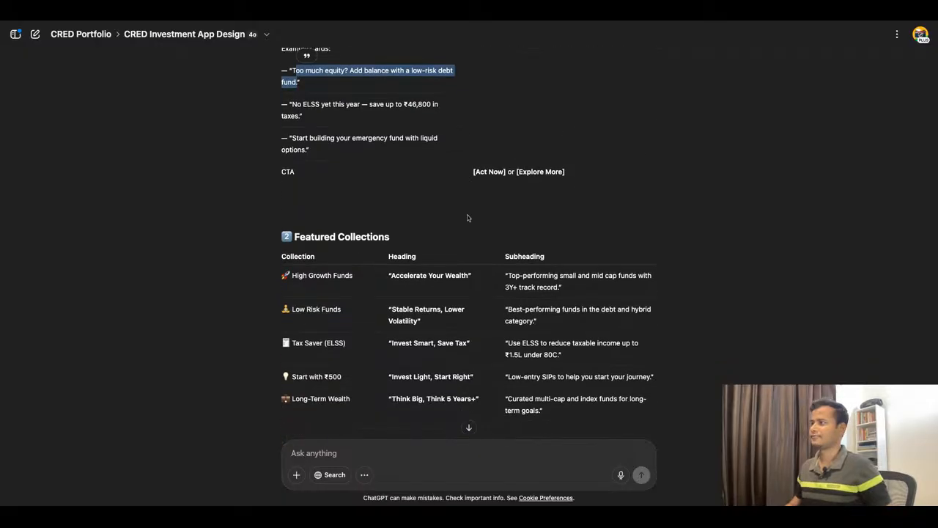
scroll(468, 217, down, 1)
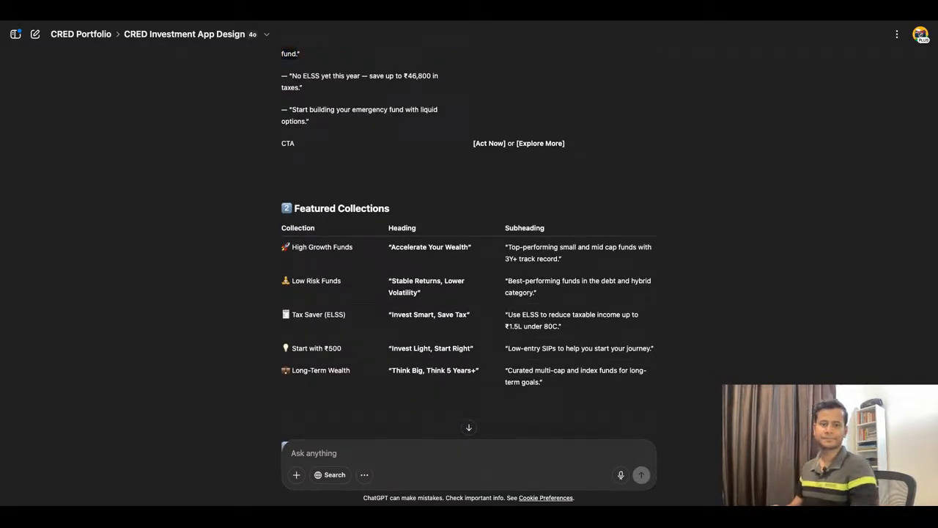
scroll(436, 261, down, 2)
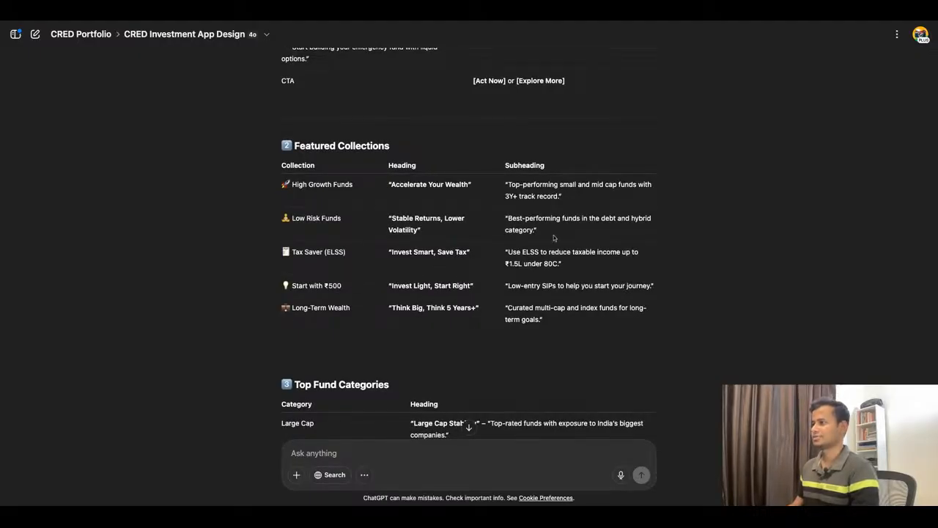
scroll(436, 263, down, 1)
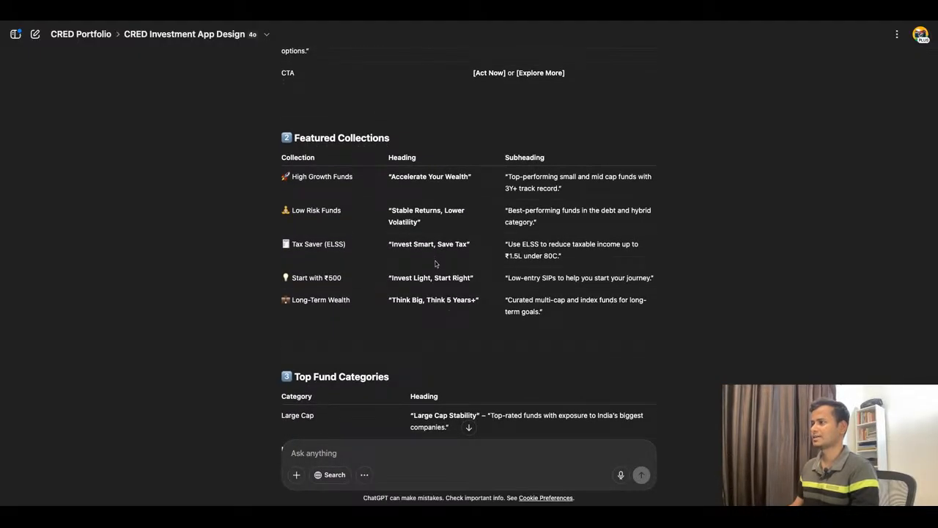
scroll(469, 256, down, 2)
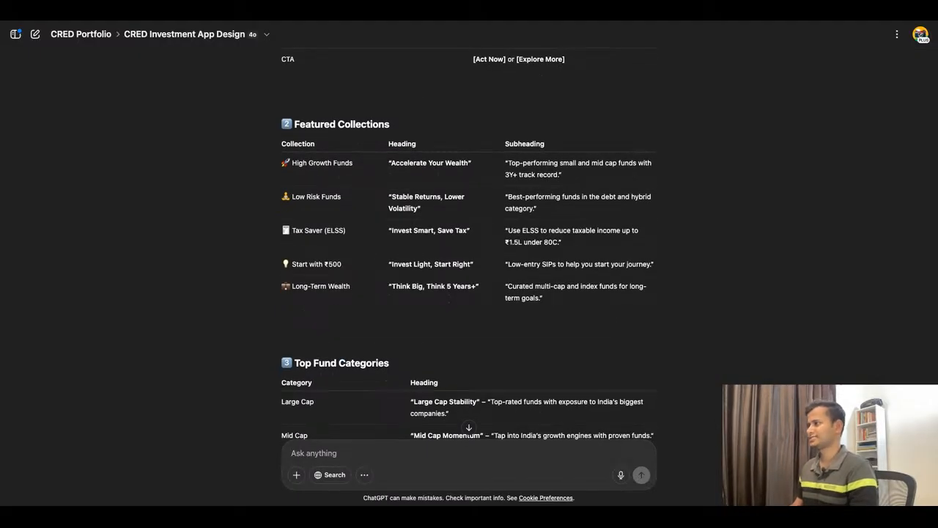
scroll(469, 249, down, 2)
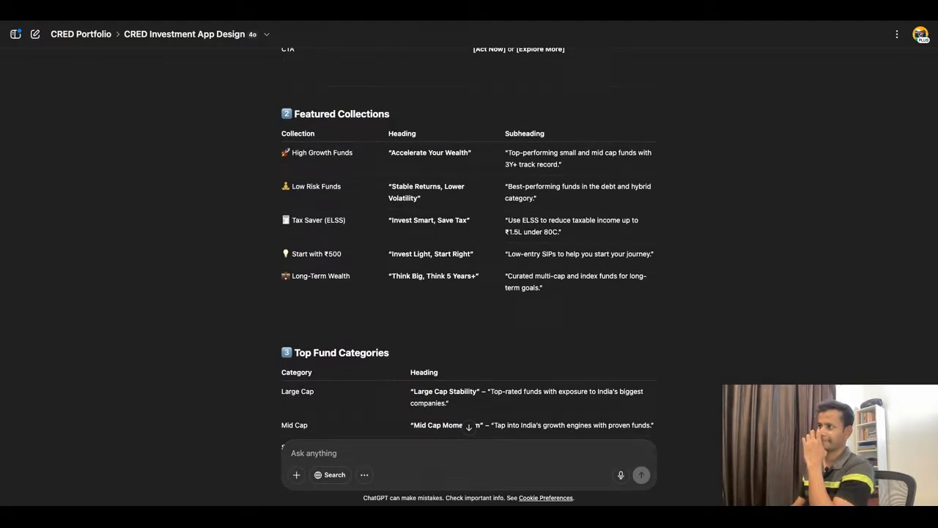
click(305, 22)
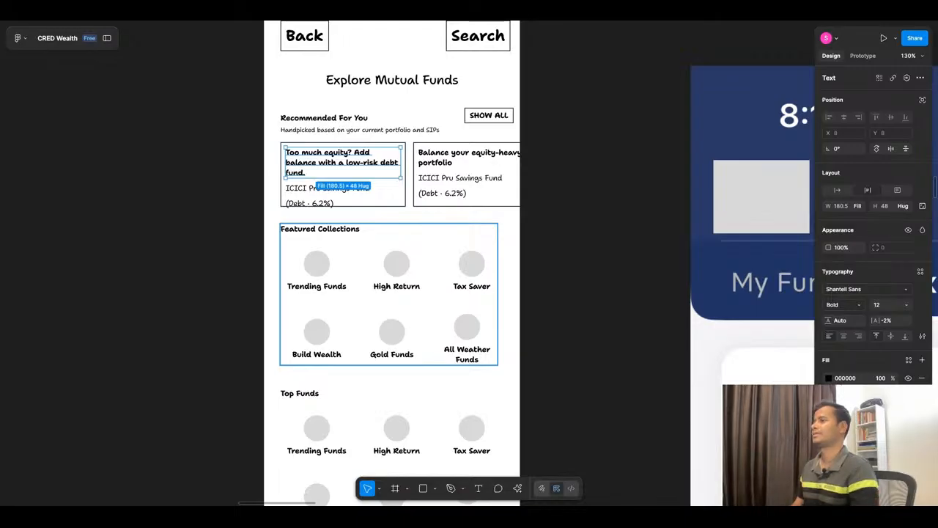
click(397, 22)
scroll(421, 296, down, 4)
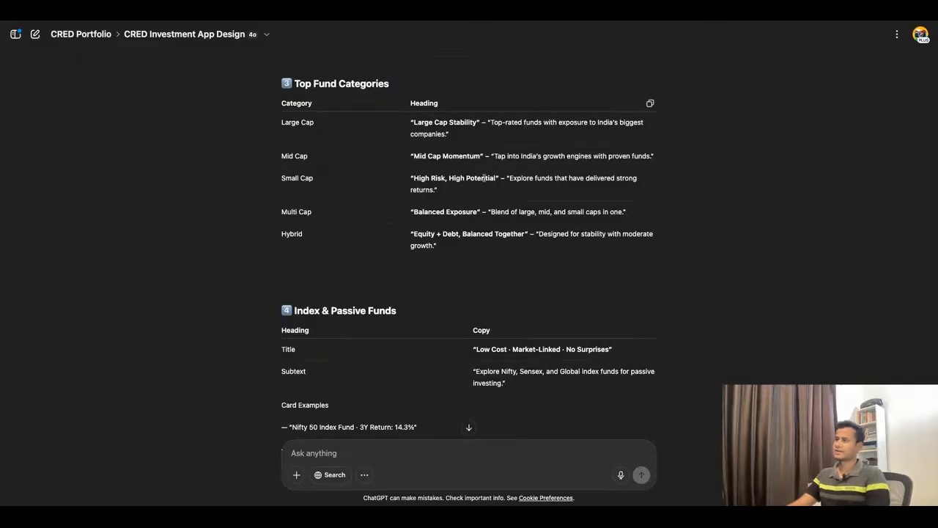
click(346, 21)
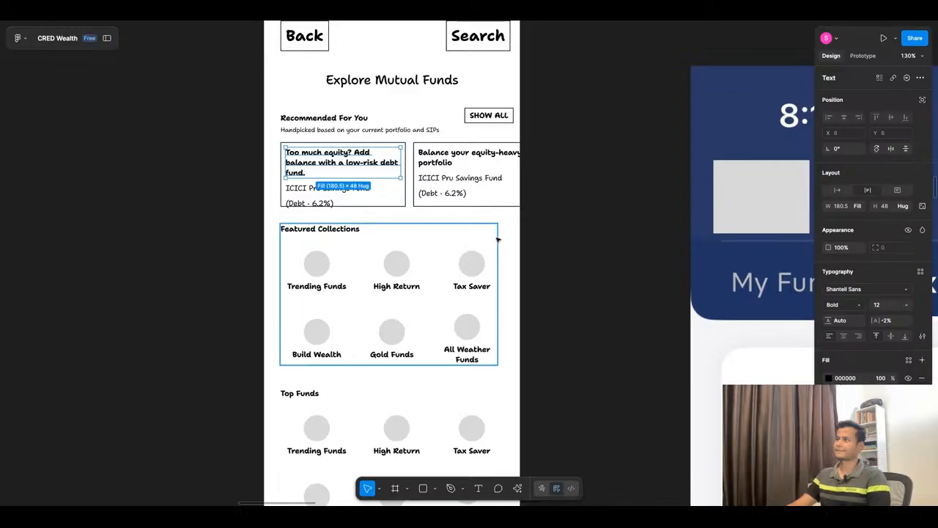
Step: Delete the Top Funds heading and its two rows of fund icons from the wireframe, and return to ChatGPT's Top Fund Categories copy
scroll(586, 209, down, 6)
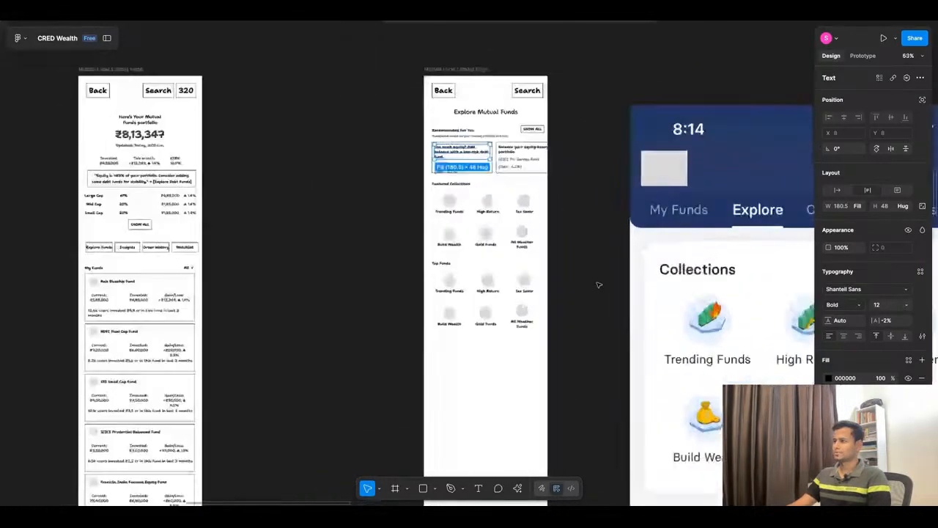
scroll(598, 284, up, 3)
mouse_move(354, 252)
mouse_down()
mouse_move(559, 393)
mouse_move(353, 251)
mouse_up()
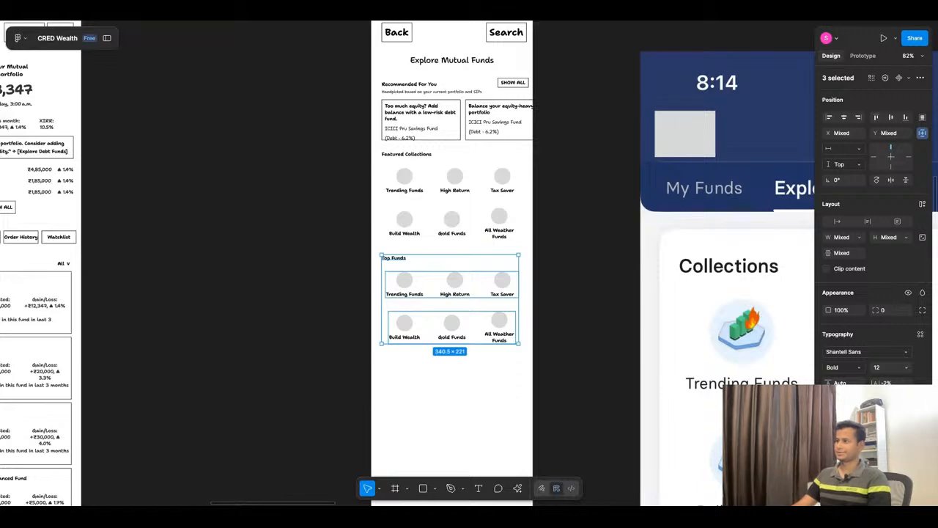
key(Delete)
click(403, 21)
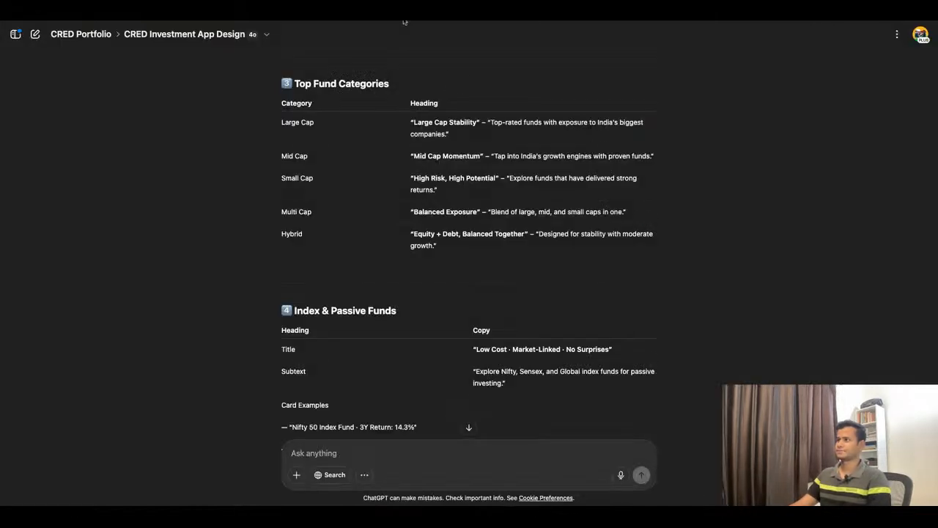
Step: Review ChatGPT's copy from Featured Collections through Top Fund Categories, Index & Passive Funds and the remaining sections down to Popular with CRED Members
scroll(513, 324, up, 5)
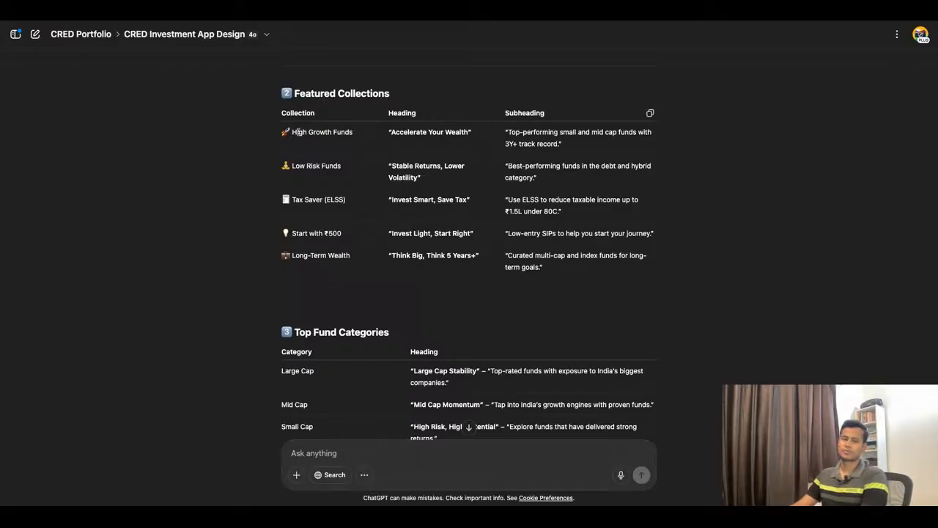
drag(293, 132, 354, 133)
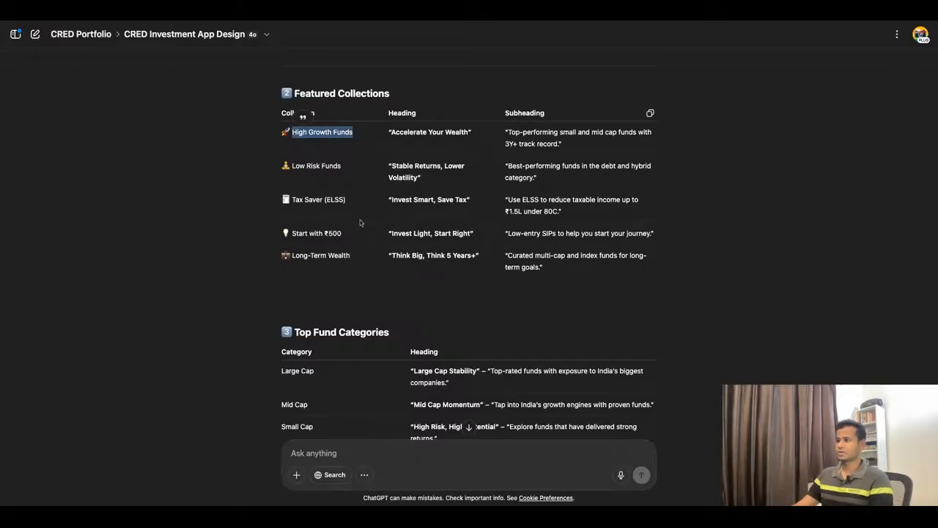
scroll(393, 300, down, 5)
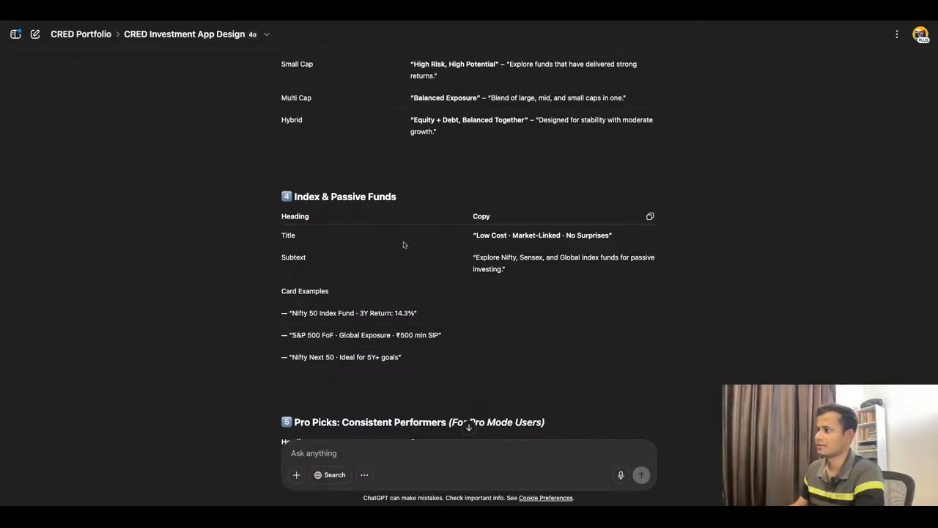
scroll(405, 242, down, 1)
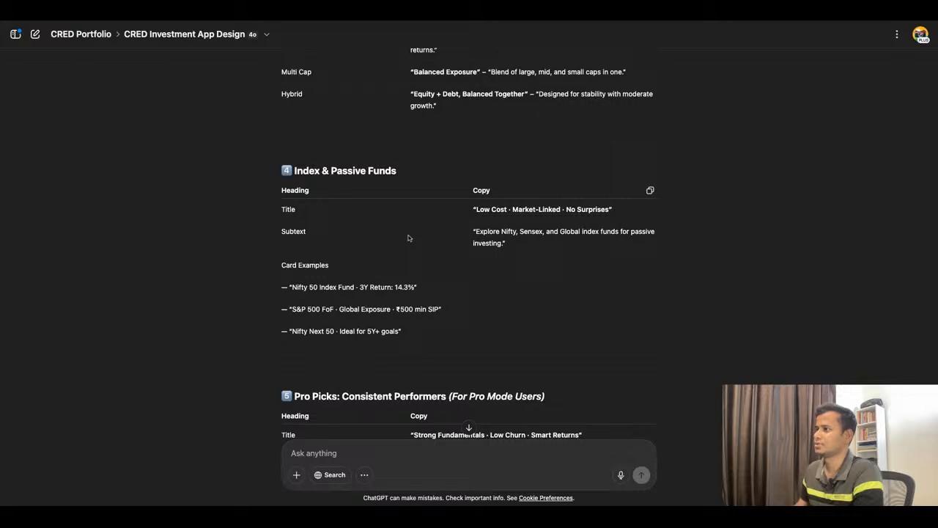
scroll(409, 237, down, 1)
scroll(405, 313, up, 5)
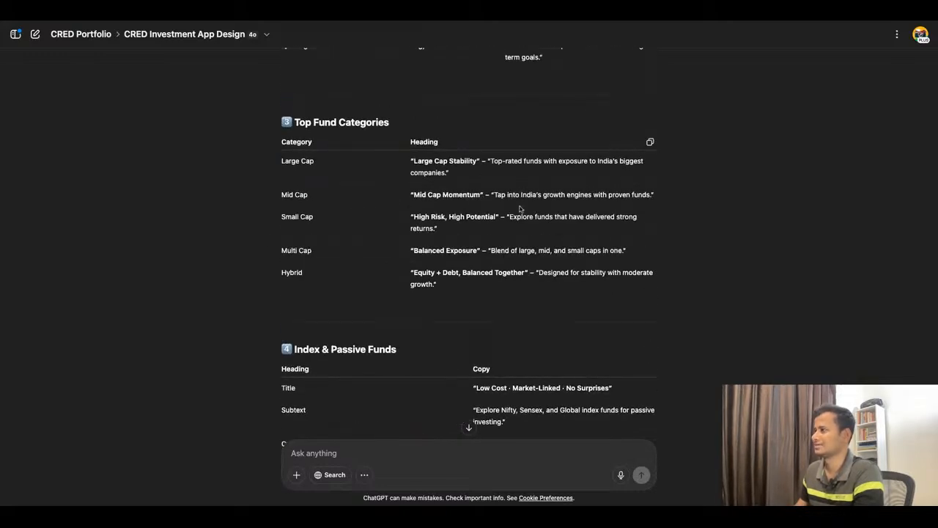
scroll(519, 209, down, 5)
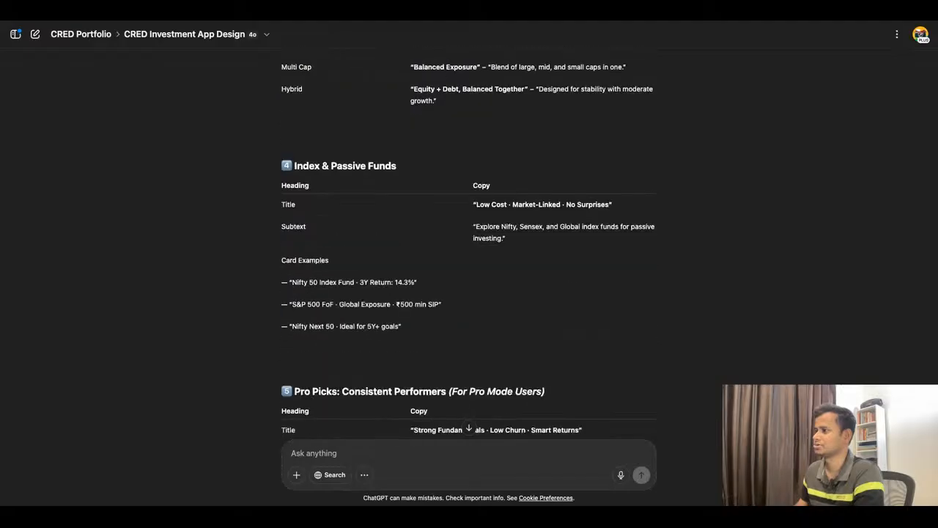
scroll(469, 246, down, 1)
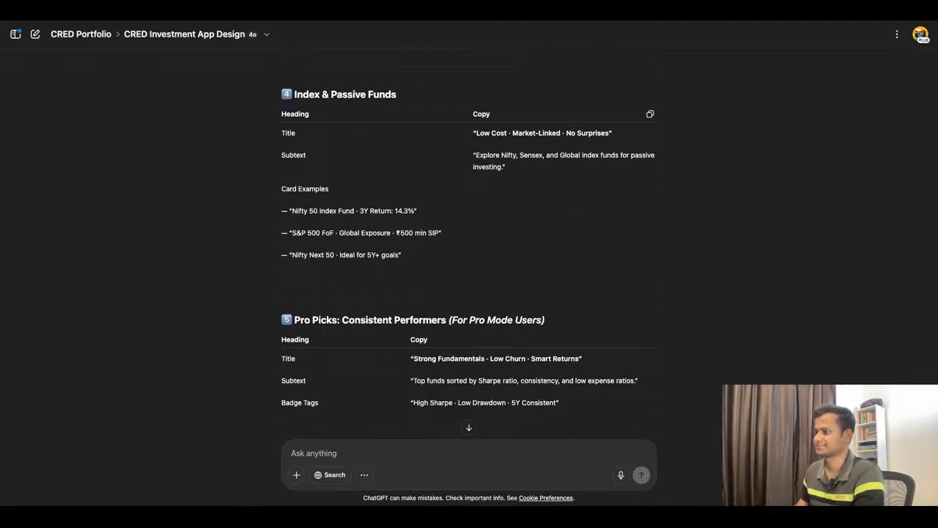
scroll(468, 261, down, 1)
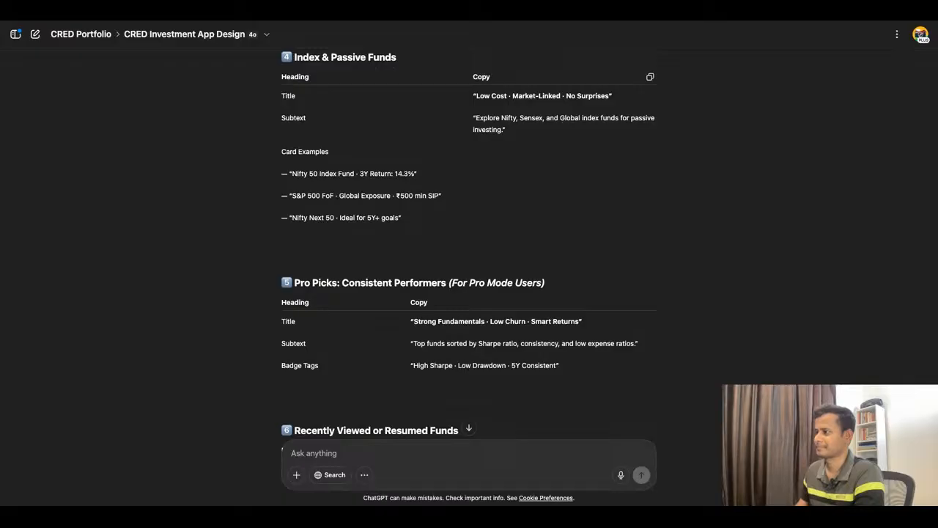
scroll(469, 244, down, 1)
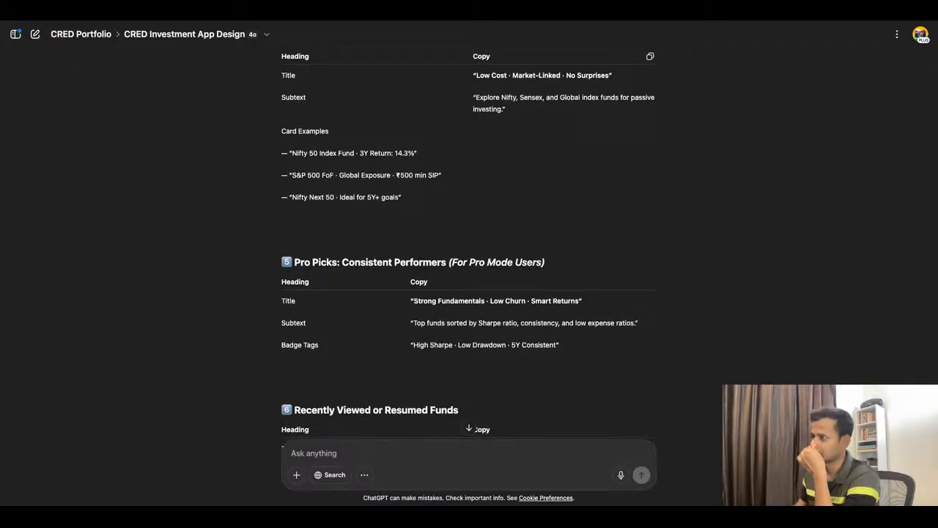
scroll(468, 247, down, 1)
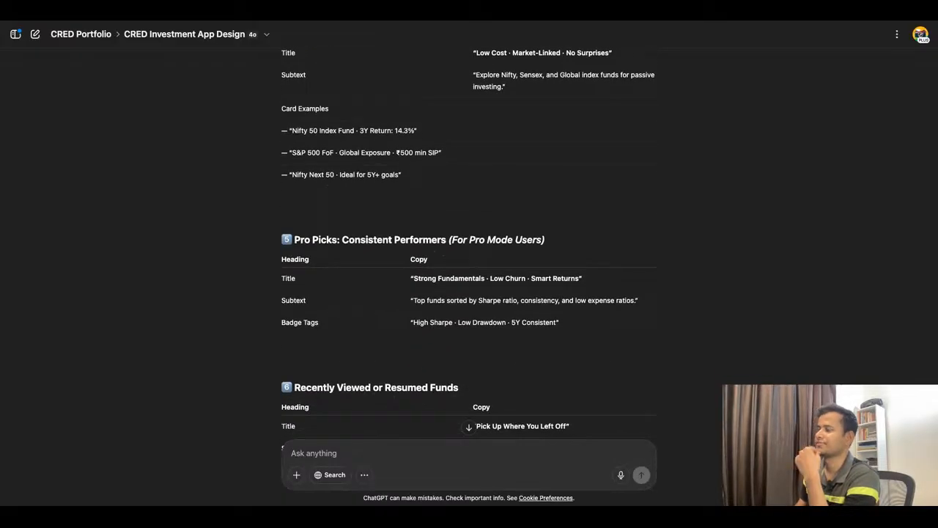
scroll(469, 247, down, 5)
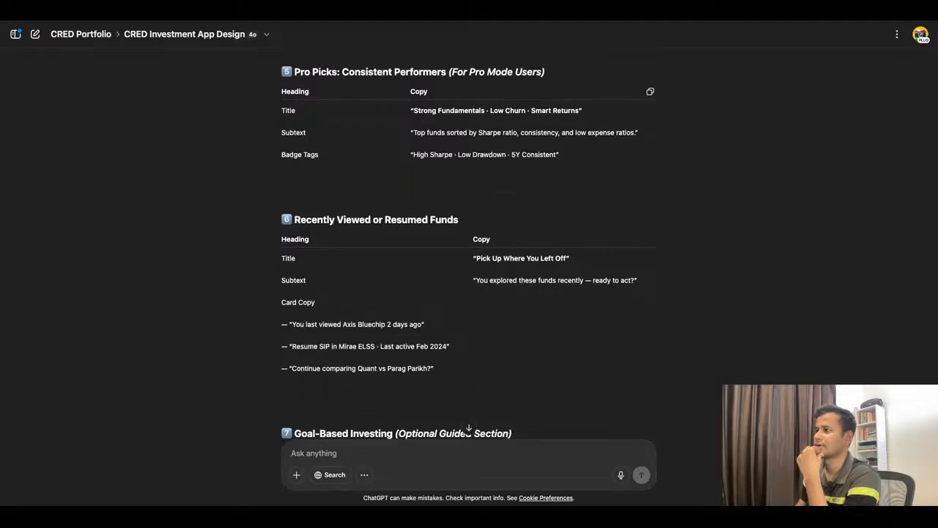
scroll(468, 247, down, 10)
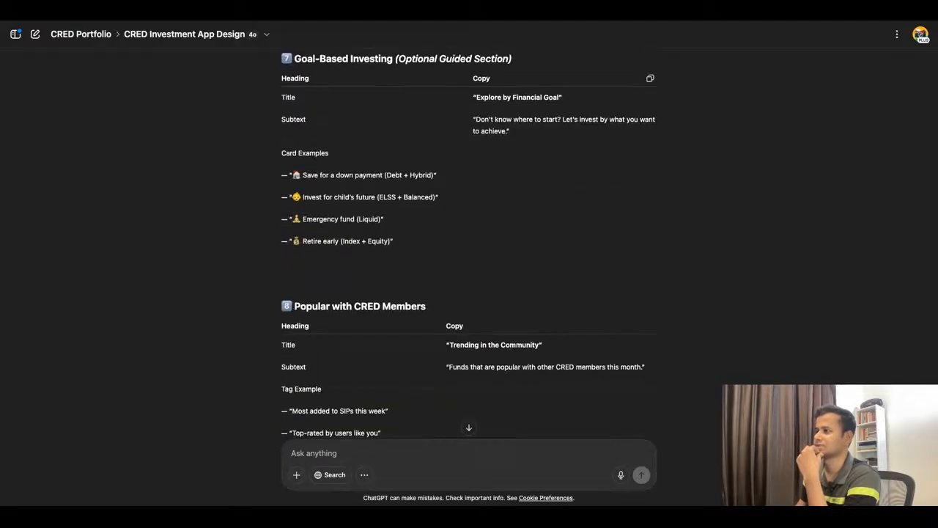
scroll(468, 247, down, 3)
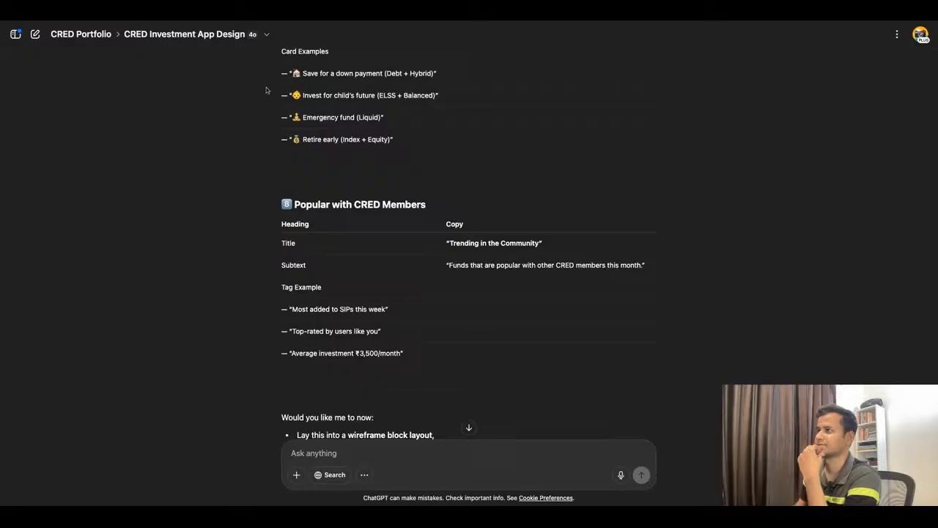
Step: Switch to the Figma wireframe, duplicate the Featured Collections section directly below the original and ungroup the copy
click(255, 21)
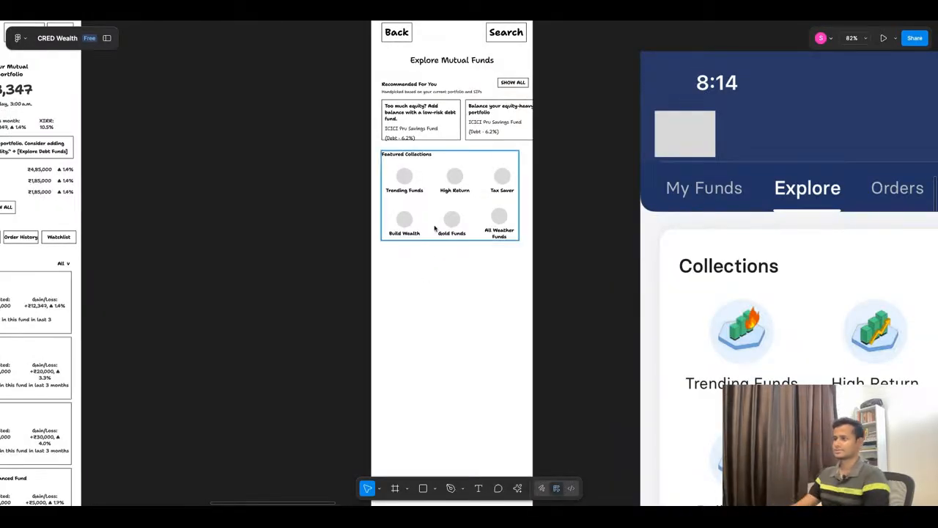
scroll(412, 283, down, 2)
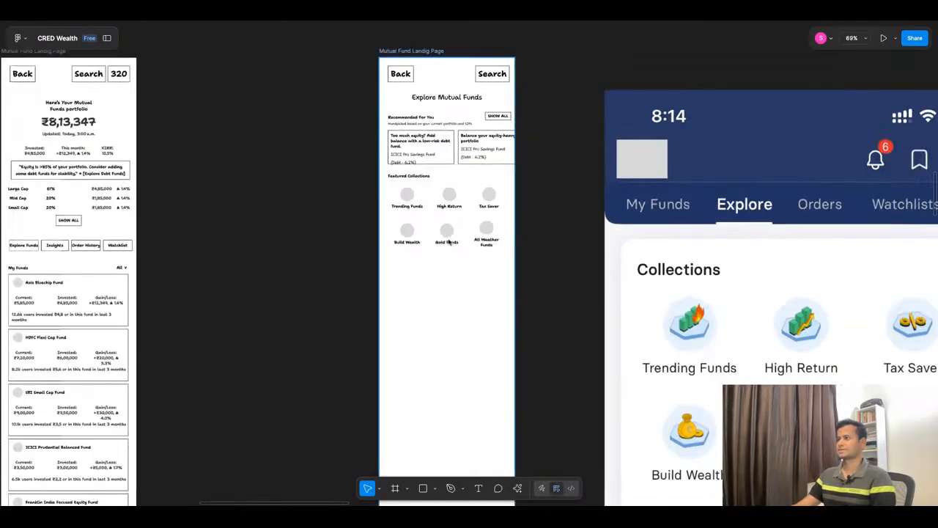
scroll(475, 174, up, 4)
scroll(424, 214, down, 3)
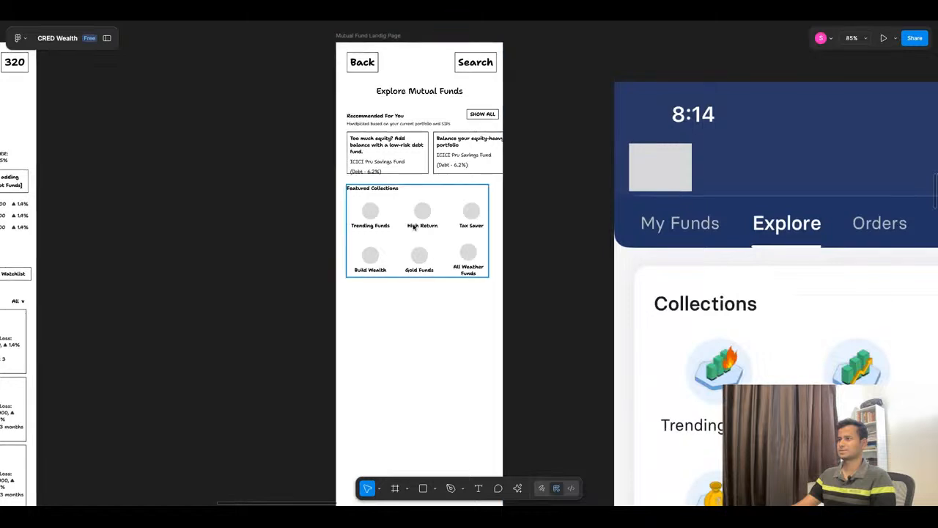
alt+drag(415, 225, 418, 336)
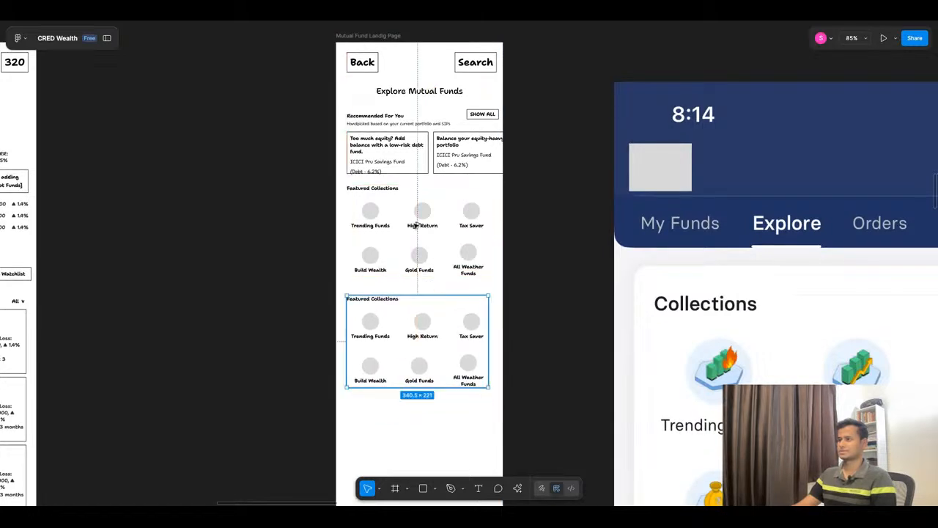
right_click(418, 337)
click(436, 284)
click(308, 381)
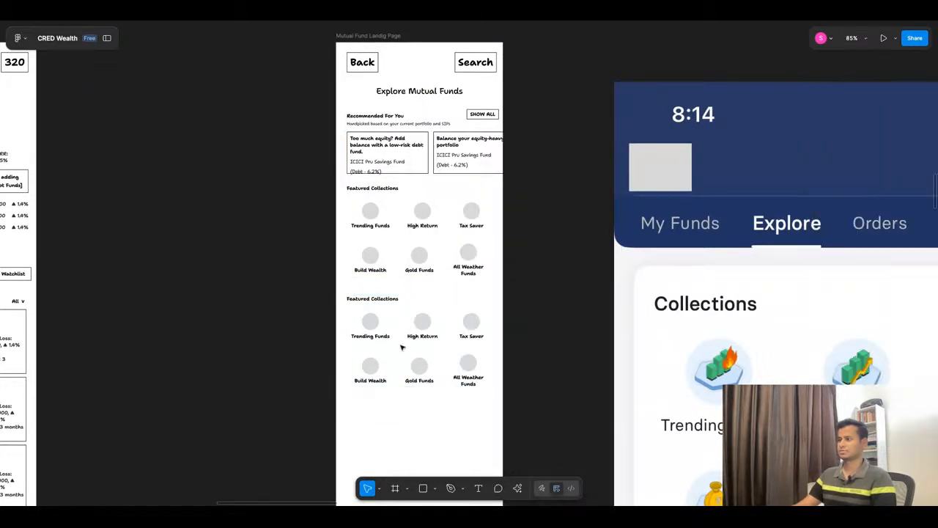
Step: Delete the second icon row from the duplicated section and rename its Trending Funds label "High Growth Funds"
click(387, 372)
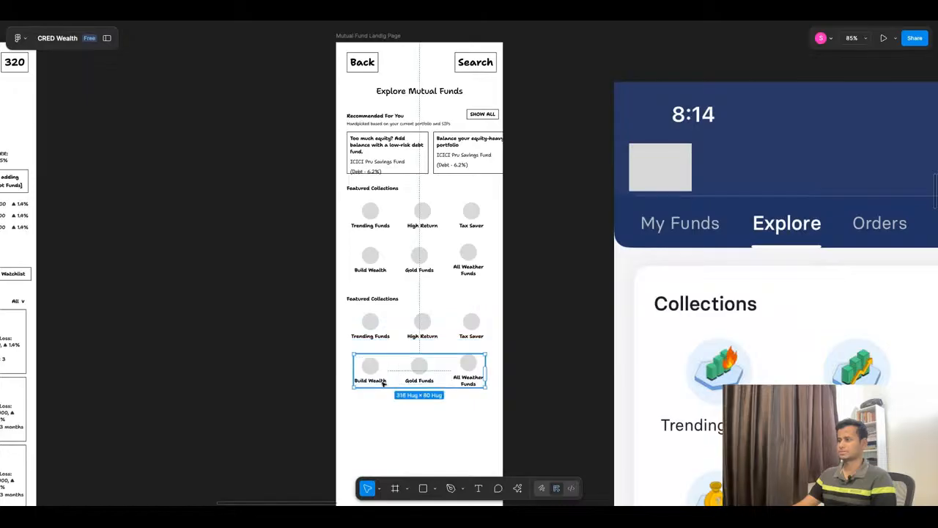
key(Delete)
scroll(388, 376, up, 5)
double_click(382, 331)
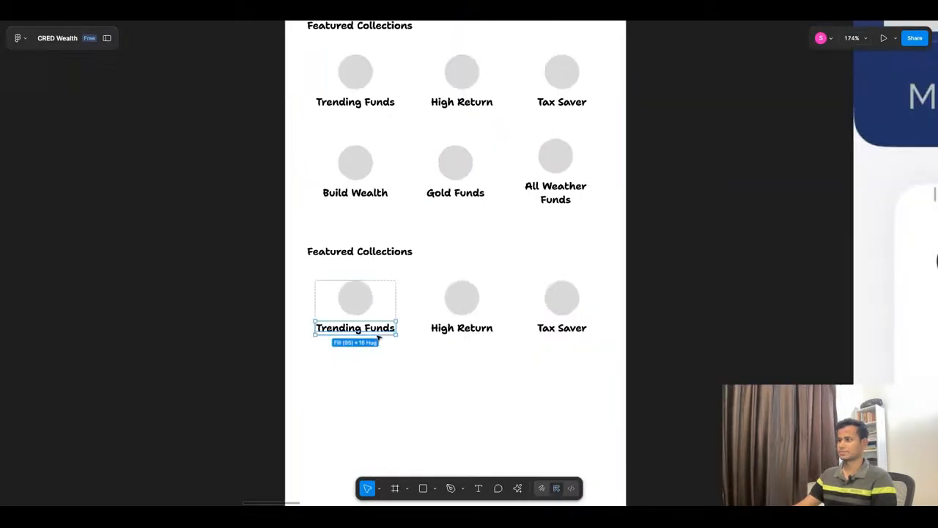
key(Return)
text(High Growth Funds)
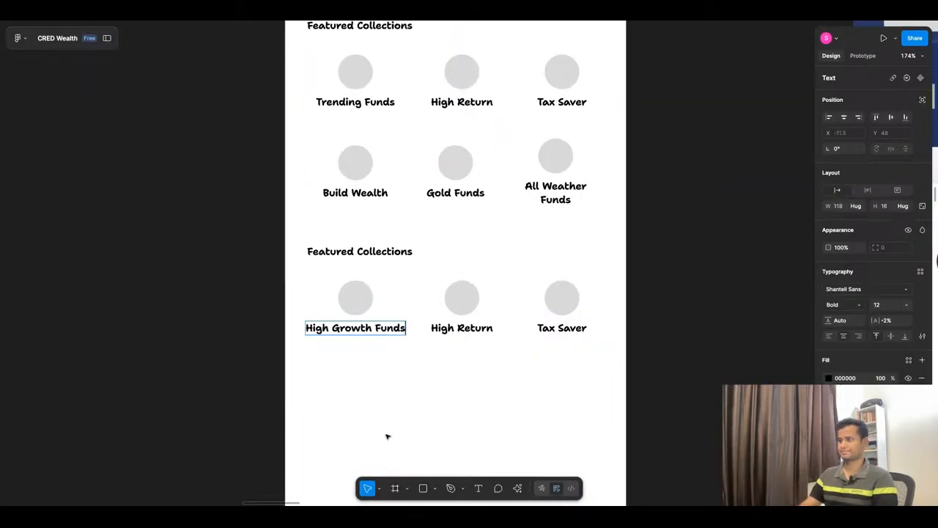
click(388, 436)
click(387, 436)
Step: Recheck the Featured Collections and Top Fund Categories copy in ChatGPT and return to the Figma wireframe
click(416, 18)
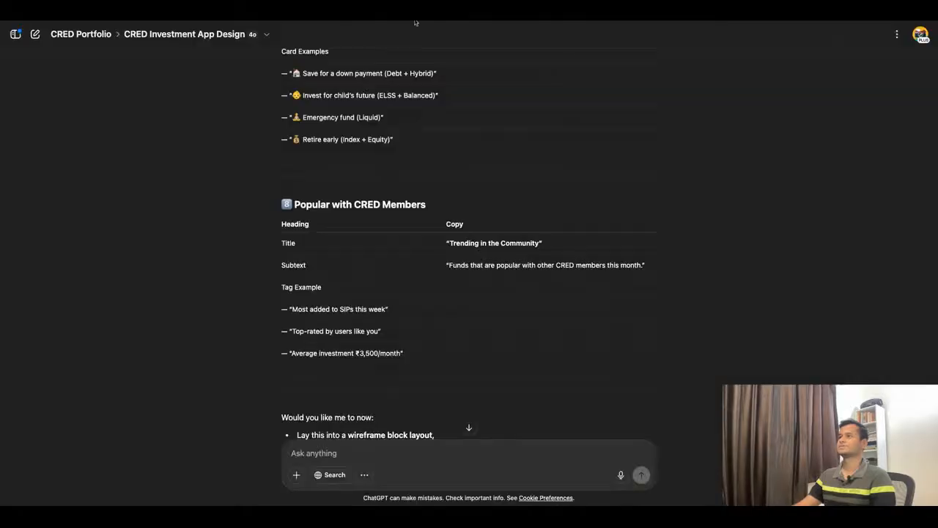
scroll(495, 261, up, 10)
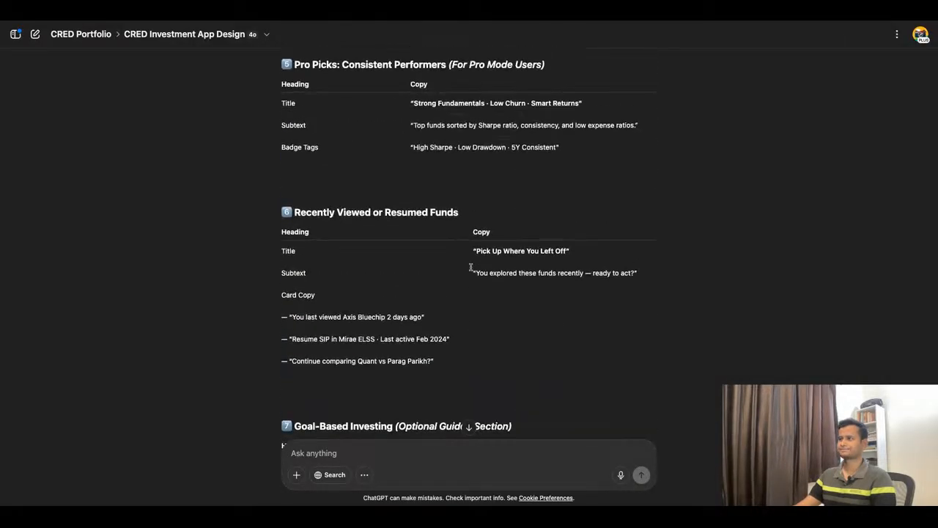
scroll(471, 267, up, 8)
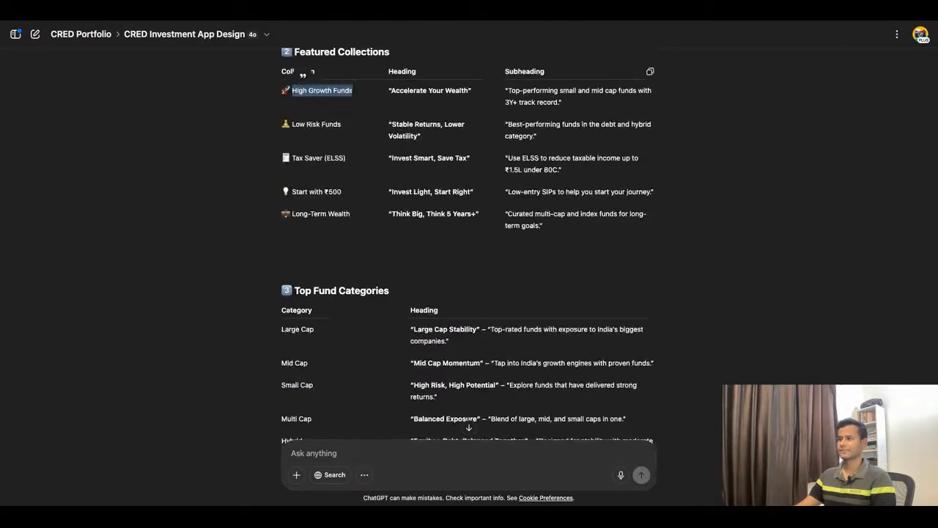
scroll(469, 264, down, 2)
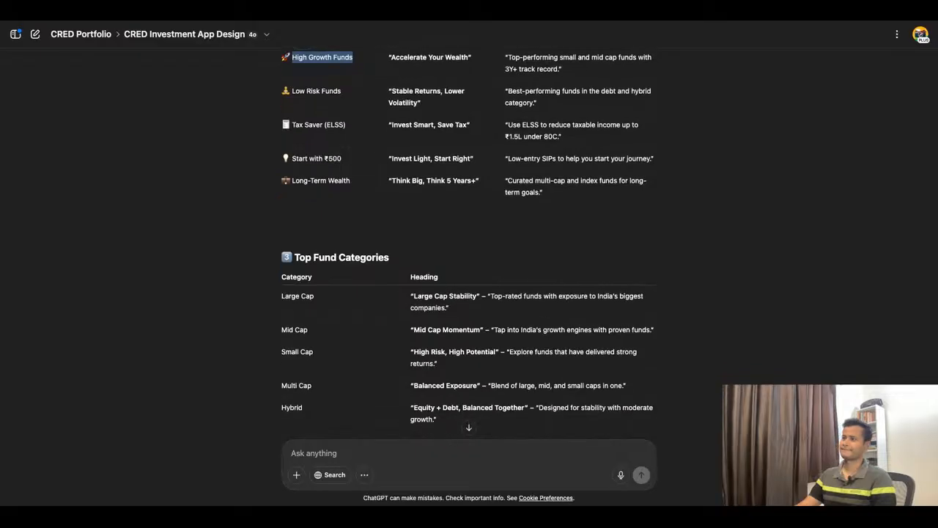
scroll(469, 264, down, 1)
click(363, 21)
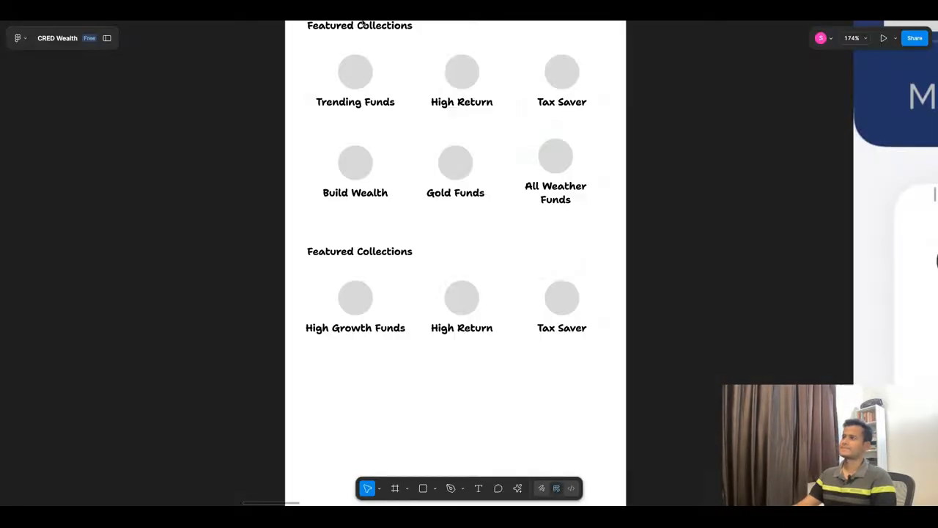
Step: Undo the label change and row deletion in the duplicated section, then redo them
click(428, 134)
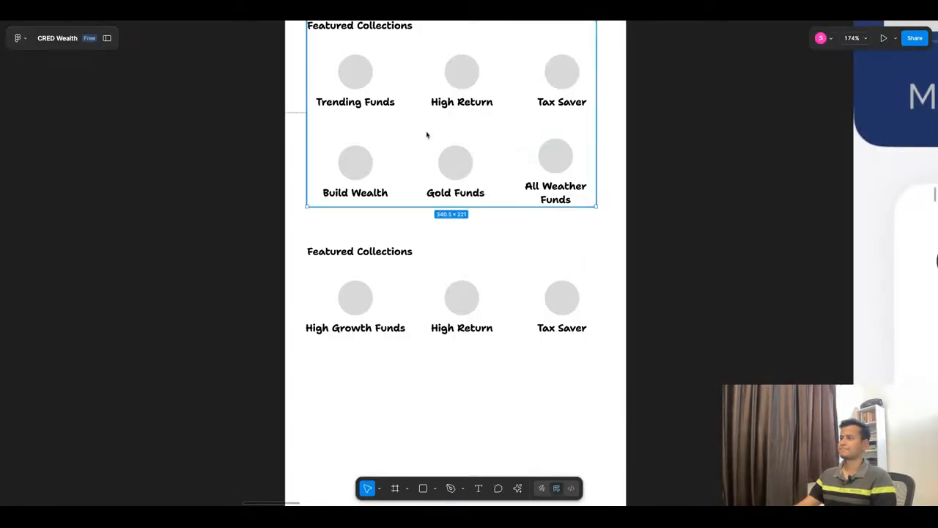
key(ctrl+z)
key(ctrl+z)
key(ctrl+z)
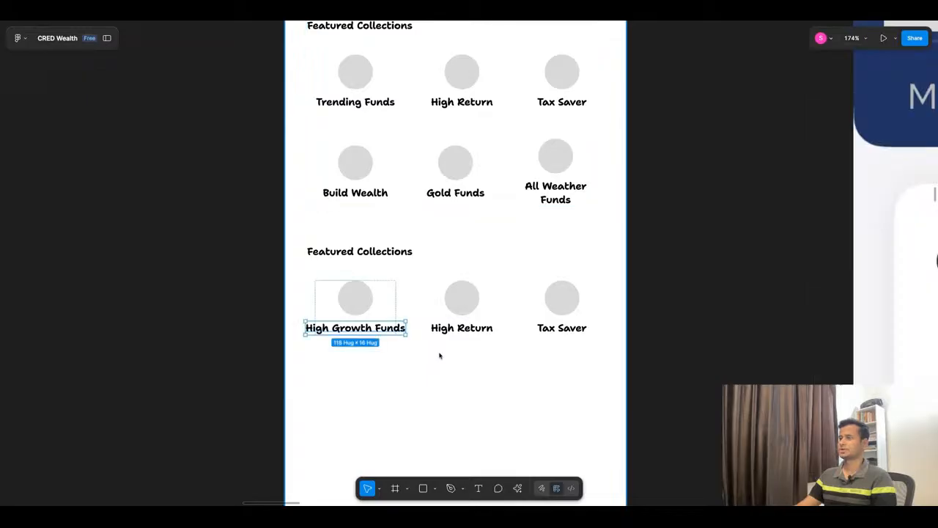
key(ctrl+z)
key(ctrl+z)
key(ctrl+z)
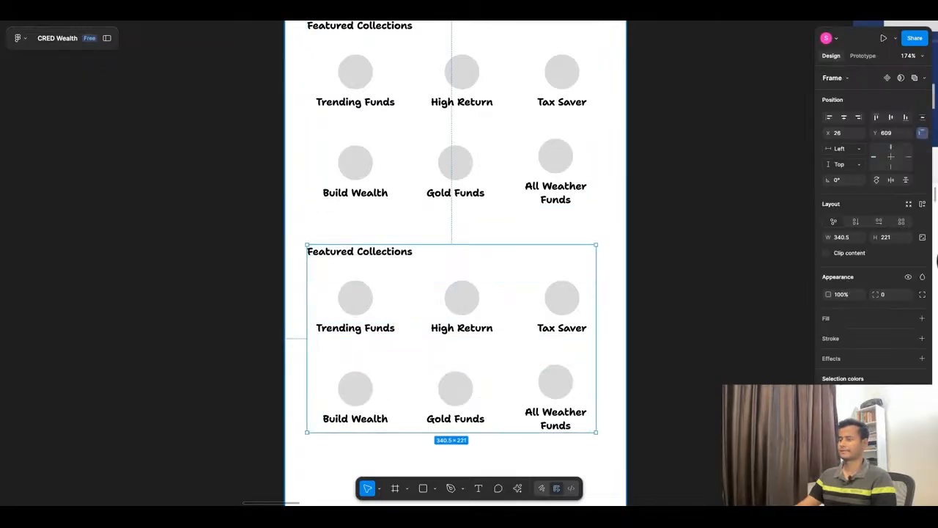
key(ctrl+shift+z)
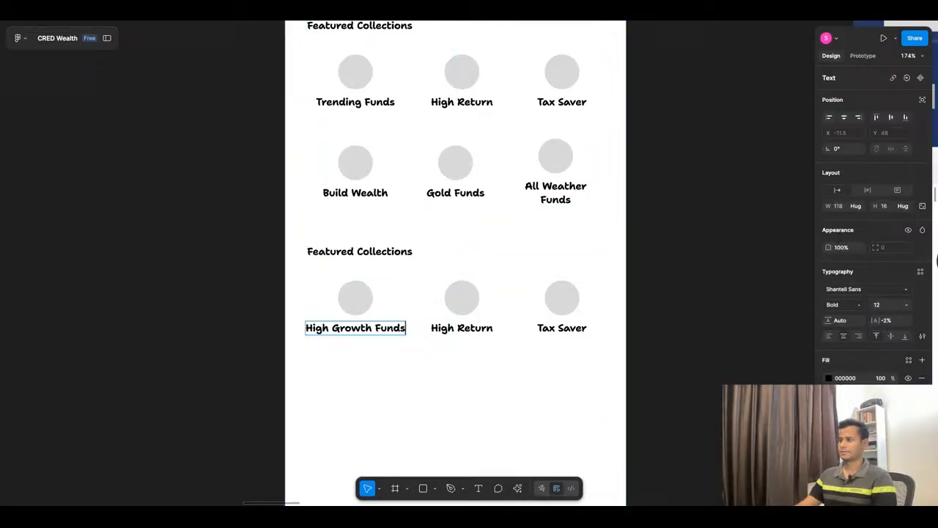
Step: Move the original Featured Collections section below the edited copy, to about Y 773
click(412, 374)
click(394, 129)
key(shift+Down)
key(shift+Down)
key(shift+Down)
key(shift+Down)
key(shift+Down)
key(shift+Down)
key(shift+Down)
key(shift+Down)
key(shift+Down)
key(shift+Down)
key(shift+Down)
key(shift+Down)
key(shift+Down)
key(shift+Down)
key(shift+Down)
key(shift+Down)
key(shift+Down)
key(shift+Down)
key(shift+Down)
key(shift+Down)
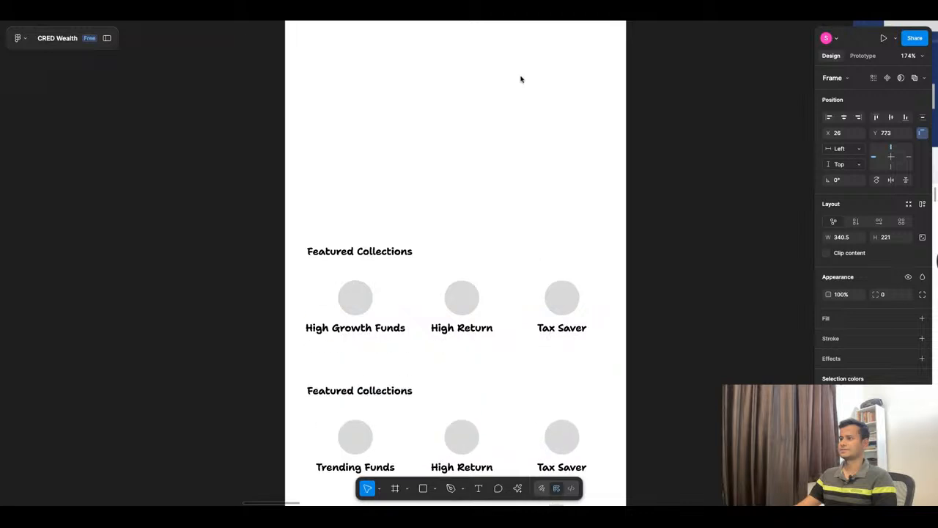
Step: Move both Featured Collections sections up together so the edited one sits just beneath the recommendation cards
drag(228, 189, 448, 362)
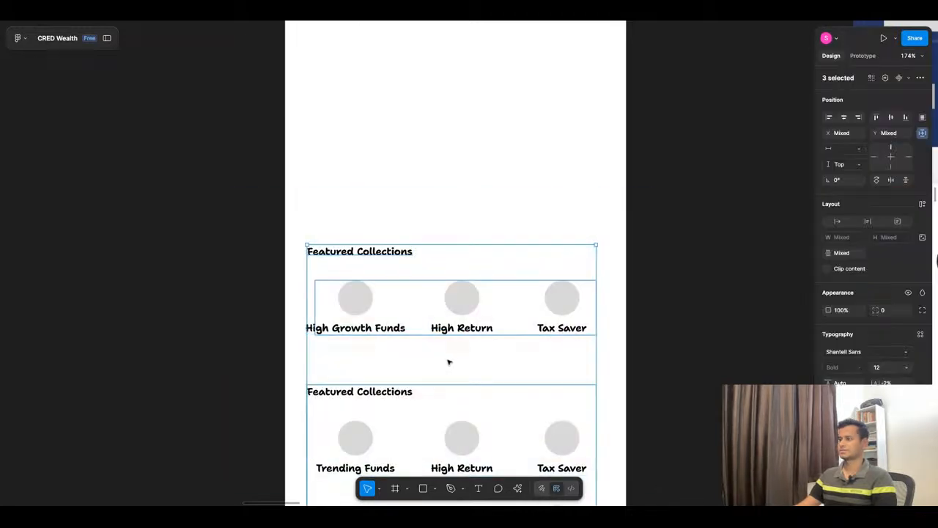
scroll(443, 370, down, 4)
scroll(440, 372, up, 4)
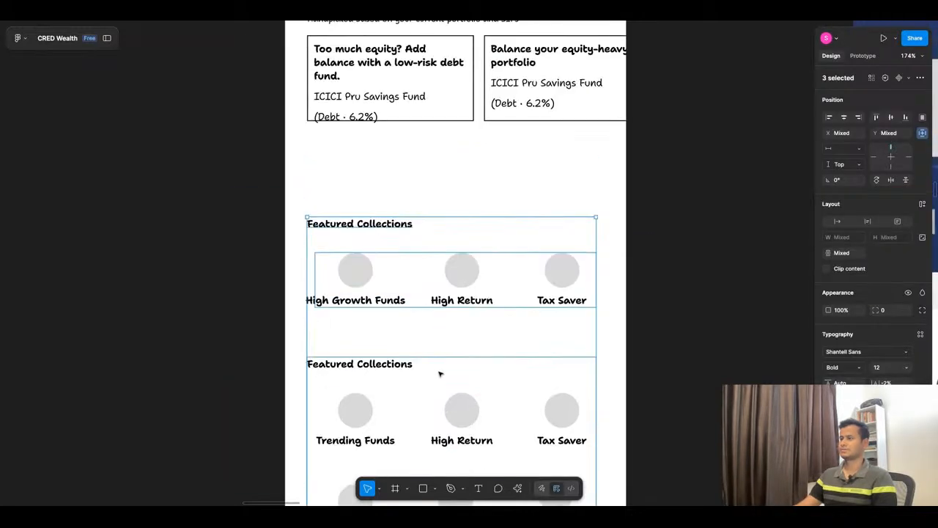
key(shift+Up)
key(shift+Up)
key(shift+Up)
key(shift+Up)
key(shift+Up)
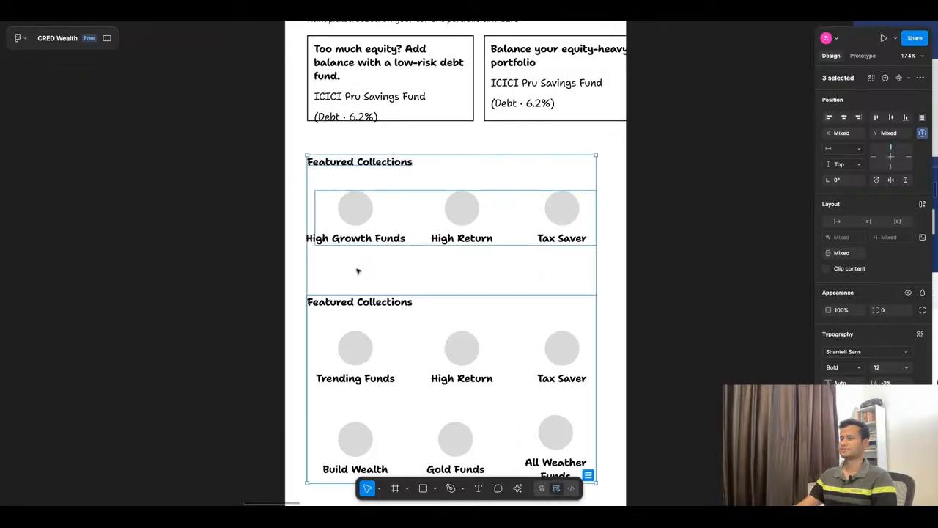
Step: Move the lower, original Featured Collections section down to Y 660, leaving a wider gap beneath the High Growth Funds row
click(358, 270)
key(ctrl+minus)
click(404, 298)
key(shift+Down)
key(shift+Down)
key(shift+Down)
key(shift+Down)
key(shift+Down)
key(shift+Down)
key(shift+Down)
key(shift+Down)
key(shift+Down)
key(shift+Down)
key(shift+Down)
key(shift+Down)
key(shift+Down)
key(shift+Down)
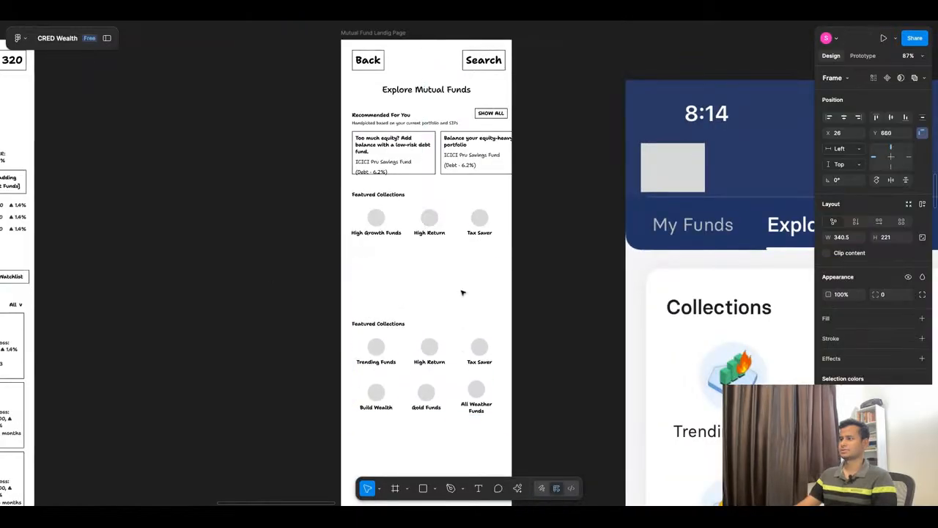
Step: Move the lower Featured Collections section further down to Y 752
key(shift+Down)
key(shift+Down)
key(shift+Down)
key(shift+Down)
key(shift+Down)
key(shift+Down)
key(shift+Down)
Step: Examine the reference app screenshots and the other wireframes on the canvas for layout ideas
scroll(462, 293, down, 10)
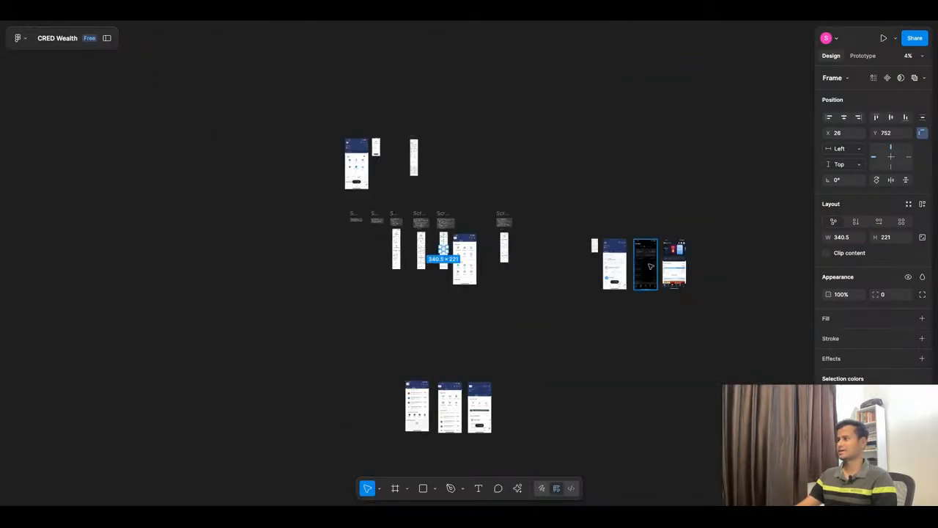
scroll(667, 264, up, 8)
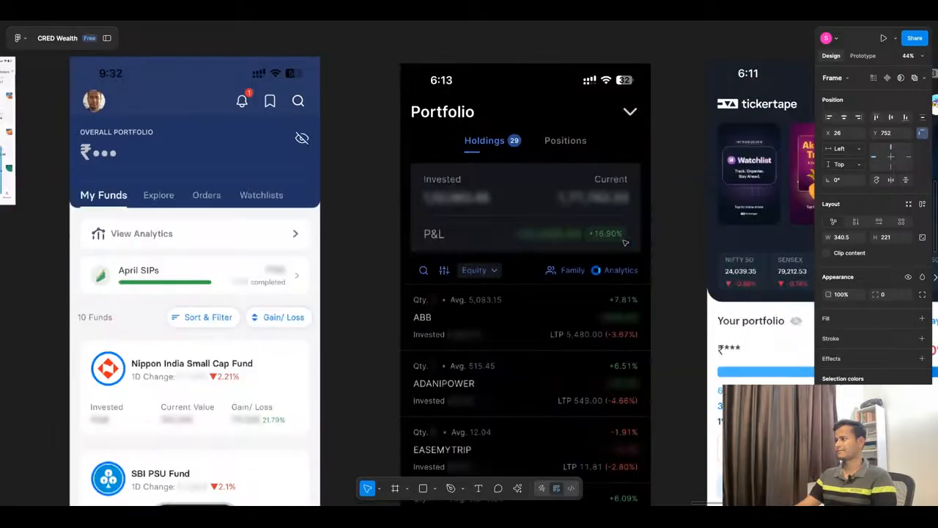
scroll(559, 225, down, 3)
scroll(560, 225, down, 4)
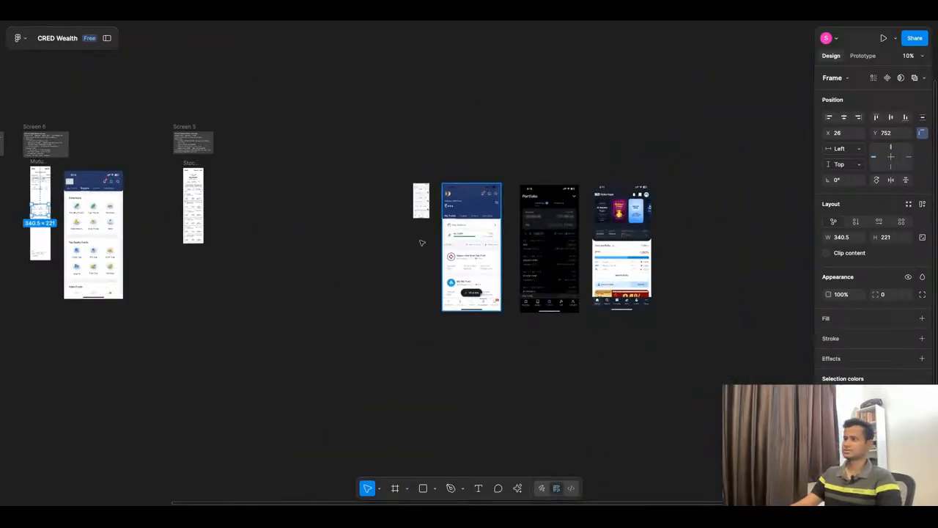
scroll(215, 178, up, 10)
scroll(340, 209, down, 7)
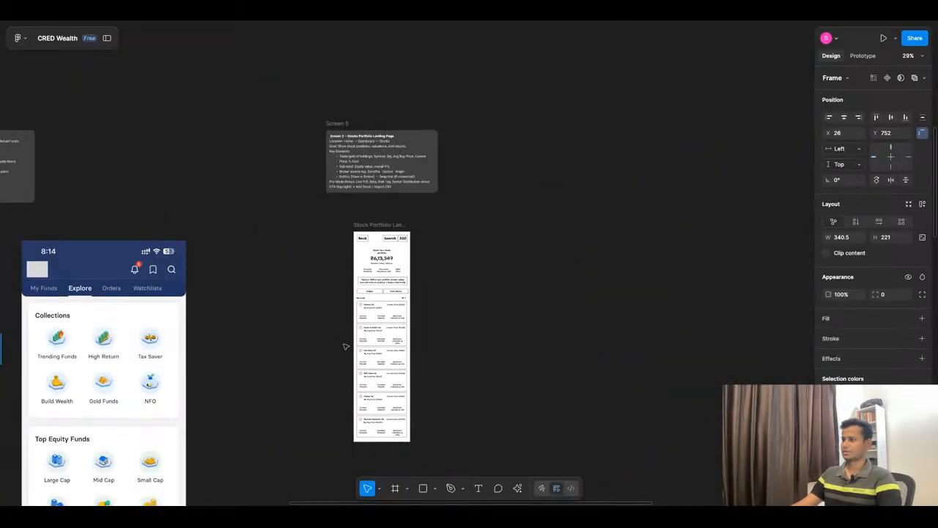
scroll(550, 272, down, 9)
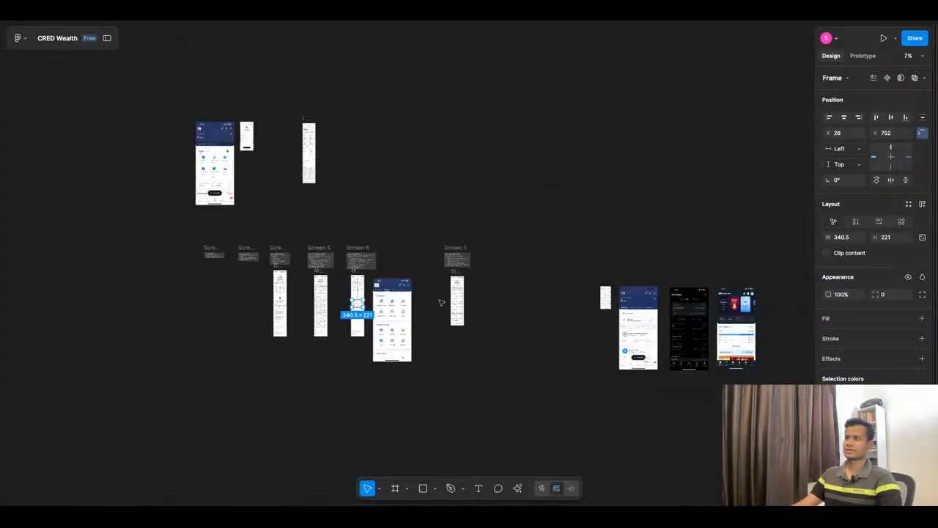
scroll(240, 130, up, 12)
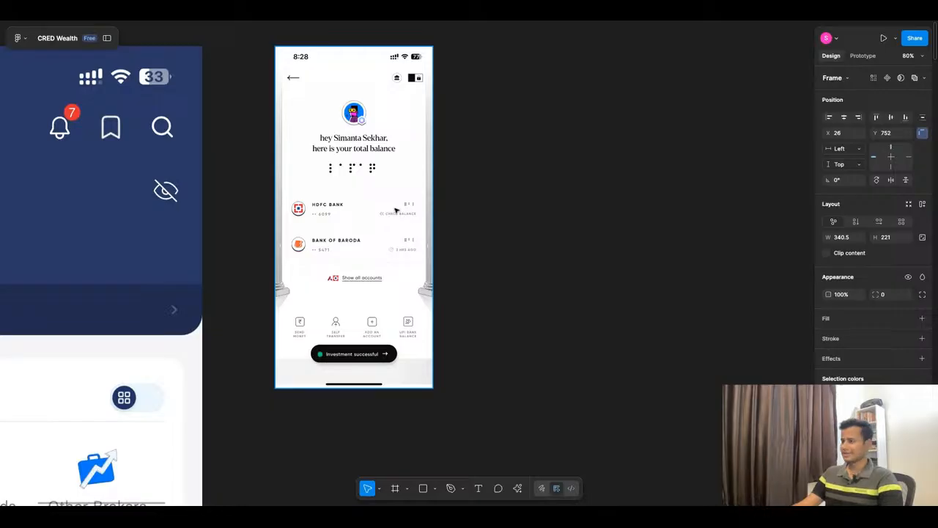
scroll(596, 352, down, 10)
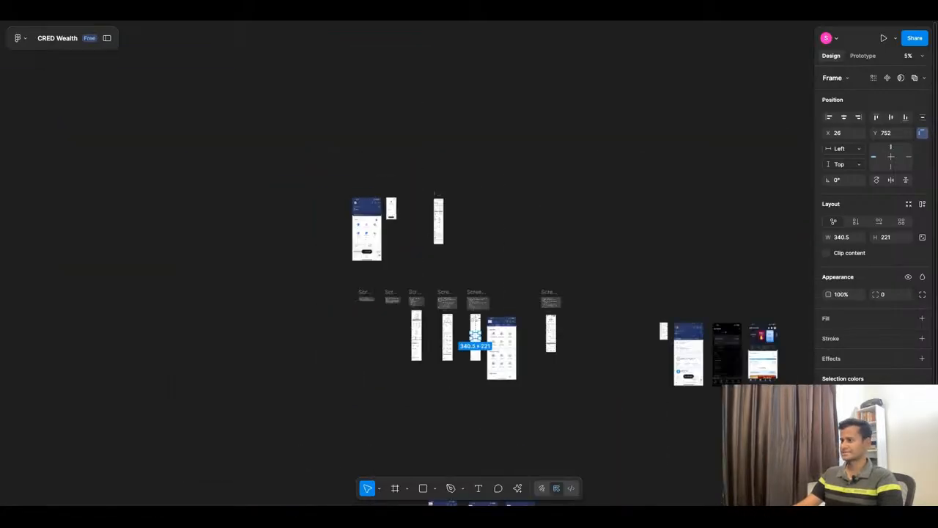
scroll(513, 346, up, 8)
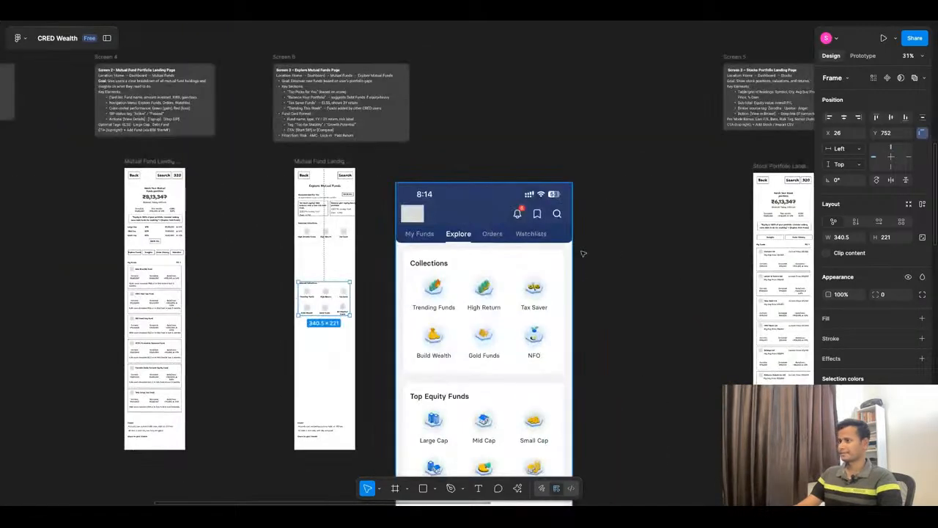
Step: Move the lower Featured Collections section back up and delete the icon row beneath the upper Featured Collections heading
scroll(307, 305, up, 6)
scroll(329, 314, up, 2)
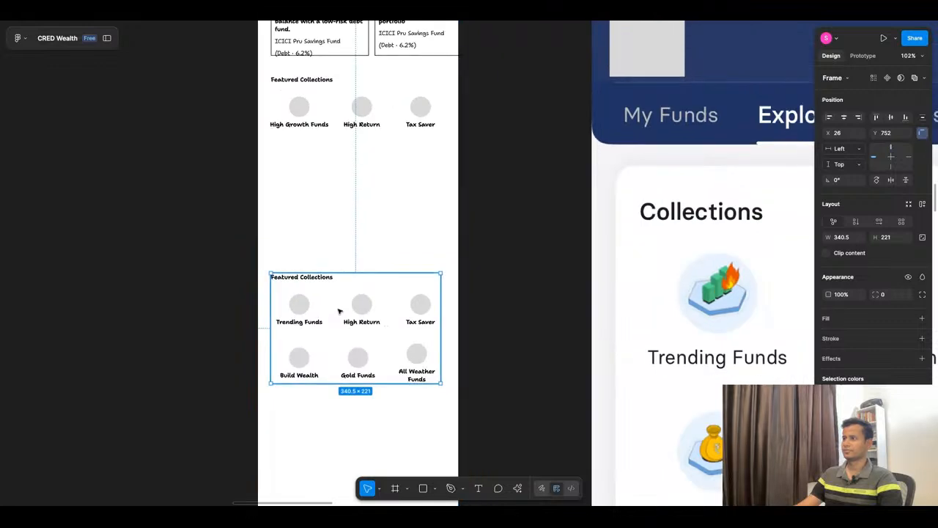
drag(340, 311, 340, 303)
click(310, 113)
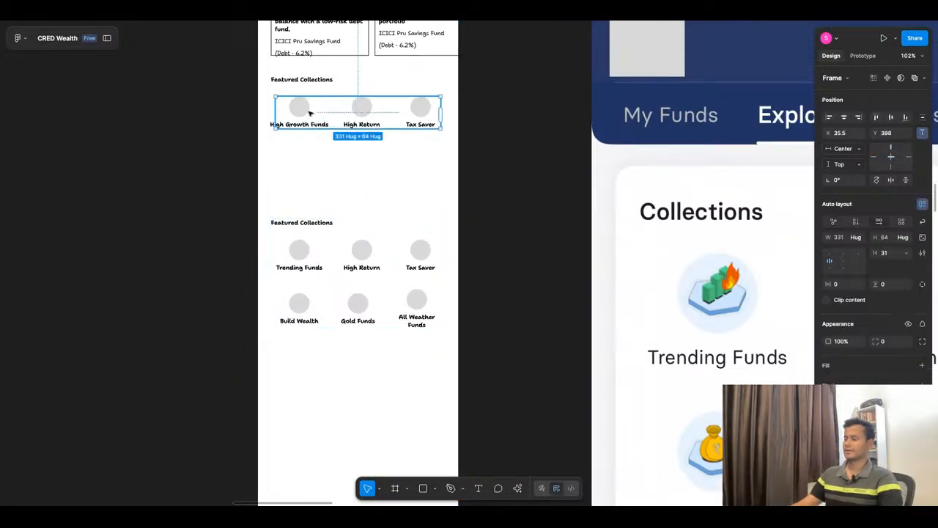
key(Delete)
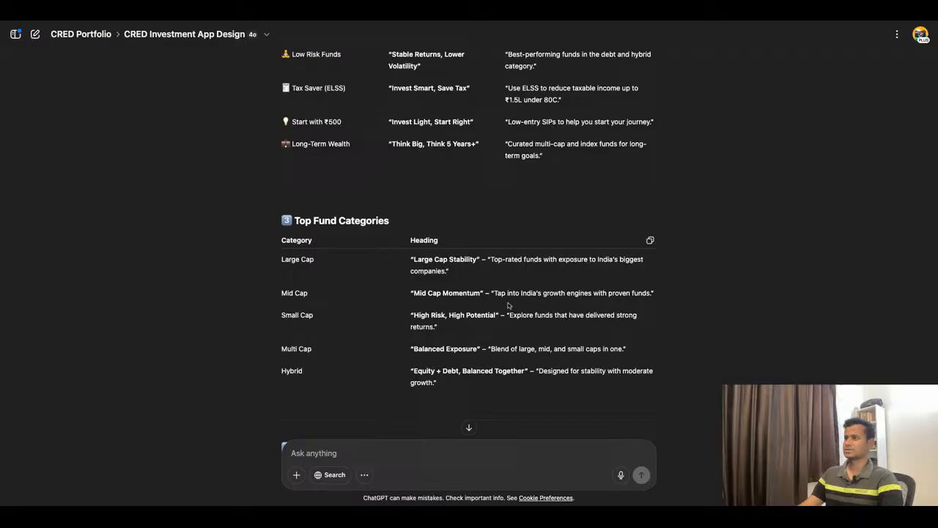
Step: Switch to ChatGPT and compare its Featured Collections suggestions in the section outline and the microcopy tables
scroll(508, 305, up, 10)
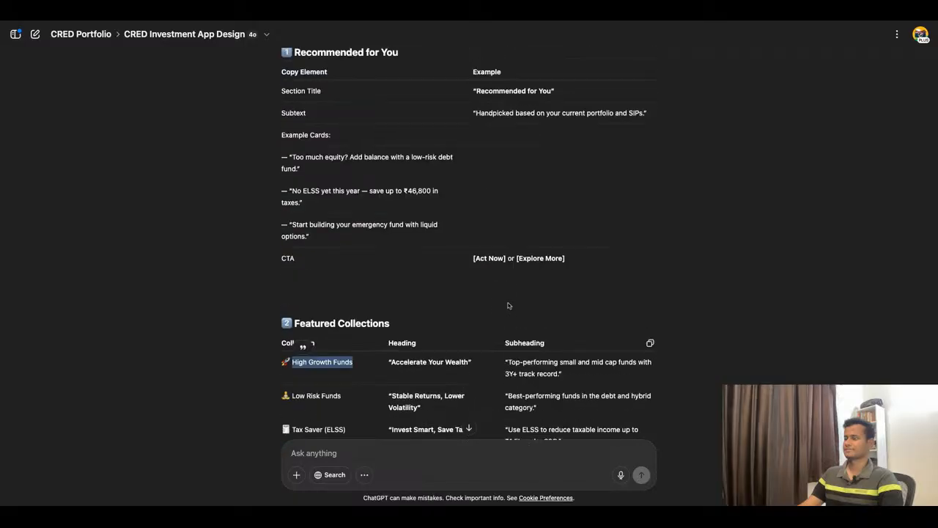
scroll(508, 305, up, 10)
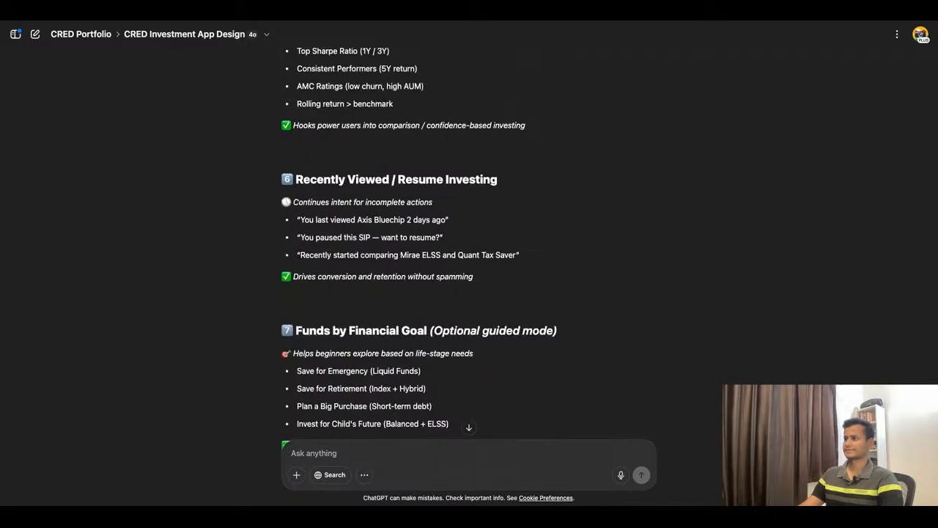
scroll(469, 249, up, 15)
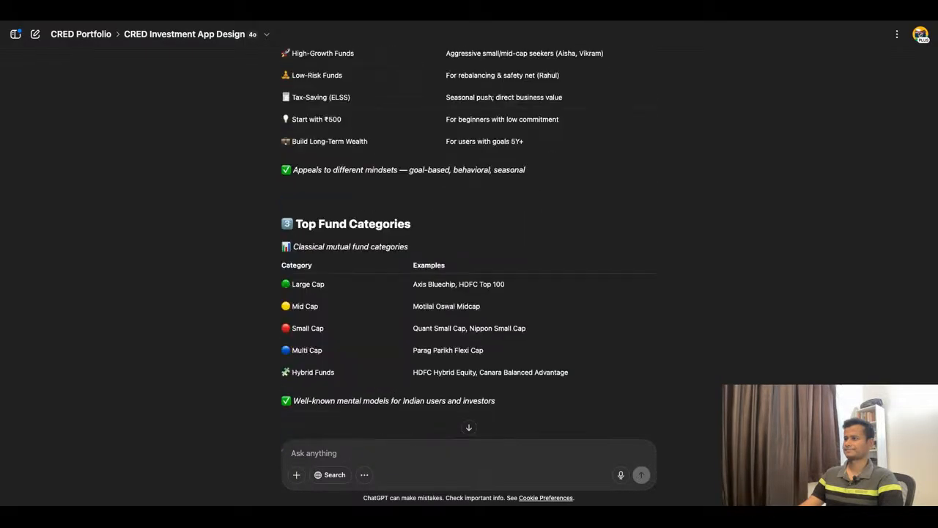
scroll(469, 249, up, 5)
scroll(469, 250, down, 8)
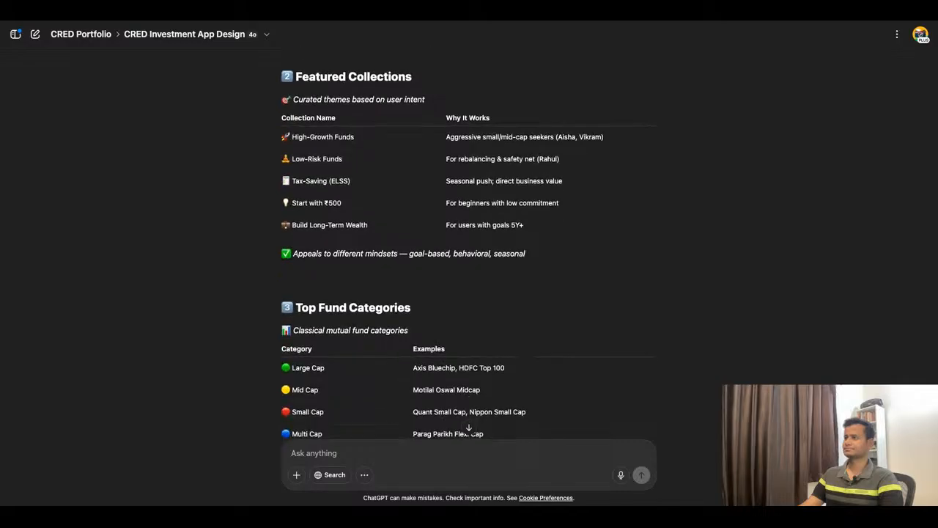
scroll(469, 250, up, 1)
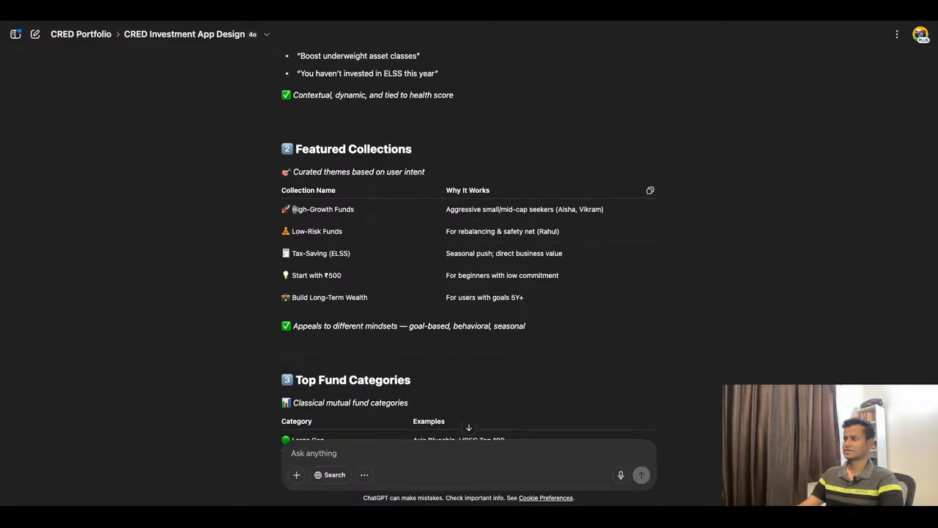
scroll(402, 233, down, 15)
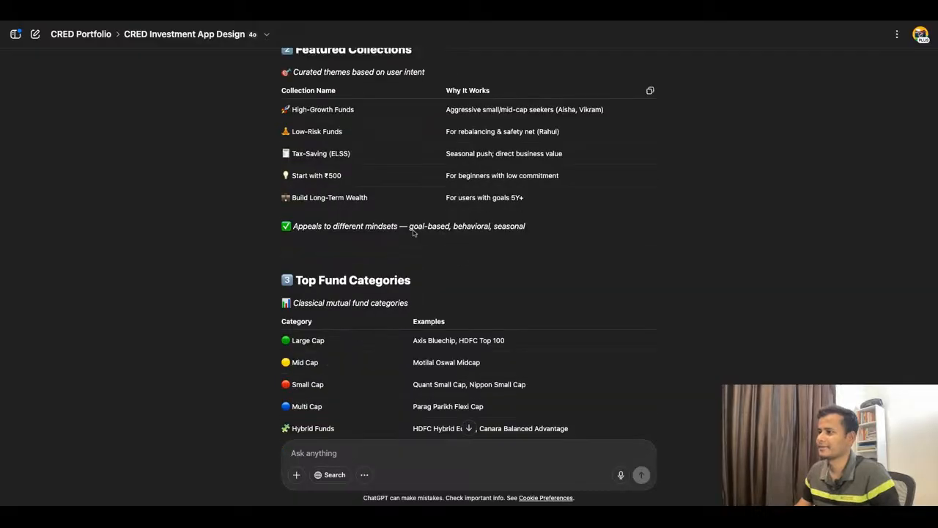
scroll(302, 296, up, 20)
scroll(302, 296, down, 8)
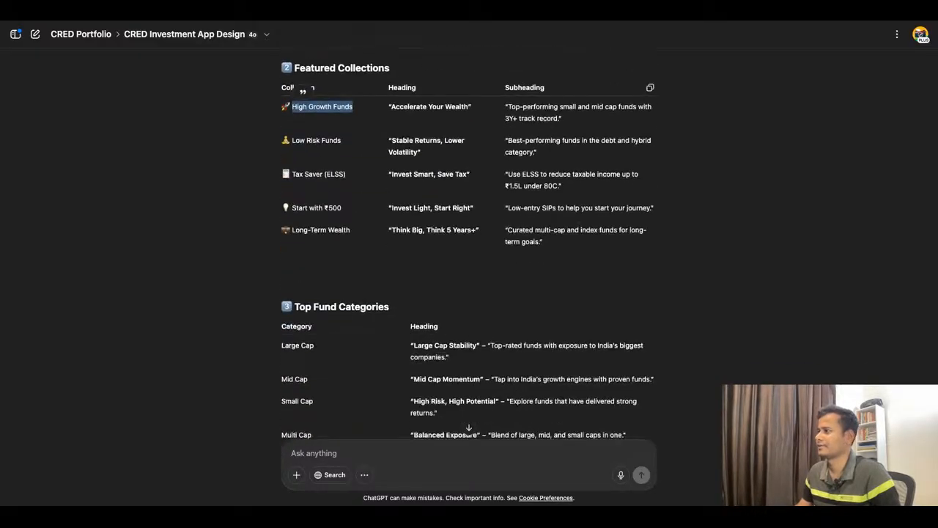
scroll(302, 297, up, 5)
scroll(302, 296, down, 1)
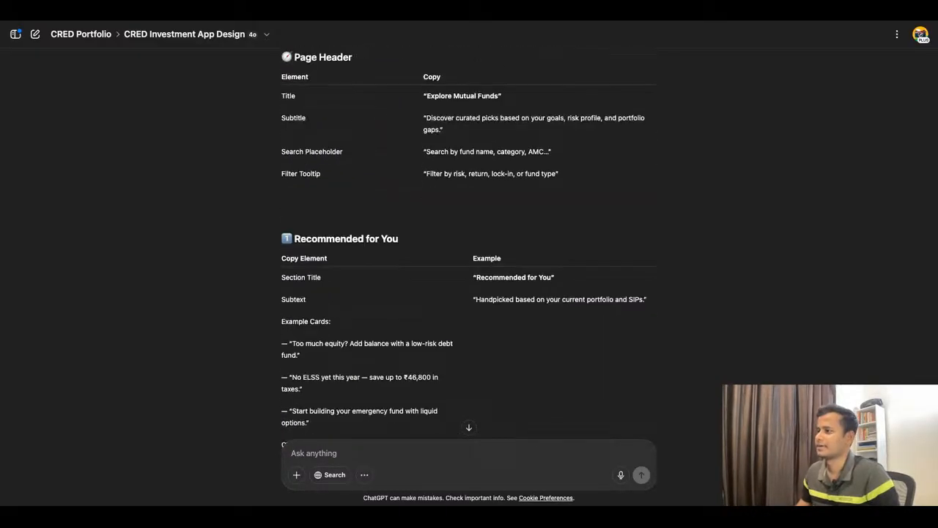
scroll(469, 246, down, 10)
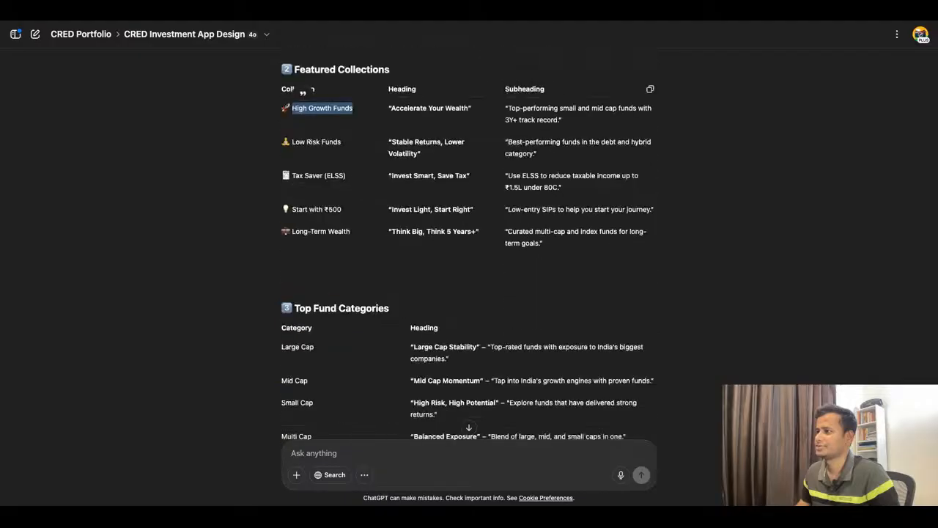
scroll(301, 208, up, 5)
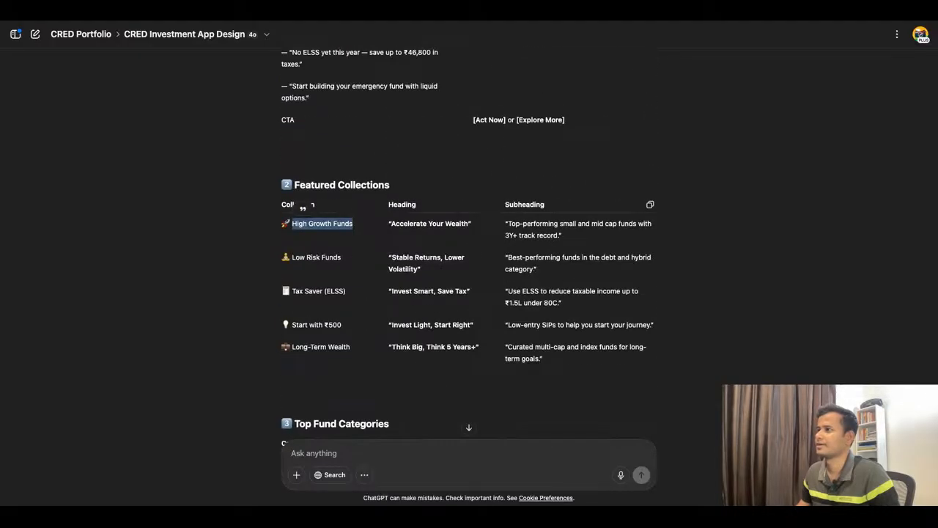
Step: Copy the collection name "High Growth Funds" from the Featured Collections microcopy table
click(171, 277)
drag(396, 188, 396, 235)
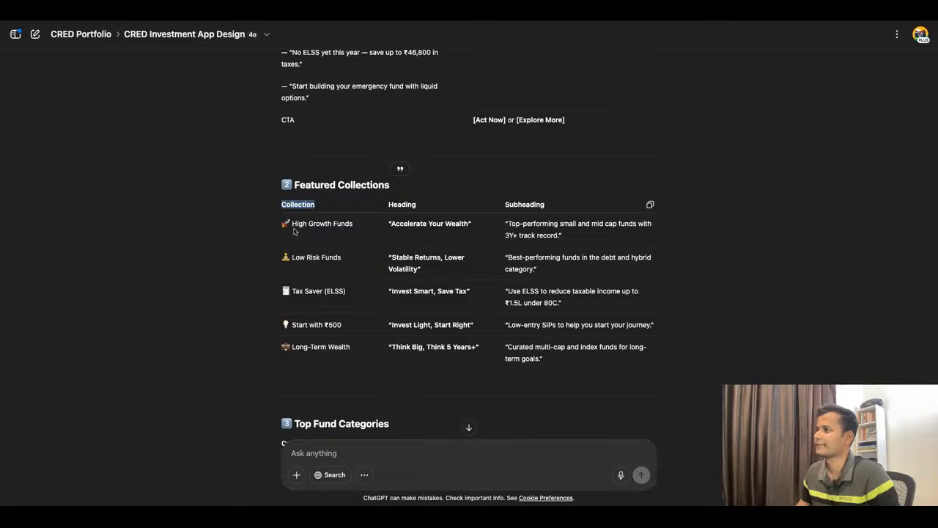
drag(293, 226, 353, 227)
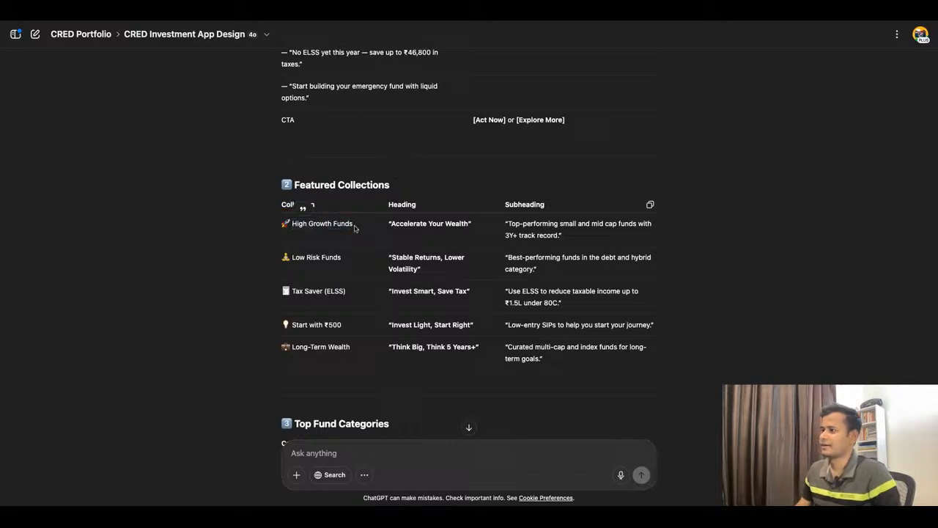
key(shift+Left)
key(shift+Left)
key(shift+Left)
key(shift+Left)
key(shift+Left)
key(shift+Left)
key(shift+Left)
key(shift+Left)
key(shift+Left)
key(shift+Left)
key(shift+Left)
key(shift+Left)
key(shift+Left)
key(shift+Left)
key(shift+Left)
key(shift+Left)
key(shift+Left)
key(ctrl+c)
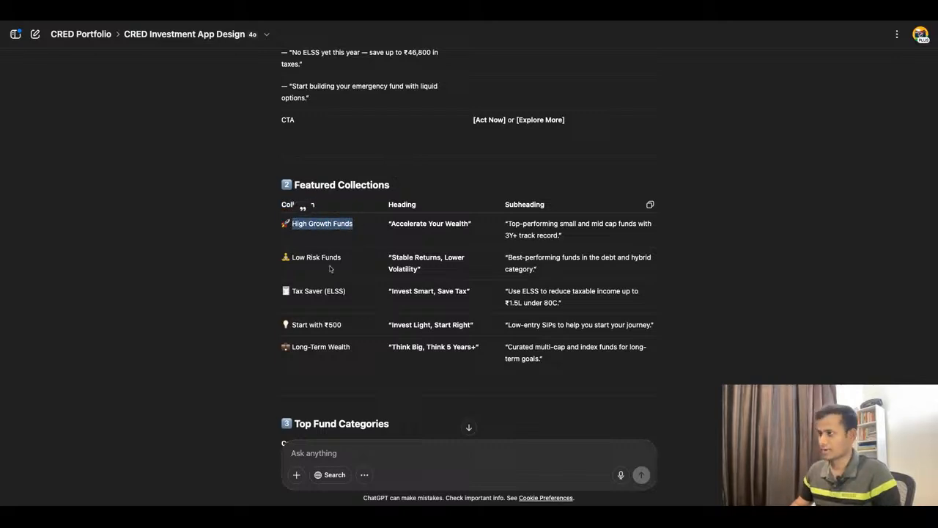
Step: Switch back to Figma and duplicate the Trending Funds item beneath the upper Featured Collections heading, at about X 24, Y 402
click(332, 13)
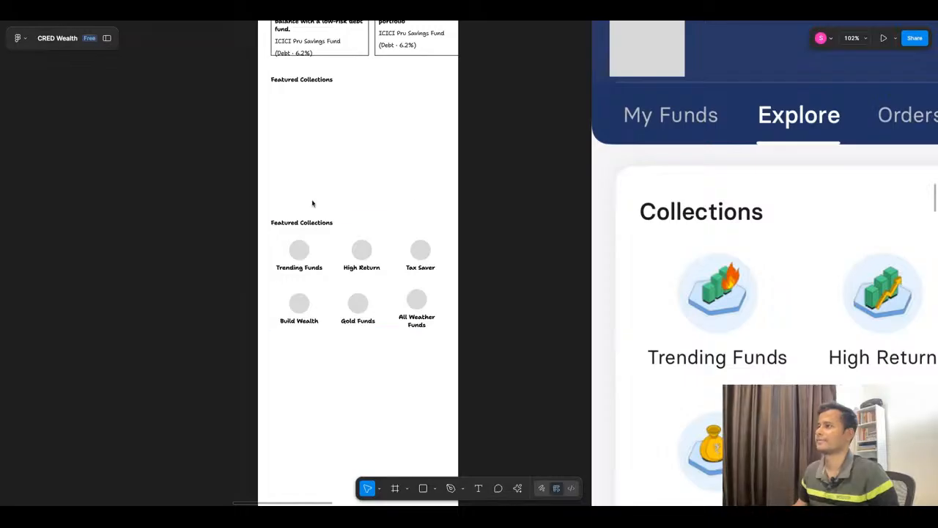
scroll(327, 178, up, 1)
click(301, 266)
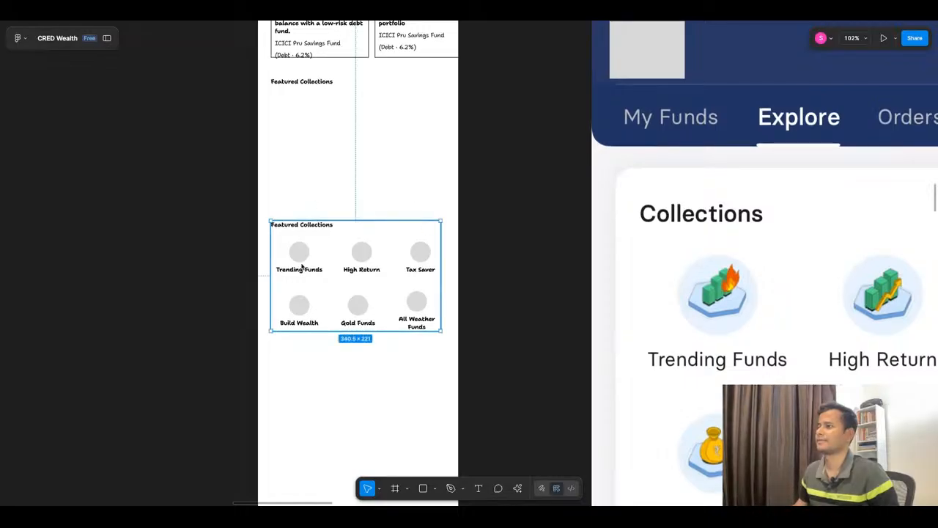
click(301, 267)
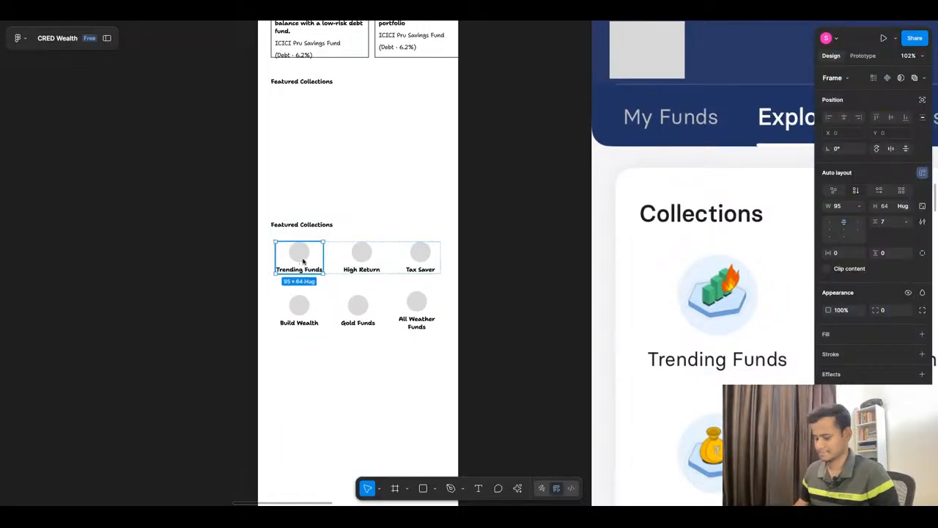
drag(303, 261, 296, 118)
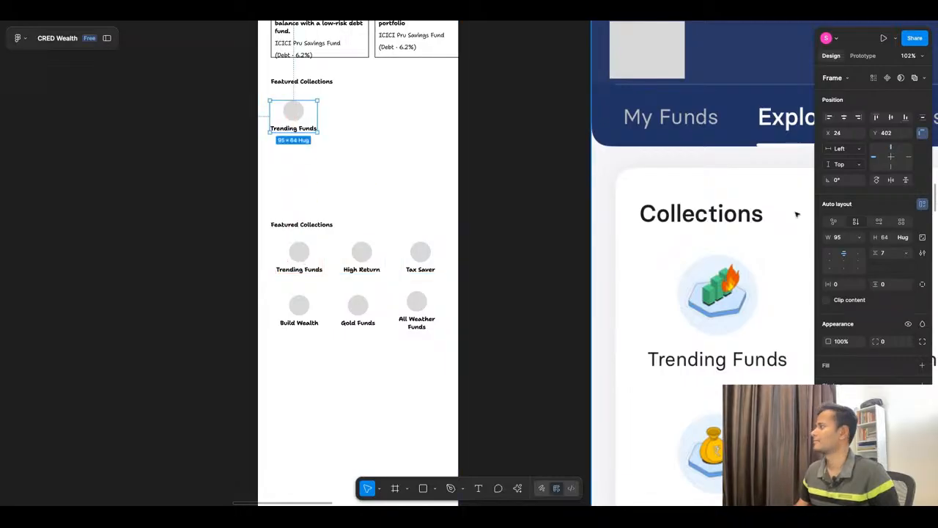
Step: Set the copied Trending Funds item to a horizontal auto layout, aligned left and vertically centred, with its width hugging the contents
click(877, 223)
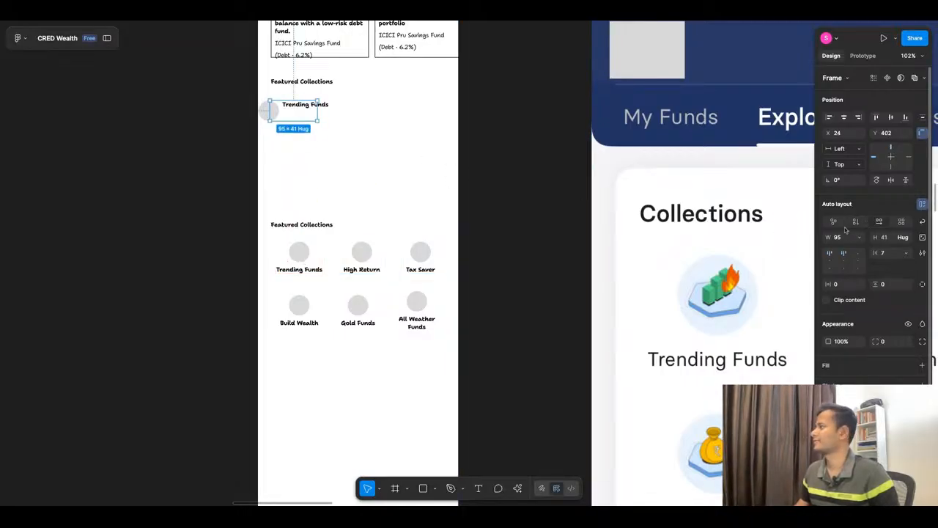
click(830, 260)
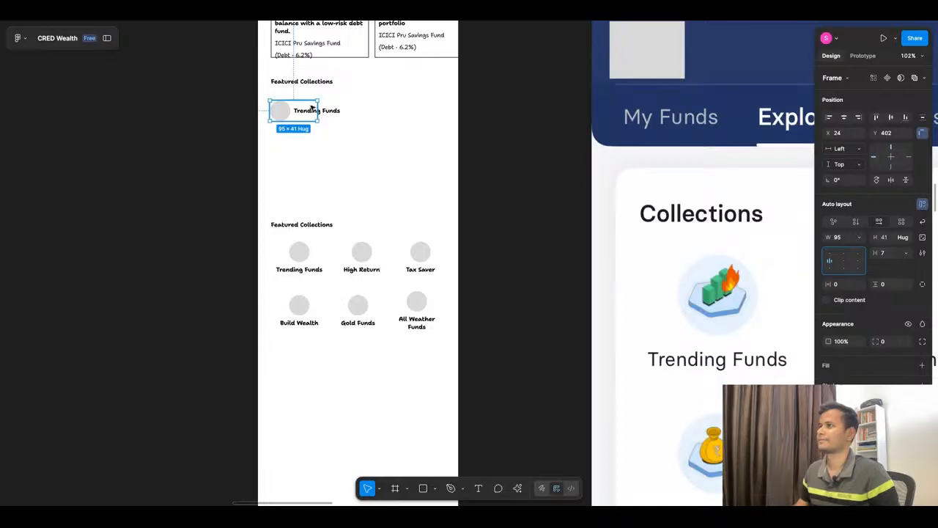
click(858, 238)
click(854, 250)
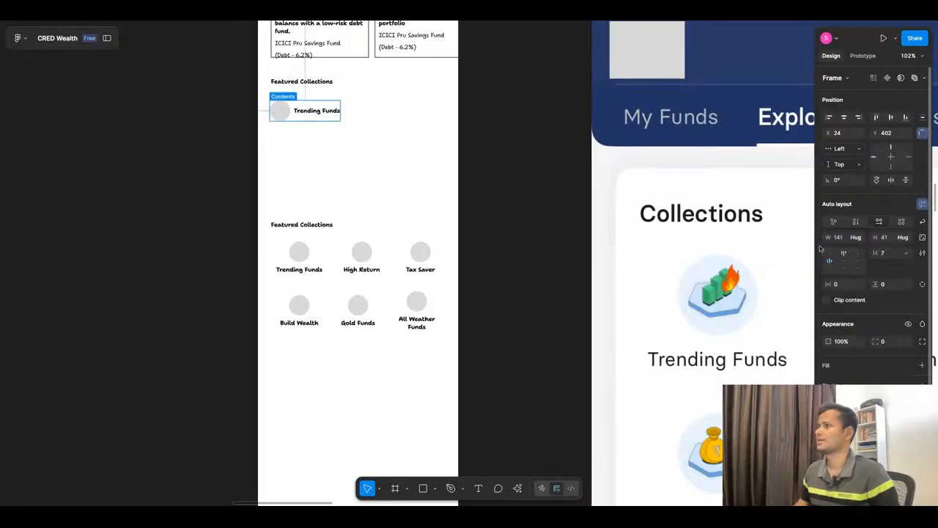
Step: Replace the copied item's Trending Funds label with the copied text "High Growth Funds"
click(309, 115)
double_click(313, 113)
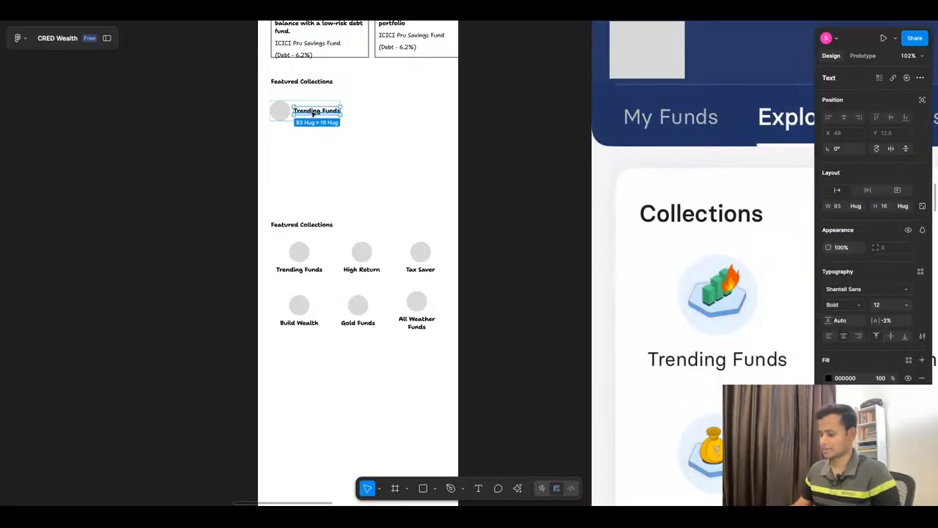
key(ctrl+v)
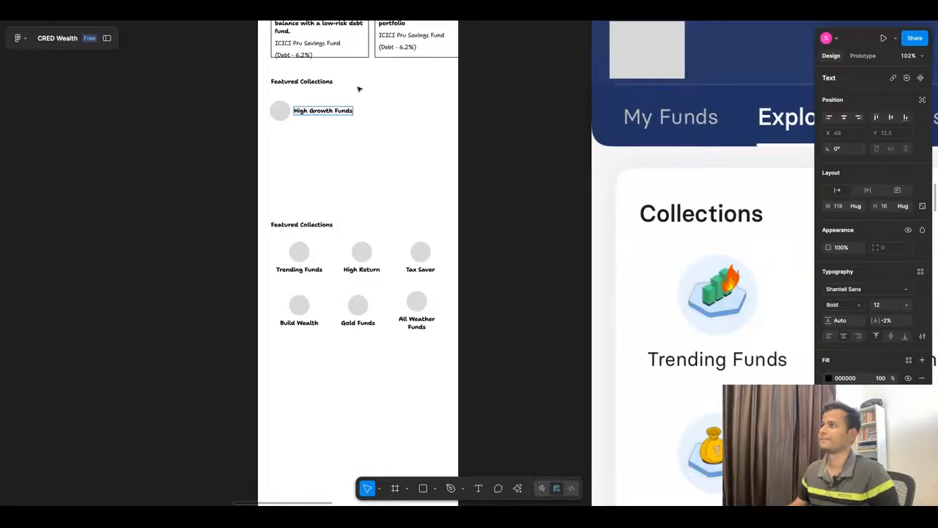
key(Escape)
Step: Duplicate the High Growth Funds label inside the item and stack both labels in a vertical auto layout
key(ctrl+d)
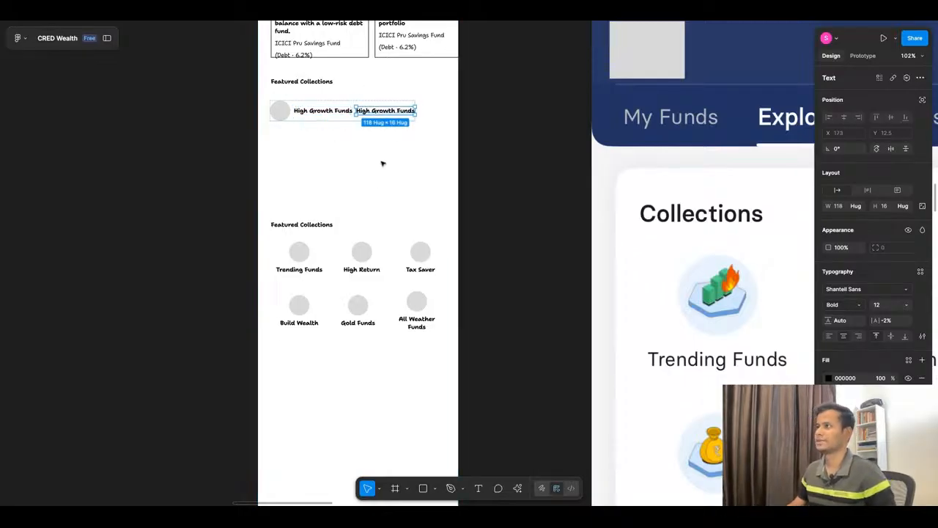
key(ctrl+a)
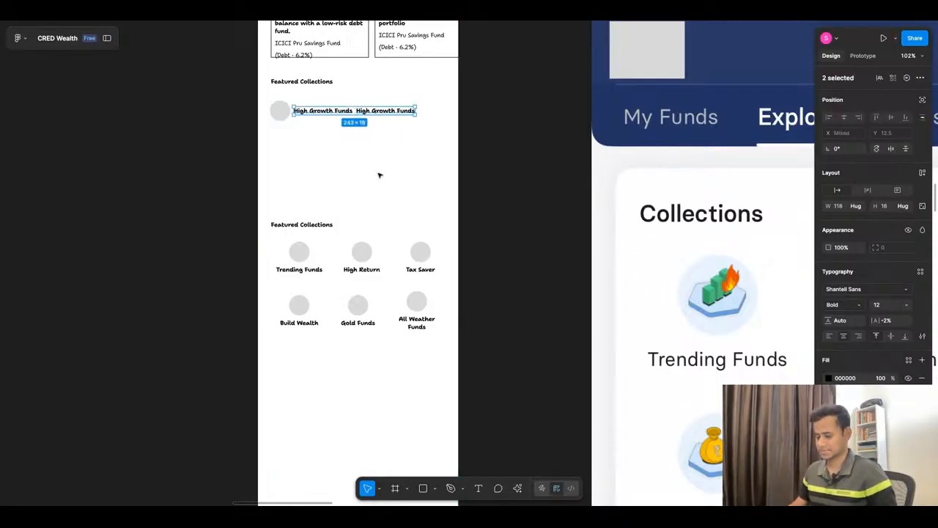
key(shift+a)
click(856, 190)
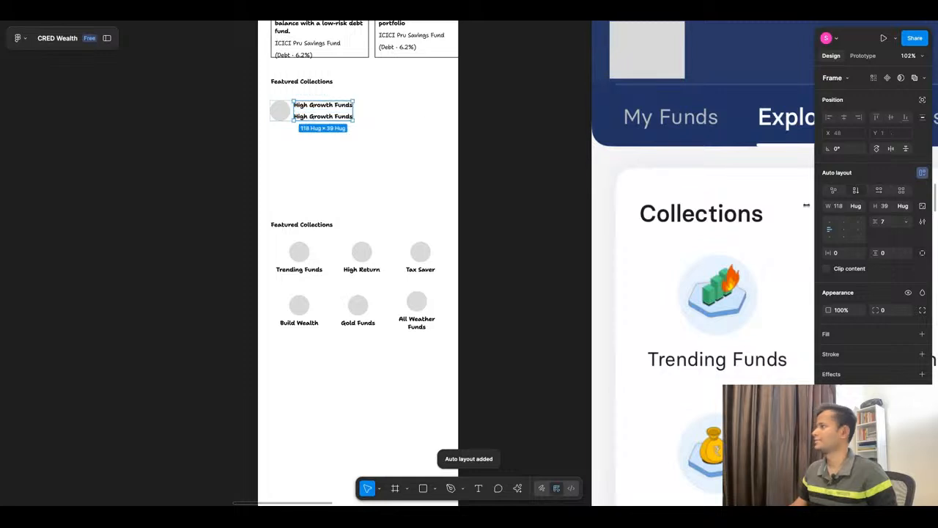
Step: Set the lower High Growth Funds label to Regular weight at font size 11
scroll(330, 110, up, 5)
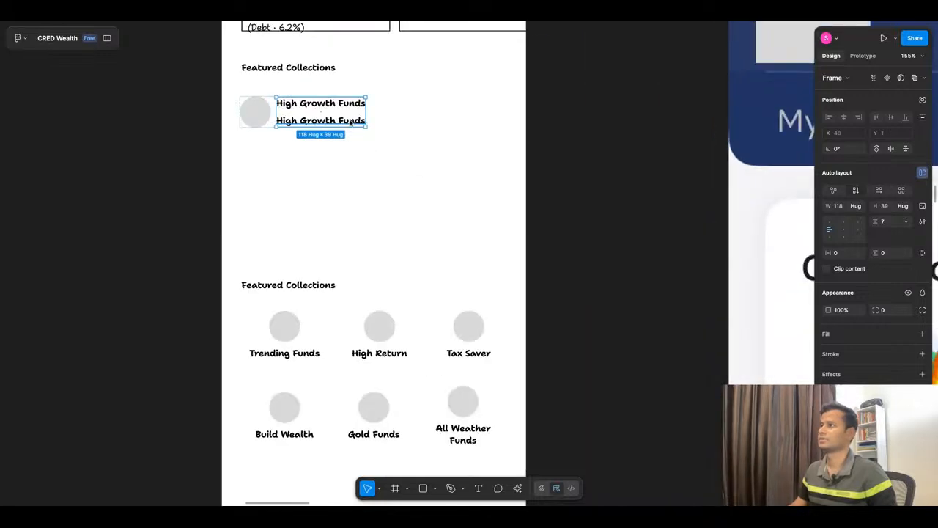
click(321, 121)
click(858, 304)
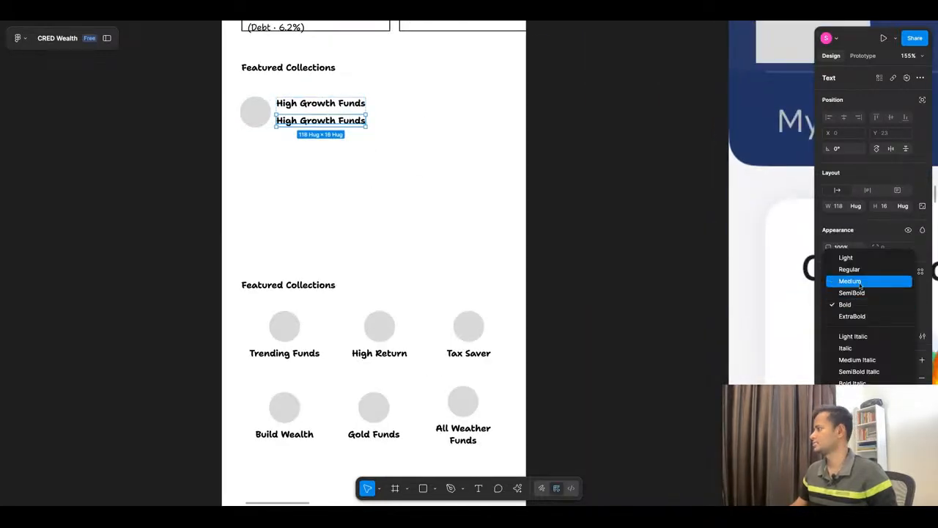
click(850, 268)
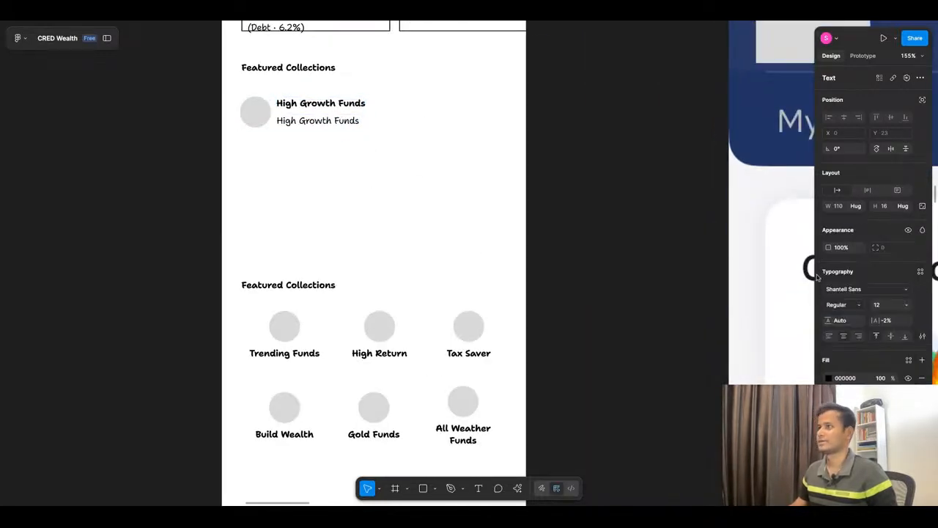
click(908, 304)
click(883, 292)
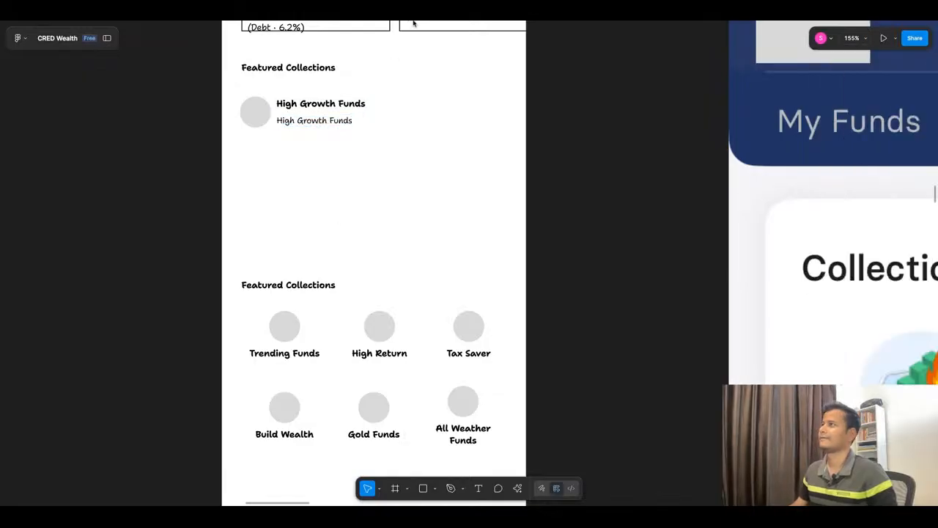
Step: Switch to ChatGPT and copy the High Growth Funds subheading "Top-performing small and mid cap funds with 3Y+ track record."
key(super+Tab)
click(403, 225)
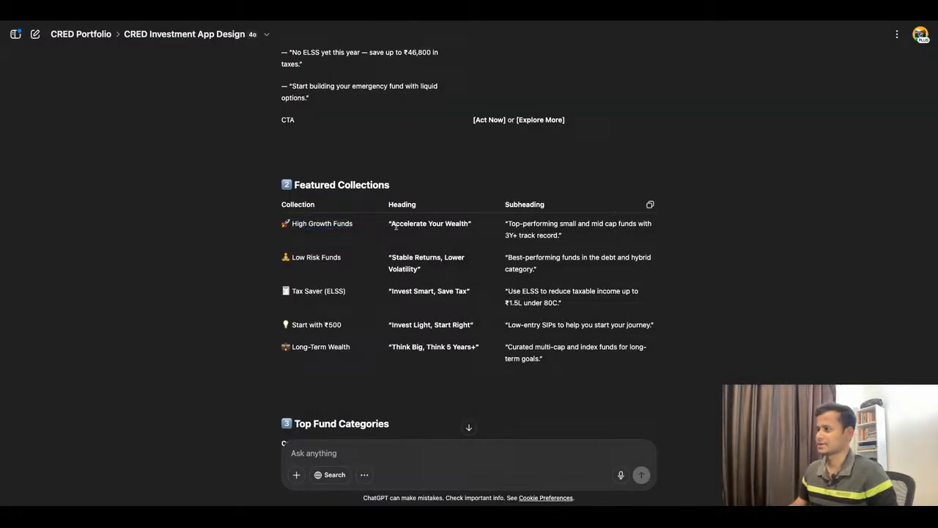
drag(391, 226, 446, 224)
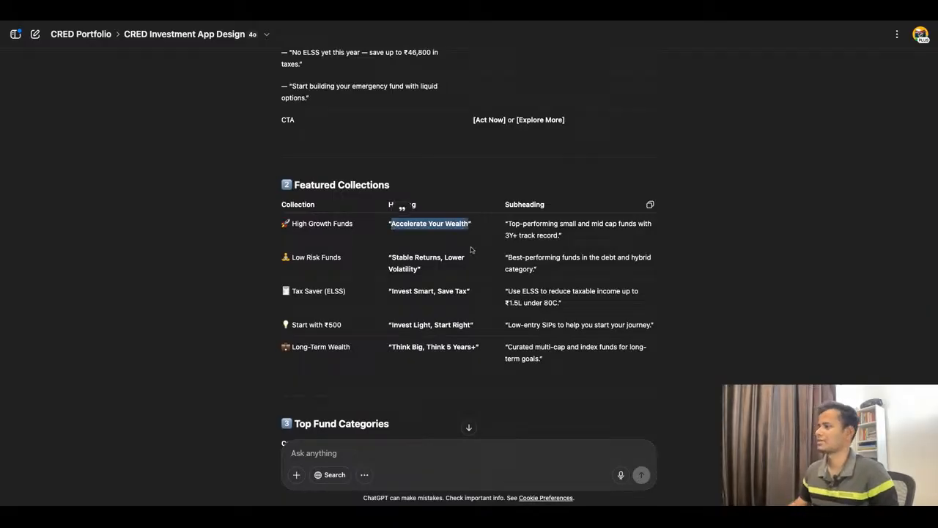
click(510, 225)
drag(509, 223, 548, 236)
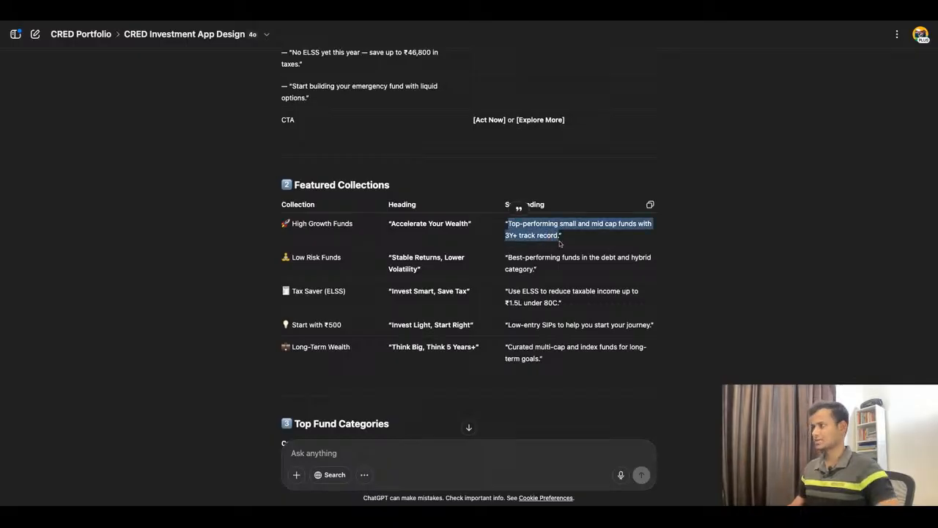
Step: Switch back to Figma and replace the item's lower label with the copied subheading text
key(super+Tab)
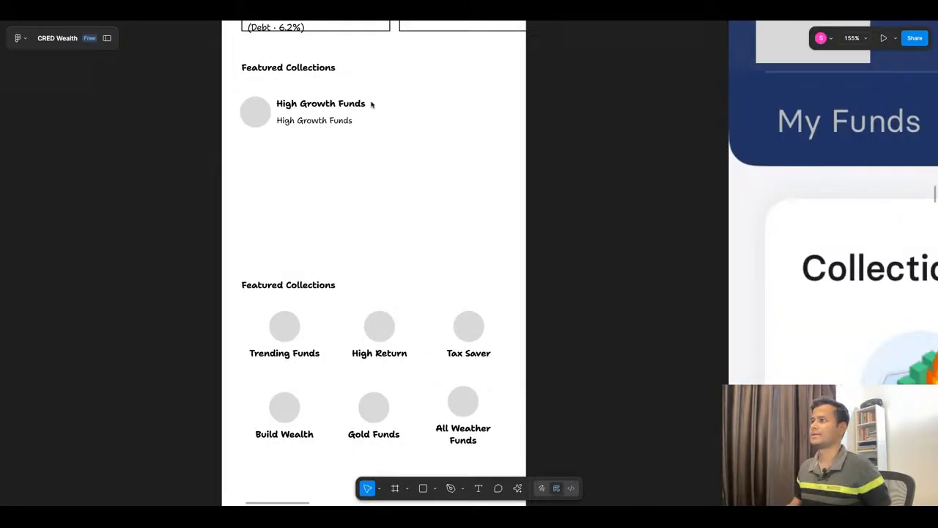
double_click(327, 124)
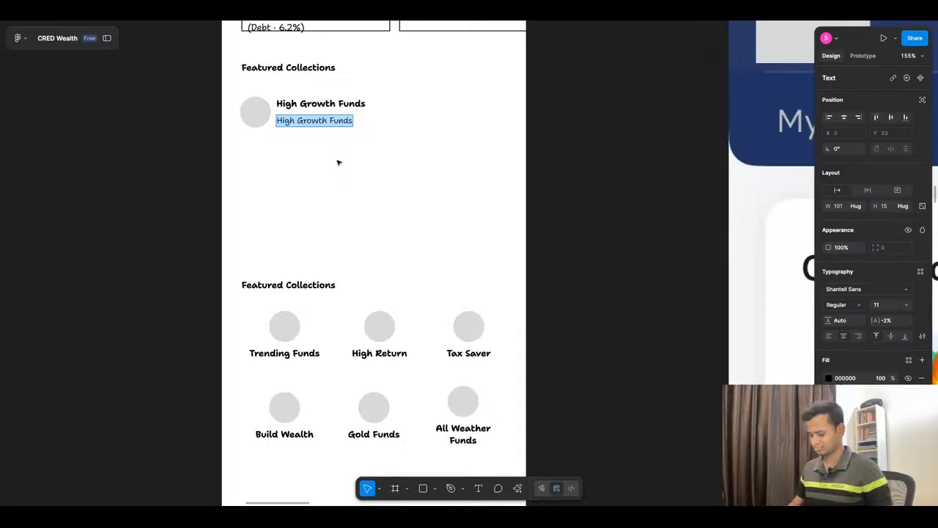
text(Top-performing small and mid cap funds with 3Y+ track record.)
key(Escape)
click(374, 184)
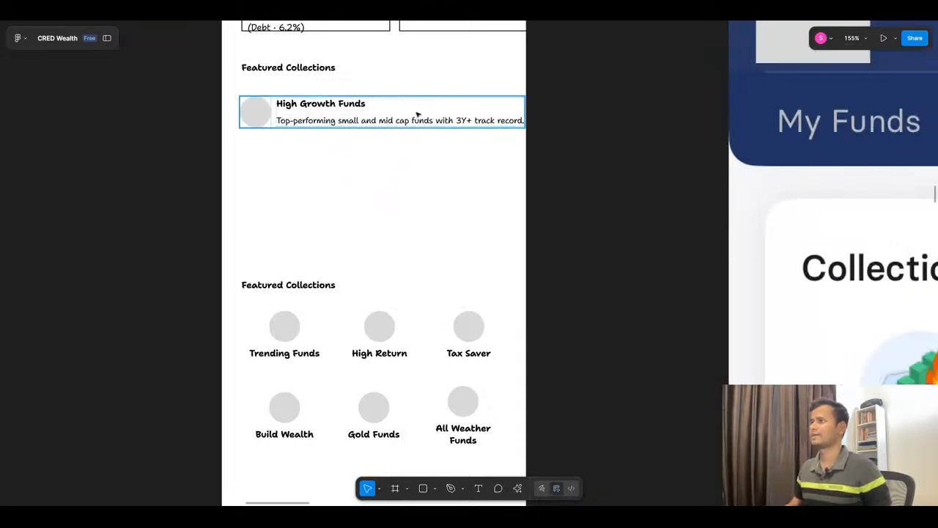
Step: Resize the High Growth Funds item to a width of 350 and set its subheading to fill the container width
click(416, 115)
drag(524, 109, 505, 109)
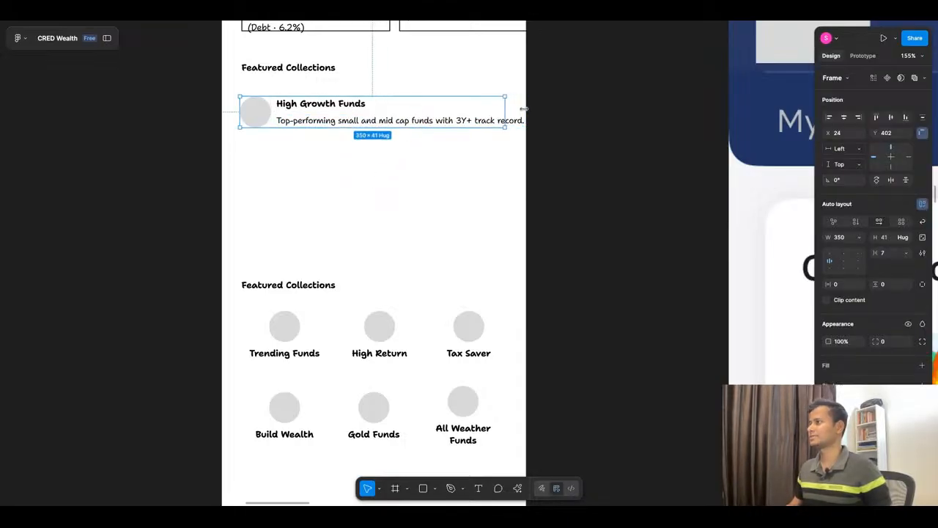
ctrl+click(494, 121)
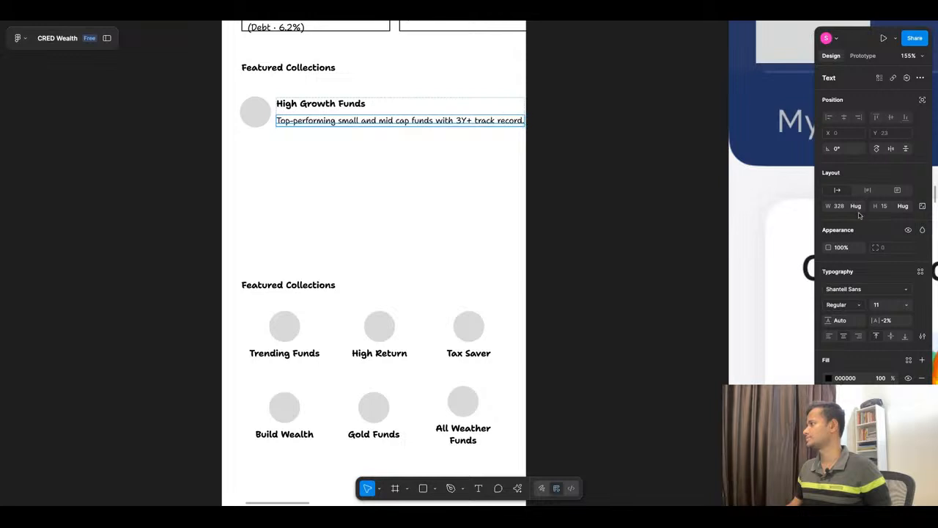
click(856, 206)
click(861, 220)
click(411, 203)
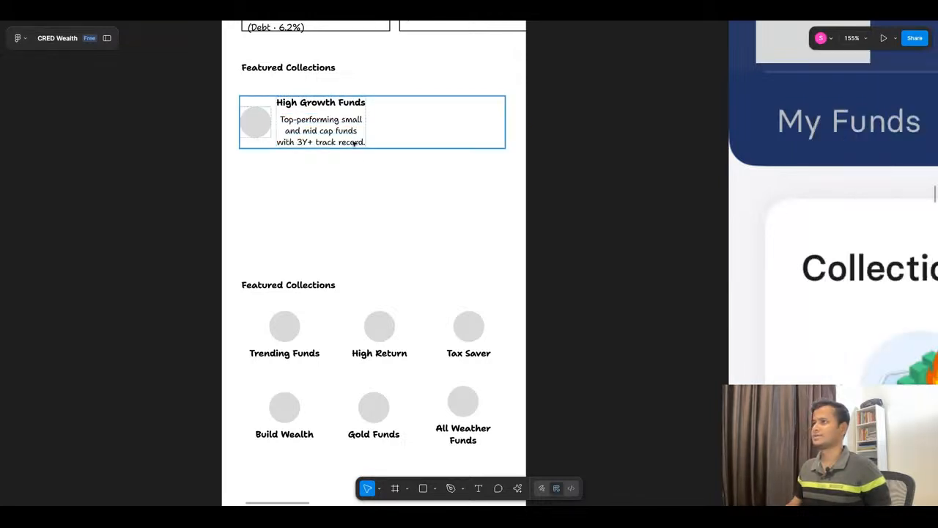
Step: Set the frame around the heading and subheading to fill the item's width, and left-align the subheading text
double_click(355, 132)
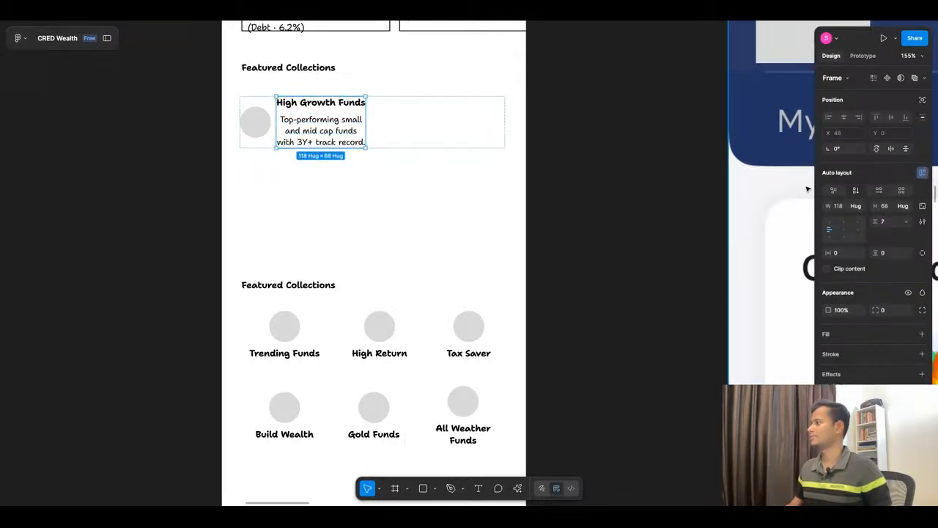
click(855, 206)
click(862, 218)
click(353, 202)
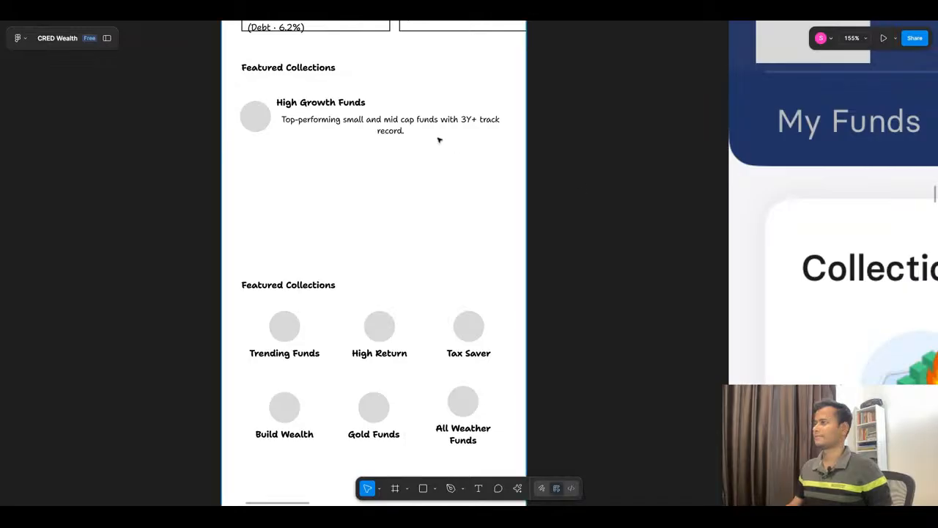
click(321, 134)
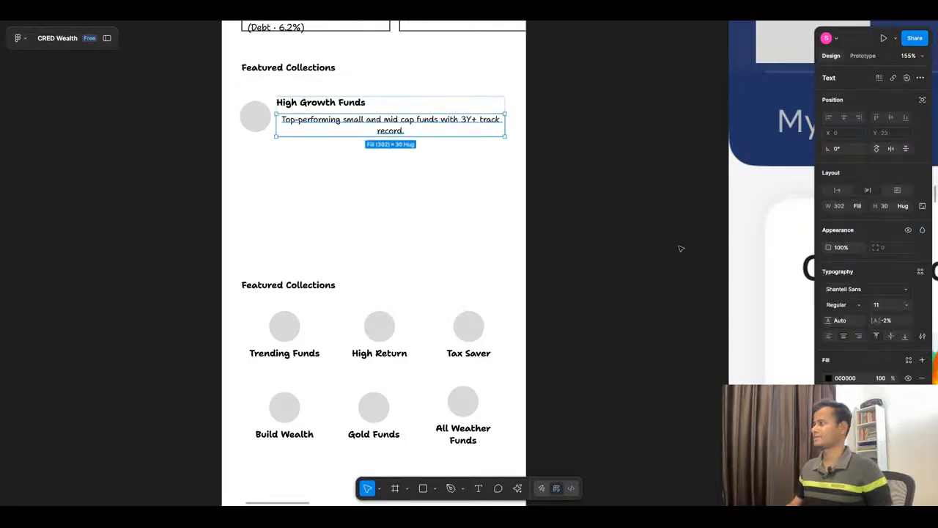
click(829, 336)
click(658, 183)
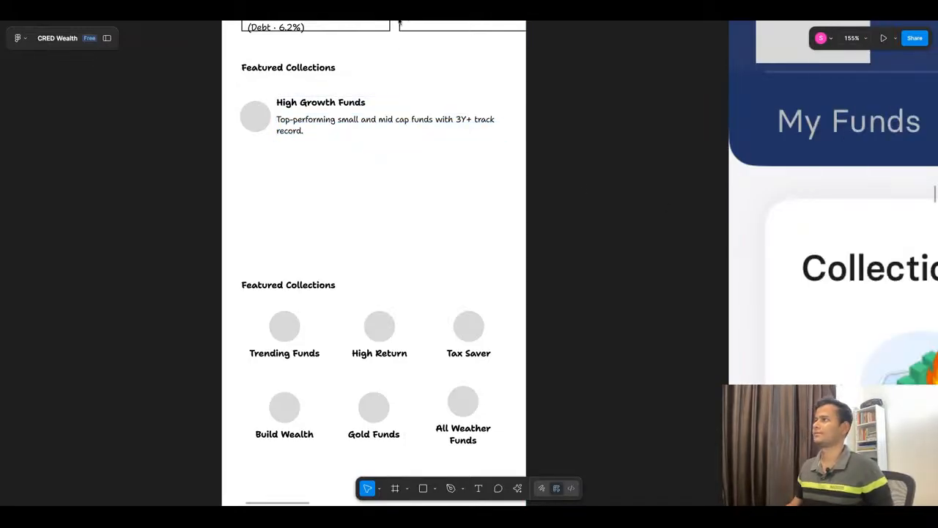
Step: Copy the heading "Accelerate Your Wealth" from ChatGPT's Featured Collections table and replace the item's High Growth Funds label with it in Figma
click(399, 19)
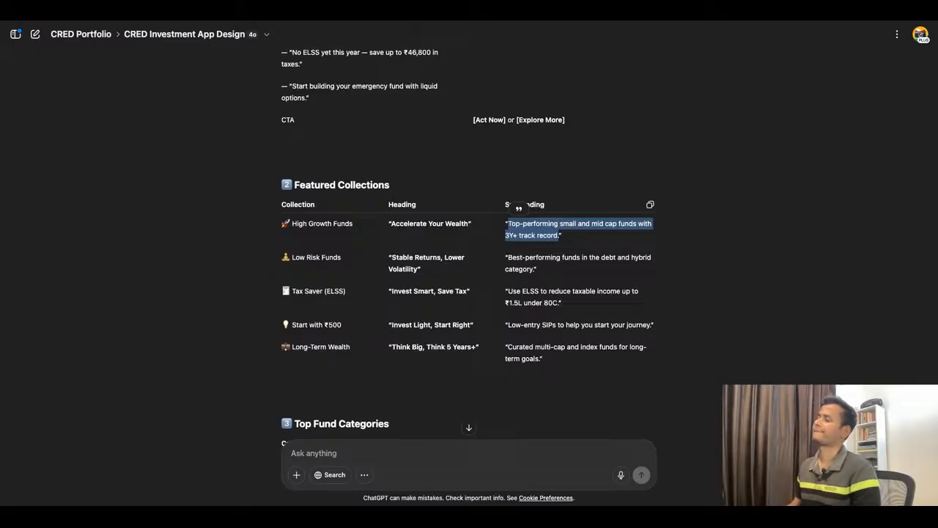
drag(391, 223, 469, 224)
key(ctrl+c)
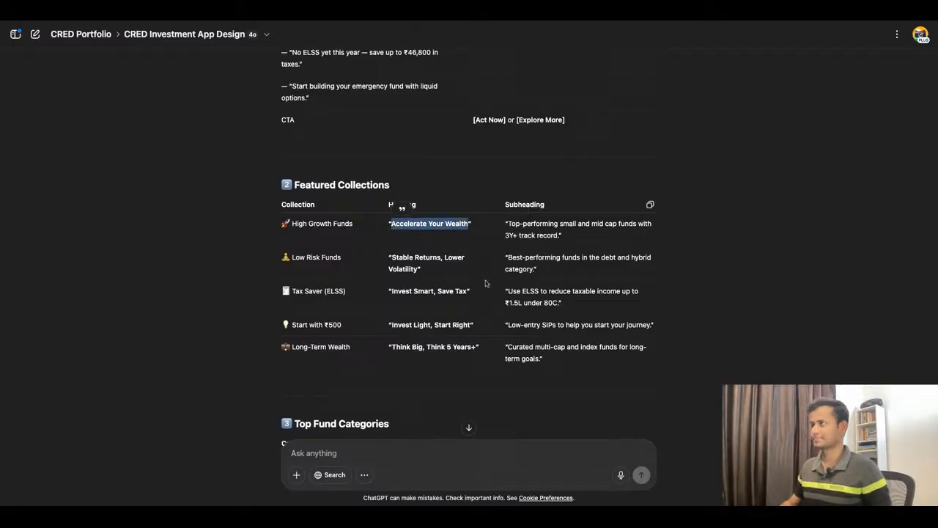
key(super+Tab)
double_click(319, 105)
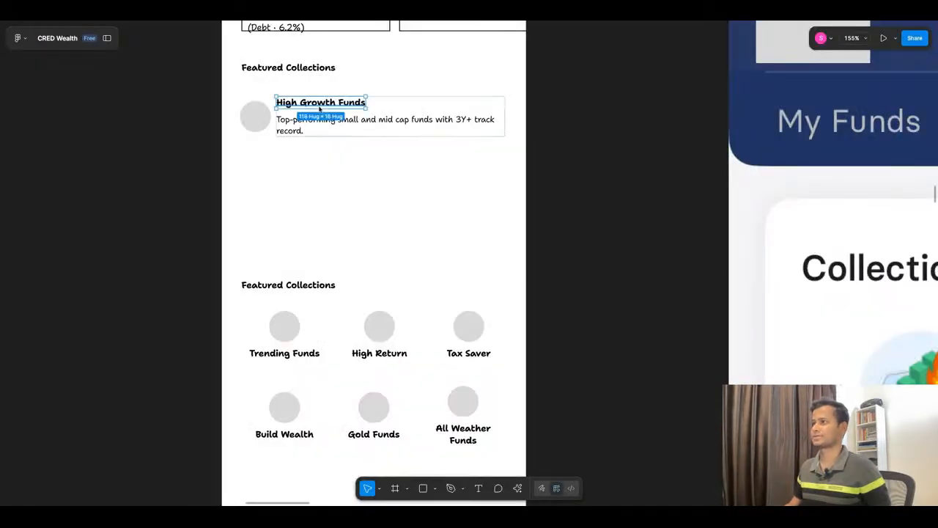
key(ctrl+v)
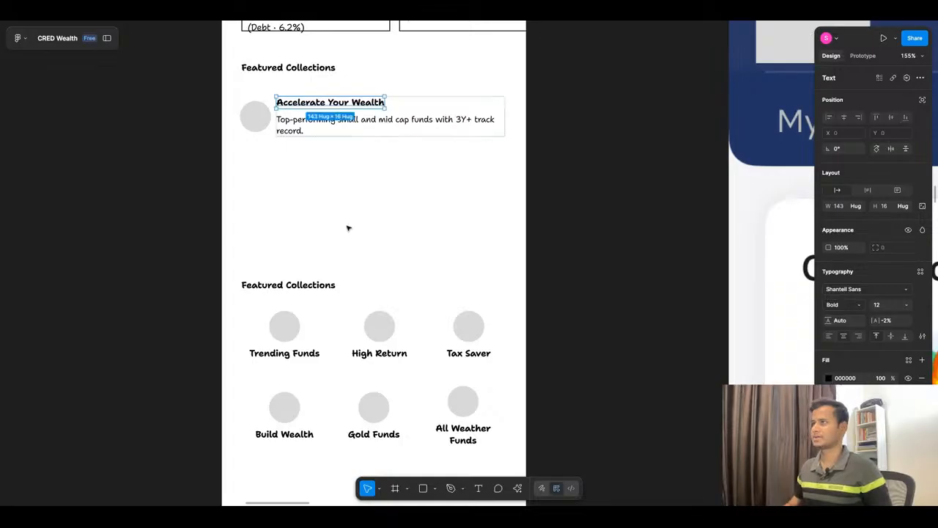
key(Escape)
key(Escape)
Step: Duplicate the Accelerate Your Wealth item directly beneath itself and wrap both items in a vertical auto layout with a gap of 11
drag(308, 117, 336, 147)
shift+click(349, 127)
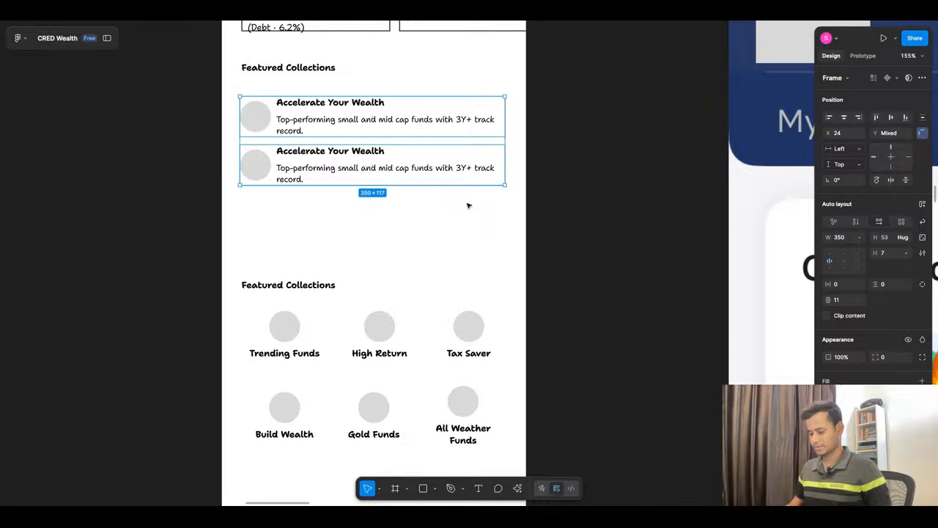
key(shift+a)
Step: Add a third copy of the Accelerate Your Wealth item to the end of the auto layout list
double_click(376, 173)
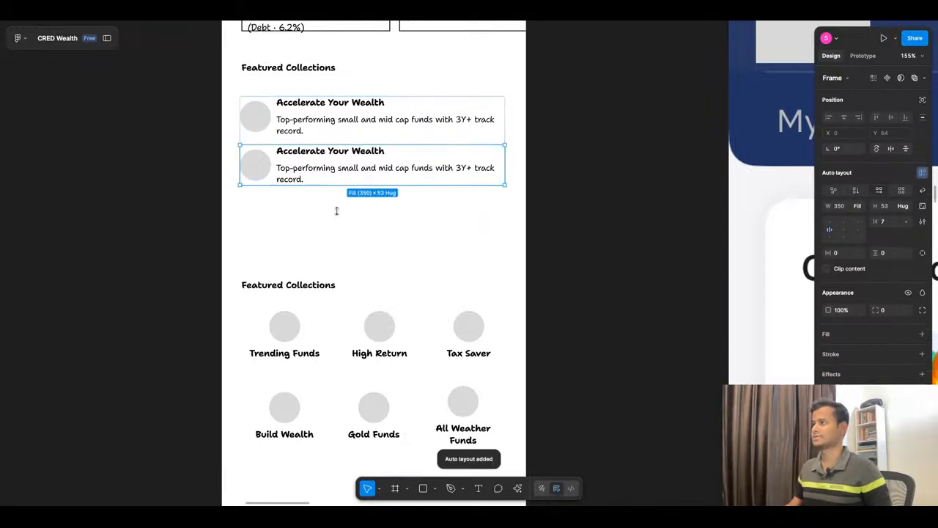
click(306, 238)
click(428, 148)
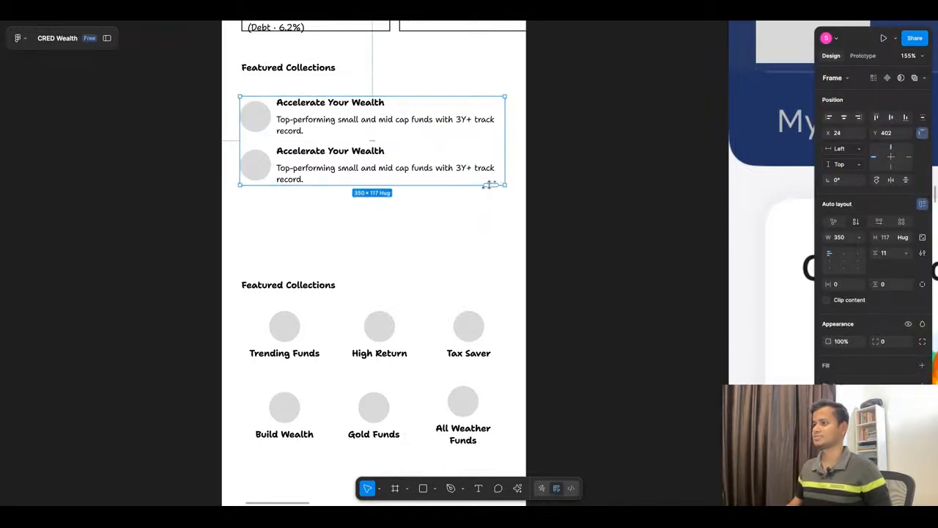
click(490, 185)
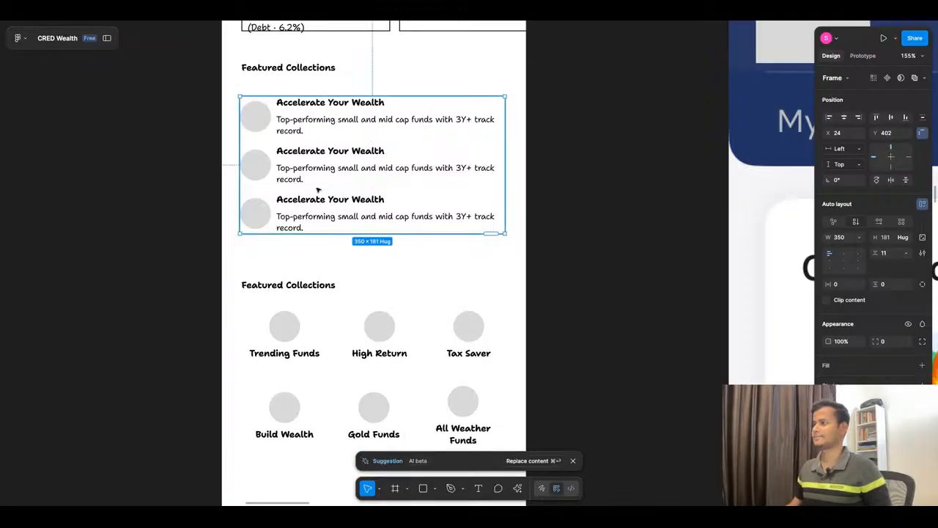
Step: Replace the duplicated items' text using the AI content suggestion and move the list up to Y 395
click(518, 463)
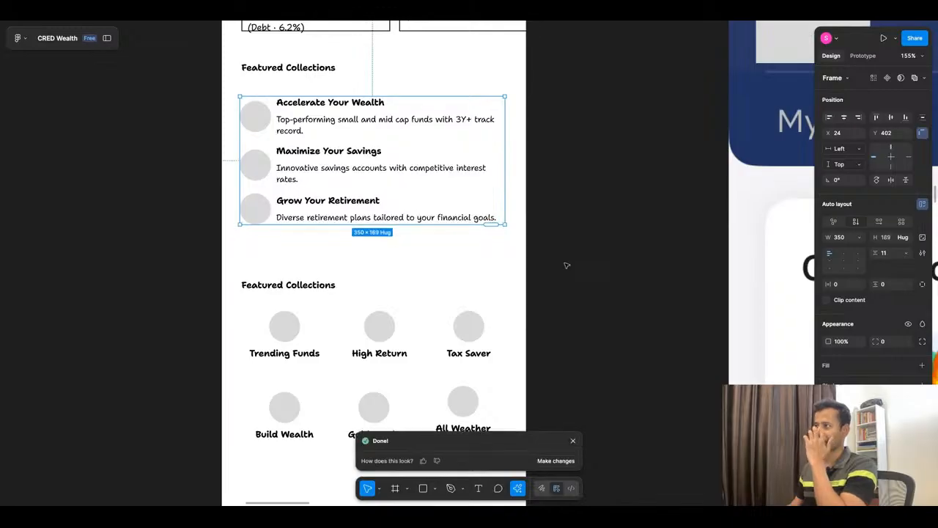
click(601, 253)
drag(365, 171, 365, 164)
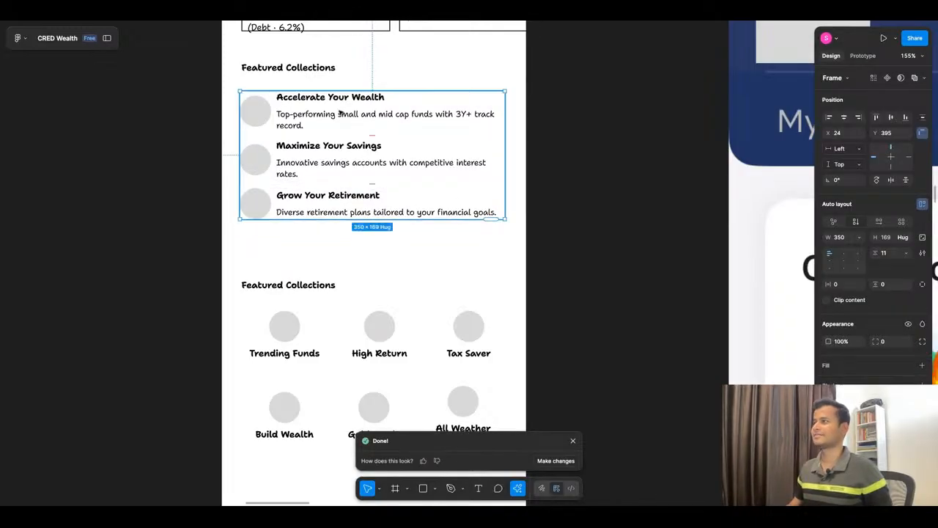
Step: Select the High Growth Funds subheading again in ChatGPT's Featured Collections table for copying and return to Figma
click(410, 19)
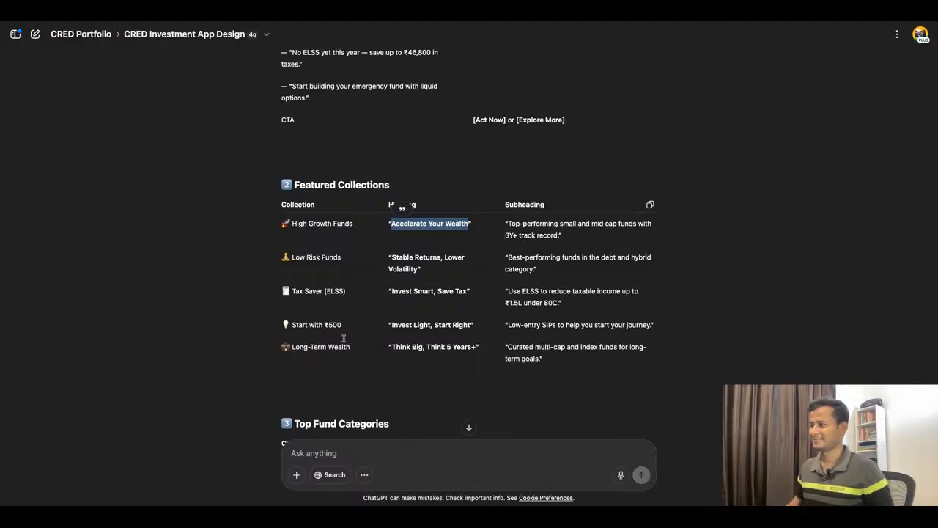
click(348, 17)
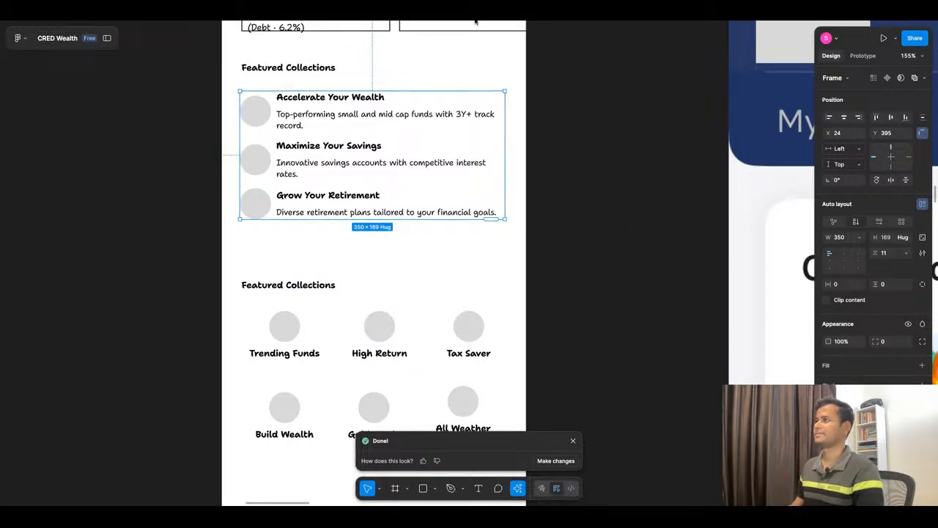
key(super+Tab)
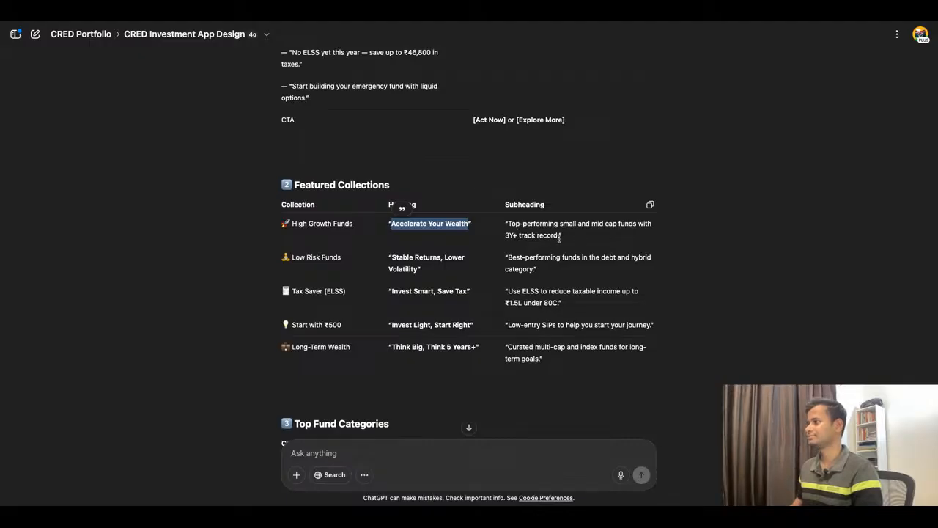
drag(561, 237, 507, 223)
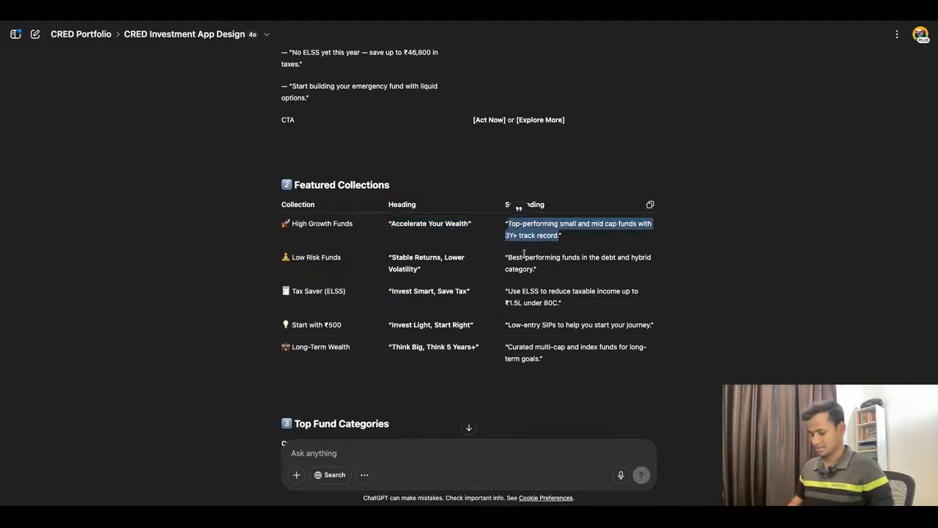
click(321, 13)
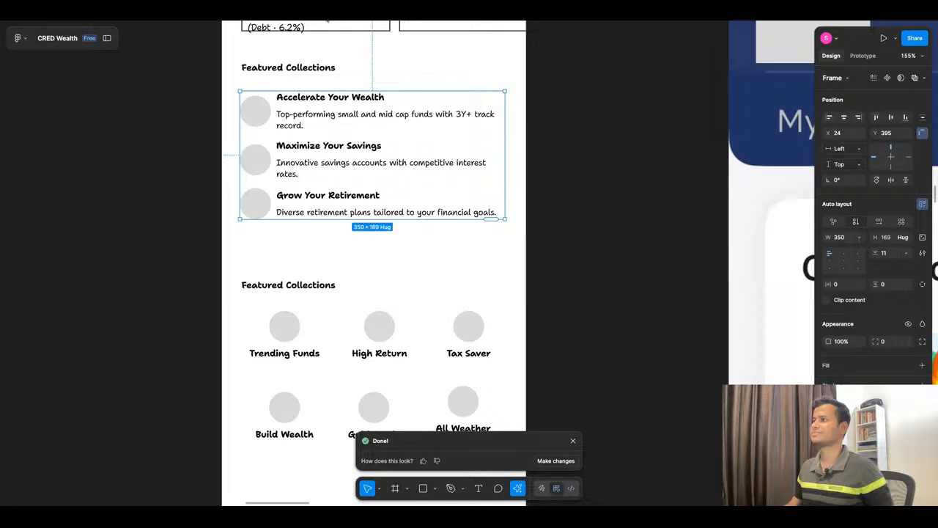
Step: Replace the second list item's heading with ChatGPT's Low Risk Funds heading, "Stable Returns, Lower Volatility"
super+double_click(319, 119)
click(586, 154)
click(586, 155)
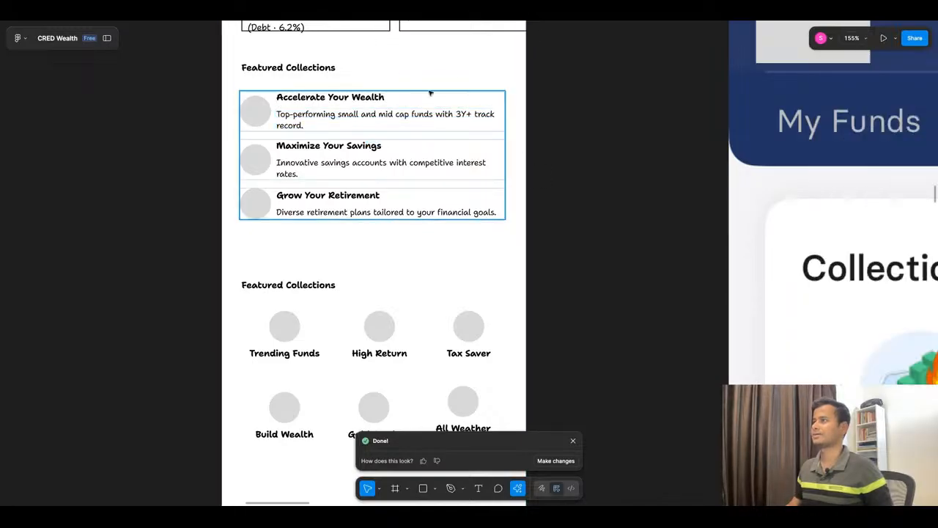
click(442, 17)
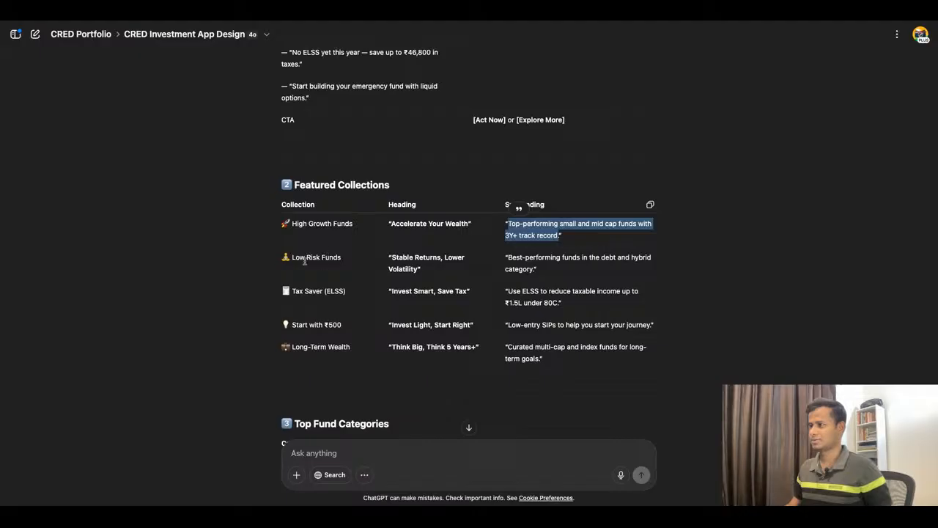
drag(291, 257, 342, 257)
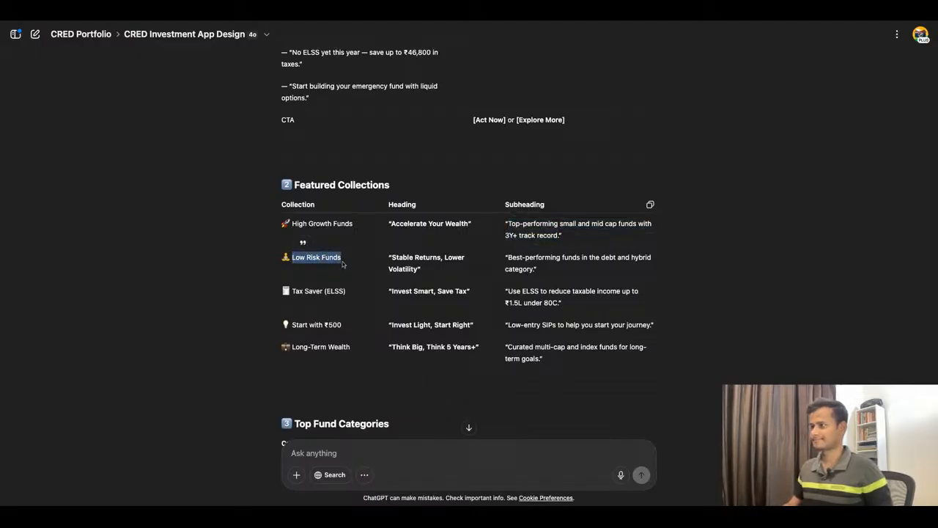
click(394, 259)
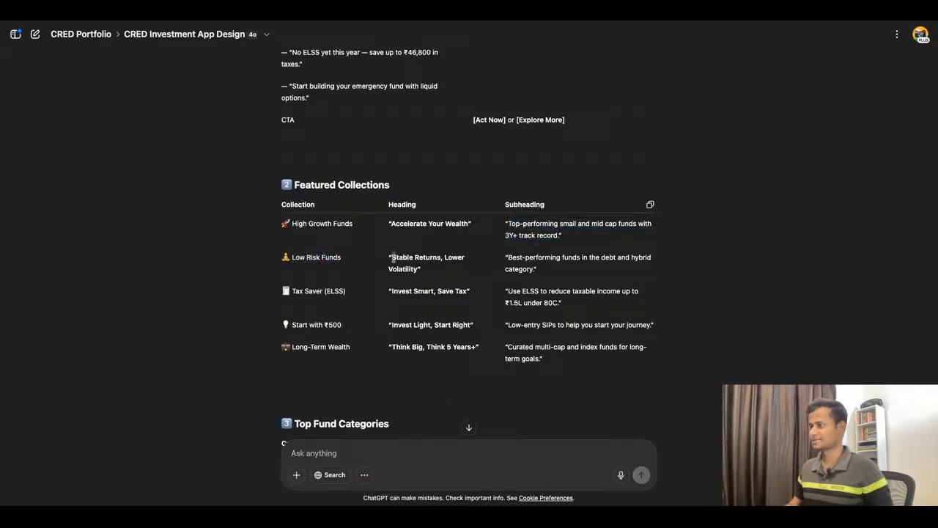
drag(393, 258, 418, 269)
key(ctrl+c)
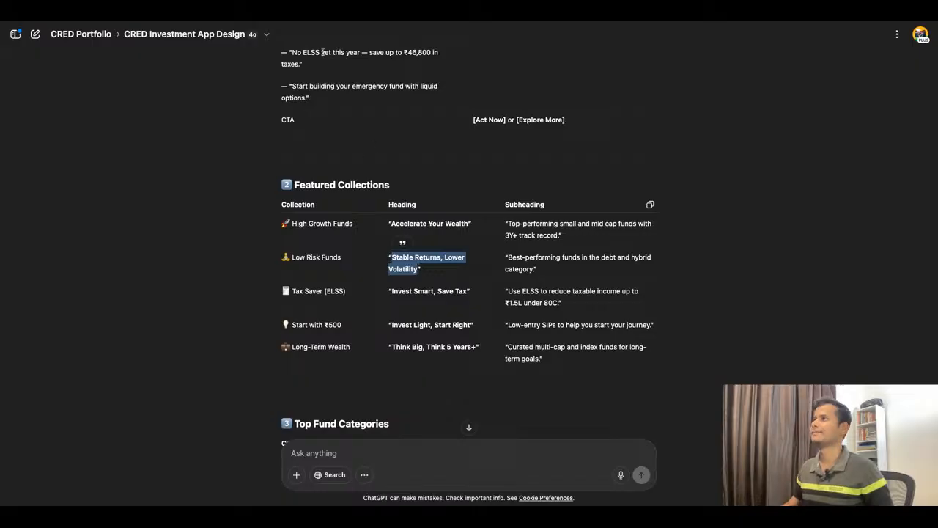
click(333, 11)
double_click(316, 146)
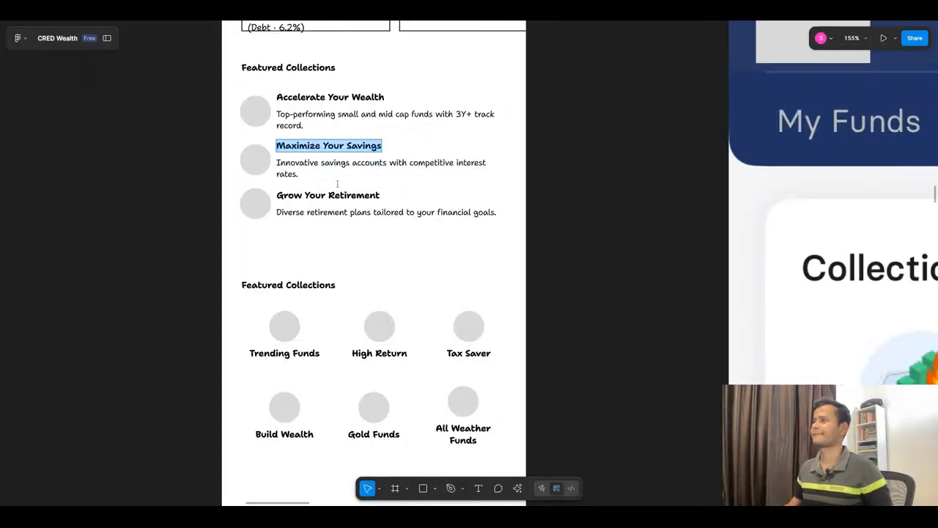
key(ctrl+v)
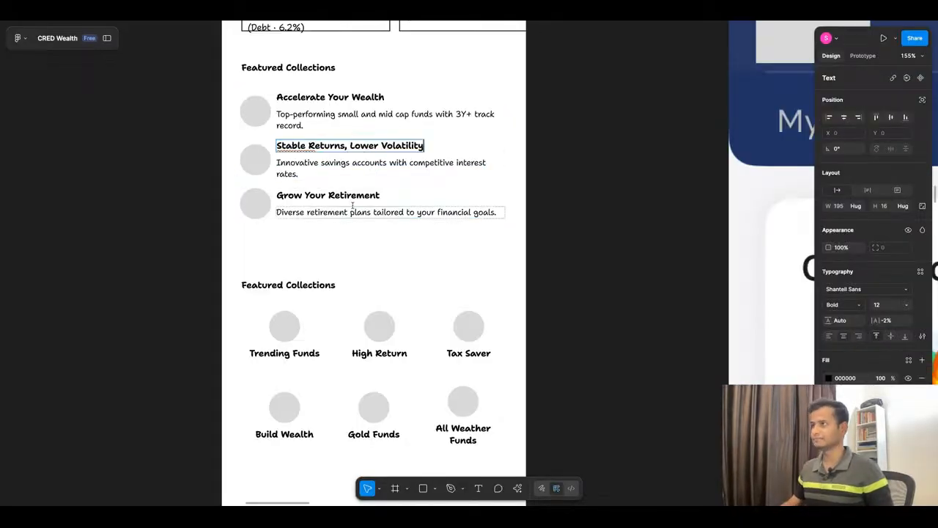
Step: Replace the second list item's description with ChatGPT's Low Risk Funds subheading, "Best-performing funds in the debt and hybrid category"
click(461, 11)
drag(509, 258, 534, 270)
key(super+c)
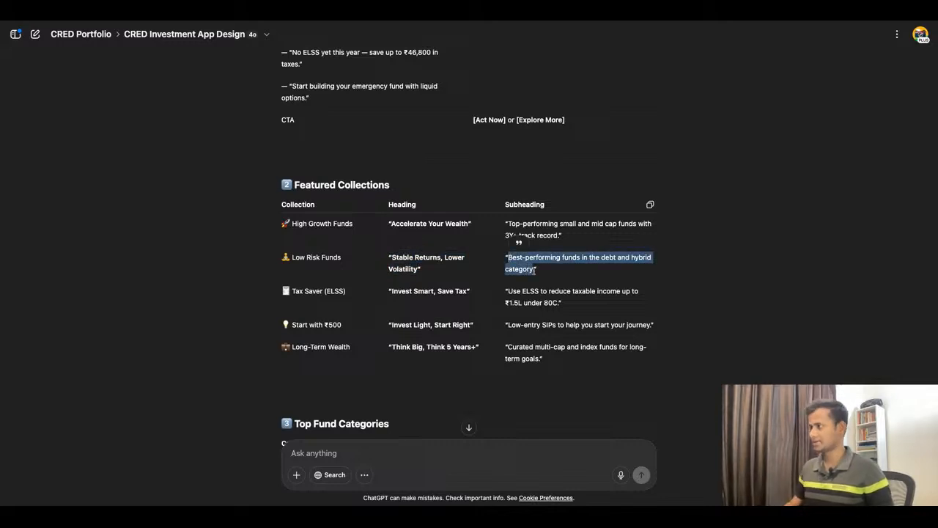
click(400, 11)
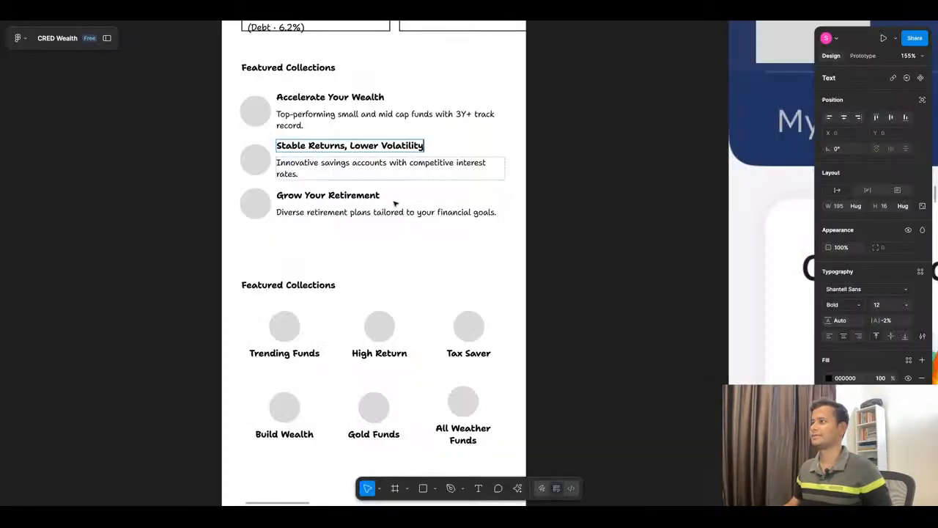
click(387, 163)
key(super+a)
key(super+v)
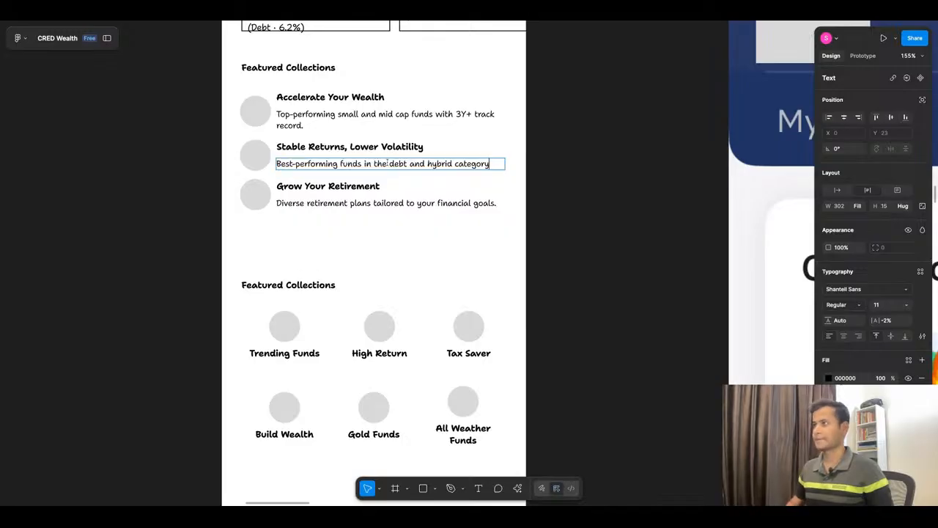
Step: Select the Tax Saver heading "Invest Smart, Save Tax" in ChatGPT for copying and return to the third list item in Figma
click(443, 21)
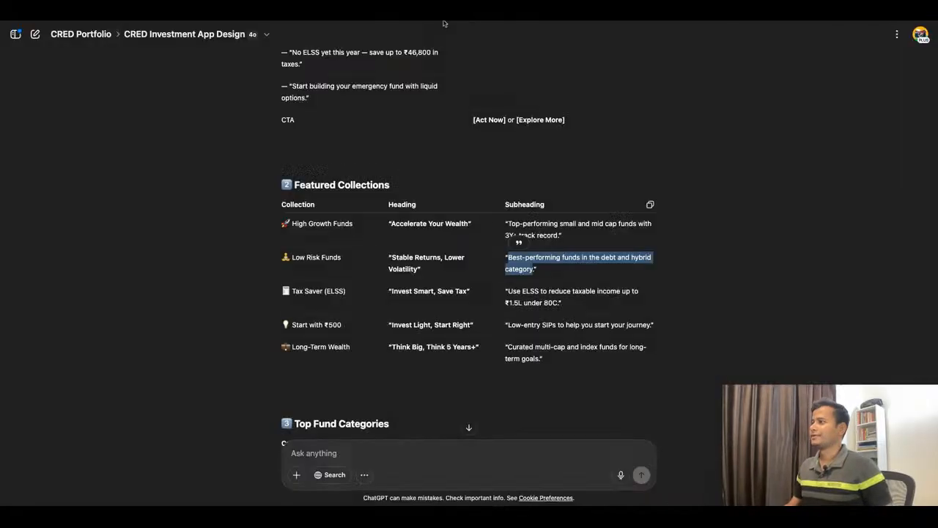
click(392, 291)
drag(391, 294, 467, 298)
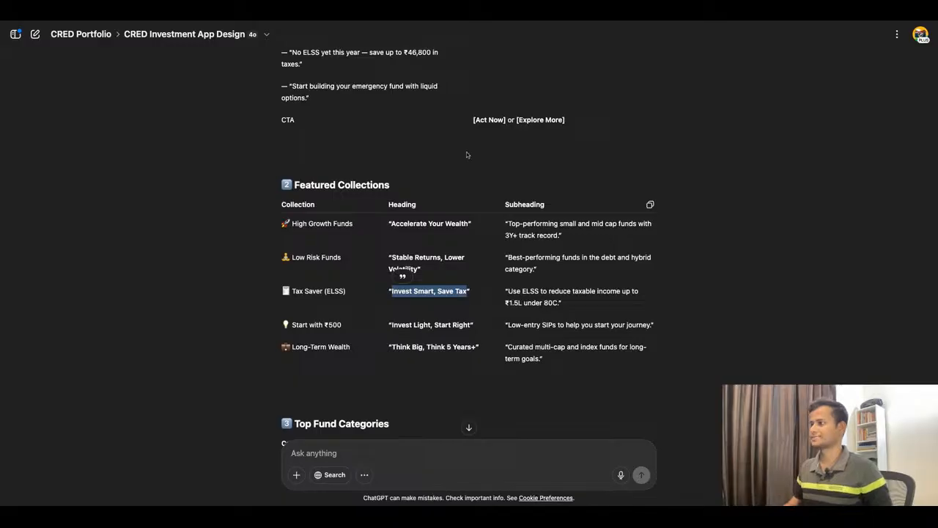
click(327, 12)
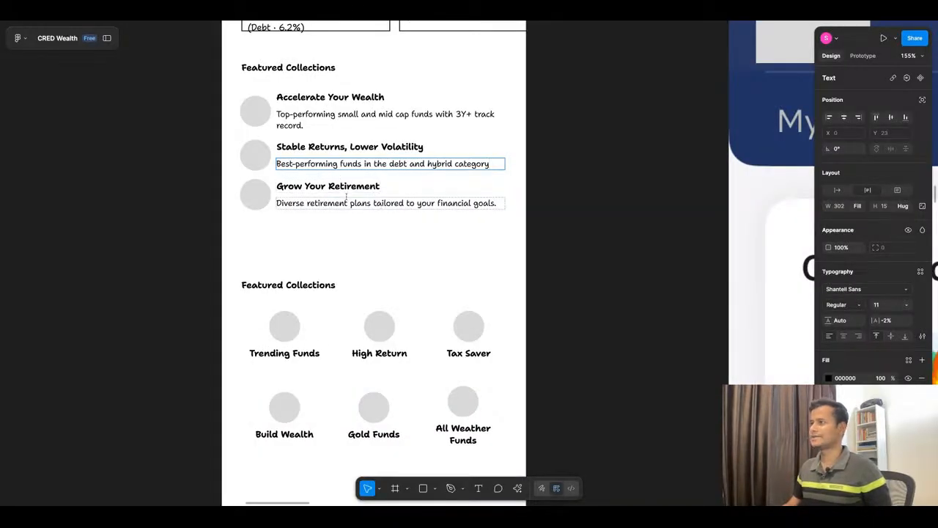
click(351, 213)
click(352, 203)
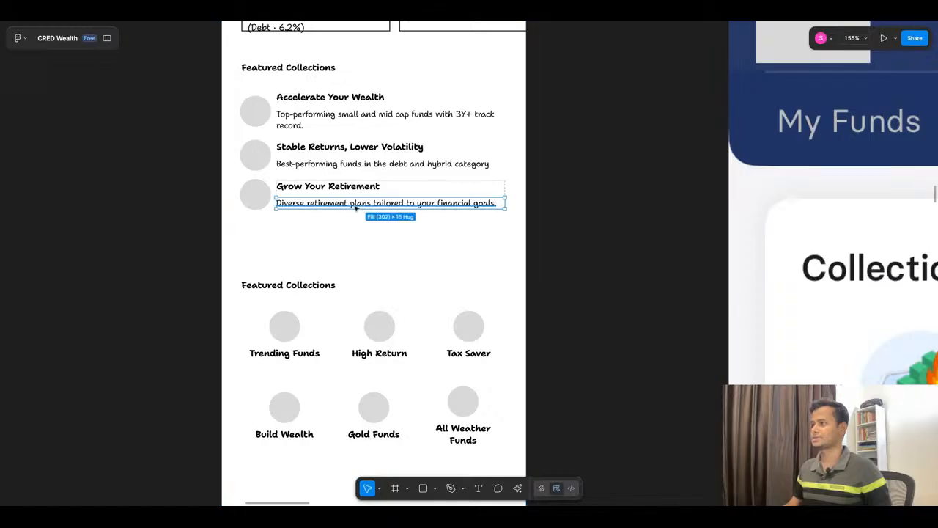
click(374, 243)
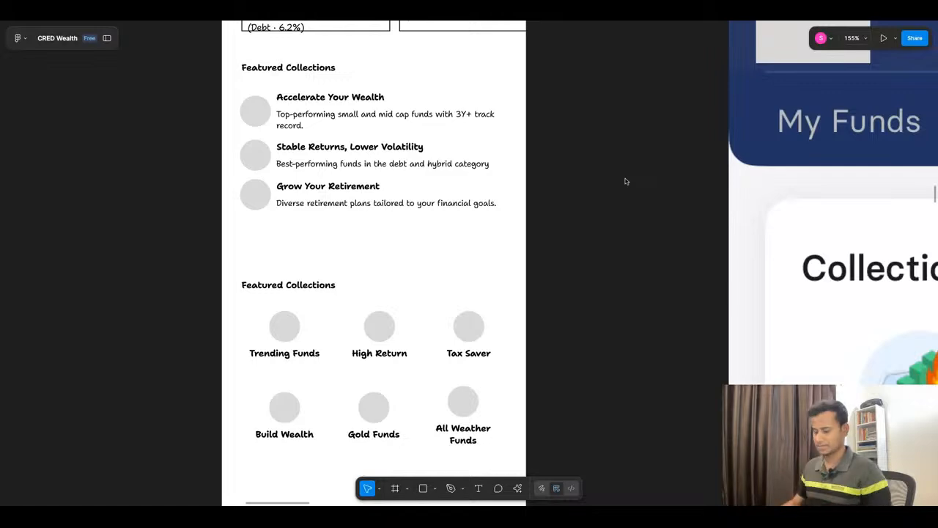
Step: Review ChatGPT's suggested copy for the Top Fund Categories and Index & Passive Funds sections
scroll(400, 157, down, 5)
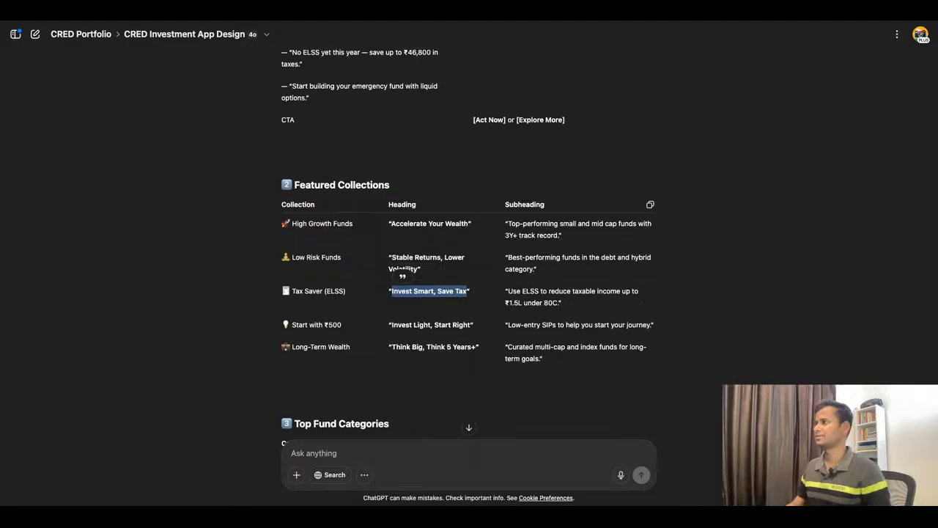
scroll(469, 246, down, 1)
scroll(440, 139, down, 3)
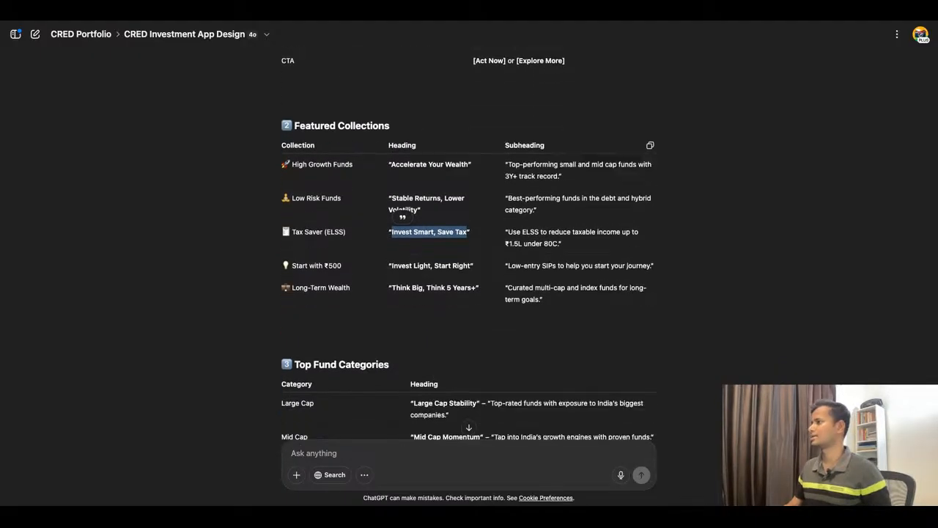
scroll(440, 139, down, 5)
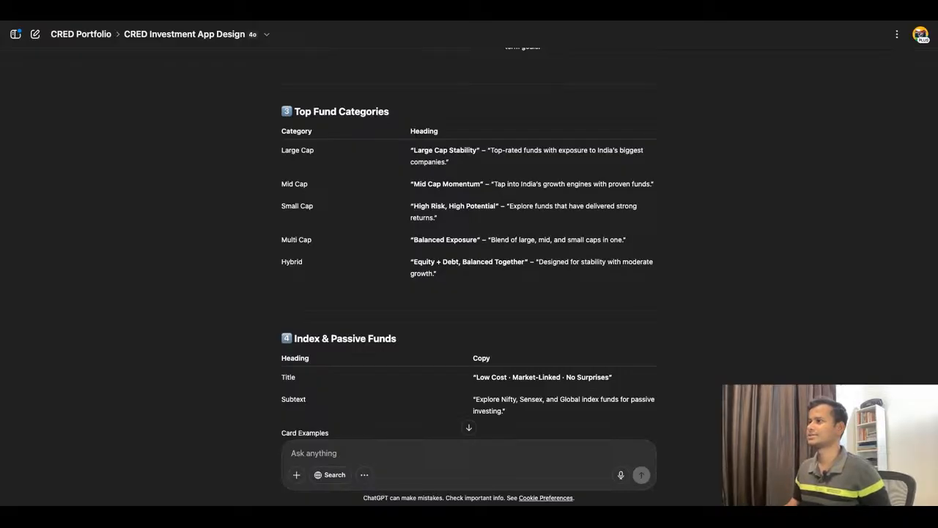
key(ctrl+Tab)
Step: Move the lower Featured Collections icon grid down to Y 752
scroll(364, 286, up, 5)
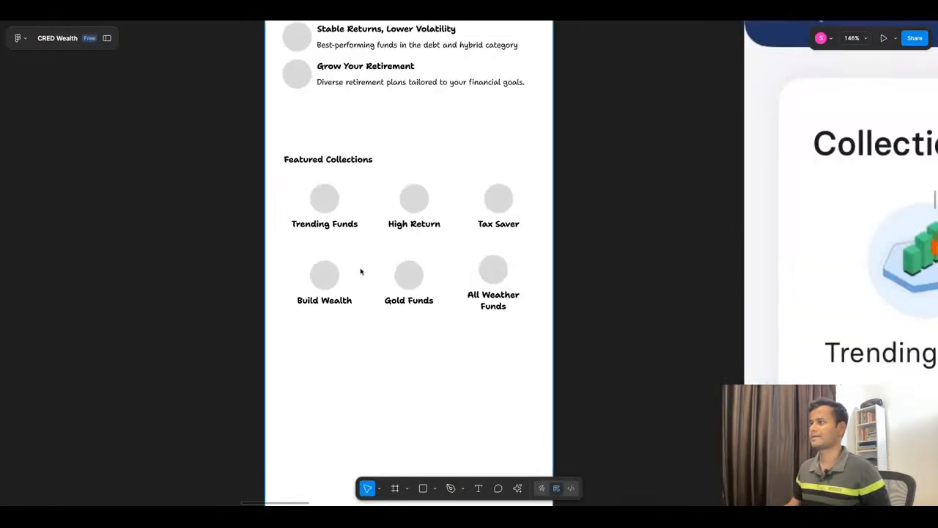
scroll(360, 271, down, 2)
scroll(389, 244, up, 1)
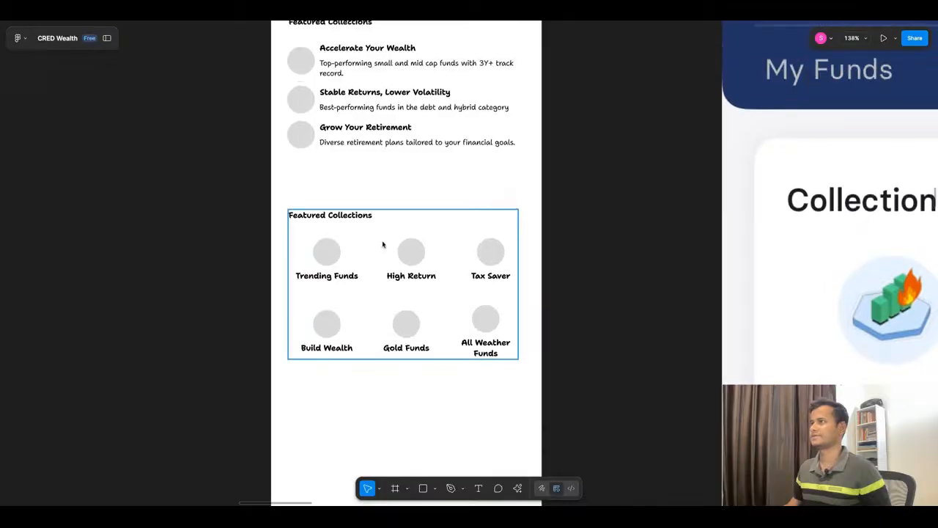
click(413, 251)
key(shift+Down)
key(shift+Down)
key(shift+Down)
key(shift+Down)
key(shift+Down)
key(shift+Down)
key(shift+Down)
key(shift+Down)
key(shift+Down)
key(shift+Down)
key(shift+Down)
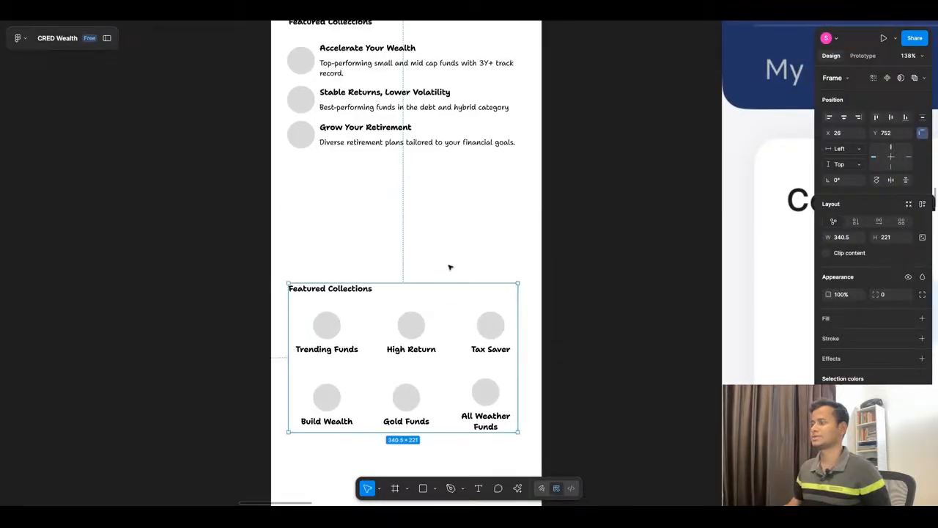
Step: Copy the SHOW ALL button from the mutual funds portfolio wireframe to beneath the Featured Collections list at X 171, Y 573
scroll(458, 255, down, 10)
scroll(279, 220, up, 6)
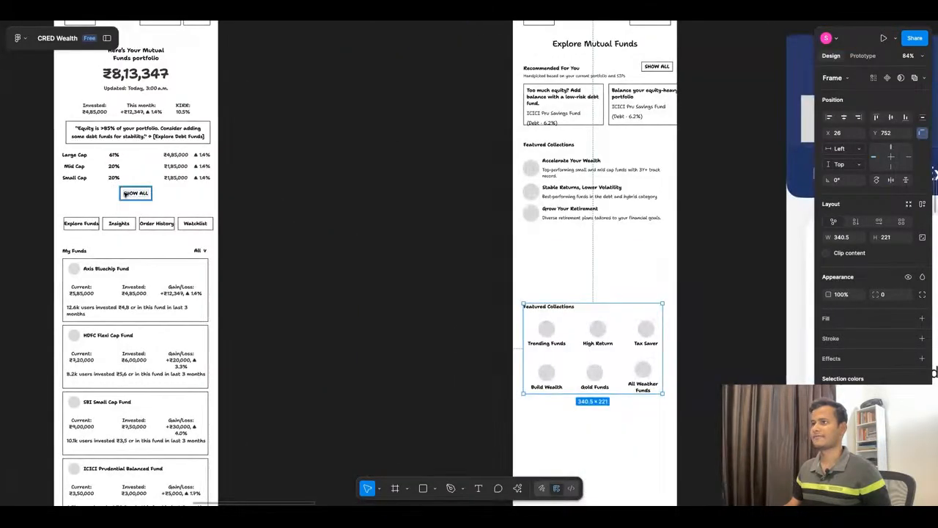
click(126, 195)
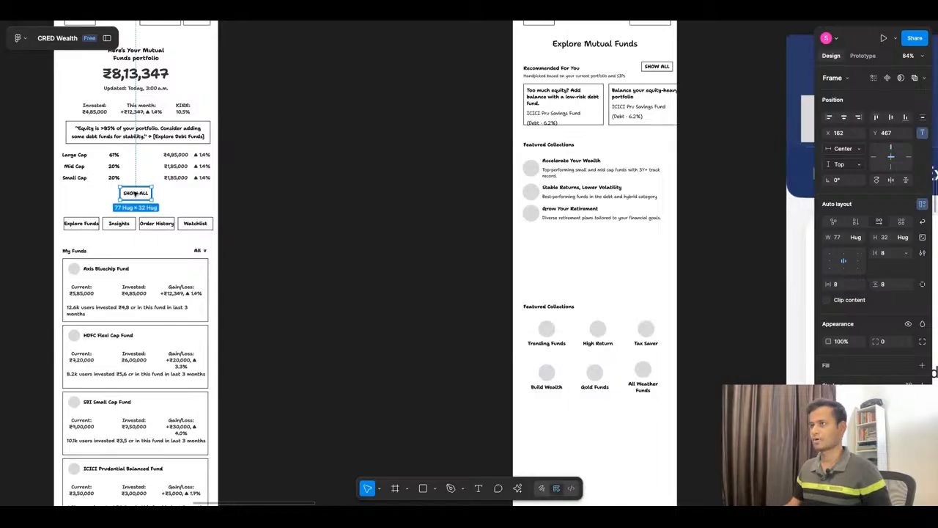
alt+drag(135, 193, 601, 236)
scroll(663, 229, up, 5)
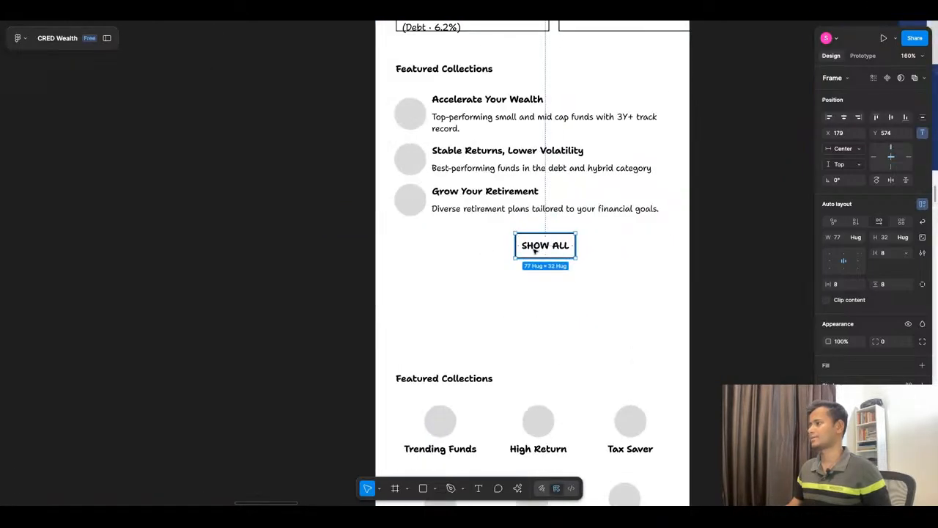
drag(535, 250, 529, 251)
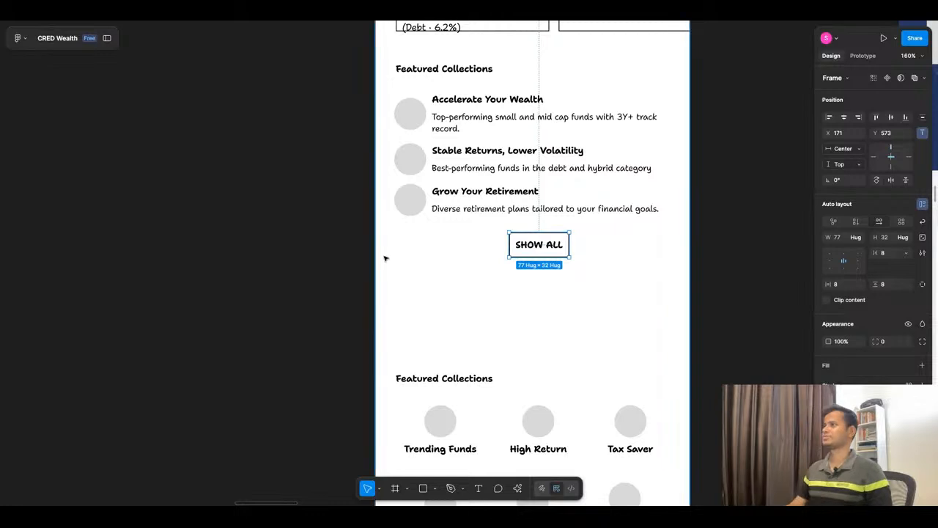
Step: Change the copied button's label to "SHOW more"
scroll(384, 258, down, 3)
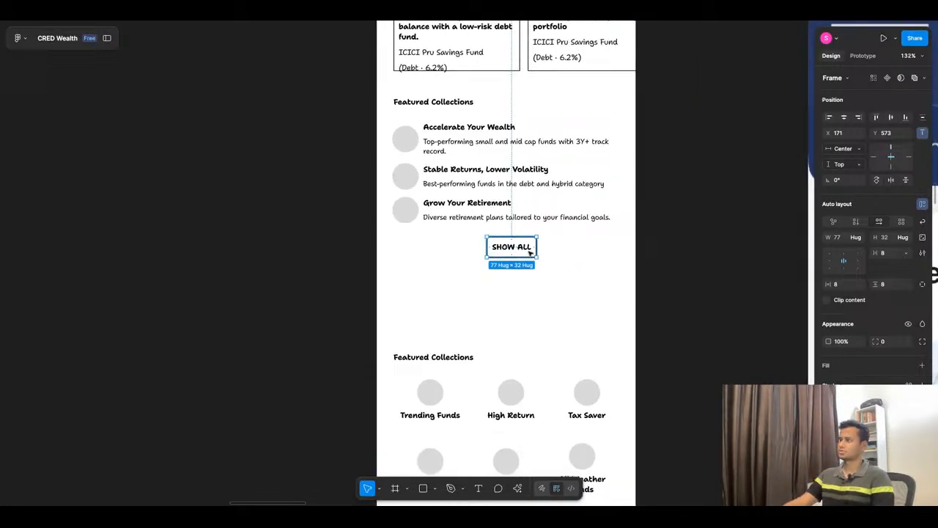
double_click(525, 248)
click(522, 247)
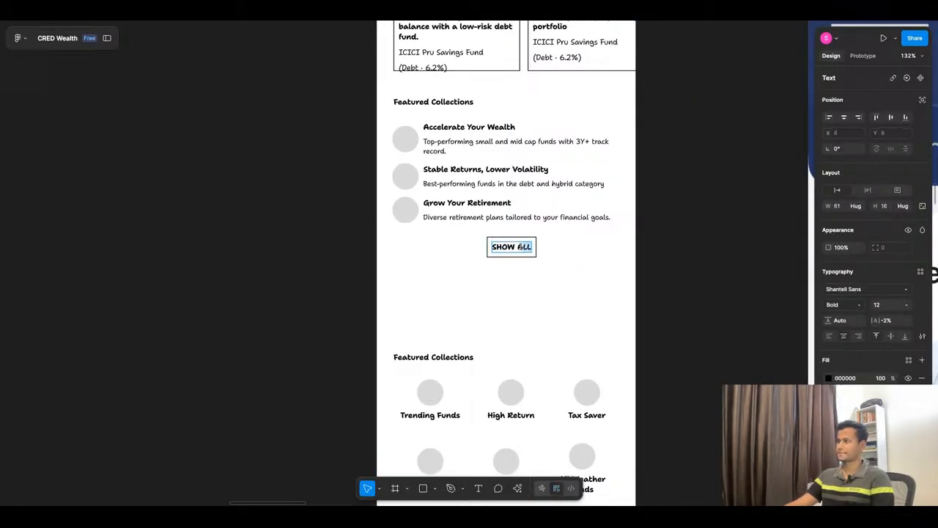
double_click(519, 248)
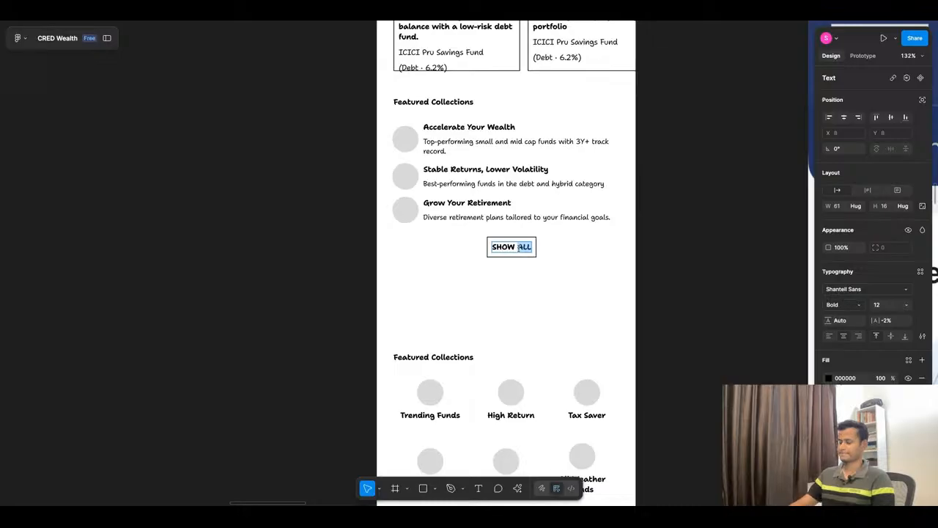
text(more)
key(Escape)
key(Escape)
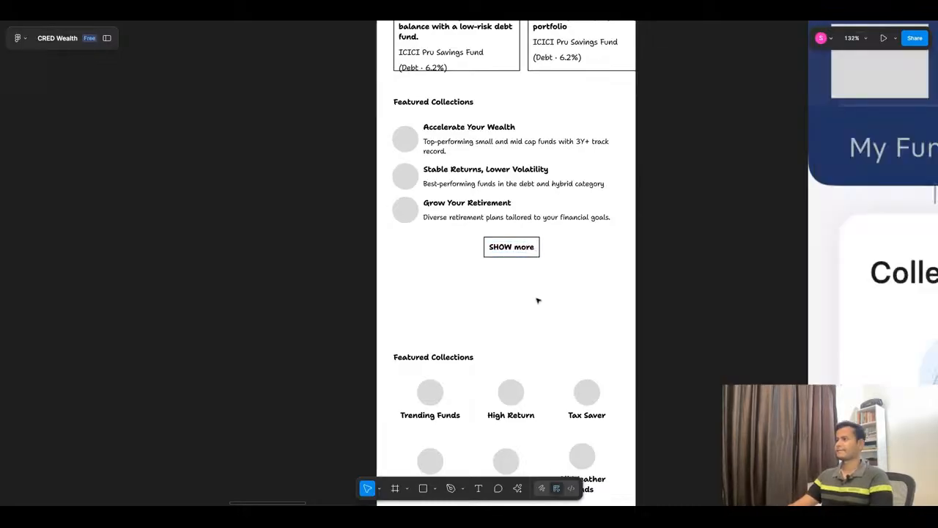
Step: Center the SHOW more button horizontally at Y 571 and move the lower Featured Collections grid up to Y 643
click(844, 118)
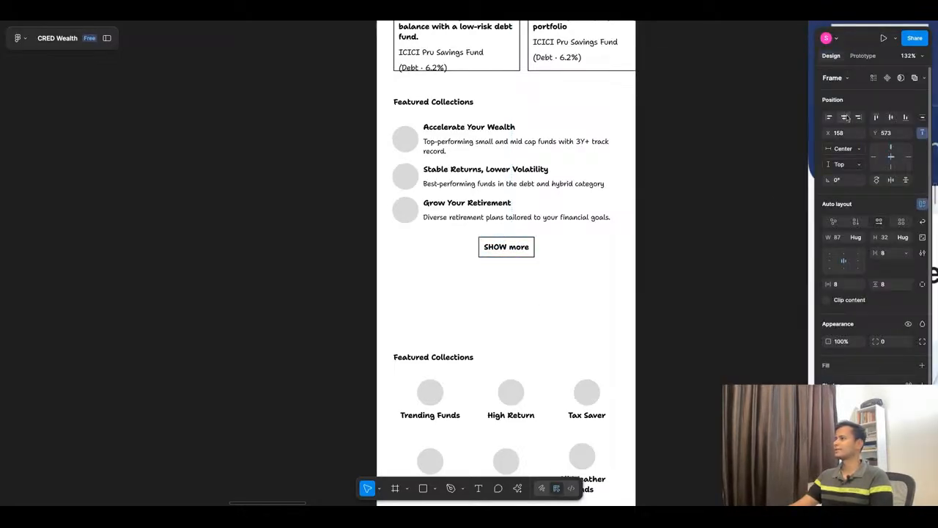
drag(511, 255, 512, 251)
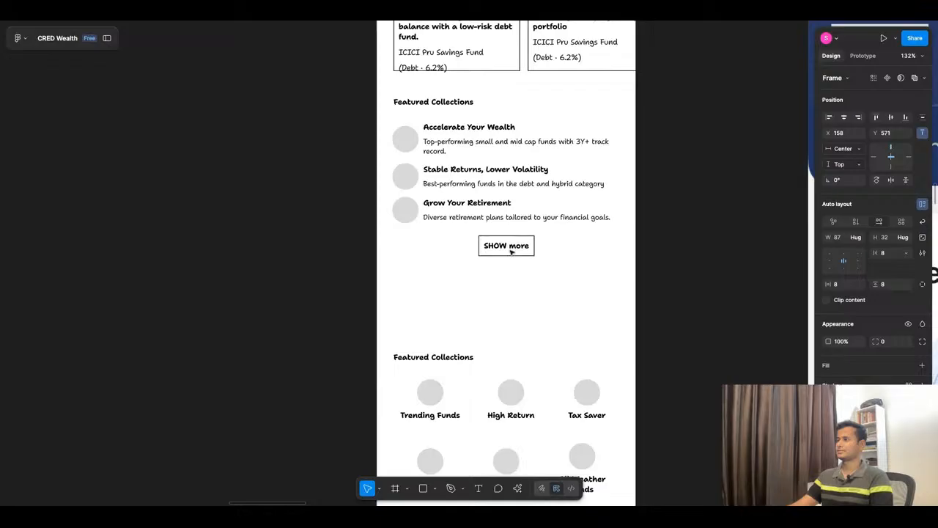
scroll(521, 192, down, 5)
drag(546, 327, 546, 298)
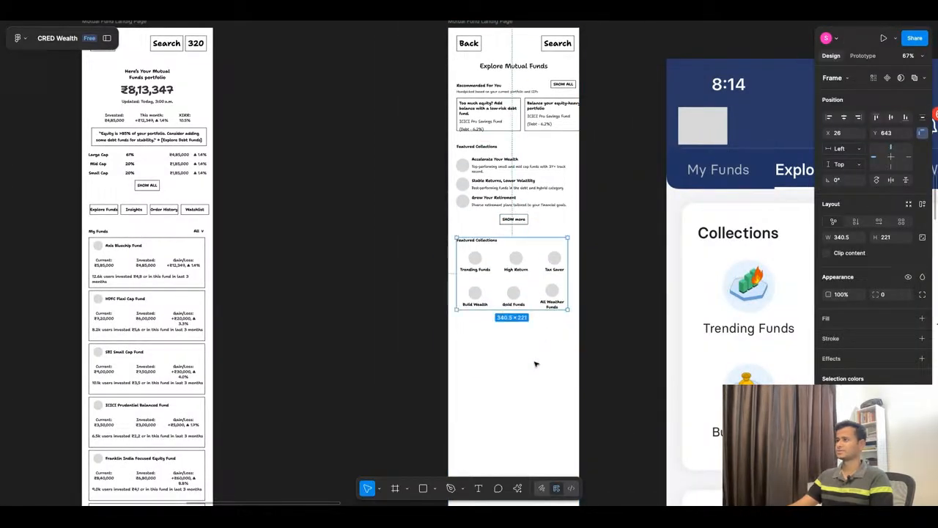
scroll(535, 362, down, 3)
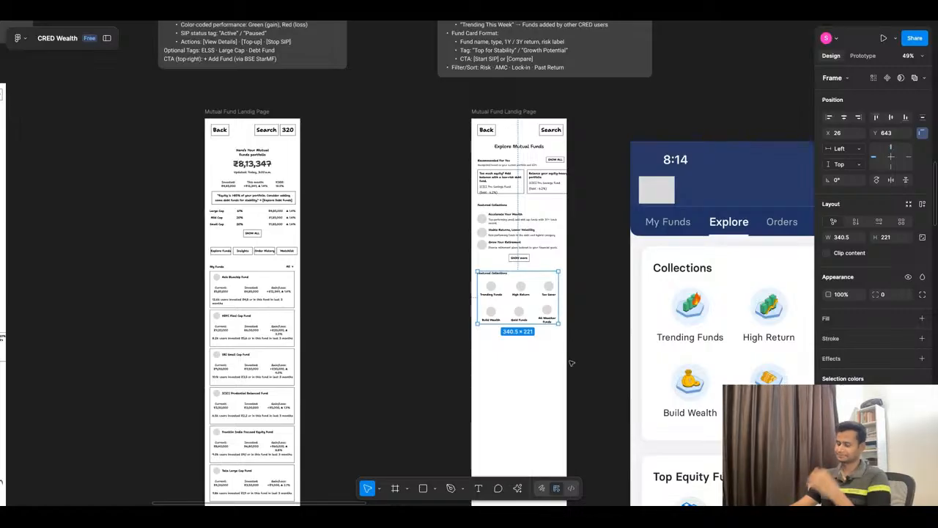
scroll(562, 370, down, 5)
scroll(553, 334, up, 5)
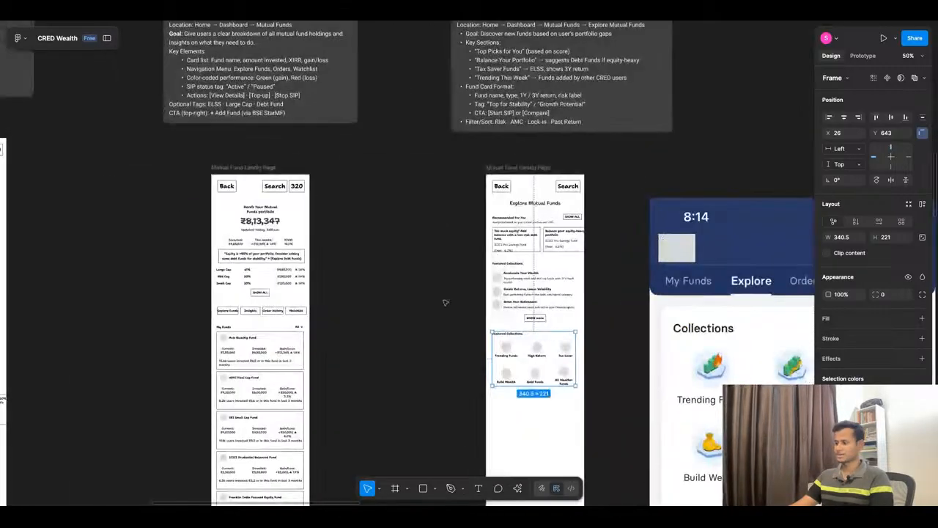
click(444, 303)
key(r)
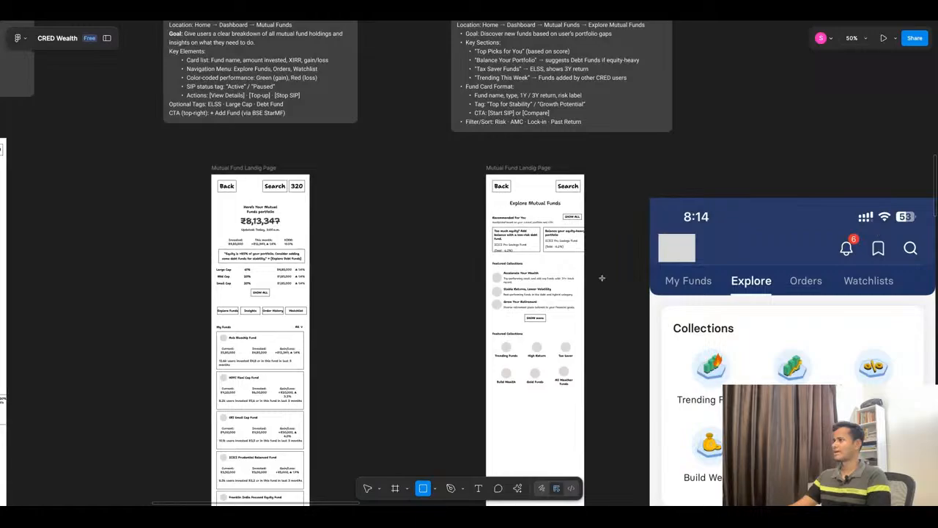
click(747, 110)
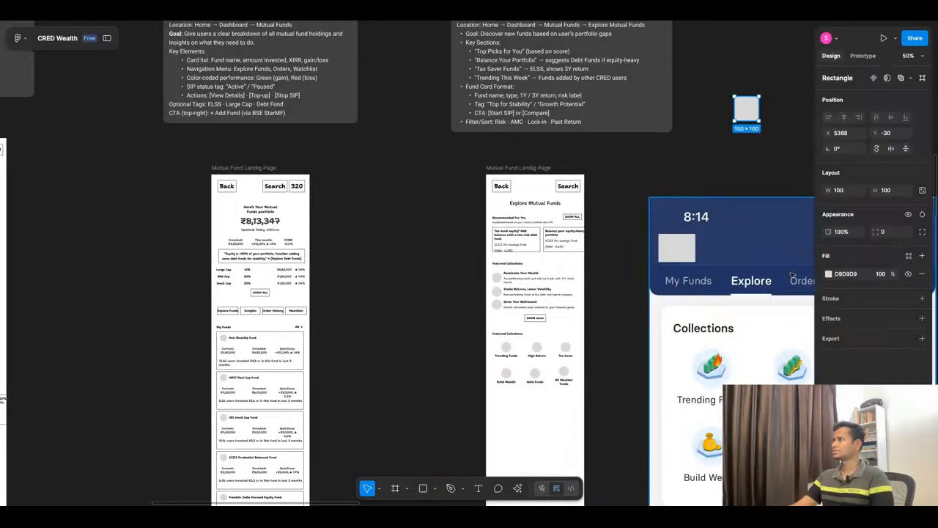
key(Delete)
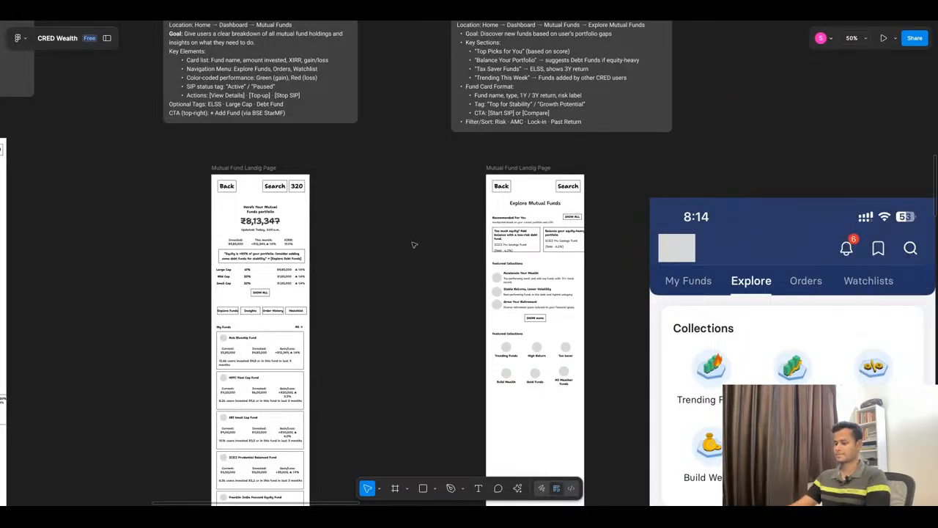
Step: Add an iPhone 16 Pro frame of 402 × 874 and place it between the two mutual fund wireframes at X 3846, Y 289
key(f)
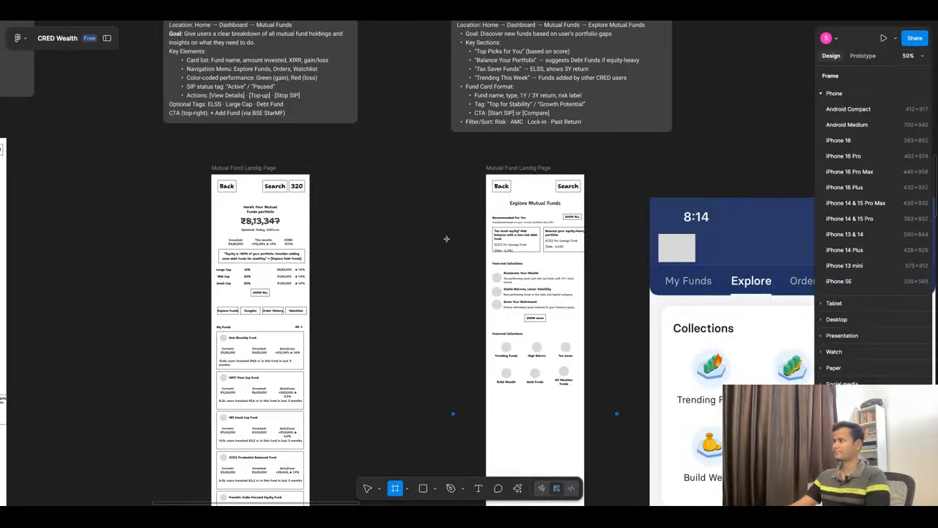
click(849, 161)
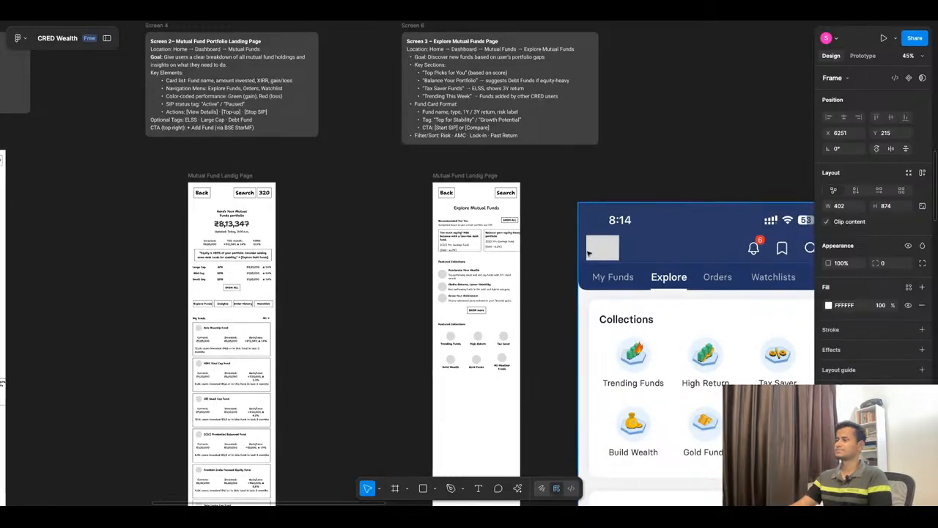
scroll(580, 250, down, 5)
scroll(580, 250, down, 4)
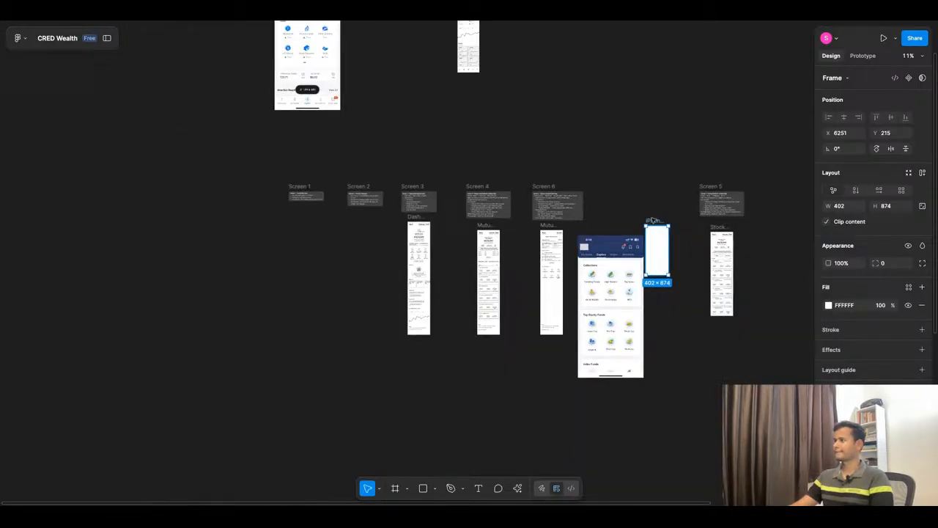
drag(654, 219, 518, 224)
scroll(528, 264, up, 10)
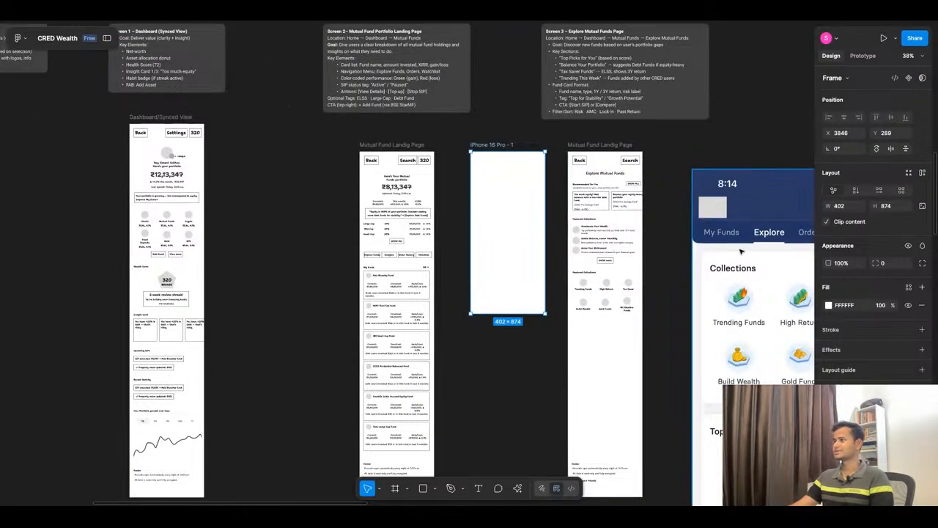
Step: Delete the Explore Mutual Funds title and move the six content blocks below it up beneath the Back and Search buttons
scroll(559, 265, up, 5)
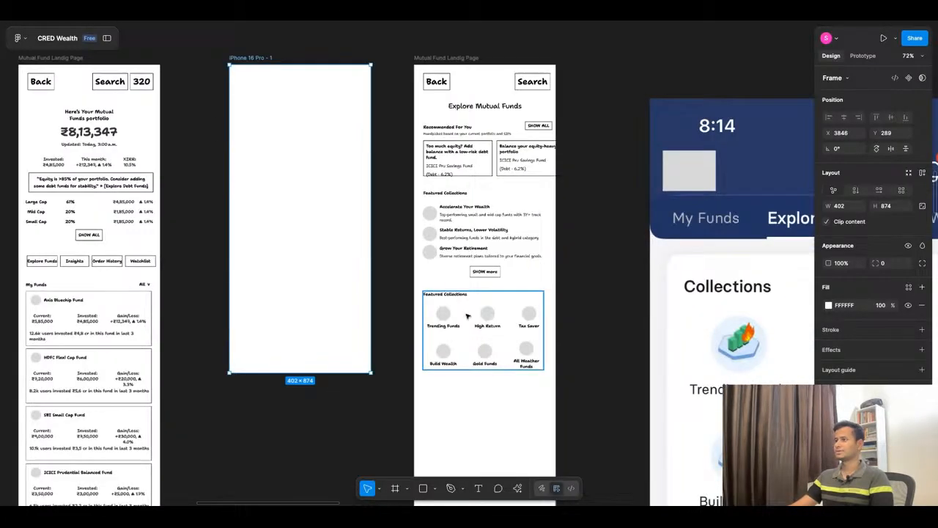
click(464, 108)
key(Delete)
drag(396, 104, 586, 400)
drag(517, 314, 518, 292)
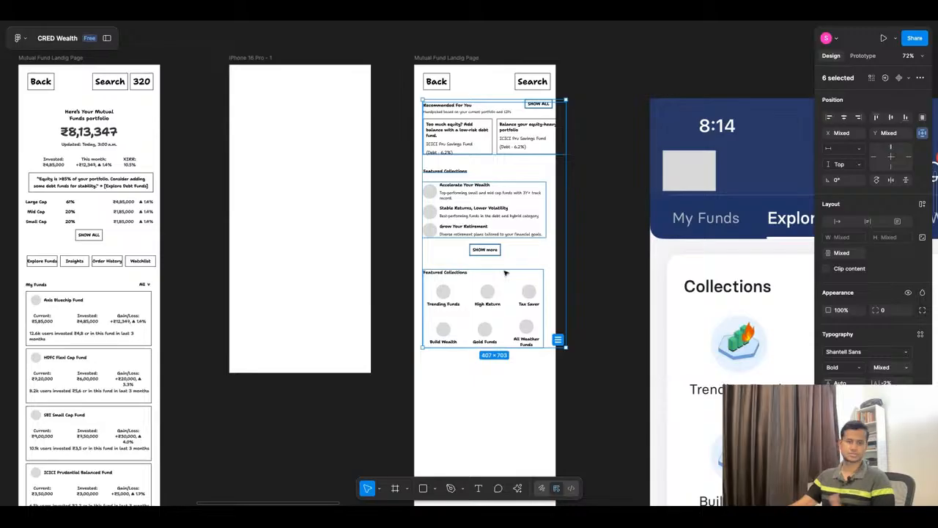
click(488, 403)
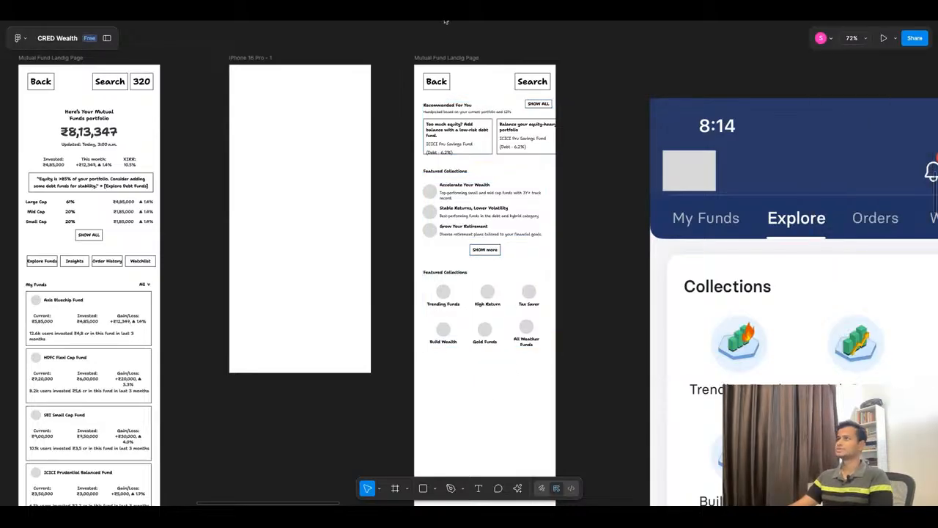
Step: Set the first label of the lower Featured Collections grid to "Large Cap", copied from ChatGPT's Top Fund Categories table
click(533, 12)
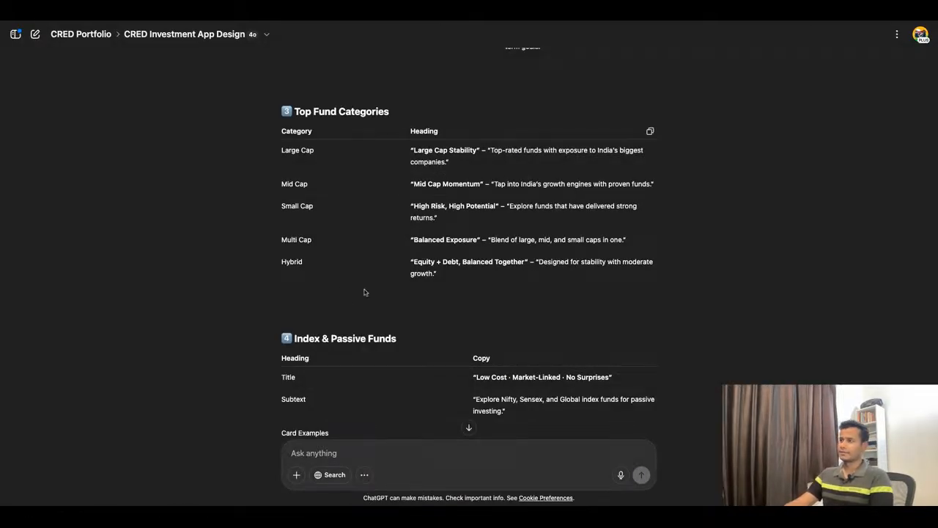
click(347, 21)
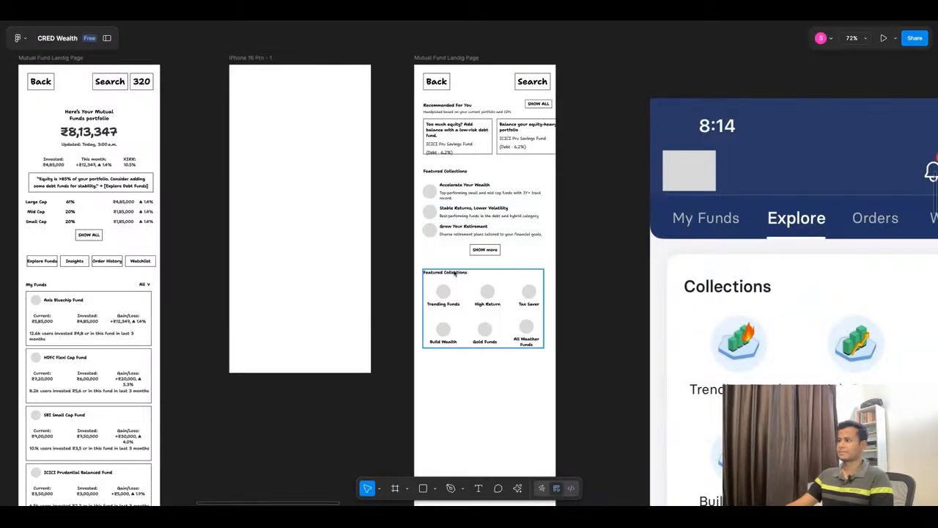
click(451, 22)
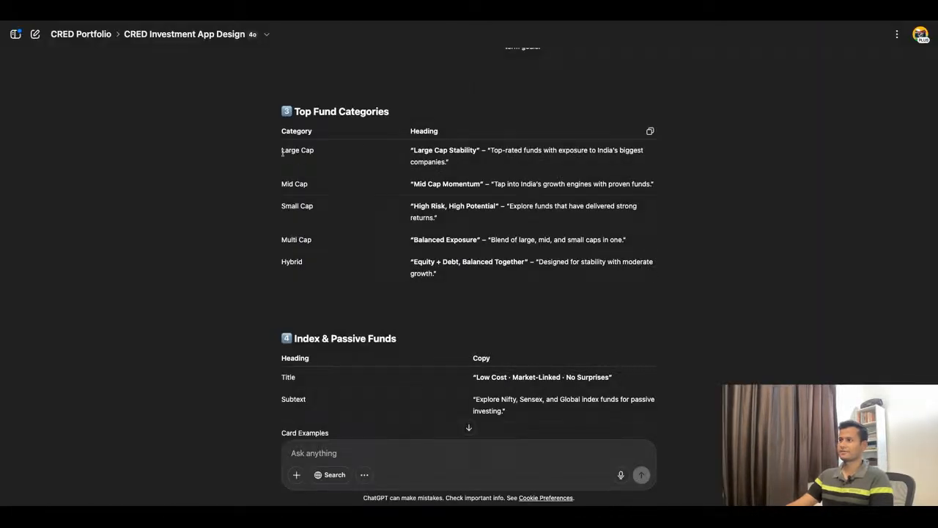
drag(282, 152, 323, 169)
key(ctrl+c)
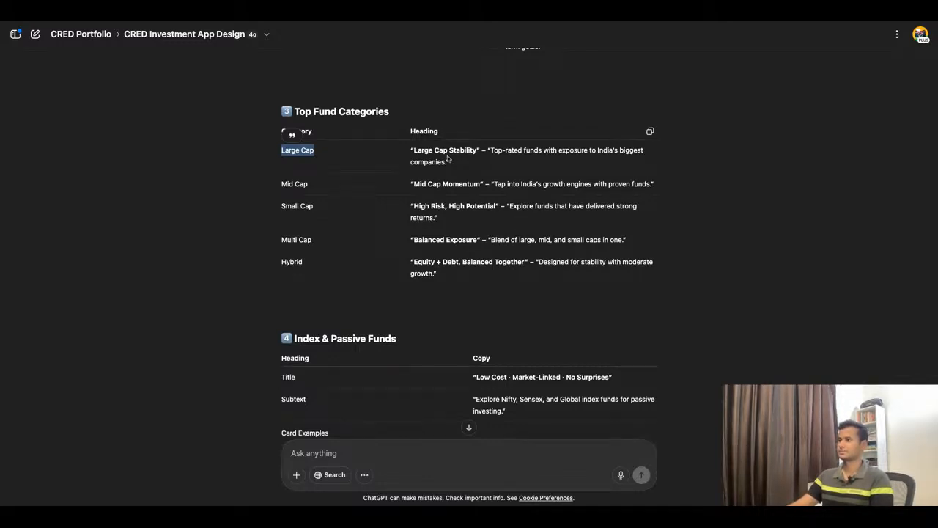
click(340, 25)
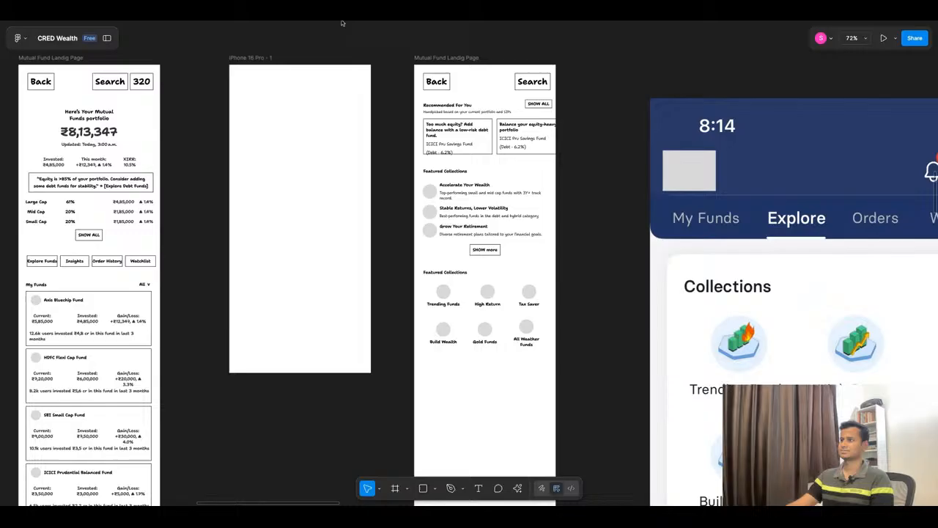
double_click(450, 303)
key(ctrl+v)
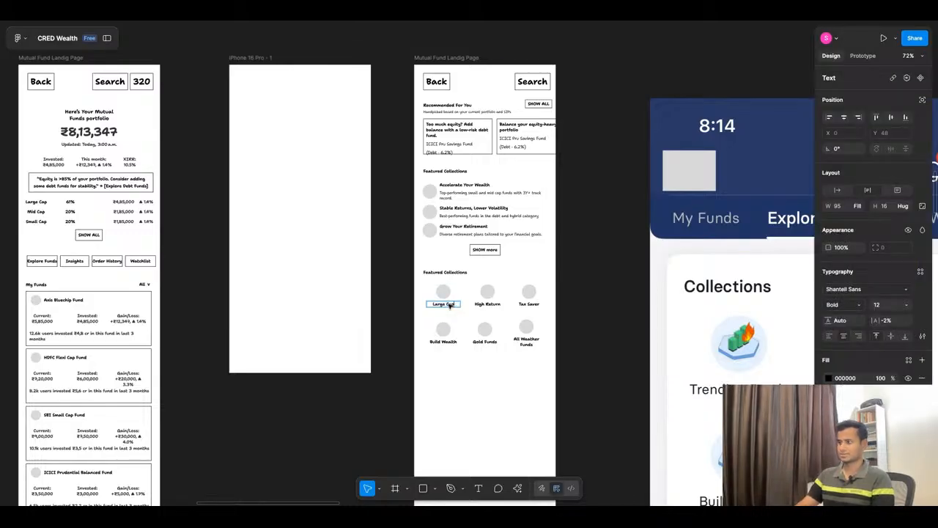
Step: Change the second and third labels in the grid's upper row to "Mid Cap" and "Small Cap"
click(495, 306)
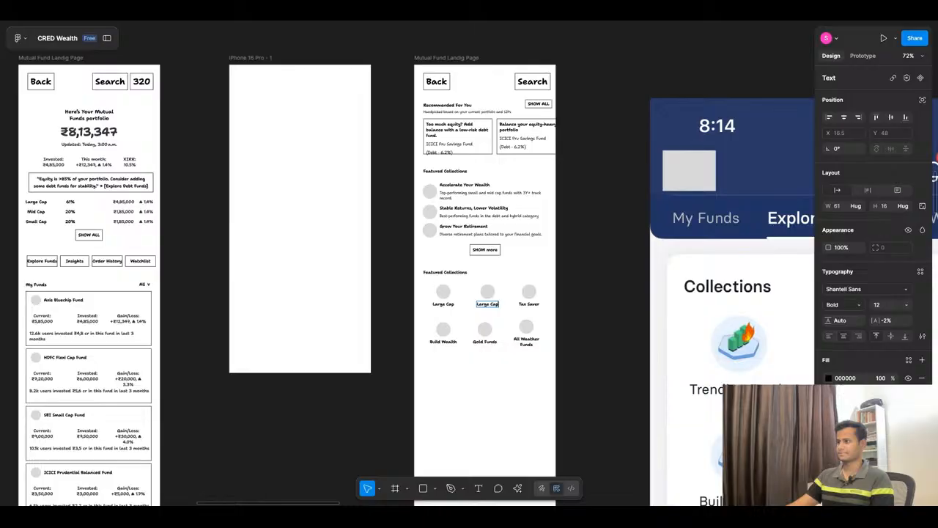
key(ctrl+v)
text(Mid)
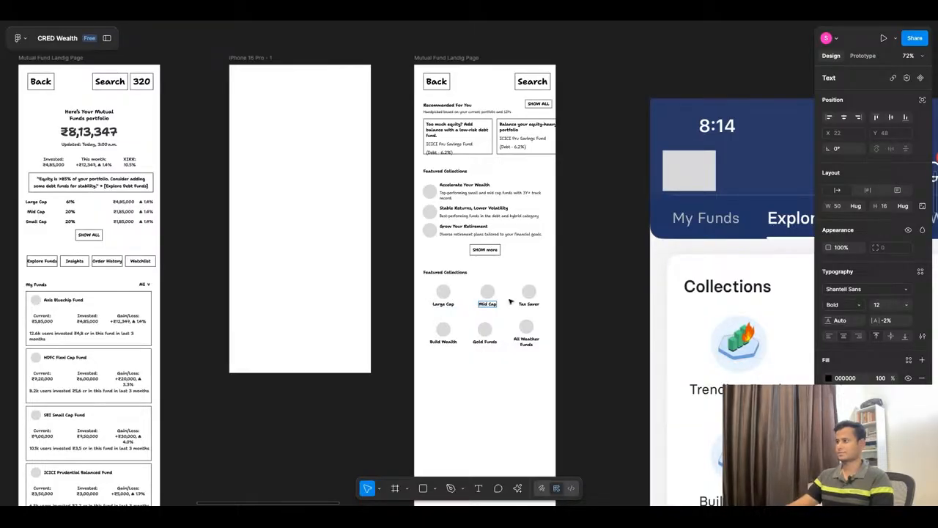
click(521, 302)
double_click(521, 302)
key(ctrl+v)
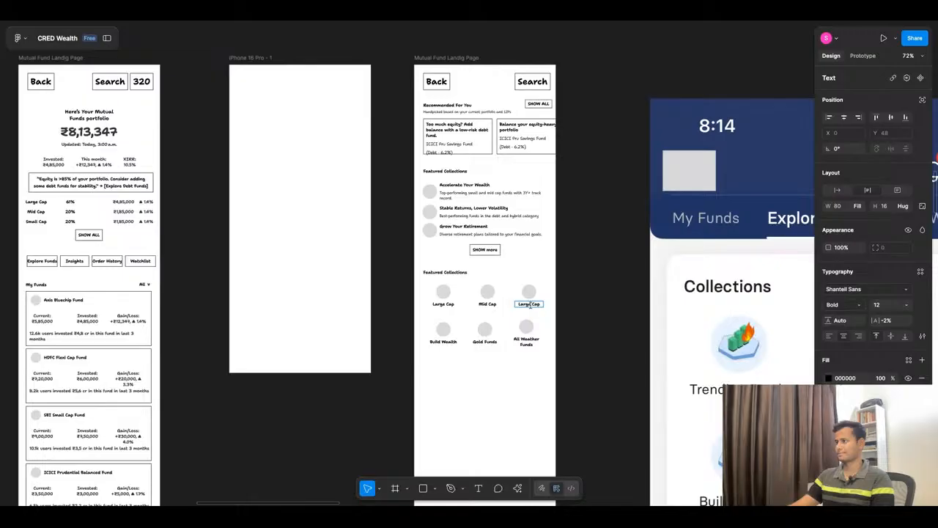
double_click(530, 305)
text(Small)
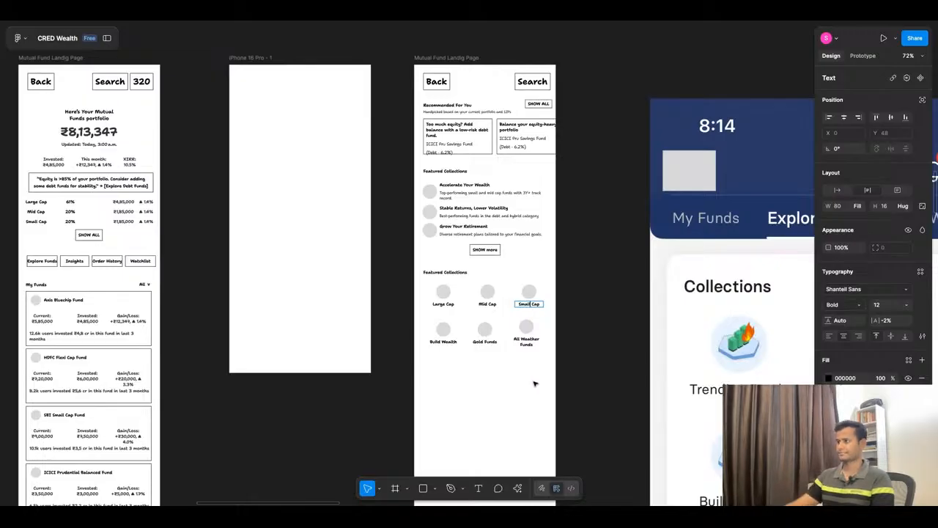
click(580, 386)
Step: Change the first label in the grid's second row to "Multi Cap", following ChatGPT's Top Fund Categories table
scroll(586, 411, down, 5)
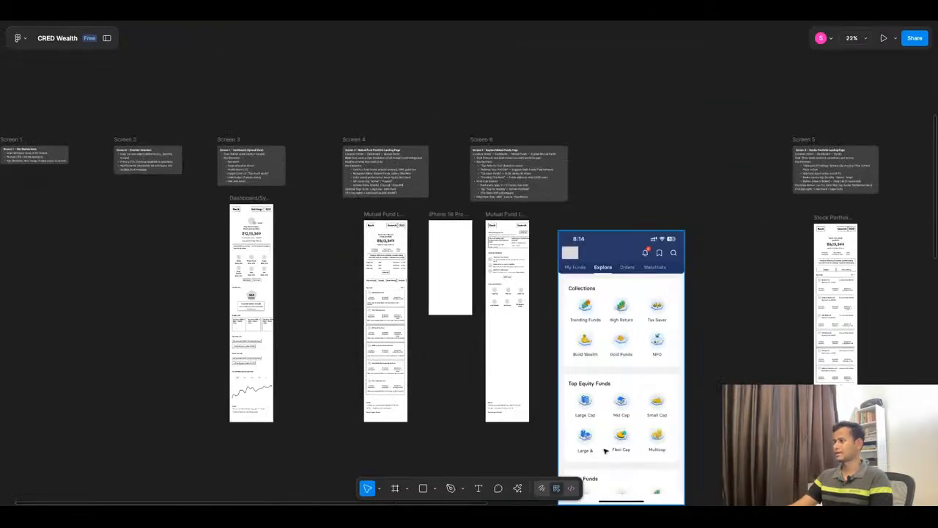
scroll(605, 451, up, 2)
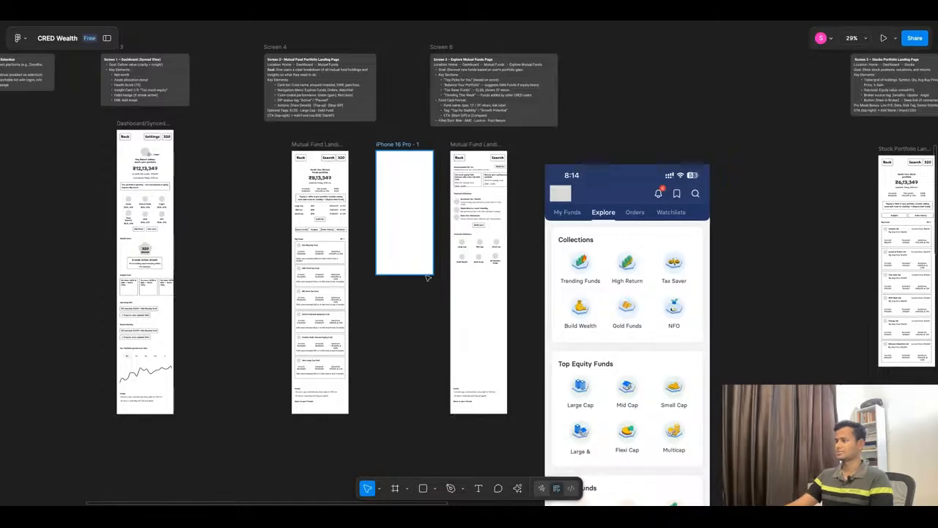
click(407, 22)
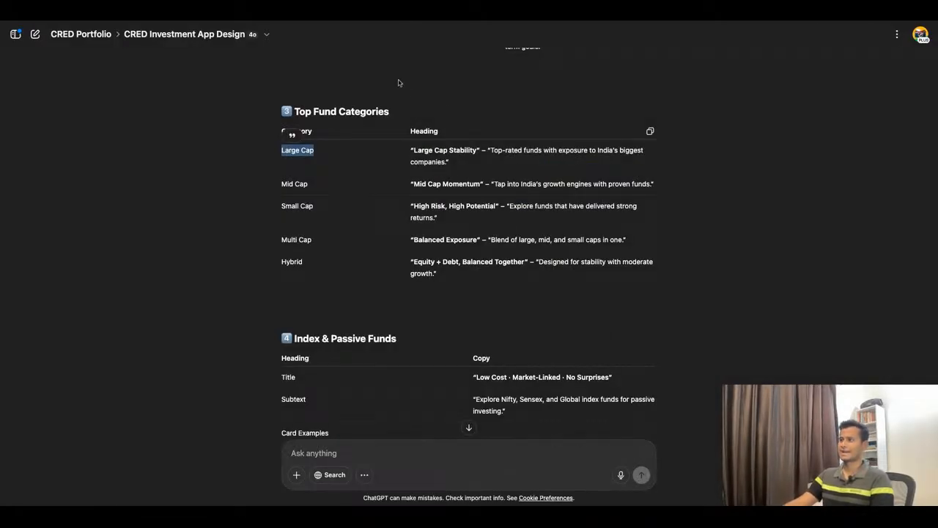
click(347, 24)
scroll(480, 249, up, 5)
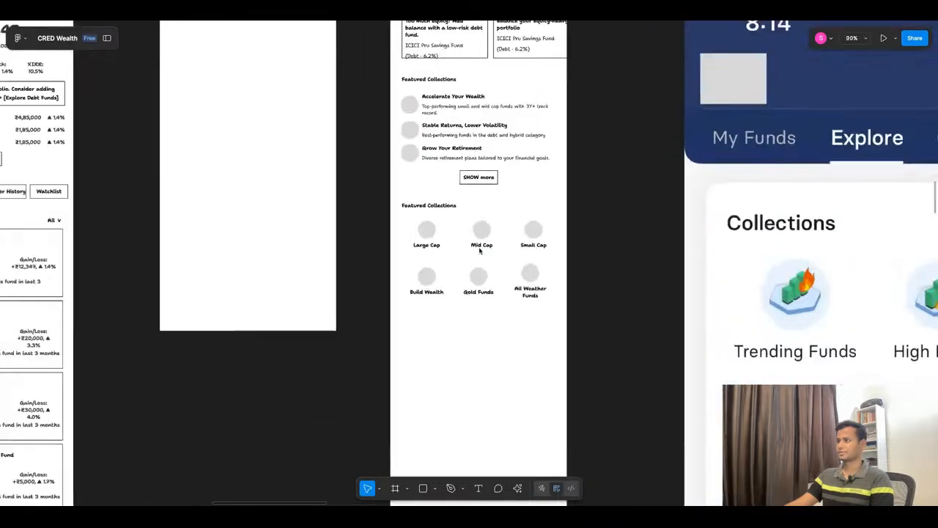
scroll(480, 250, up, 3)
click(413, 303)
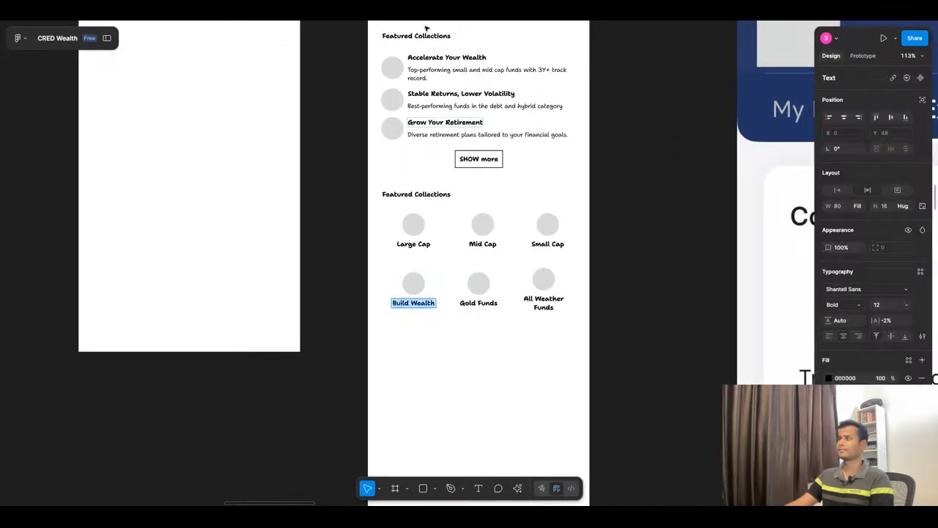
click(426, 24)
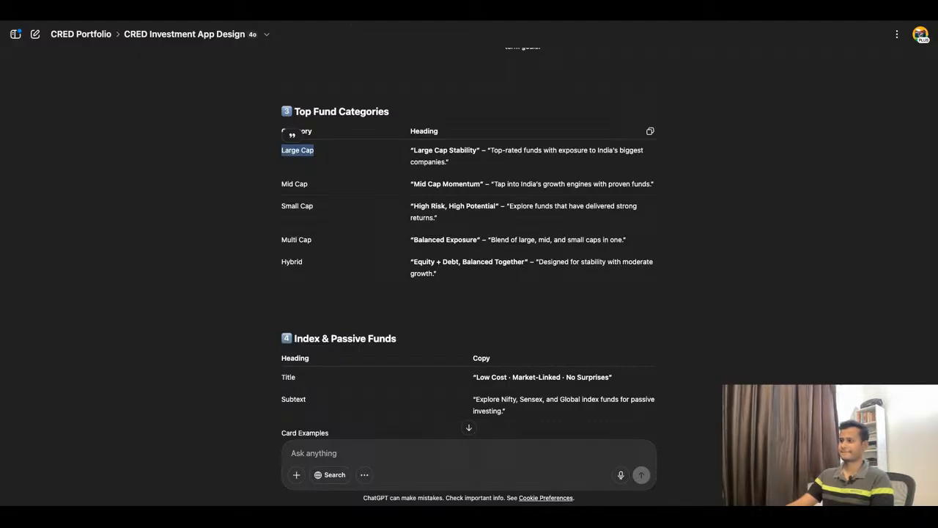
click(352, 11)
triple_click(428, 304)
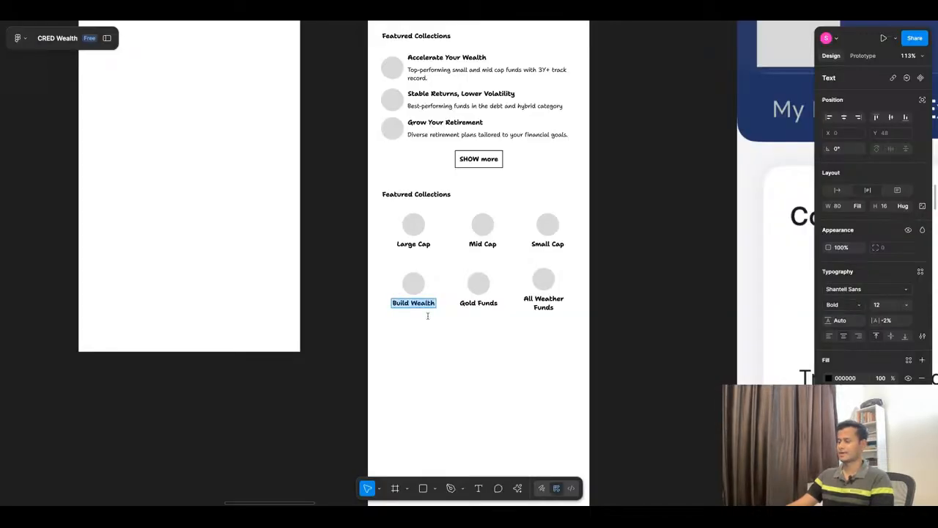
text(Multi )
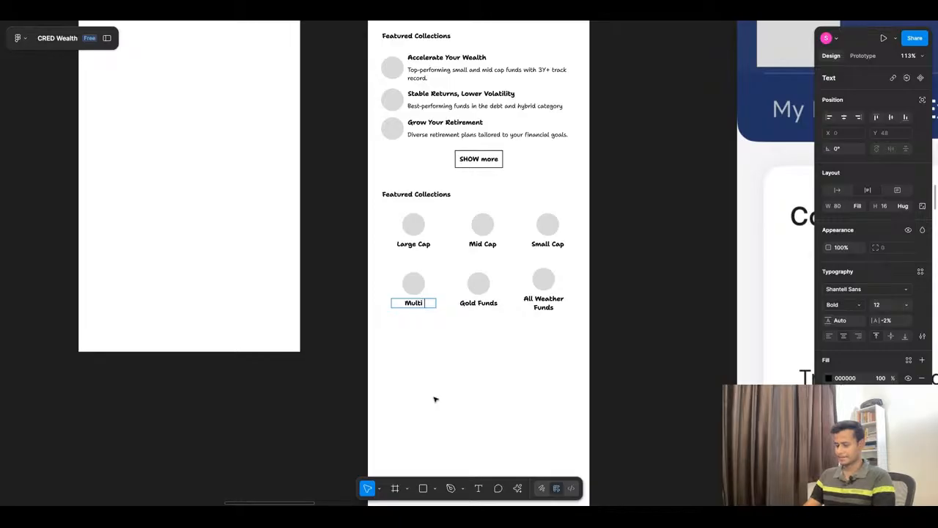
text(Cap)
click(503, 11)
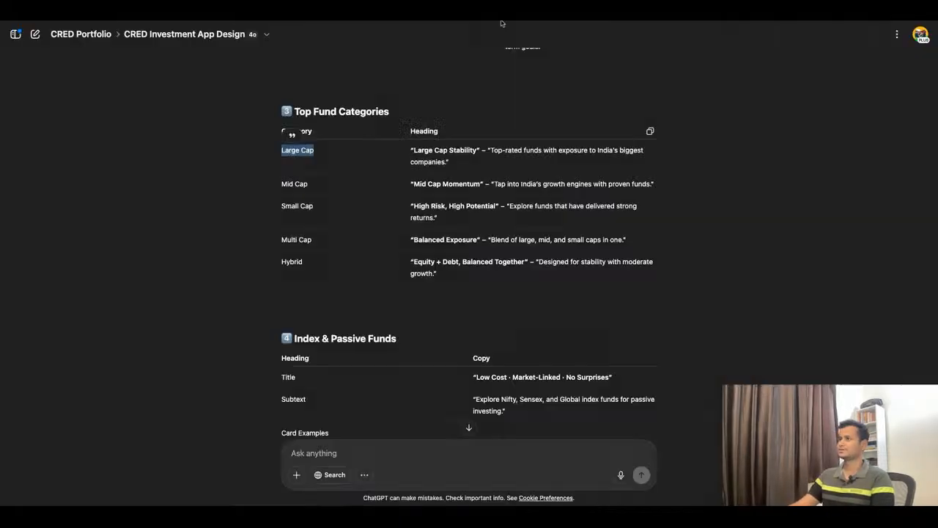
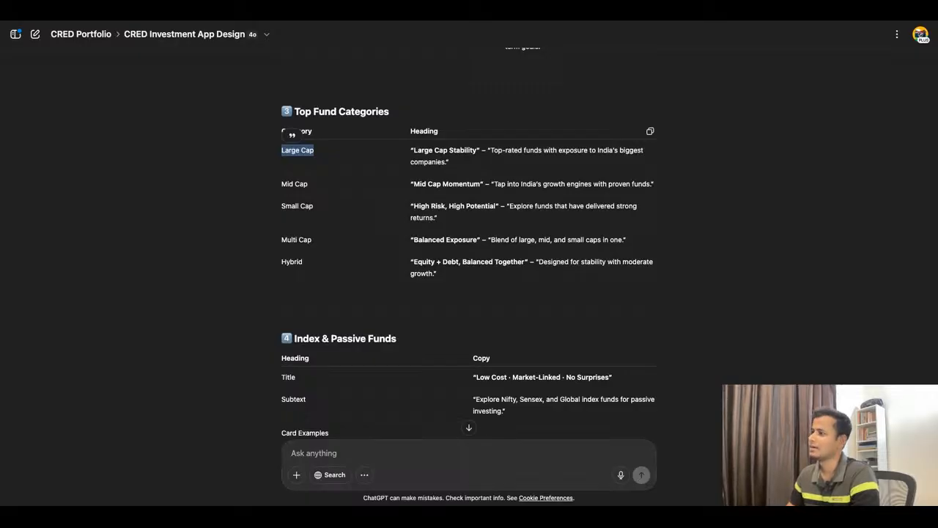
Step: Switch back to Figma and change the middle label in the grid's second row to "Hybrid"
key(super+Tab)
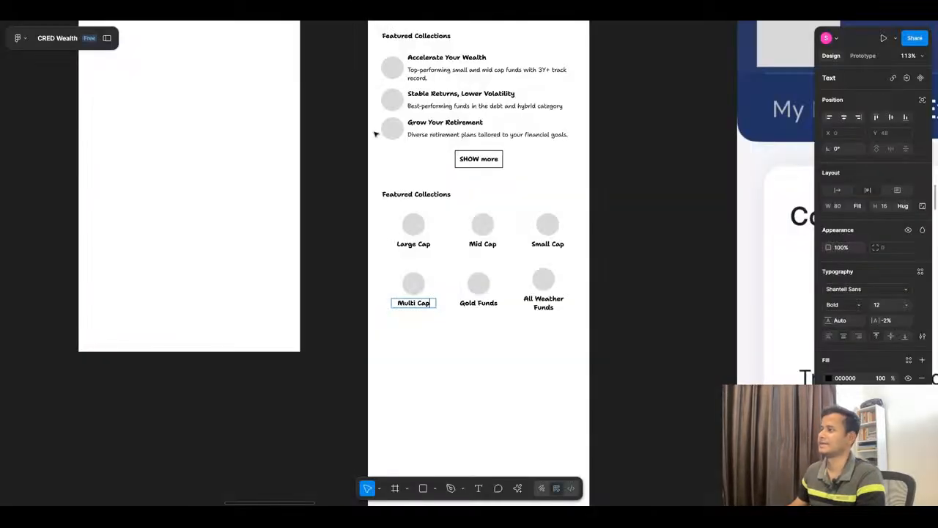
double_click(483, 303)
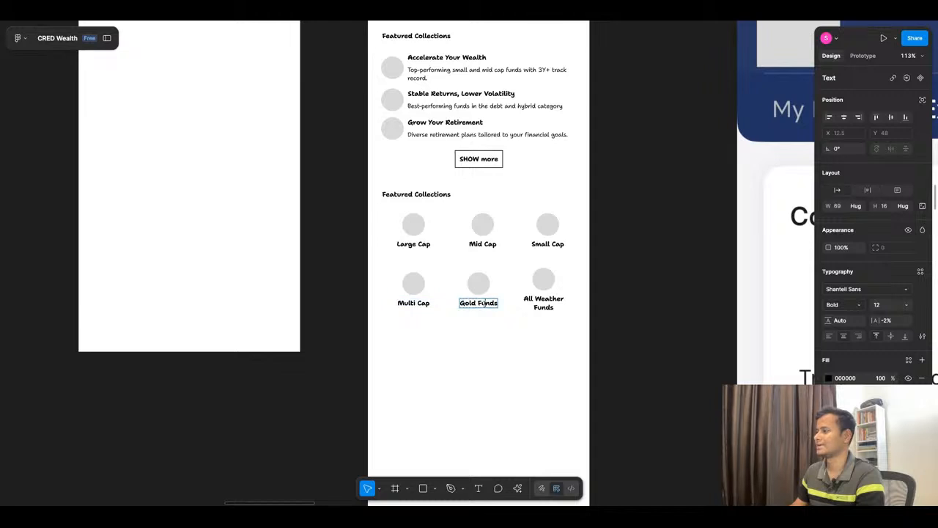
text(Hybrid)
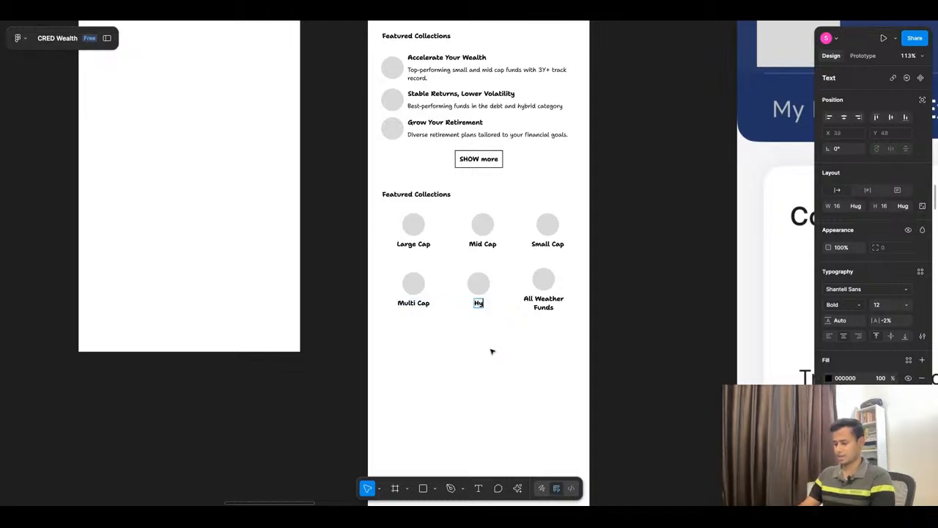
click(543, 306)
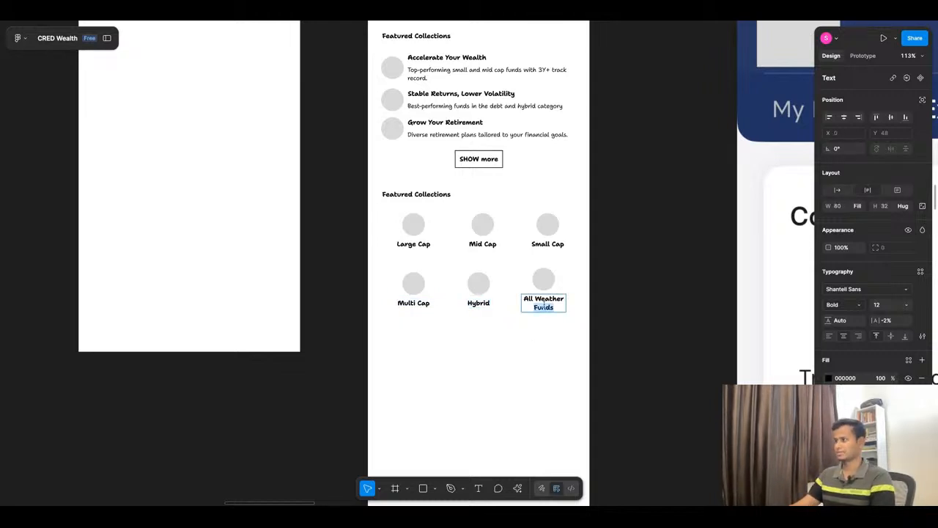
key(Escape)
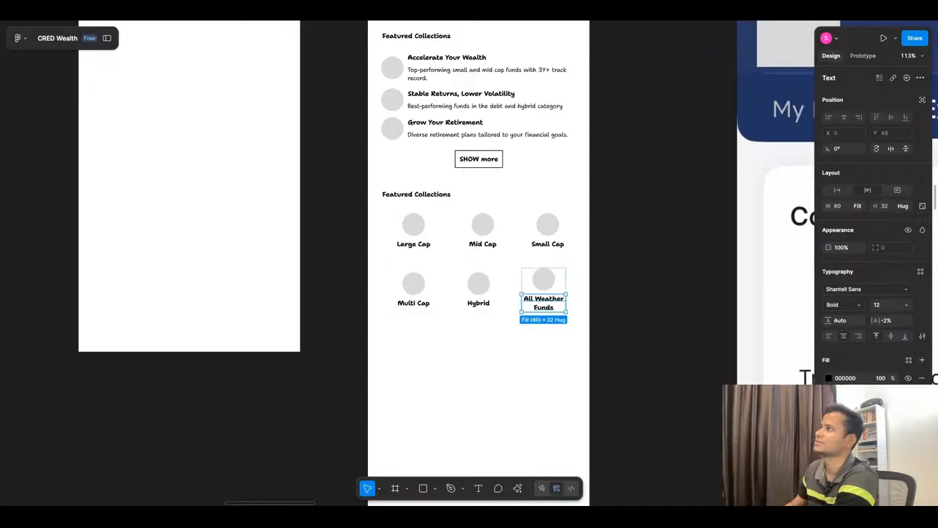
Step: Rename the lower Featured Collections heading above the six-item grid to "Top Fund Categories"
double_click(434, 195)
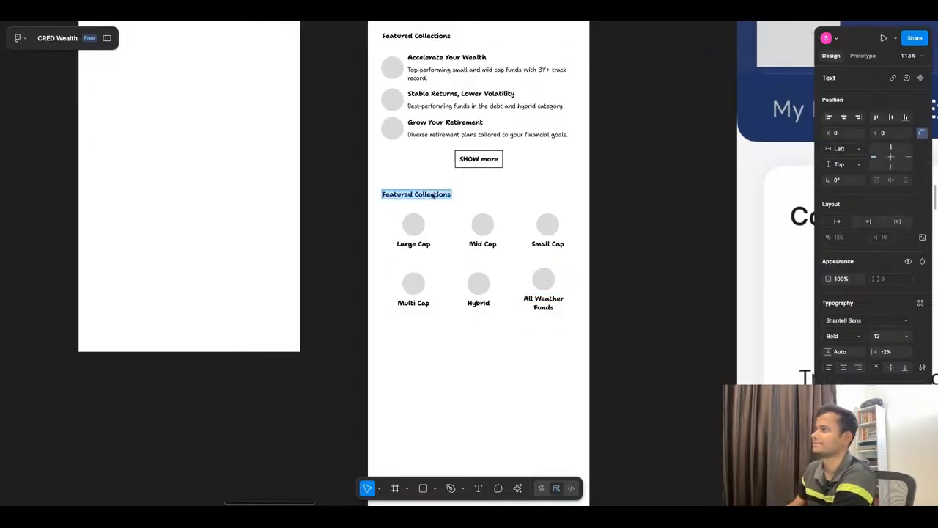
text(T)
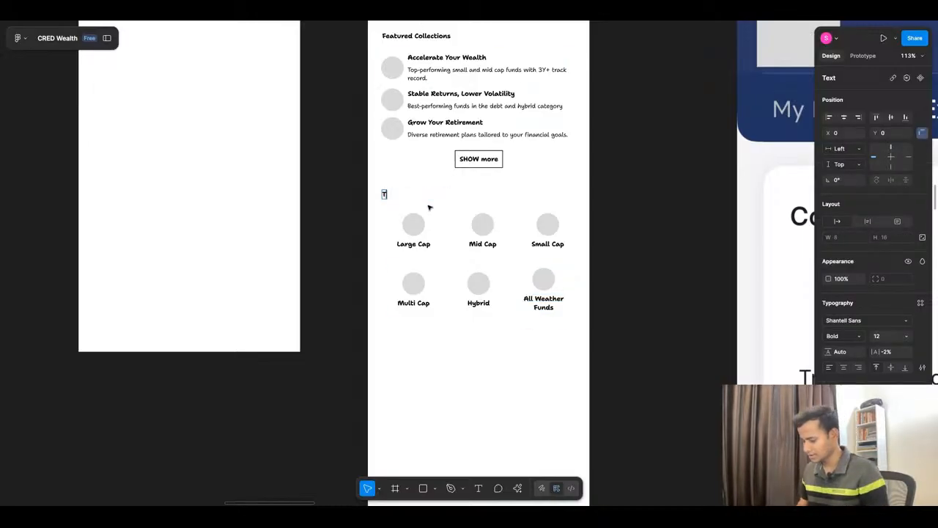
text(op Fu)
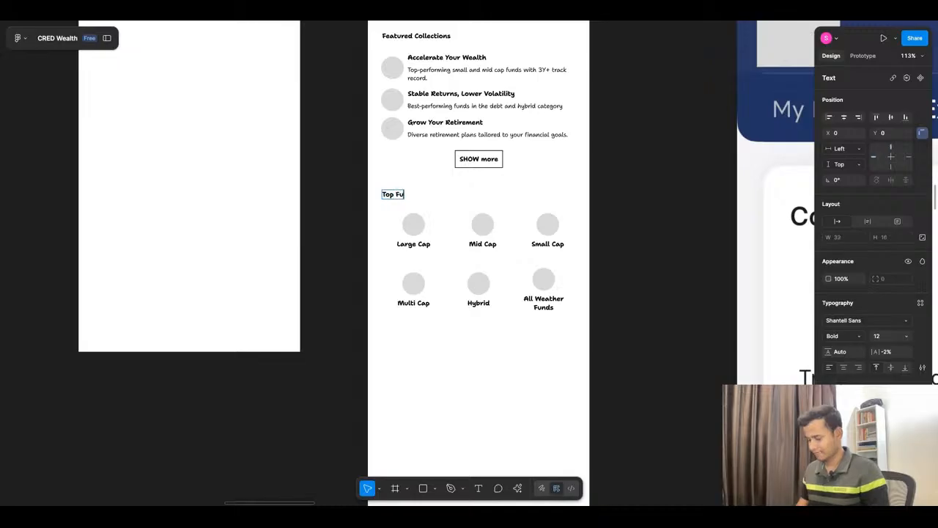
text(nd Categories)
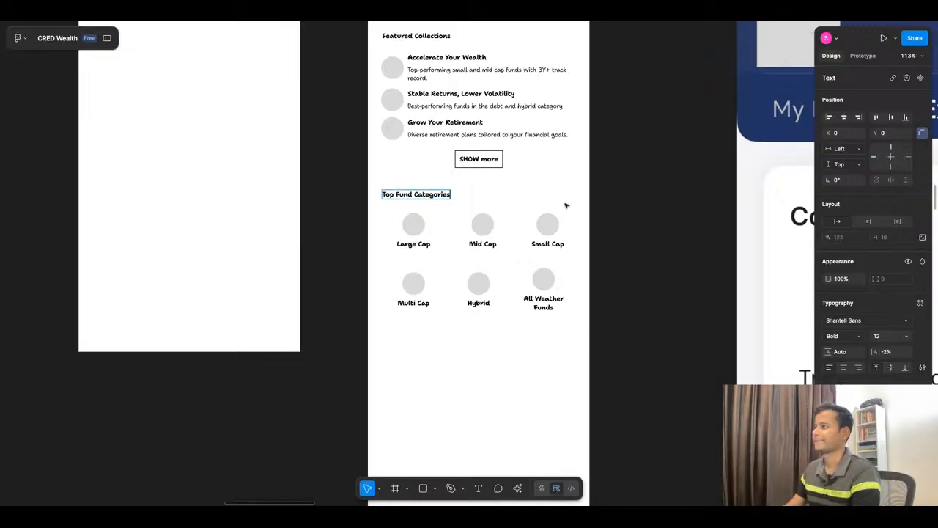
key(Escape)
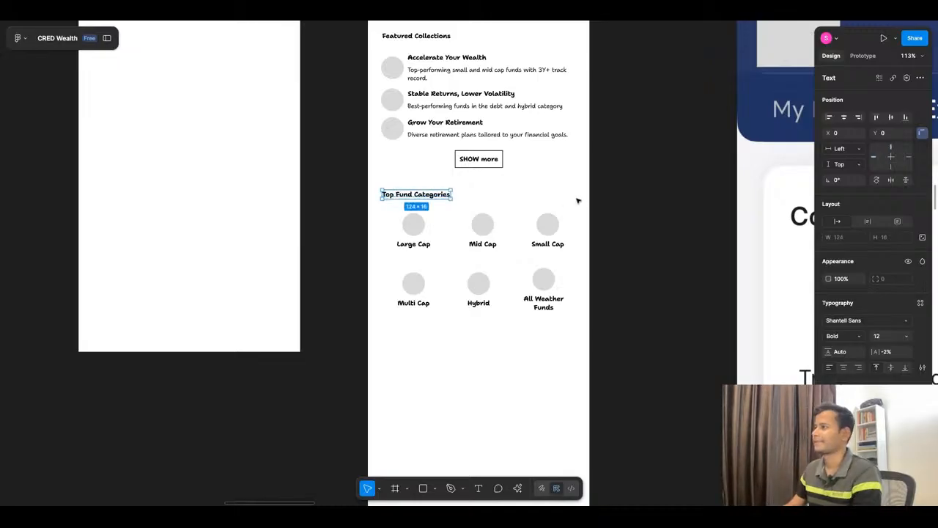
click(578, 201)
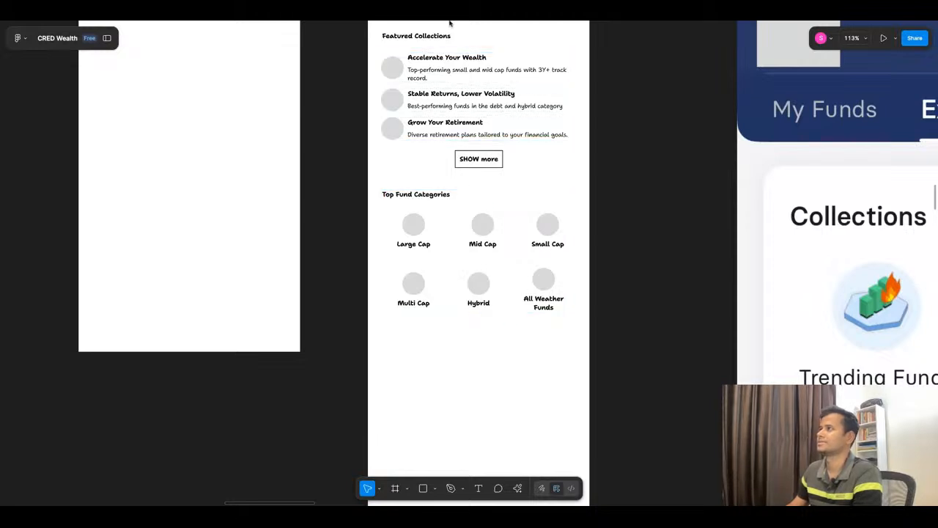
Step: Recheck ChatGPT's Top Fund Categories table and change the grid's "All Weather Funds" label to "Debt"
key(ctrl+Tab)
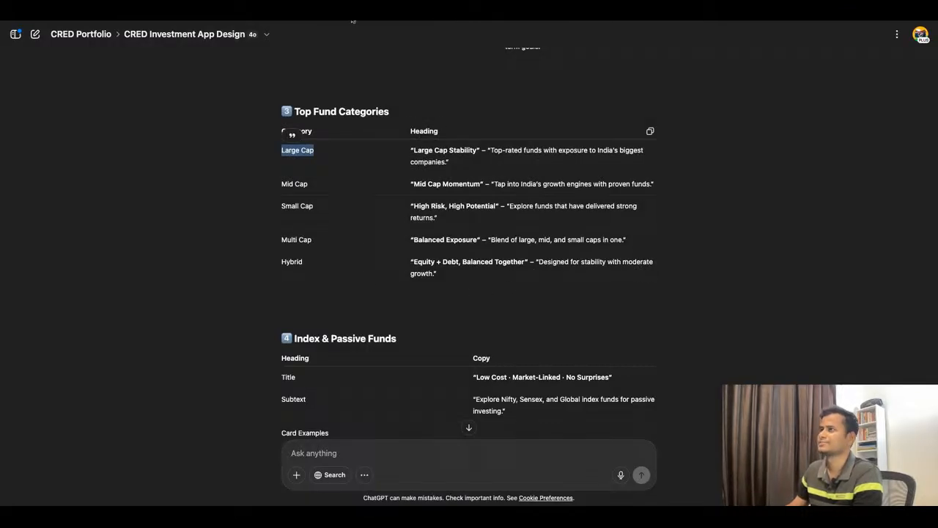
key(ctrl+Tab)
click(553, 307)
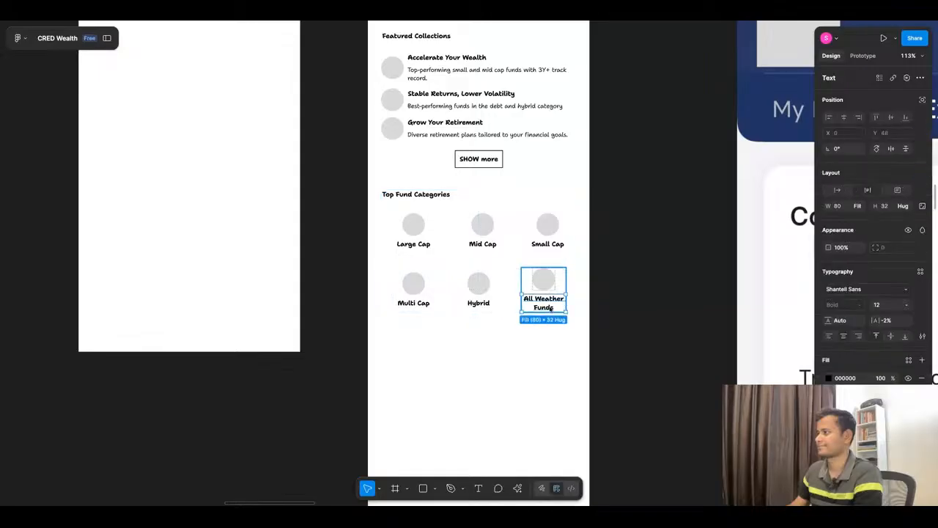
double_click(553, 308)
text(Debt)
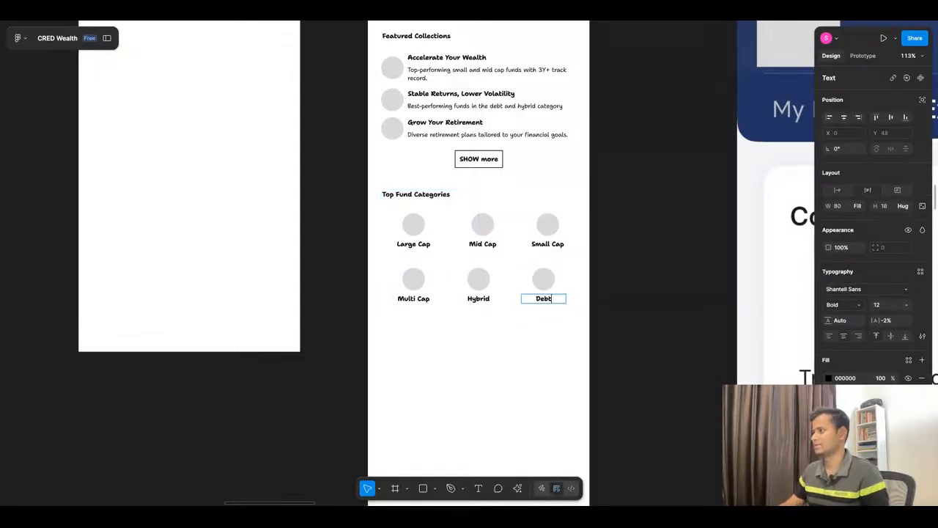
key(Escape)
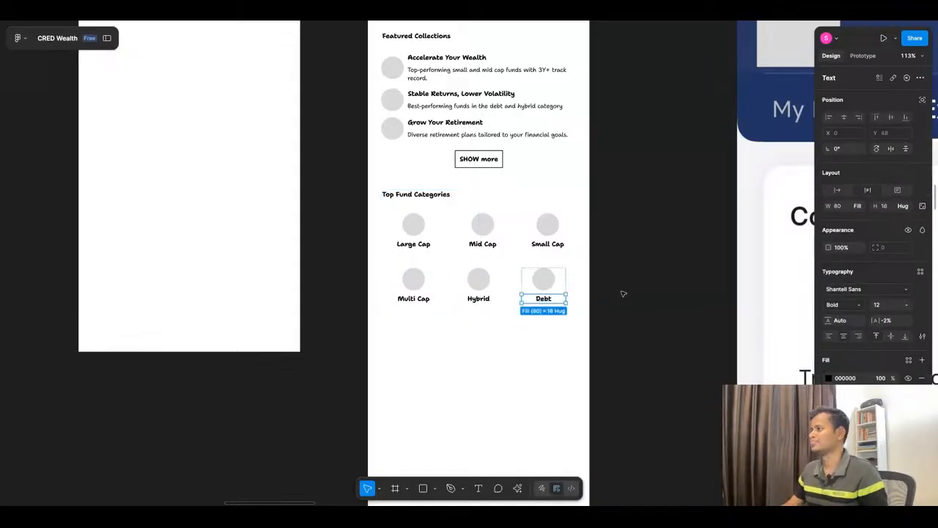
key(Escape)
Step: Duplicate the whole Top Fund Categories section, placing the copy directly below the original in the Explore Mutual Funds screen
scroll(447, 159, down, 4)
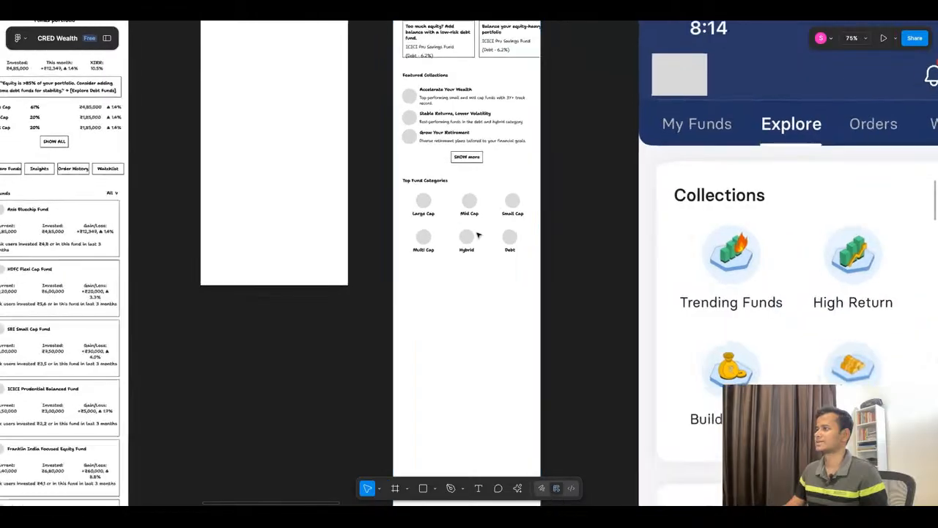
scroll(475, 232, up, 4)
click(460, 195)
key(ctrl+d)
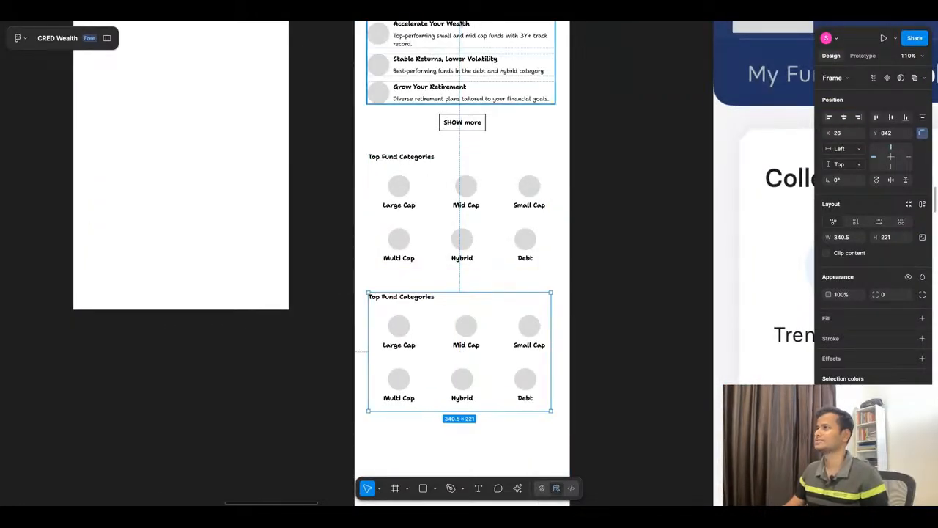
Step: Switch to ChatGPT and review the remaining microcopy sections, from Index & Passive Funds through Popular with CRED Members
key(super+Tab)
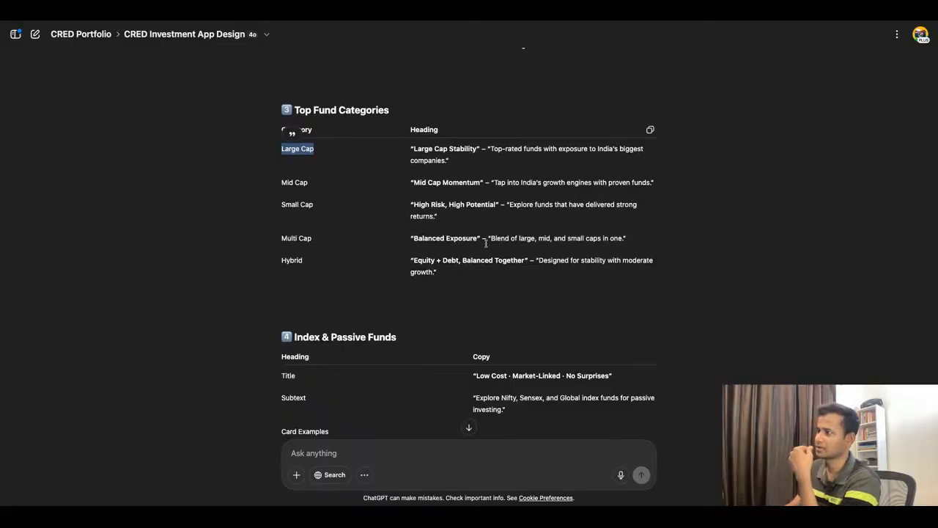
scroll(485, 243, down, 2)
scroll(469, 263, down, 3)
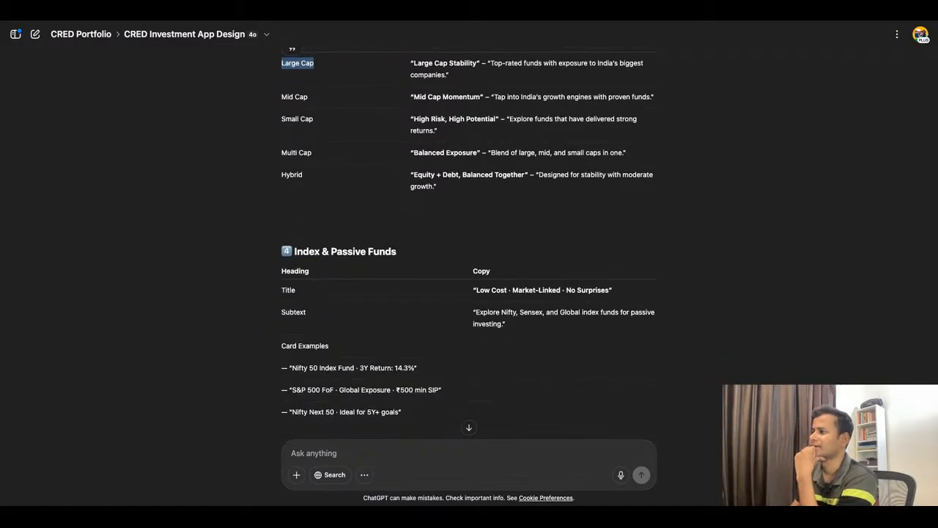
scroll(469, 264, down, 3)
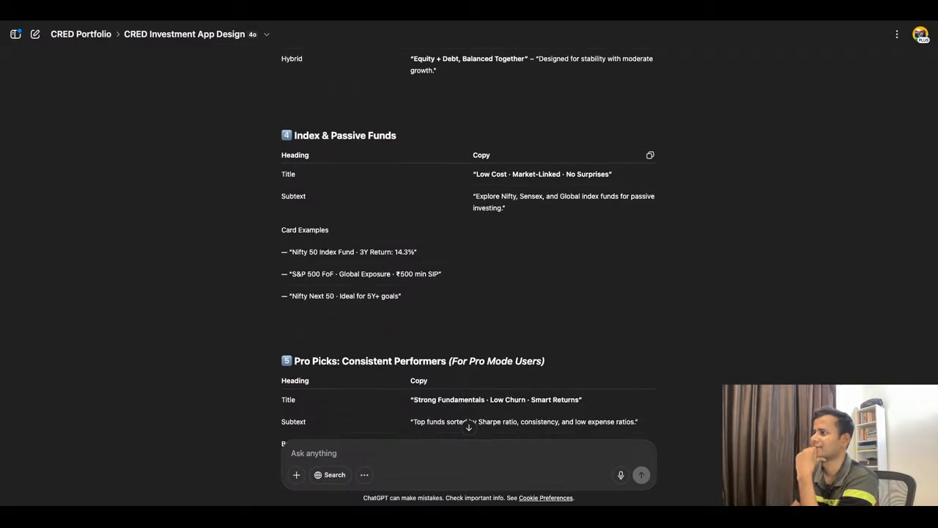
scroll(469, 263, down, 2)
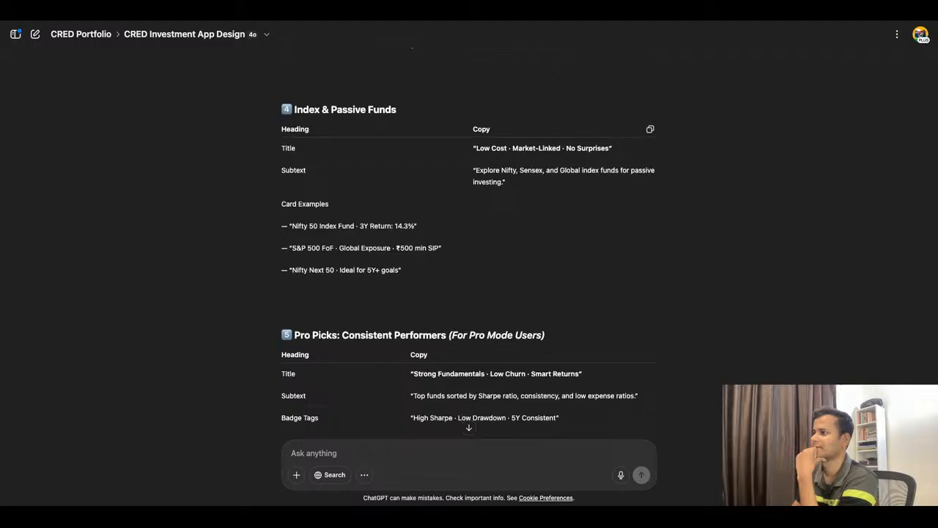
scroll(469, 245, down, 6)
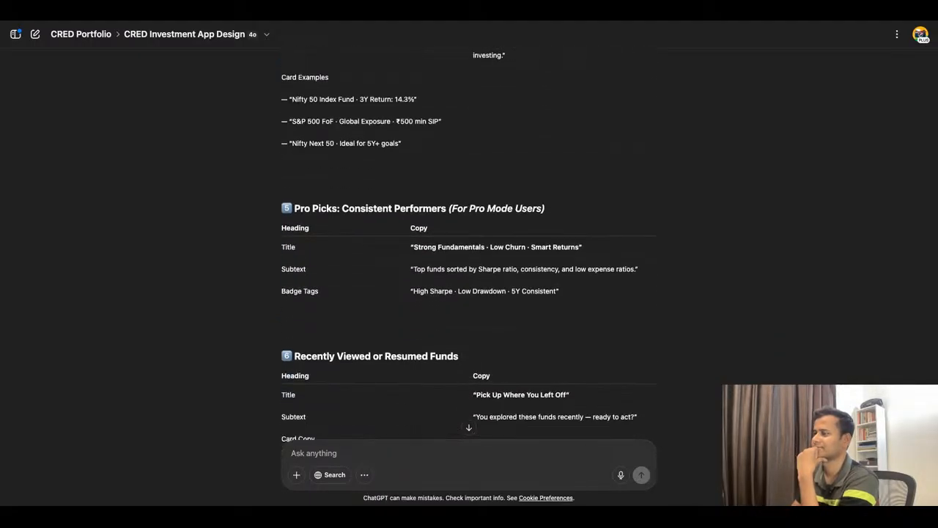
scroll(469, 264, down, 4)
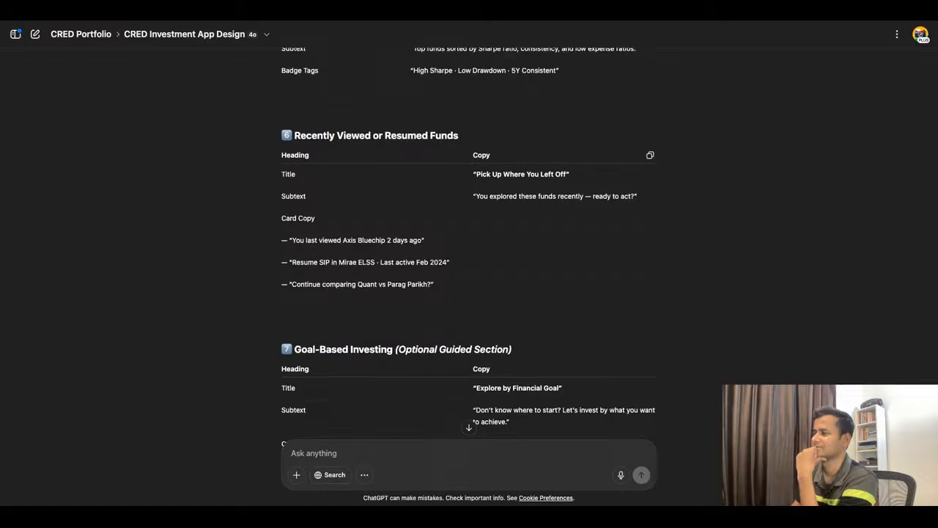
scroll(469, 264, down, 4)
scroll(469, 263, down, 2)
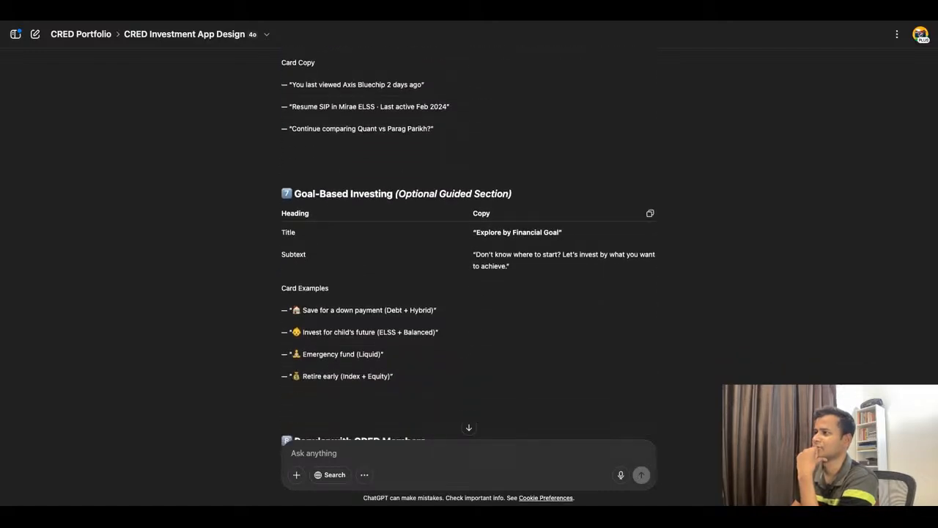
scroll(469, 264, down, 2)
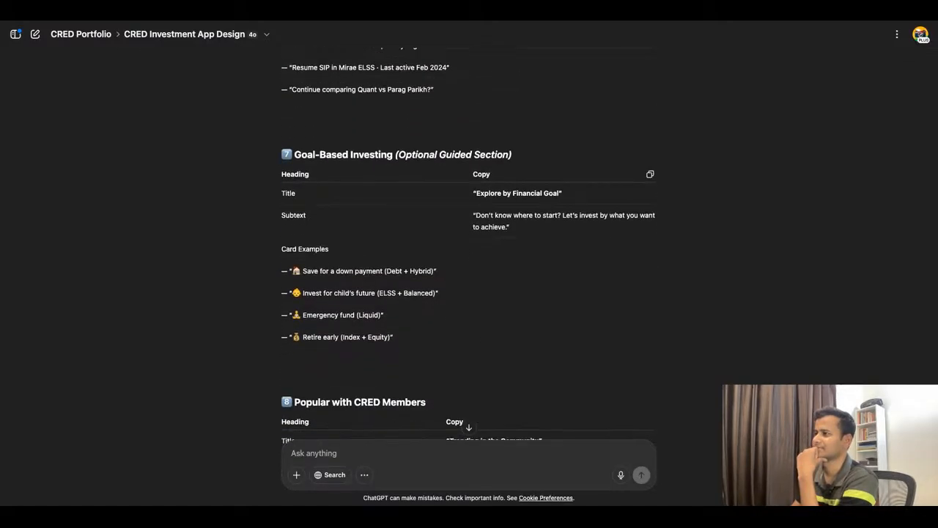
scroll(469, 263, down, 2)
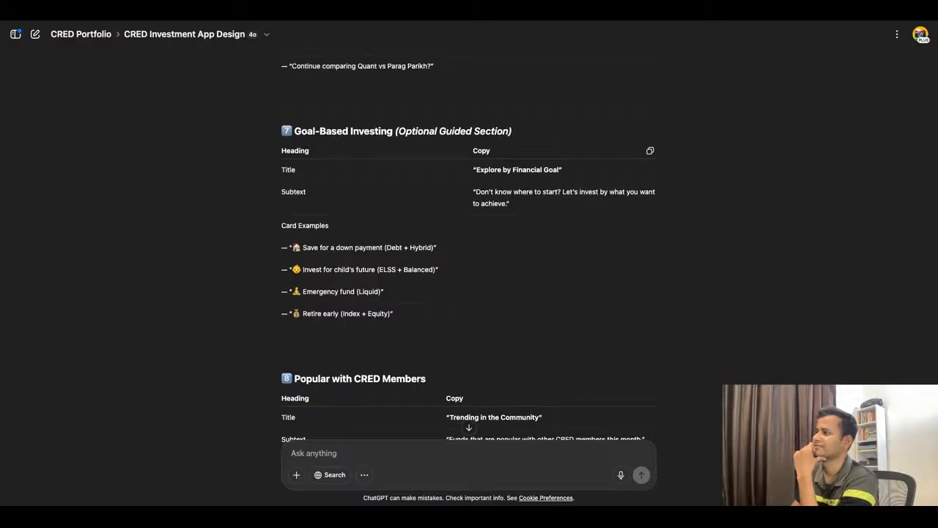
scroll(469, 263, down, 3)
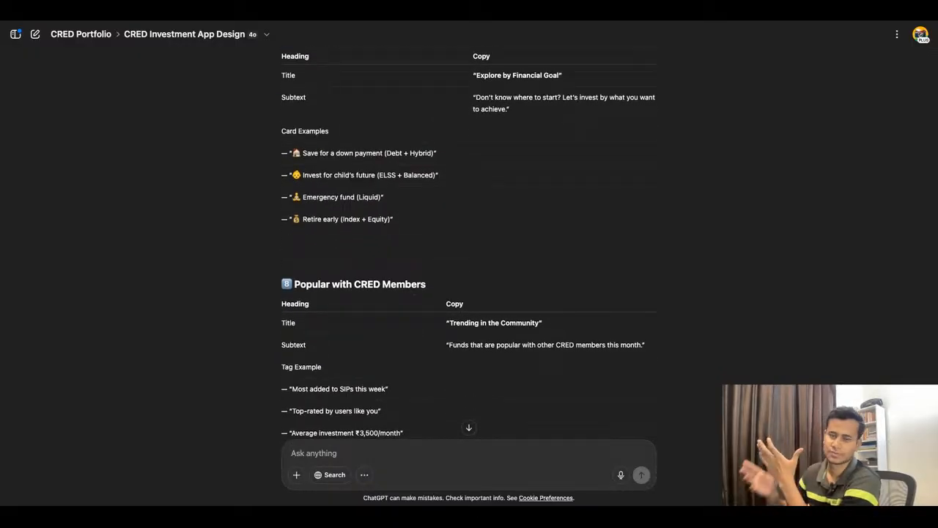
scroll(469, 264, down, 4)
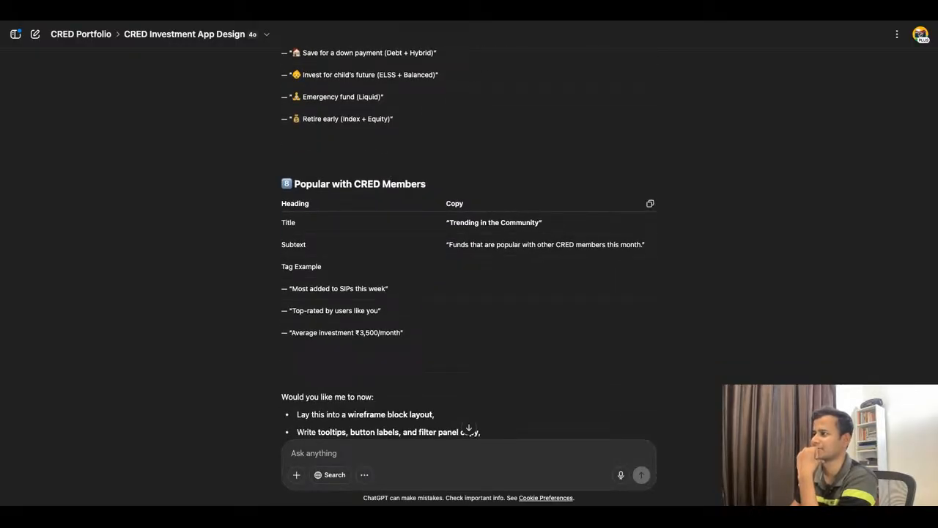
Step: Return to Figma and examine the duplicated fund section alongside the neighbouring screens and the reference app's Explore screenshot
click(378, 17)
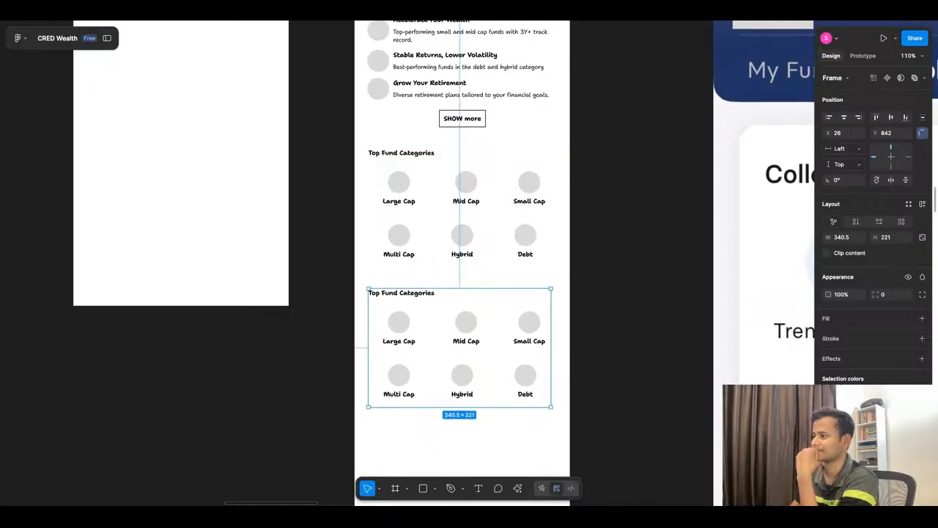
scroll(513, 264, down, 2)
click(337, 310)
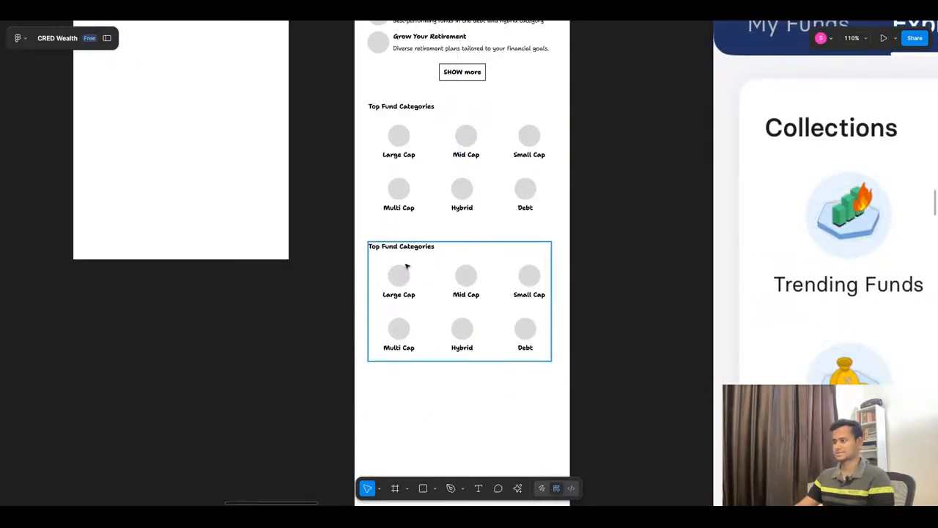
scroll(407, 268, down, 5)
scroll(484, 356, up, 4)
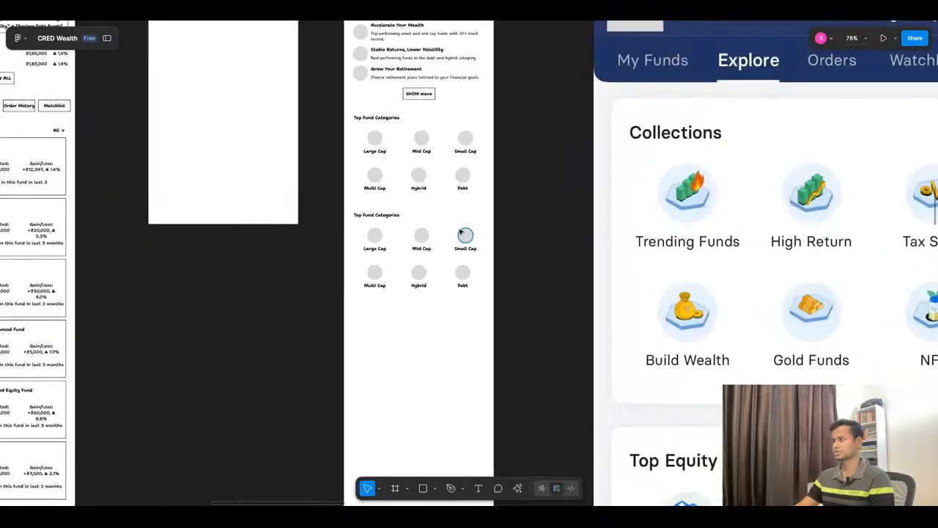
scroll(462, 233, down, 3)
scroll(452, 268, down, 5)
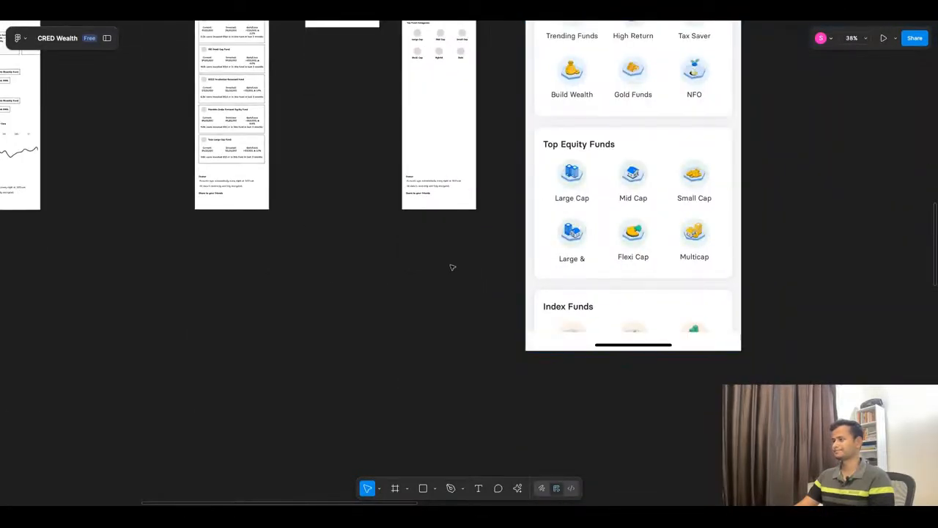
scroll(452, 267, down, 5)
scroll(579, 205, up, 3)
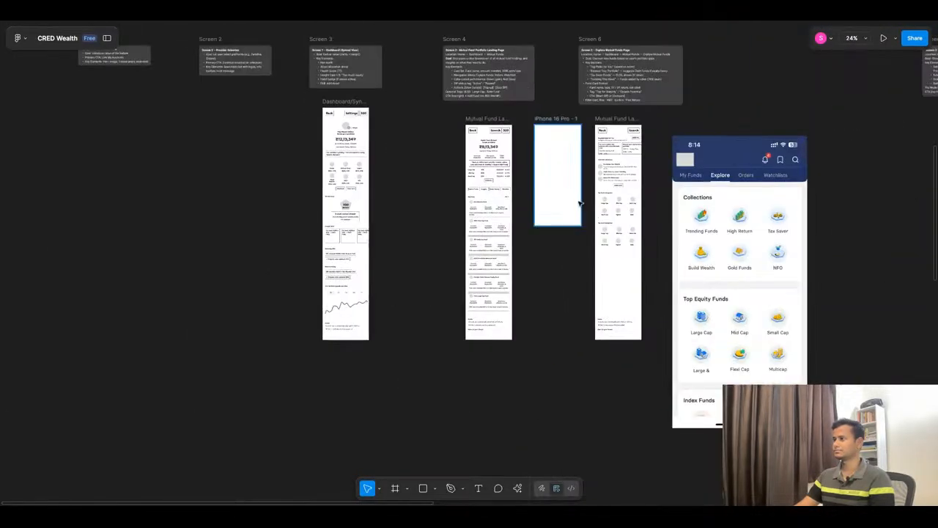
scroll(579, 205, up, 5)
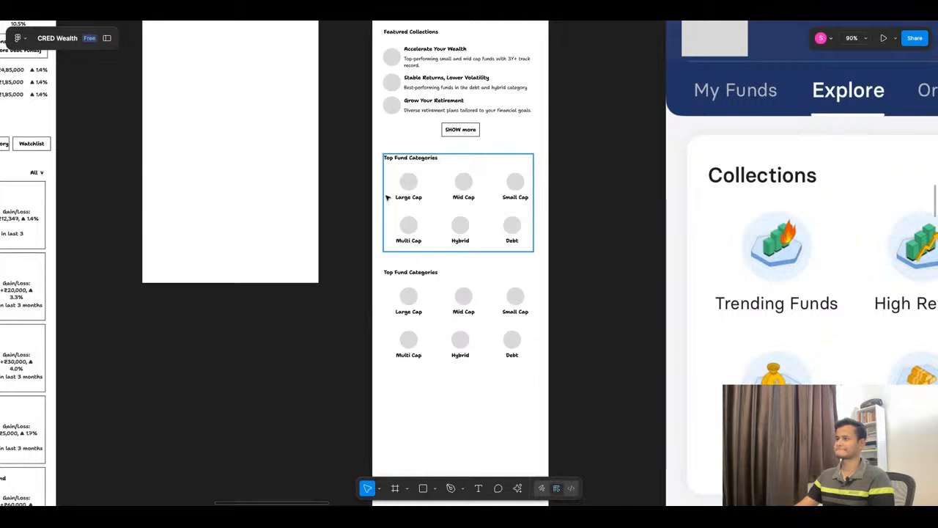
Step: Rename the duplicated lower Top Fund Categories heading to "Top Index Funds"
click(398, 273)
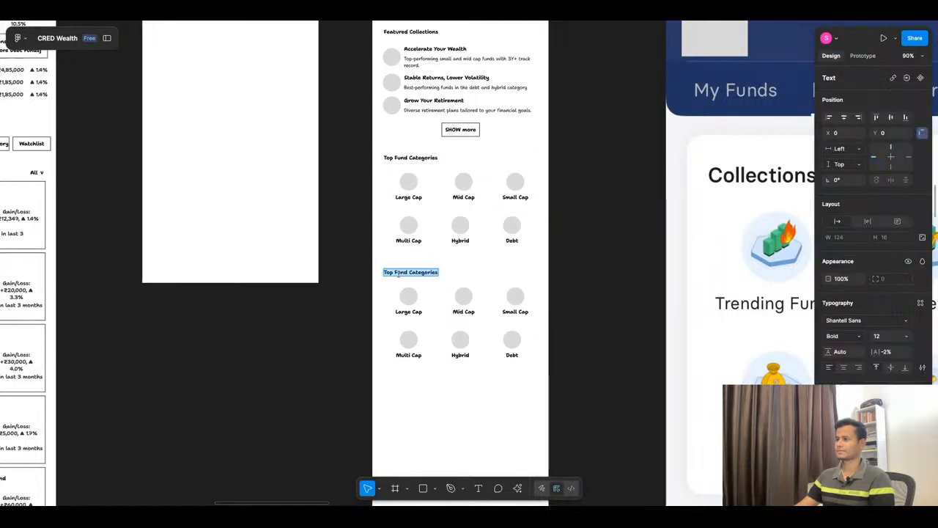
scroll(398, 273, up, 3)
click(393, 271)
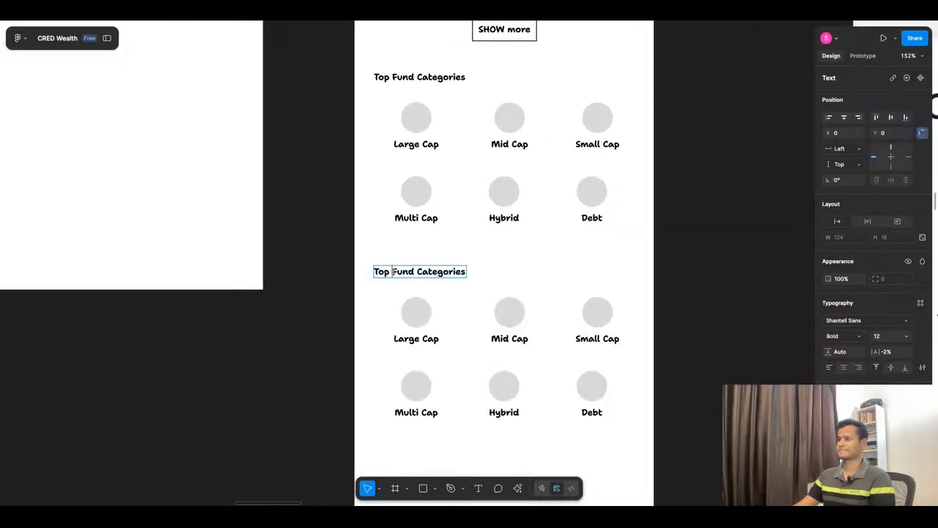
key(alt+shift+Right)
key(alt+shift+Right)
text(In)
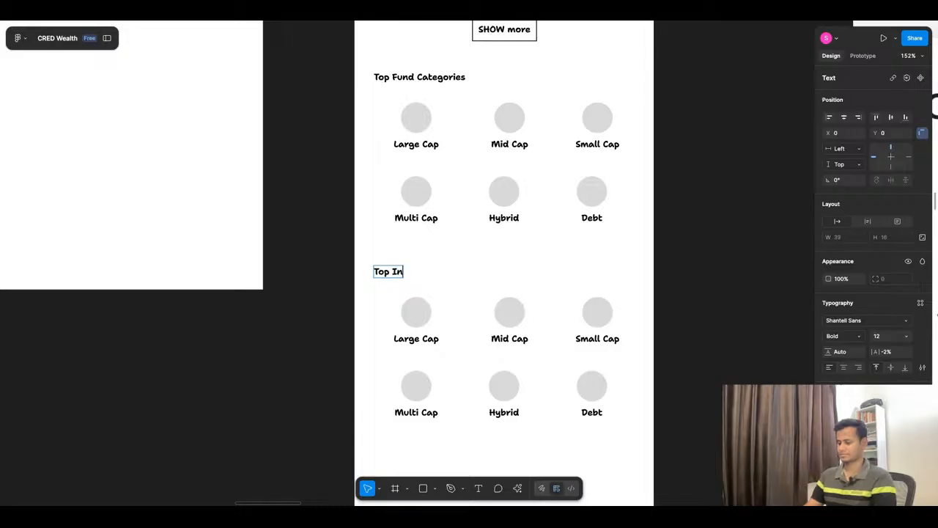
text(dex Funds)
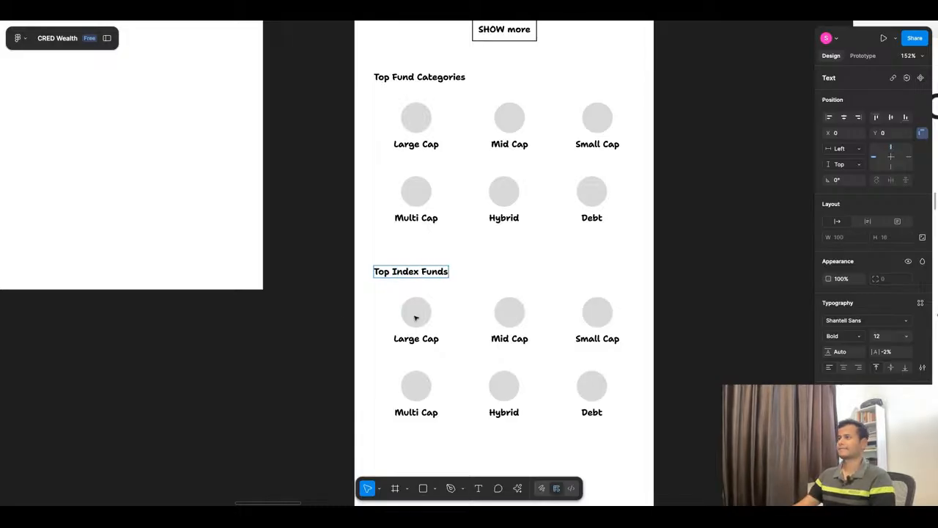
click(307, 306)
click(307, 306)
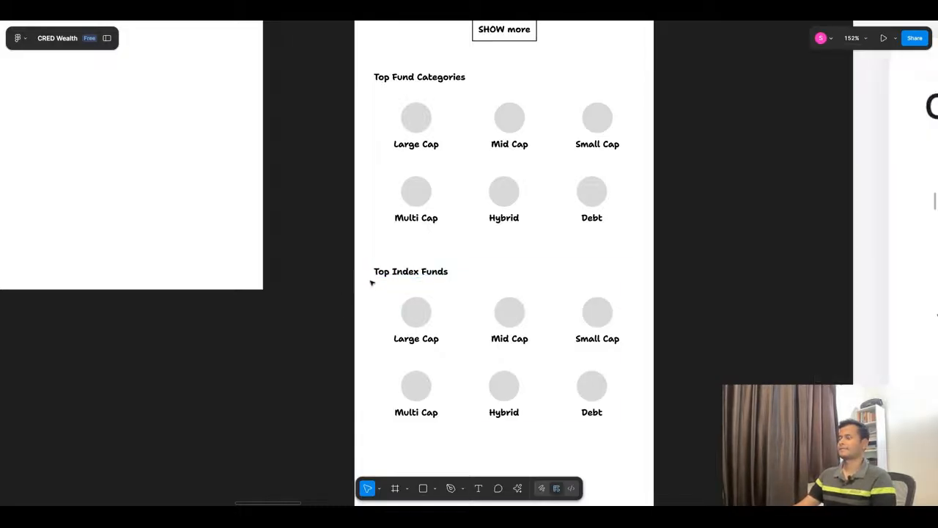
Step: Remove the word "Top" from the lower section's heading so that it reads "Index Funds"
click(393, 276)
double_click(393, 273)
double_click(393, 271)
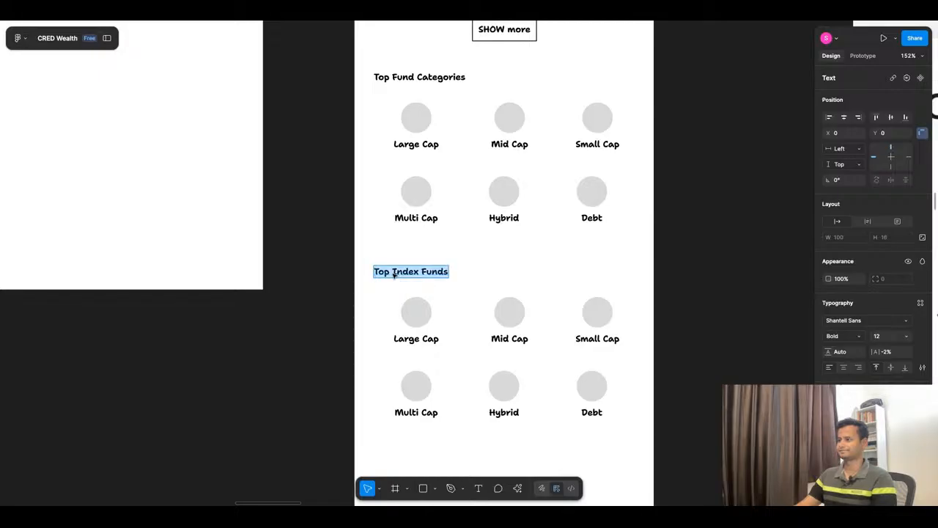
click(393, 271)
key(shift+super+Left)
key(BackSpace)
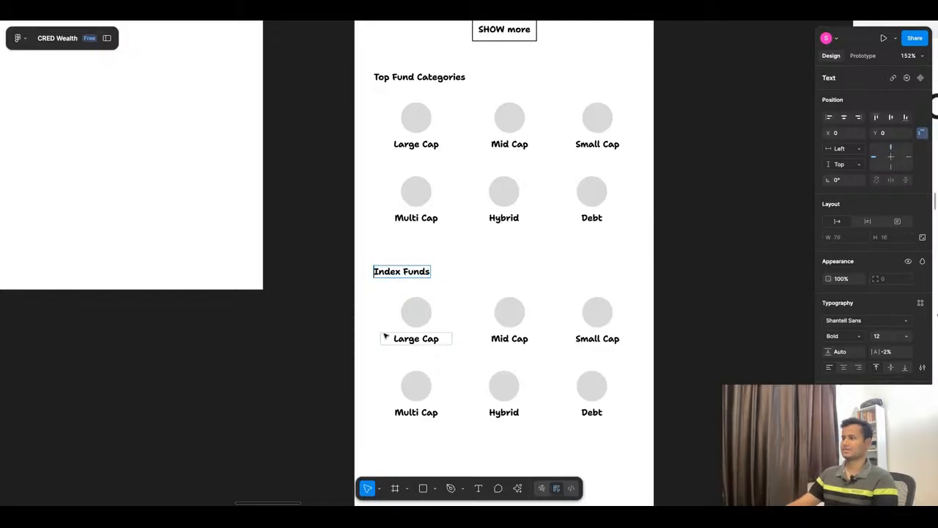
click(467, 316)
Step: Relabel the Large Cap and Mid Cap items under Index Funds as "Nifty 50" and "Nifty Next 50"
double_click(431, 340)
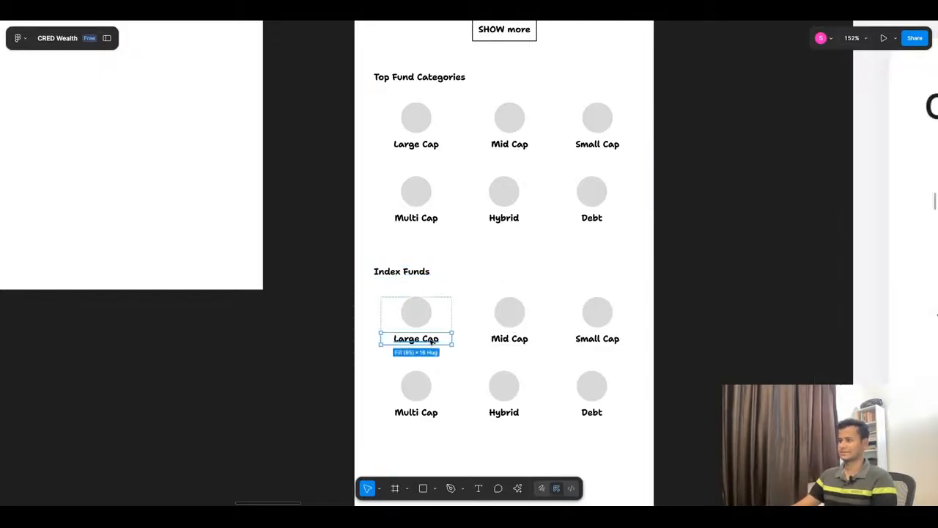
double_click(432, 340)
text(Nift)
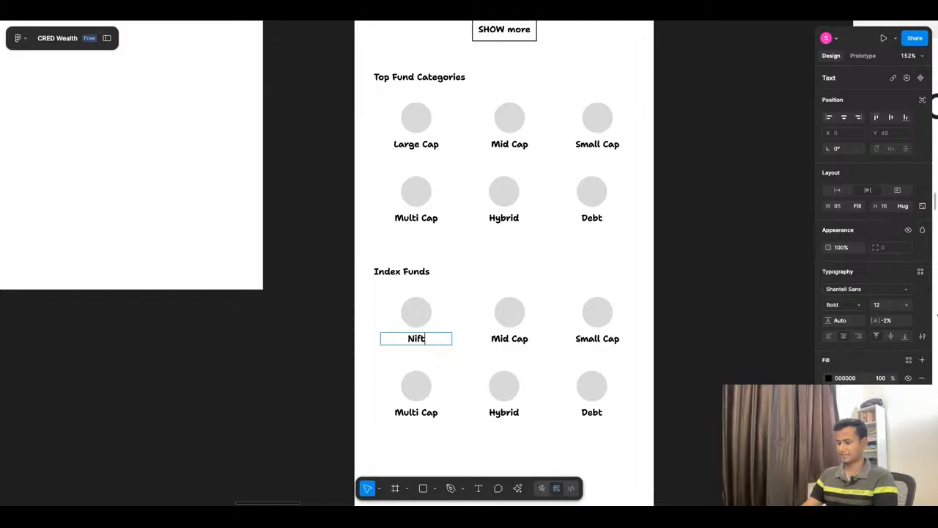
text(y S0)
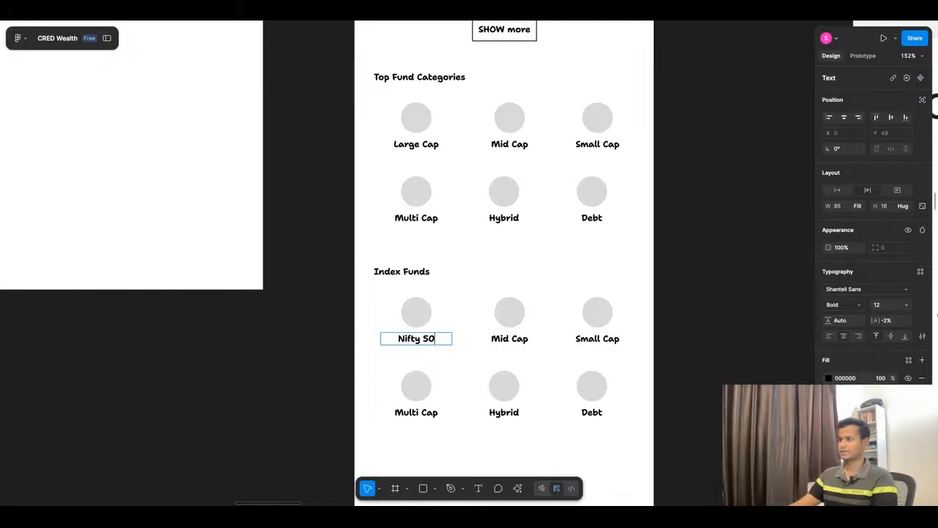
double_click(527, 340)
double_click(526, 339)
text(Nifty Next)
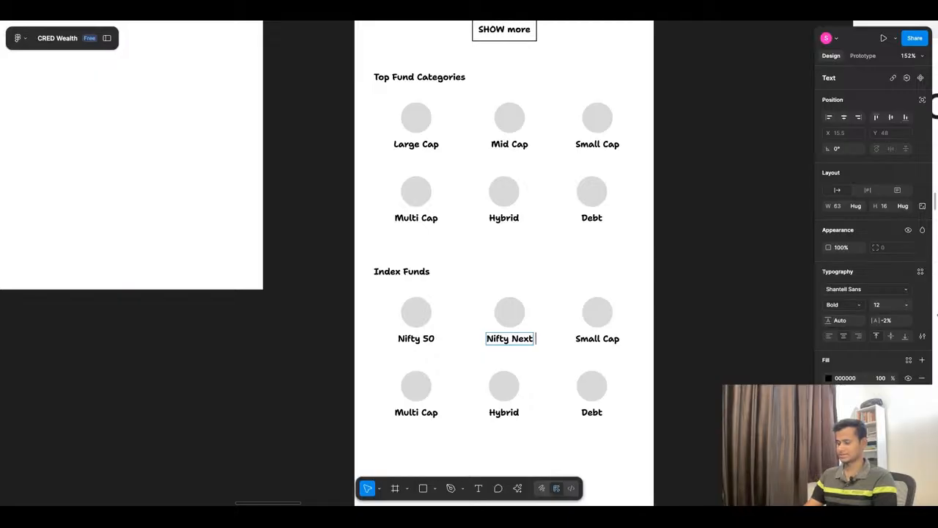
text(50)
Step: Consult the reference app's Index Funds screenshot and relabel the Small Cap item under Index Funds as "Nifty Smallcap"
scroll(471, 218, down, 10)
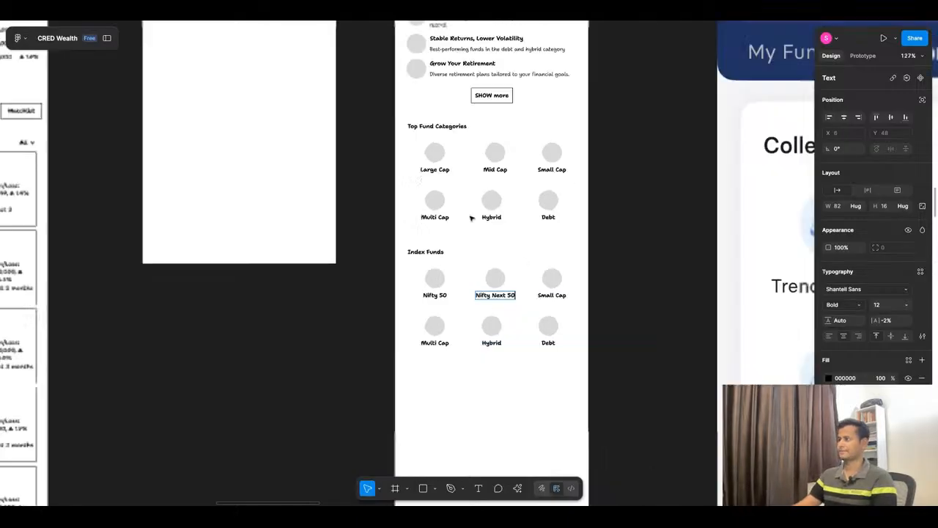
scroll(471, 218, down, 5)
scroll(434, 330, up, 8)
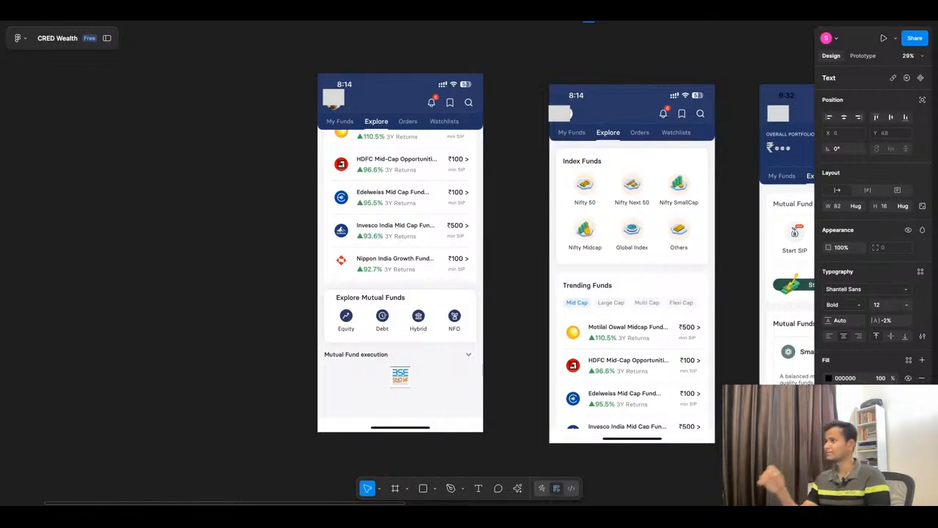
scroll(444, 357, down, 15)
scroll(444, 357, up, 20)
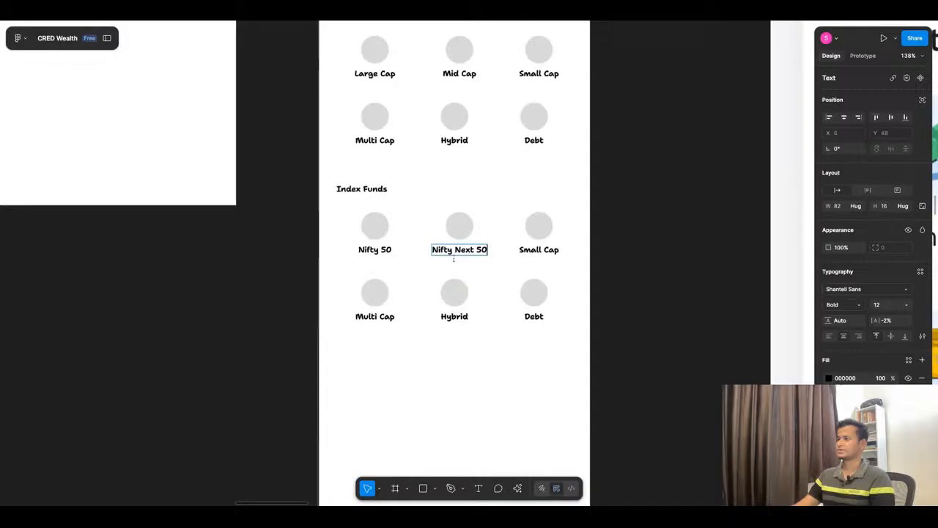
double_click(529, 250)
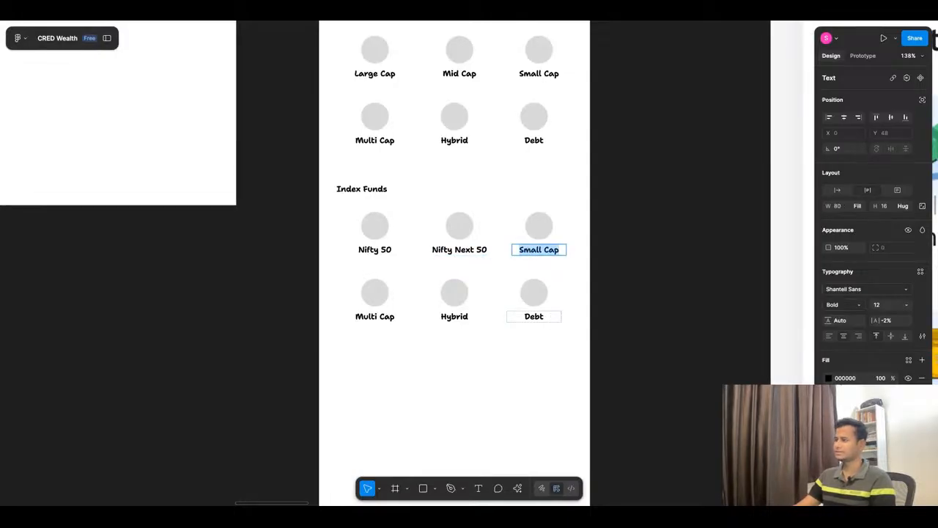
text(Nifty)
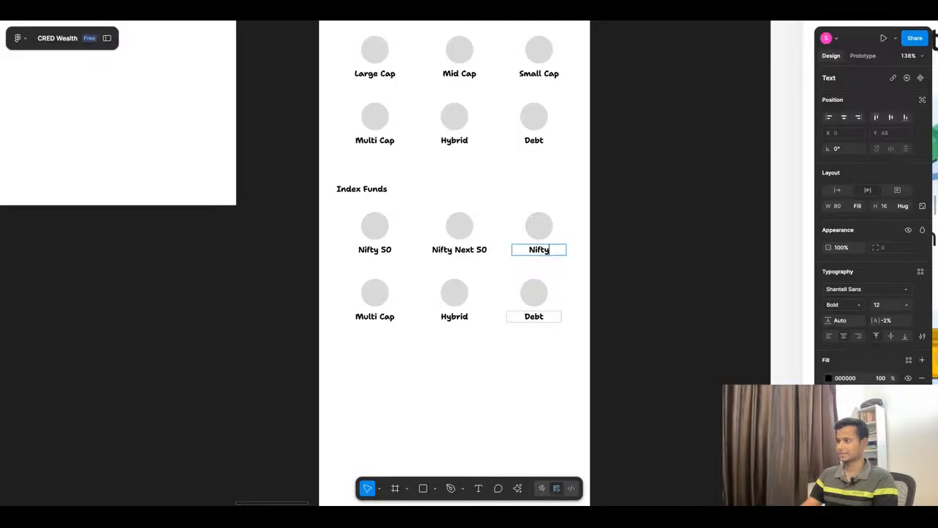
text( Small)
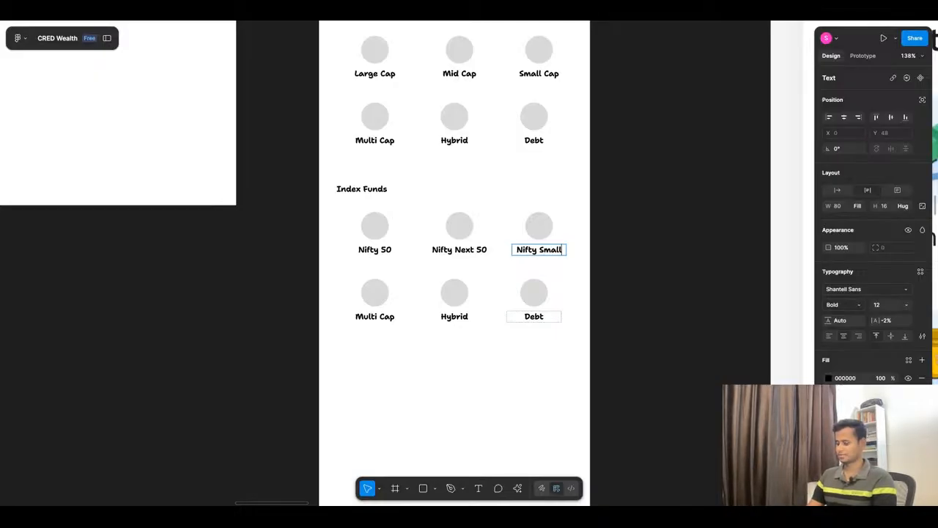
text(Cap)
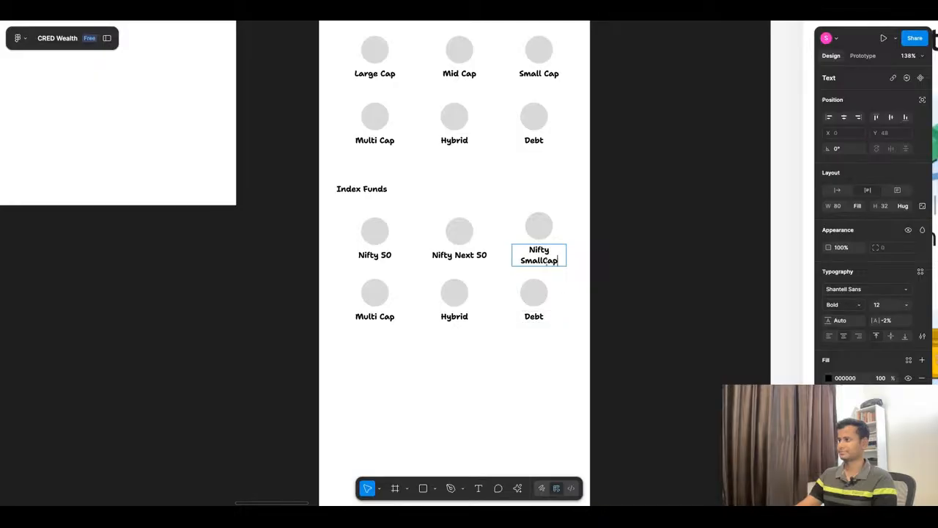
key(Left)
key(Left)
key(BackSpace)
text(c)
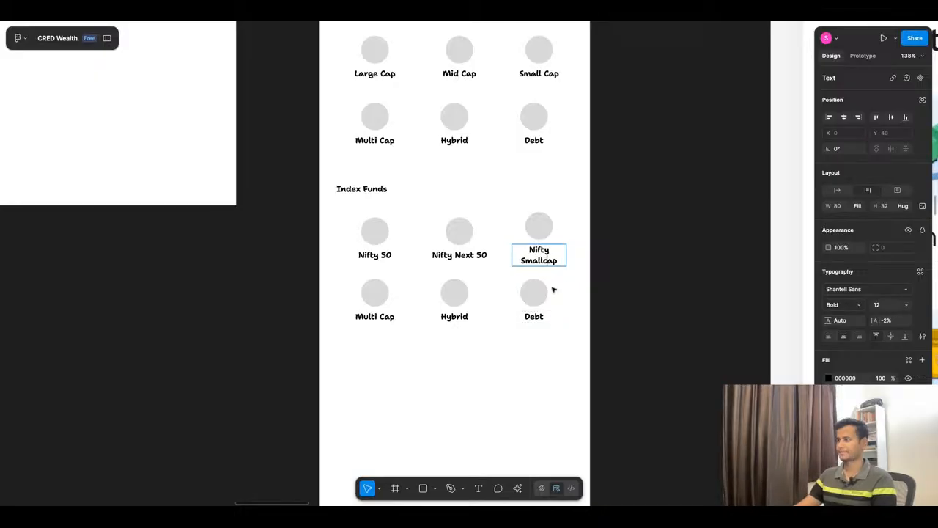
double_click(376, 310)
text(N)
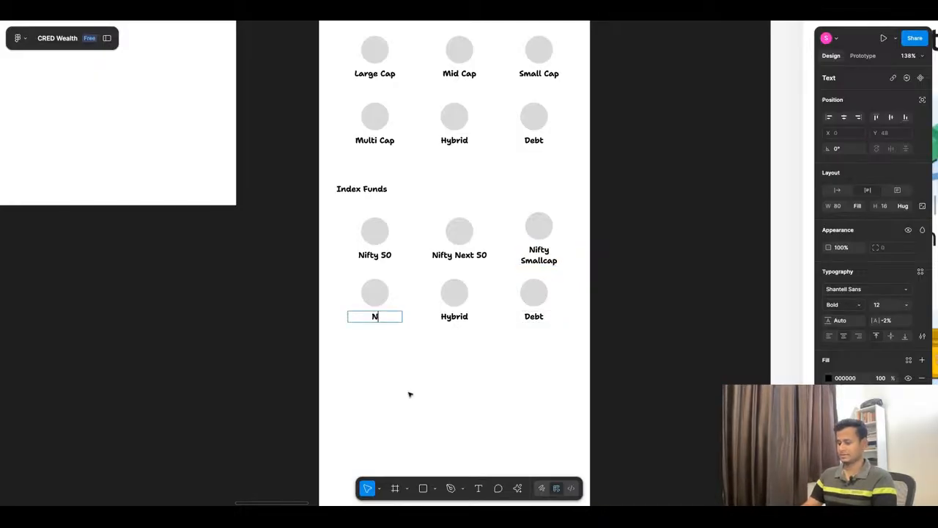
text(ifty)
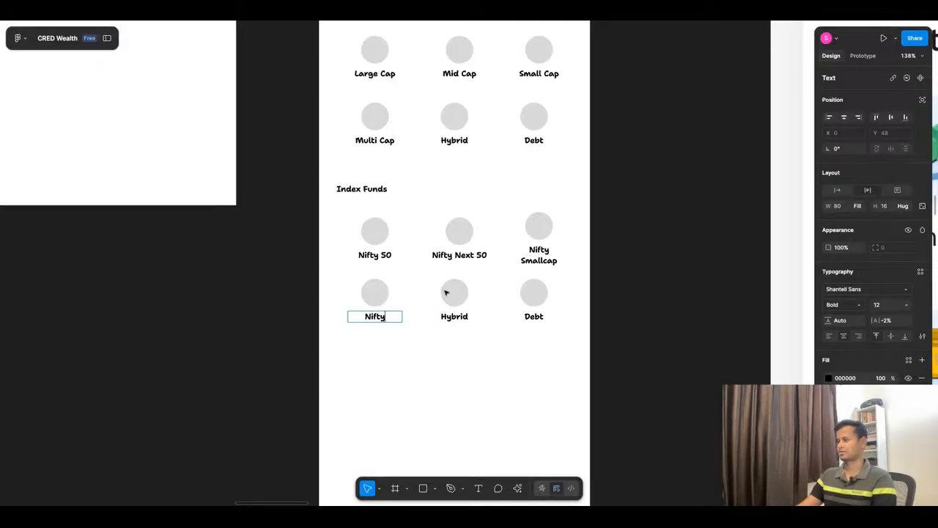
Step: Review ChatGPT's Index & Passive Funds microcopy for fund names to use under Index Funds
click(415, 12)
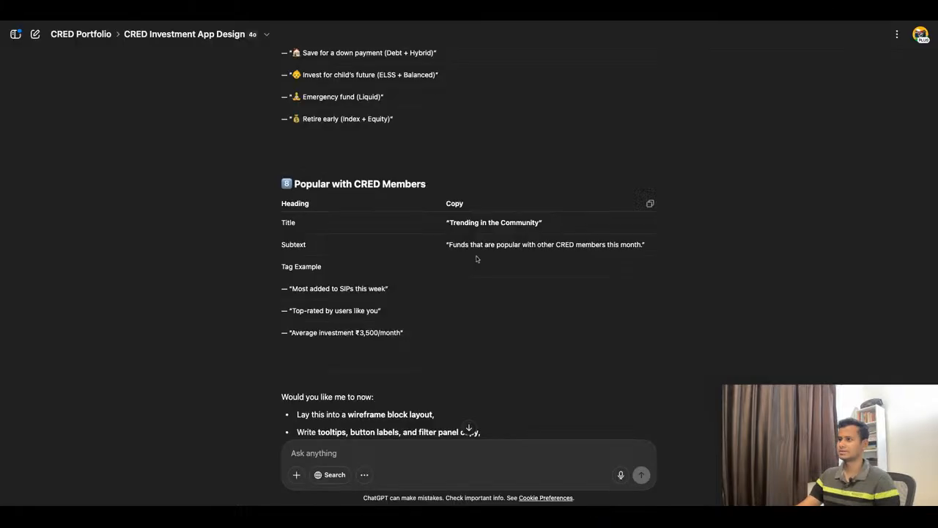
scroll(477, 260, down, 1)
scroll(476, 260, up, 5)
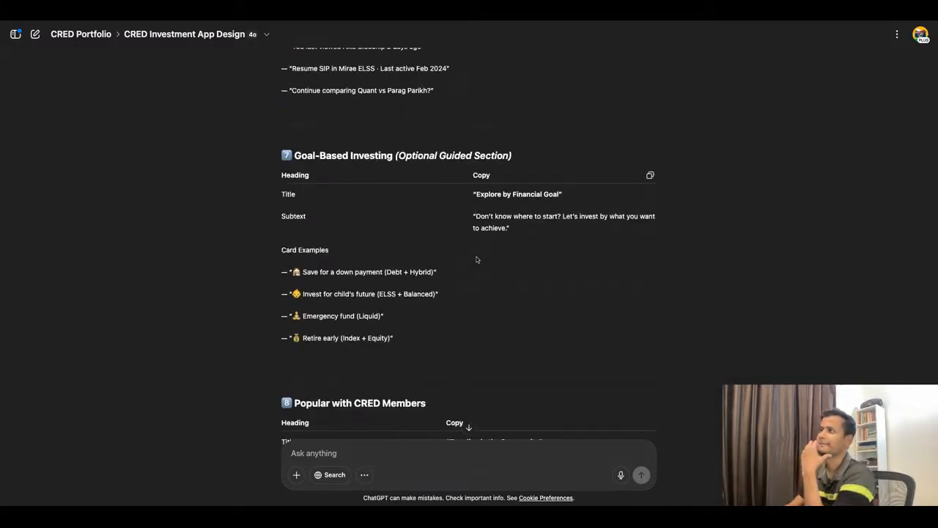
scroll(477, 260, up, 7)
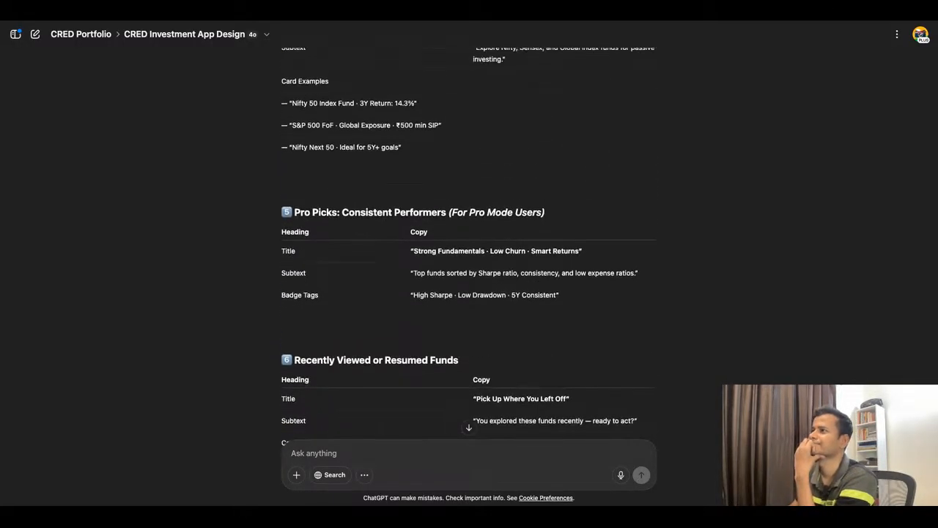
scroll(469, 245, up, 2)
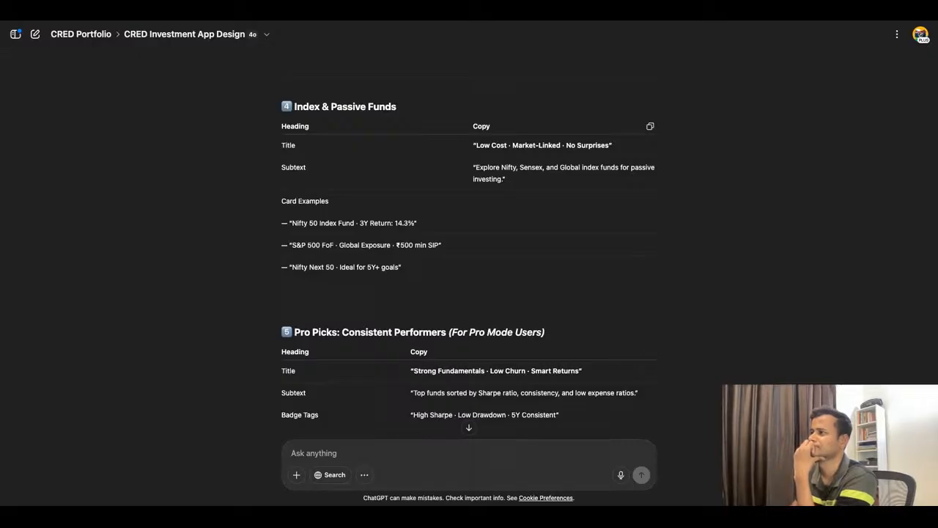
scroll(469, 245, up, 1)
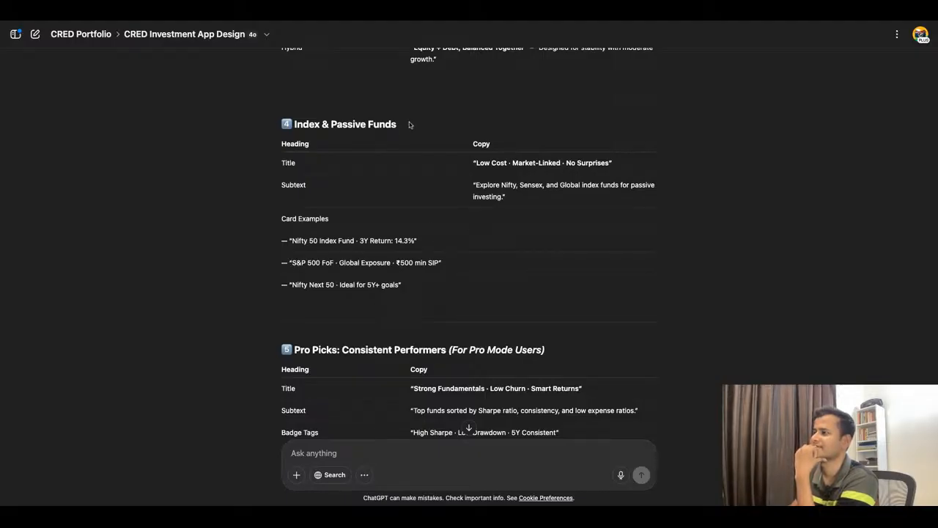
click(384, 22)
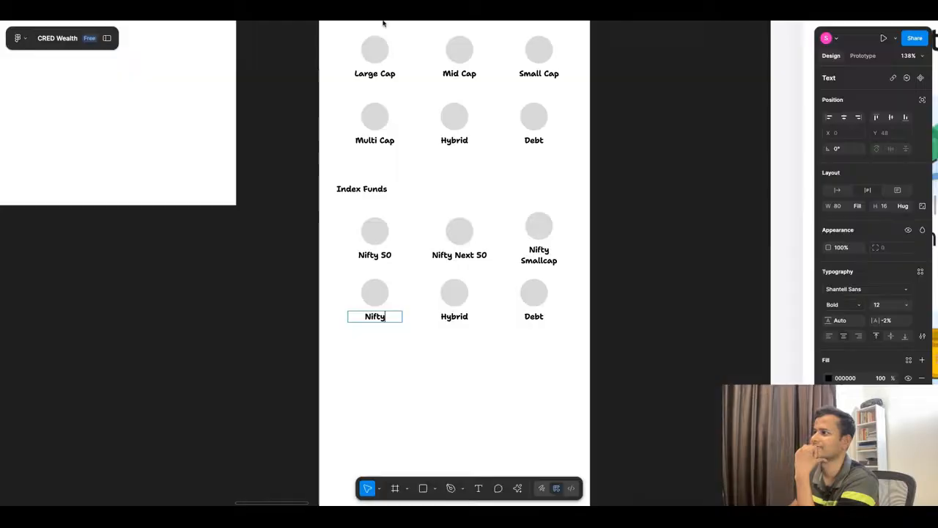
double_click(384, 317)
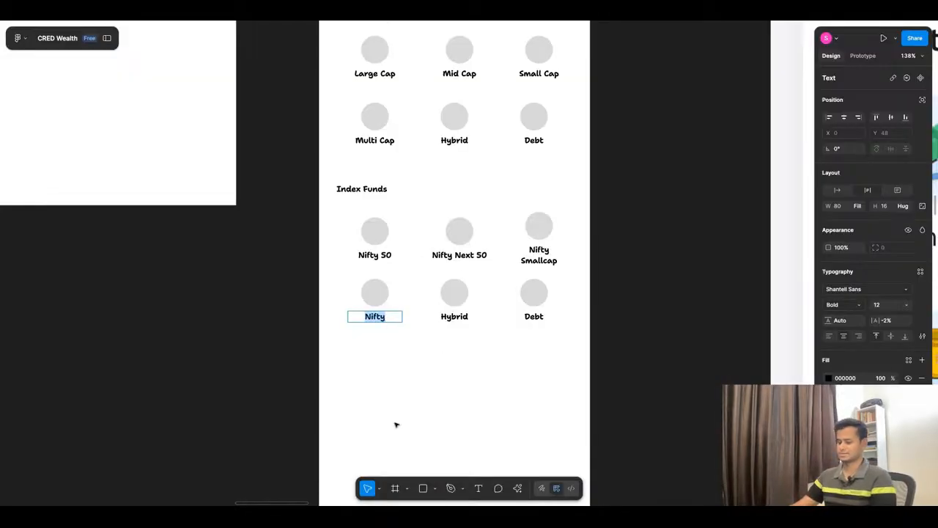
text(Glob)
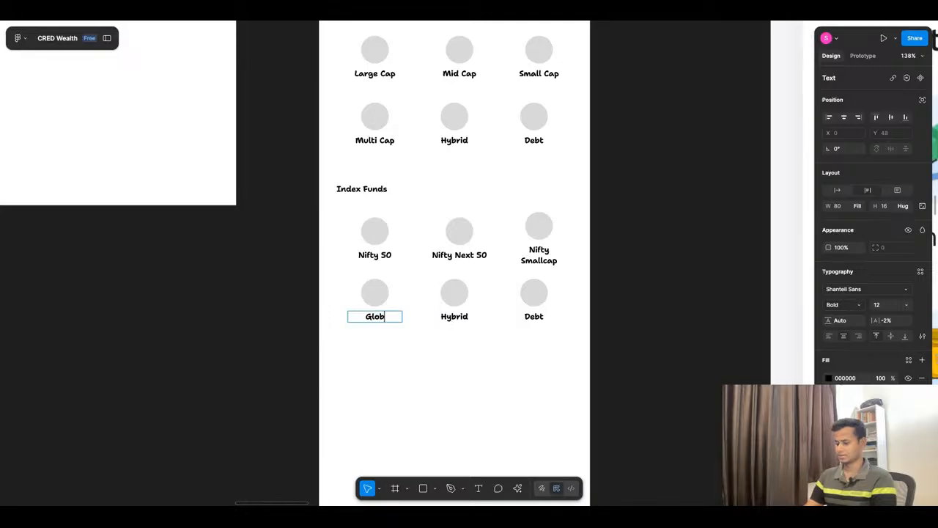
text(a)
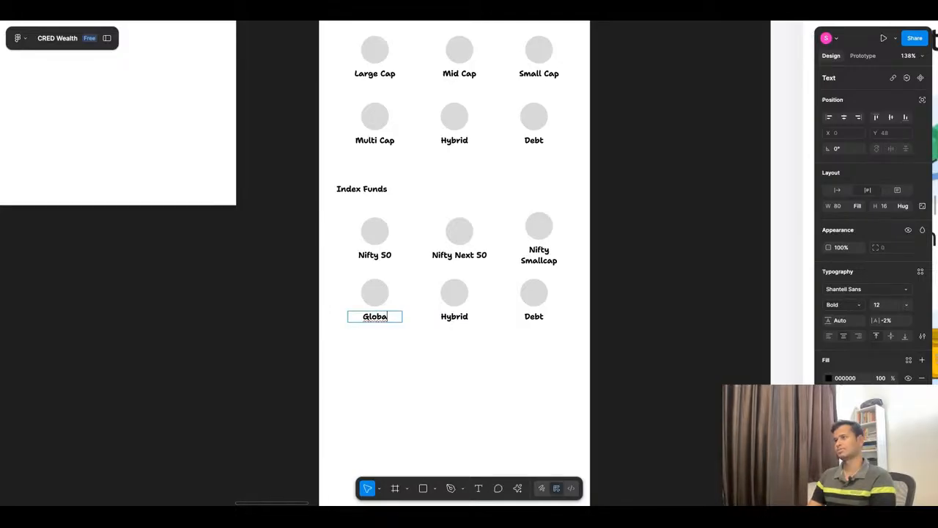
scroll(450, 372, up, 3)
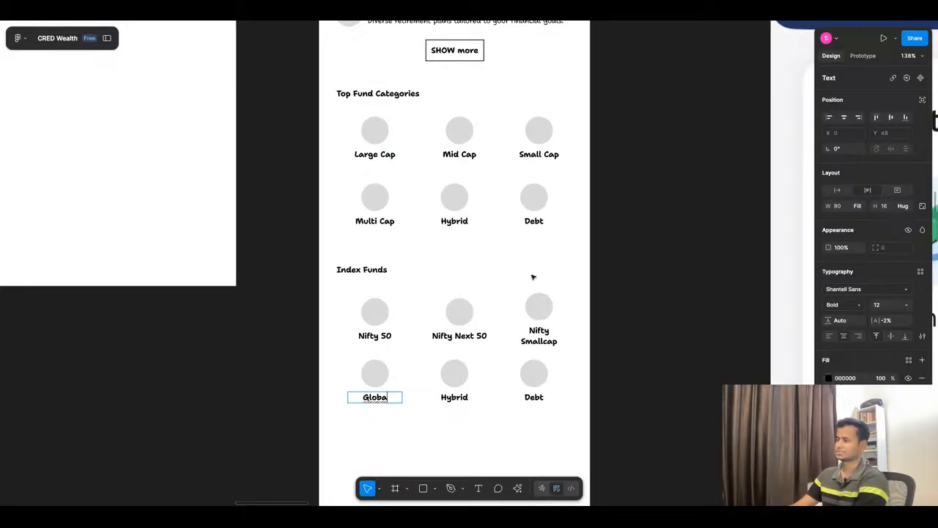
scroll(532, 277, down, 1)
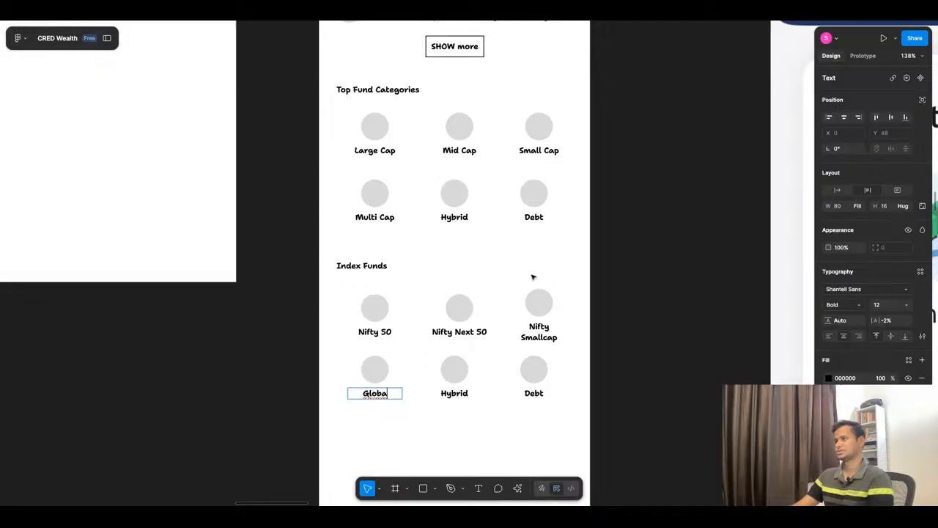
scroll(532, 277, down, 3)
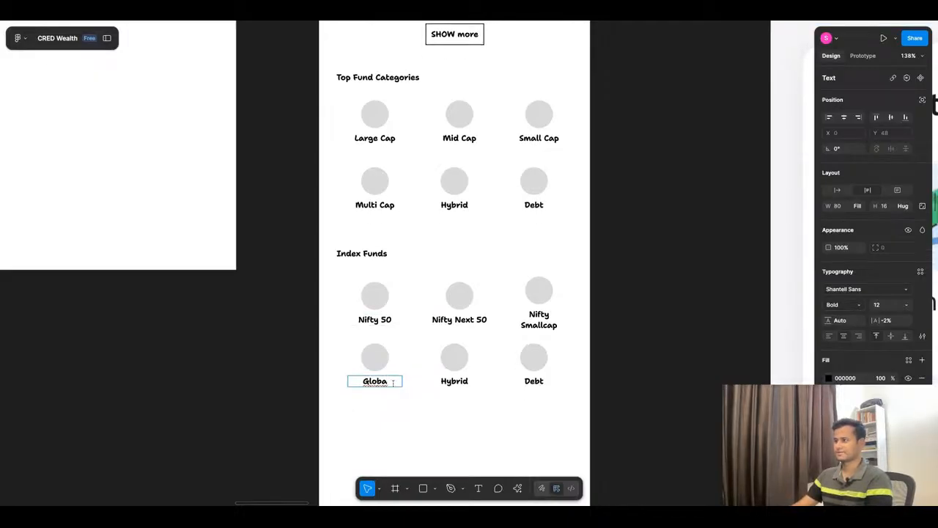
Step: Relabel the first item in the second Index Funds row as "S&P 500" and check it against ChatGPT's card examples
double_click(393, 382)
text(S&P)
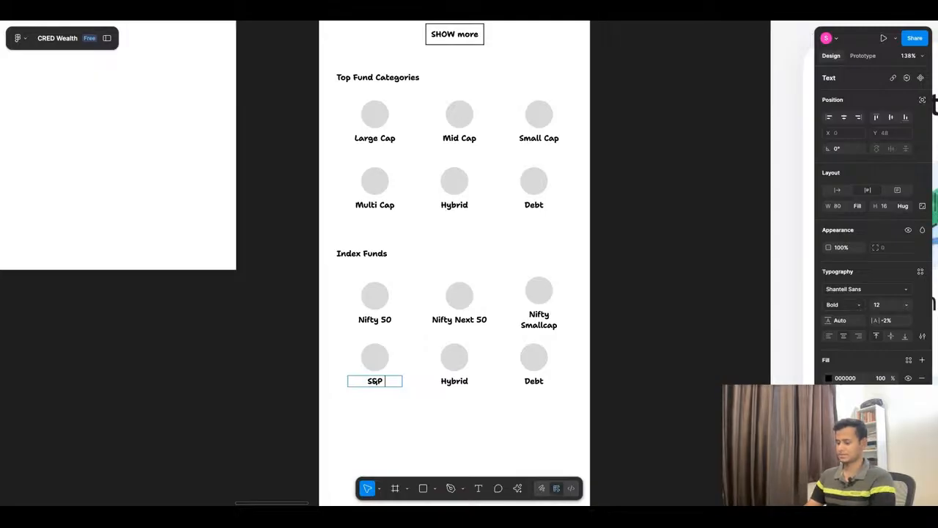
text( 500)
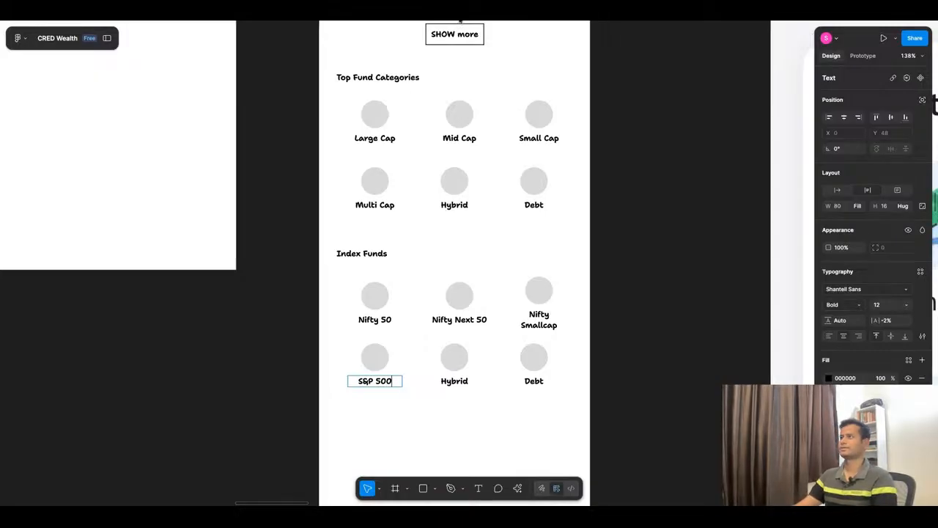
key(super+Tab)
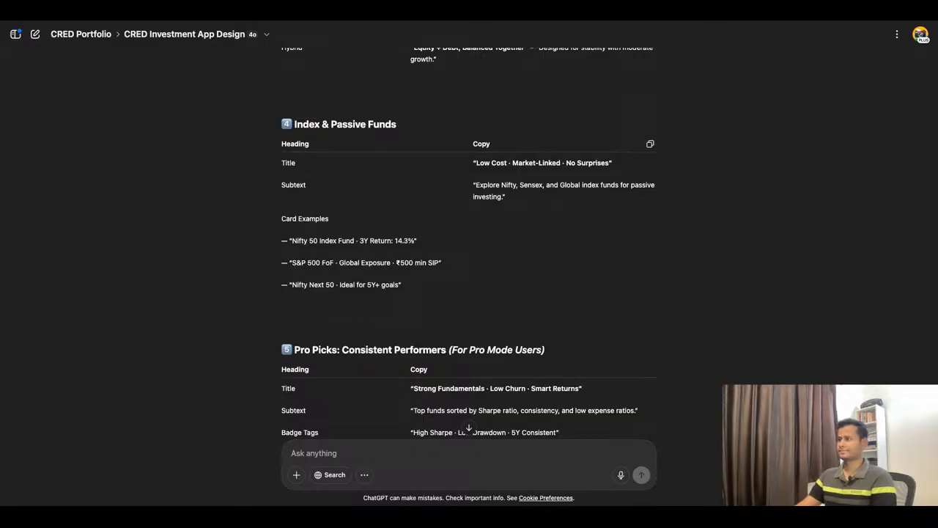
scroll(421, 232, down, 3)
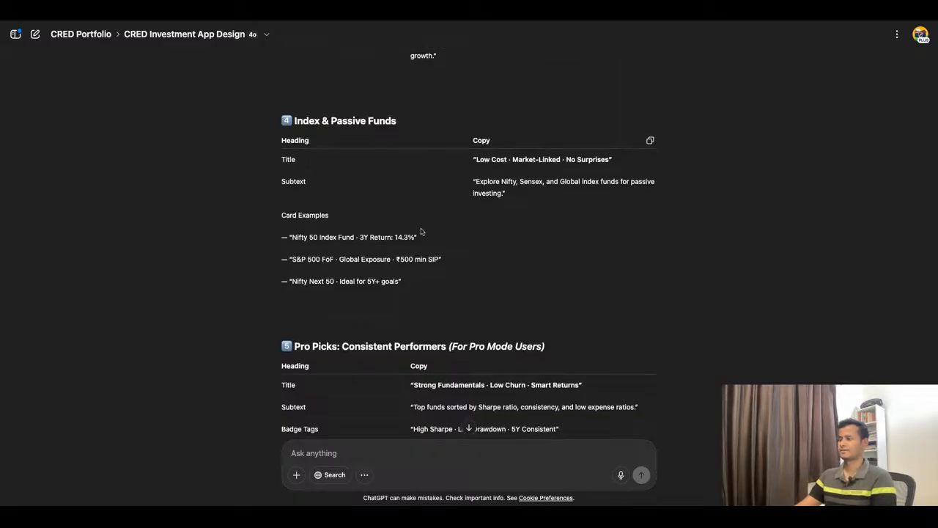
click(344, 14)
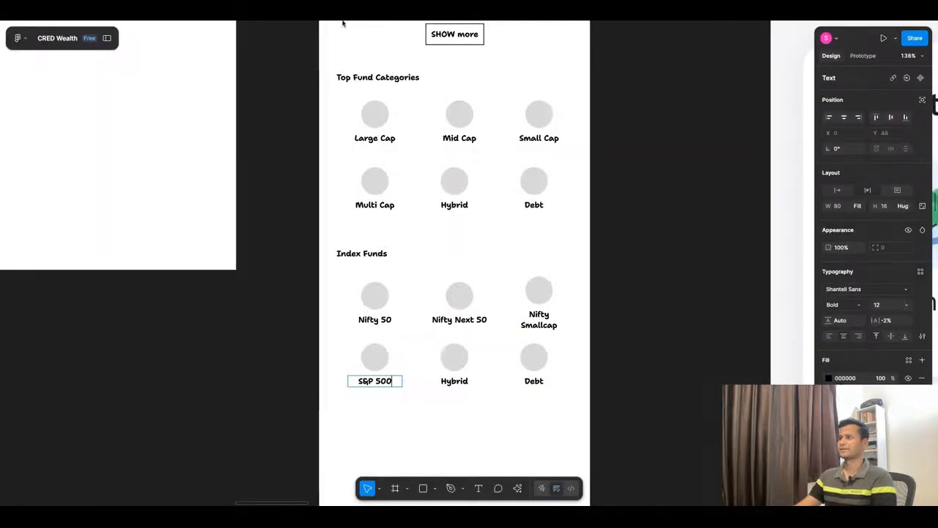
click(431, 420)
click(430, 419)
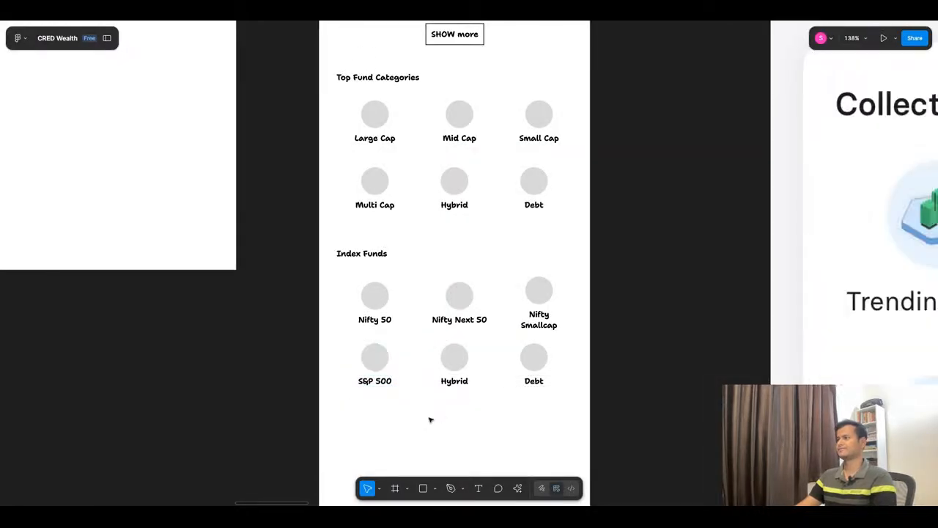
Step: Examine the reference app's Explore screenshots for the item names in its Index Funds section
scroll(422, 317, down, 1)
scroll(422, 317, down, 6)
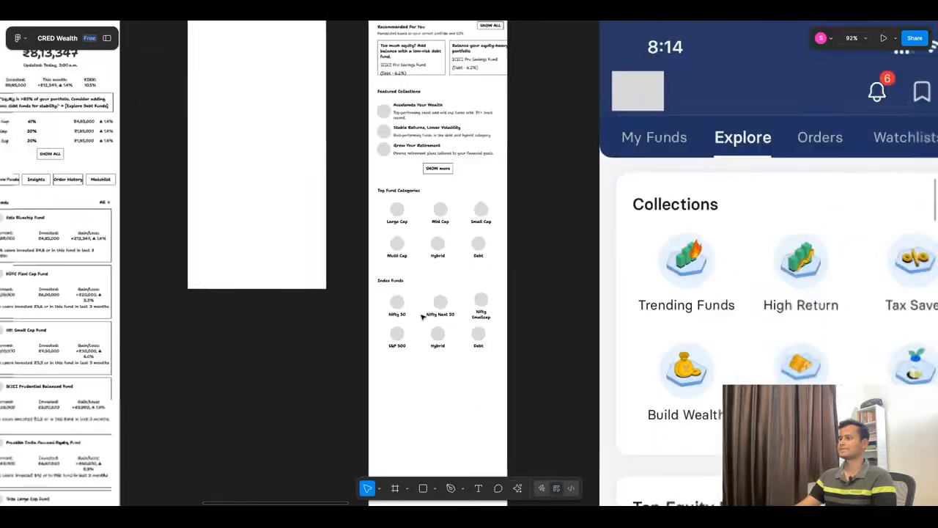
scroll(491, 334, down, 3)
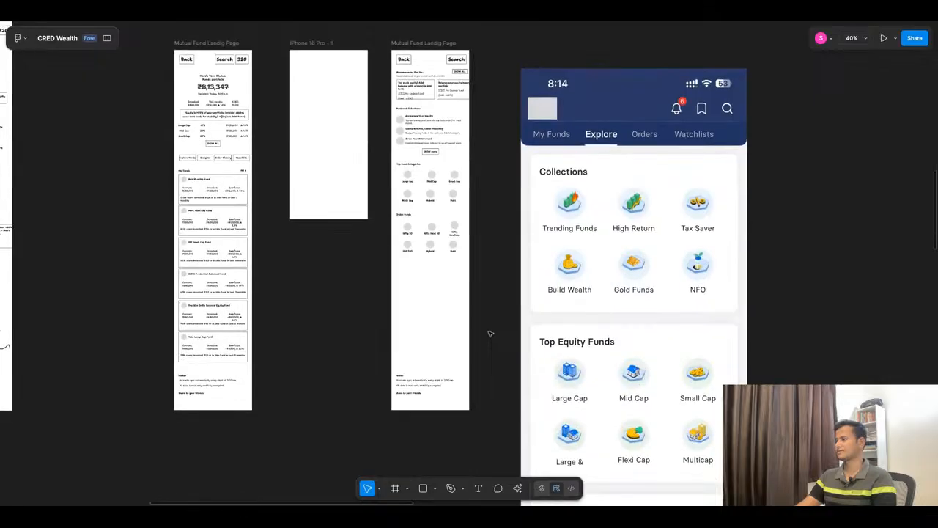
scroll(482, 366, down, 3)
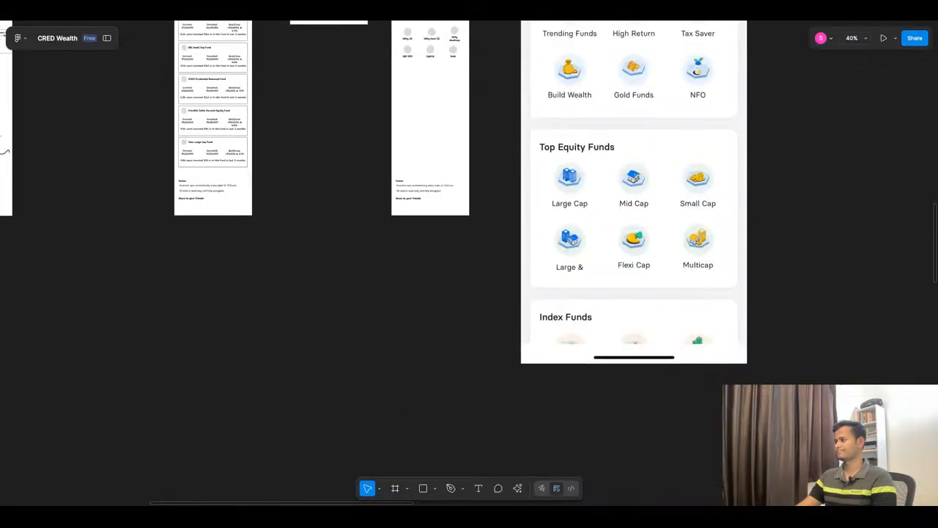
scroll(482, 382, down, 8)
scroll(477, 267, up, 9)
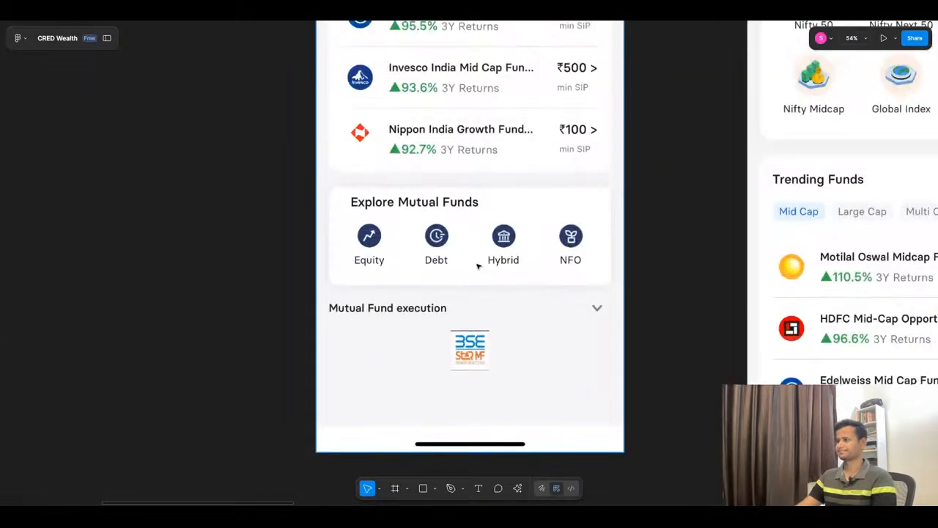
scroll(478, 267, up, 2)
scroll(369, 304, down, 1)
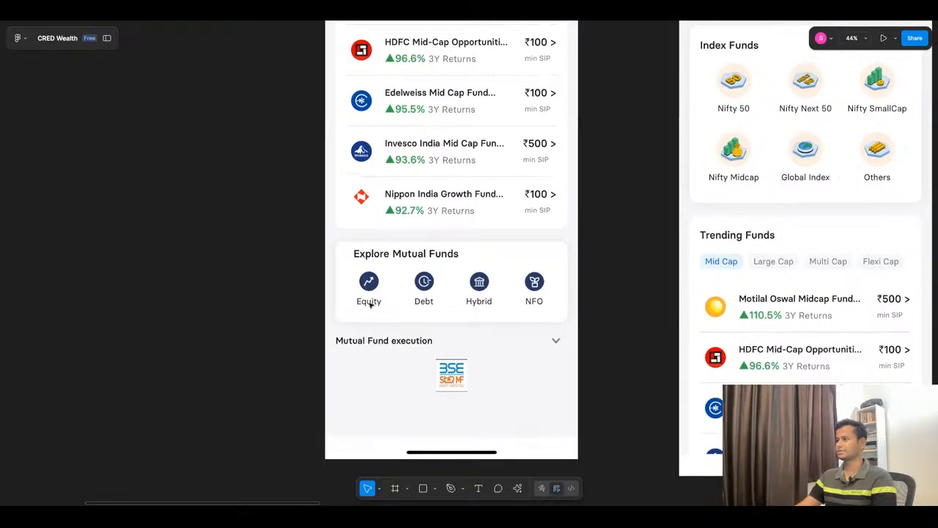
scroll(370, 304, down, 8)
scroll(586, 284, up, 6)
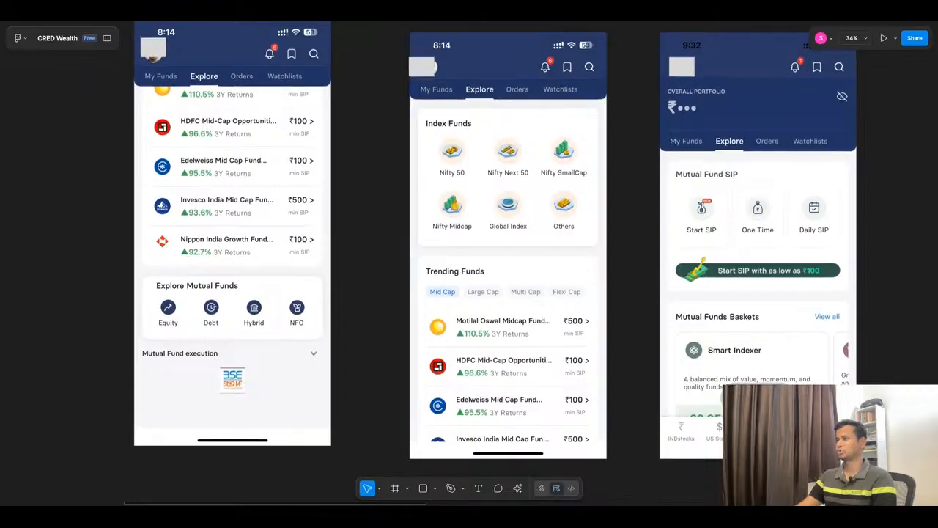
scroll(544, 345, up, 2)
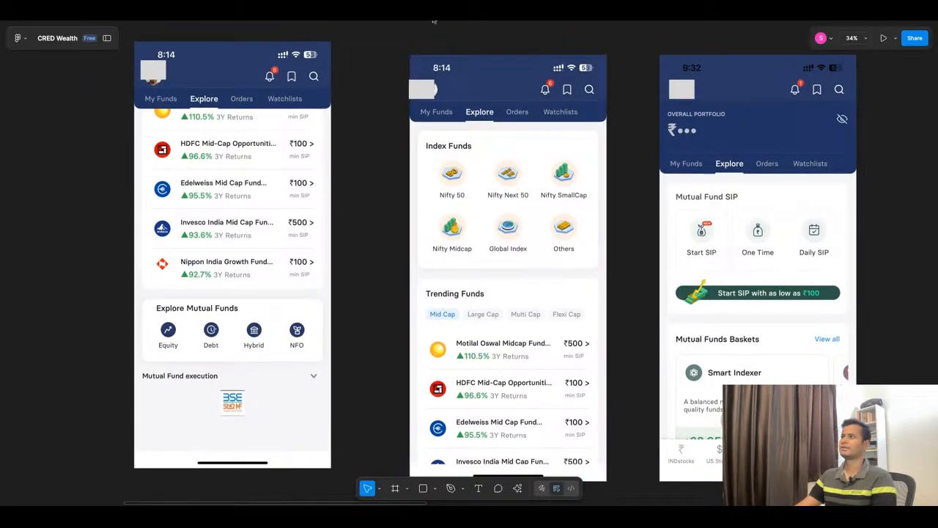
click(433, 16)
click(434, 21)
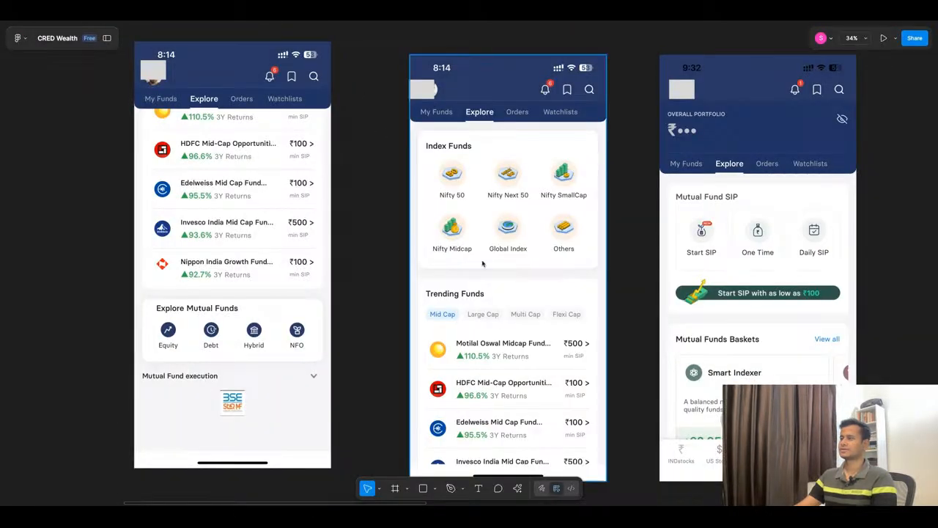
scroll(484, 264, down, 10)
scroll(442, 300, up, 10)
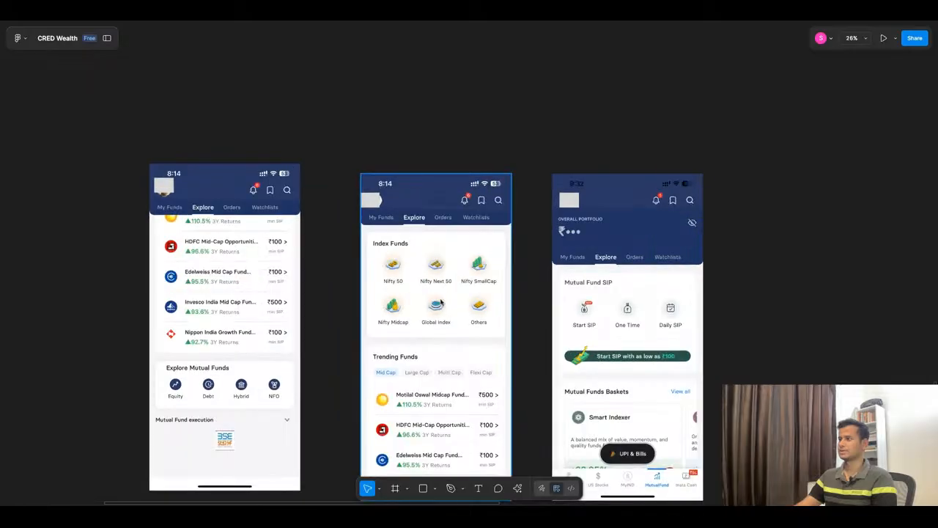
scroll(442, 359, up, 5)
scroll(442, 361, down, 5)
scroll(471, 272, up, 5)
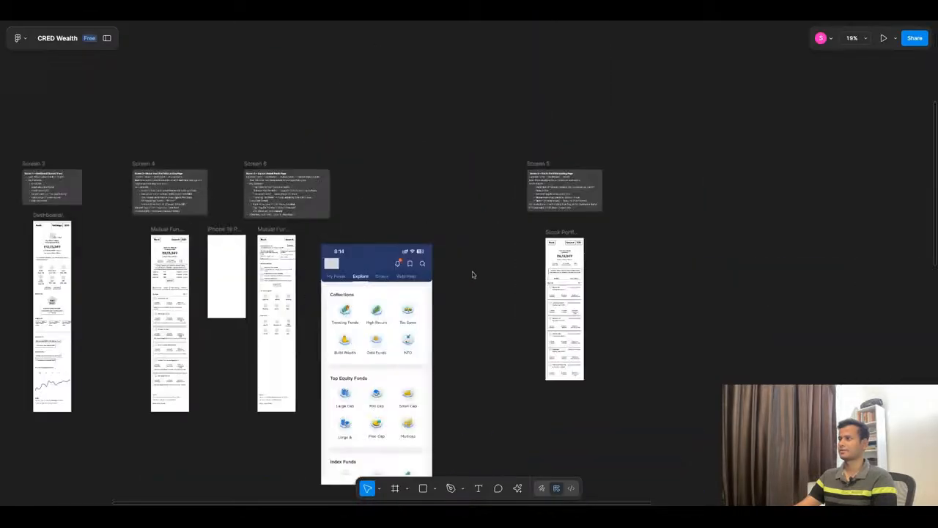
Step: Relabel the S&P 500 item under Index Funds as "Nifty Mid Cap"
scroll(407, 314, up, 10)
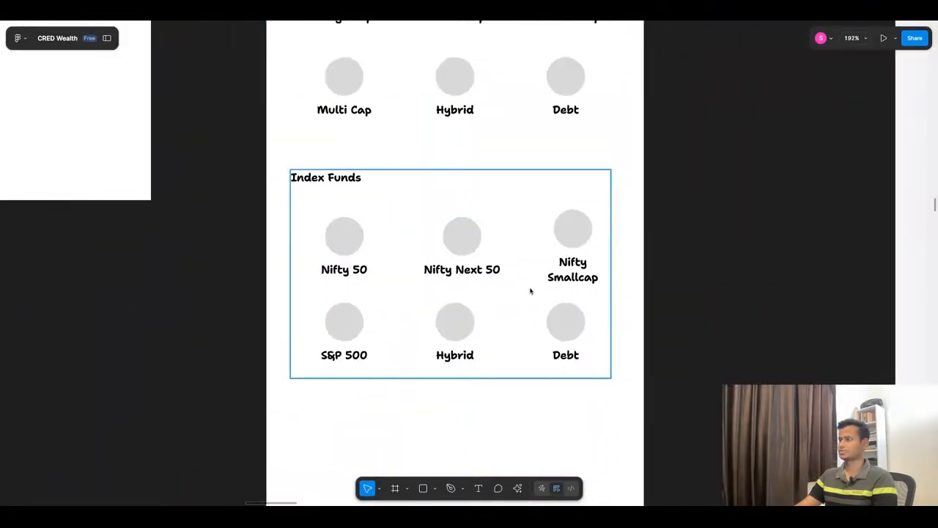
double_click(338, 363)
text(Nifty Mid)
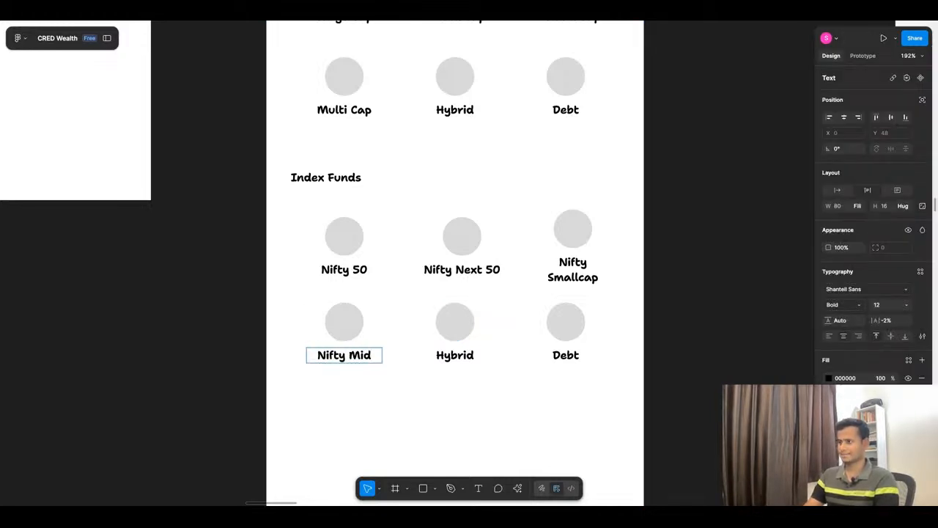
text(Cap)
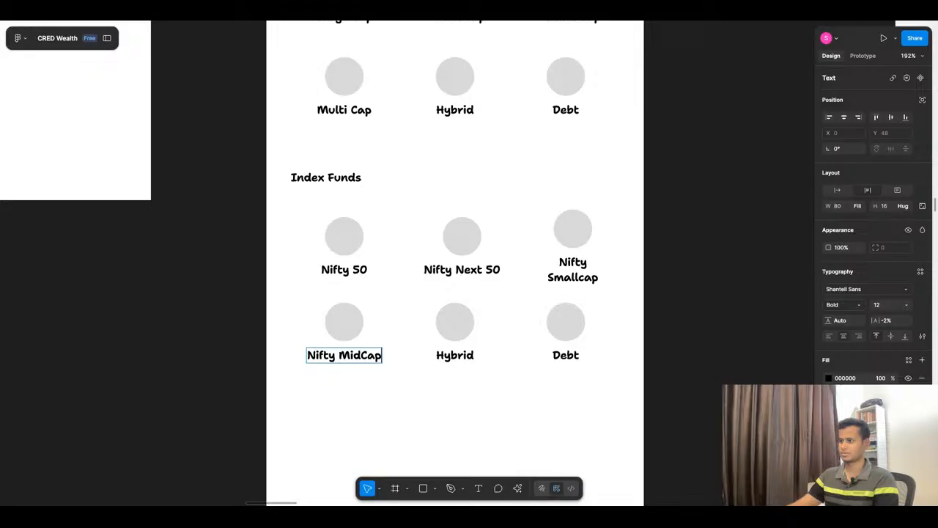
click(360, 354)
Step: Relabel the Hybrid item under Index Funds as "Global Index"
double_click(458, 363)
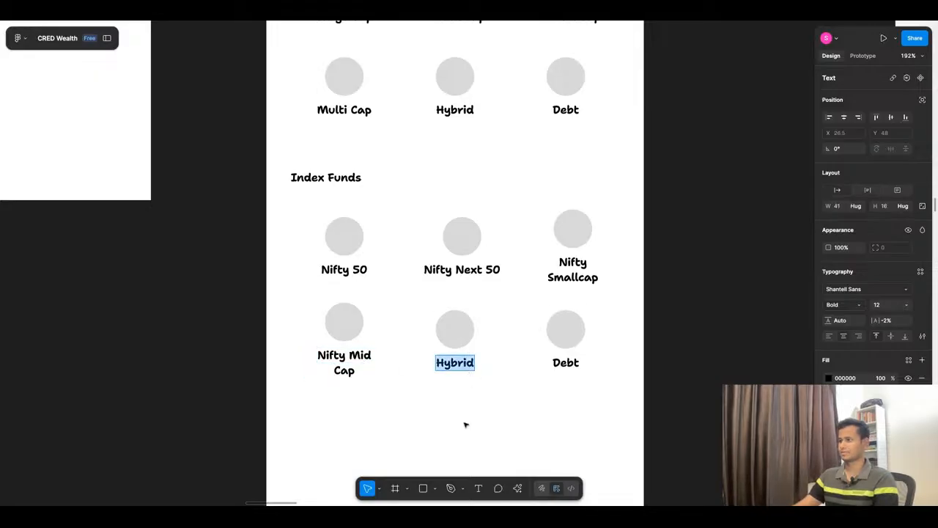
text(Global)
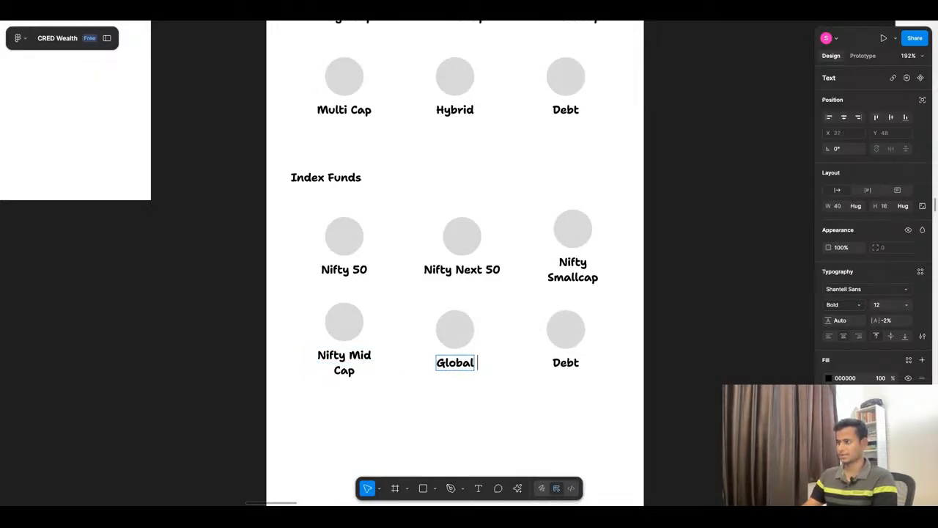
text( Index)
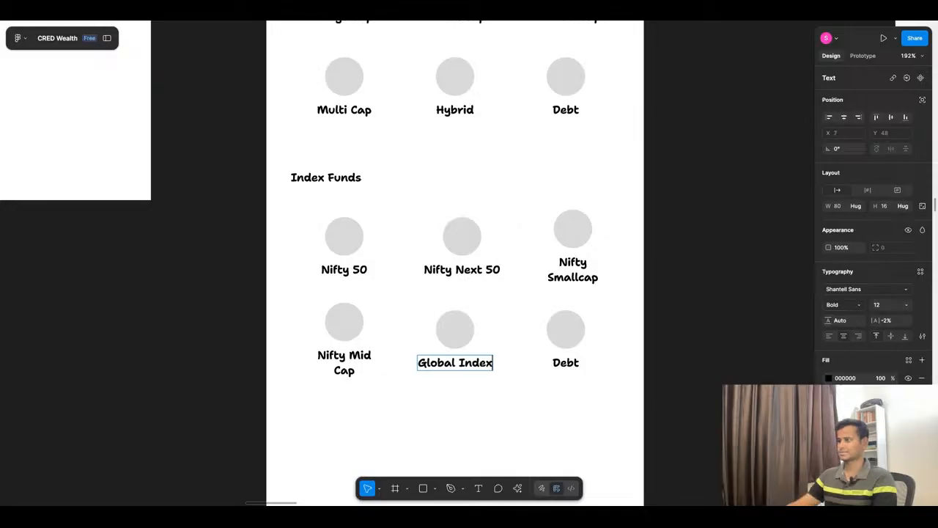
key(Escape)
key(Escape)
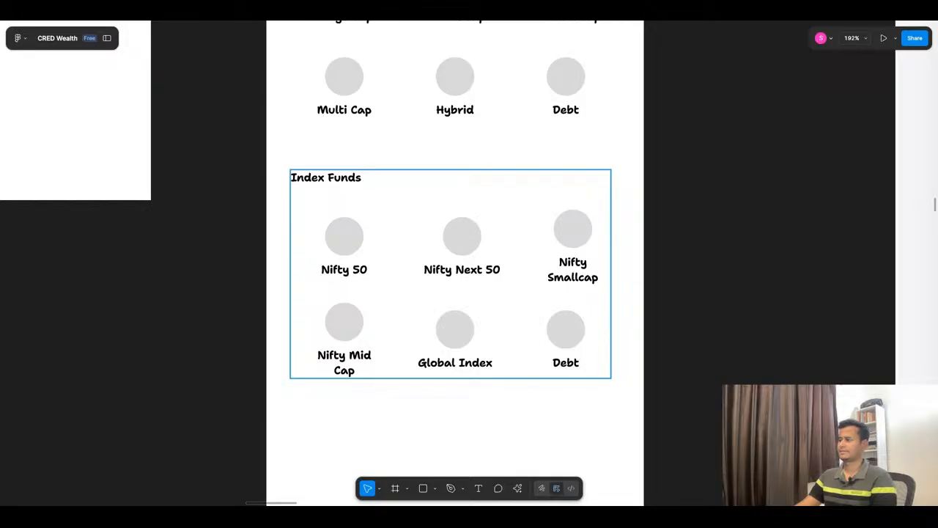
Step: Relabel the Debt item under Index Funds as "Others", following the item names in the reference app's Index Funds section
double_click(576, 368)
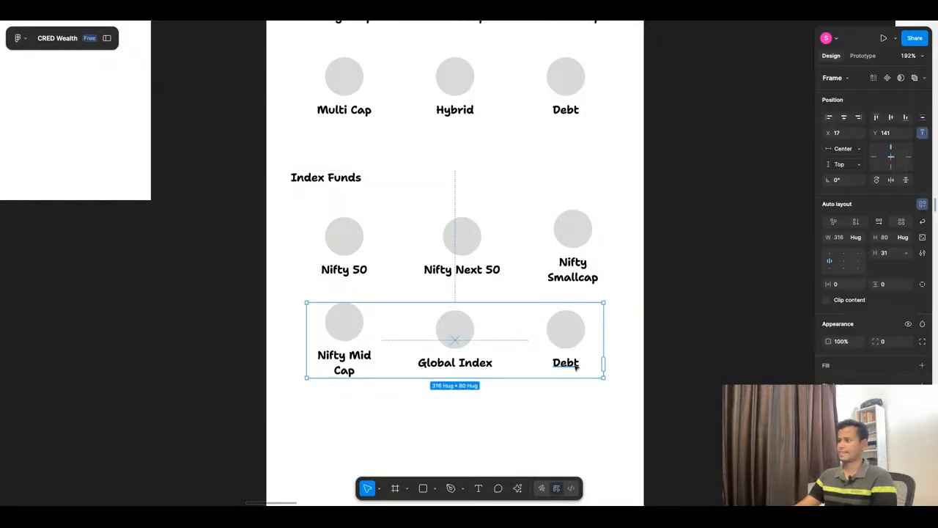
double_click(576, 367)
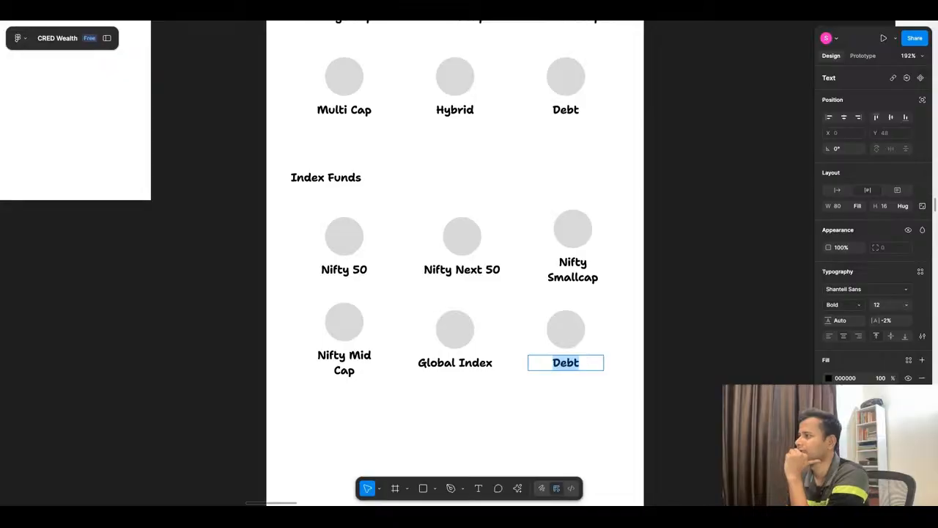
scroll(469, 199, down, 3)
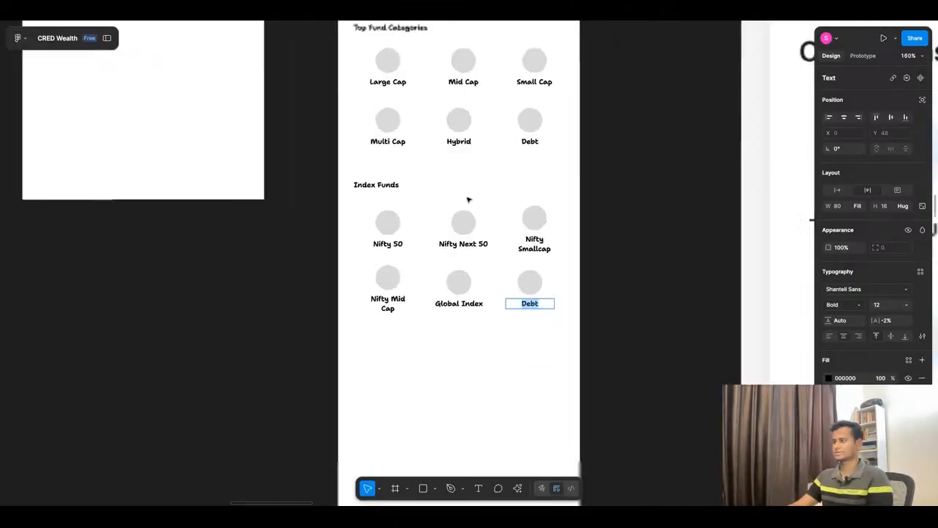
scroll(468, 199, down, 5)
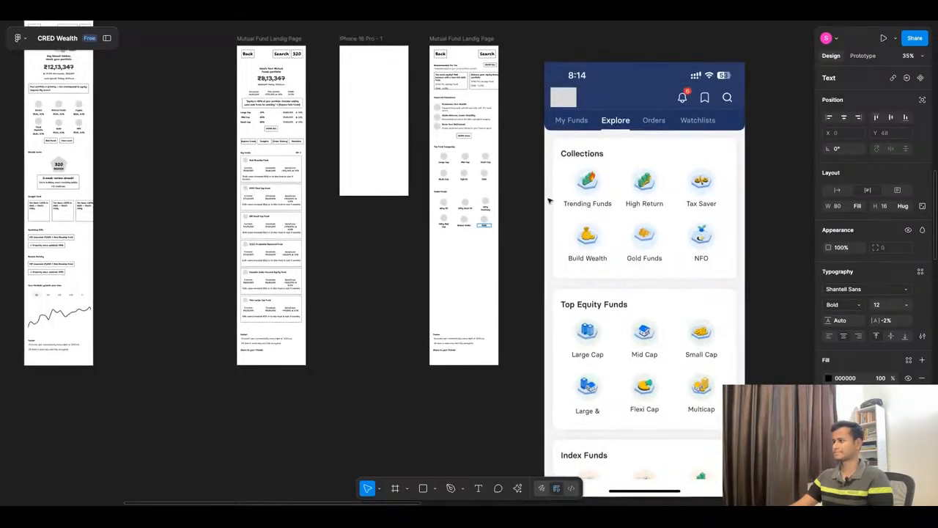
scroll(548, 199, down, 3)
scroll(549, 203, down, 10)
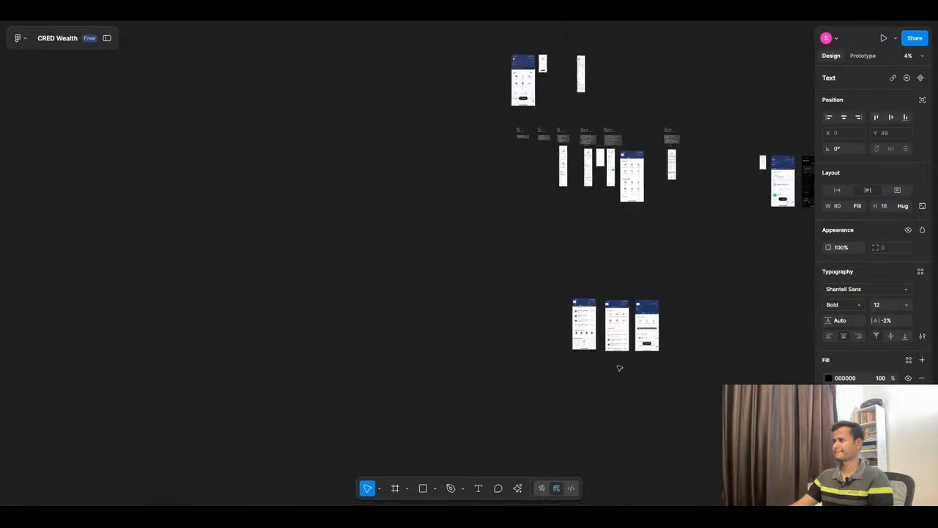
scroll(620, 368, up, 10)
scroll(489, 281, down, 3)
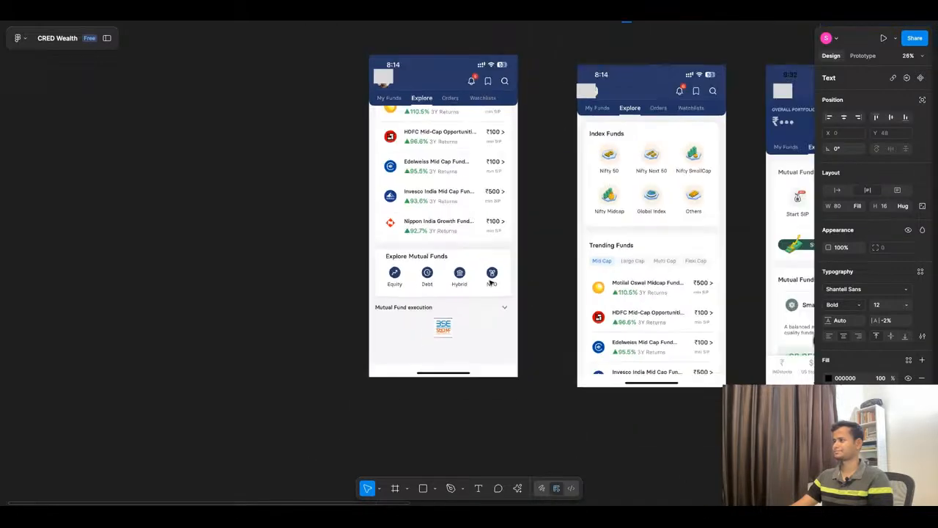
scroll(491, 283, down, 2)
scroll(430, 287, up, 4)
scroll(430, 287, down, 3)
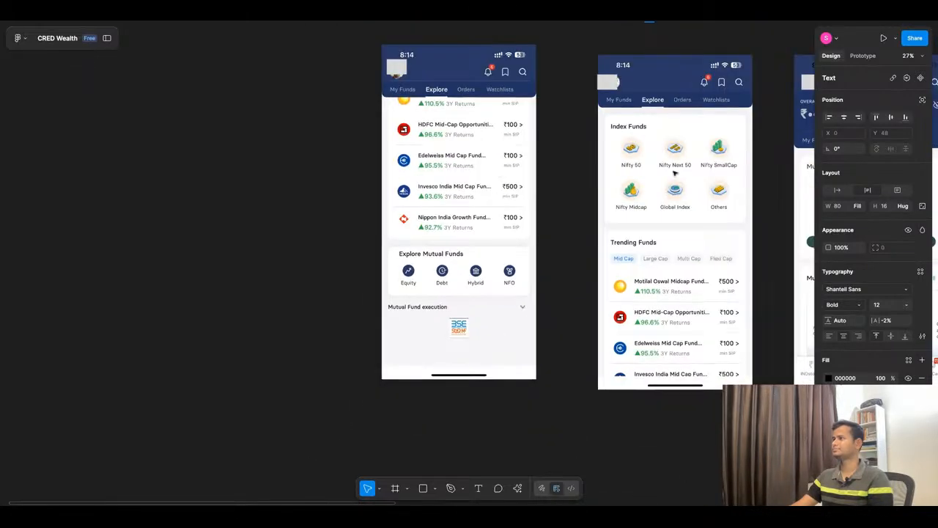
scroll(708, 150, up, 5)
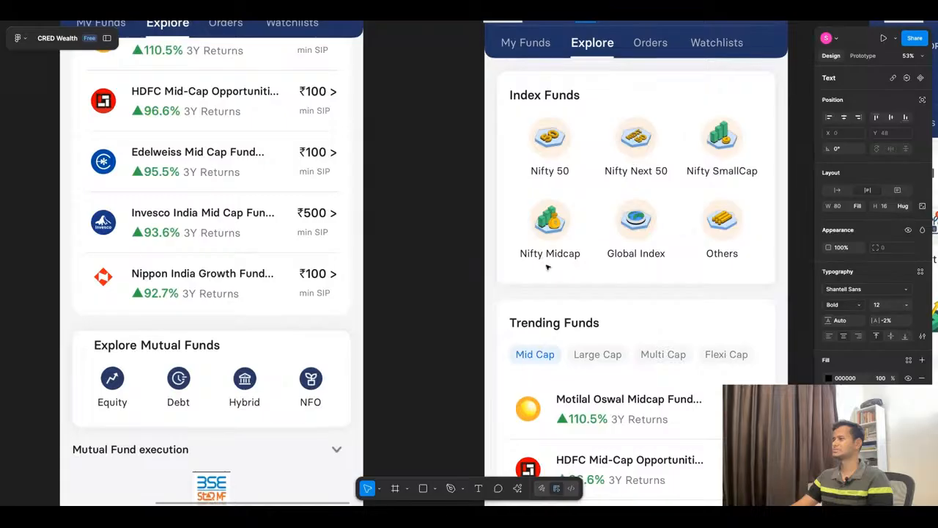
scroll(604, 293, down, 10)
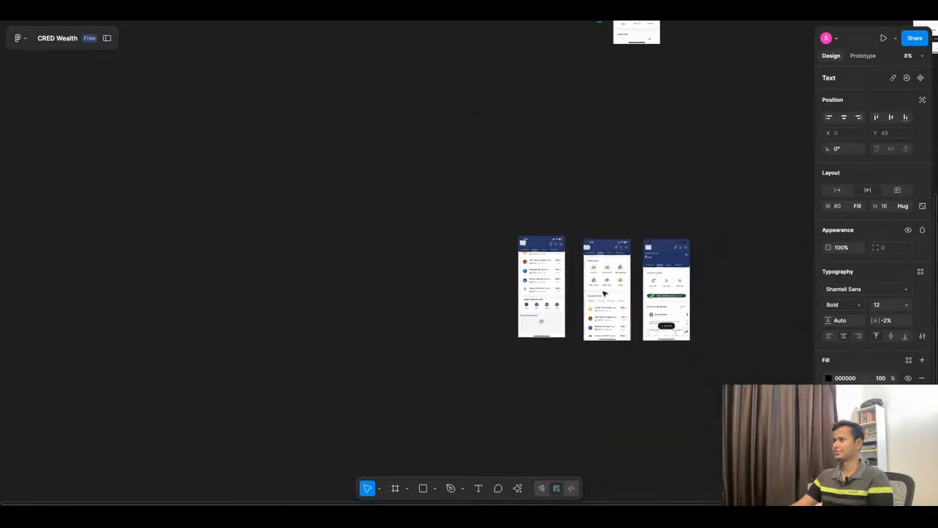
scroll(604, 293, down, 3)
scroll(561, 184, up, 9)
scroll(616, 192, up, 8)
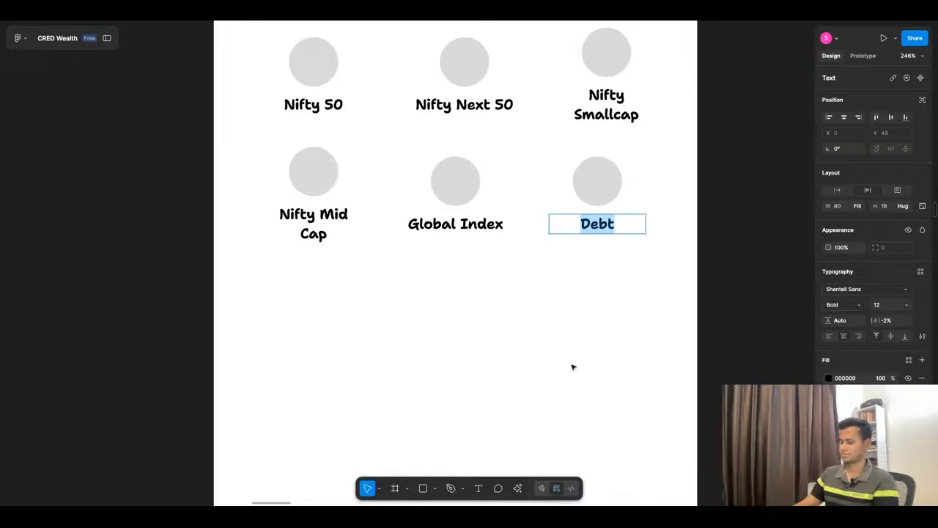
text(Others)
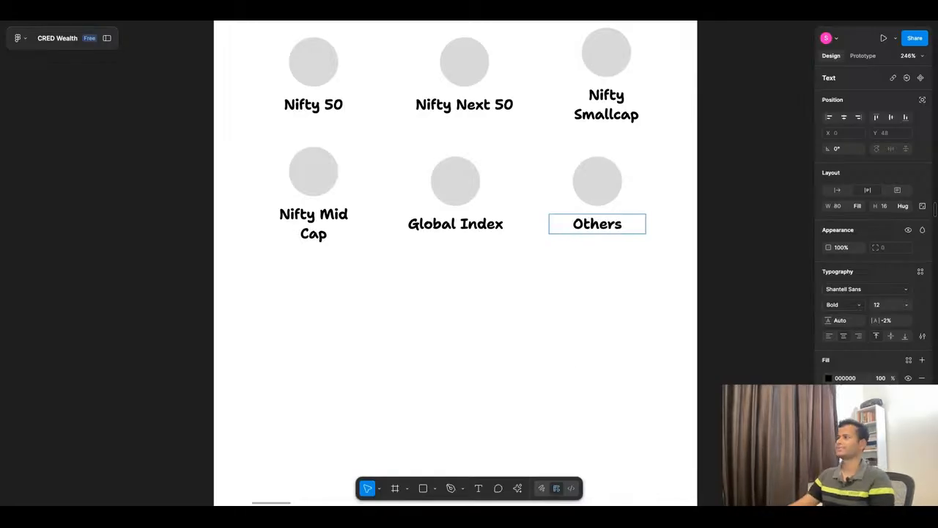
click(480, 355)
Step: Duplicate the Index Funds section directly below the original, left-aligned with it at X 26, Y 1103
scroll(476, 283, down, 5)
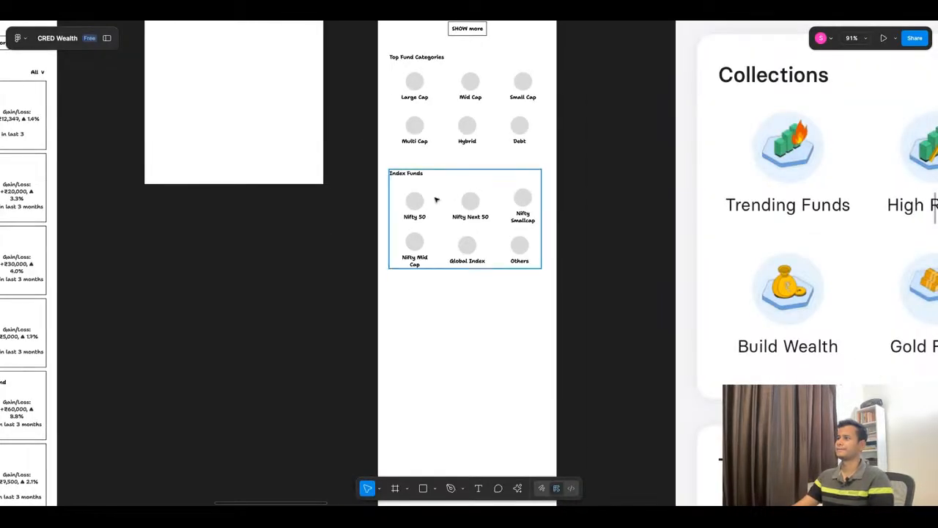
scroll(512, 245, up, 1)
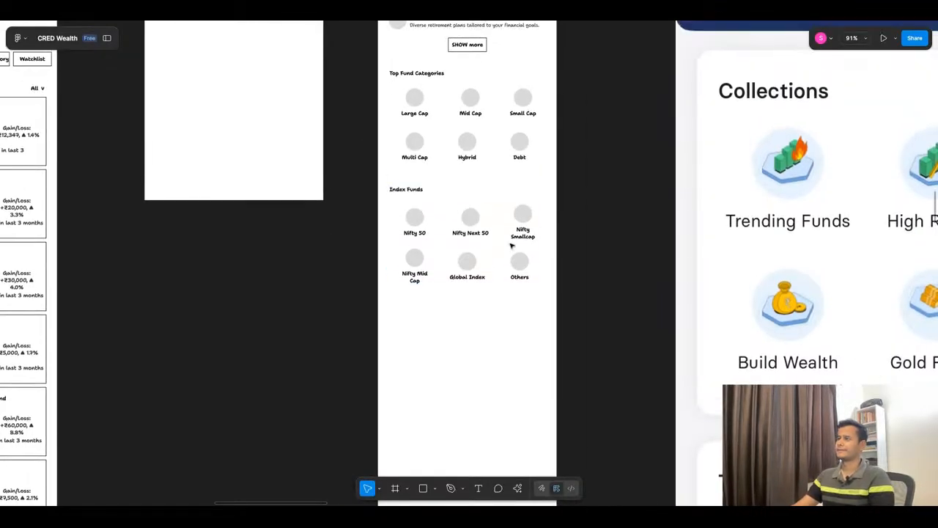
click(448, 233)
drag(453, 234, 453, 351)
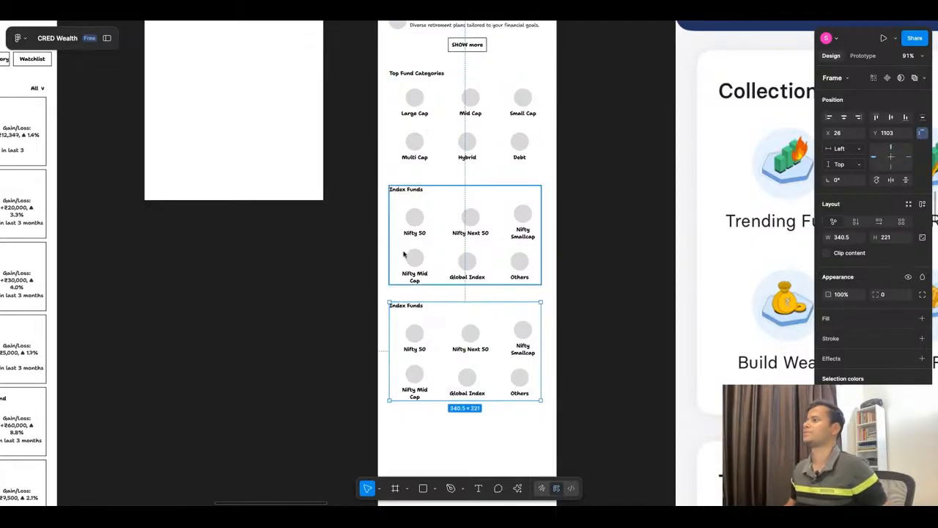
Step: Combine the Featured Collections heading, the collection list and the SHOW more button into one vertical auto layout frame
ctrl+scroll(381, 233, down, 1)
ctrl+scroll(381, 233, down, 5)
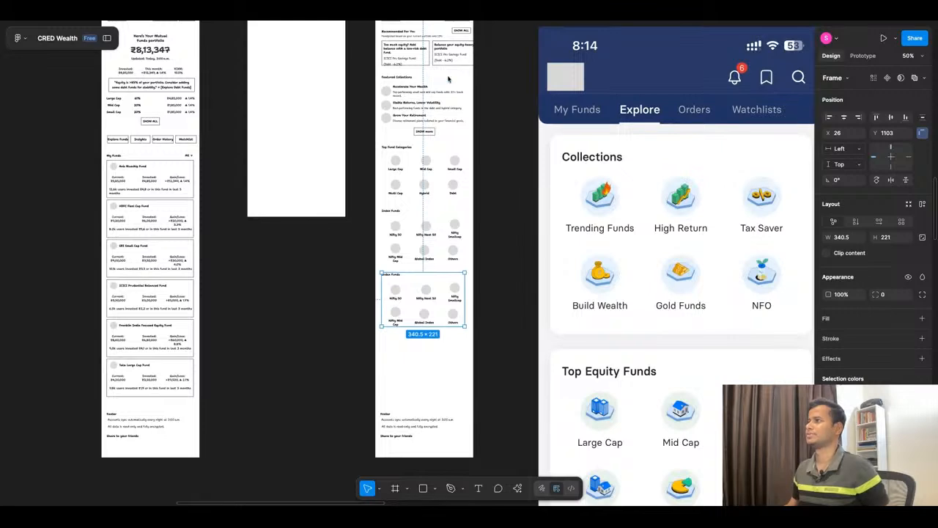
ctrl+scroll(448, 80, up, 5)
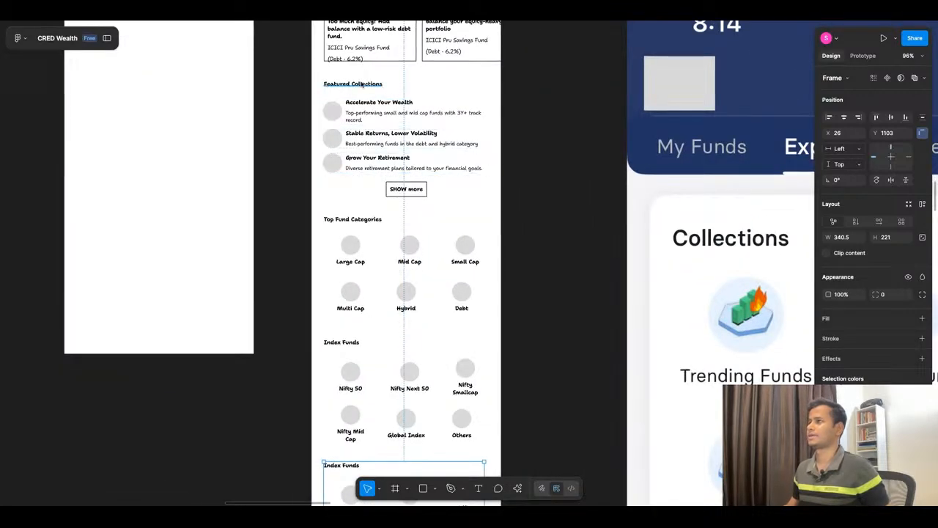
click(362, 85)
shift+click(375, 145)
shift+click(404, 194)
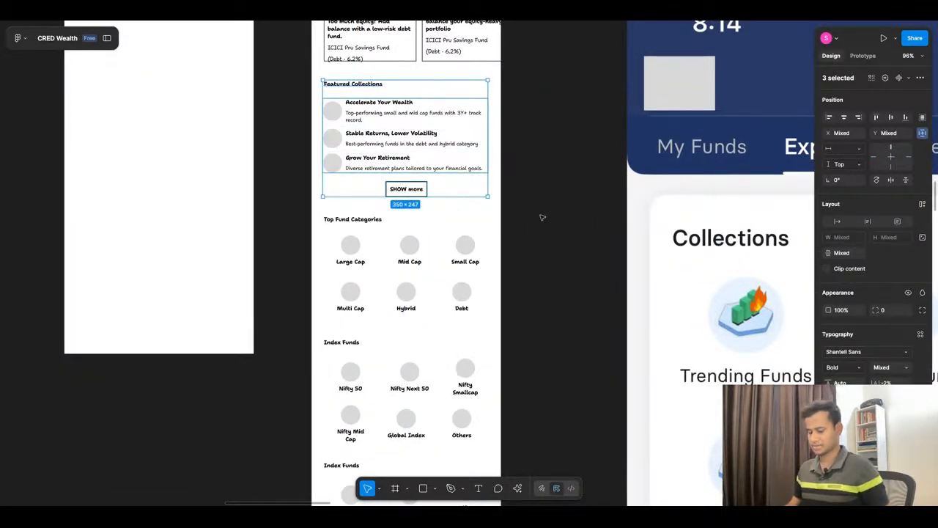
key(shift+a)
scroll(413, 162, down, 1)
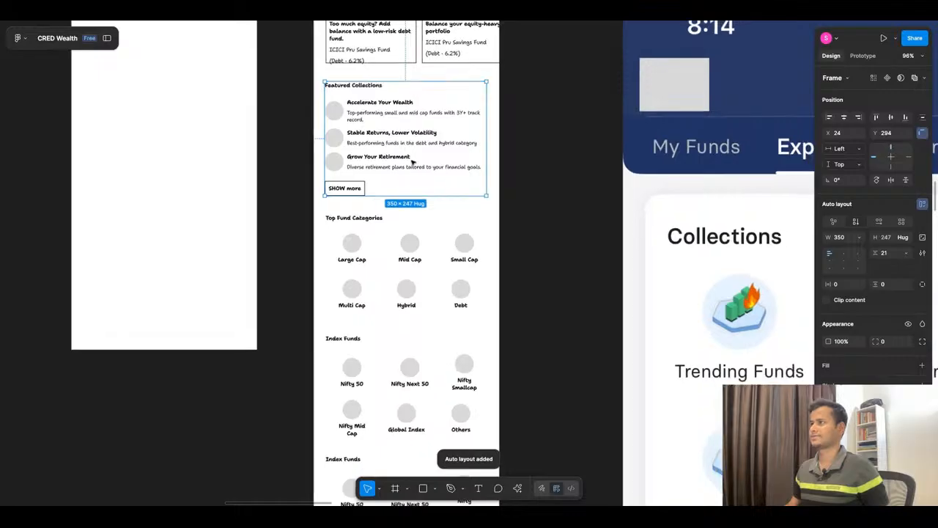
scroll(413, 163, down, 5)
scroll(399, 169, up, 5)
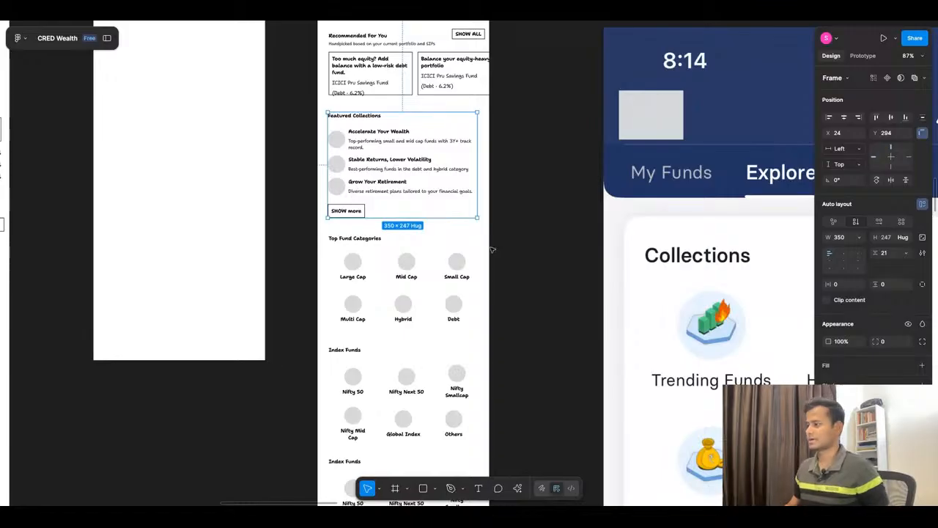
scroll(506, 249, down, 3)
scroll(420, 308, up, 5)
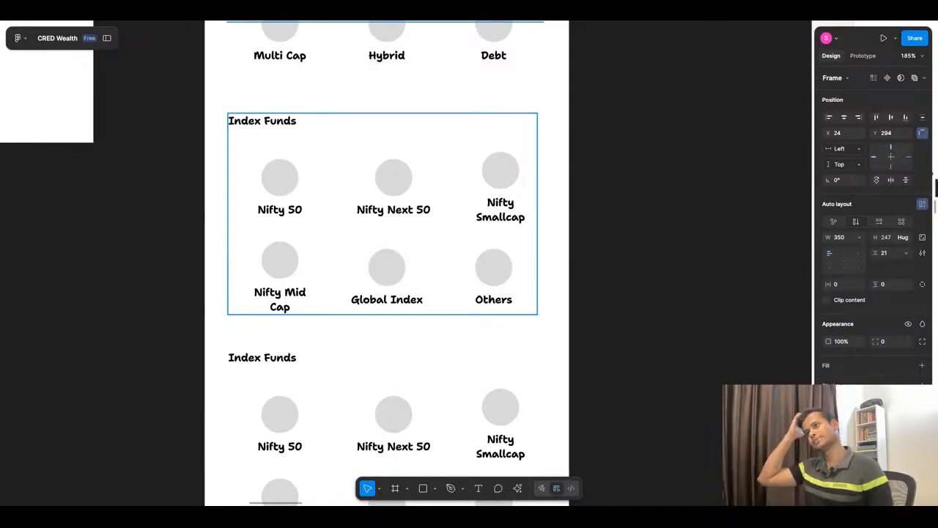
scroll(469, 167, down, 5)
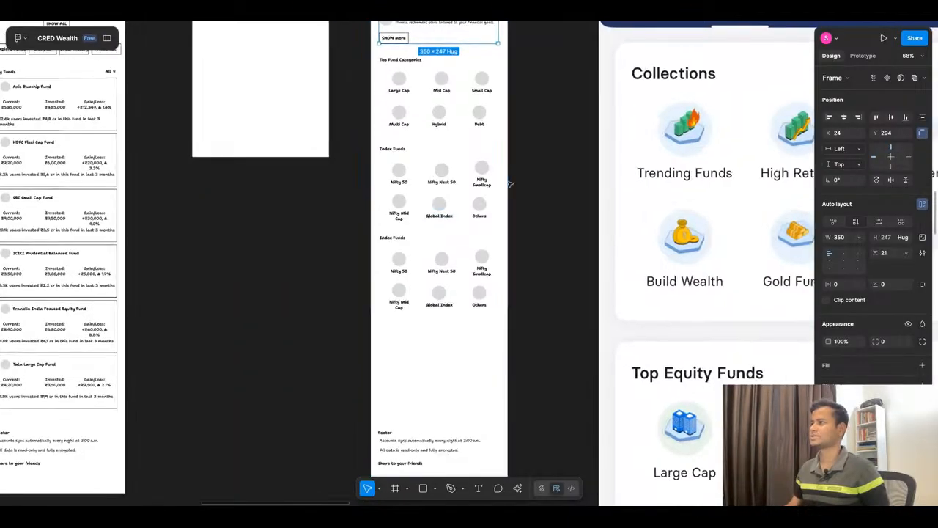
scroll(450, 170, up, 2)
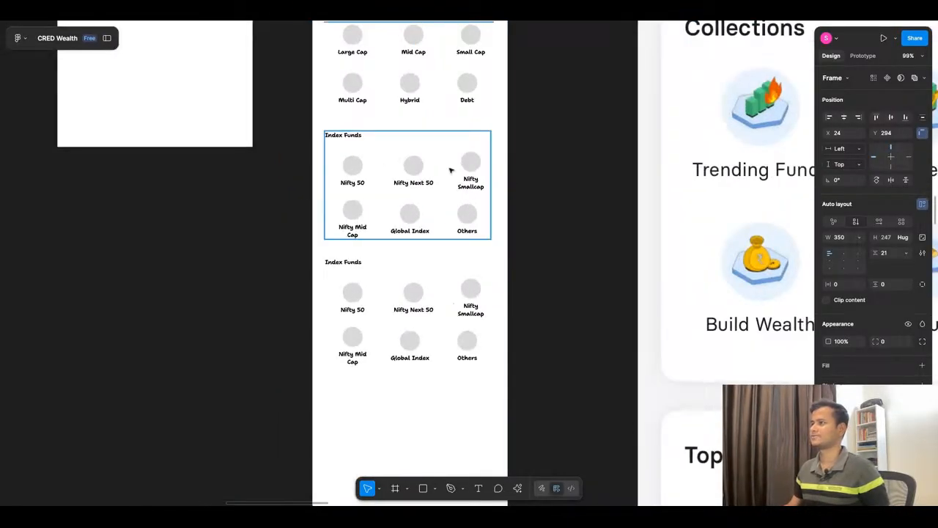
Step: Switch to ChatGPT and examine the remaining microcopy sections, from Pro Picks to Popular with CRED Members
click(448, 11)
scroll(436, 304, down, 1)
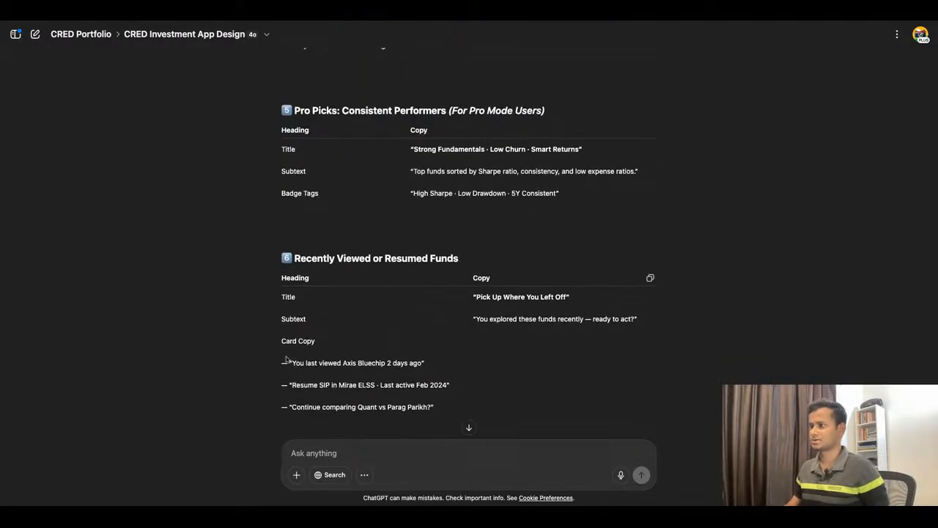
scroll(425, 255, down, 5)
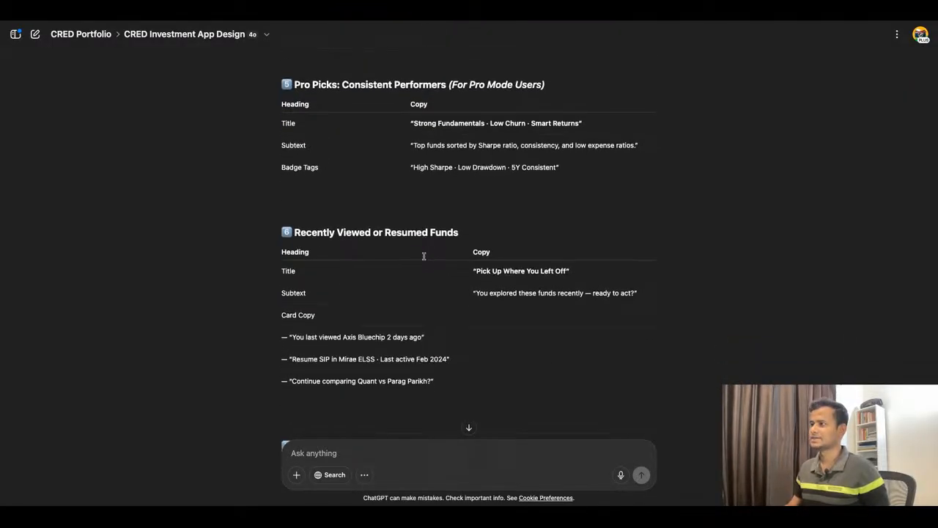
scroll(469, 253, down, 2)
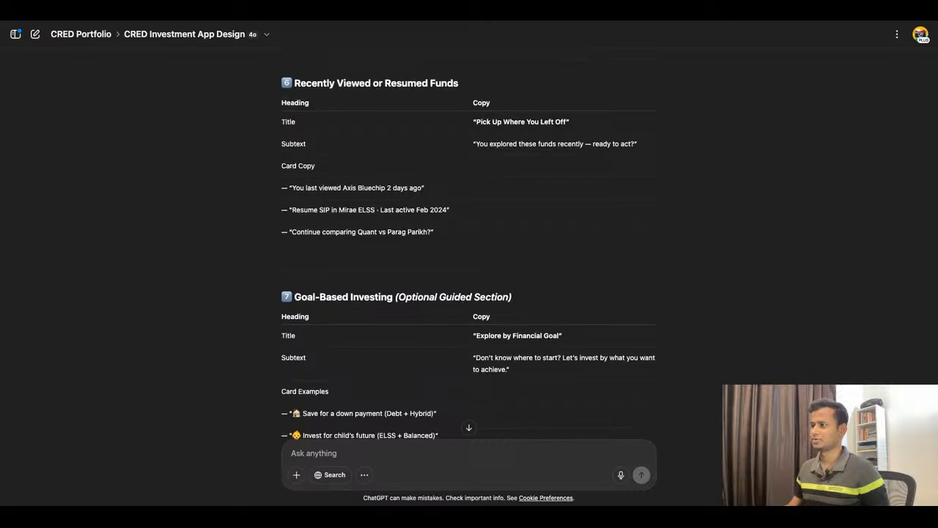
scroll(393, 219, up, 4)
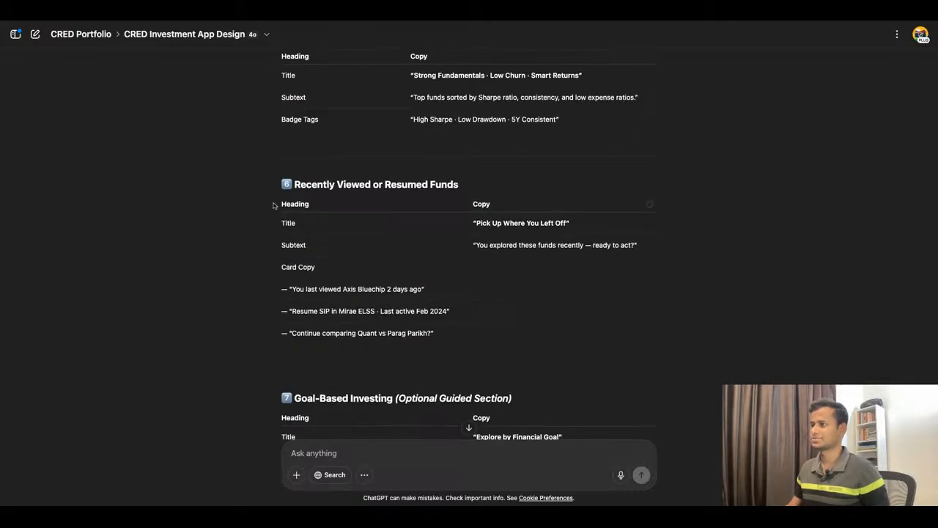
scroll(394, 219, down, 12)
scroll(392, 218, up, 7)
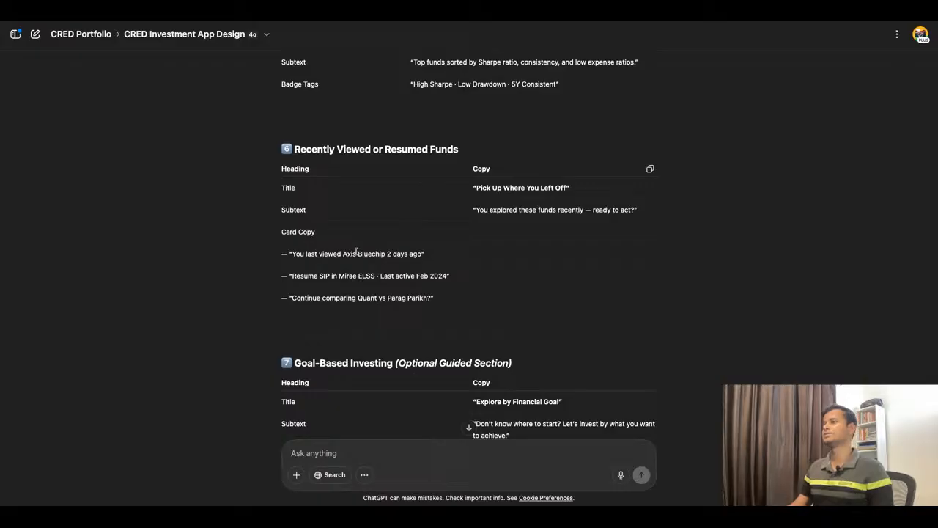
scroll(357, 251, down, 8)
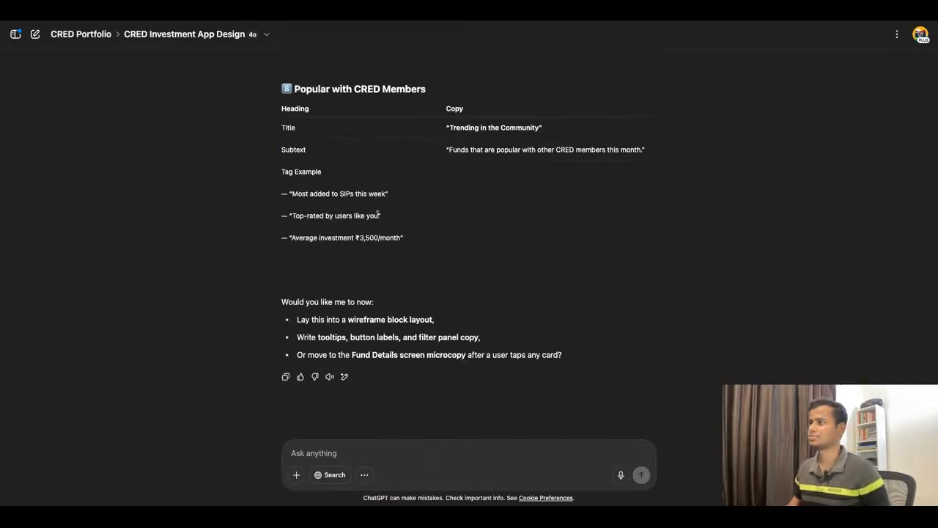
scroll(429, 224, up, 1)
Step: Copy "Popular with CRED Members" from ChatGPT and use it in Figma as the heading of the duplicated Index Funds section
drag(294, 131, 425, 132)
key(ctrl+c)
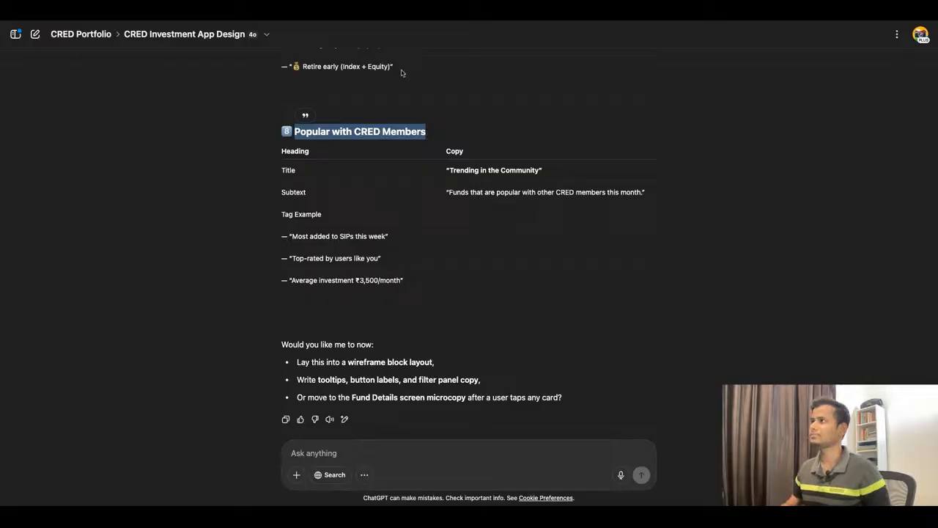
click(387, 10)
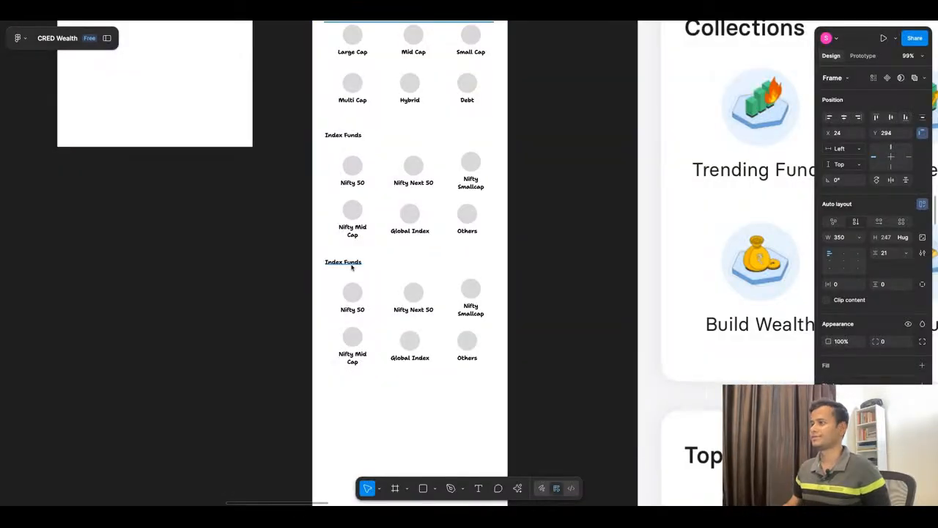
double_click(351, 266)
key(ctrl+v)
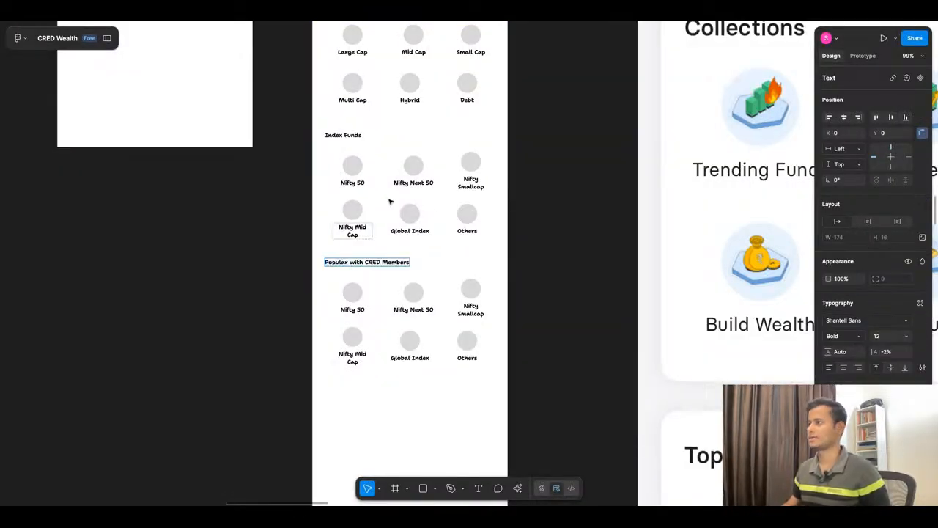
click(240, 348)
Step: Ungroup the Popular with CRED Members section and delete both of its rows of fund items
click(431, 321)
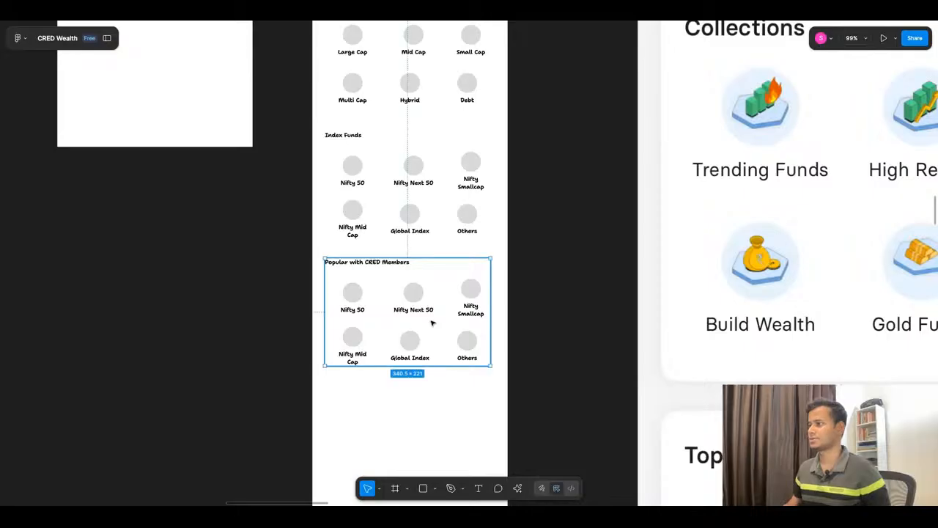
right_click(431, 321)
click(463, 285)
click(529, 301)
click(375, 305)
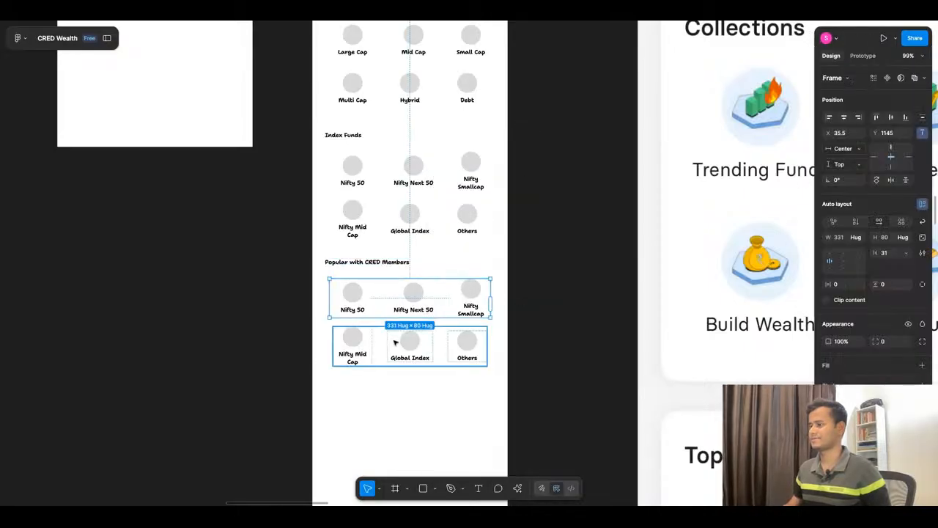
shift+click(395, 342)
key(Delete)
Step: Place a copy of the three-item Featured Collections list directly below the Popular with CRED Members heading
scroll(410, 186, up, 5)
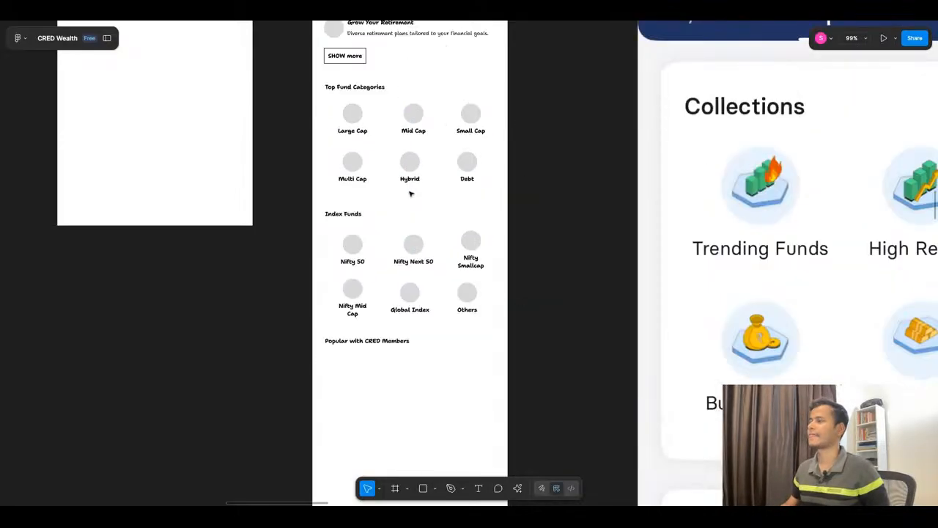
scroll(420, 178, down, 10)
scroll(420, 178, up, 3)
click(405, 94)
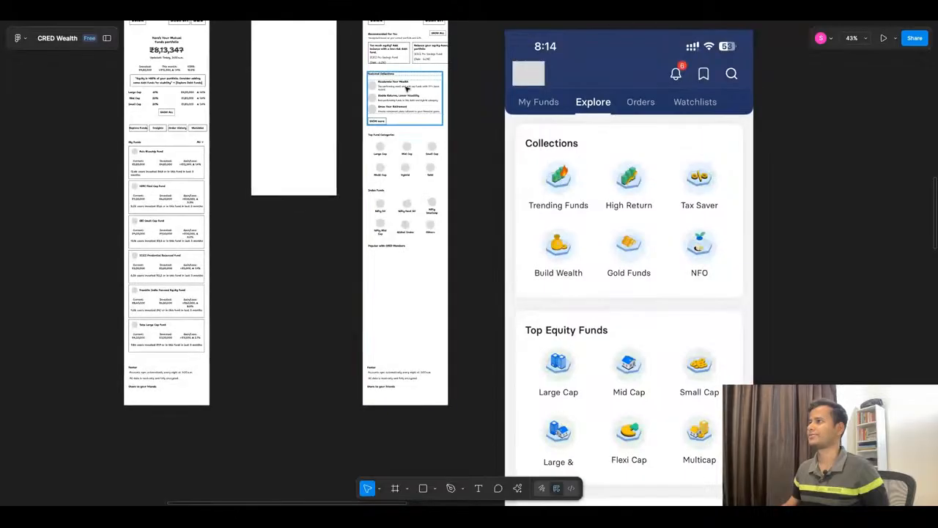
drag(404, 96, 368, 255)
scroll(400, 272, up, 8)
Step: Add a black stroke to the copied Accelerate Your Wealth item and increase its height to 66
click(370, 242)
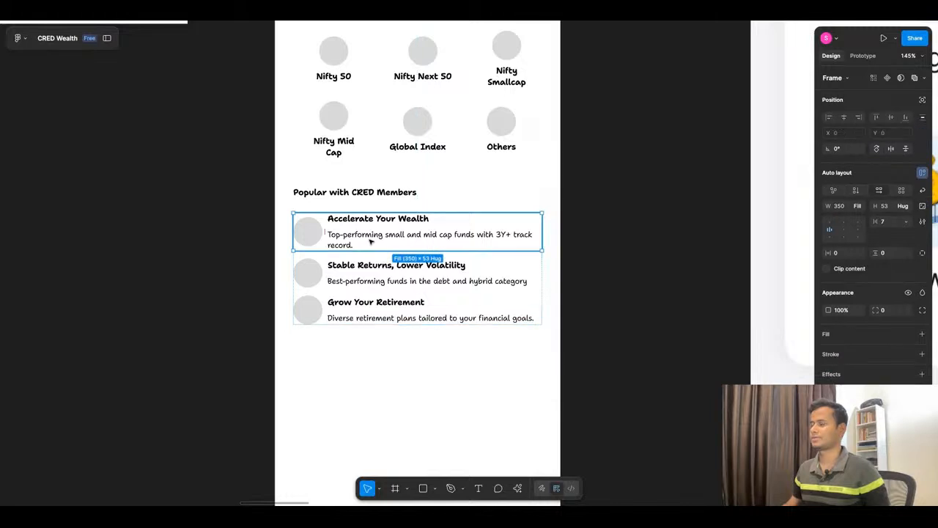
shift+click(374, 273)
shift+click(375, 304)
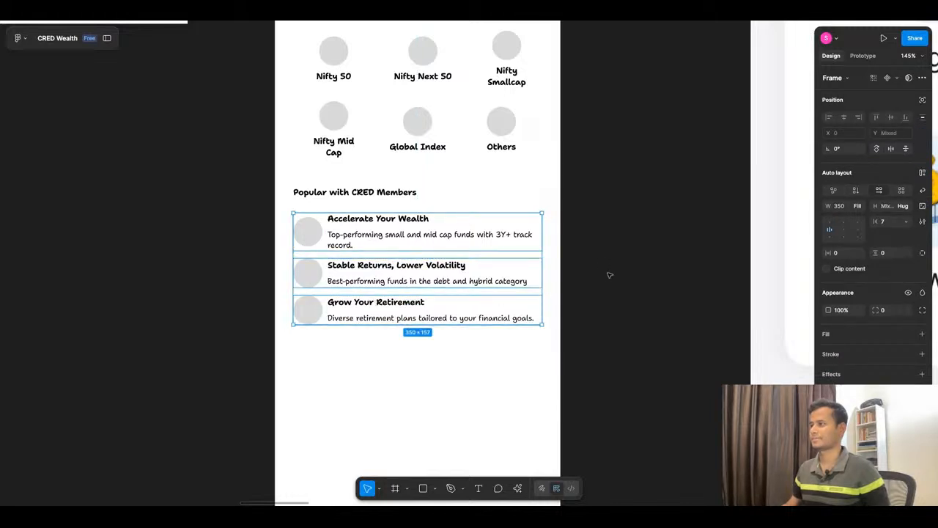
click(484, 233)
click(922, 354)
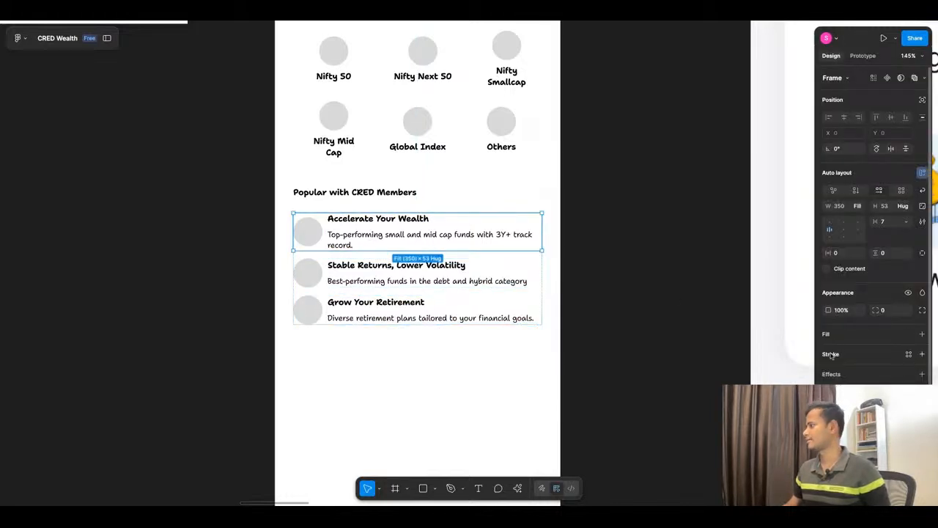
click(829, 371)
drag(364, 250, 365, 260)
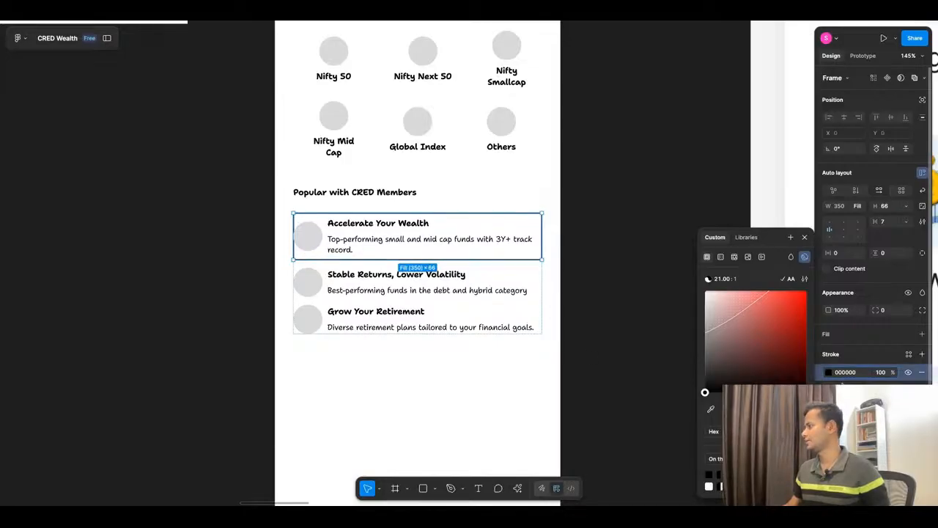
Step: Centre the outlined item's auto layout contents and set its horizontal and vertical padding to 16
click(843, 229)
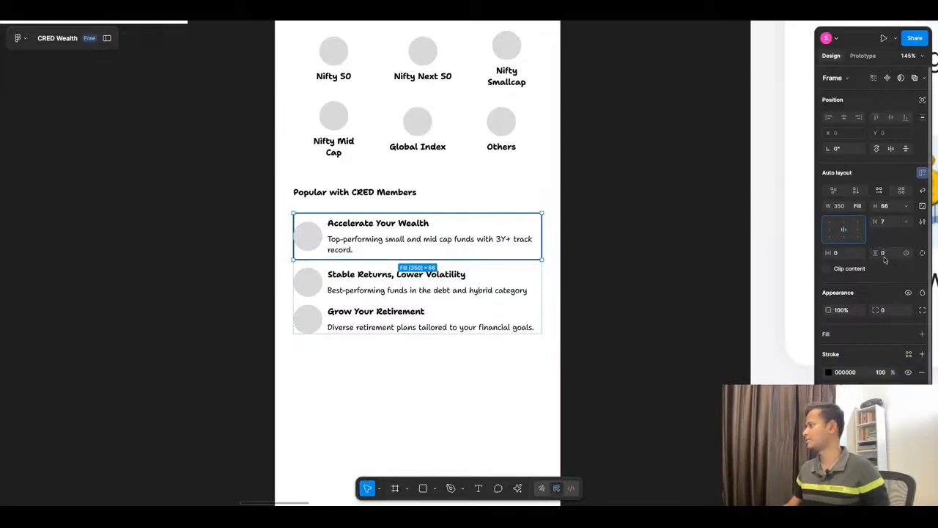
click(839, 255)
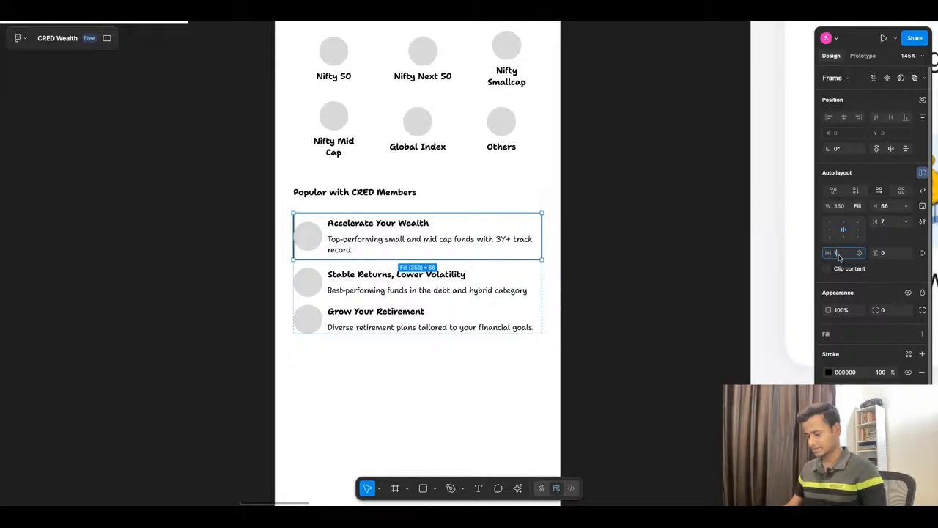
text(16)
click(887, 255)
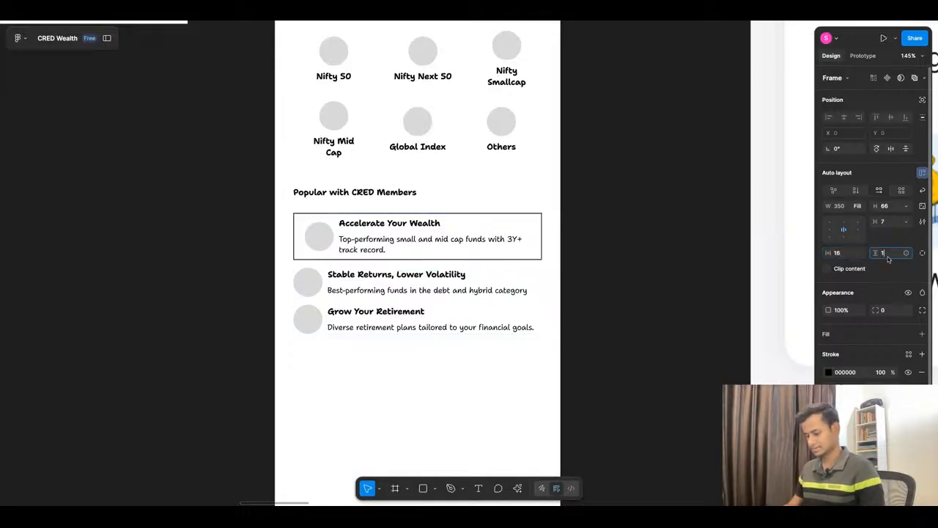
text(16)
key(Return)
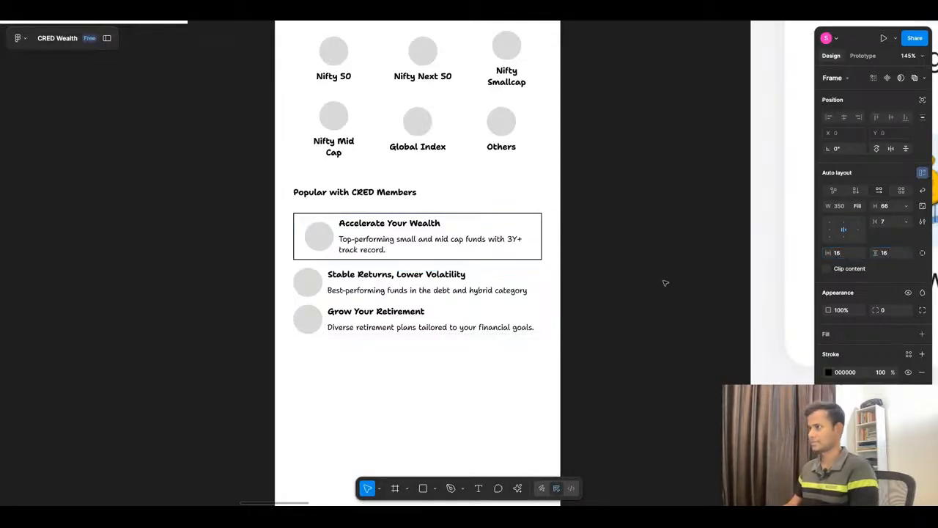
click(609, 298)
Step: Duplicate the outlined Accelerate Your Wealth card three times and delete the two items without an outline from the list
click(358, 236)
click(359, 236)
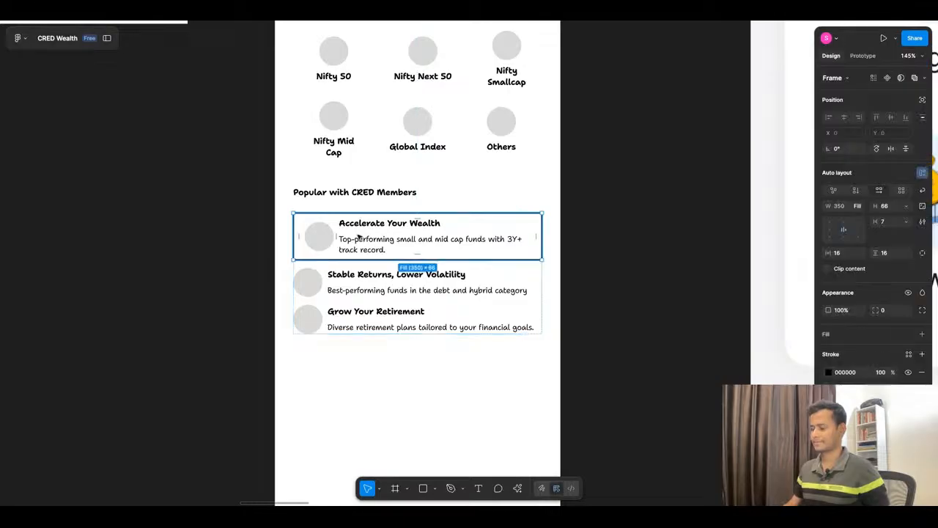
key(super+d)
key(super+d)
key(super+d)
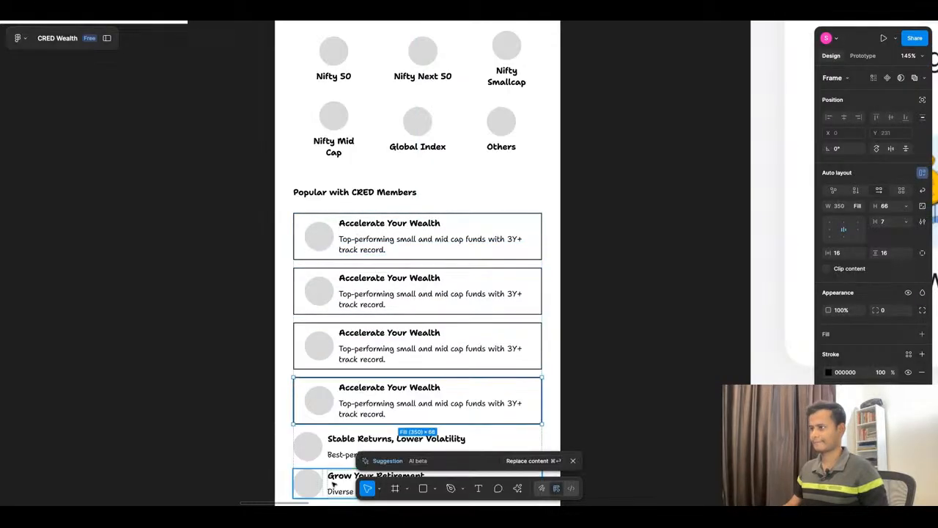
click(333, 478)
shift+click(333, 446)
key(Delete)
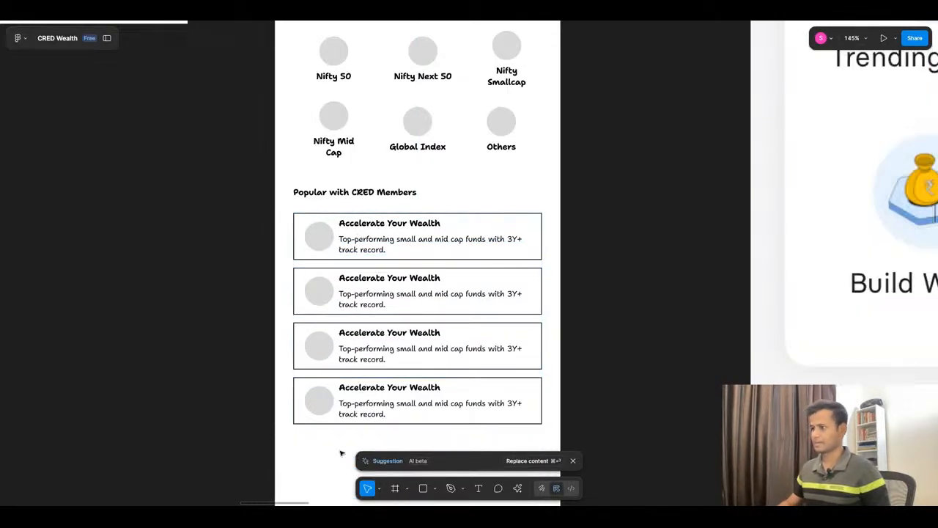
Step: Replace the Popular with CRED Members heading with "Trending in the Community" copied from ChatGPT, rewording it to "Trending in the Club"
scroll(392, 283, down, 5)
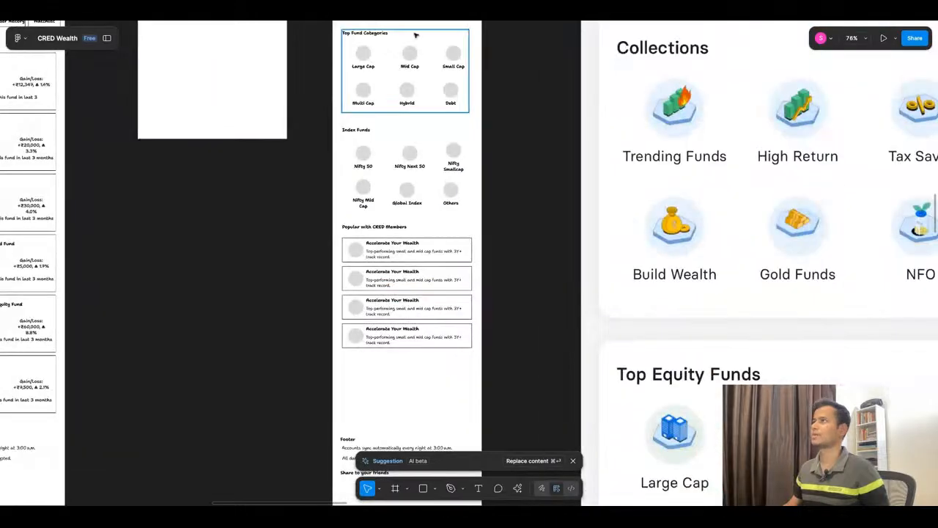
click(420, 11)
scroll(398, 275, down, 1)
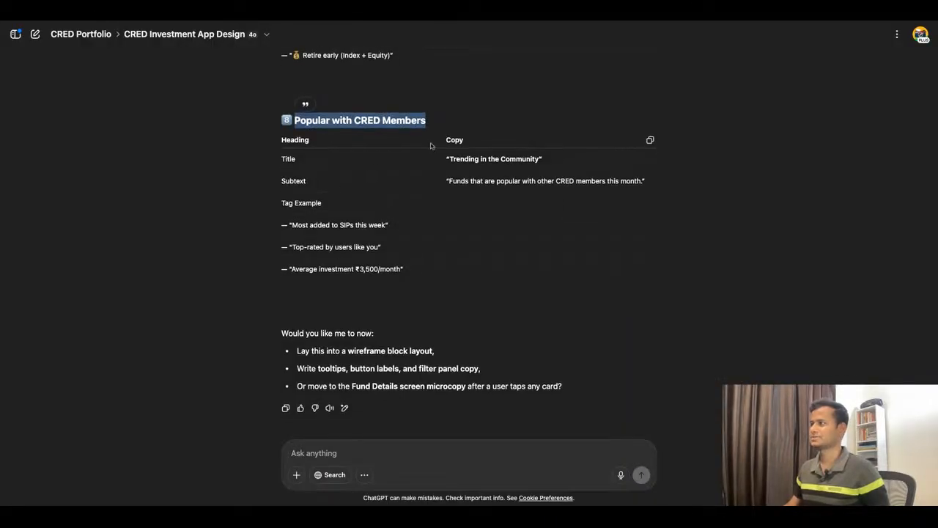
click(452, 160)
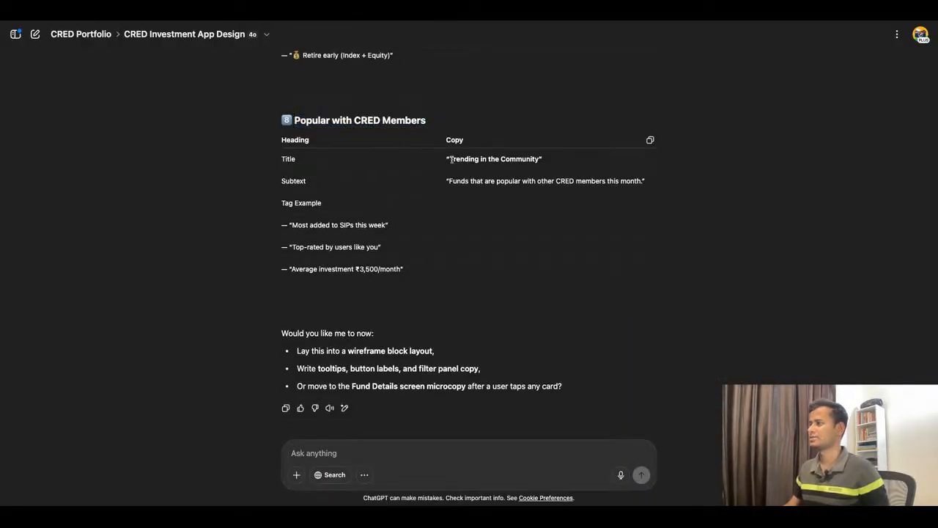
drag(452, 160, 538, 167)
key(ctrl+c)
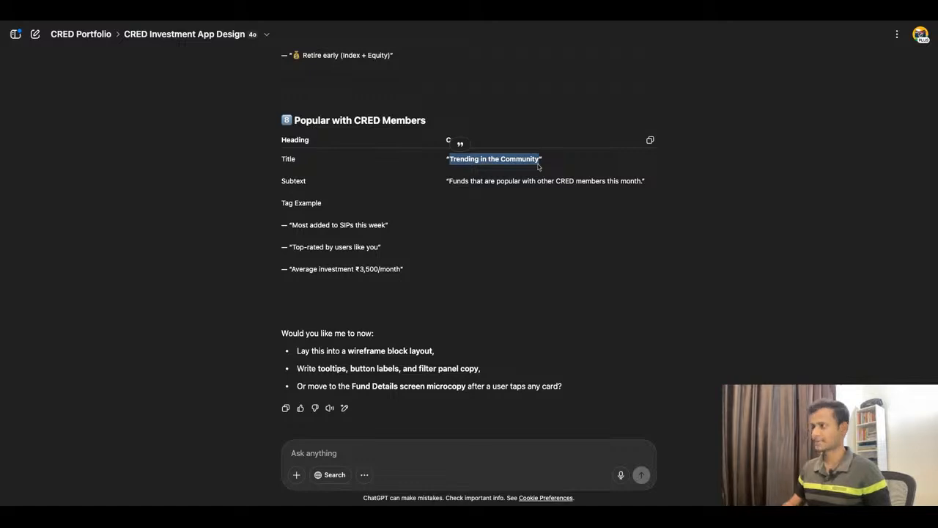
click(380, 22)
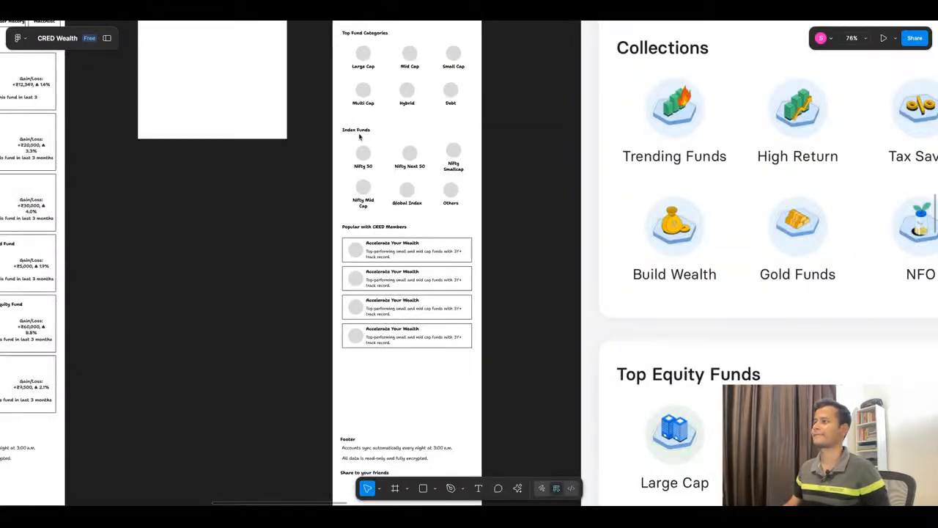
double_click(393, 228)
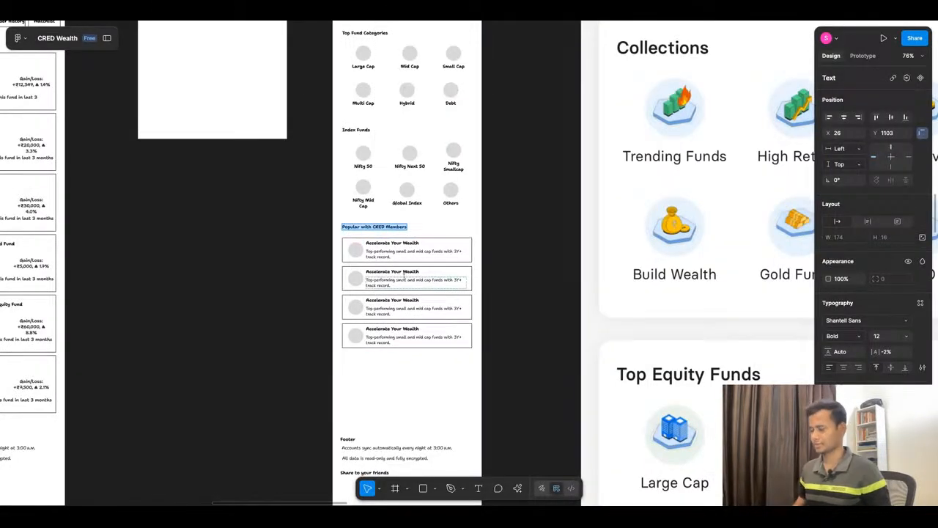
key(ctrl+v)
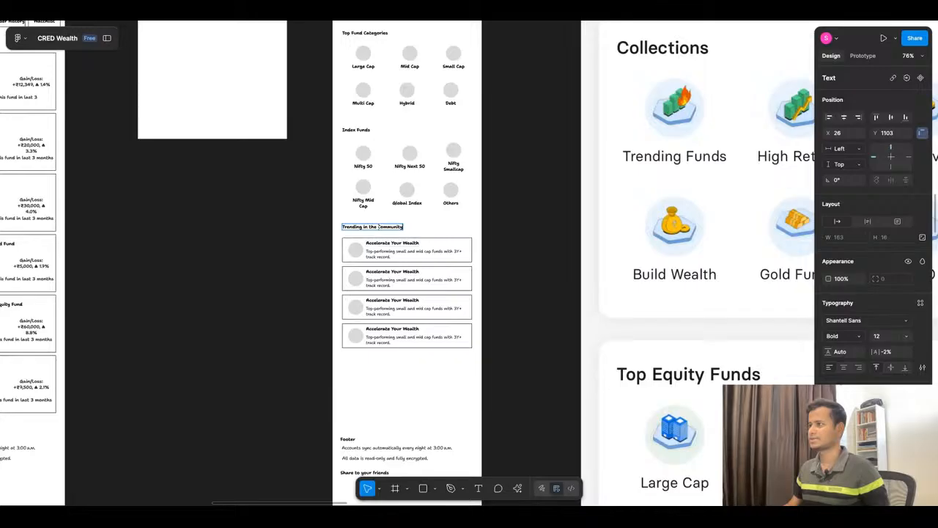
text(Club)
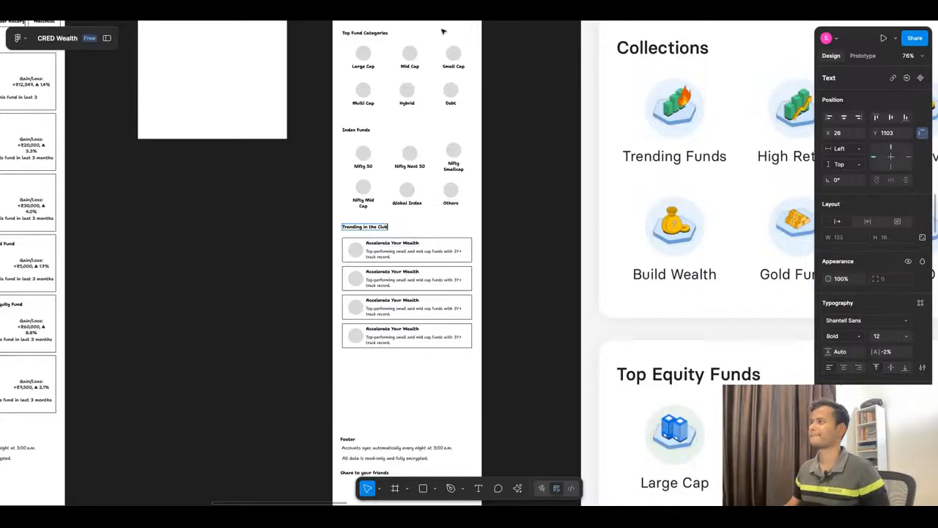
Step: Switch to ChatGPT and copy the subtext "Funds that are popular with other CRED members this month."
key(ctrl+Tab)
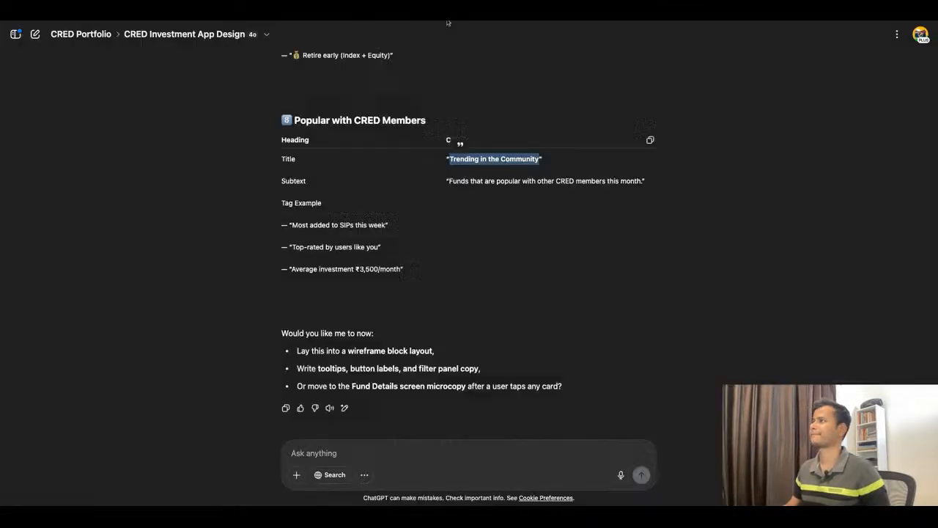
click(453, 183)
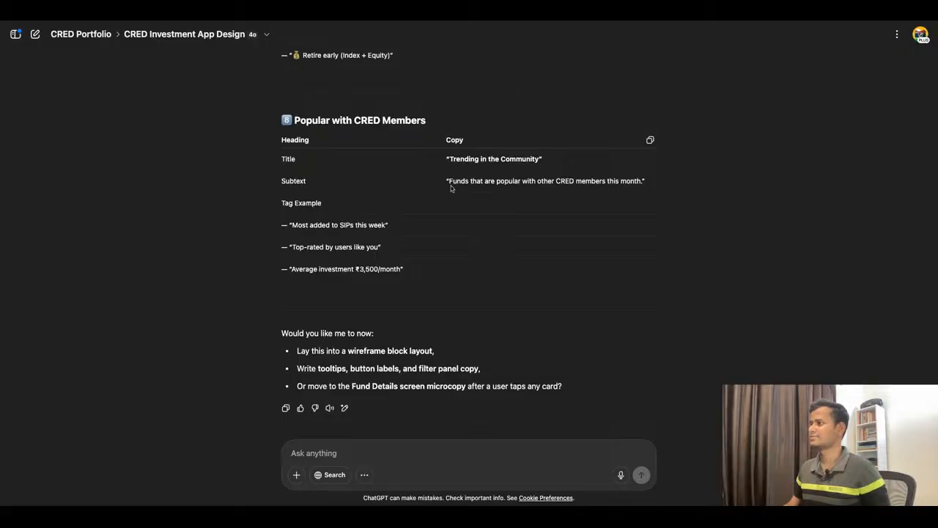
drag(449, 181, 640, 181)
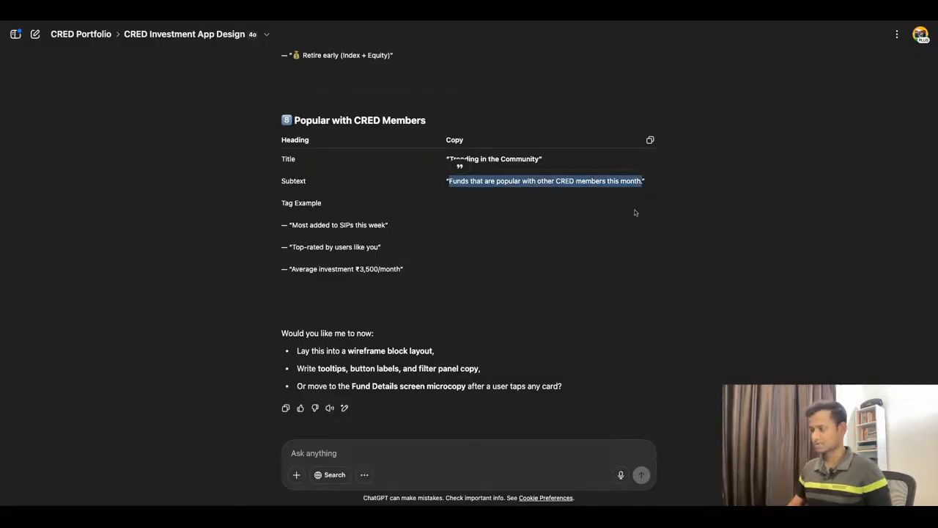
Step: Back in Figma, duplicate the Trending in the Club heading just below itself and replace the copy's text with the copied subtext
click(522, 12)
scroll(384, 244, up, 5)
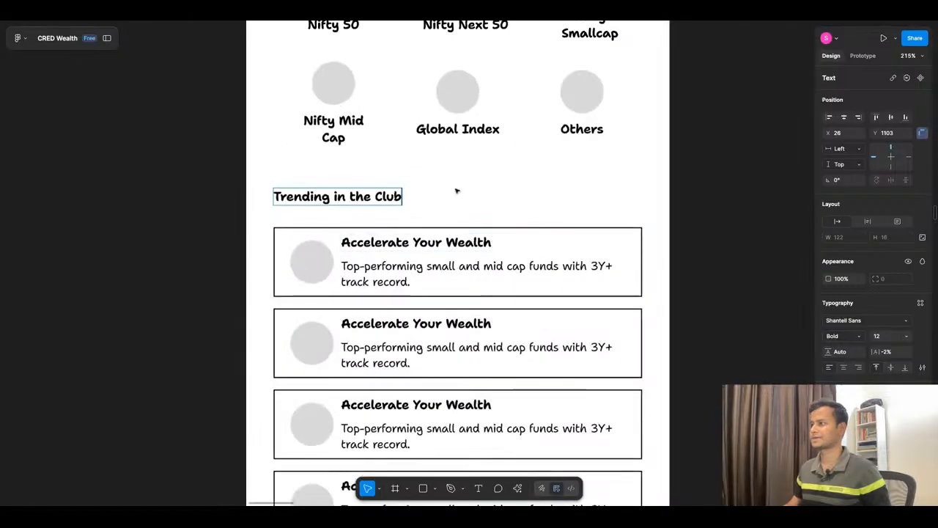
drag(362, 204, 360, 209)
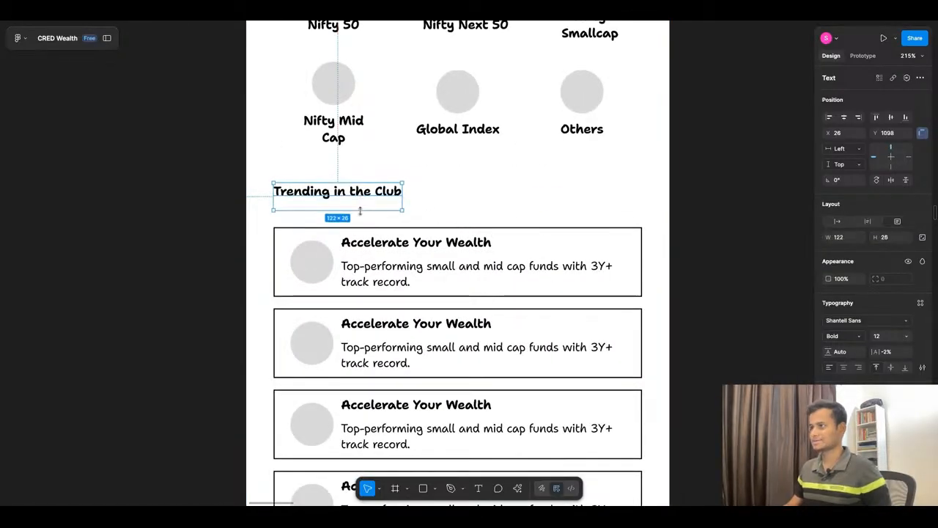
key(ctrl+z)
key(ctrl+d)
key(shift+Down)
key(shift+Down)
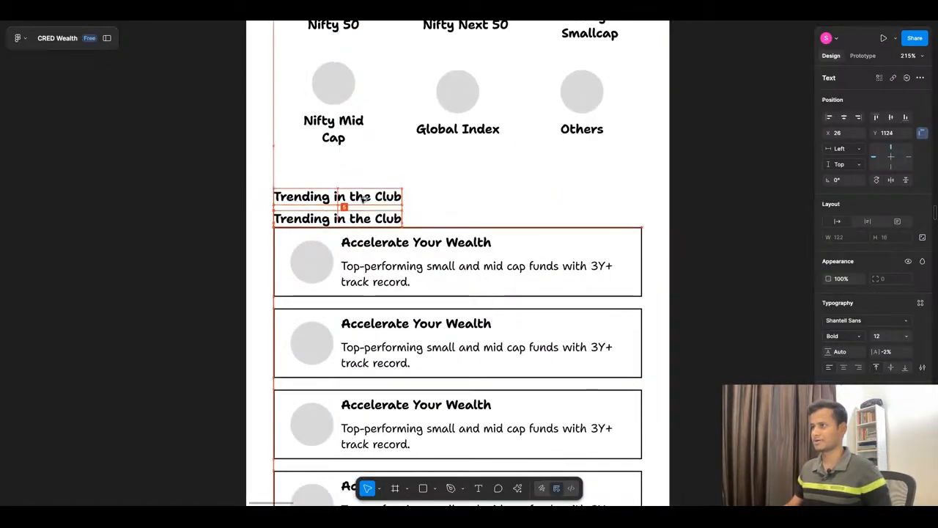
key(Return)
text(Funds that are popular with other CRED members this month.)
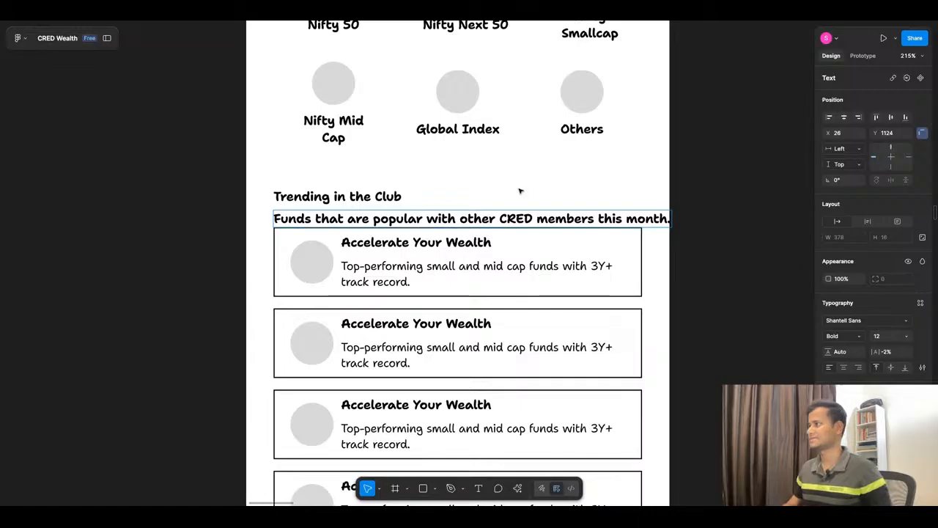
Step: Set the subtext under Trending in the Club to font size 11 and Regular weight
key(Escape)
click(907, 335)
click(891, 324)
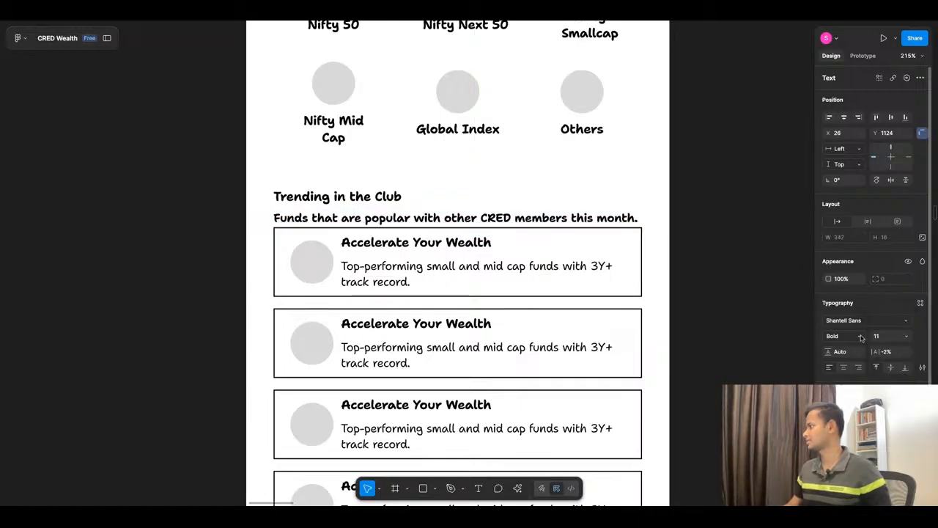
click(854, 337)
click(848, 301)
Step: Move the list of outlined cards down to Y 1165, leaving a gap below the subtext
click(470, 254)
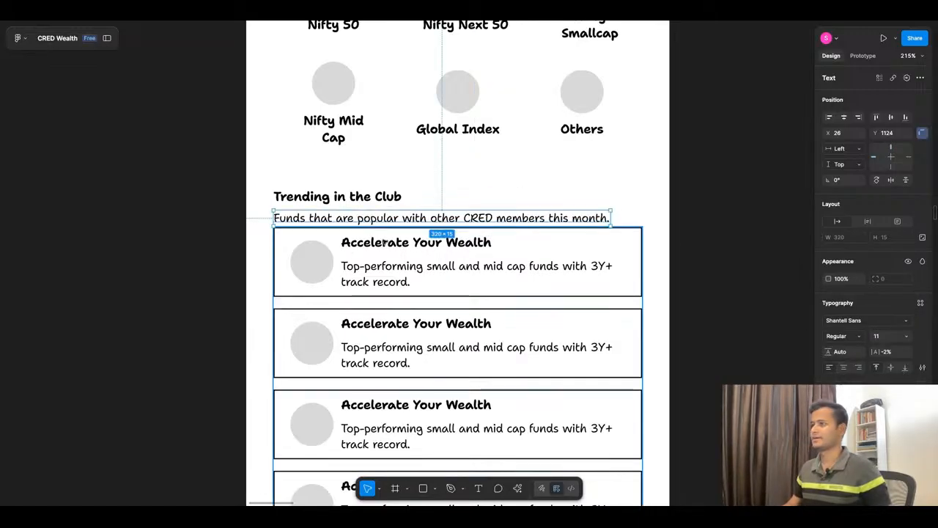
key(shift+Down)
key(shift+Down)
key(shift+Down)
key(Up)
key(Up)
key(Up)
key(Up)
key(Up)
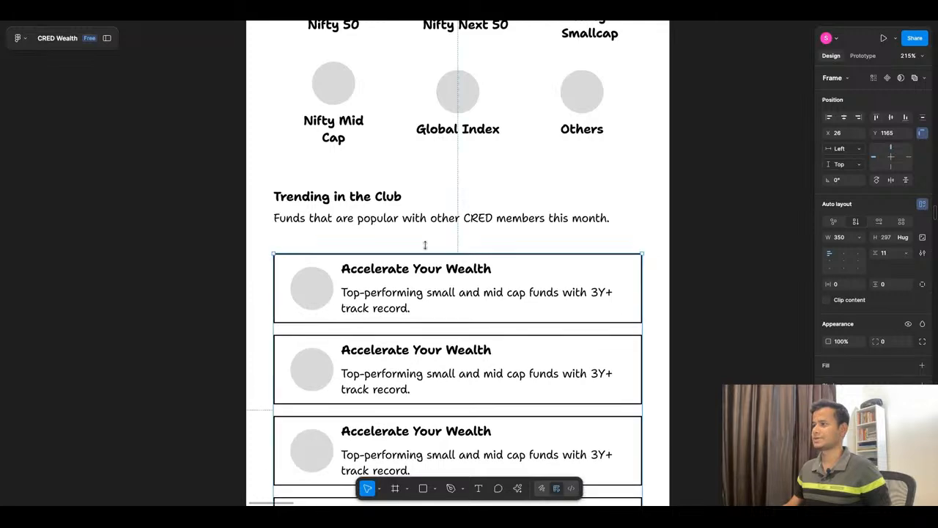
Step: Switch to ChatGPT and copy the tag example "Most added to SIPs this week" from the Popular with CRED Members section
scroll(404, 225, down, 5)
scroll(404, 227, up, 4)
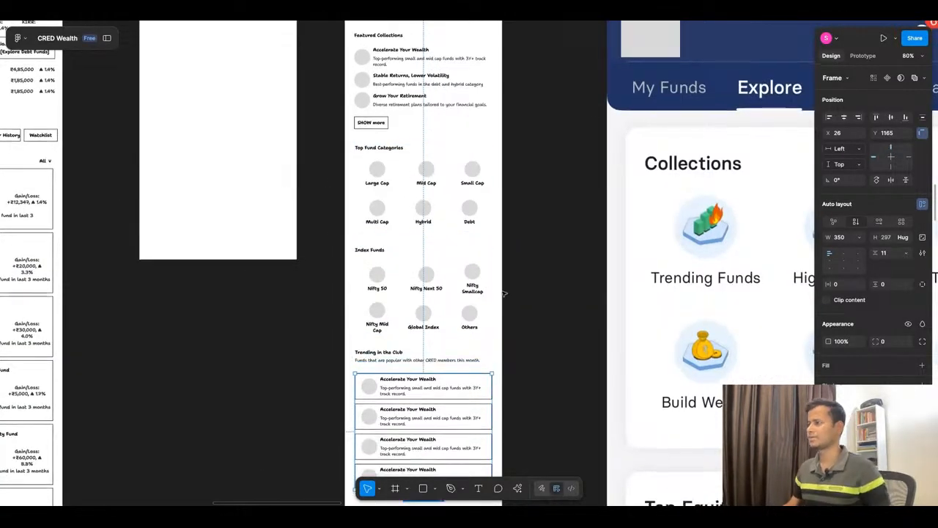
scroll(407, 181, down, 1)
click(413, 16)
scroll(466, 243, down, 1)
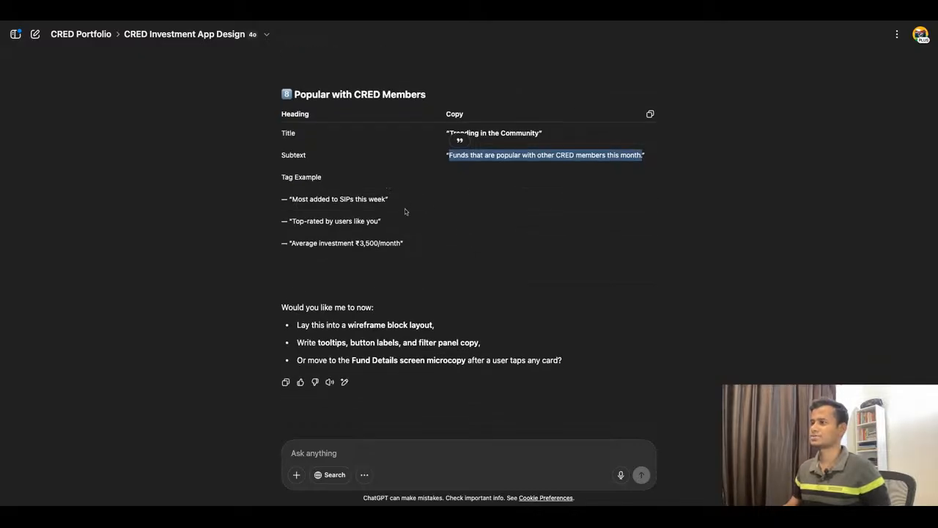
click(296, 206)
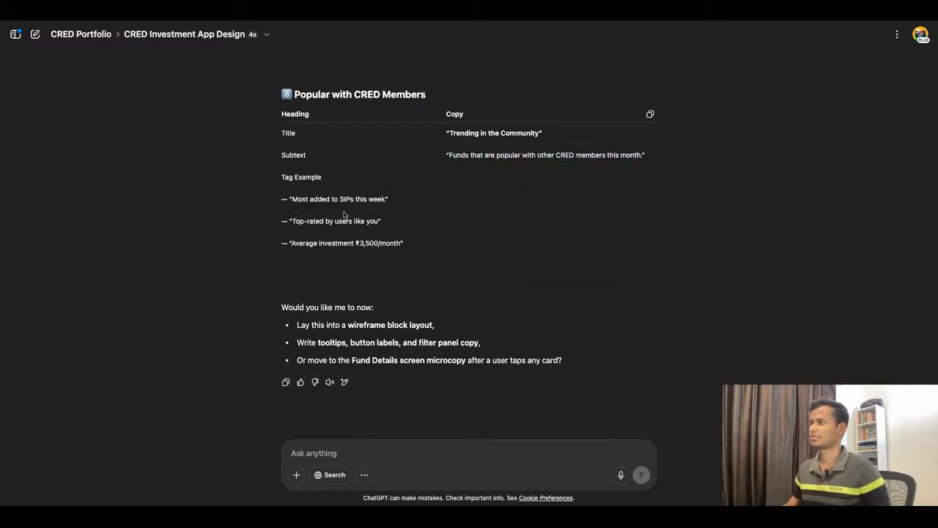
drag(291, 203, 386, 202)
scroll(455, 236, up, 2)
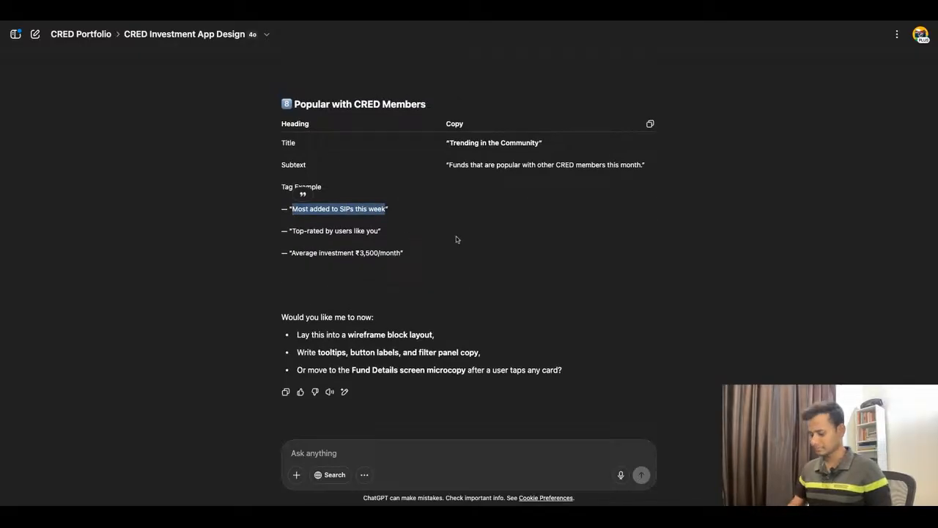
Step: Review the ChatGPT section ideas and microcopy against the Trending in the Club cards in Figma for suitable card titles
scroll(456, 231, up, 20)
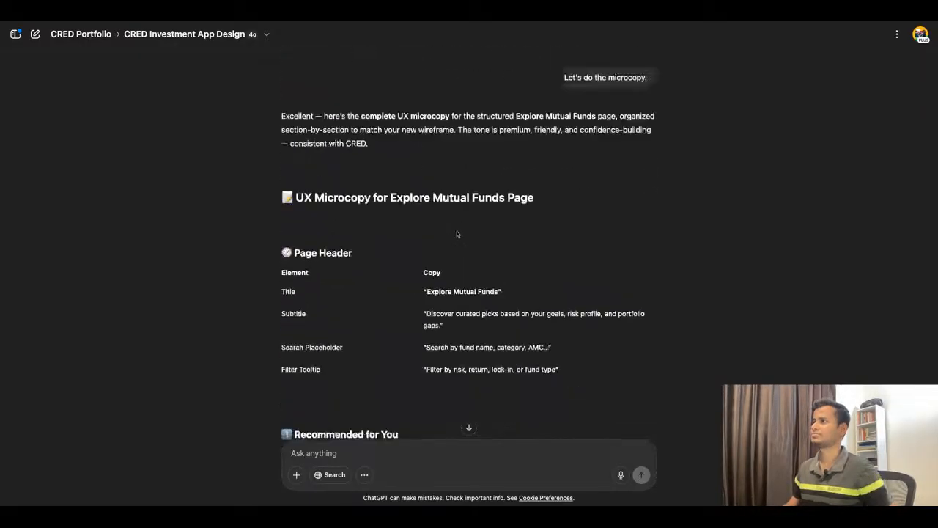
scroll(469, 245, up, 5)
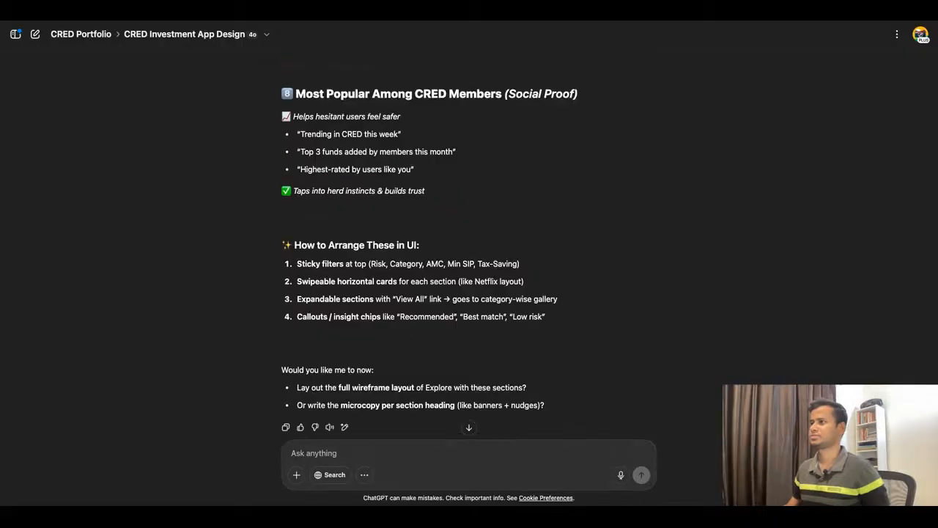
scroll(409, 260, down, 1)
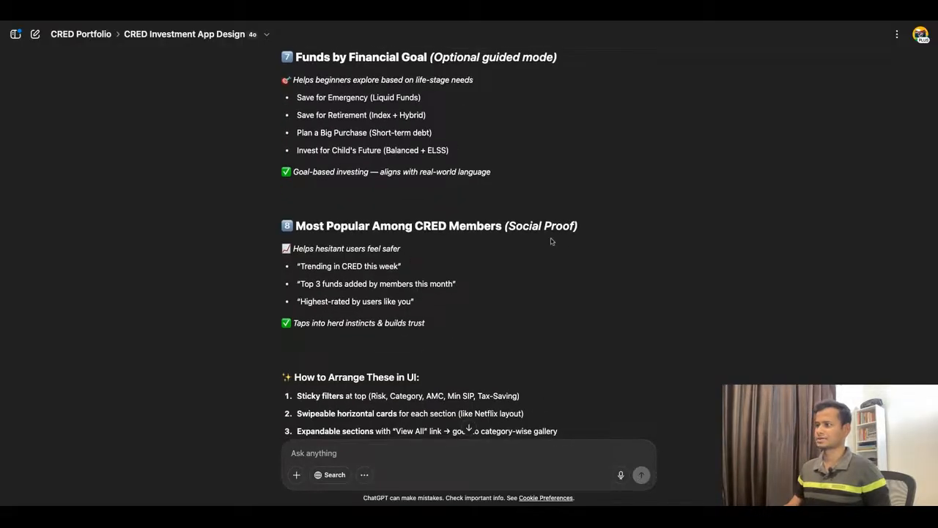
click(358, 15)
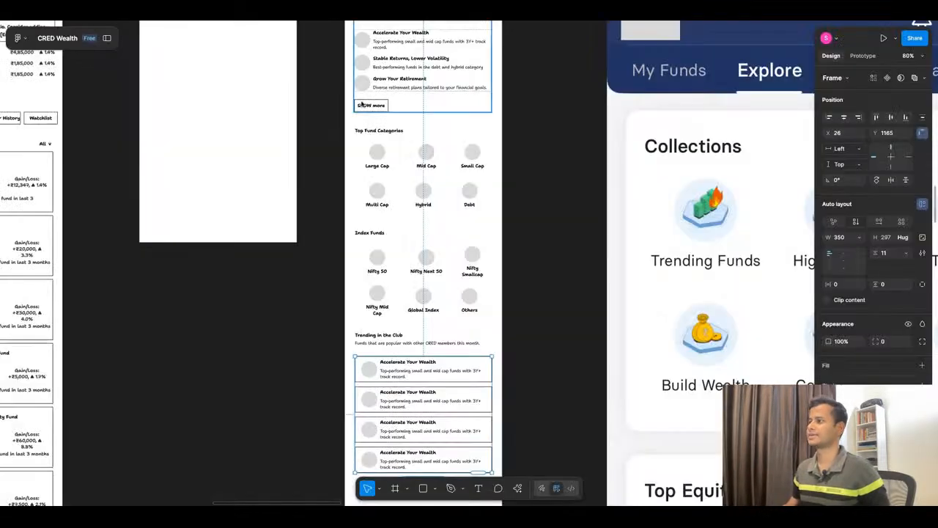
scroll(428, 326, down, 1)
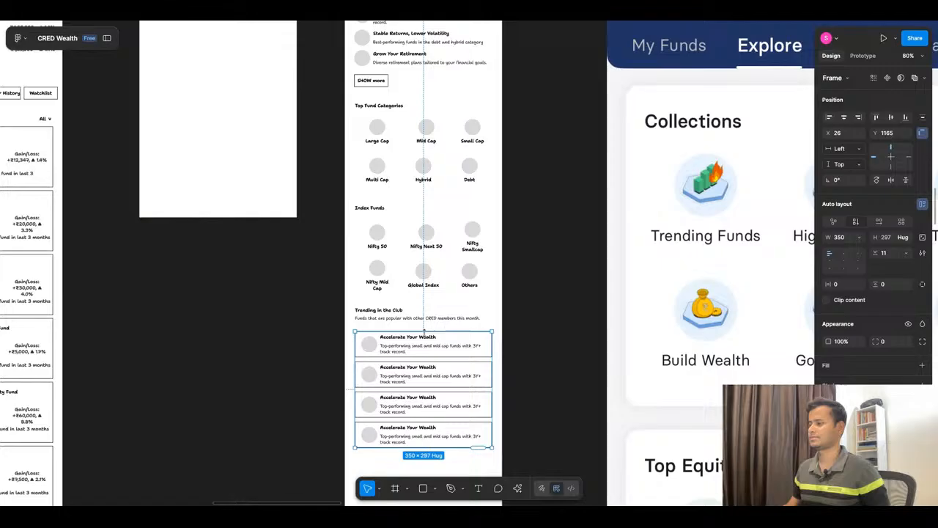
click(441, 13)
scroll(444, 277, down, 20)
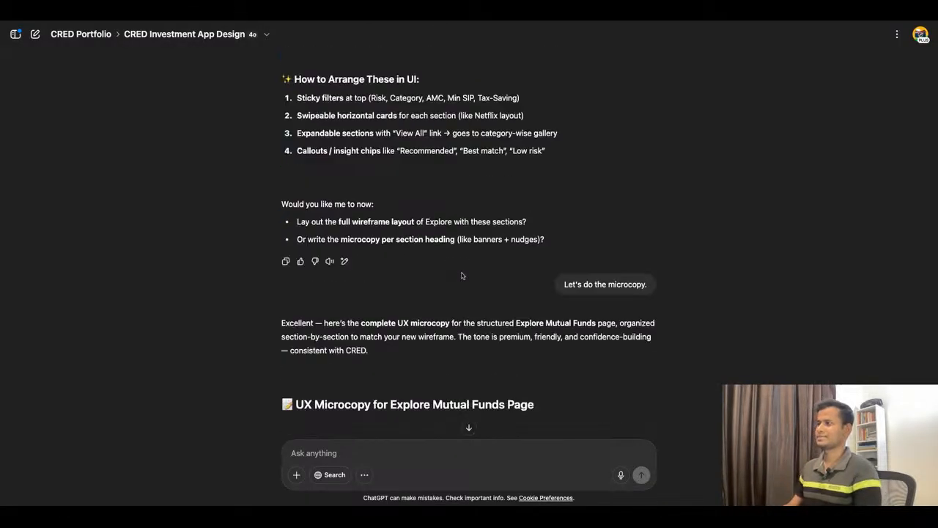
scroll(461, 276, down, 10)
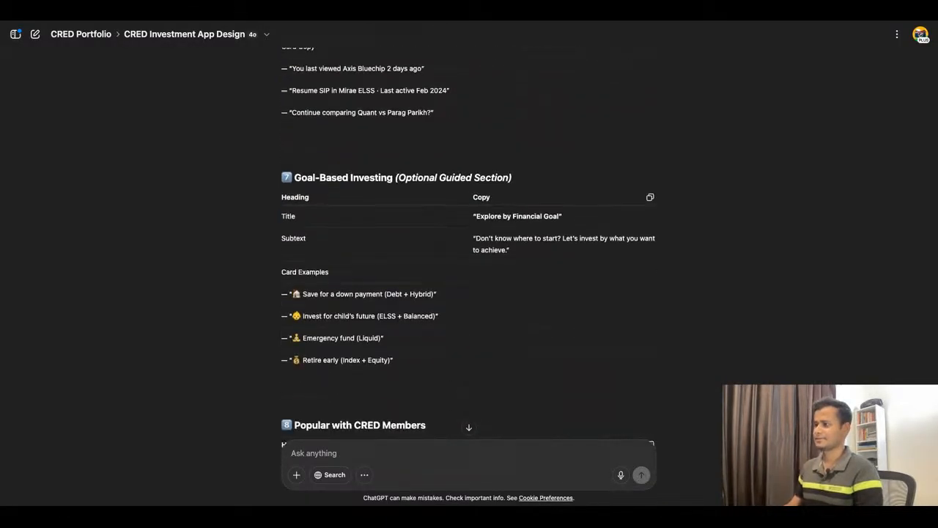
drag(291, 194, 387, 193)
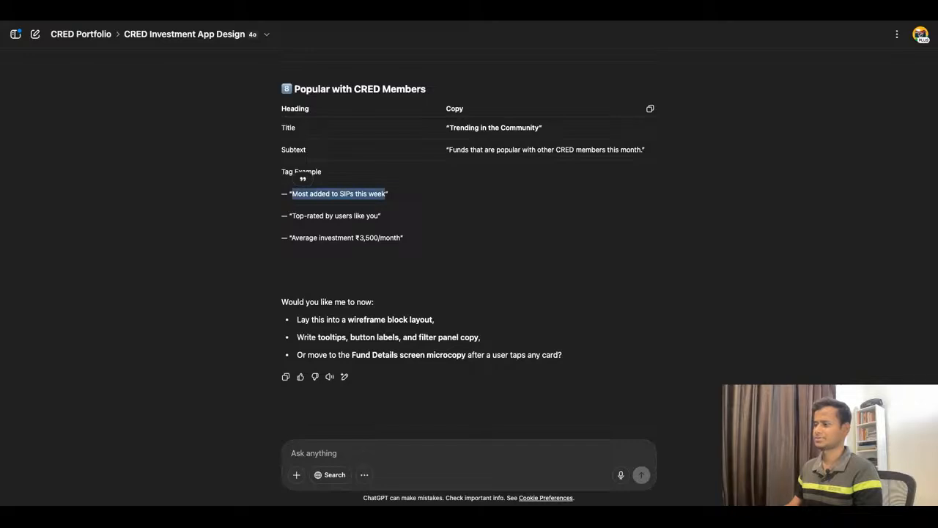
scroll(469, 242, down, 20)
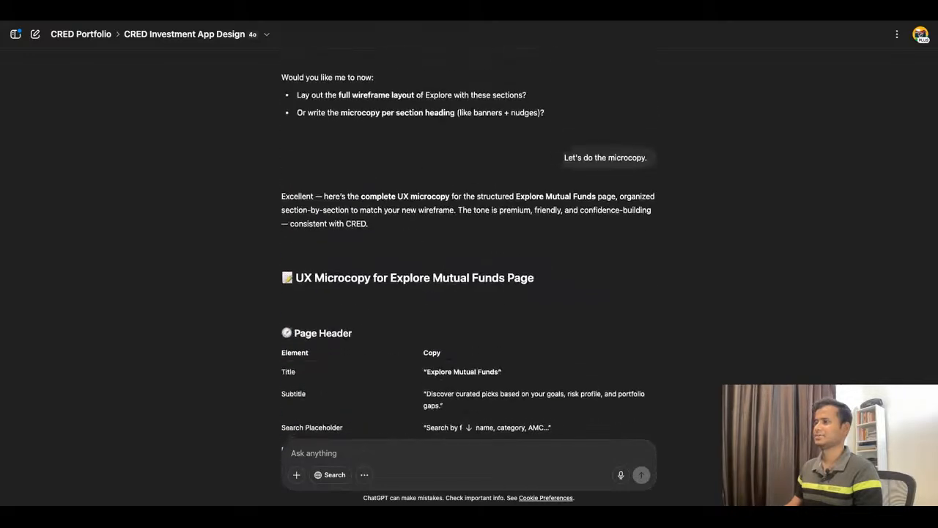
scroll(469, 242, down, 10)
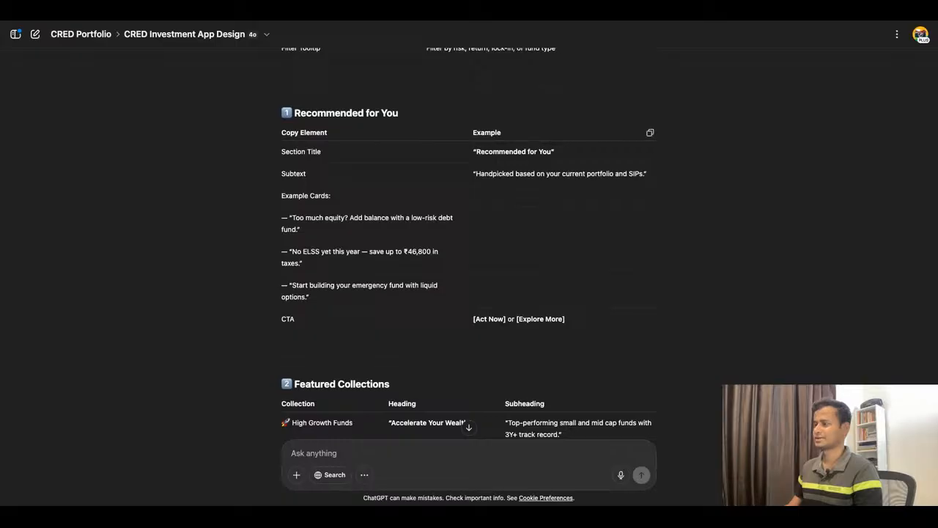
scroll(469, 242, down, 20)
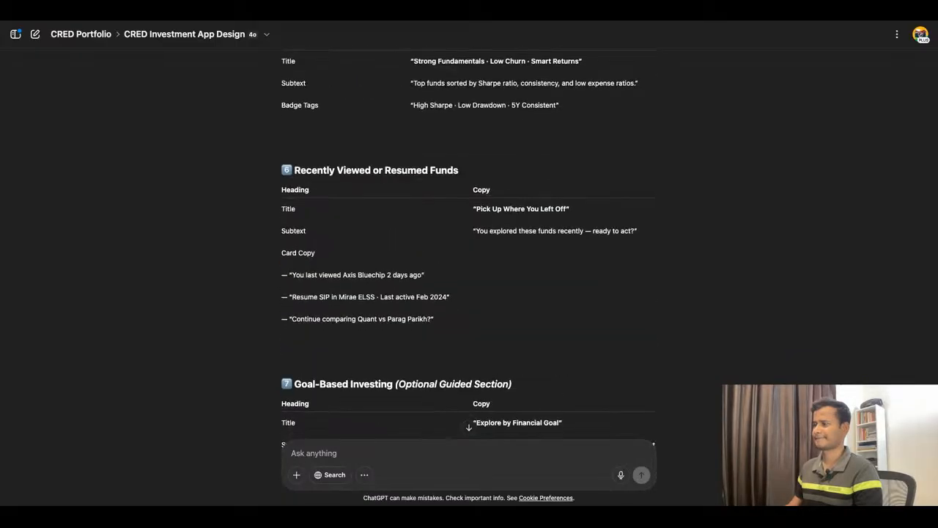
scroll(469, 242, up, 20)
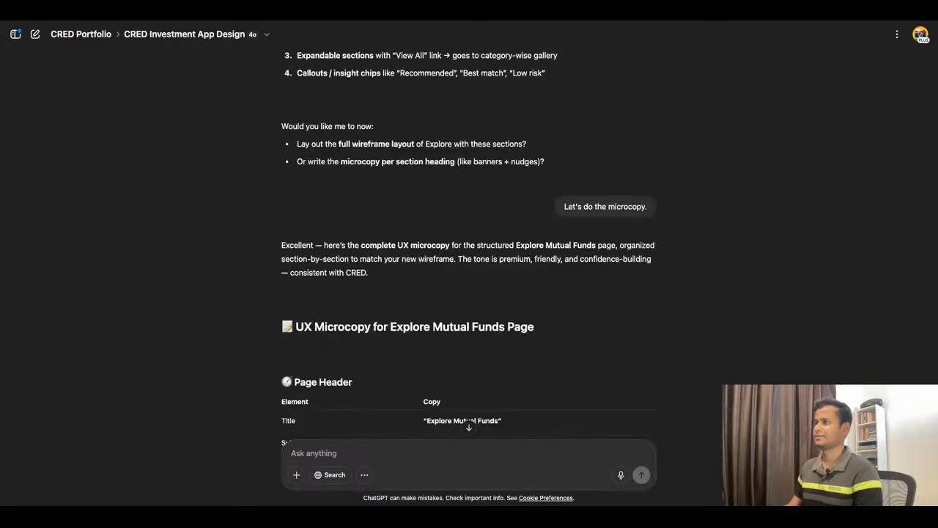
Step: Copy "Trending in CRED this week" from ChatGPT's Most Popular Among CRED Members list and make it the first trending card's title in Figma
scroll(396, 255, up, 10)
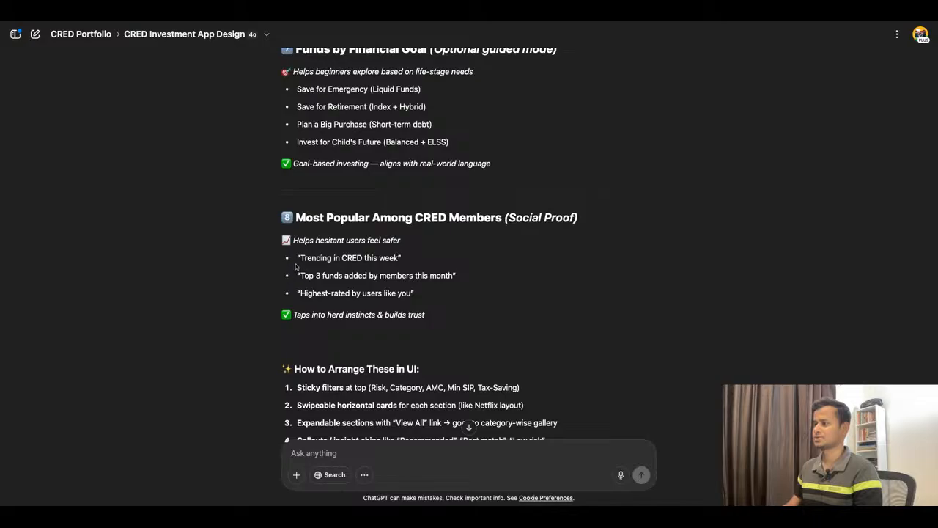
drag(302, 260, 403, 258)
key(ctrl+c)
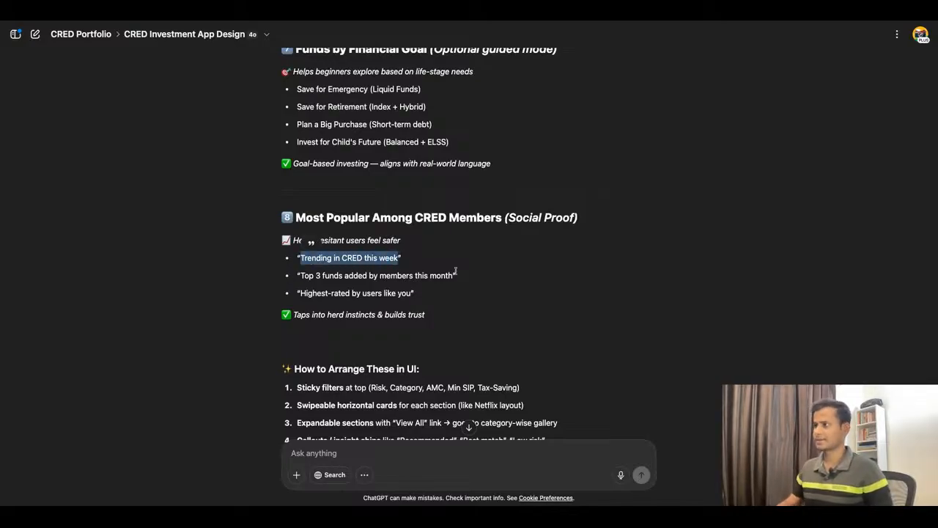
click(339, 22)
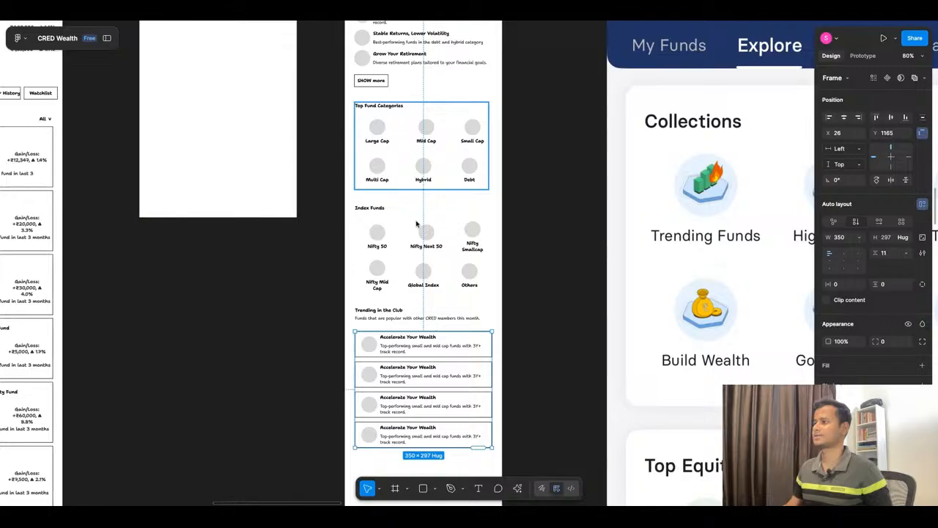
double_click(402, 339)
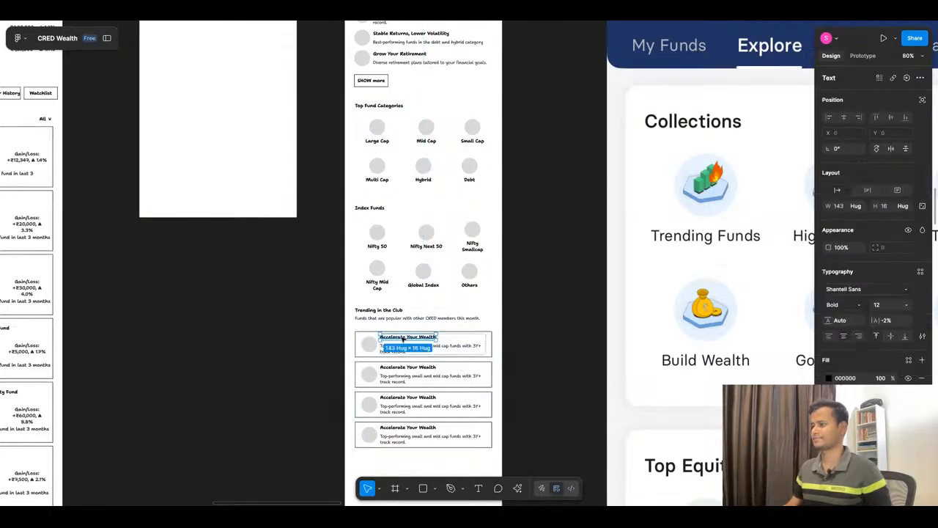
key(ctrl+v)
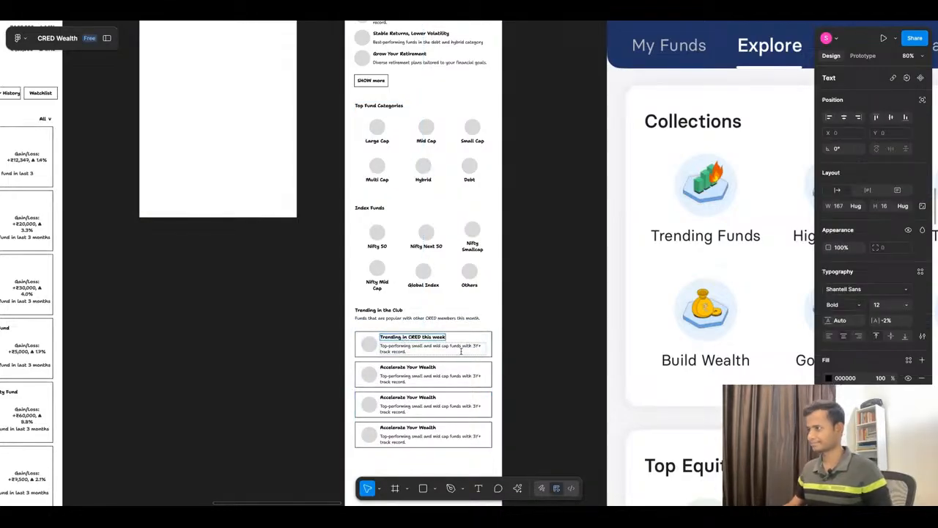
Step: Copy "Top 3 funds added by members this month" from ChatGPT and replace the second trending card's title in Figma with it
scroll(523, 296, down, 2)
click(430, 24)
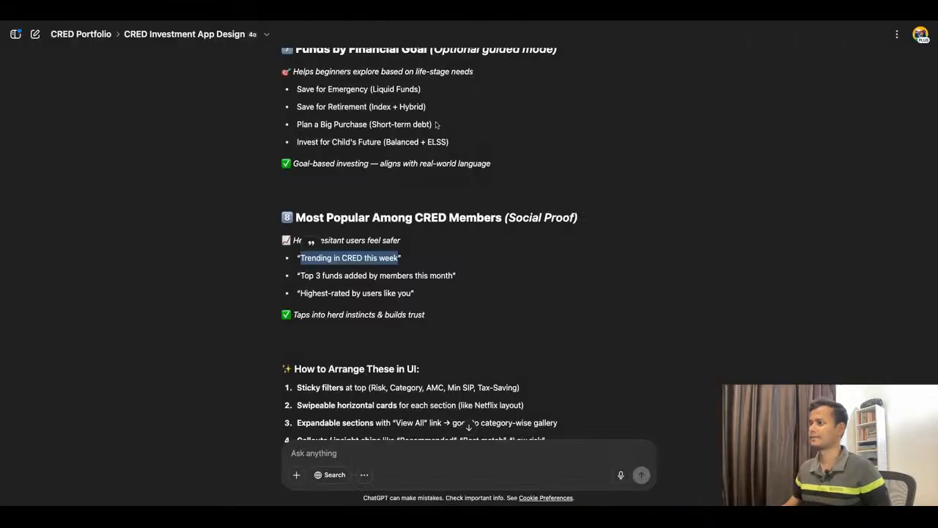
drag(300, 277, 453, 277)
key(super+c)
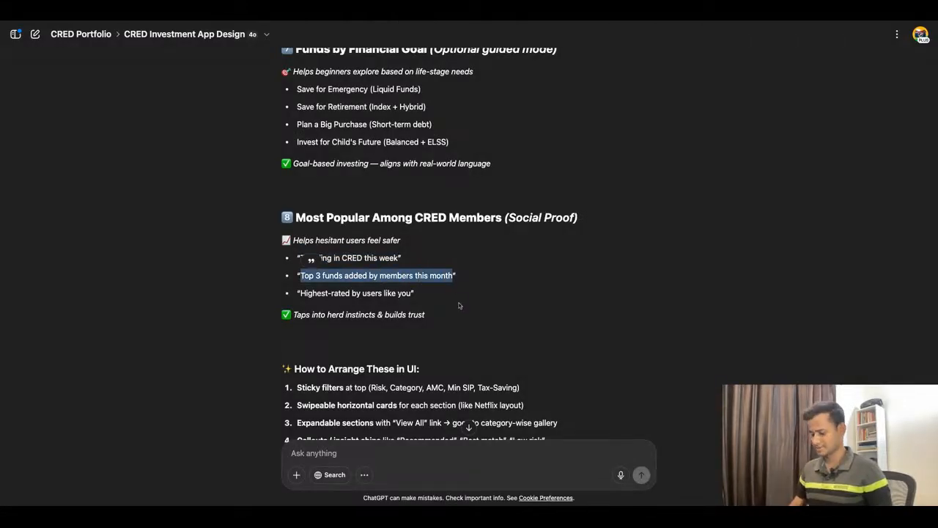
click(350, 21)
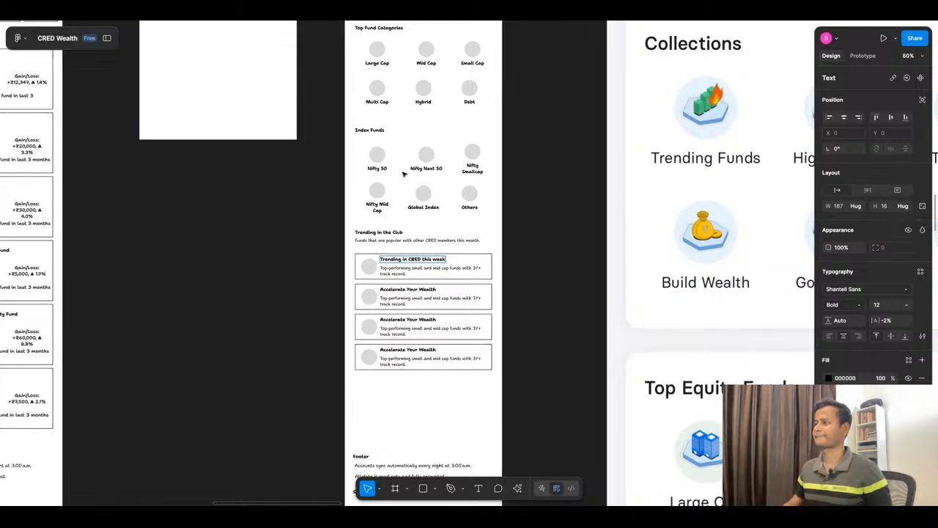
scroll(420, 321, up, 5)
double_click(401, 261)
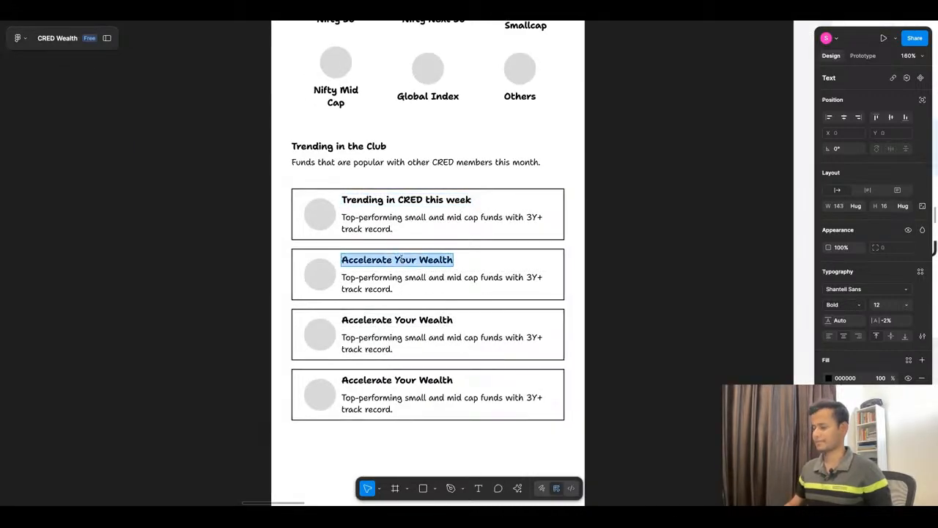
key(super+v)
Step: Copy "Highest-rated by users like you" from ChatGPT and replace the third trending card's title in Figma with it
key(super+Tab)
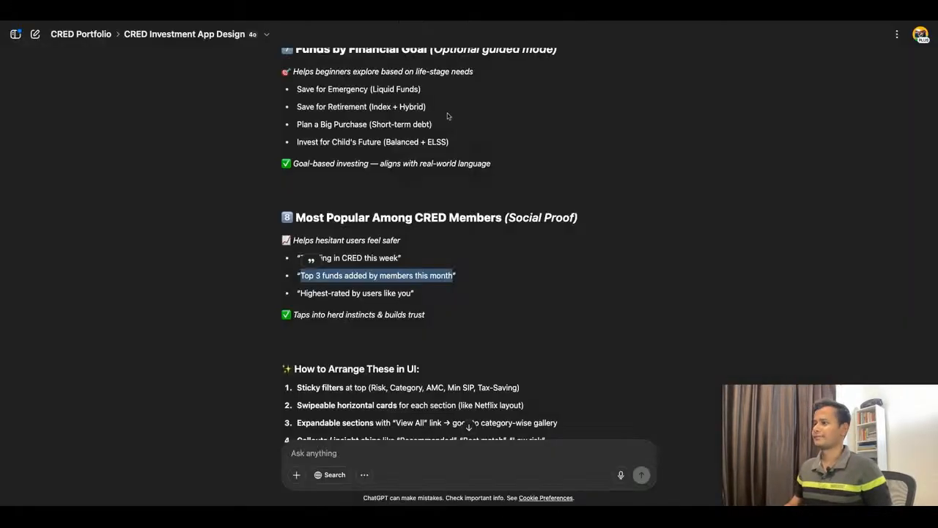
drag(300, 293, 411, 293)
key(ctrl+c)
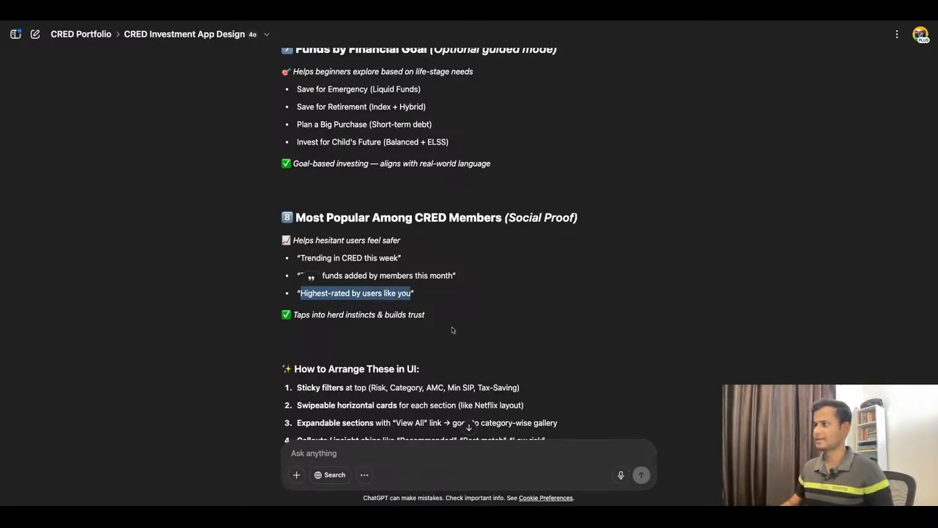
key(super+Tab)
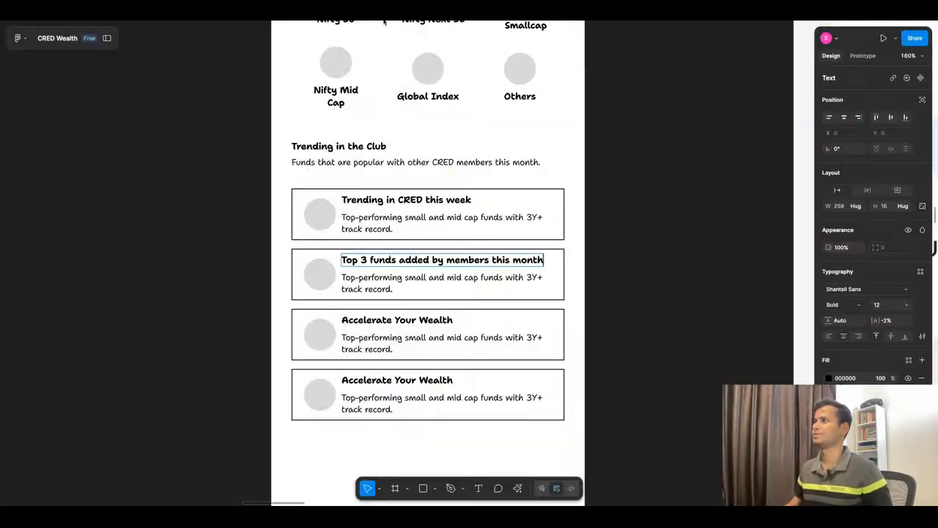
double_click(389, 320)
key(ctrl+v)
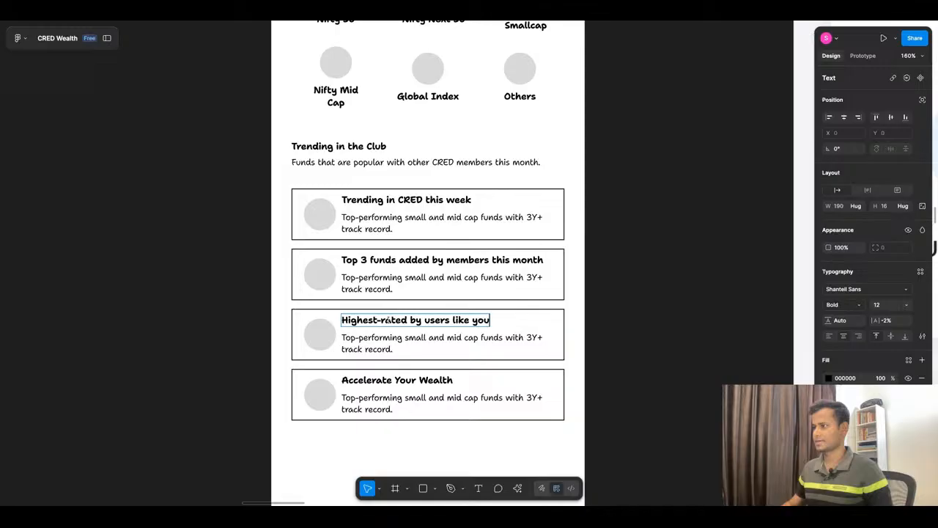
click(663, 234)
Step: Replace the first trending card's description with "15.6k members have invested over 64.6 cr in last 7 days"
click(396, 219)
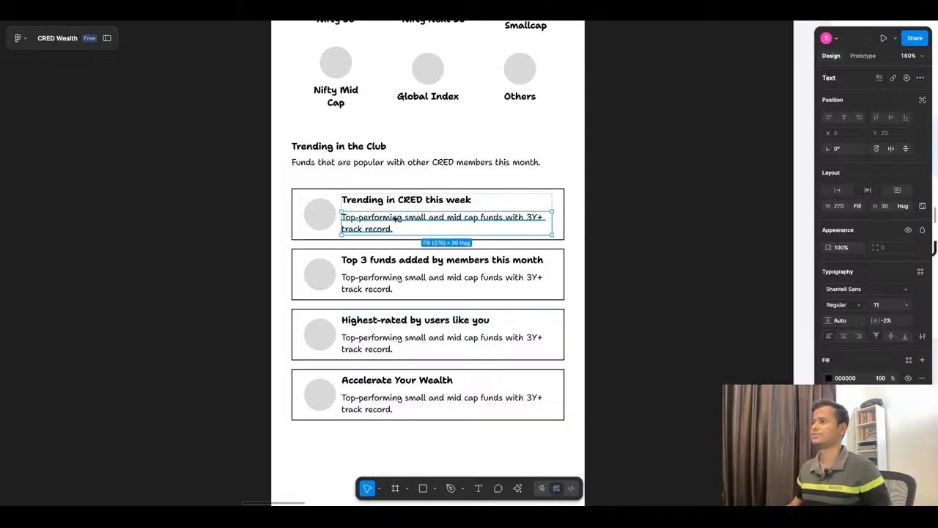
double_click(390, 222)
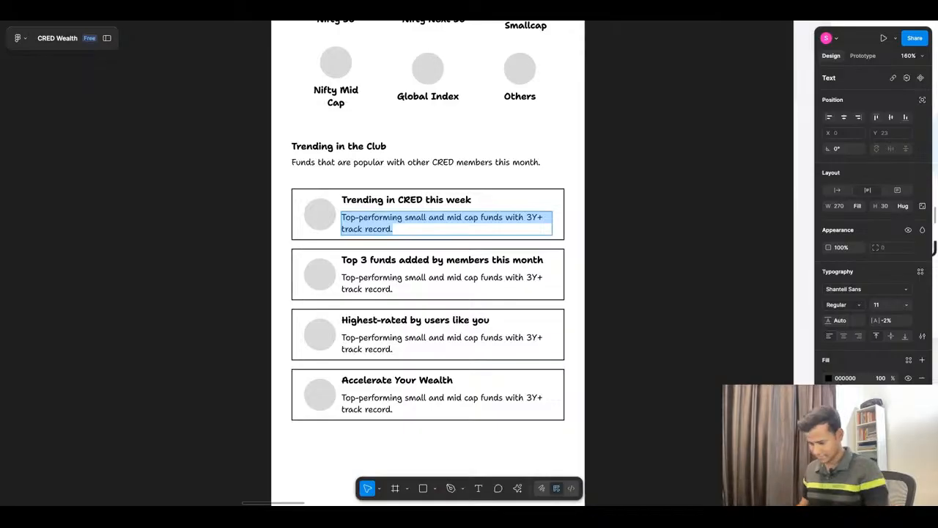
key(BackSpace)
text(15)
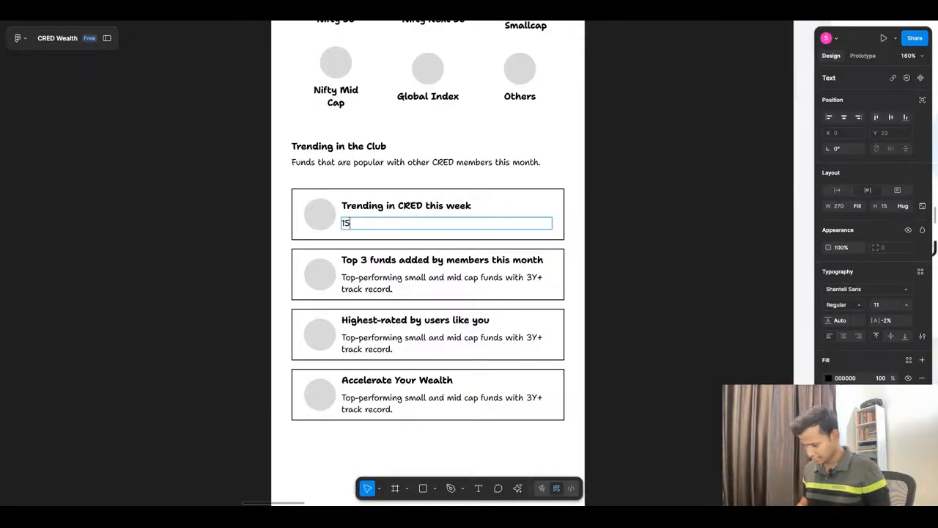
text(.6k )
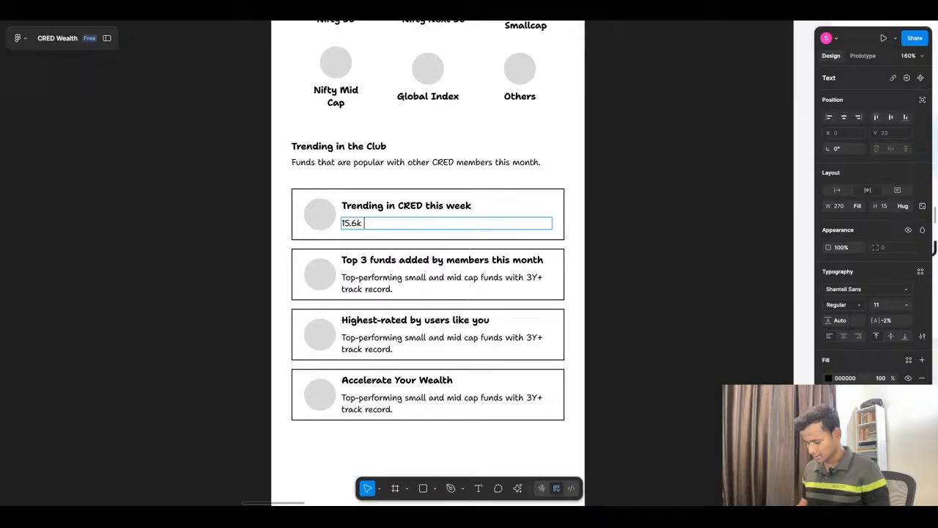
text(members)
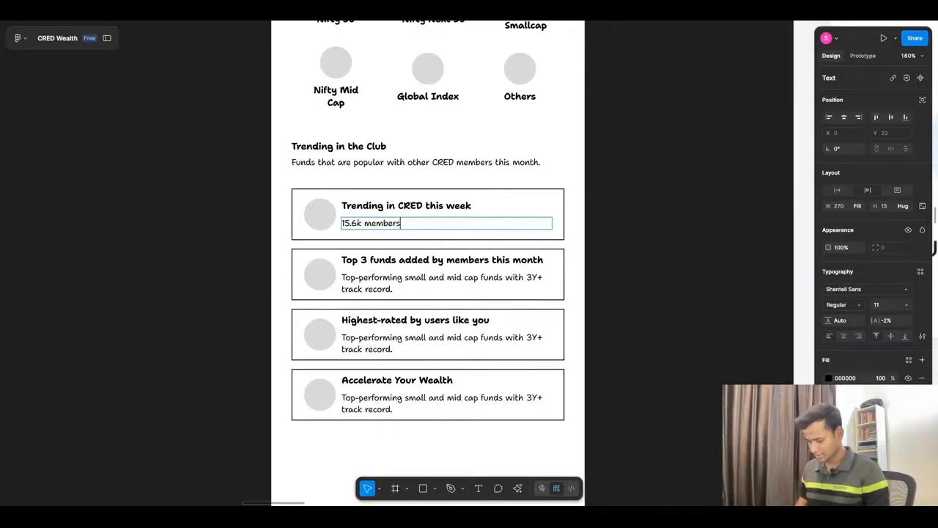
text( have )
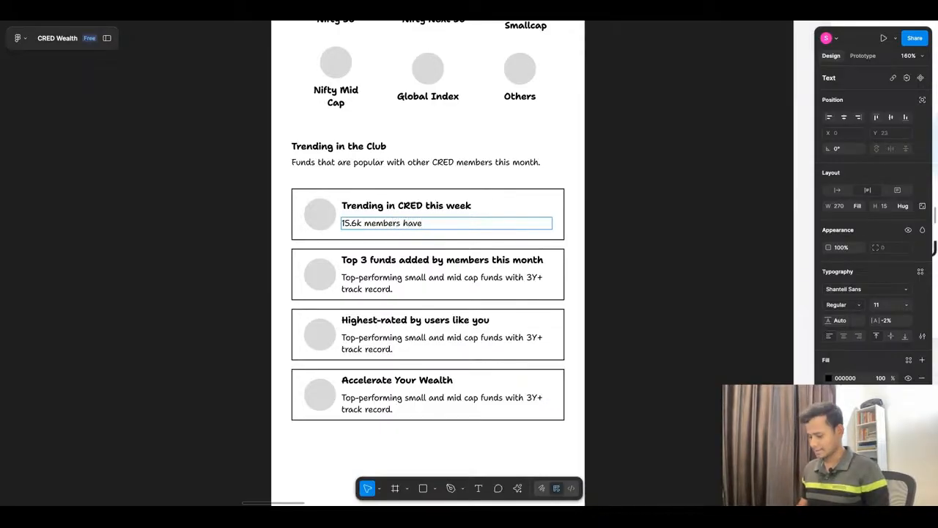
text(inves)
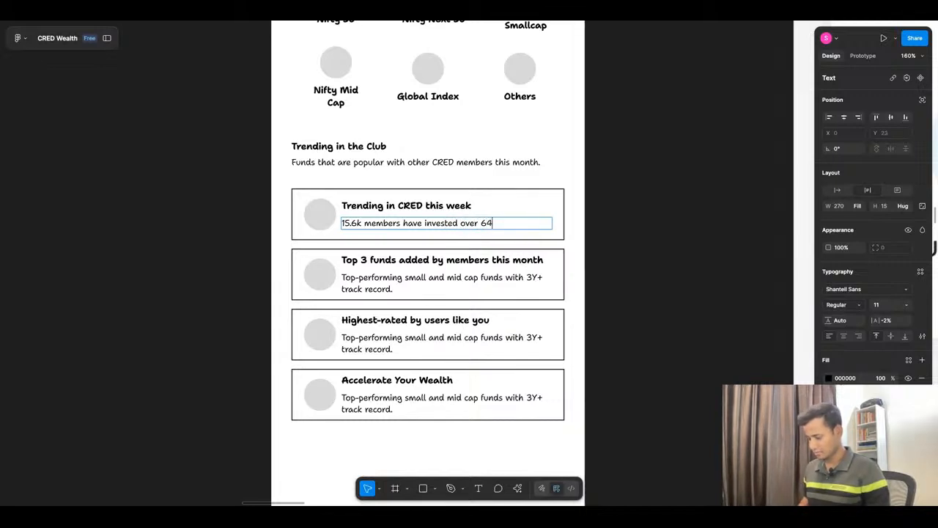
text(ted over 64.6 cr in last 7)
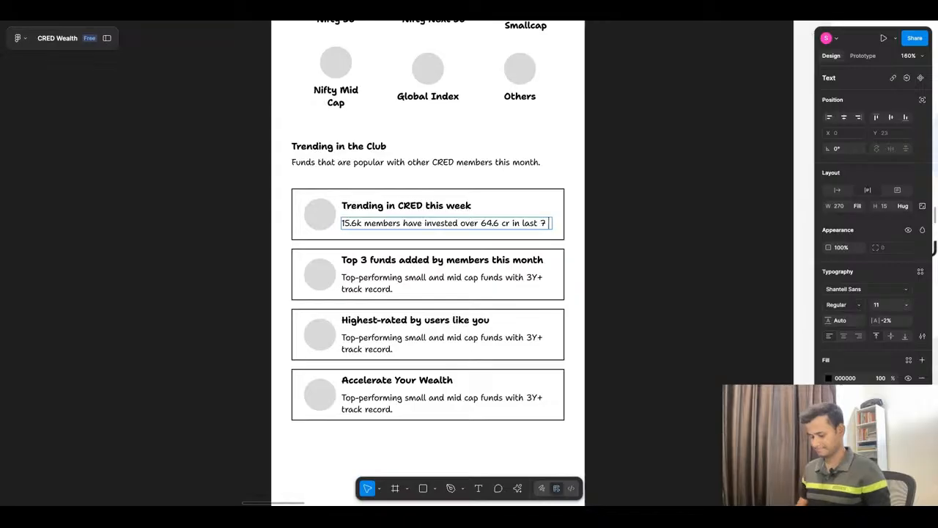
text(days)
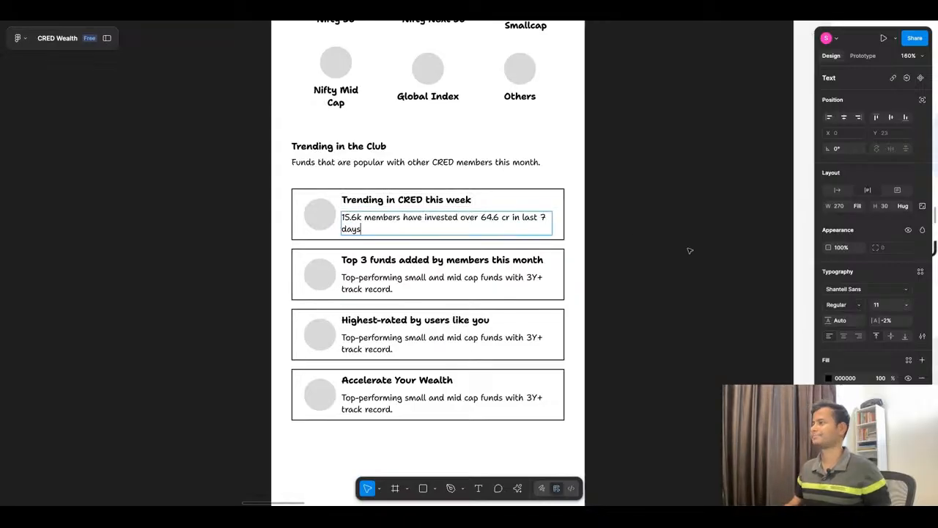
key(Escape)
click(647, 252)
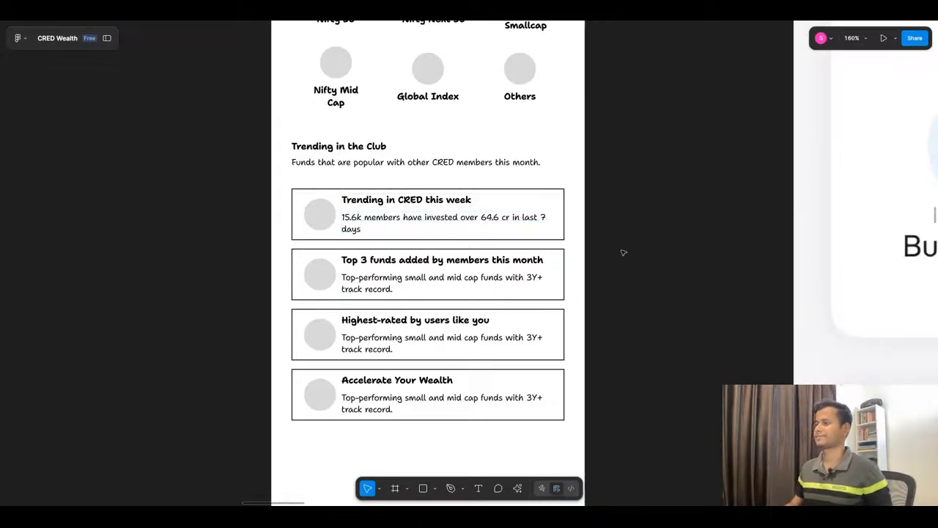
Step: Delete the three trending cards below "Trending in CRED this week"
click(429, 222)
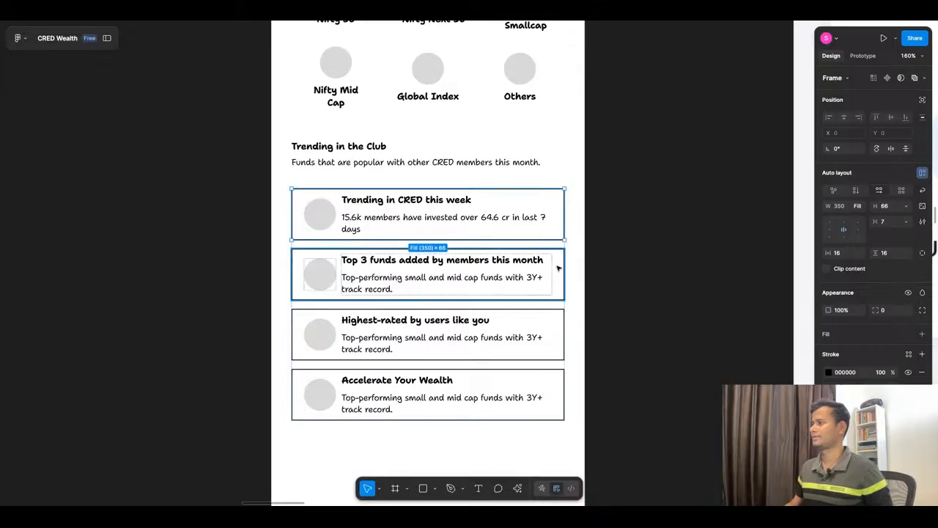
click(601, 314)
click(456, 383)
click(455, 383)
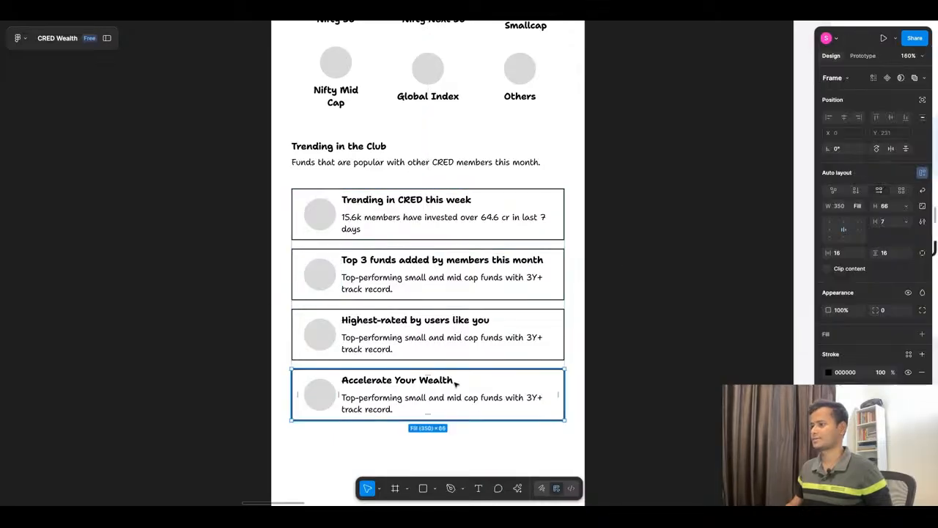
shift+click(457, 348)
shift+click(458, 297)
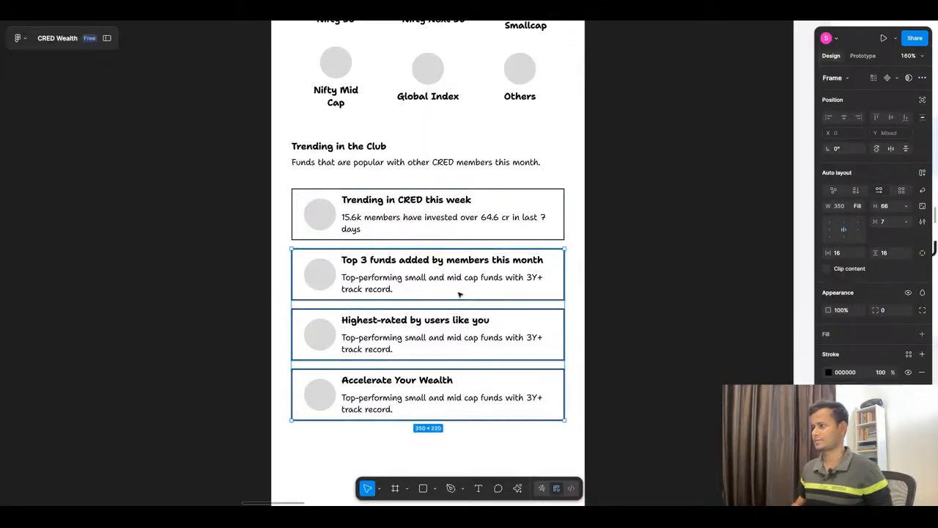
key(Delete)
Step: Ungroup the container around the remaining "Trending in CRED this week" card
click(540, 236)
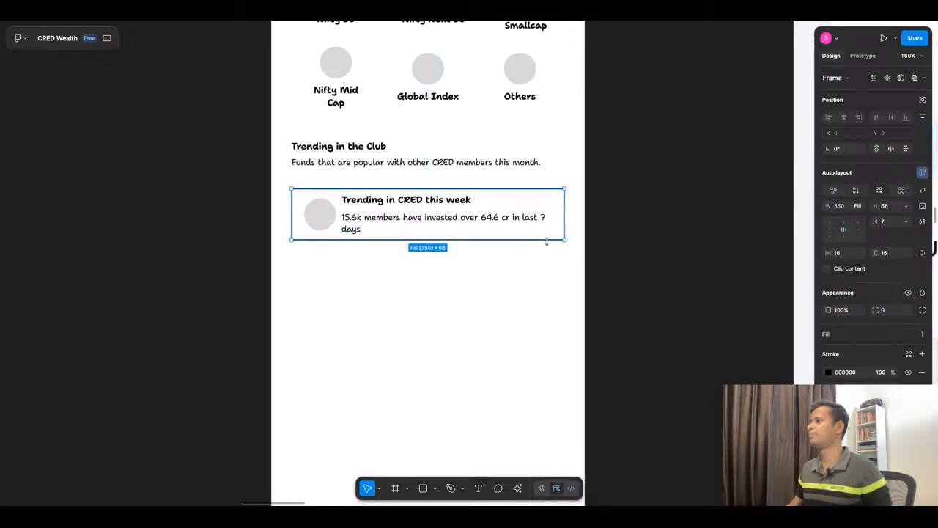
click(546, 287)
right_click(530, 212)
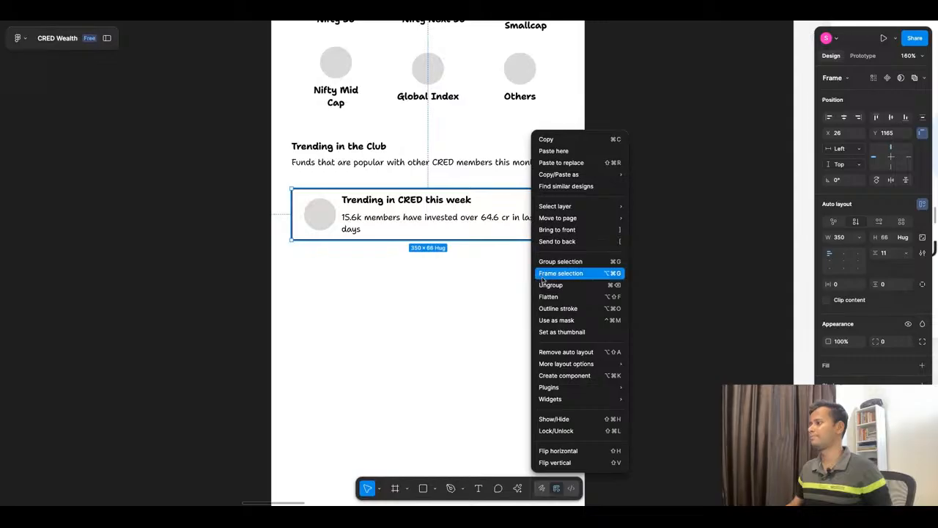
click(546, 285)
click(484, 212)
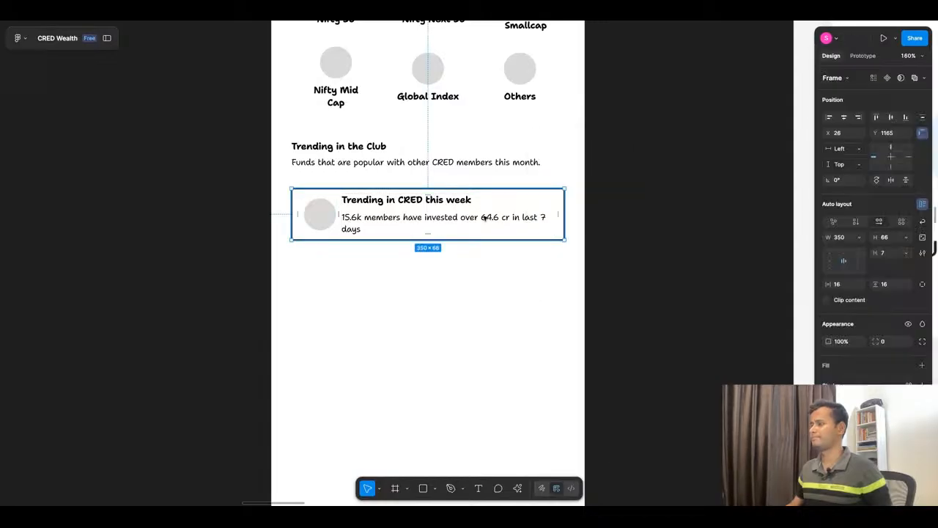
Step: Duplicate the "Trending in CRED this week" card directly below itself and wrap the cards in a vertical auto layout
key(ctrl+d)
key(Down)
key(Down)
key(Down)
key(Down)
key(Down)
shift+click(474, 223)
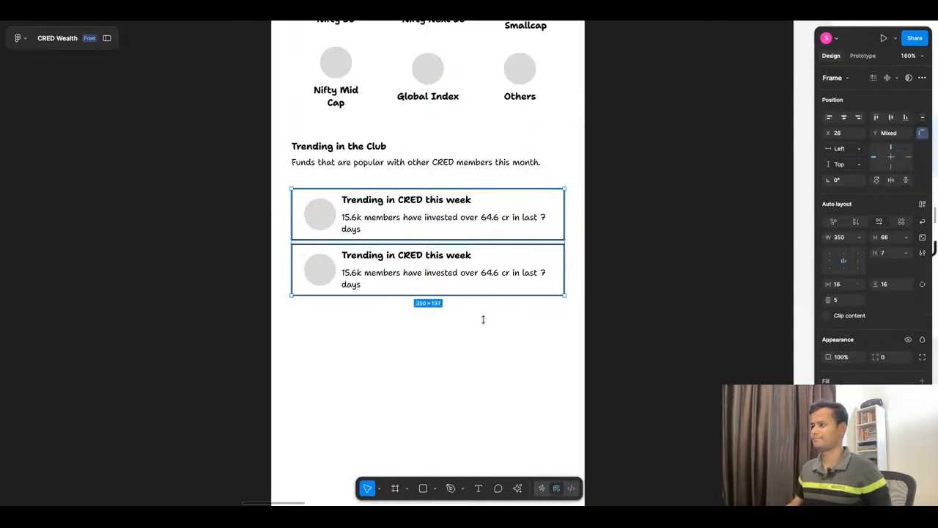
key(shift+a)
Step: Extend the auto layout stack to four cards and replace the copies' text with the AI-suggested content
click(555, 296)
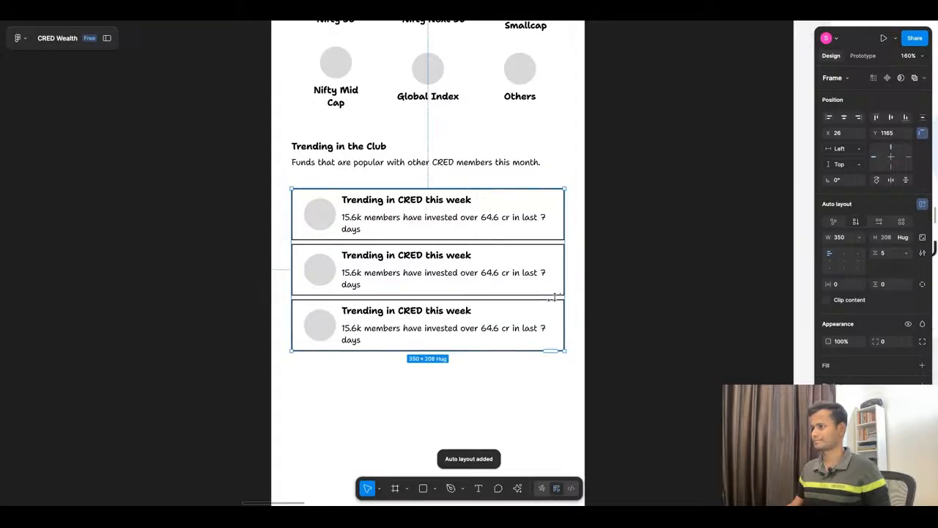
click(554, 296)
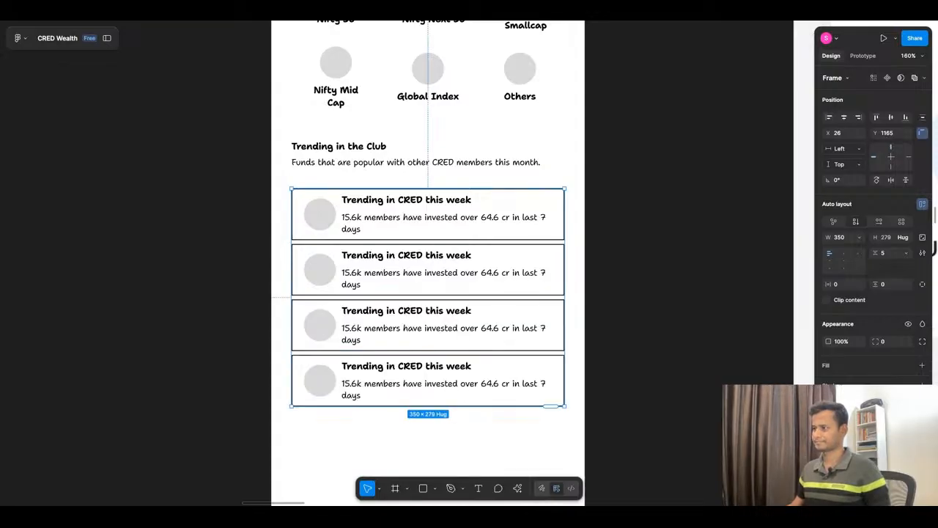
click(644, 258)
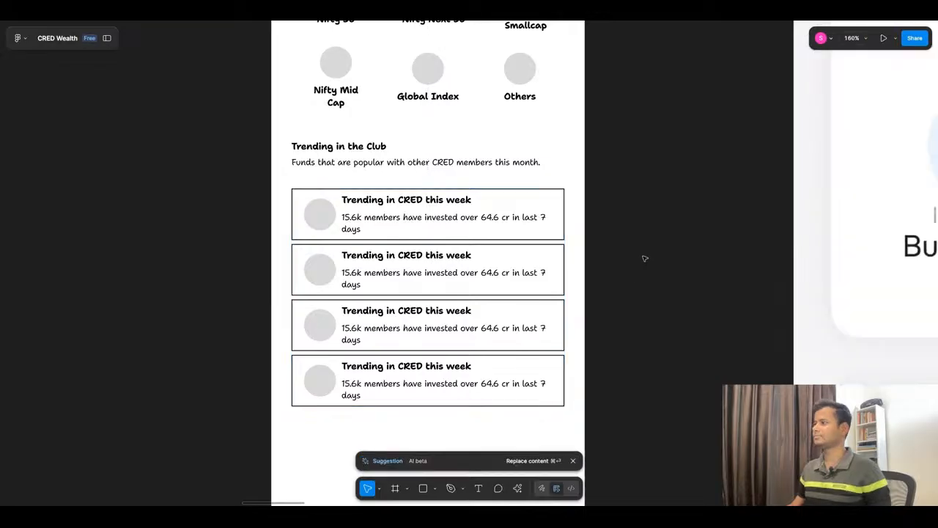
click(536, 461)
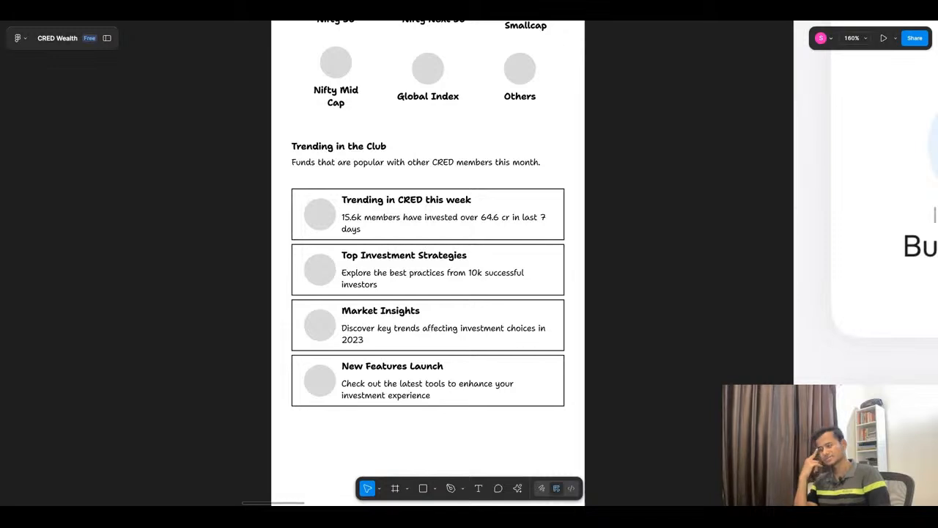
Step: Undo the AI content replacement, card duplication, ungrouping and deletion to restore the four original trending cards
key(ctrl+z)
key(ctrl+z)
key(ctrl+z)
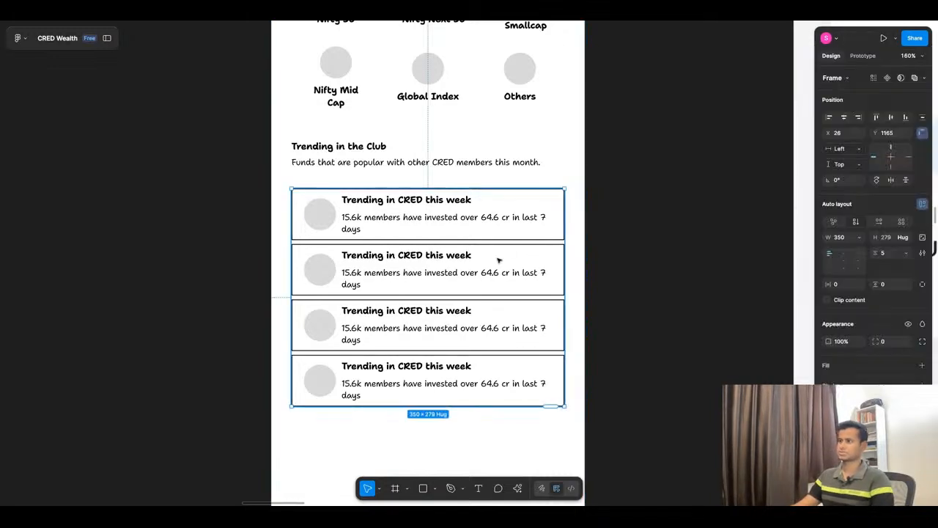
key(ctrl+z)
key(ctrl+z)
key(ctrl+z)
key(ctrl+z)
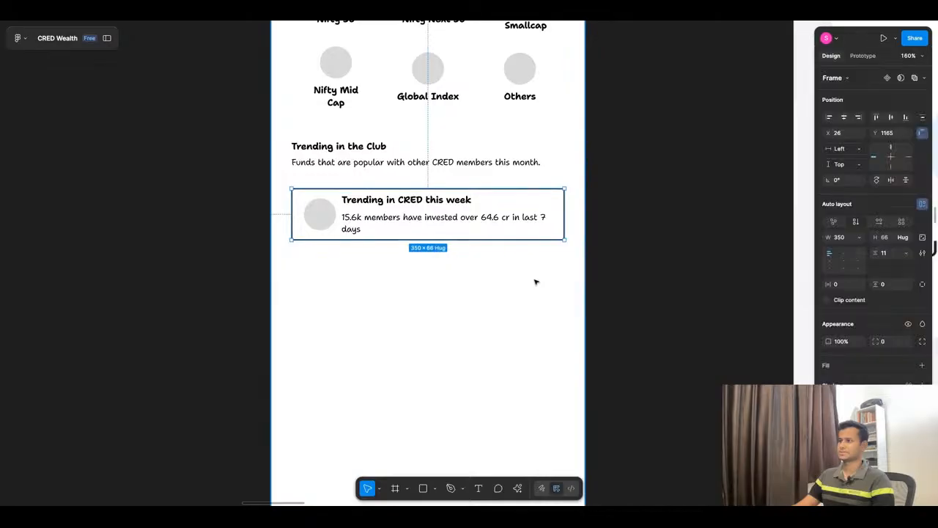
key(ctrl+shift+z)
key(ctrl+shift+z)
key(ctrl+shift+z)
key(ctrl+shift+z)
Step: Delete the fourth trending card, "Accelerate Your Wealth"
click(599, 283)
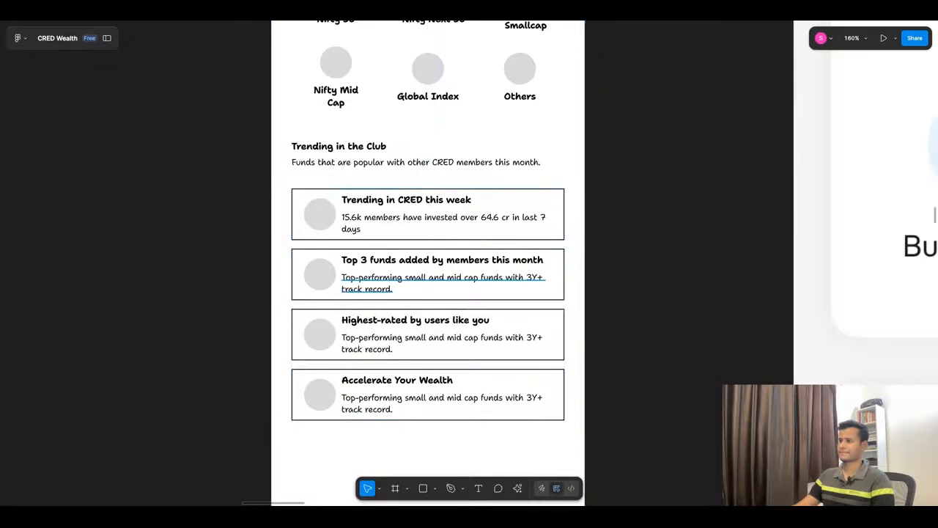
click(483, 388)
key(Delete)
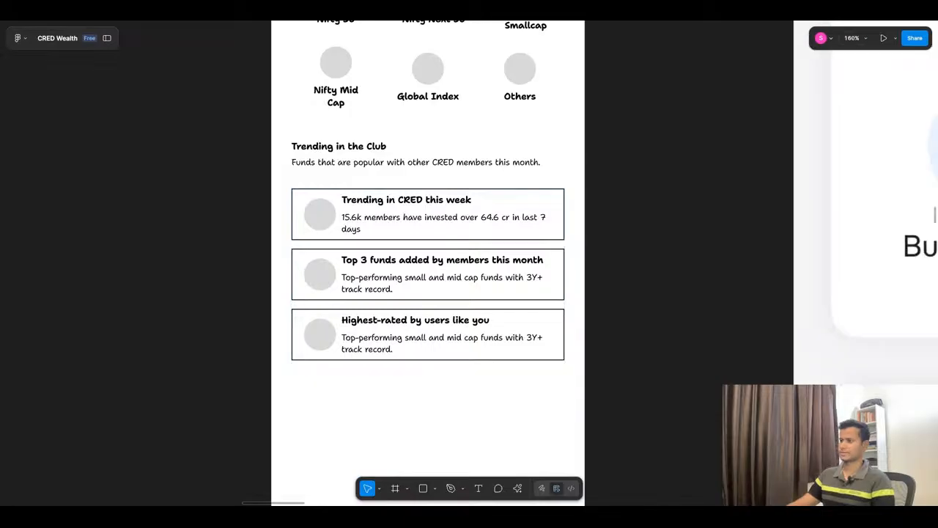
Step: Delete the subtitle under the Trending in the Club heading and move the three-card stack up to close the gap
scroll(477, 184, down, 3)
scroll(477, 185, up, 3)
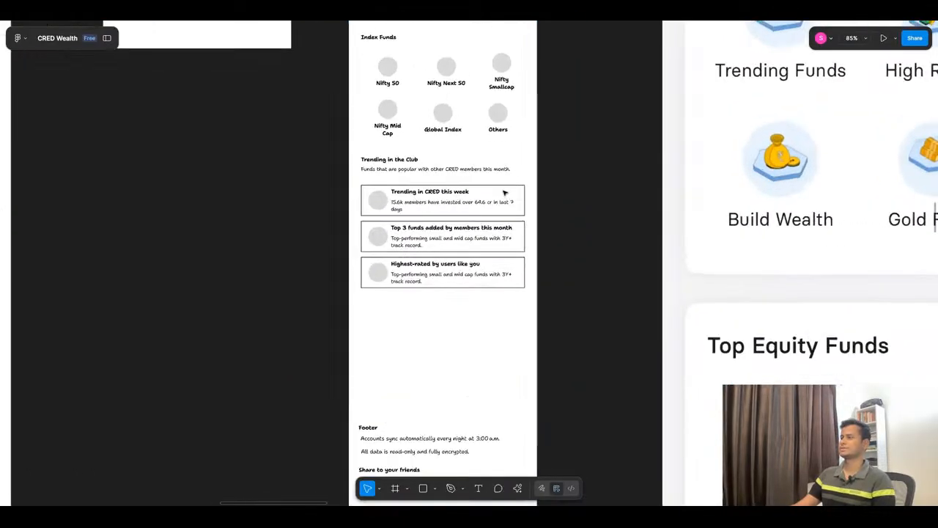
click(497, 167)
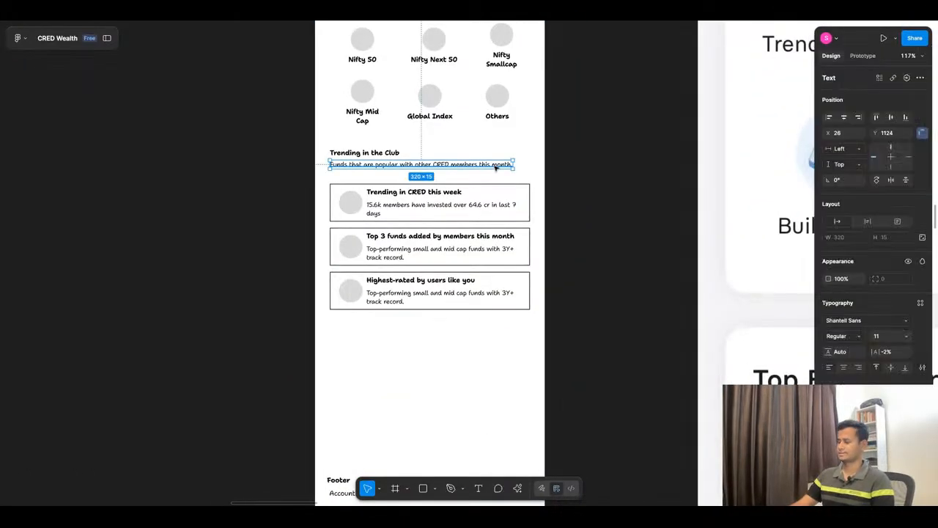
key(Delete)
click(389, 247)
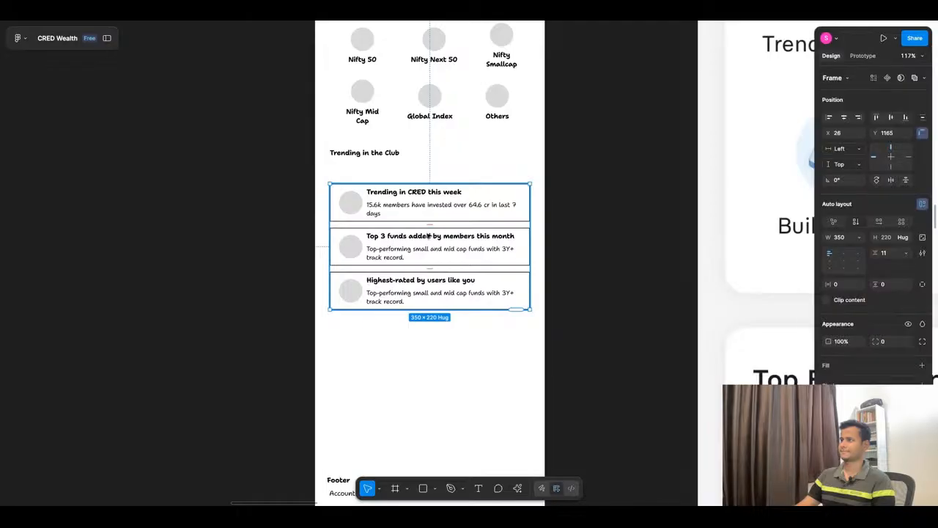
drag(428, 247, 428, 228)
Step: Copy the SHOW more button from Featured Collections to the right end of the Trending in the Club heading
scroll(428, 228, down, 6)
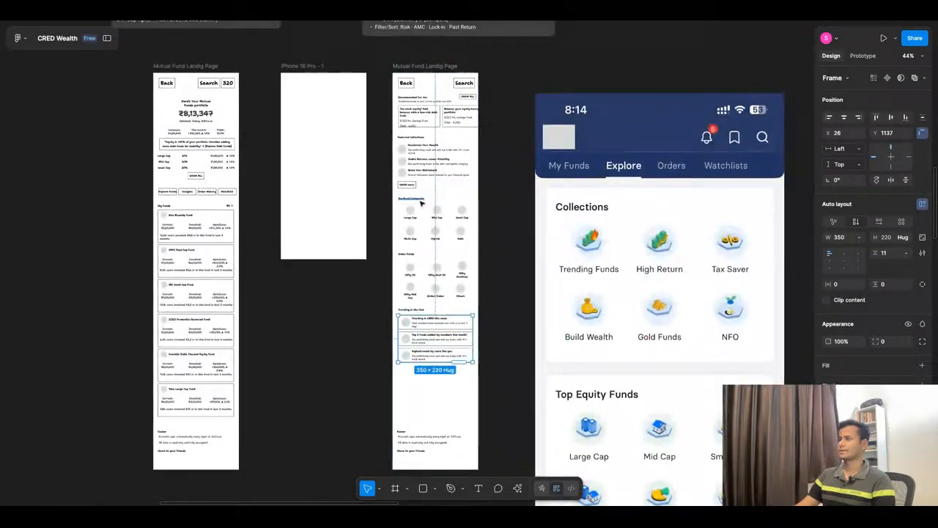
scroll(422, 204, up, 6)
click(403, 169)
click(404, 169)
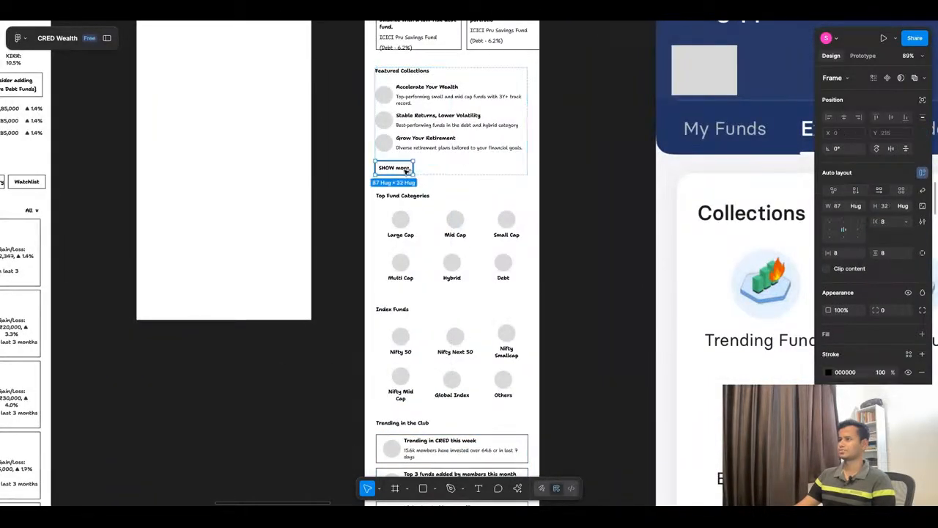
mouse_move(405, 170)
mouse_down()
mouse_move(510, 432)
mouse_move(519, 424)
mouse_up()
Step: Place a copy of the Featured Collections SHOW more button directly beneath that section's heading
scroll(454, 293, up, 2)
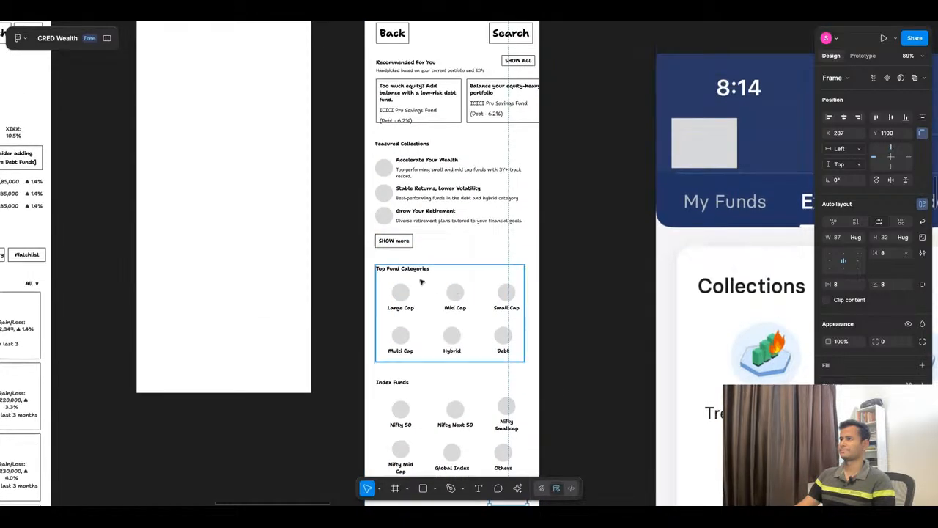
click(401, 244)
click(404, 243)
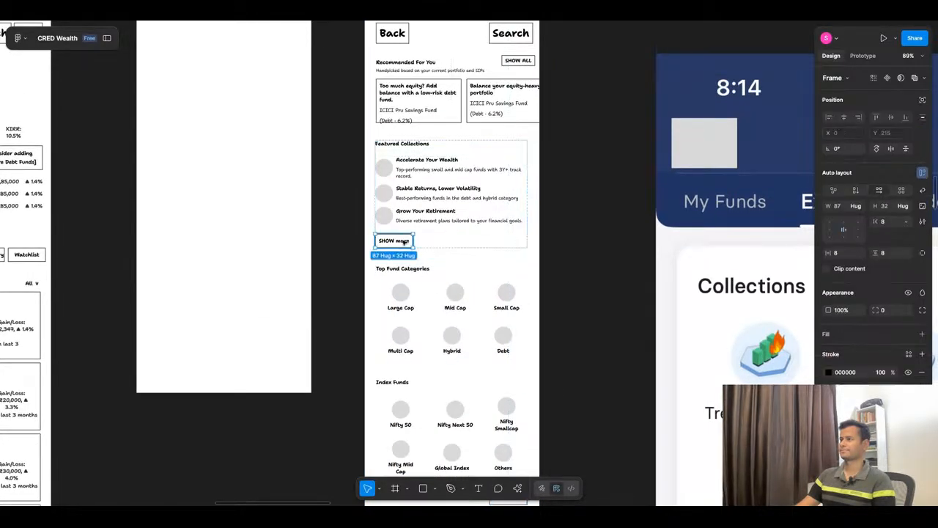
drag(402, 243, 454, 151)
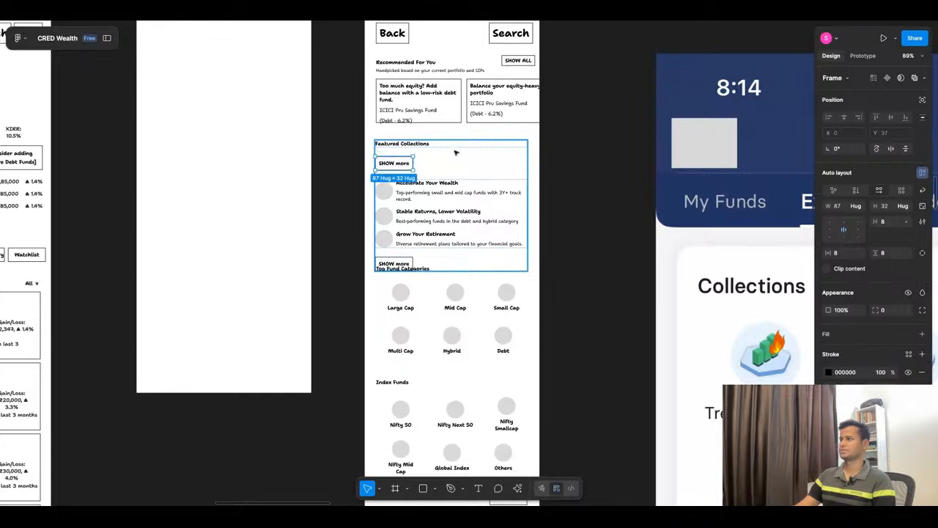
Step: Wrap the Featured Collections heading and the SHOW more button below it in a horizontal auto layout with Auto spacing
click(434, 144)
click(434, 145)
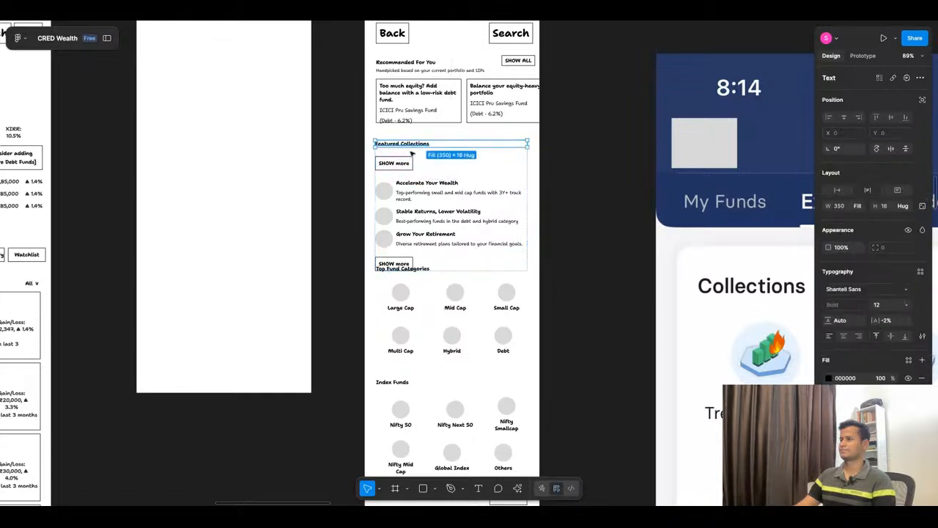
shift+click(409, 163)
key(shift+a)
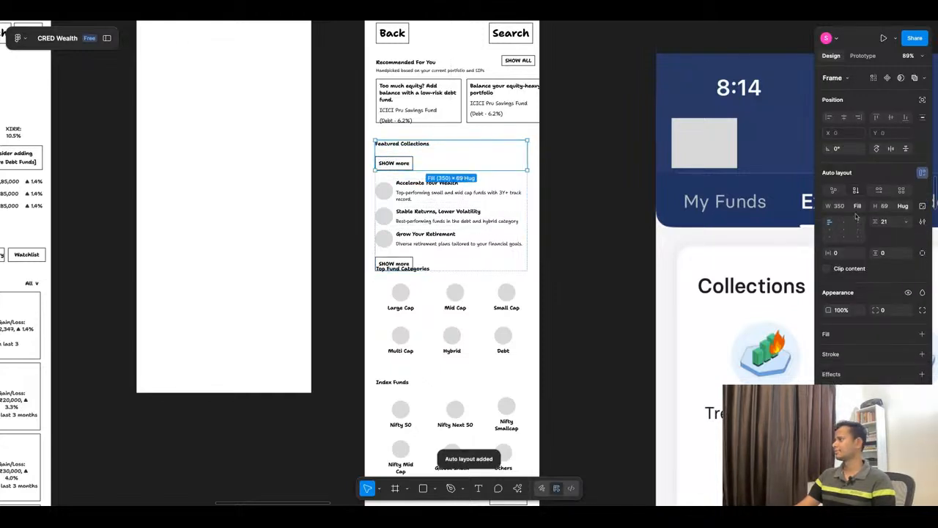
click(878, 191)
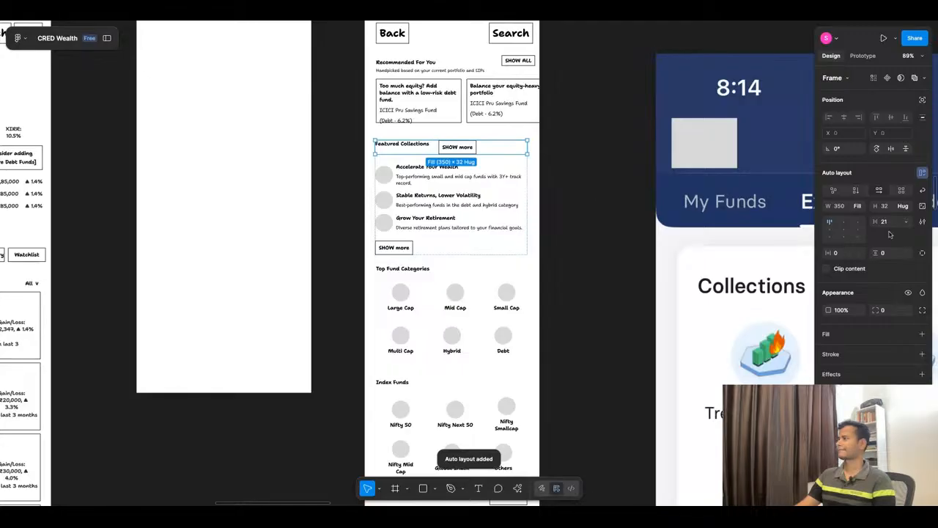
click(859, 205)
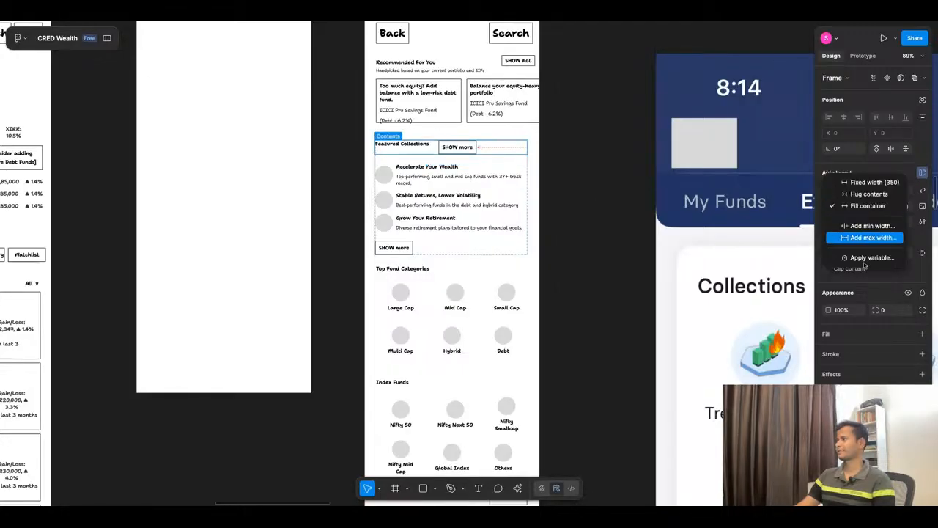
click(855, 327)
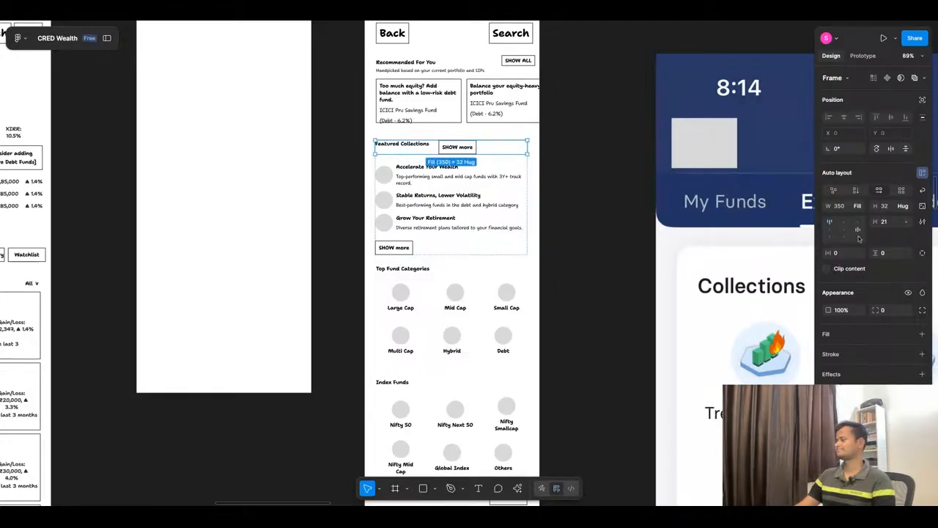
click(906, 221)
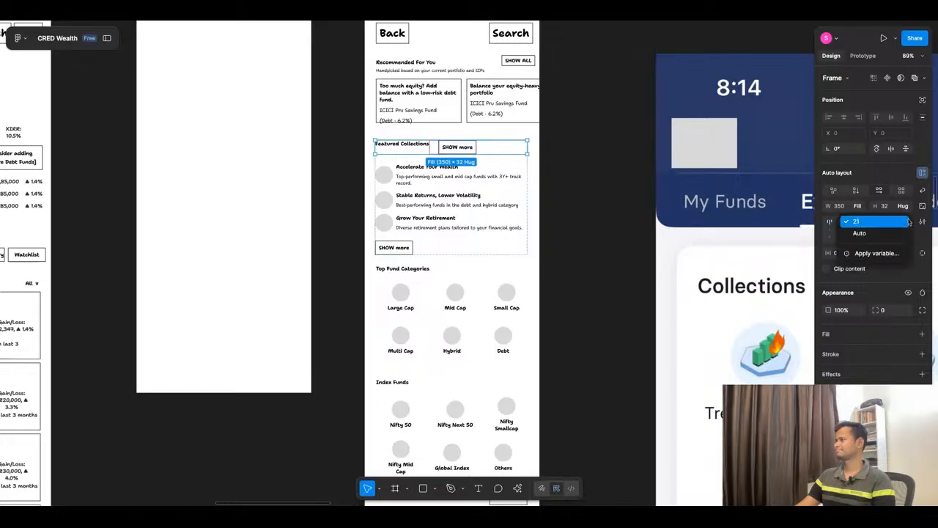
click(853, 228)
click(611, 224)
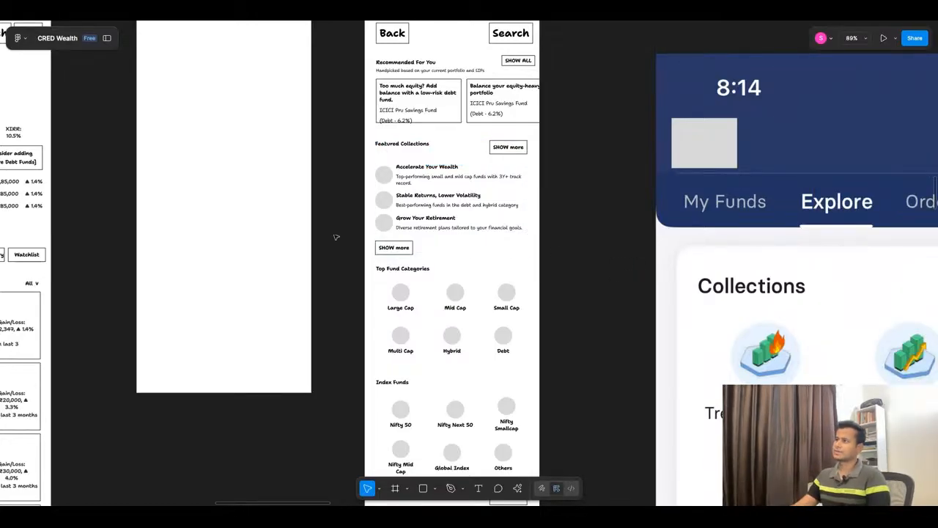
Step: Delete the original SHOW more button below the Featured Collections list
click(402, 249)
click(403, 250)
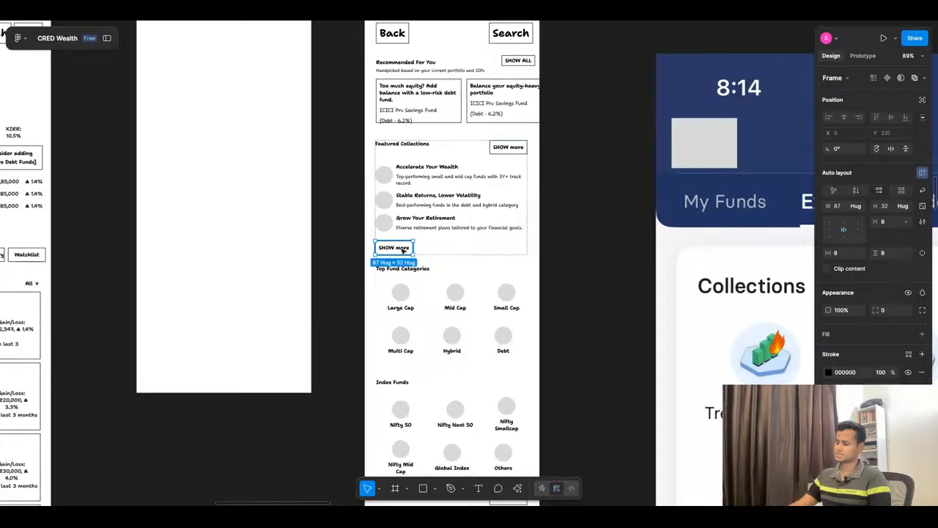
key(Delete)
Step: Move the Top Fund Categories, Index Funds and Trending in the Club sections up together, closer to Featured Collections
scroll(562, 220, down, 3)
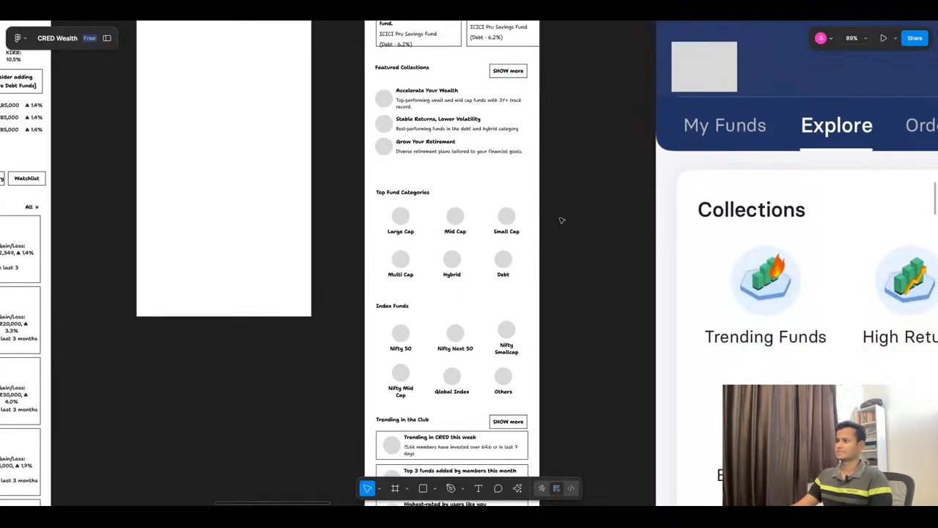
ctrl+scroll(515, 197, down, 3)
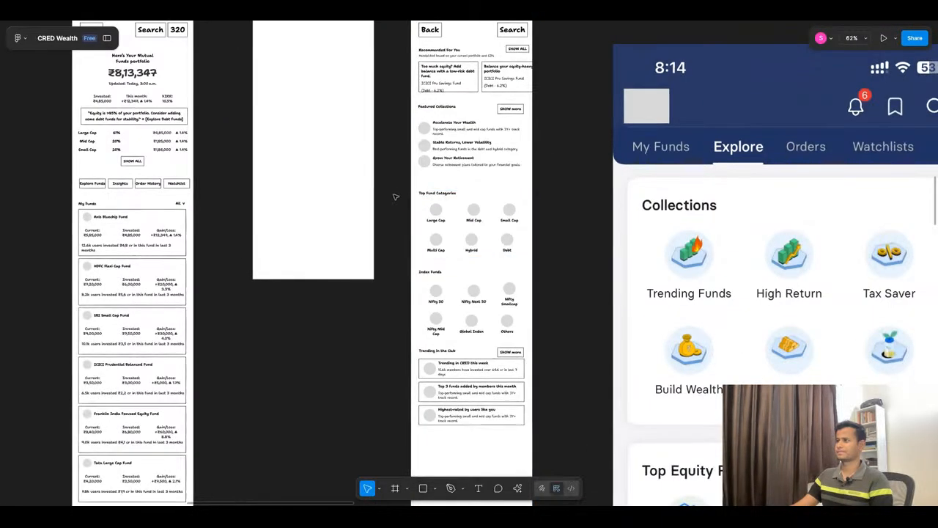
drag(430, 222, 578, 445)
drag(491, 326, 488, 314)
click(561, 257)
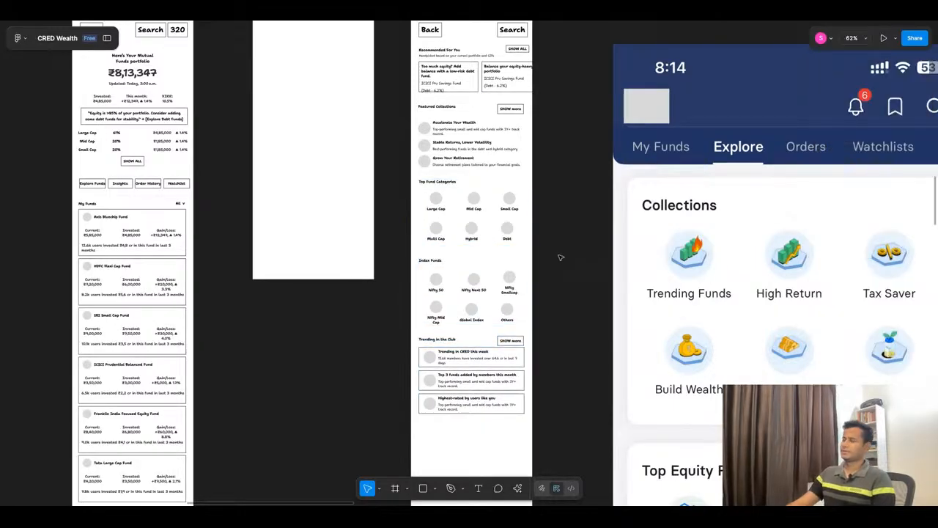
scroll(552, 248, down, 2)
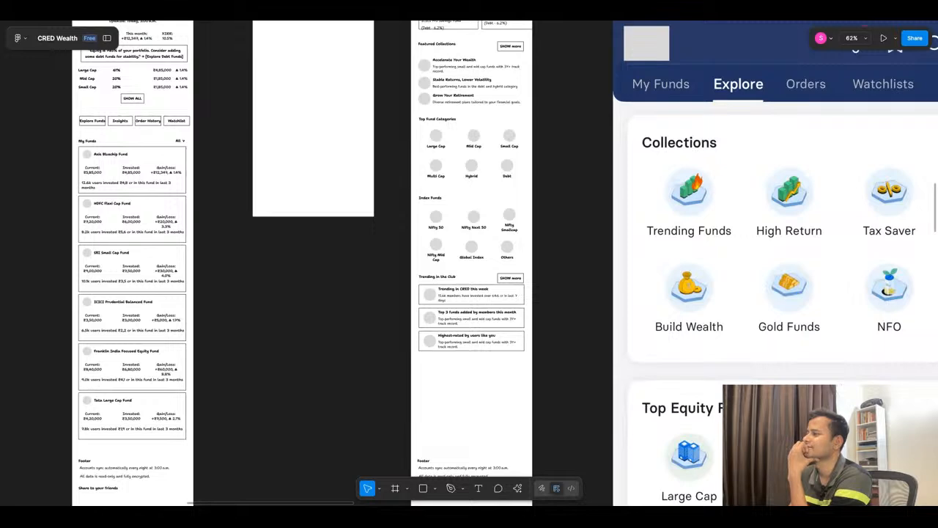
Step: Review the order and spacing of the explore wireframe's sections, from Recommended For You down to the footer
scroll(469, 264, down, 1)
scroll(469, 264, down, 1)
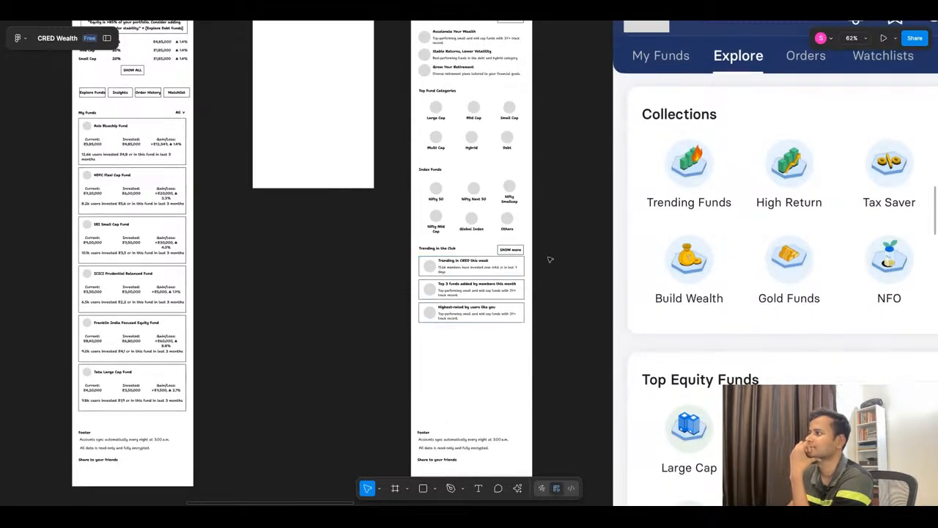
scroll(546, 278, up, 4)
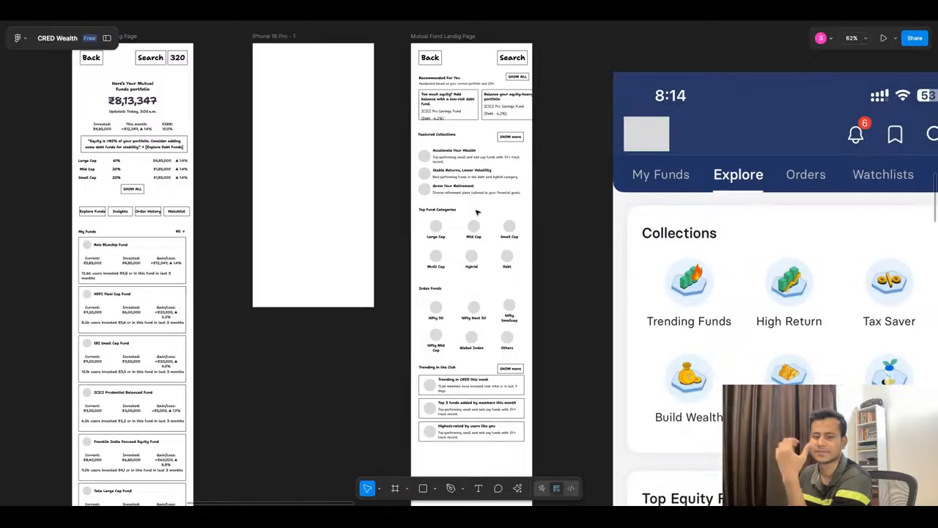
scroll(477, 213, down, 1)
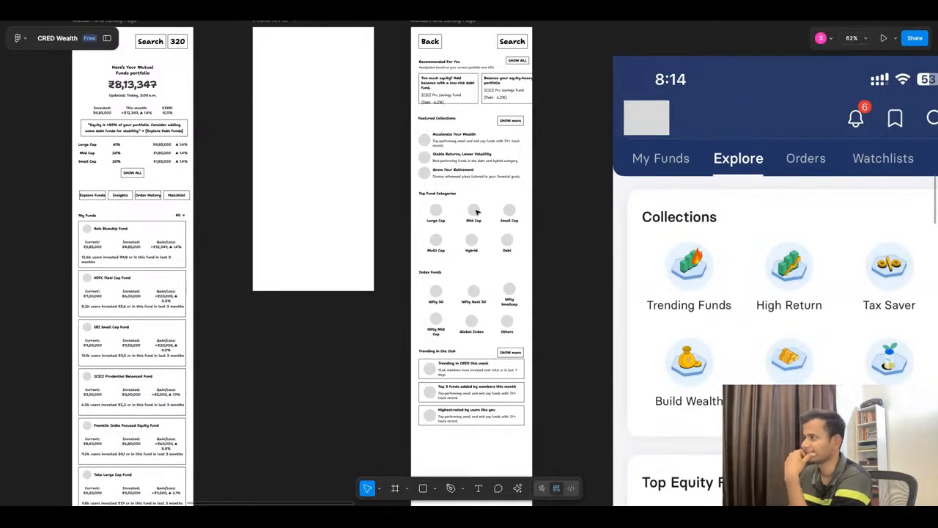
scroll(477, 212, down, 1)
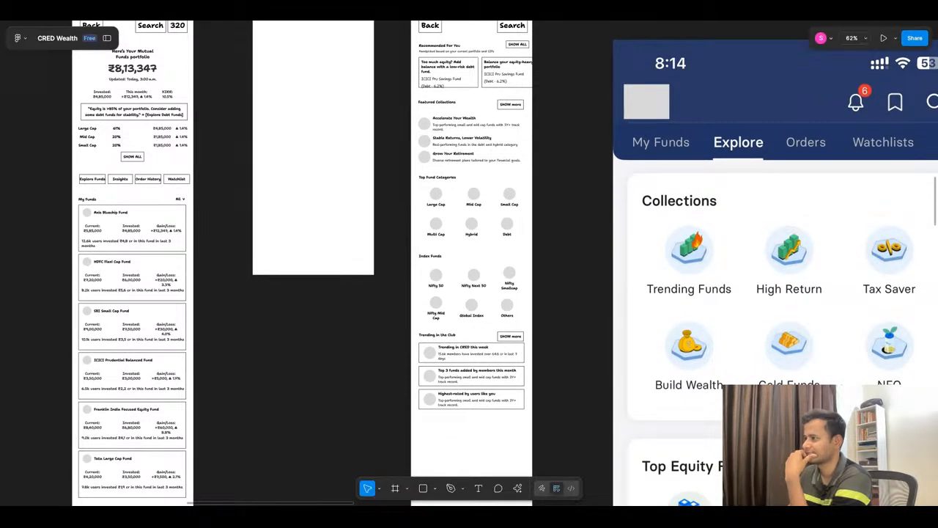
scroll(477, 212, down, 6)
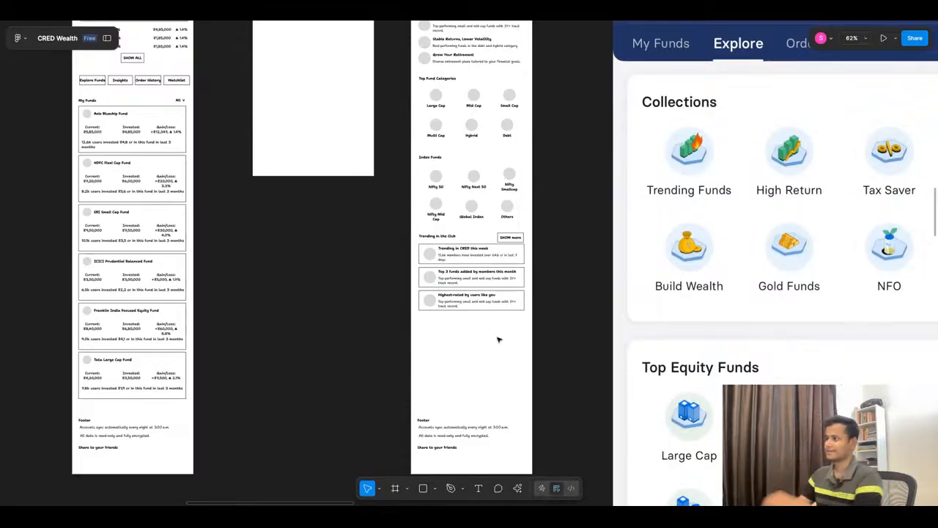
scroll(534, 285, up, 3)
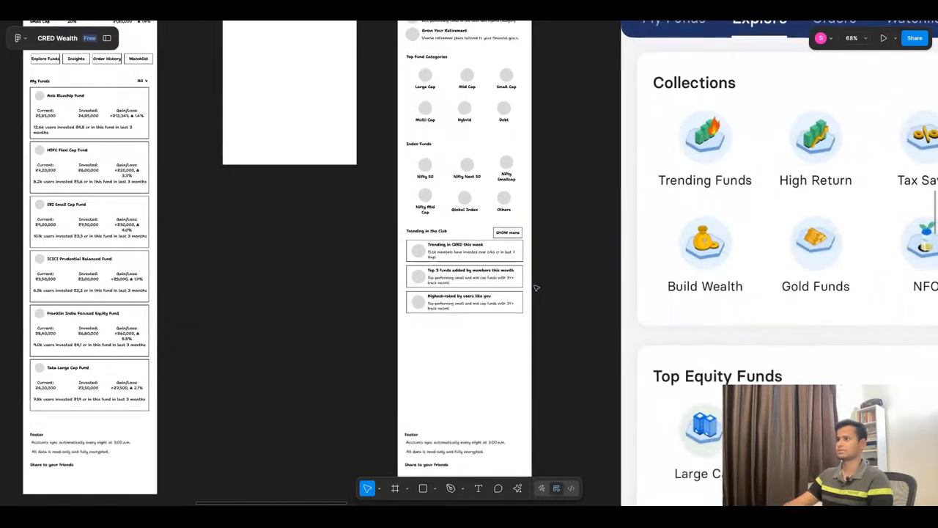
scroll(543, 207, up, 5)
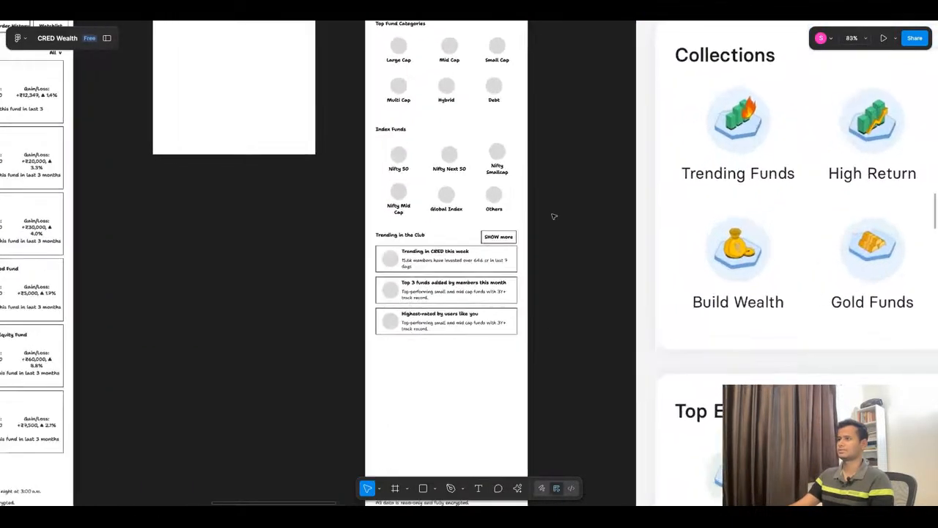
Step: Wrap the Trending in the Club heading, its SHOW more button and the three cards in one auto layout
click(442, 162)
click(402, 236)
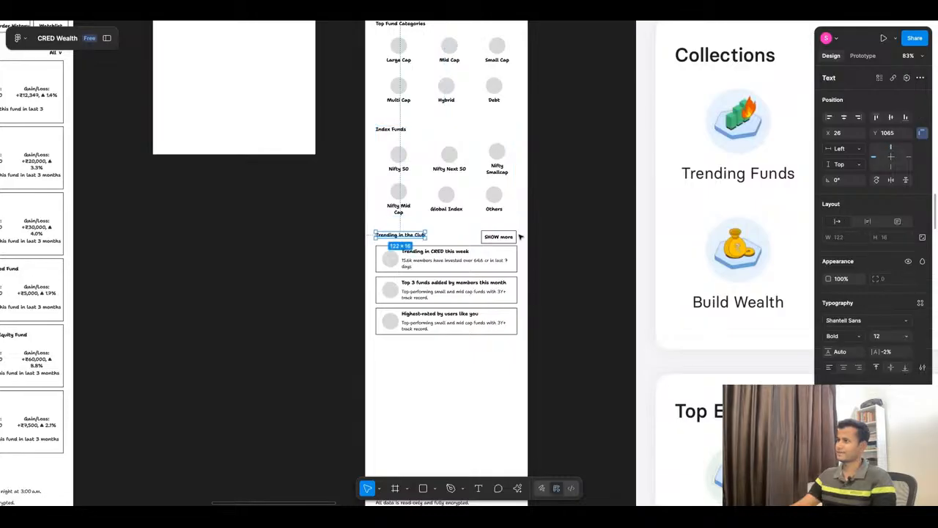
shift+click(494, 241)
shift+click(494, 285)
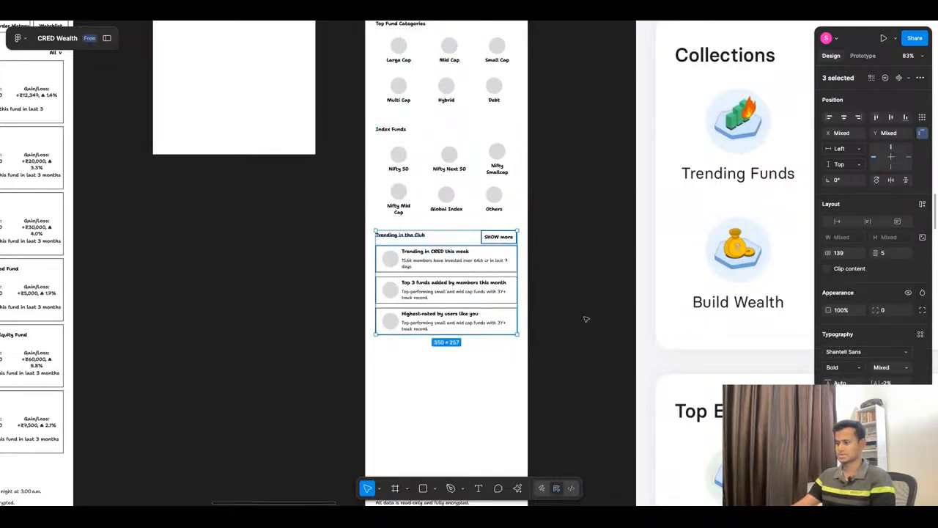
key(shift+a)
click(589, 306)
Step: Swap the Index Funds and Trending in the Club sections so Trending in the Club sits directly below Top Fund Categories
click(453, 196)
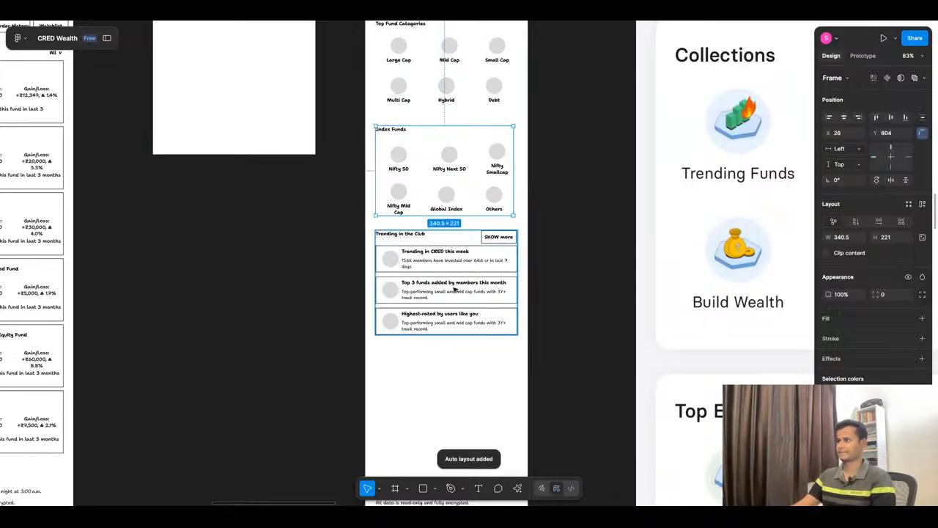
shift+click(455, 288)
drag(445, 169, 450, 287)
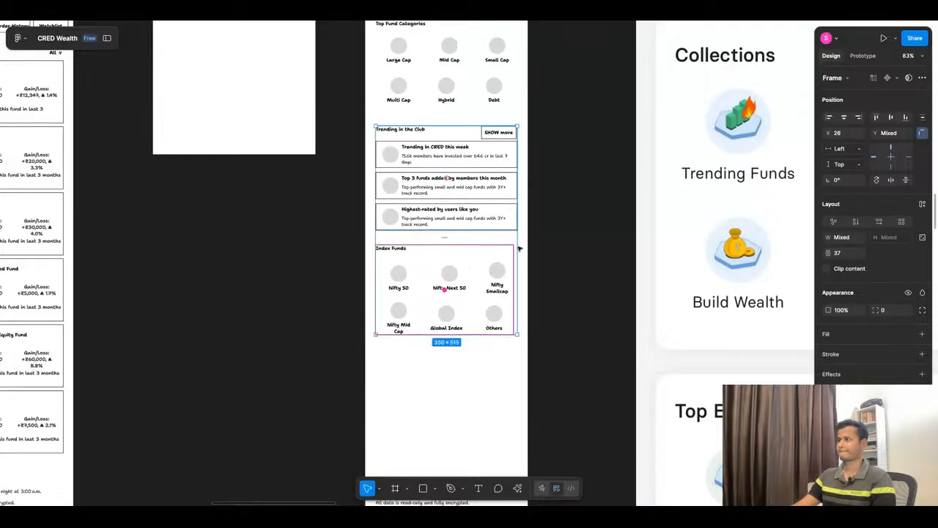
click(553, 232)
Step: Set the vertical constraint of the explore wireframe's footer block to Bottom
scroll(461, 238, down, 4)
scroll(460, 238, down, 3)
click(451, 328)
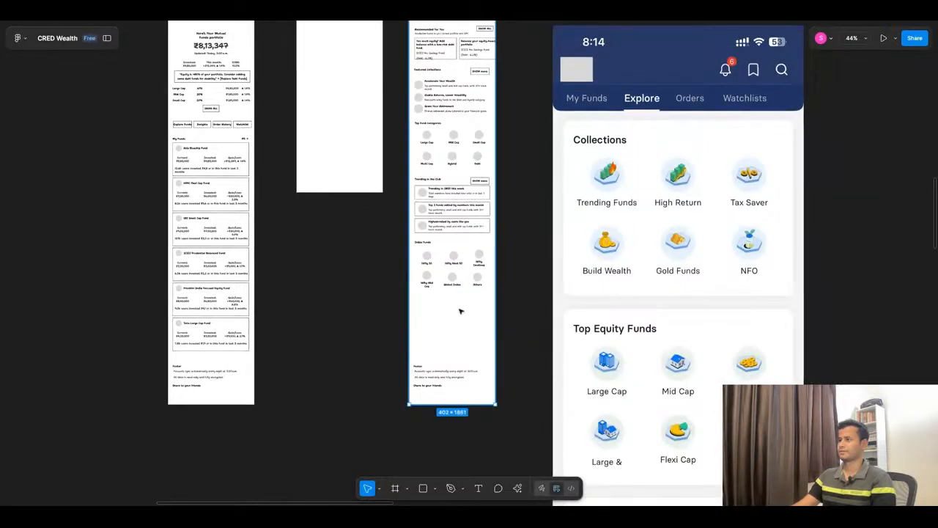
mouse_move(455, 405)
mouse_down()
mouse_move(455, 463)
mouse_move(455, 405)
mouse_up()
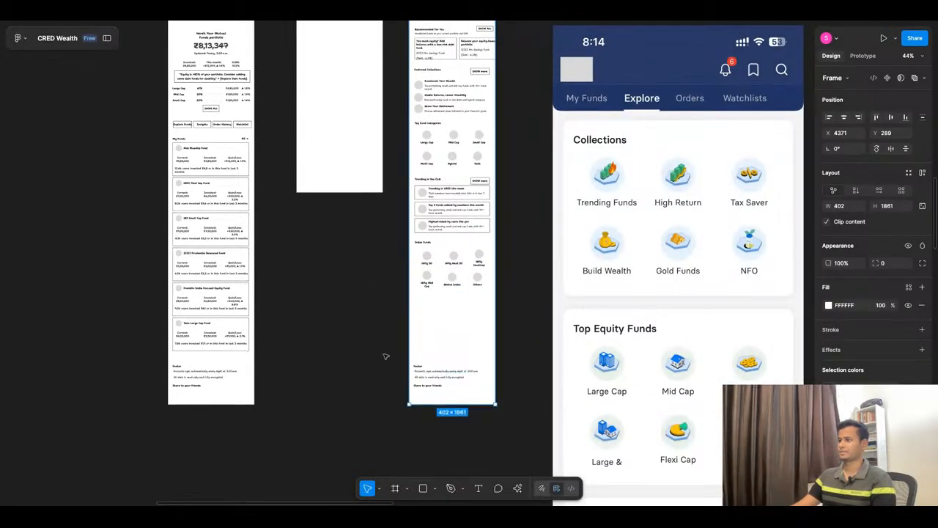
drag(384, 353, 487, 400)
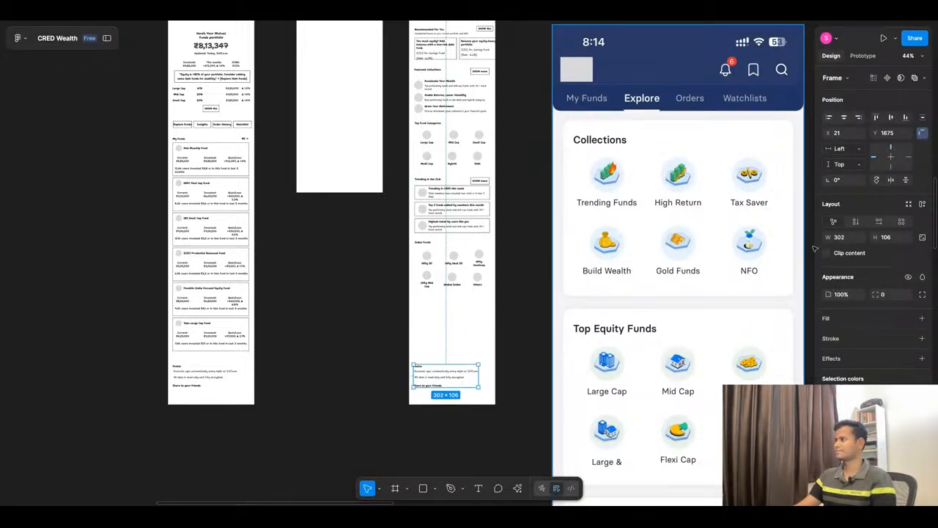
click(891, 168)
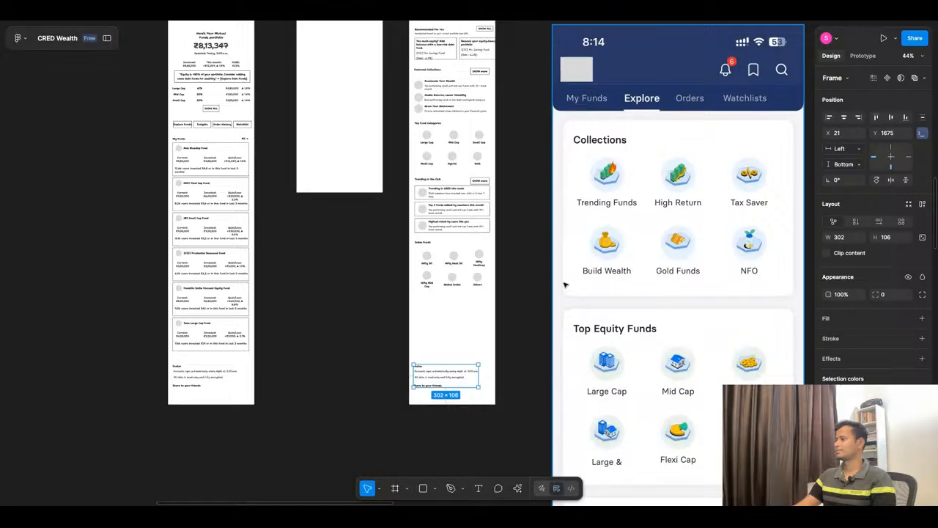
Step: Extend the explore wireframe's frame downward to a height of about 2359, making room below Index Funds
click(444, 336)
drag(445, 404, 445, 362)
scroll(473, 375, up, 2)
scroll(473, 374, up, 2)
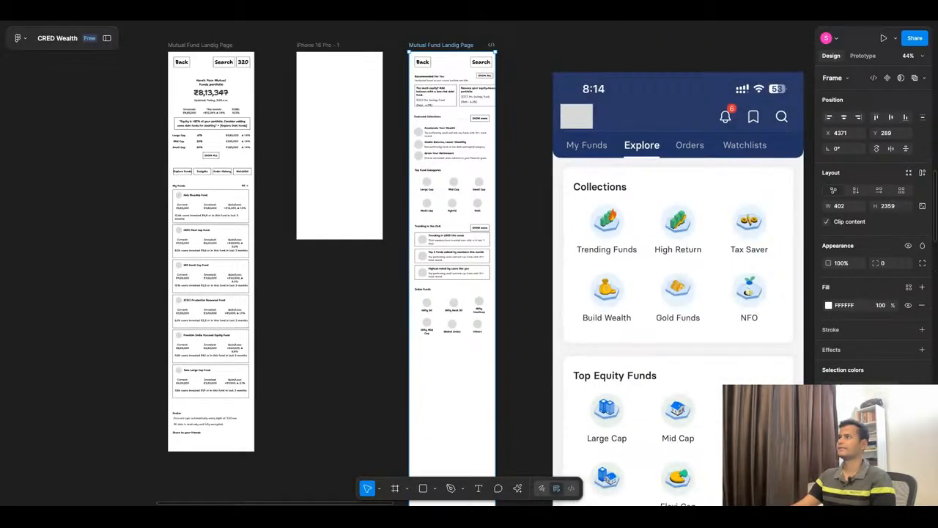
Step: Switch to the ChatGPT conversation, copy the title "Pick Up Where You Left Off" from Recently Viewed or Resumed Funds, and return to Figma
key(ctrl+Tab)
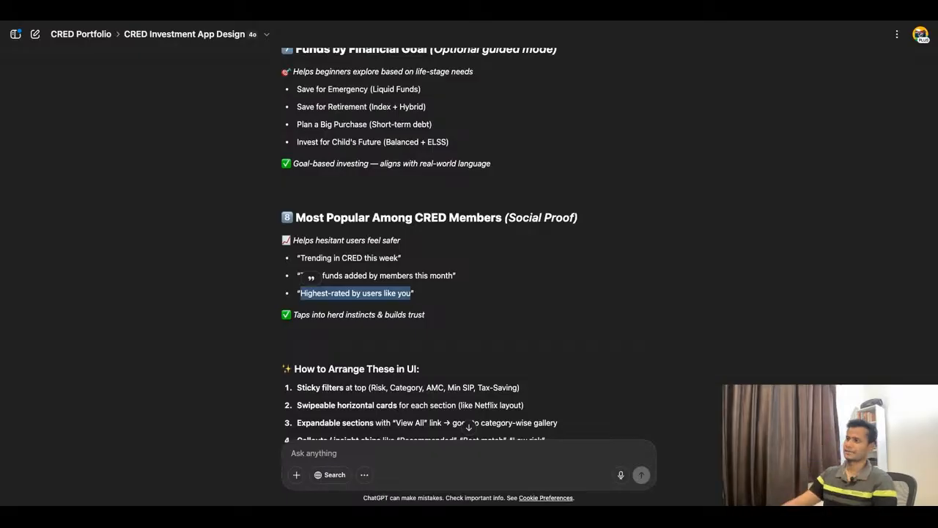
scroll(520, 210, down, 1)
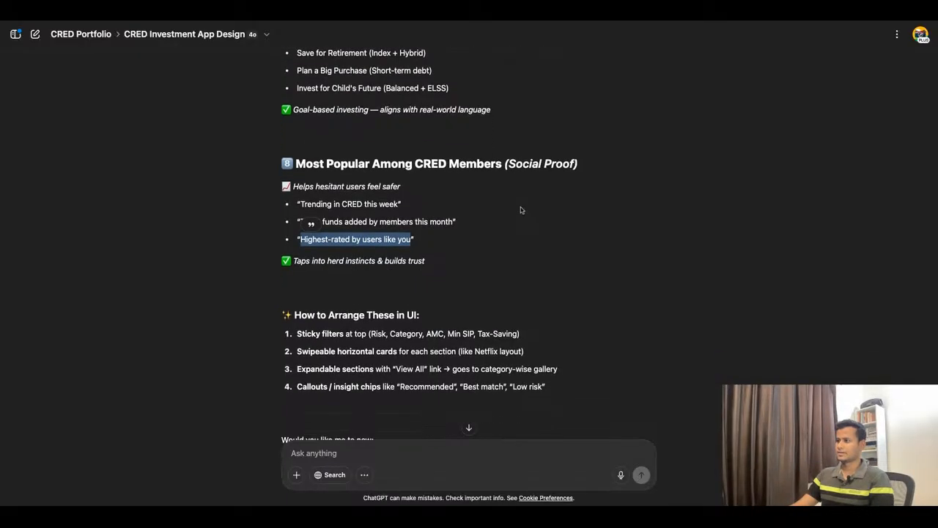
scroll(521, 209, up, 3)
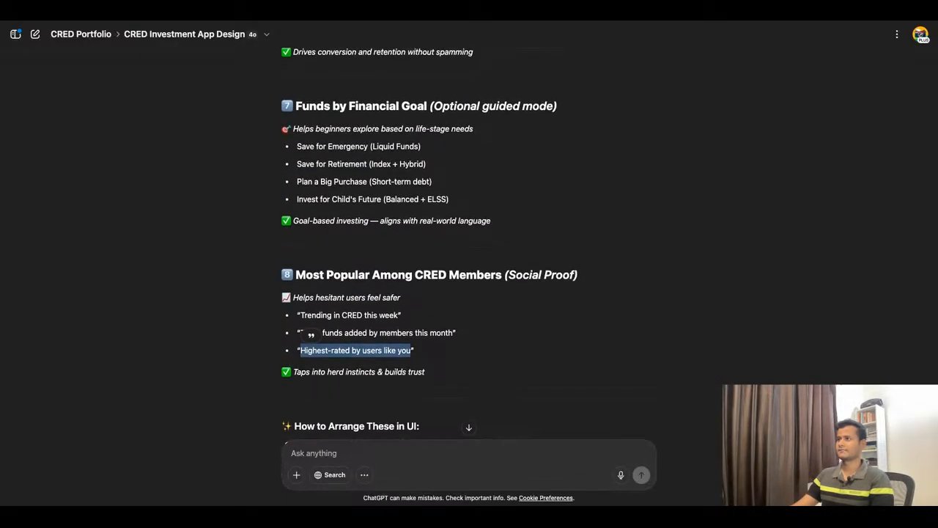
scroll(469, 242, up, 7)
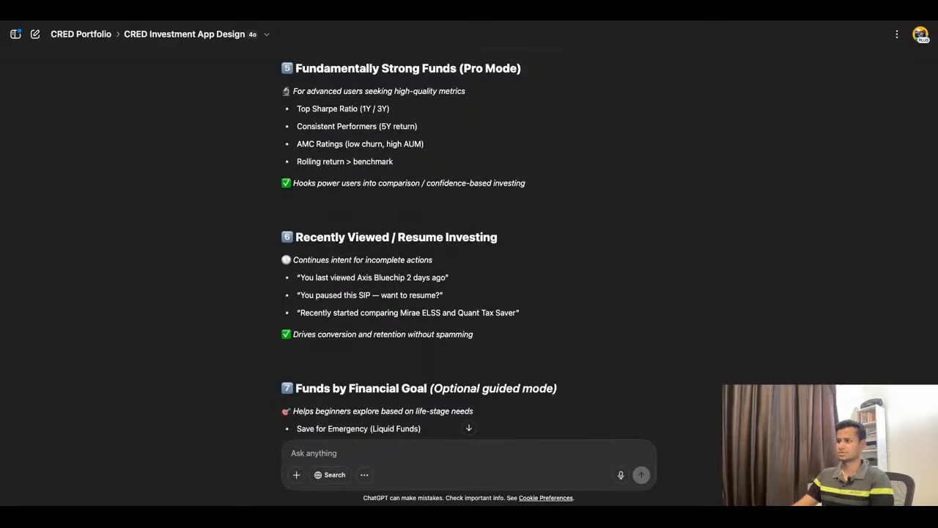
scroll(469, 242, down, 1)
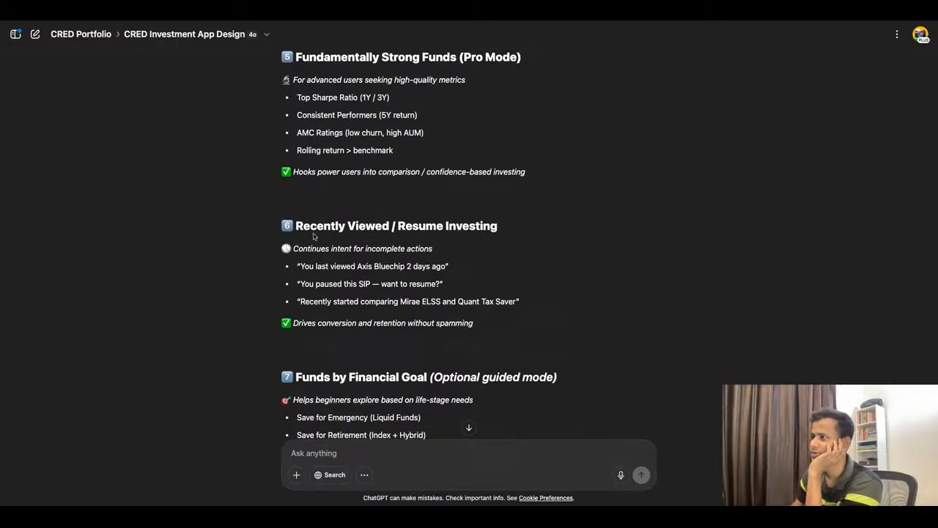
scroll(366, 236, down, 20)
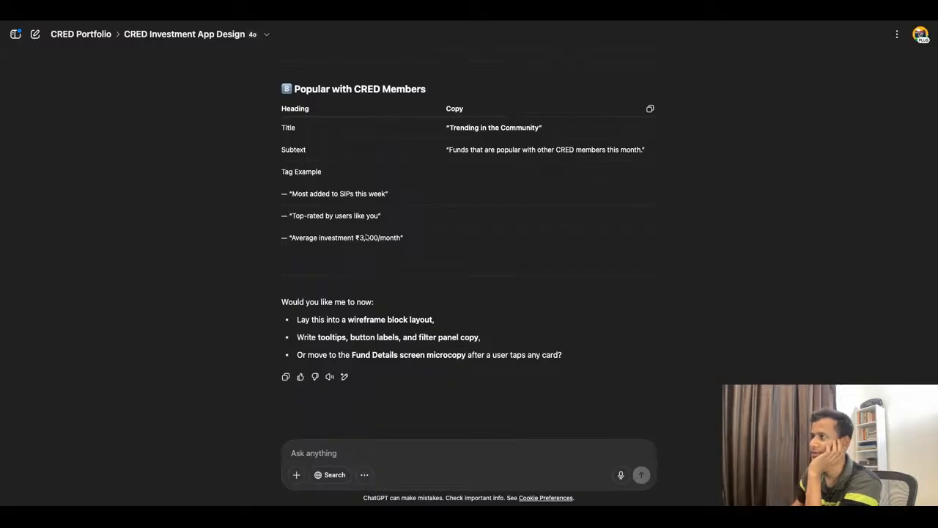
scroll(472, 236, up, 10)
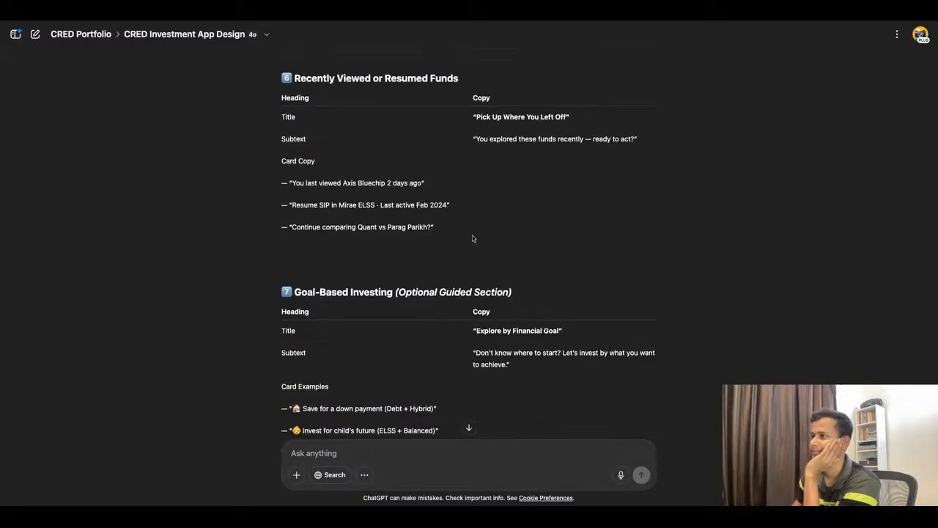
scroll(472, 239, up, 2)
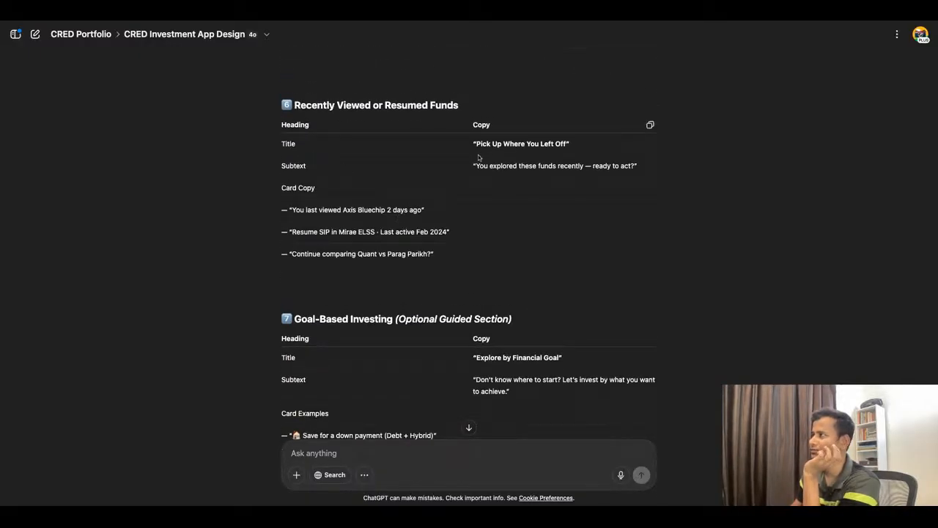
drag(477, 144, 569, 145)
key(ctrl+c)
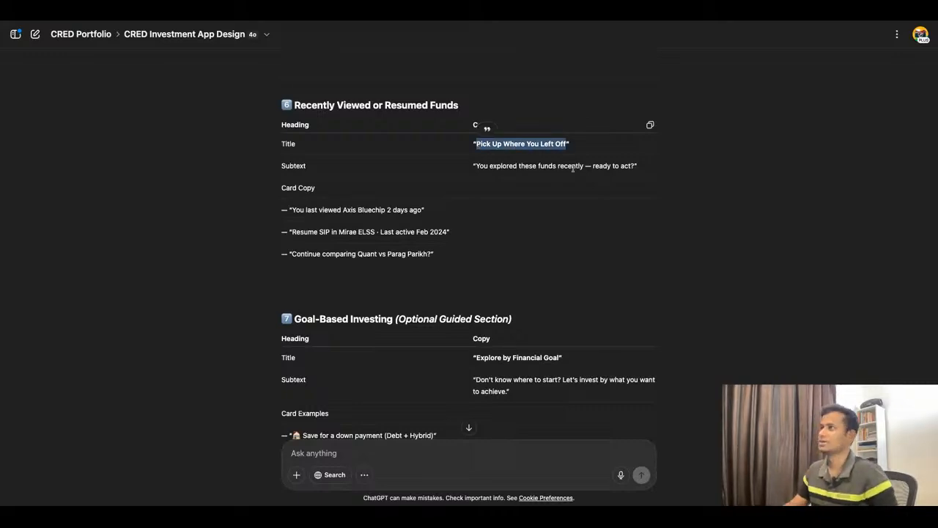
click(154, 21)
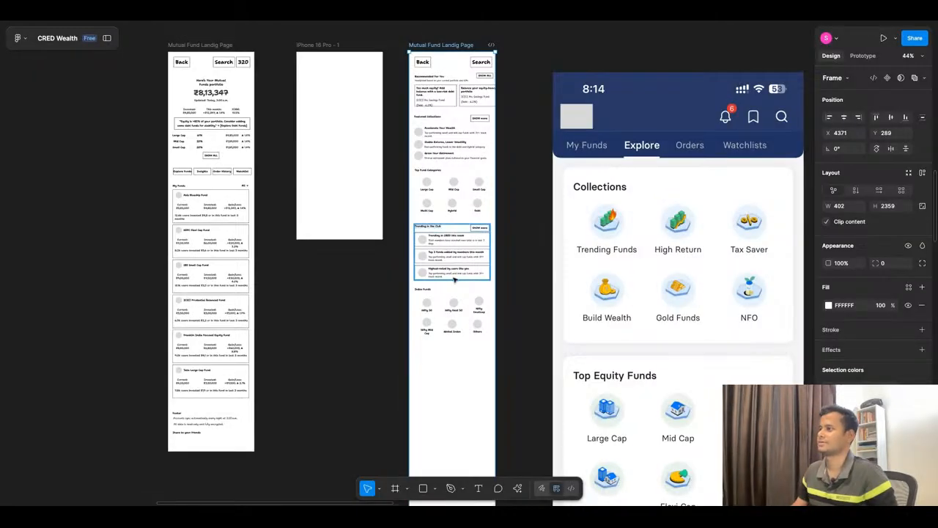
scroll(518, 340, up, 5)
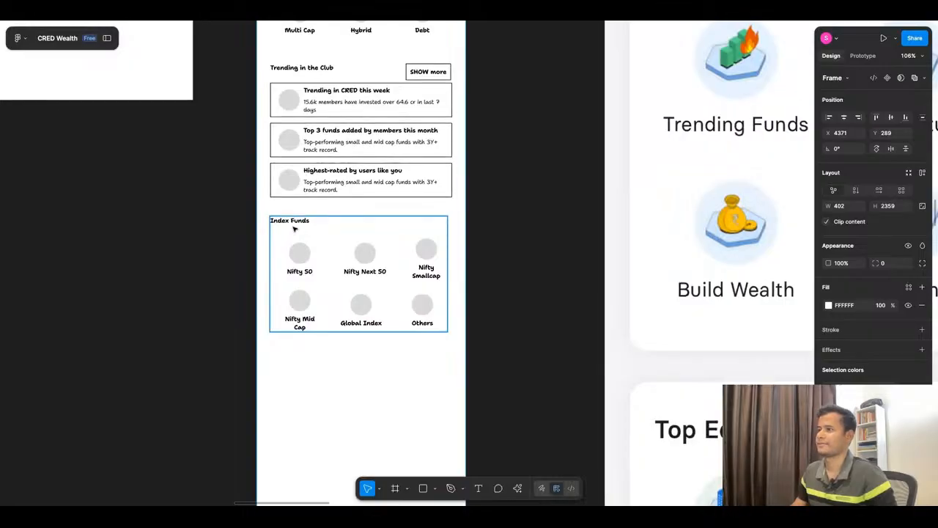
scroll(355, 167, up, 2)
drag(349, 135, 349, 388)
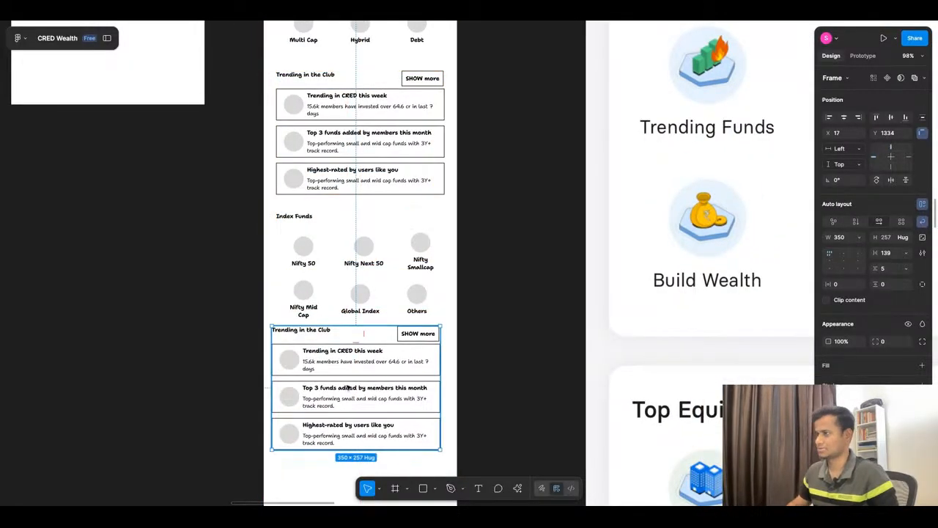
key(Delete)
Step: Place a copy of the Featured Collections section directly below Index Funds, aligned with the sections above
scroll(429, 170, down, 5)
click(394, 68)
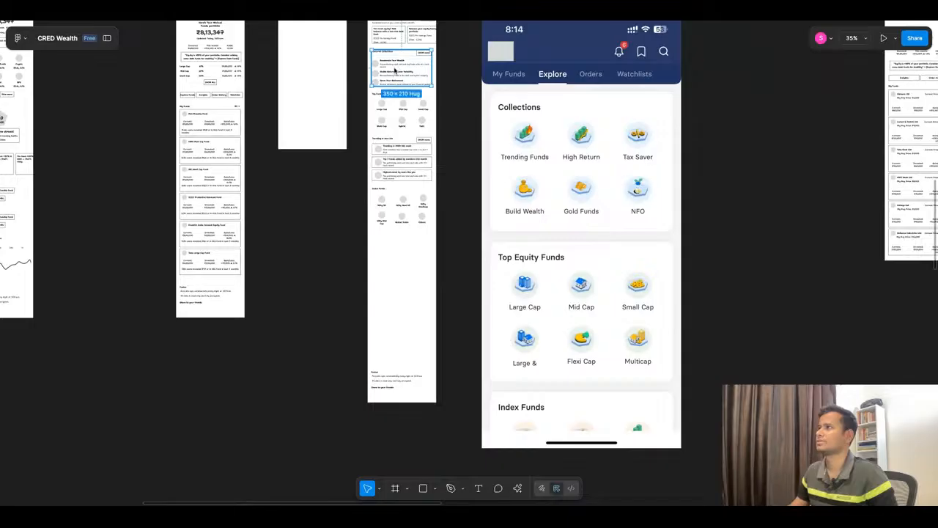
drag(394, 67, 412, 249)
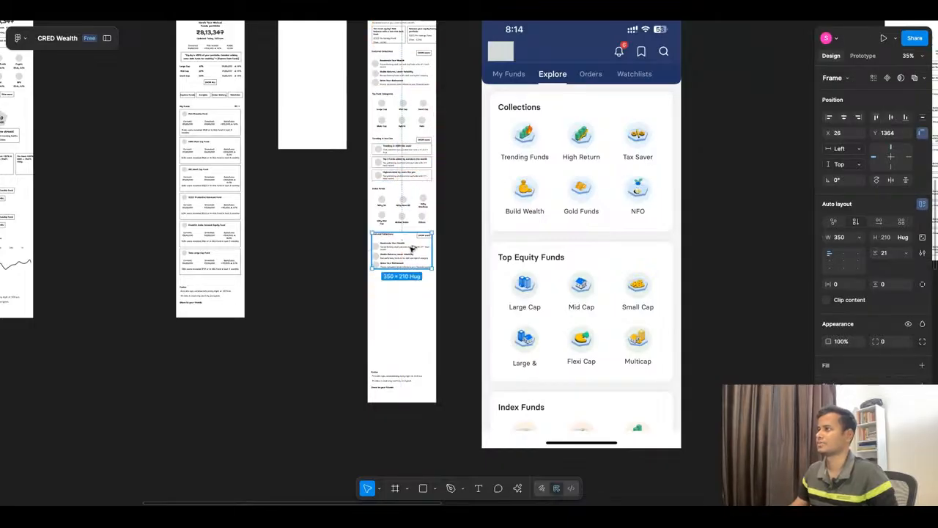
scroll(412, 249, up, 5)
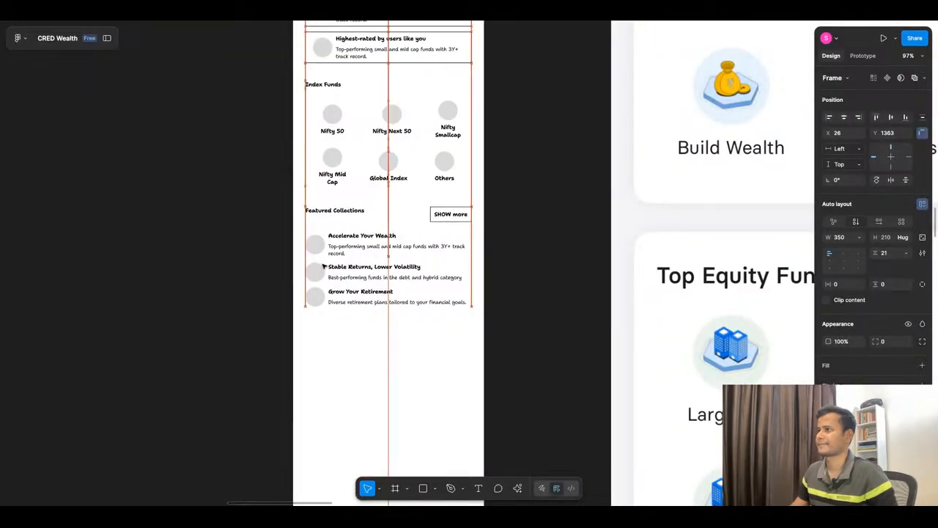
Step: Replace the copied section's Featured Collections heading with "Pick Up Where You Left Off"
click(323, 266)
double_click(343, 213)
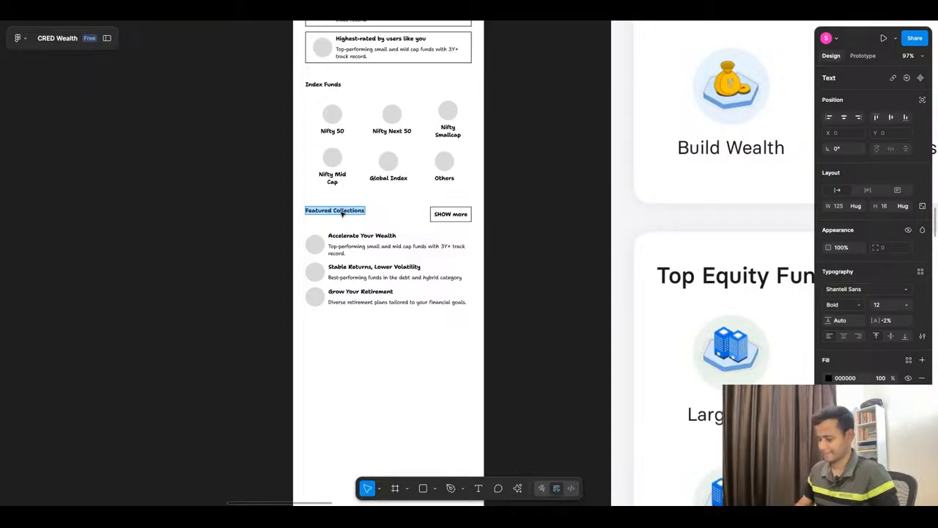
key(ctrl+v)
Step: Switch to the ChatGPT conversation, copy the card line "You last viewed Axis Bluechip 2 days ago" from Recently Viewed or Resumed Funds, and return to Figma
click(426, 19)
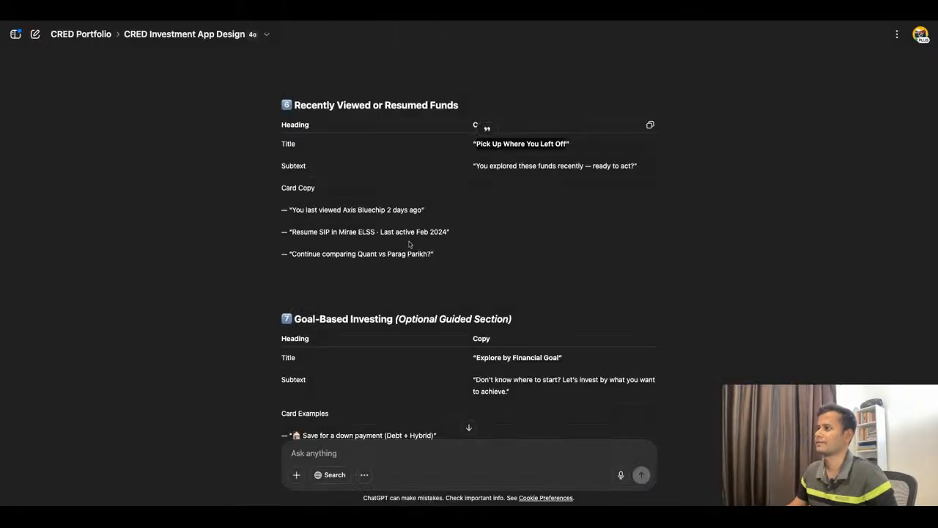
scroll(466, 267, down, 1)
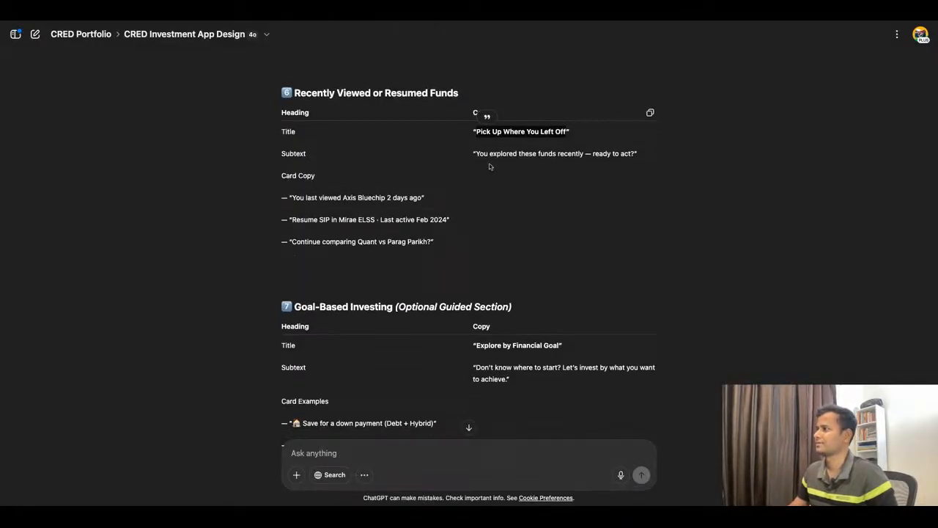
scroll(472, 204, down, 1)
scroll(471, 204, down, 2)
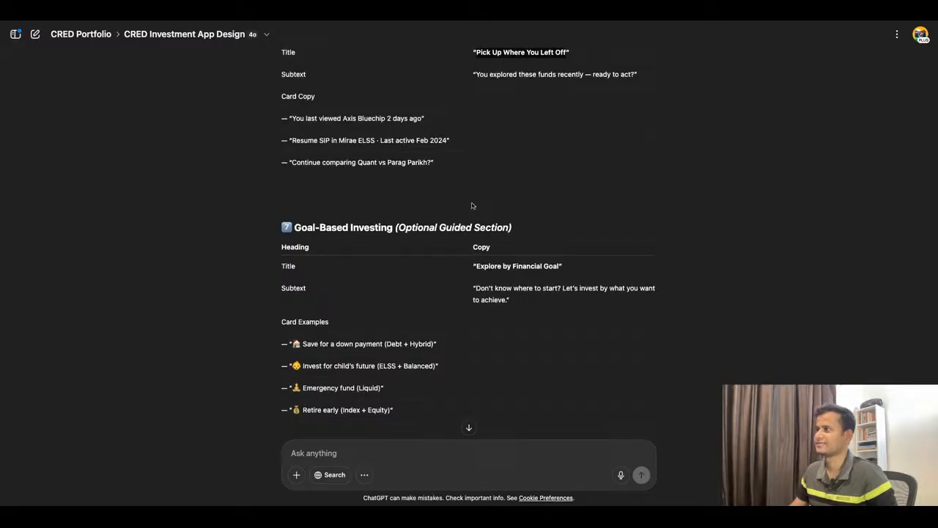
scroll(471, 205, up, 1)
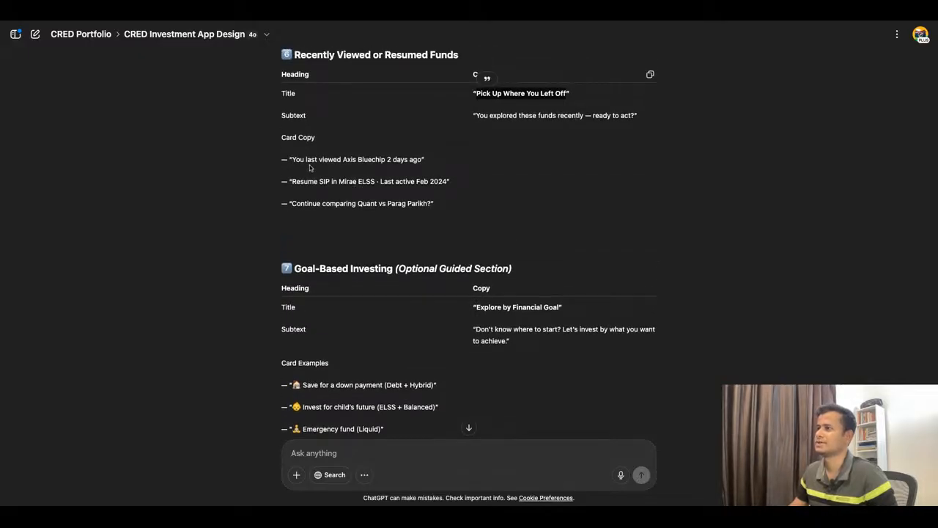
drag(291, 160, 406, 159)
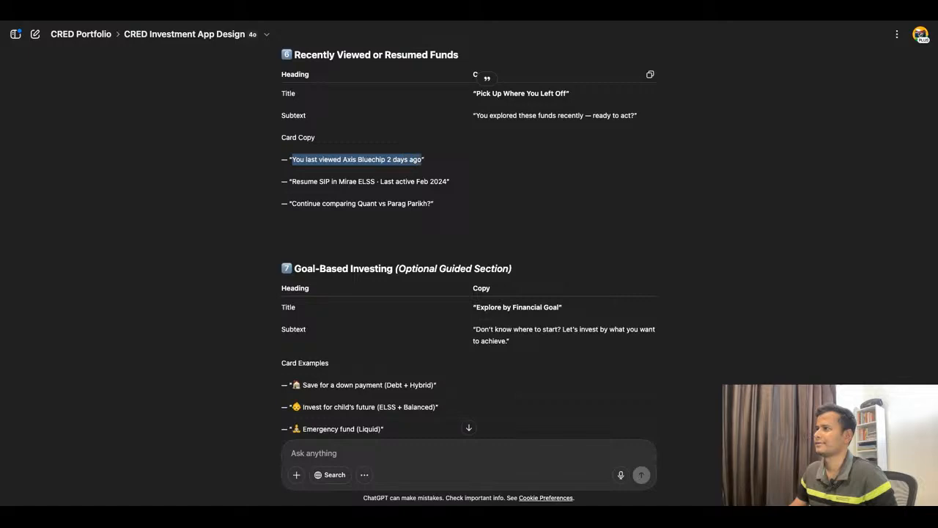
scroll(469, 242, up, 20)
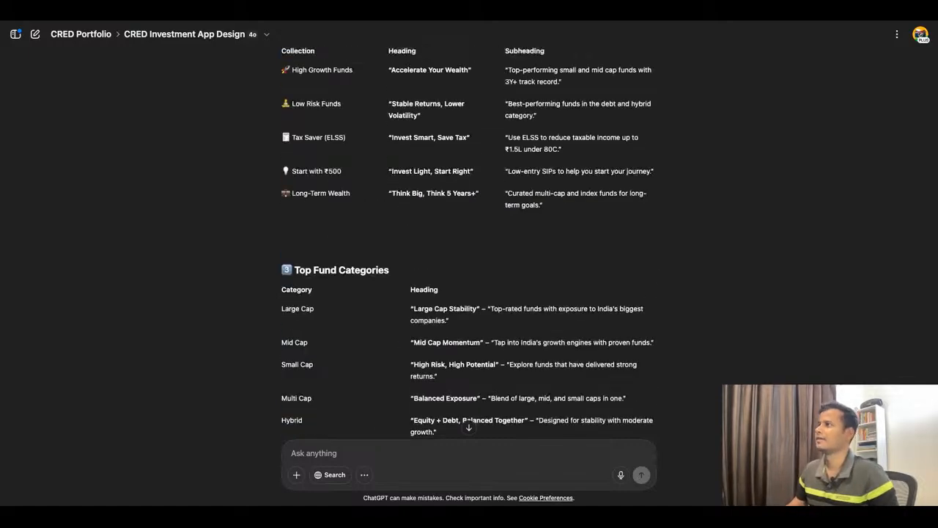
scroll(469, 242, down, 4)
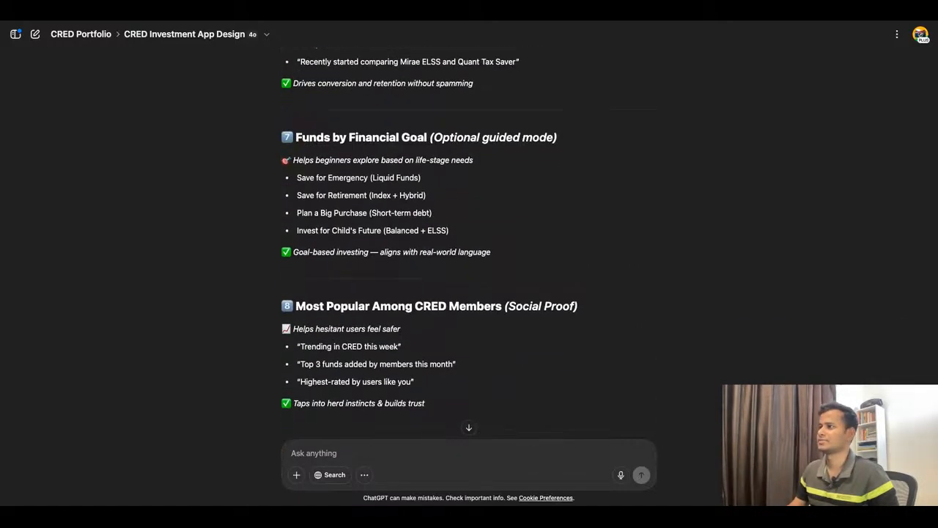
scroll(429, 237, up, 3)
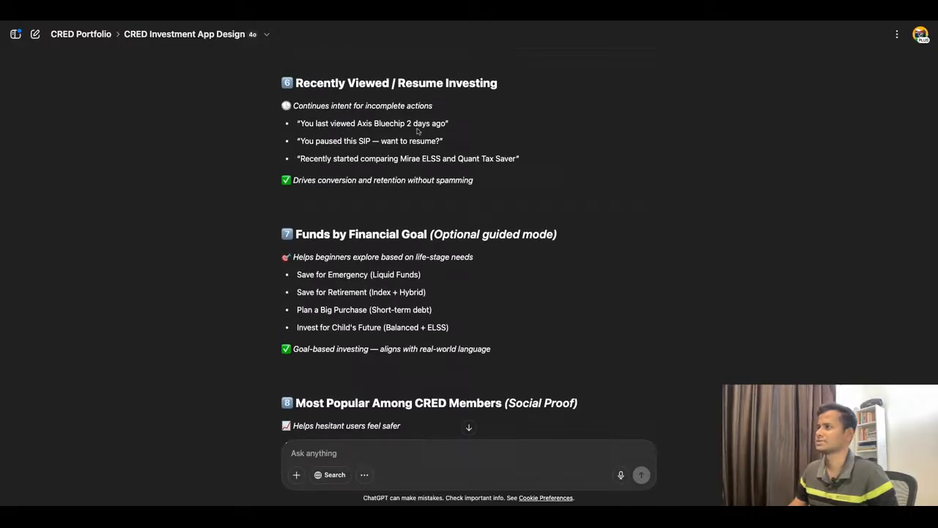
click(352, 22)
Step: Replace the Accelerate Your Wealth title under Pick Up Where You Left Off with "You last viewed Axis Bluechip 2 days ago"
double_click(355, 236)
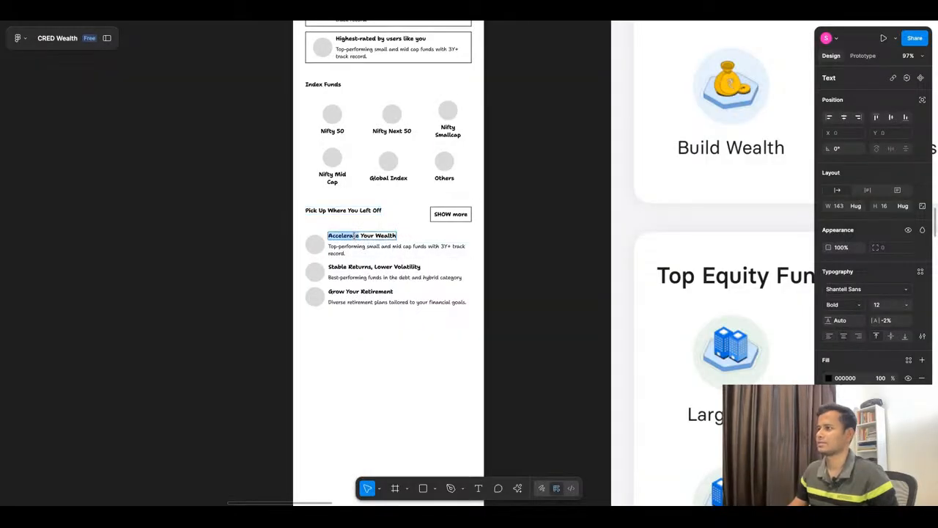
text(You last viewed Axis Bluechip 2 days ago)
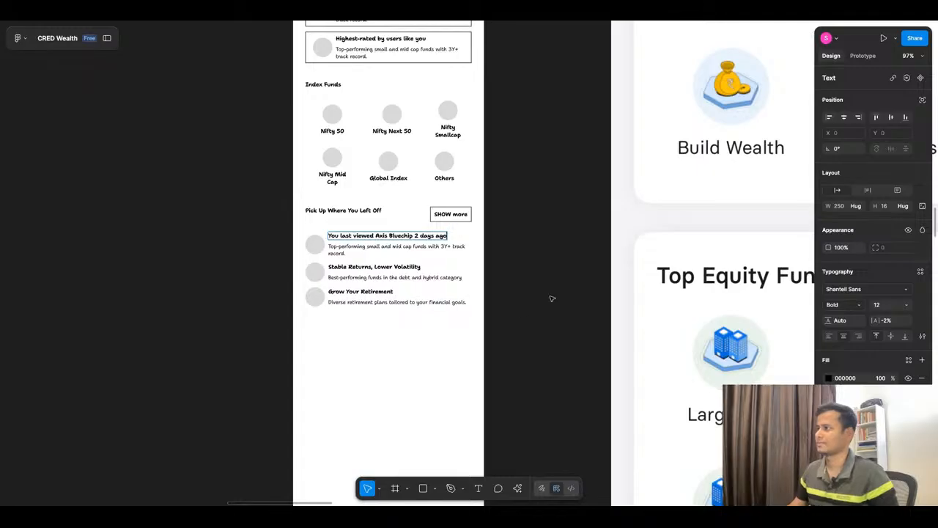
click(555, 252)
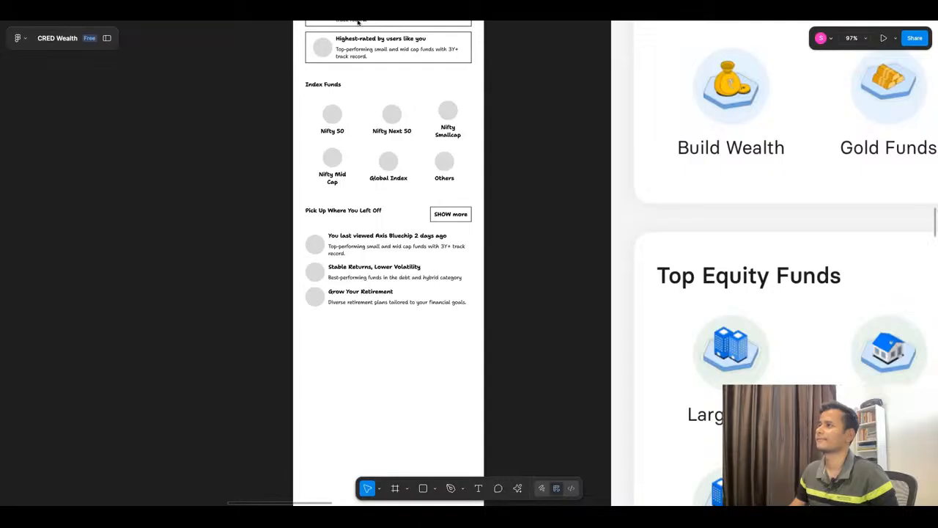
Step: Replace the description under the Axis Bluechip title with "Large Cap - 23% in 3 yrs"
key(super+Tab)
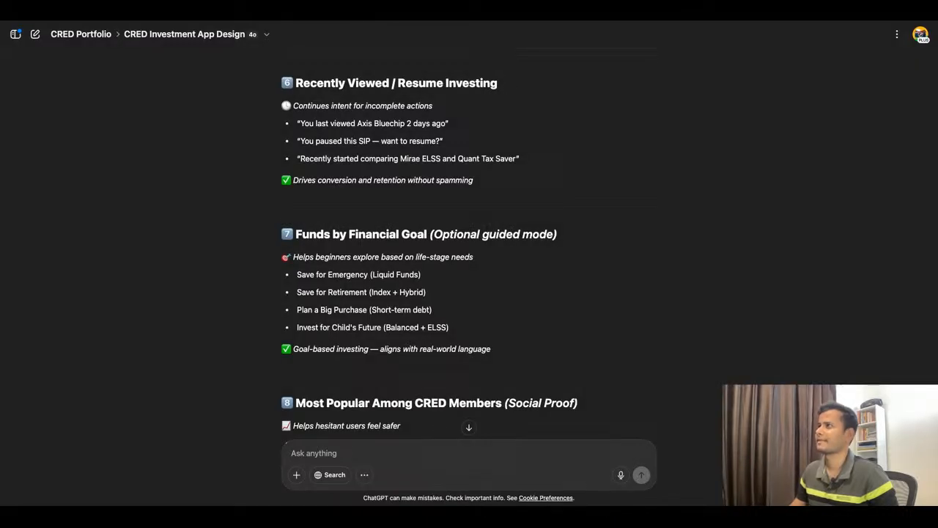
key(super+Tab)
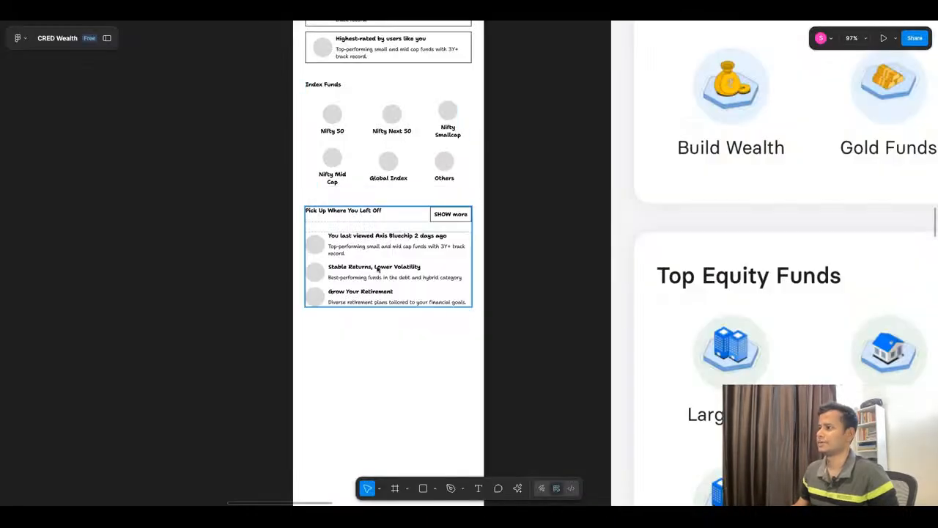
double_click(372, 251)
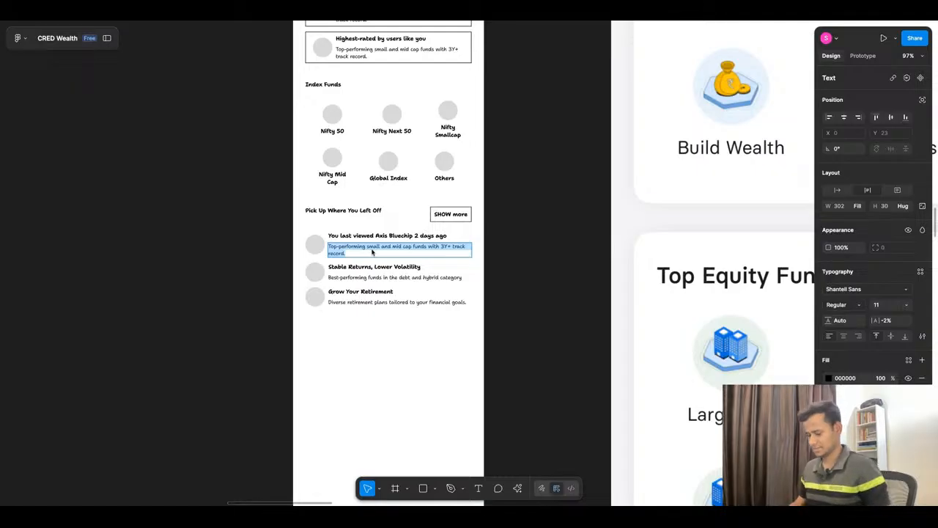
text(Debt -)
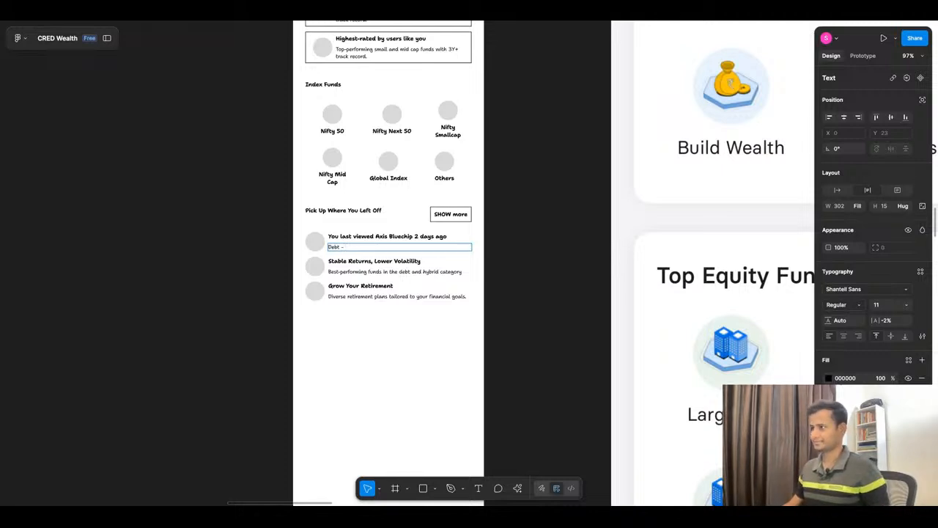
ctrl+scroll(340, 264, up, 5)
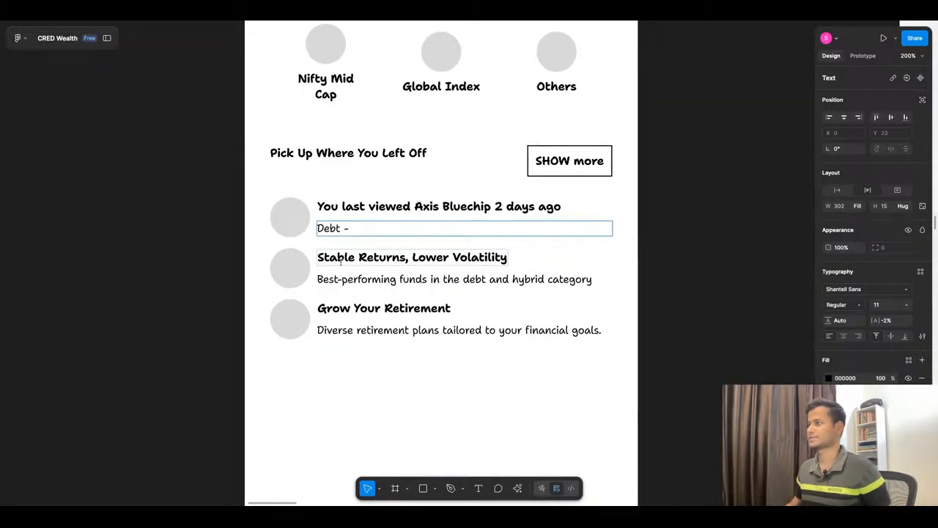
double_click(338, 228)
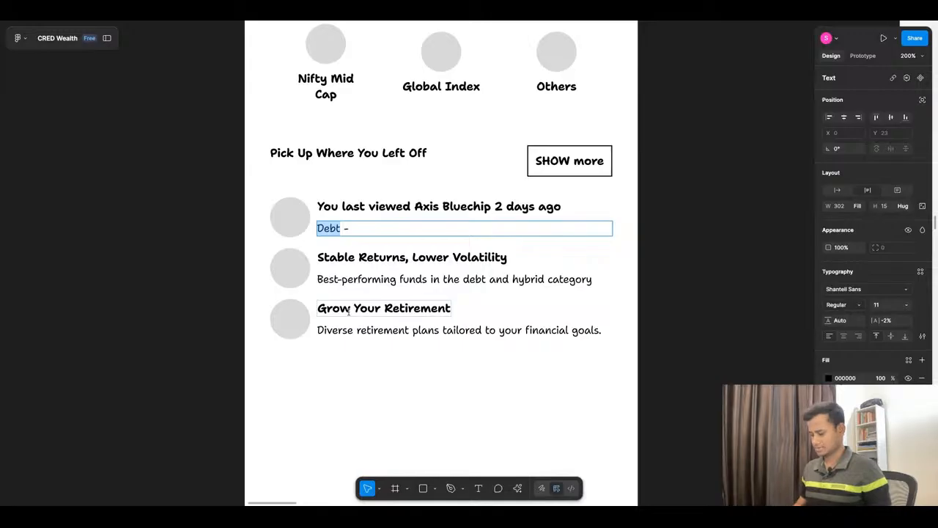
text(Large Ca)
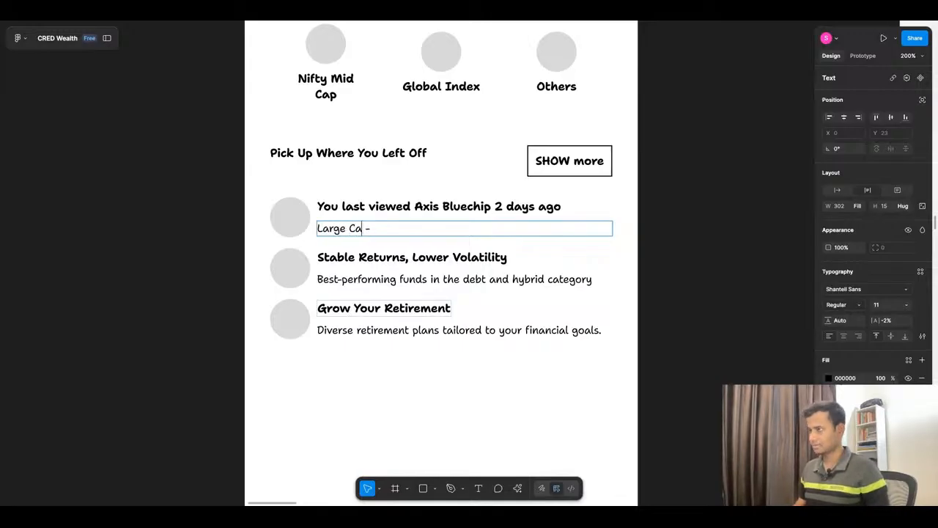
text(p - )
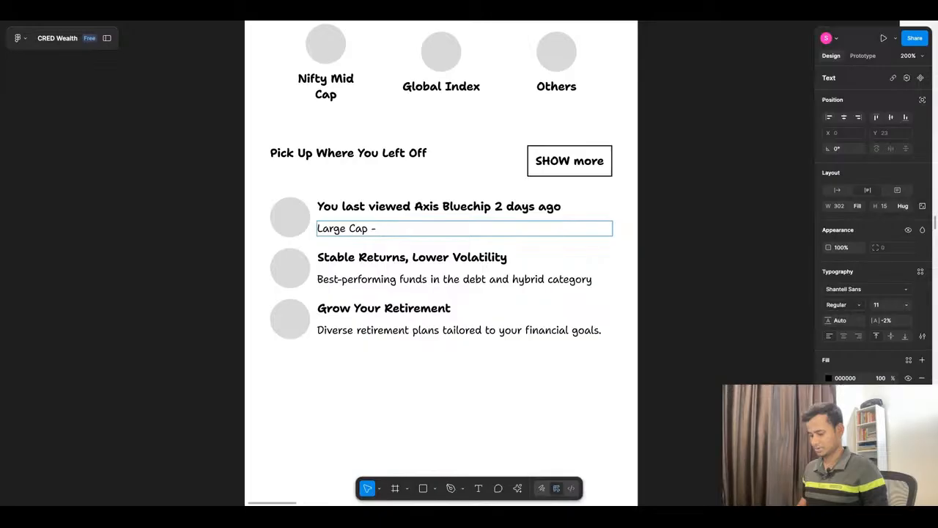
text(23)
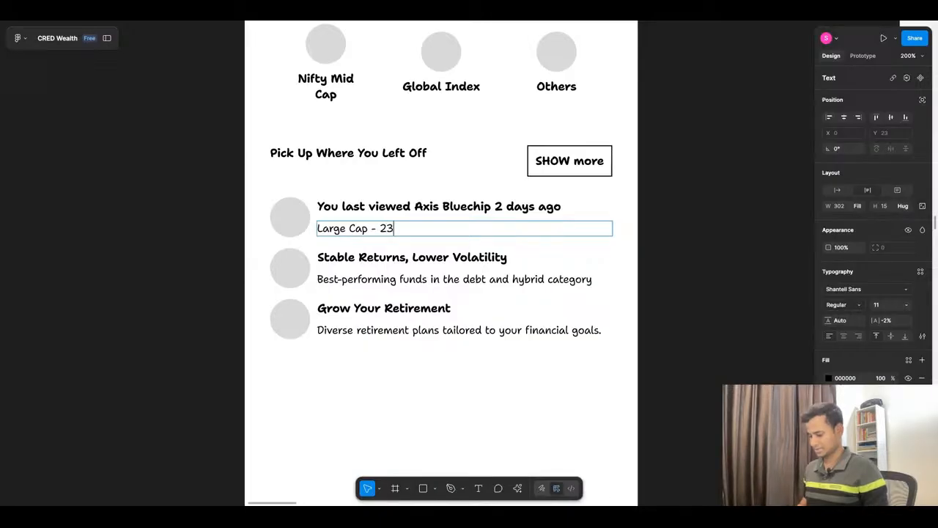
text(%)
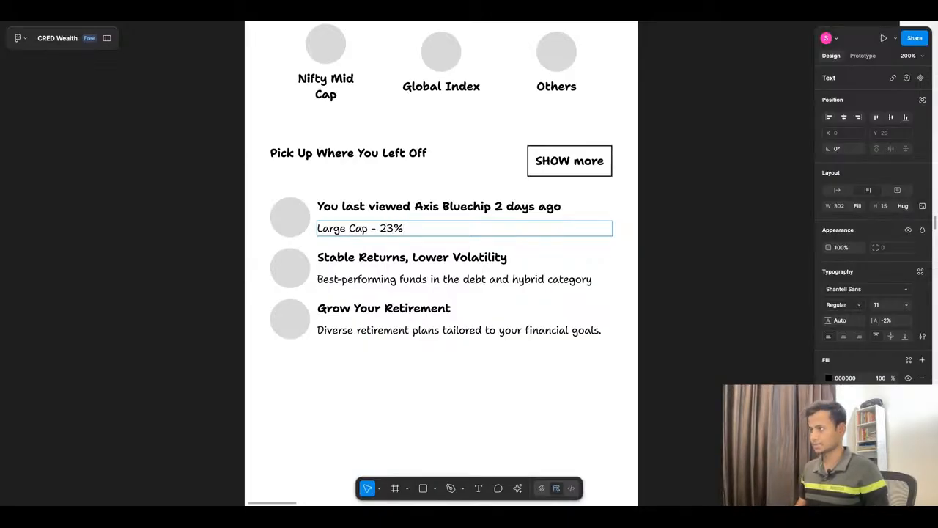
text( in )
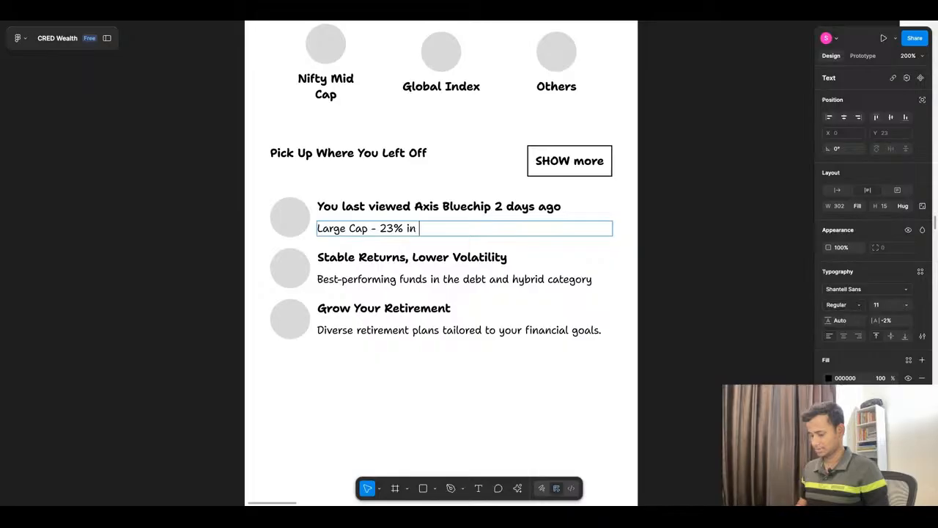
text(3 yrs -)
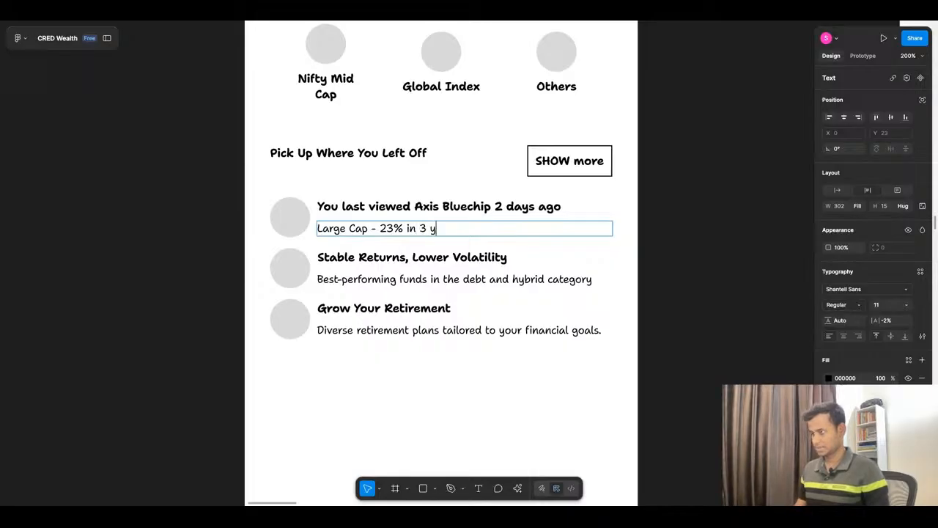
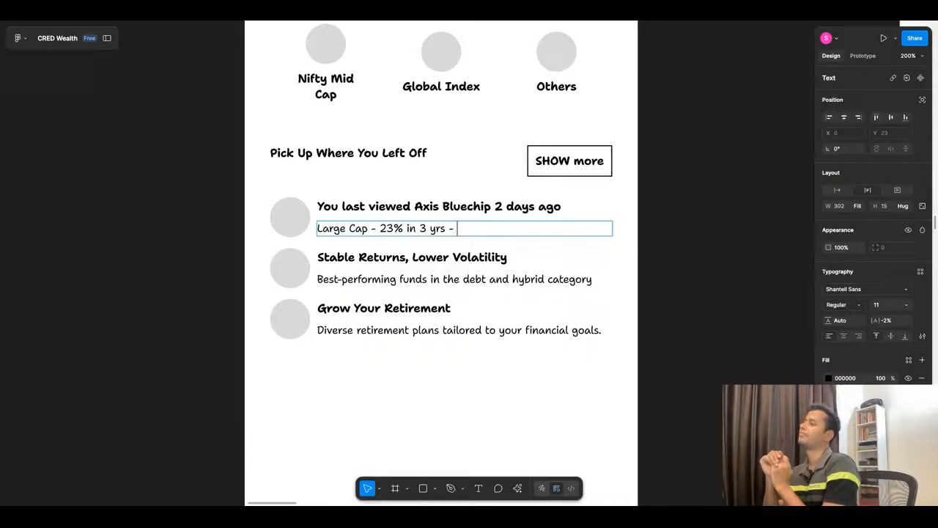
Step: Remove the trailing dash from the Axis Bluechip item's description so it reads "Large Cap - 23% in 3 yrs"
key(BackSpace)
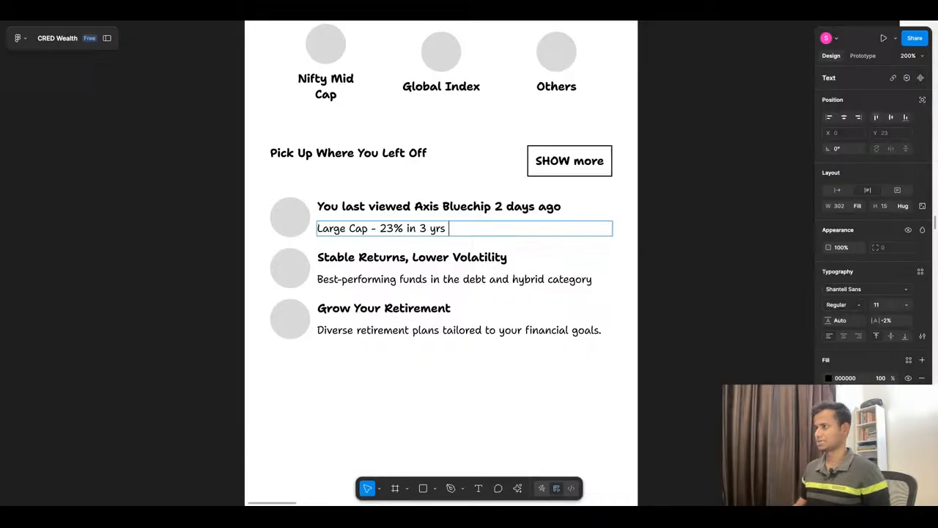
click(346, 398)
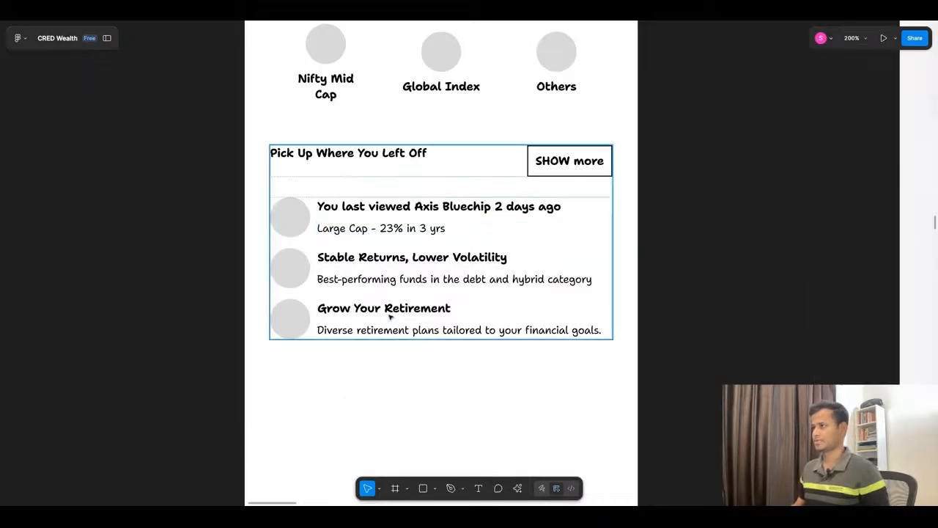
Step: Copy "You paused this SIP — want to resume?" from the ChatGPT conversation and replace the second list item's heading with it in Figma
click(439, 24)
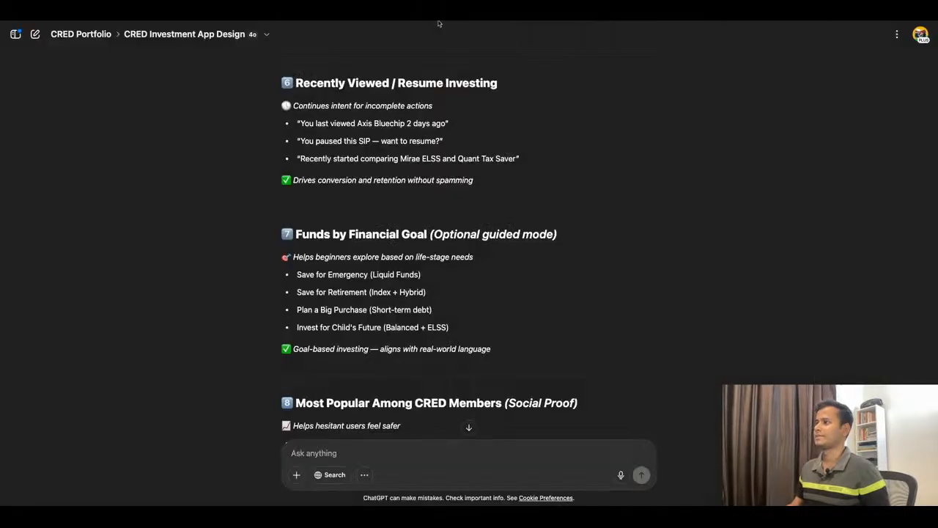
double_click(302, 140)
drag(303, 141, 440, 140)
key(ctrl+c)
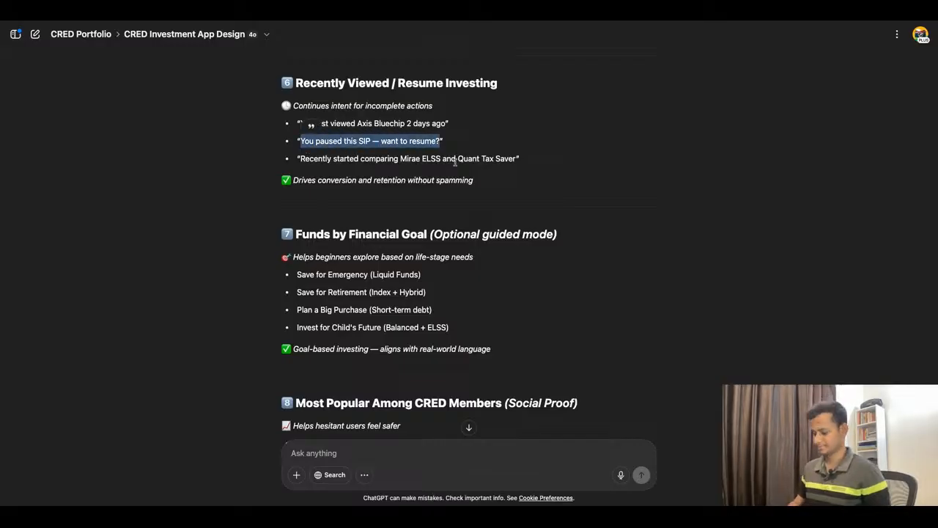
click(377, 26)
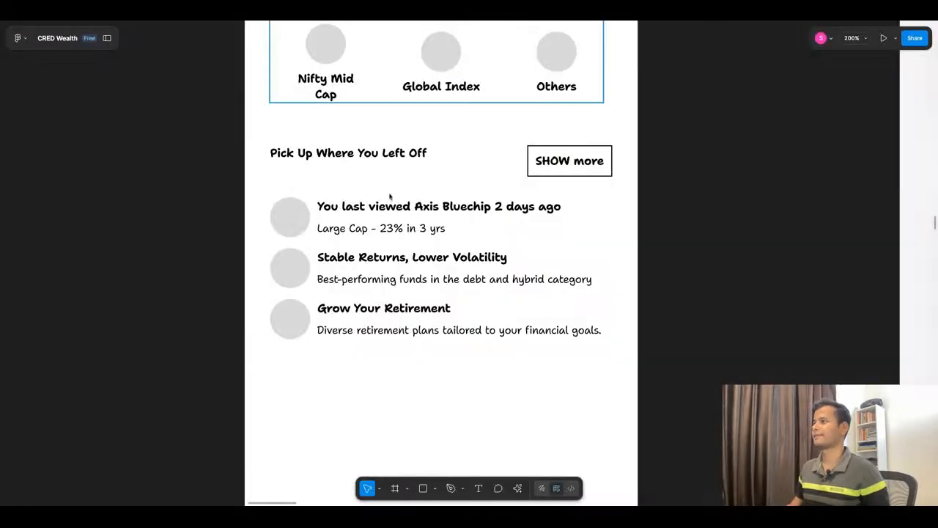
double_click(394, 263)
key(ctrl+v)
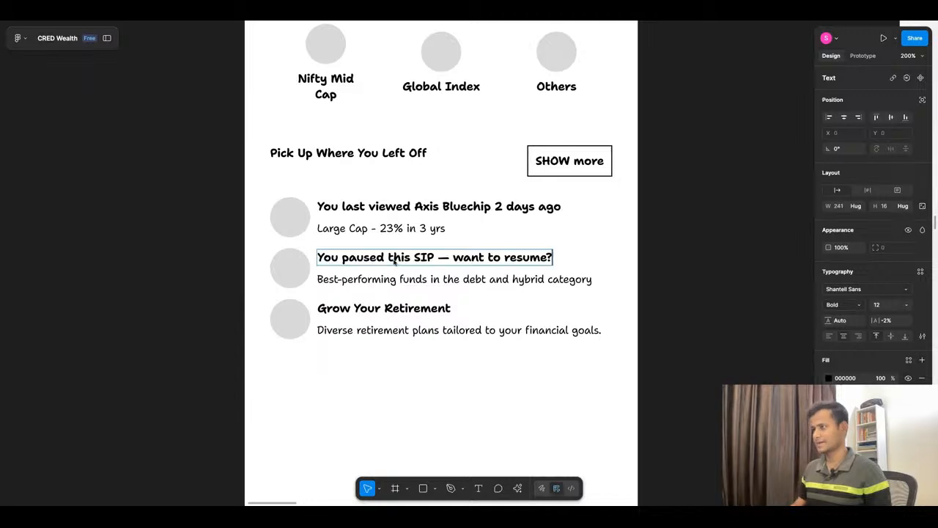
click(385, 400)
Step: Replace the second list item's description with "Invested: 86k - Total return: 23.7%"
double_click(431, 279)
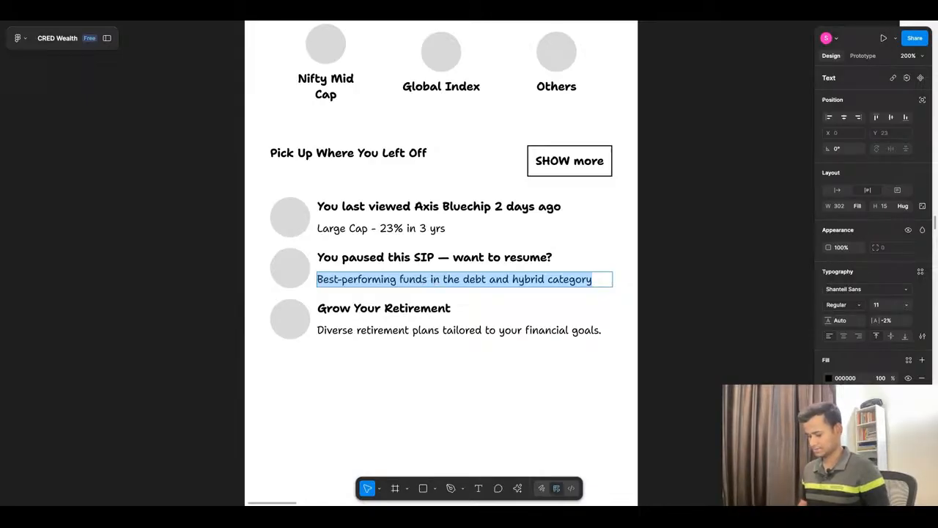
text(Invested)
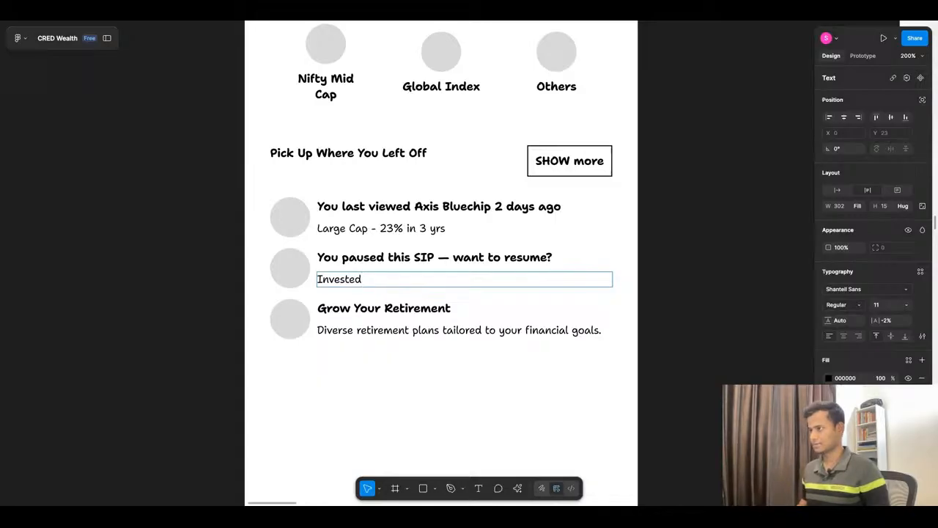
text(: )
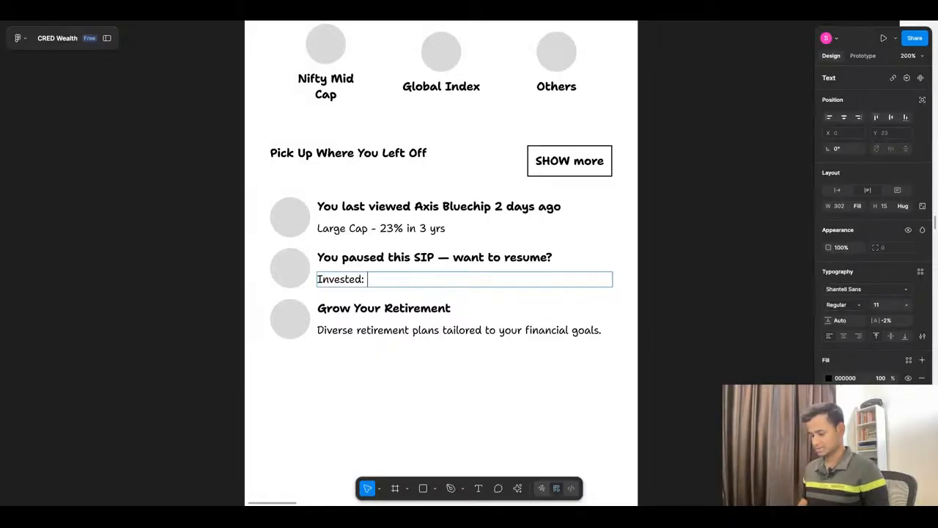
text(86.8)
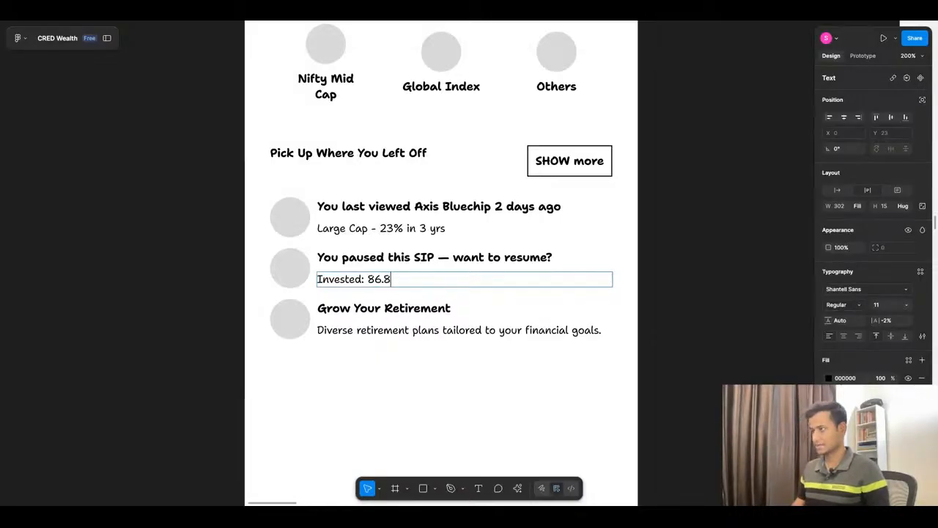
key(BackSpace)
key(BackSpace)
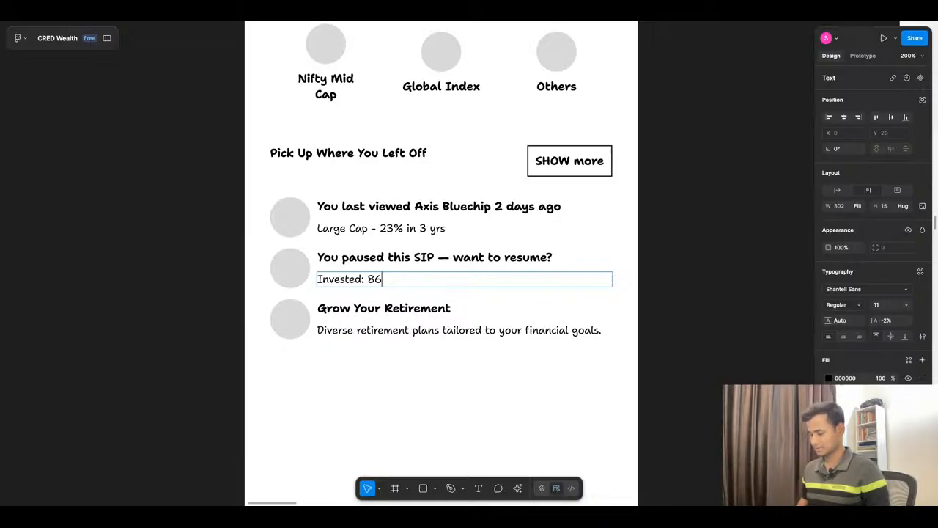
text(k)
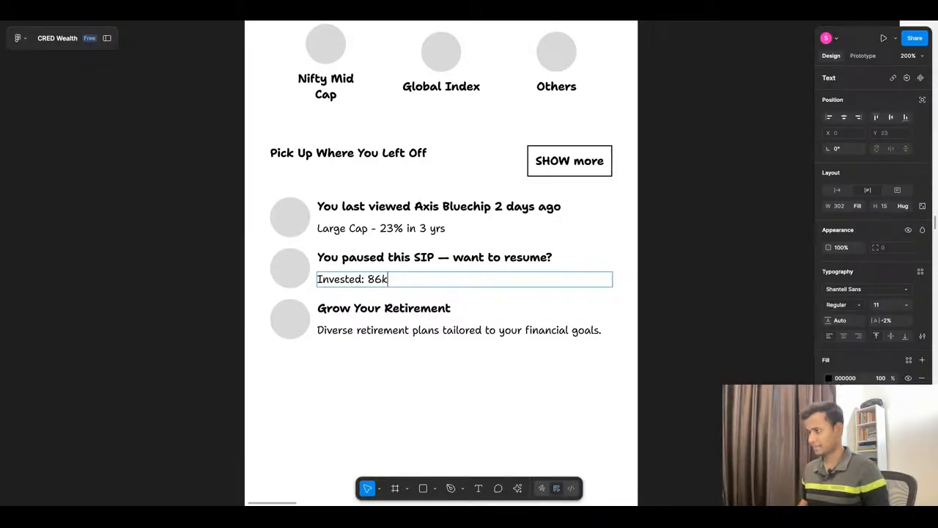
text( -)
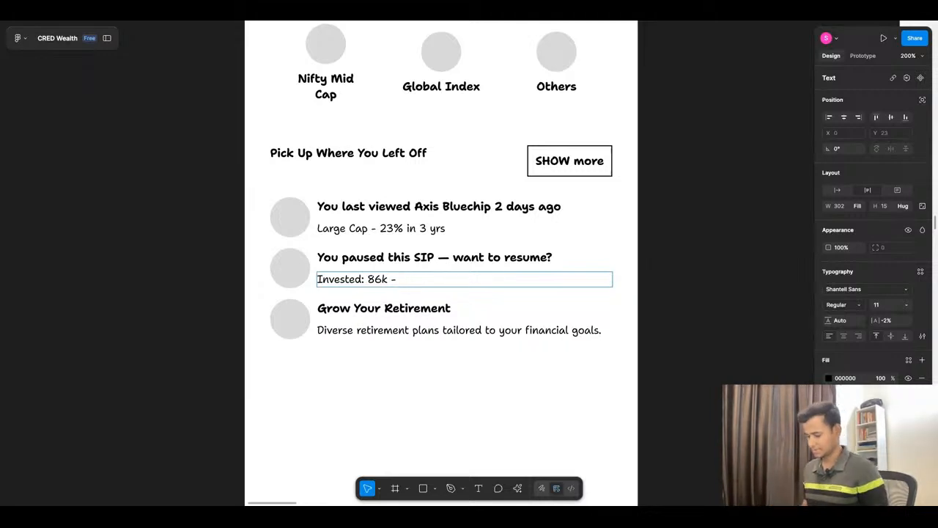
text(Total )
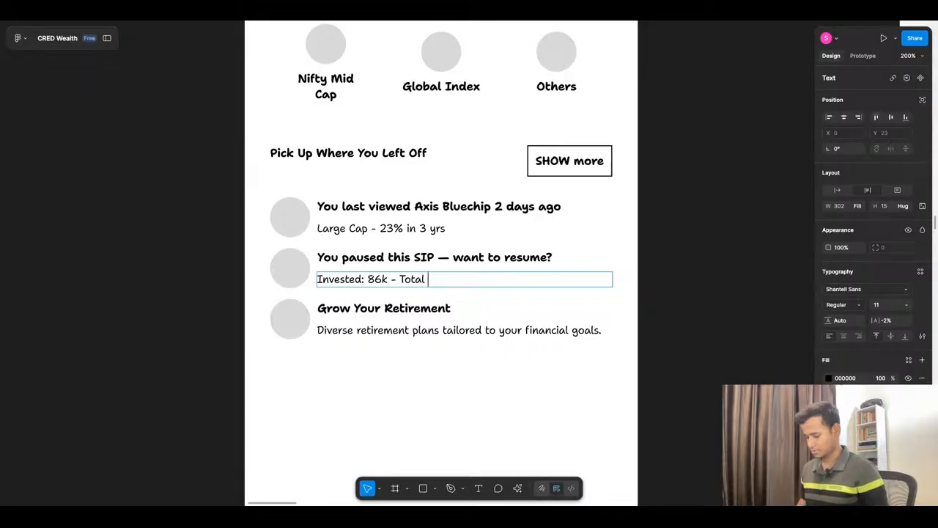
text(return)
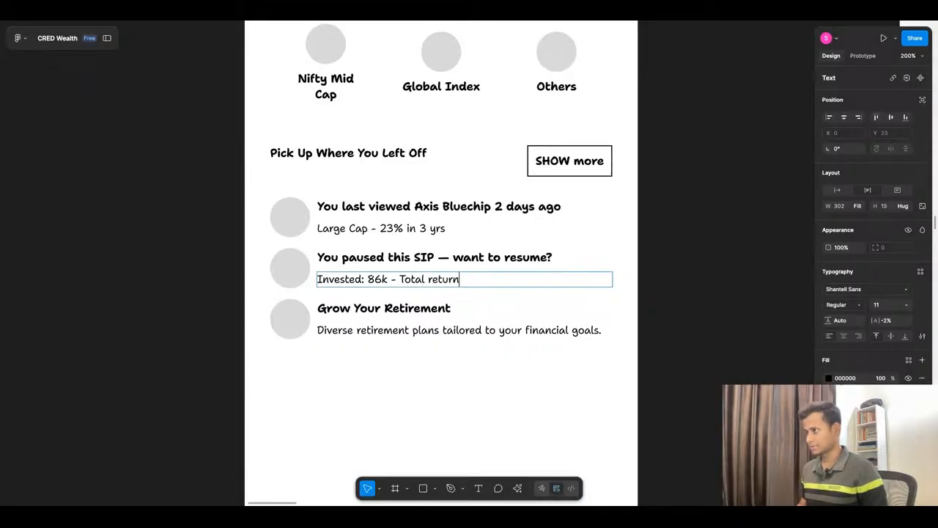
text(: )
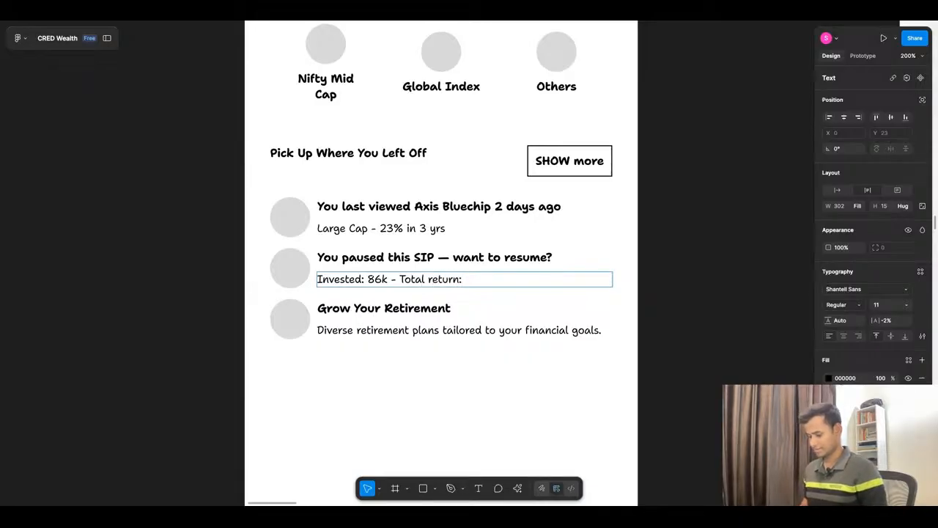
text(23)
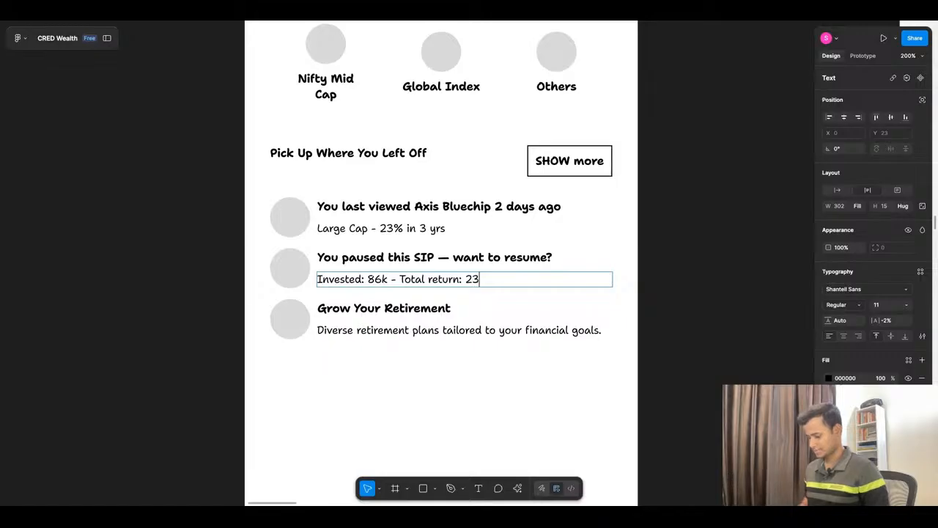
text(.7%)
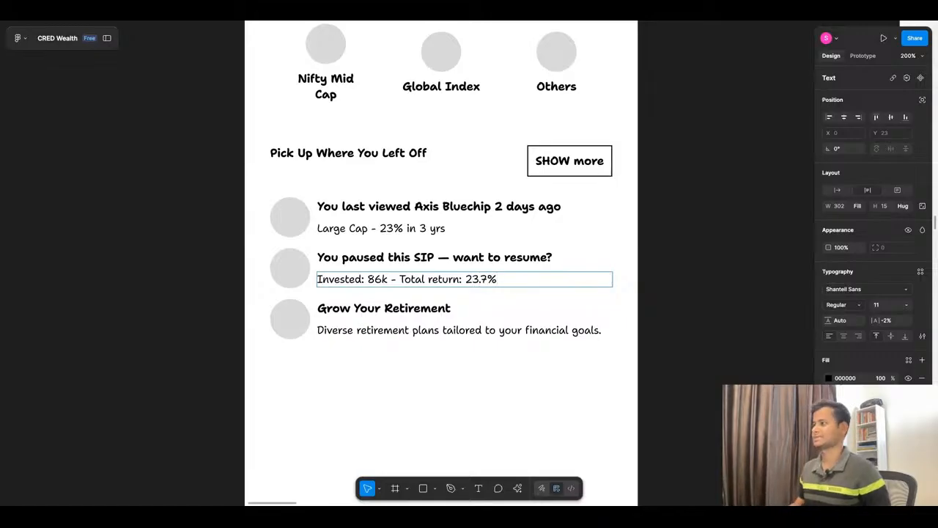
click(436, 373)
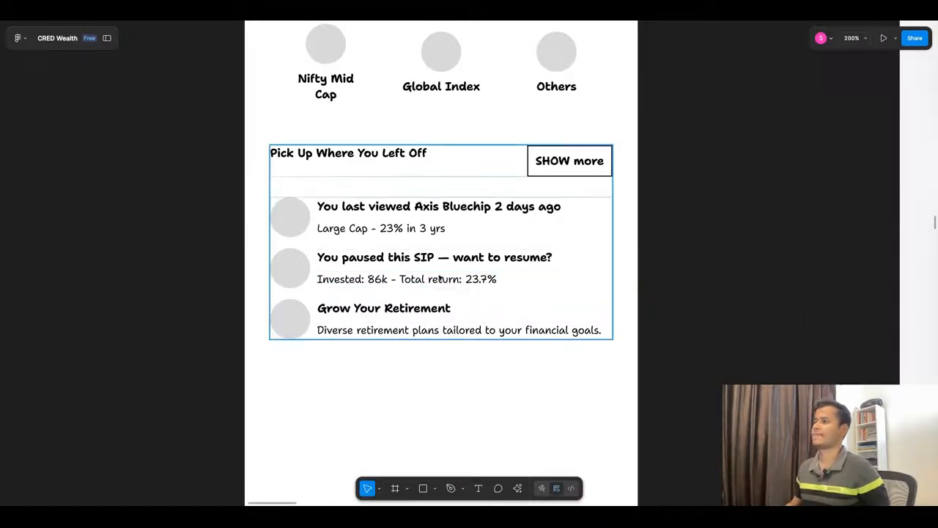
Step: Switch to ChatGPT and copy "Continue comparing Quant vs Parag Parikh?" from the card copy of the Recently Viewed or Resumed Funds section
scroll(440, 262, down, 1)
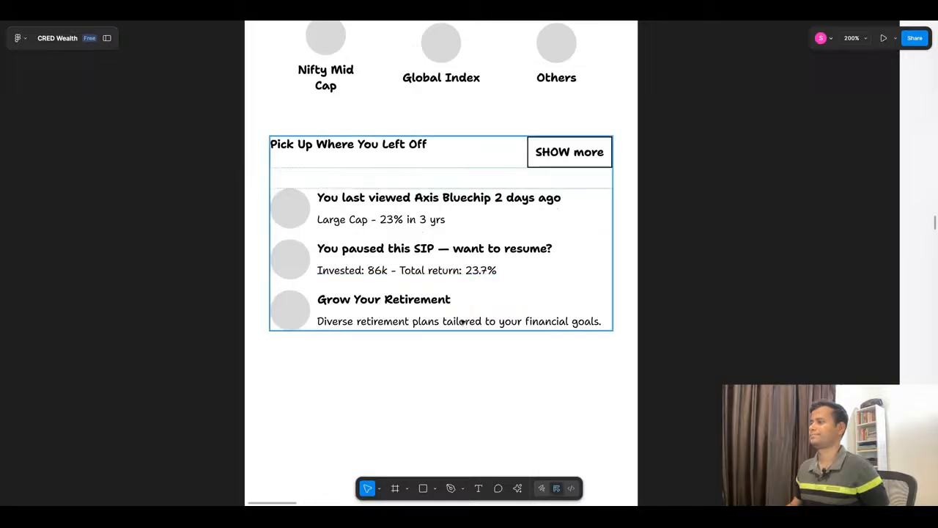
click(451, 21)
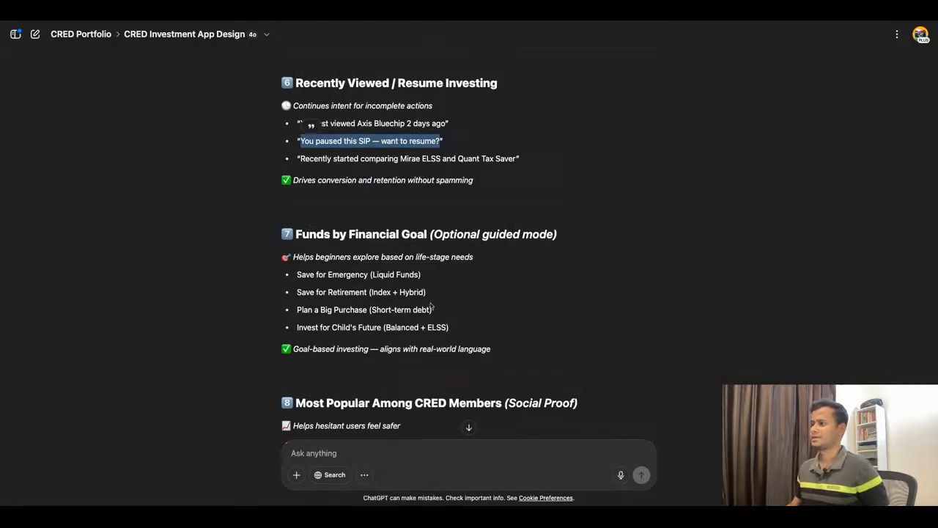
scroll(416, 330, down, 1)
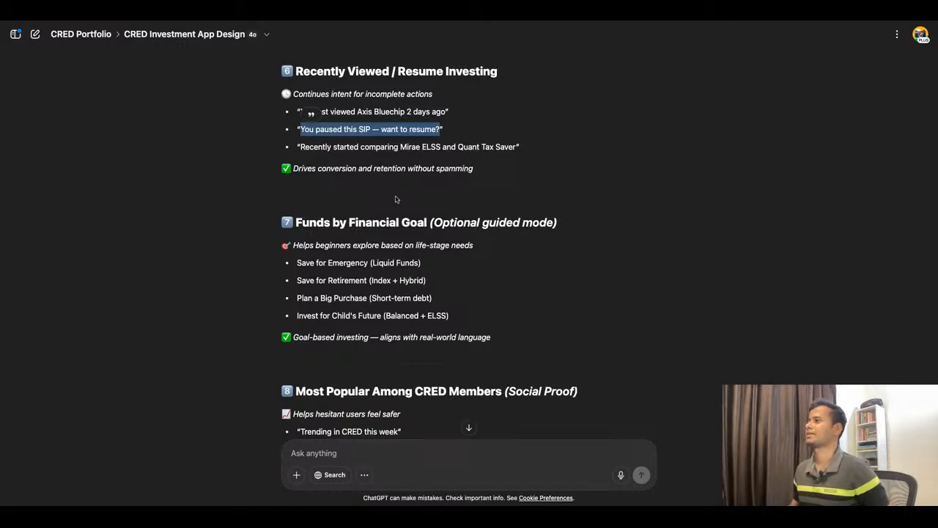
scroll(395, 199, down, 20)
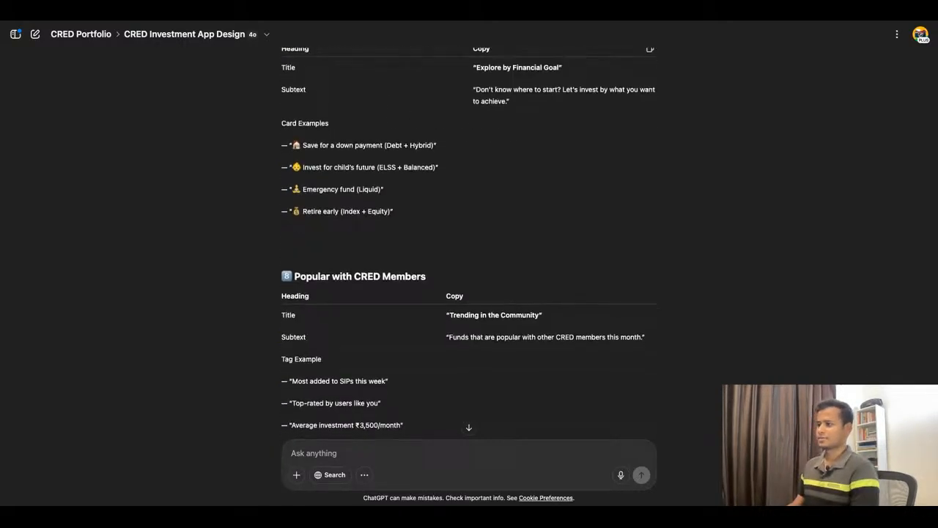
scroll(469, 242, down, 3)
scroll(469, 235, up, 6)
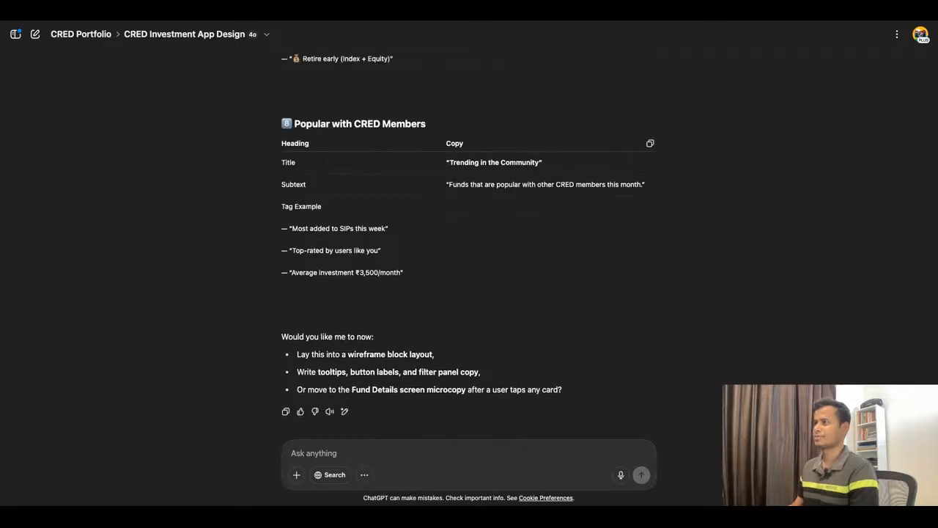
scroll(469, 234, up, 1)
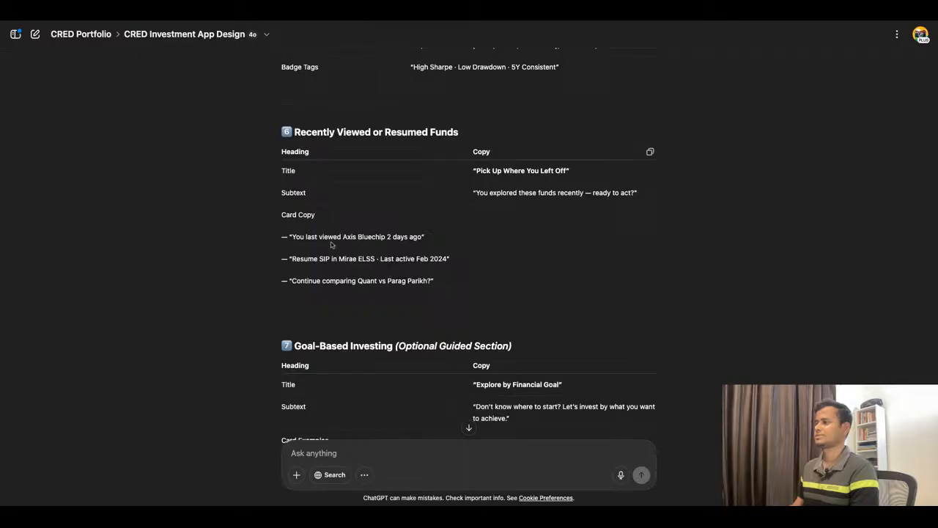
drag(293, 281, 431, 282)
key(ctrl+c)
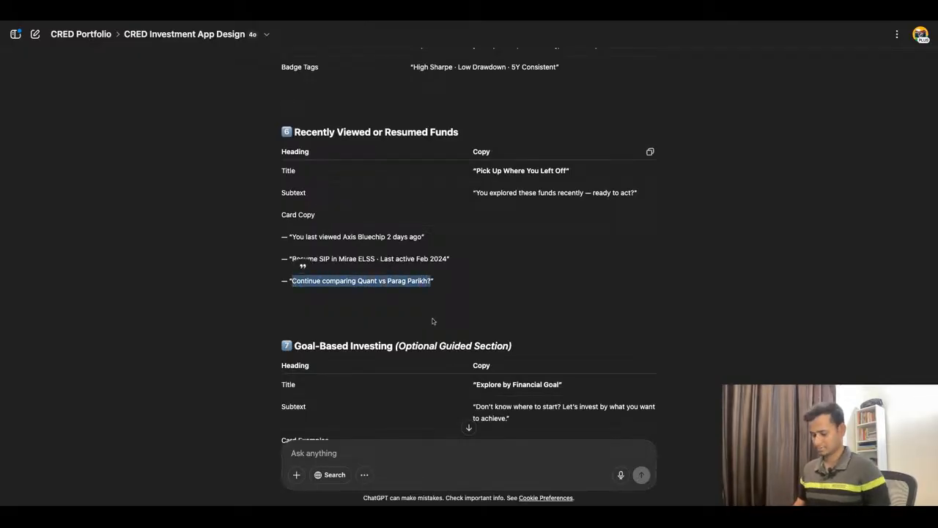
Step: Return to Figma and replace the "Grow Your Retirement" heading with the copied text "Continue comparing Quant vs Parag Parikh?"
key(super+Tab)
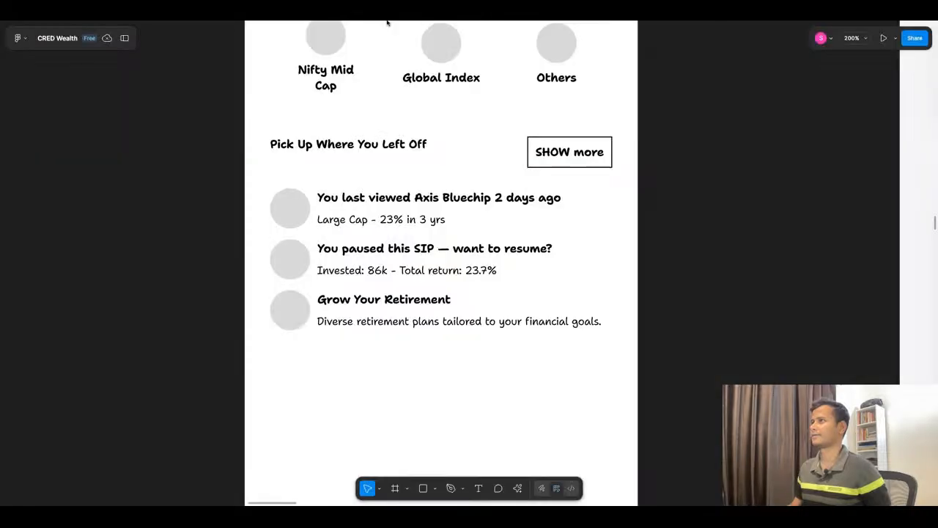
click(416, 323)
click(415, 323)
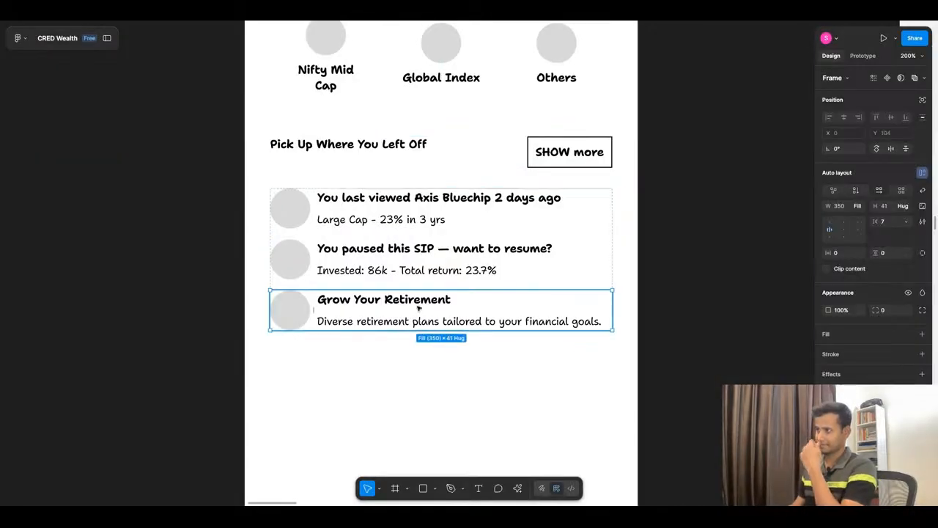
click(420, 306)
triple_click(420, 306)
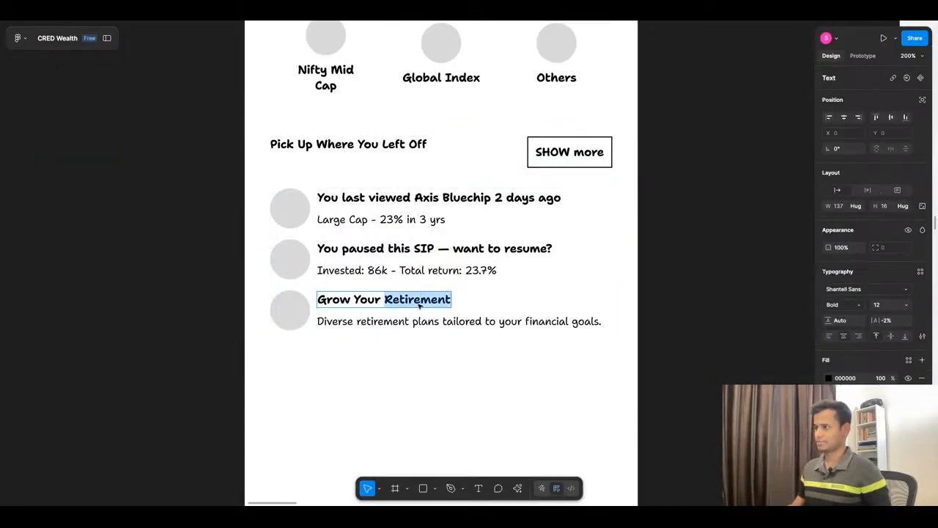
key(ctrl+v)
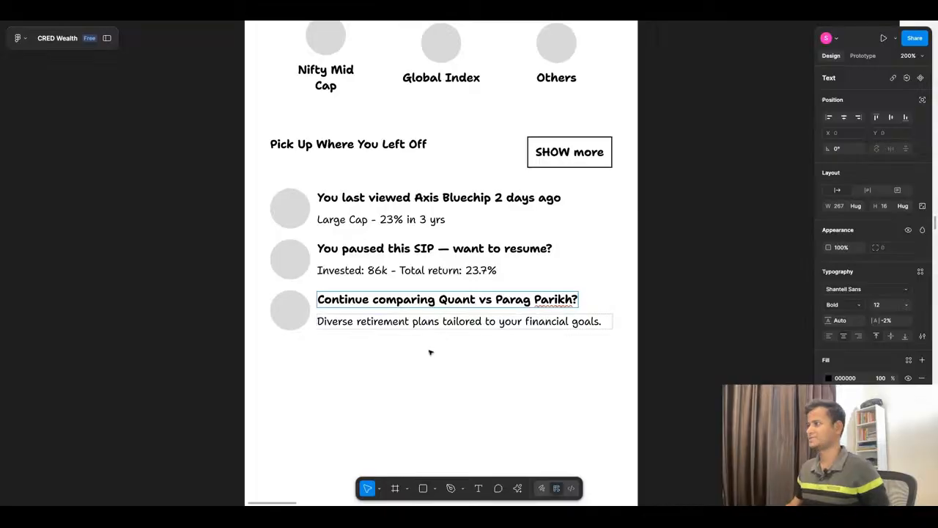
key(Escape)
key(Escape)
click(449, 322)
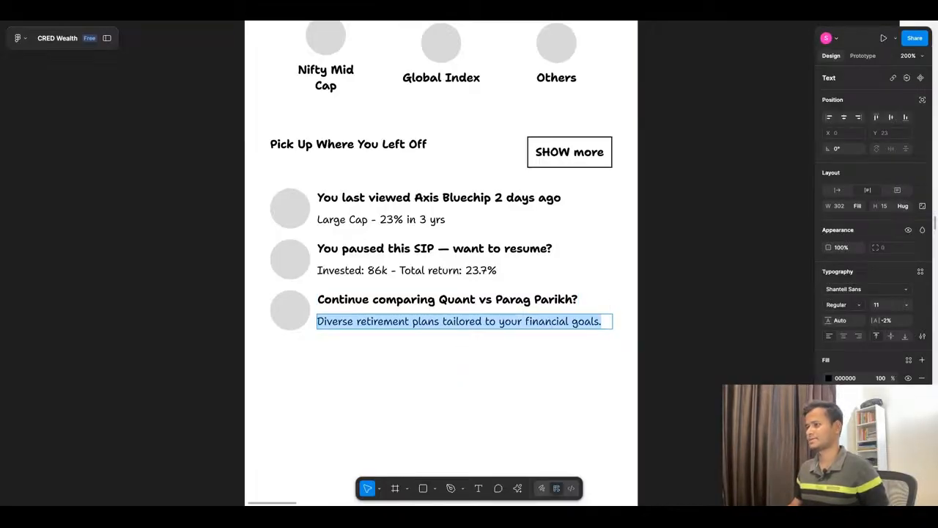
key(Escape)
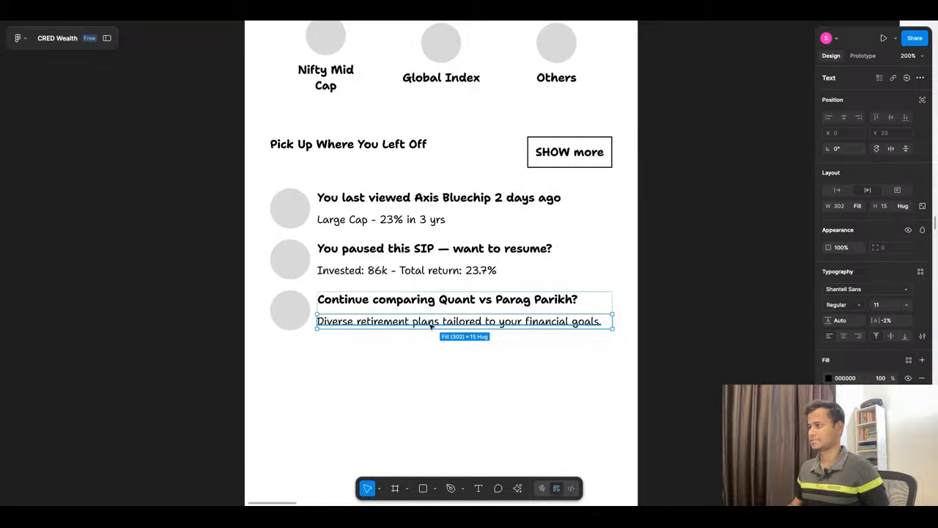
key(Return)
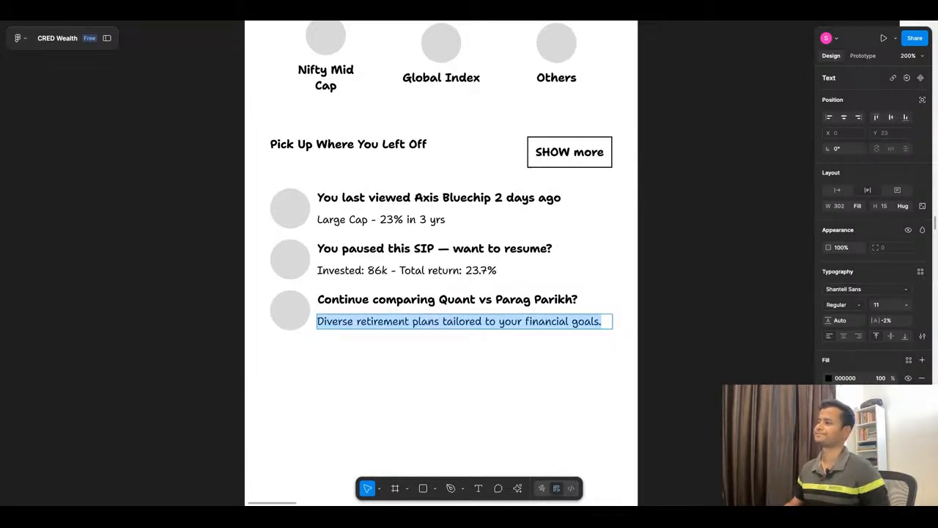
click(438, 360)
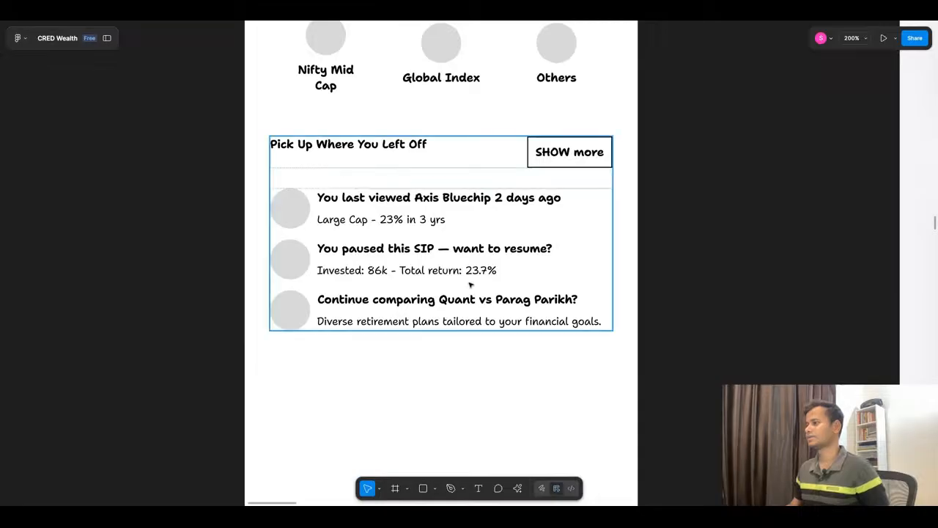
click(403, 333)
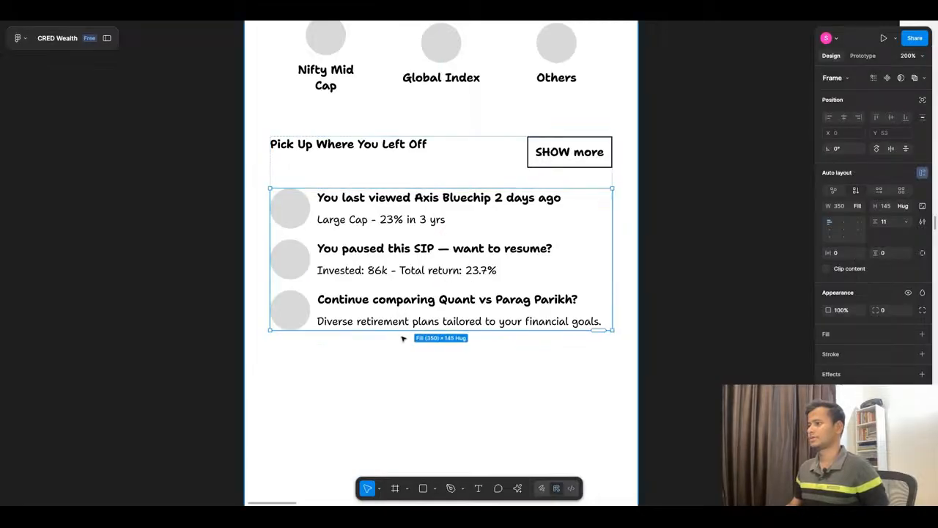
double_click(443, 326)
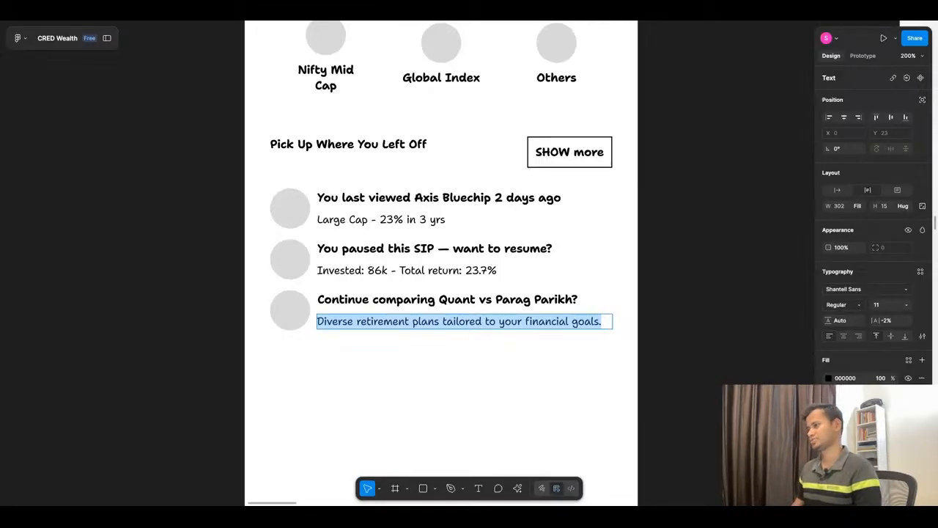
key(Escape)
key(Escape)
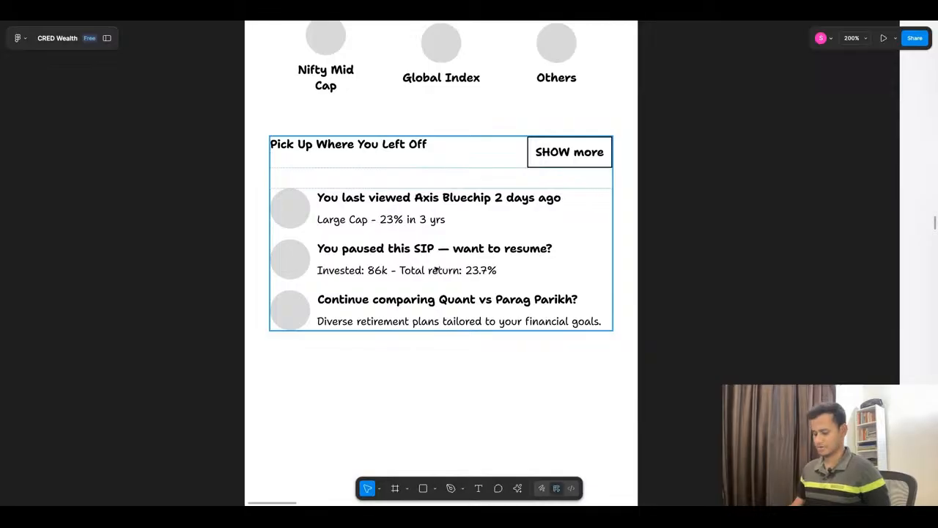
Step: Rewrite the third list item's description with AI, using the prompt "Replace this with more context worth sub text."
scroll(436, 270, down, 5)
click(461, 297)
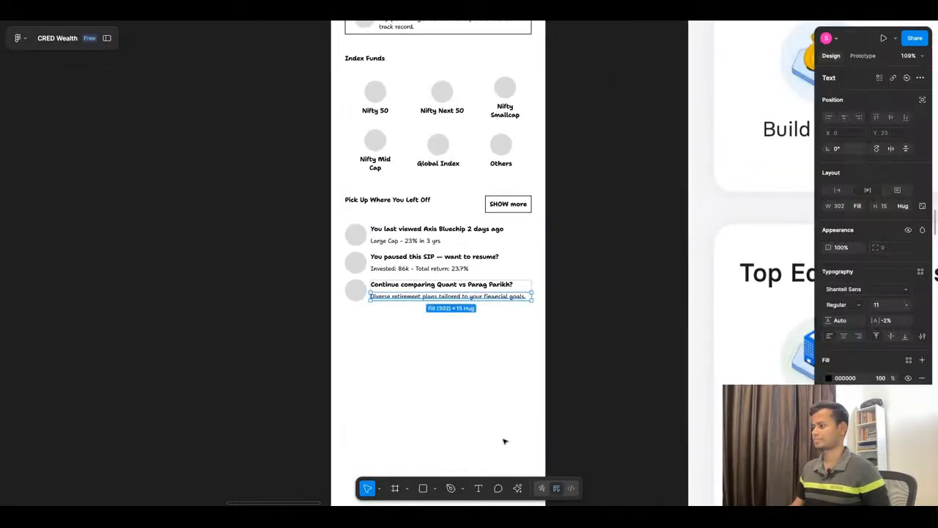
click(518, 487)
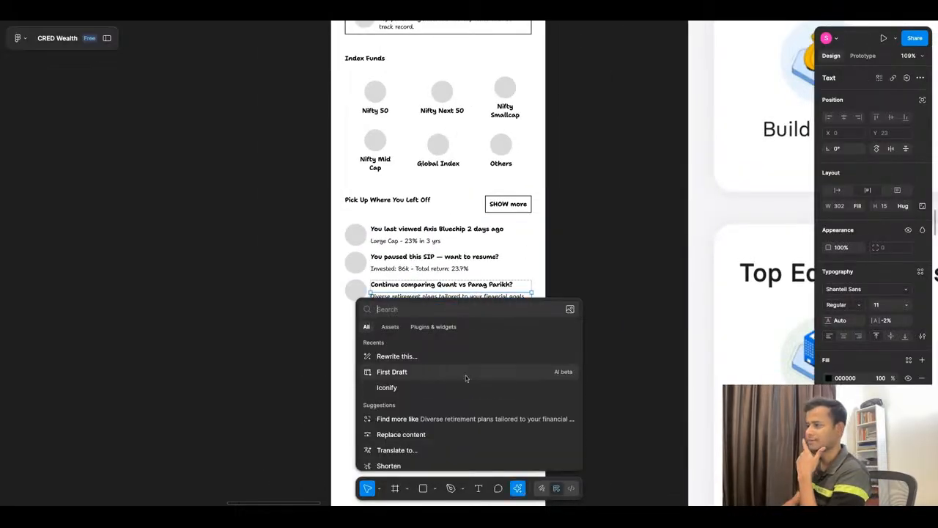
click(431, 357)
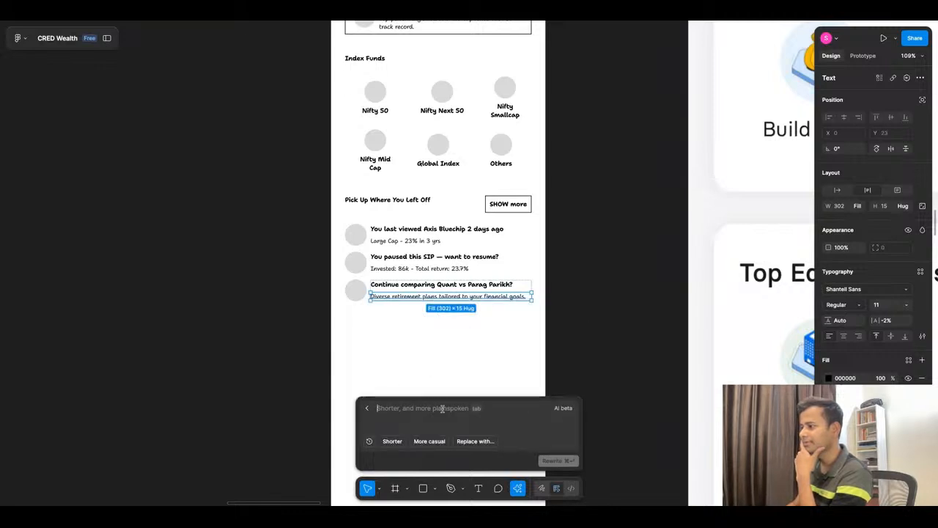
click(463, 441)
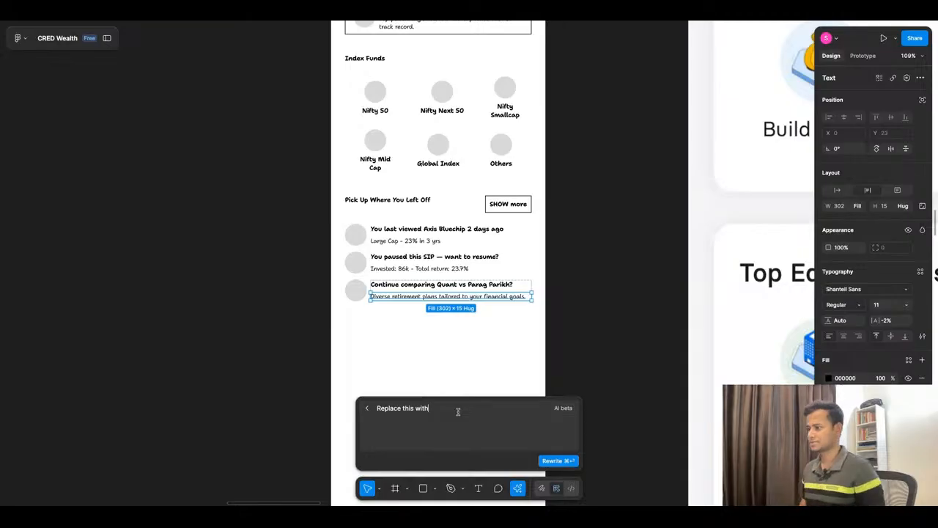
text(more context worth sub text.)
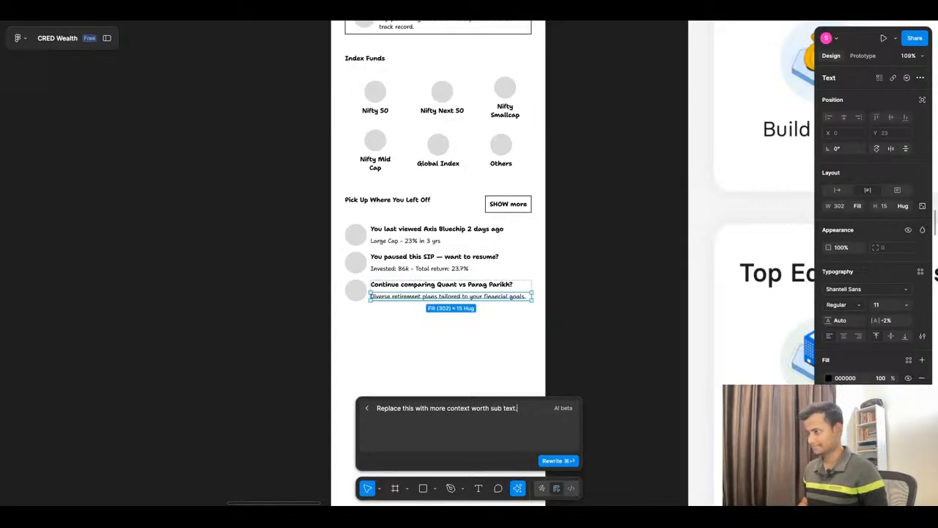
click(558, 461)
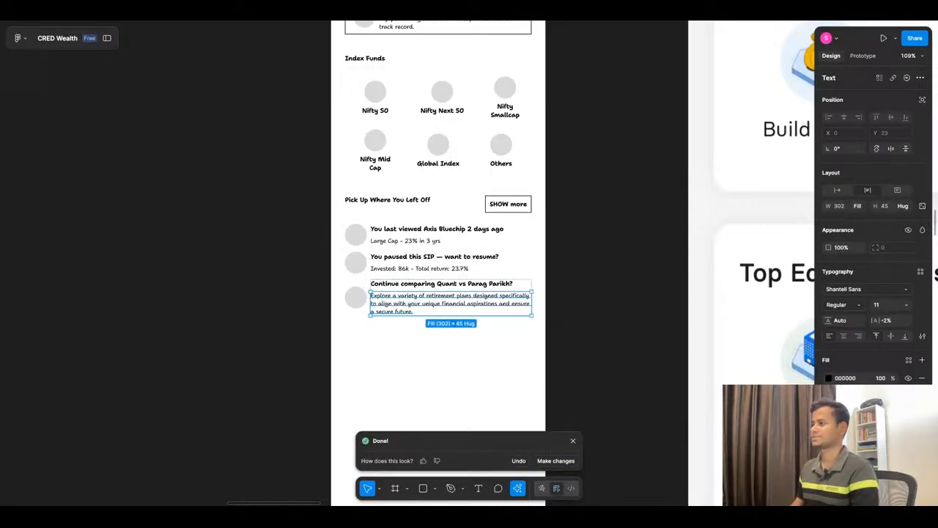
Step: Undo the AI rewrite of the third list item's description and clear the selection
double_click(410, 310)
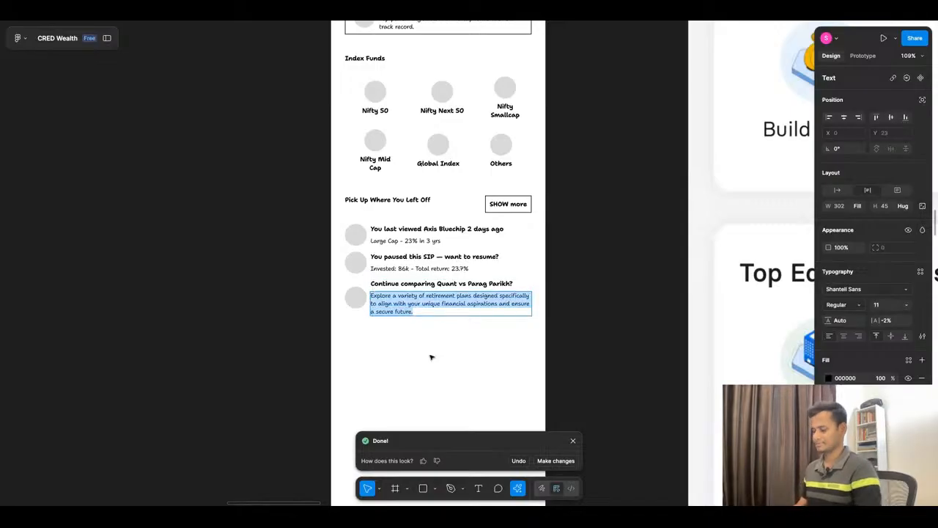
key(ctrl+z)
key(ctrl+z)
key(ctrl+z)
key(ctrl+z)
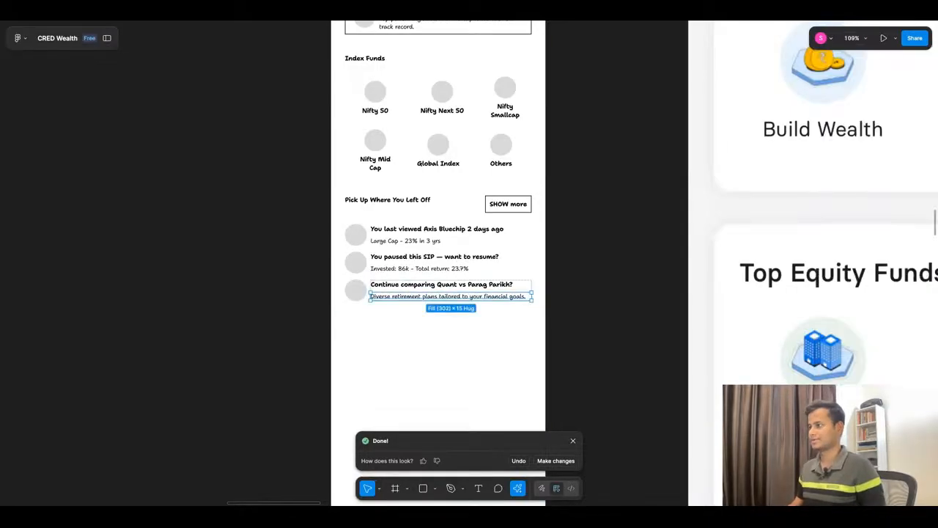
key(Escape)
Step: Delete the "SHOW more" button from the "Pick Up Where You Left Off" section header
scroll(420, 236, down, 3)
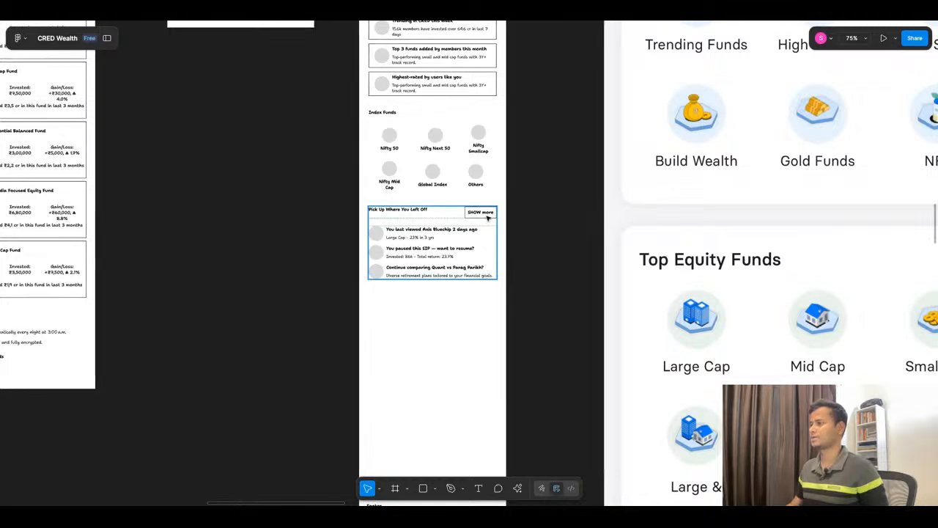
click(488, 216)
click(488, 215)
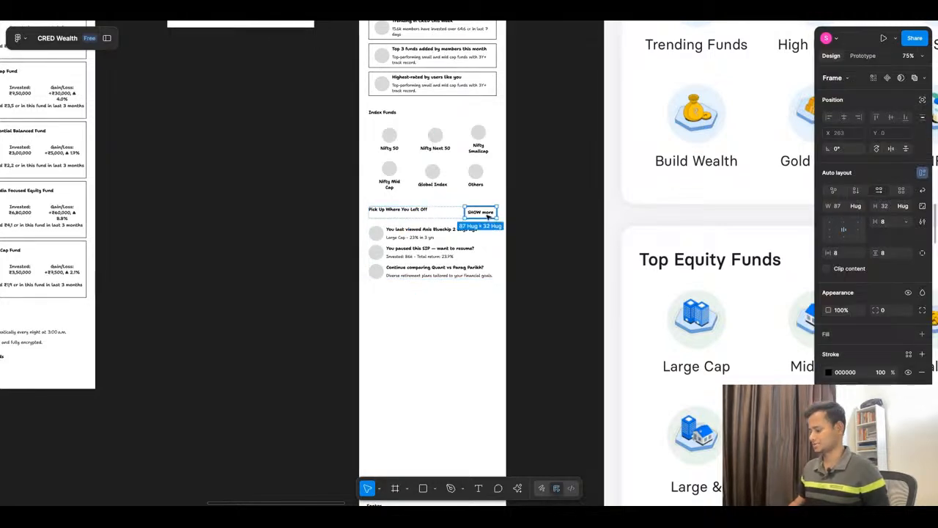
key(Delete)
Step: Change the "Pick Up Where You Left Off" header row's auto layout gap from Auto to 21 to left-align its title
click(445, 211)
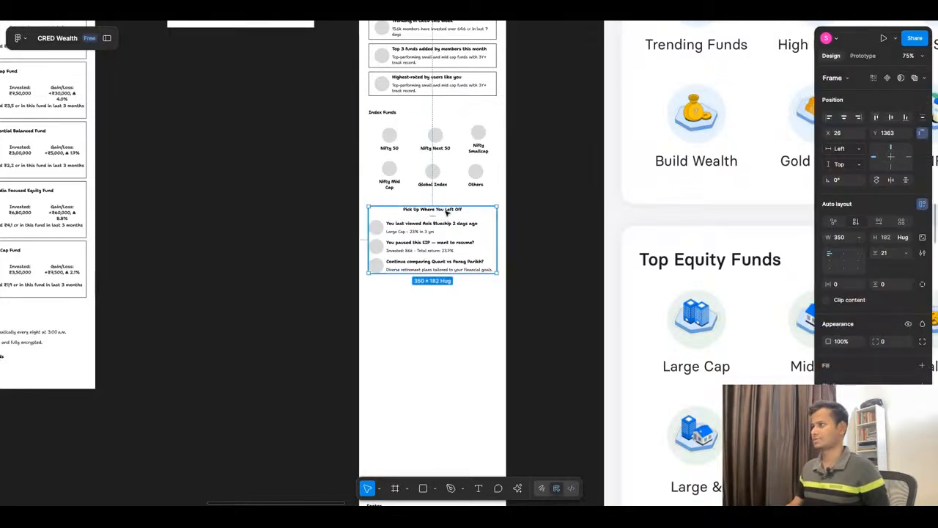
click(447, 212)
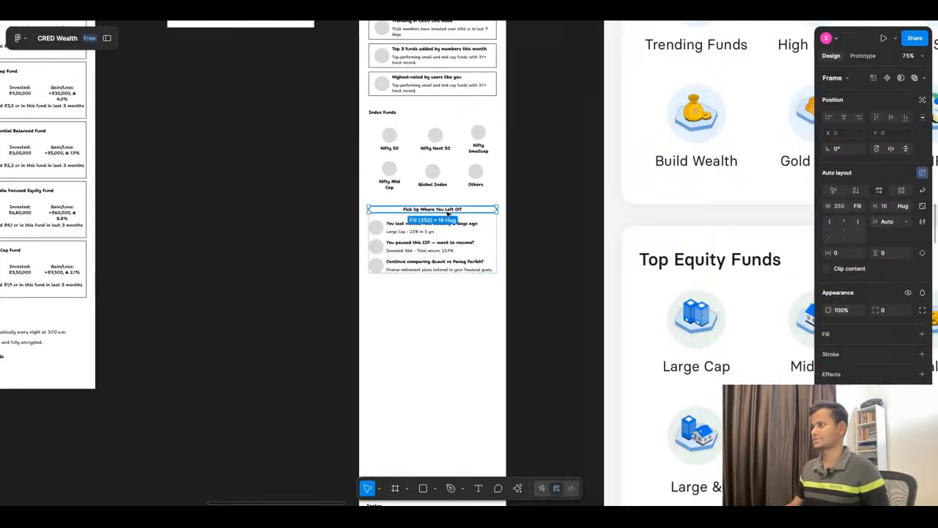
click(906, 221)
click(885, 219)
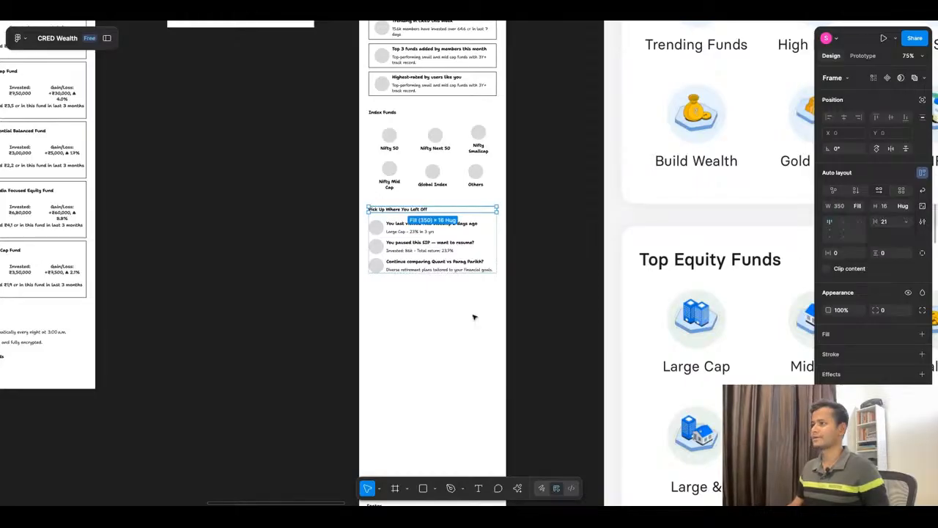
click(346, 251)
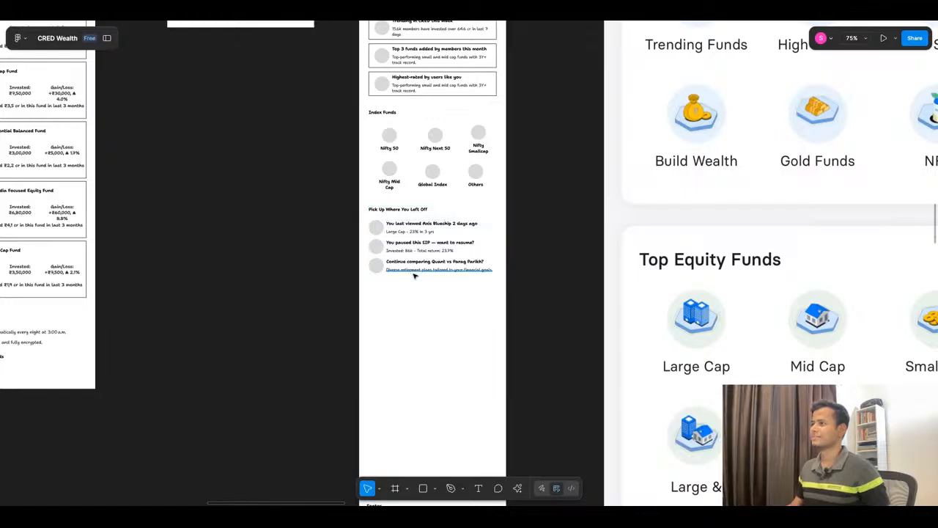
Step: Shorten the wireframe's frame to about 1800 px high, closing the empty space between the "Pick Up Where You Left Off" section and the footer
scroll(414, 275, down, 5)
scroll(429, 151, up, 5)
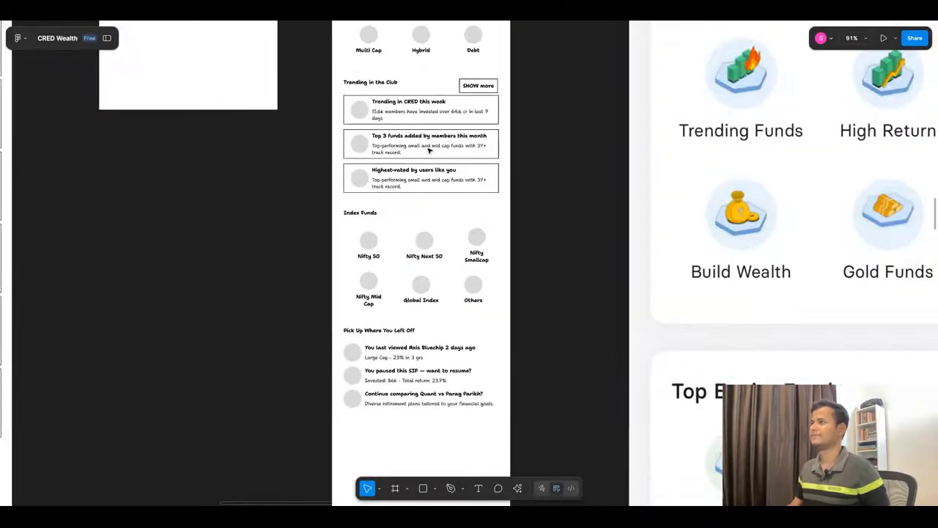
scroll(399, 273, down, 5)
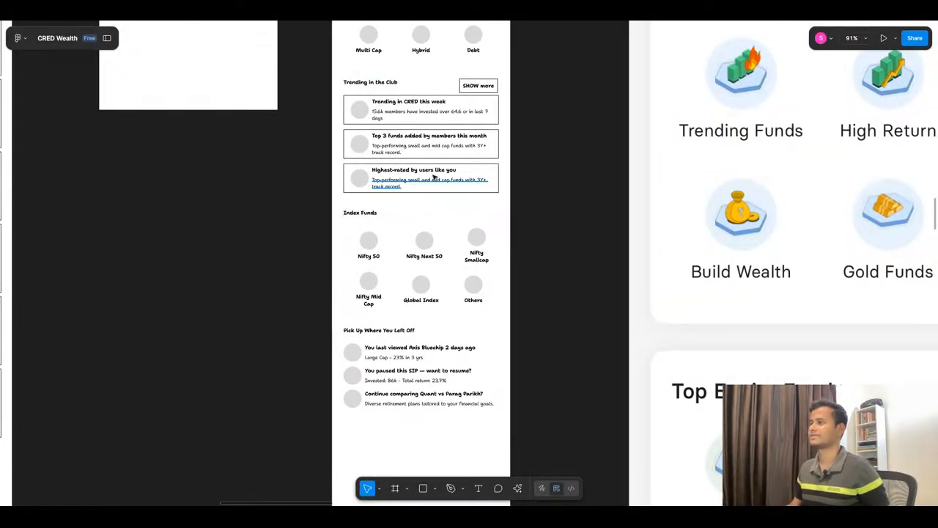
click(430, 331)
drag(423, 396, 423, 304)
click(428, 352)
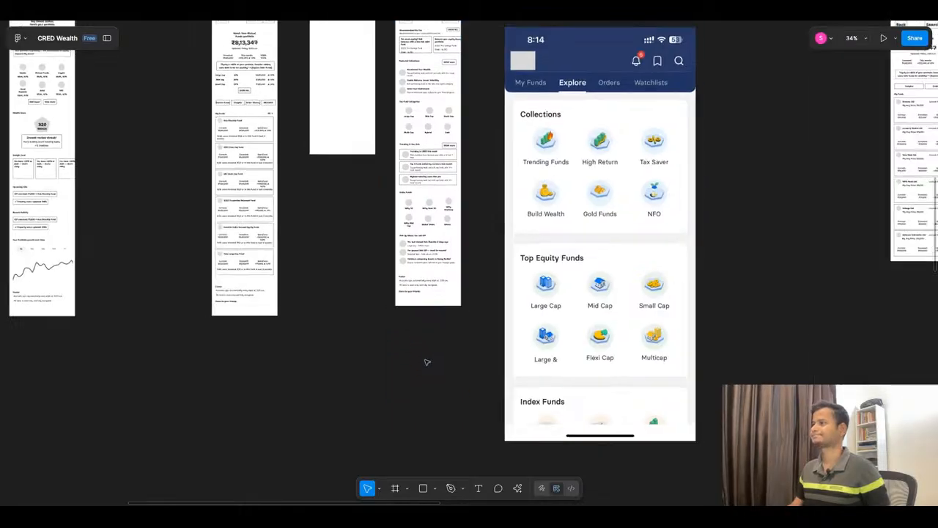
Step: Move the reference app screenshot group out from beside the wireframes to empty canvas below them, at about X 1678, Y 3474
scroll(429, 355, down, 3)
click(535, 211)
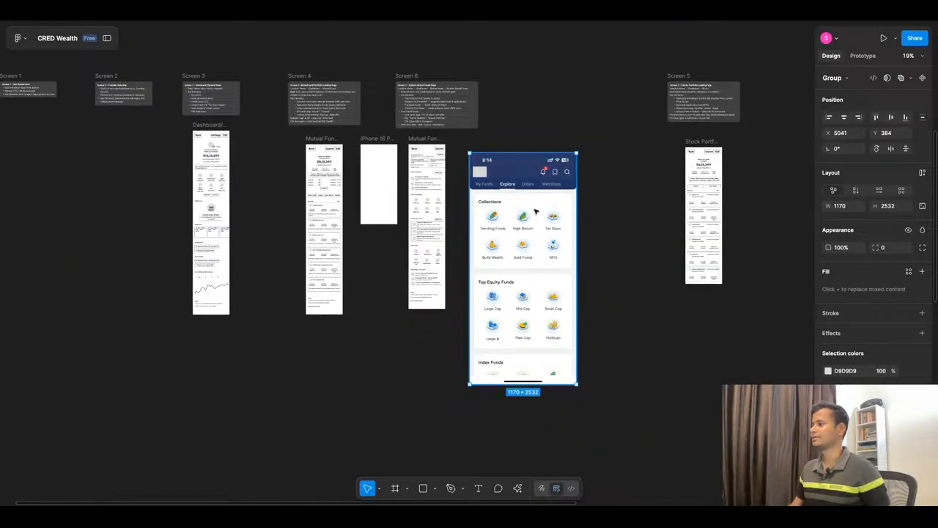
key(shift+Down)
key(shift+Down)
key(shift+Down)
key(shift+Down)
key(shift+Down)
key(shift+Down)
key(shift+Down)
key(shift+Down)
key(shift+Down)
key(shift+Down)
drag(536, 212, 228, 393)
Step: Delete the empty "iPhone 16 Pro - 1" frame between the two mutual fund wireframes
scroll(423, 78, up, 2)
scroll(423, 78, up, 5)
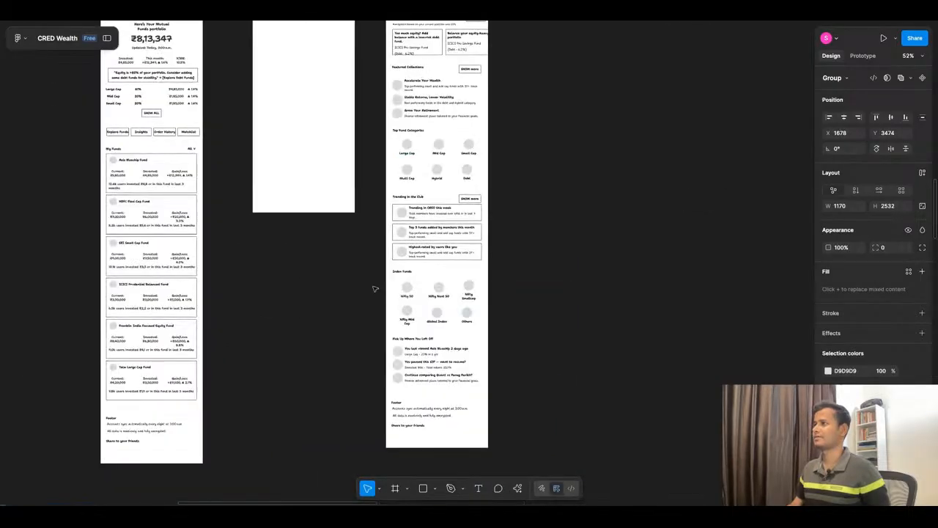
scroll(377, 289, down, 4)
scroll(377, 147, up, 4)
scroll(350, 164, up, 2)
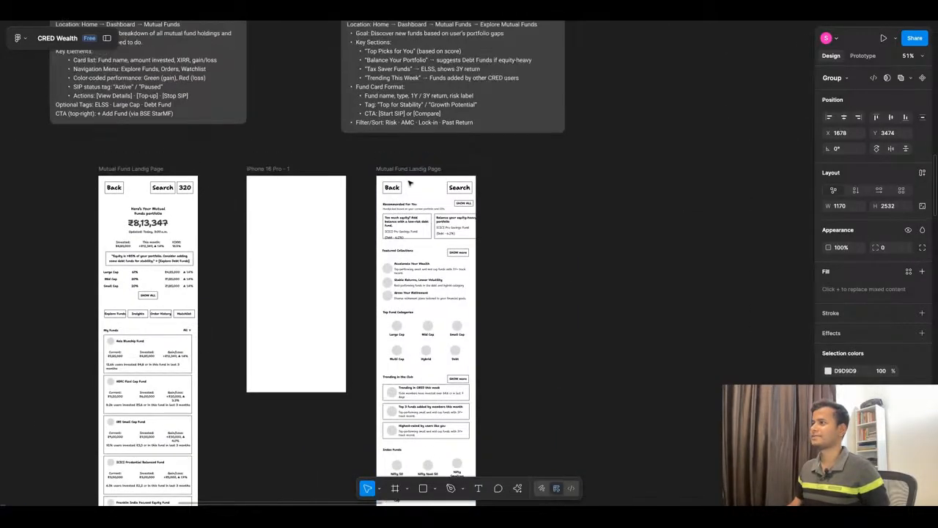
click(281, 211)
key(Delete)
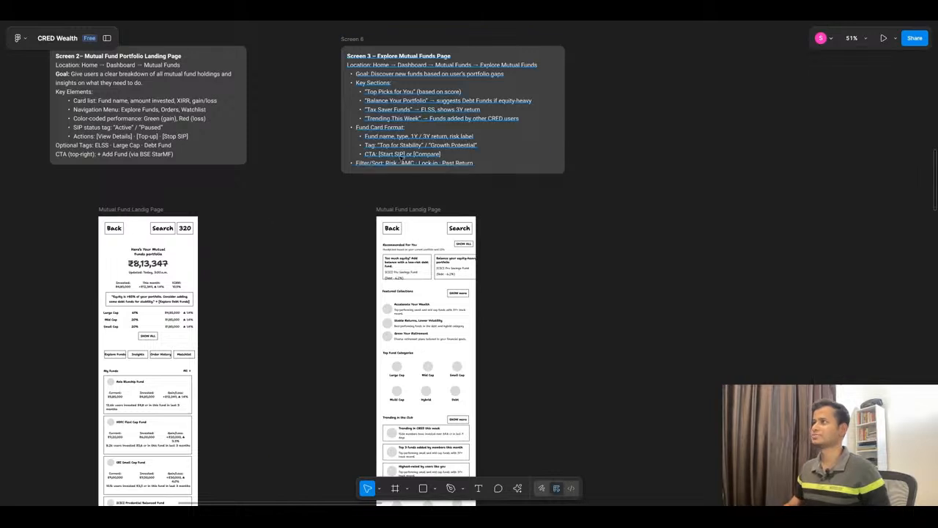
Step: Rename the wireframe frame below the "Explore Mutual Funds Page" note as "Explore Mutual Fund Page"
click(405, 55)
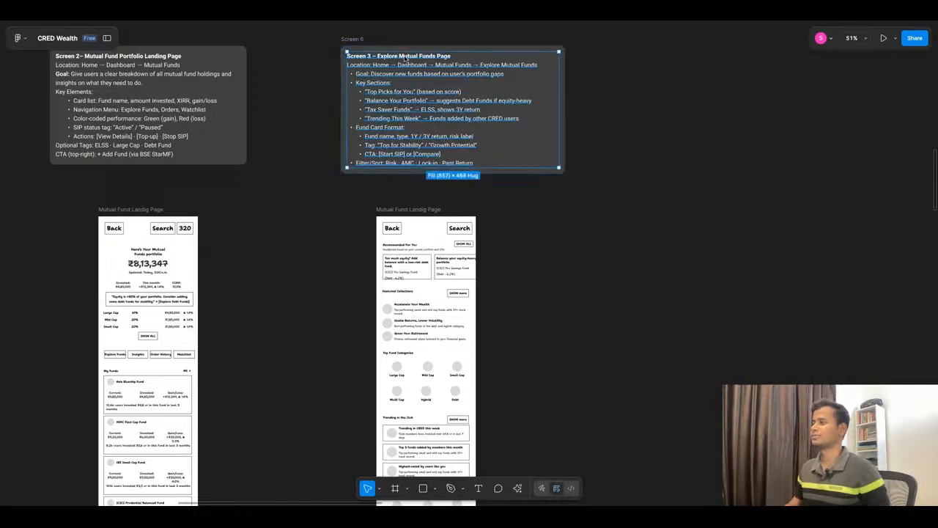
click(412, 210)
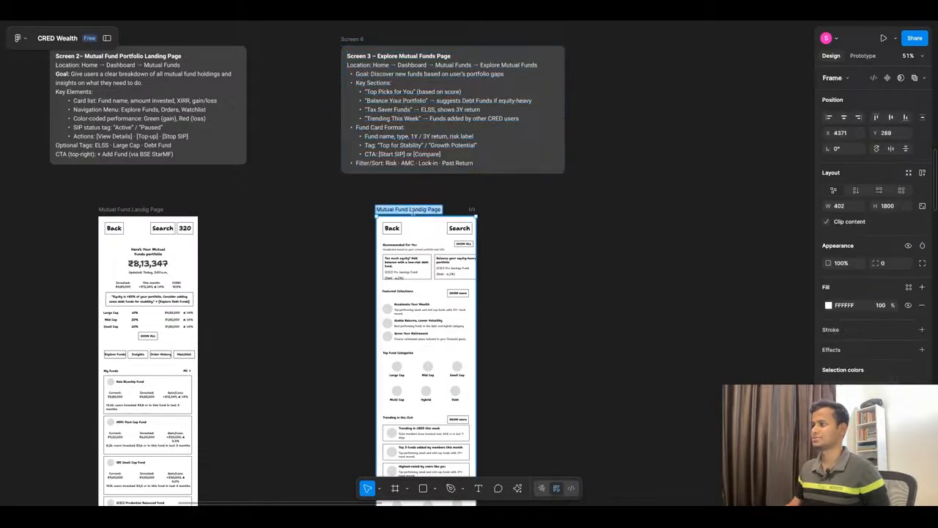
double_click(413, 209)
drag(408, 210, 454, 211)
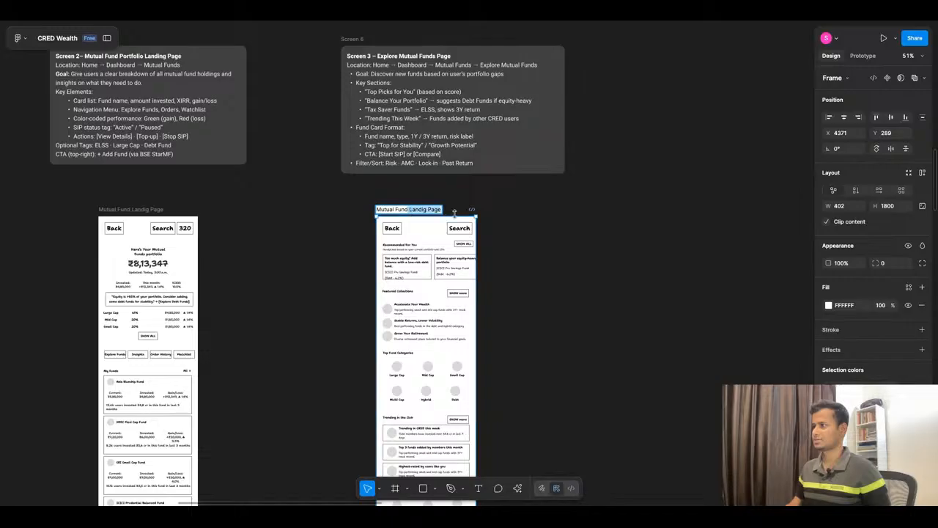
key(BackSpace)
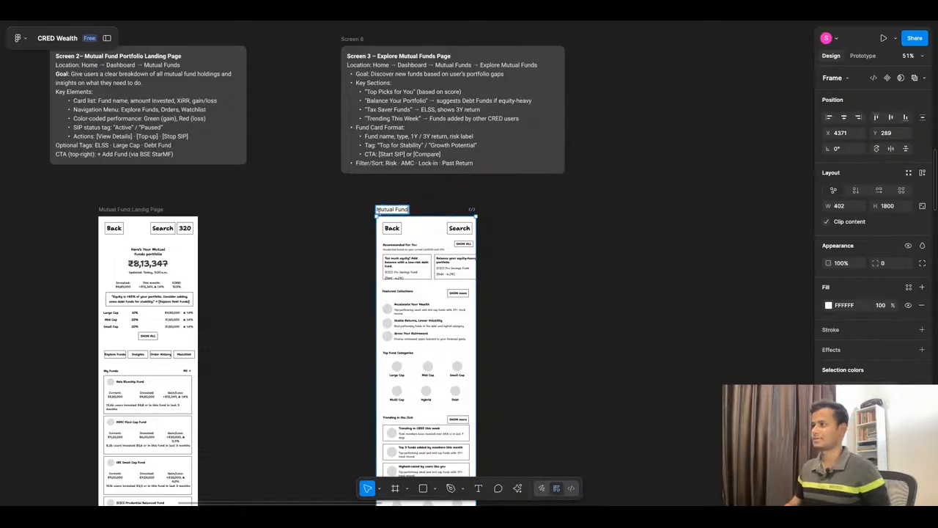
key(Home)
text(Exp)
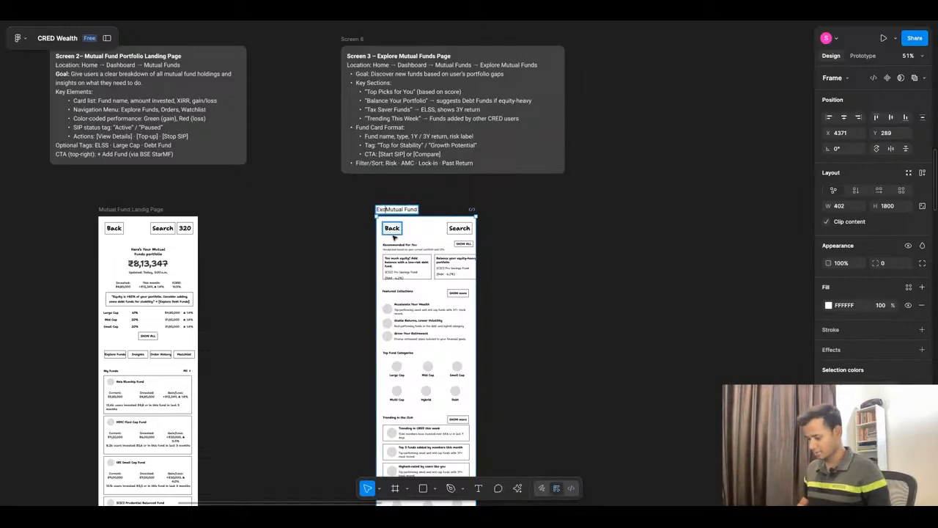
text(lore)
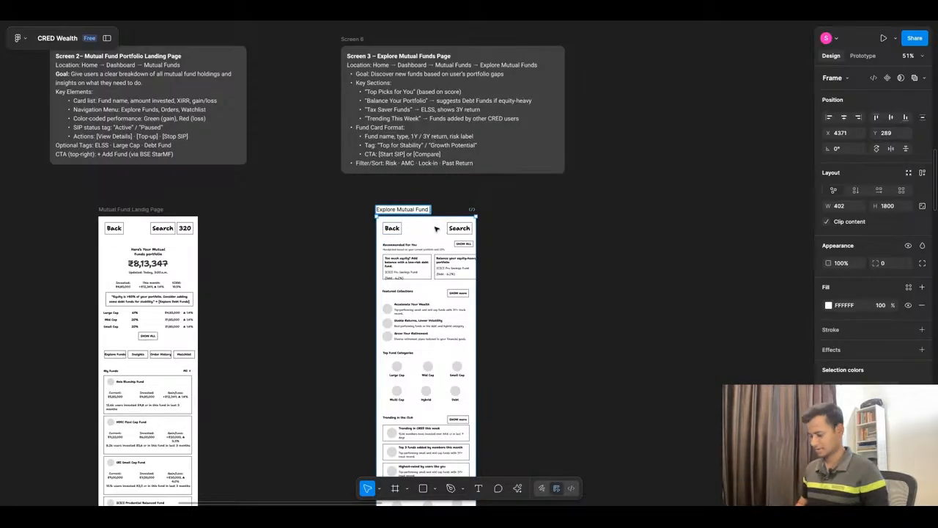
key(End)
text(Page)
click(557, 228)
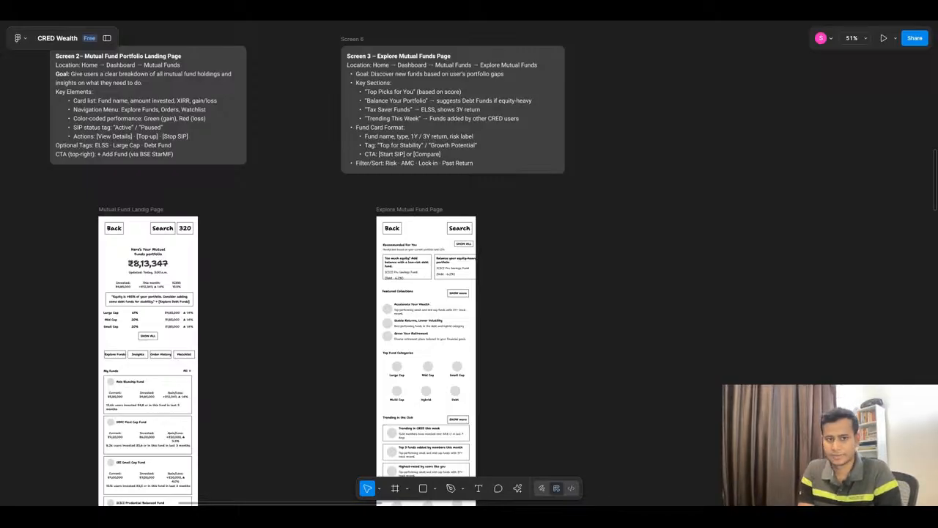
right_click(562, 226)
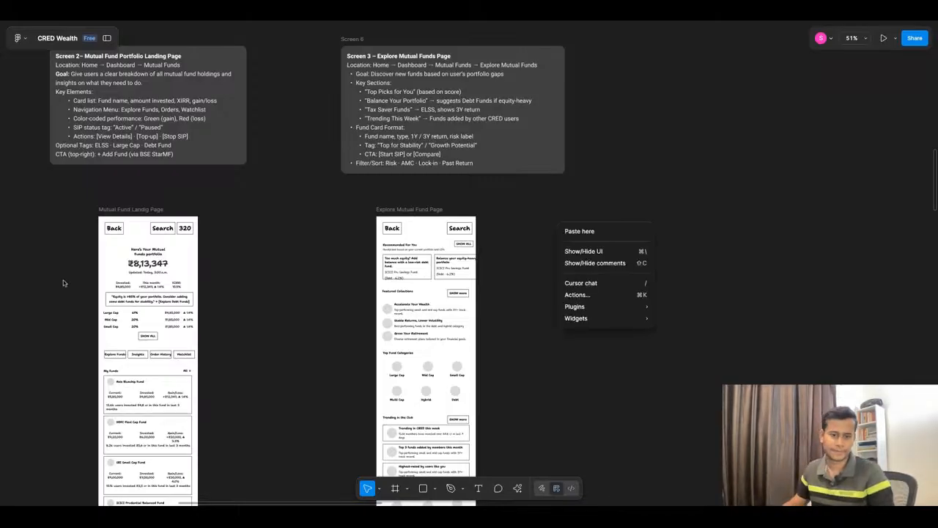
click(63, 282)
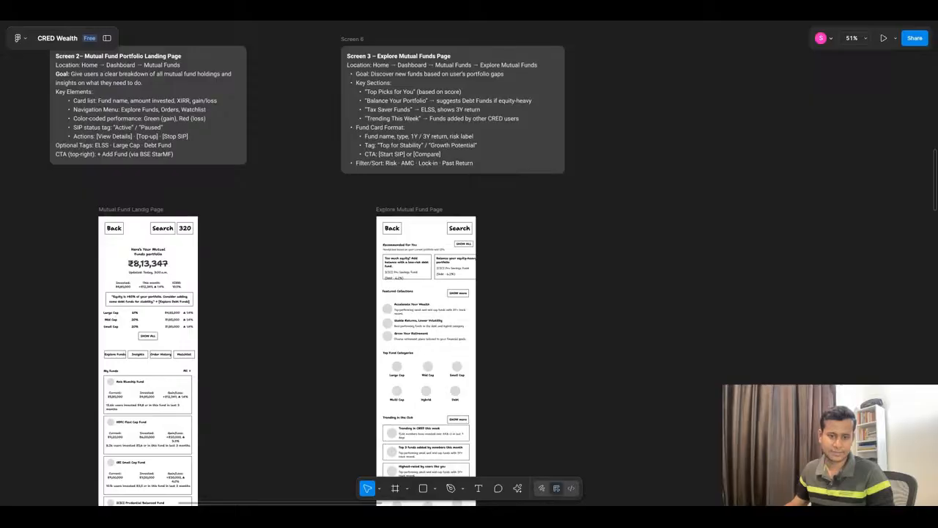